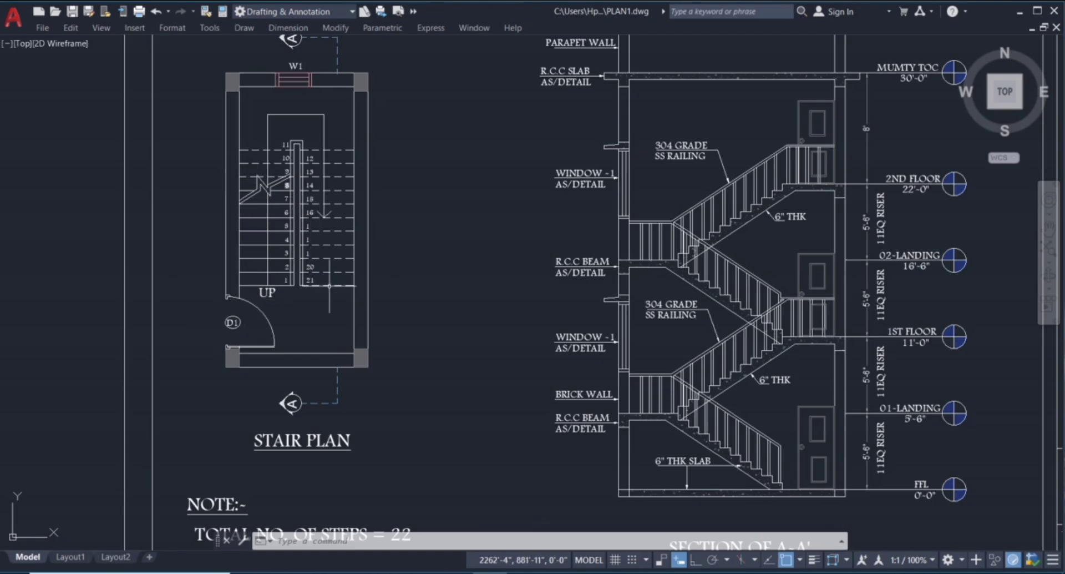
Step: Examine the finished stair plan and its notes on number of steps, riser, tread and stair width
scroll(351, 230, "down", 2)
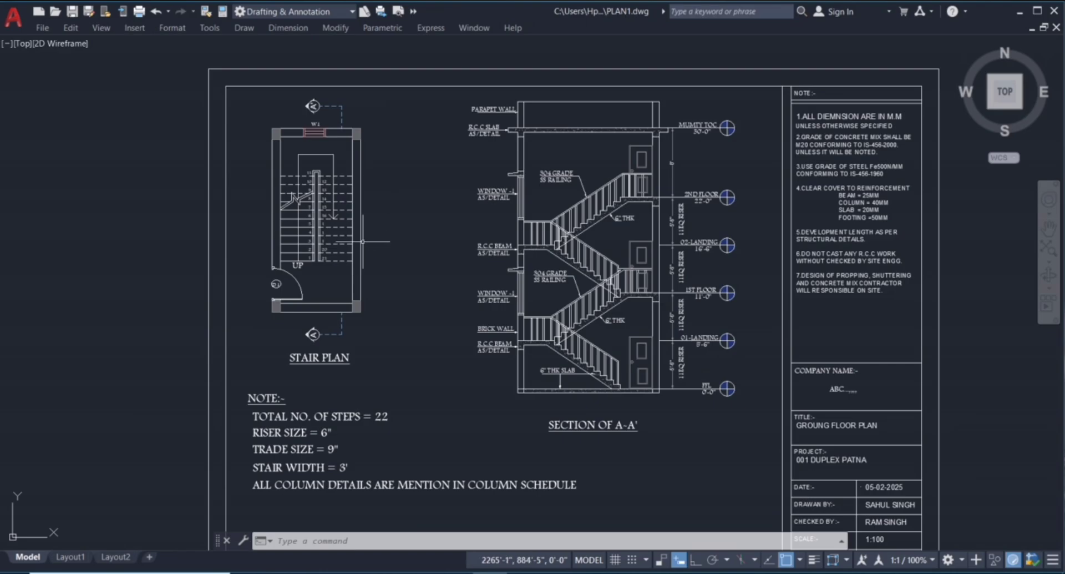
scroll(340, 512, "up", 2)
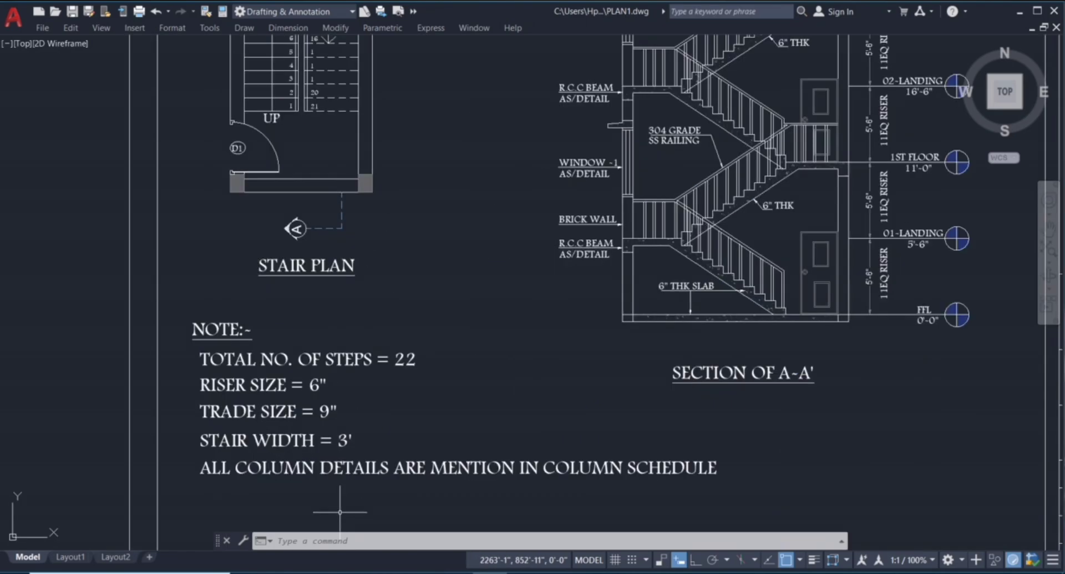
left_click(174, 281)
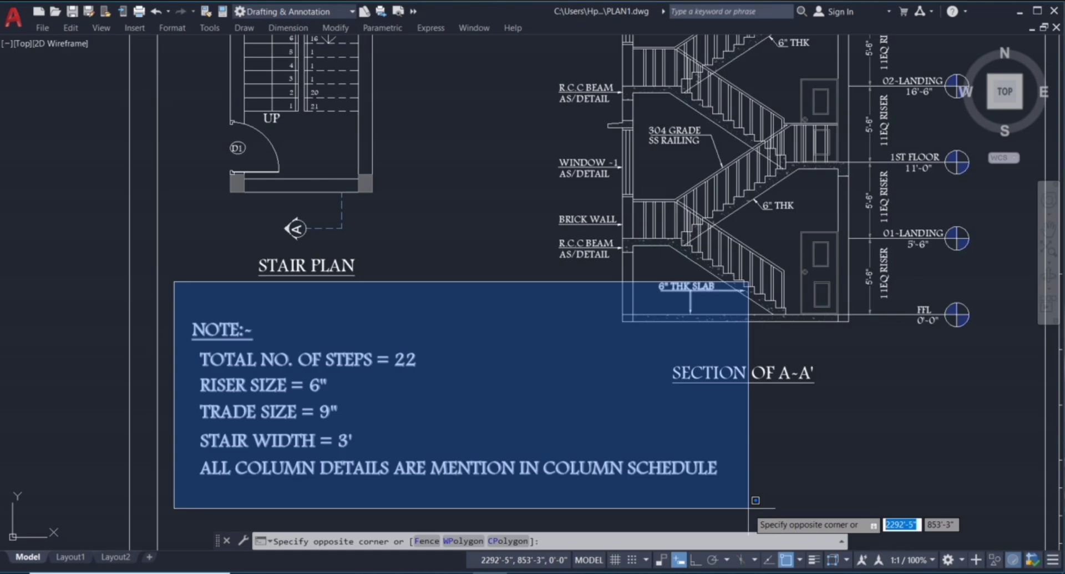
left_click(335, 315)
scroll(335, 388, "down", 3)
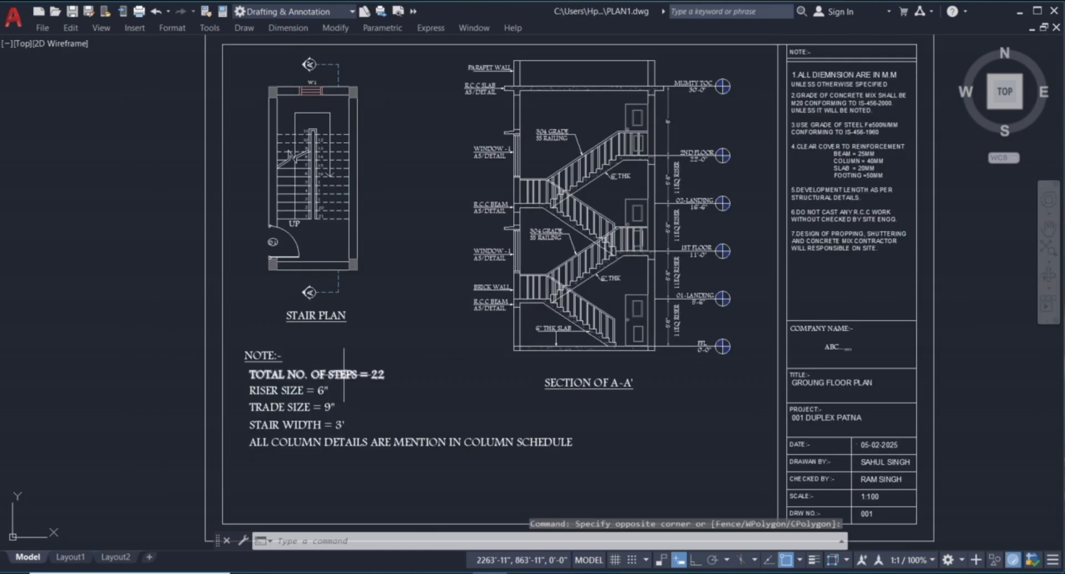
scroll(305, 424, "down", 2)
scroll(490, 274, "up", 2)
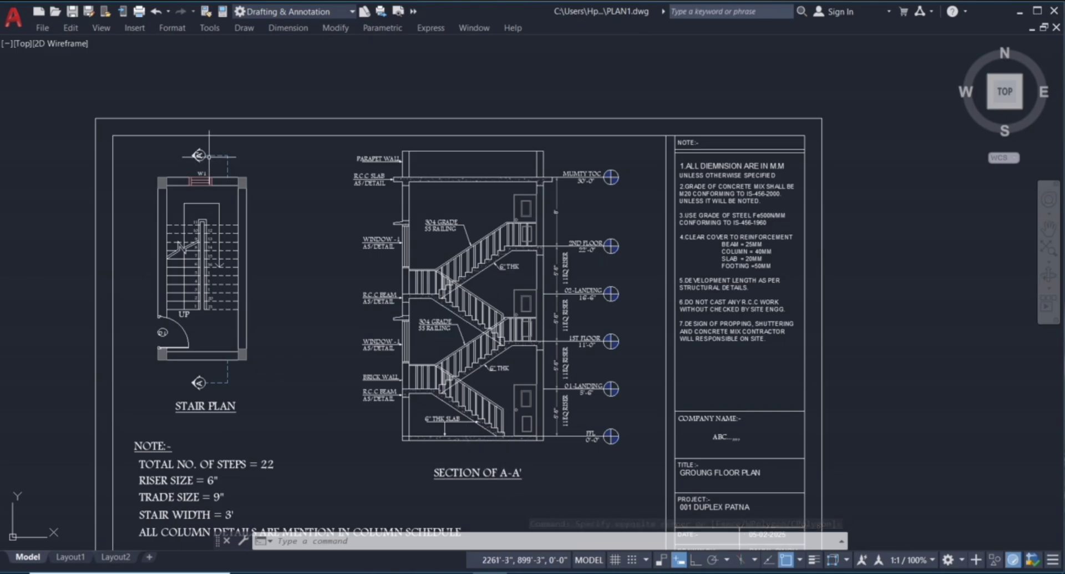
Step: Locate the A-A' section marks on the stair plan and the matching section drawing title
left_click(177, 140)
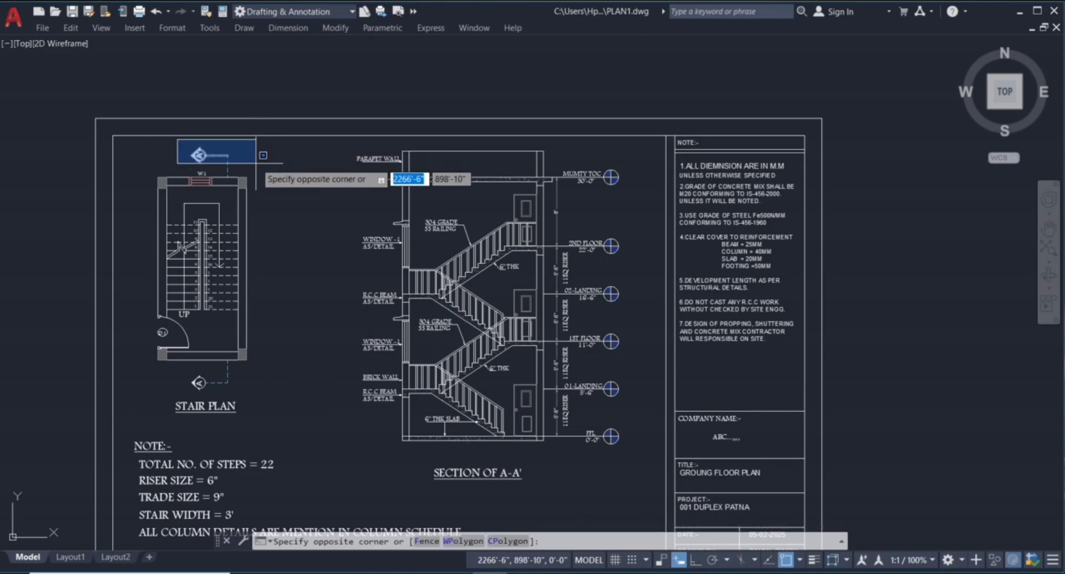
left_click(257, 157)
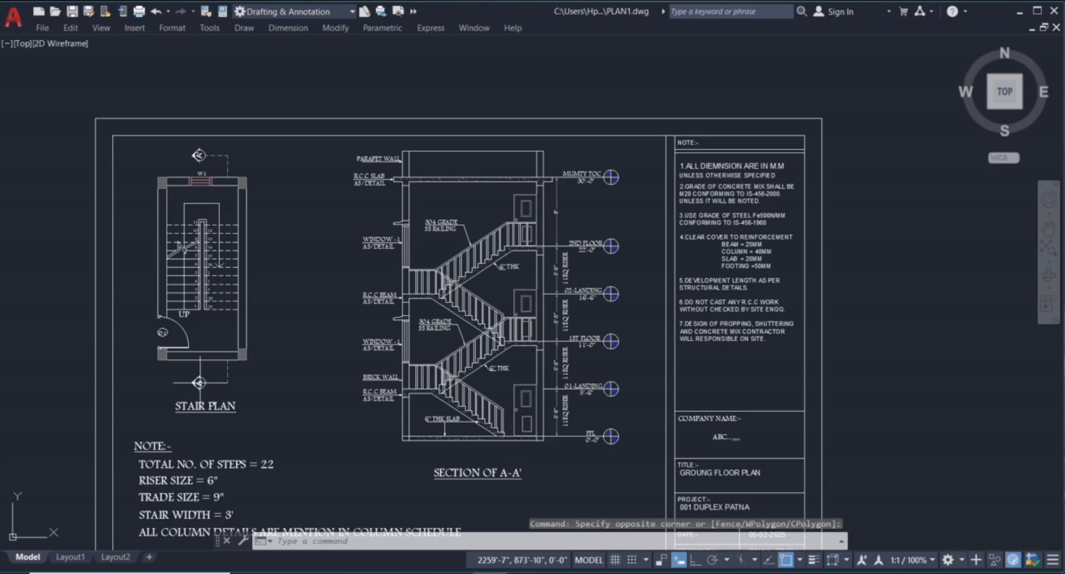
left_click(419, 458)
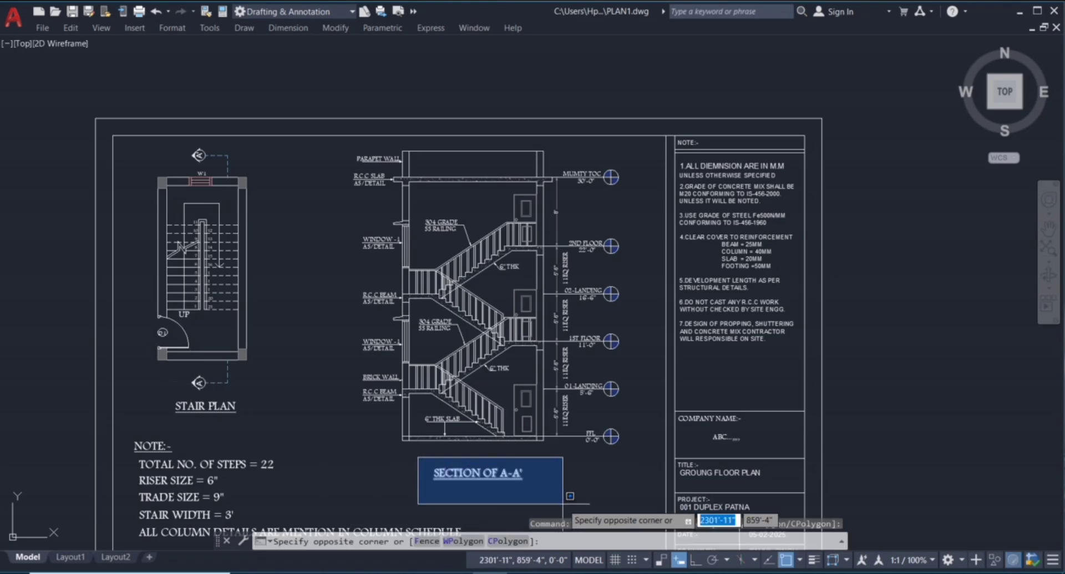
key("Escape")
key("Escape")
key("Escape")
Step: Examine the lower flights of section A-A', including slab thickness, floor and landing levels and the equal-riser labels
scroll(480, 387, "up", 2)
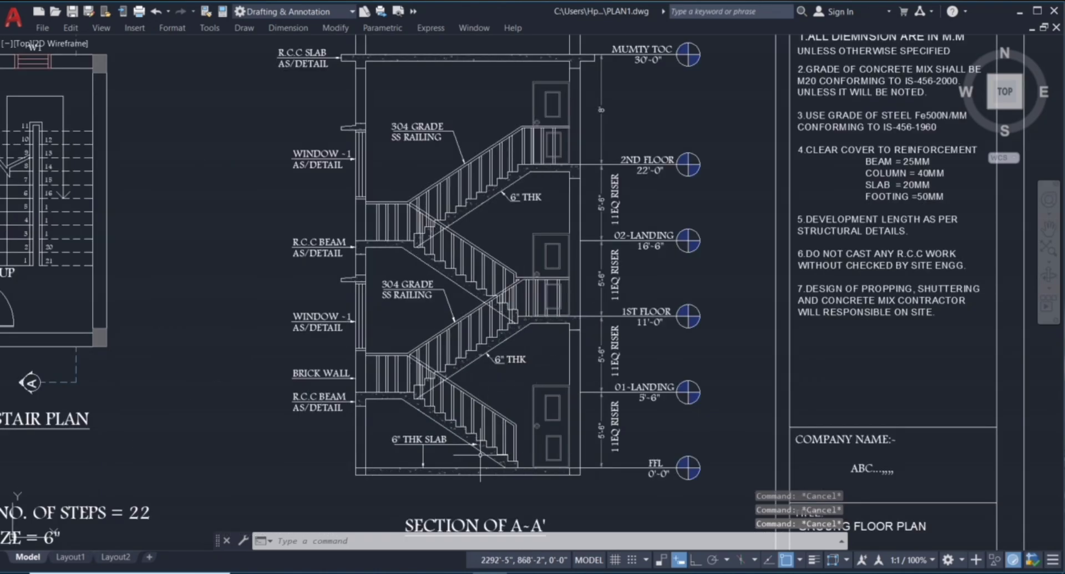
scroll(480, 455, "up", 2)
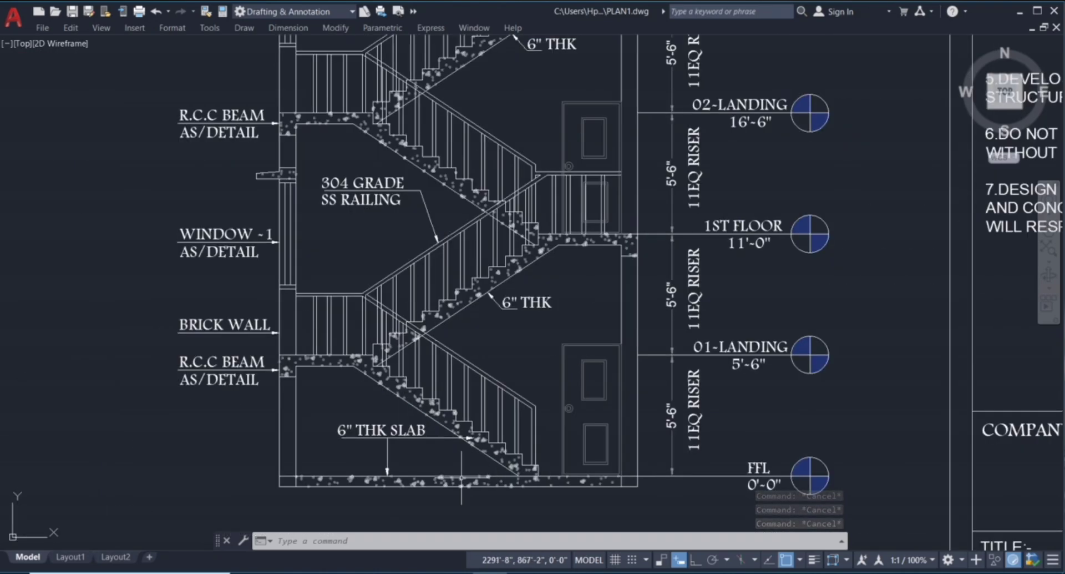
scroll(464, 476, "down", 2)
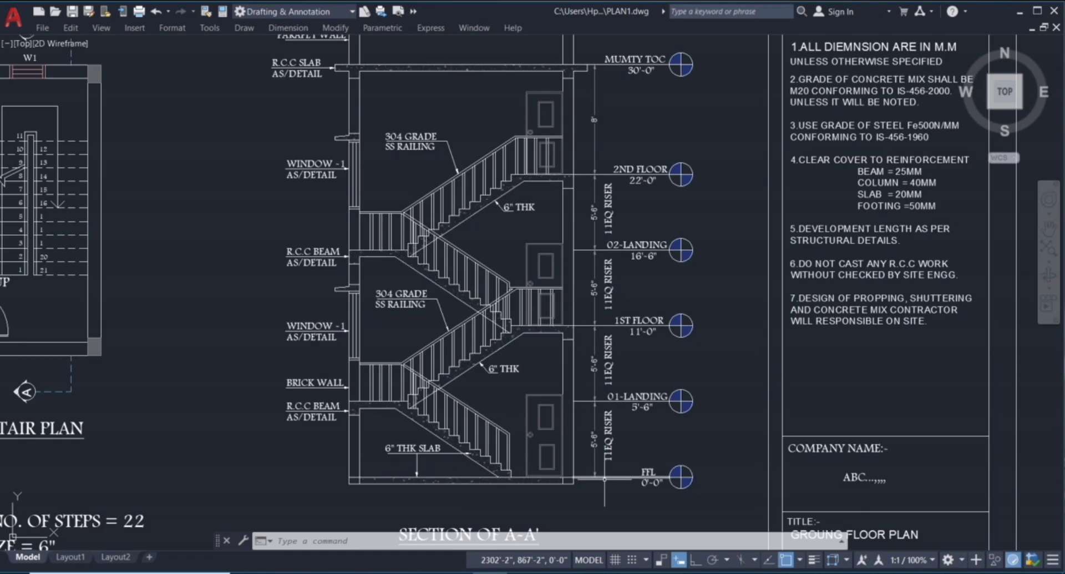
scroll(599, 454, "up", 2)
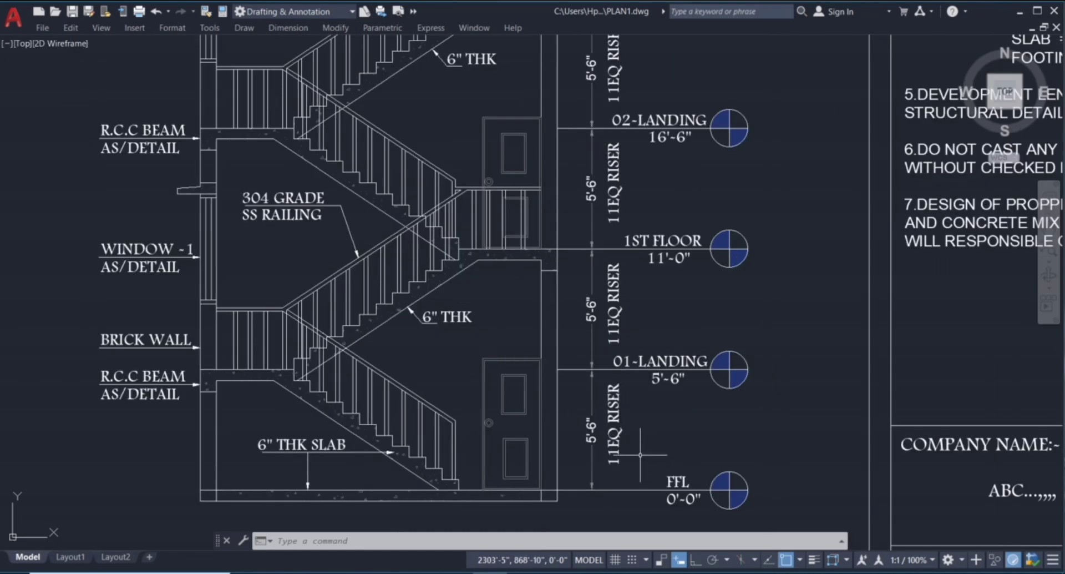
left_click(602, 375)
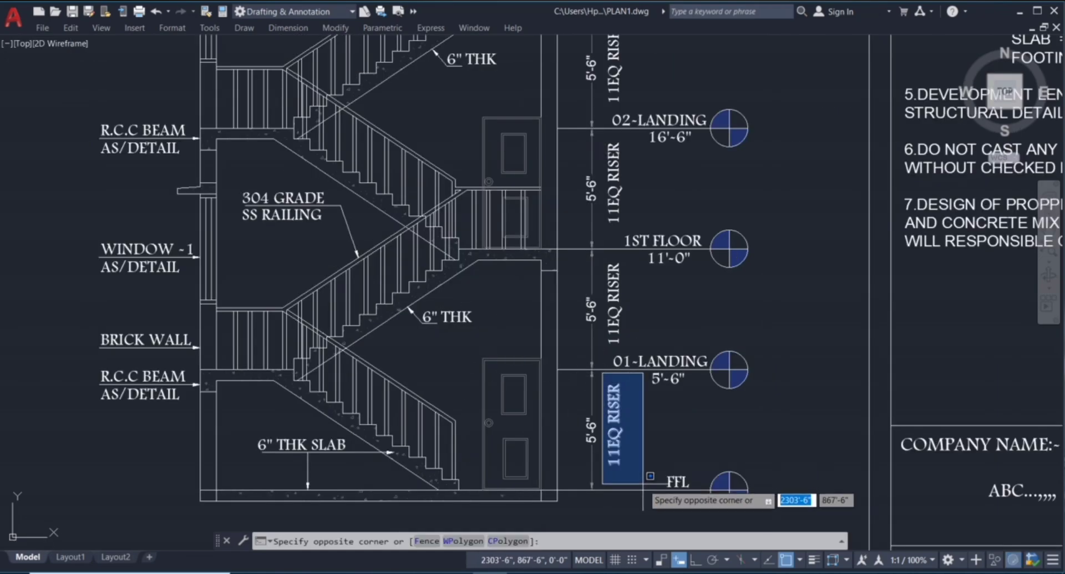
key("Escape")
key("Escape")
key("Escape")
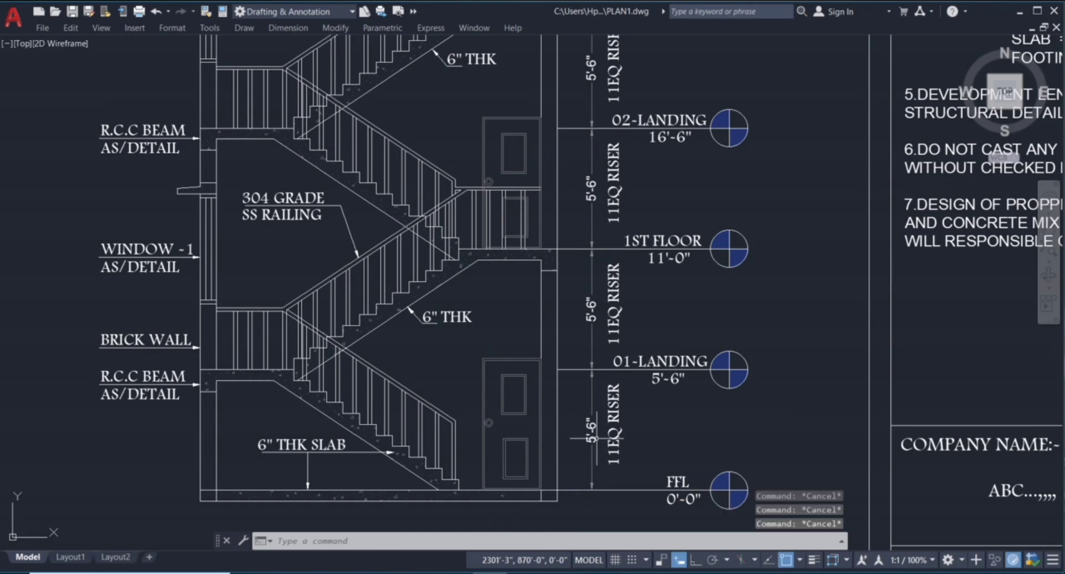
scroll(644, 394, "down", 5)
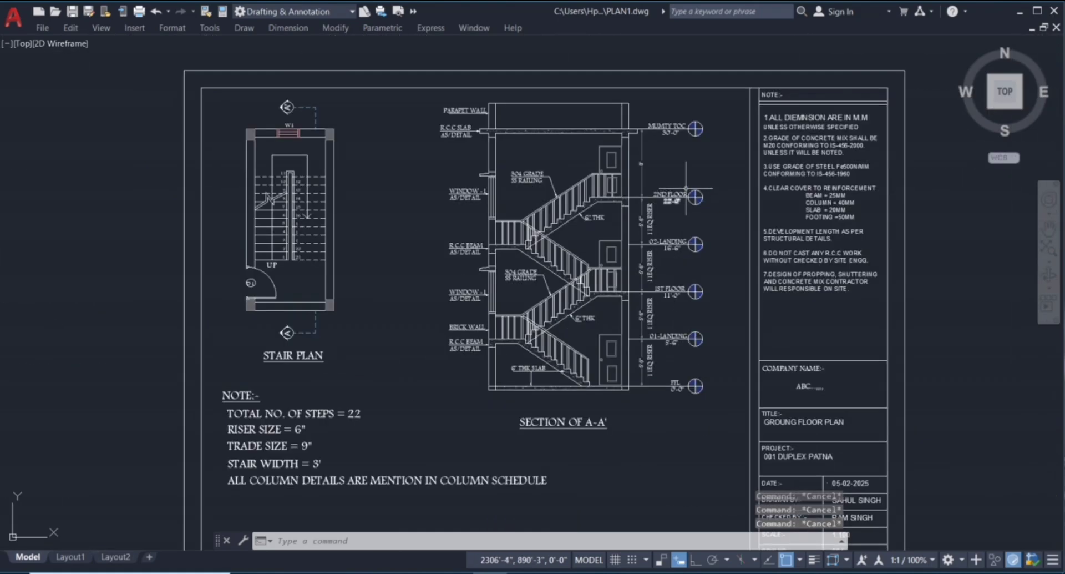
Step: Examine the railing labels on the upper flights of section A-A'
scroll(686, 188, "up", 2)
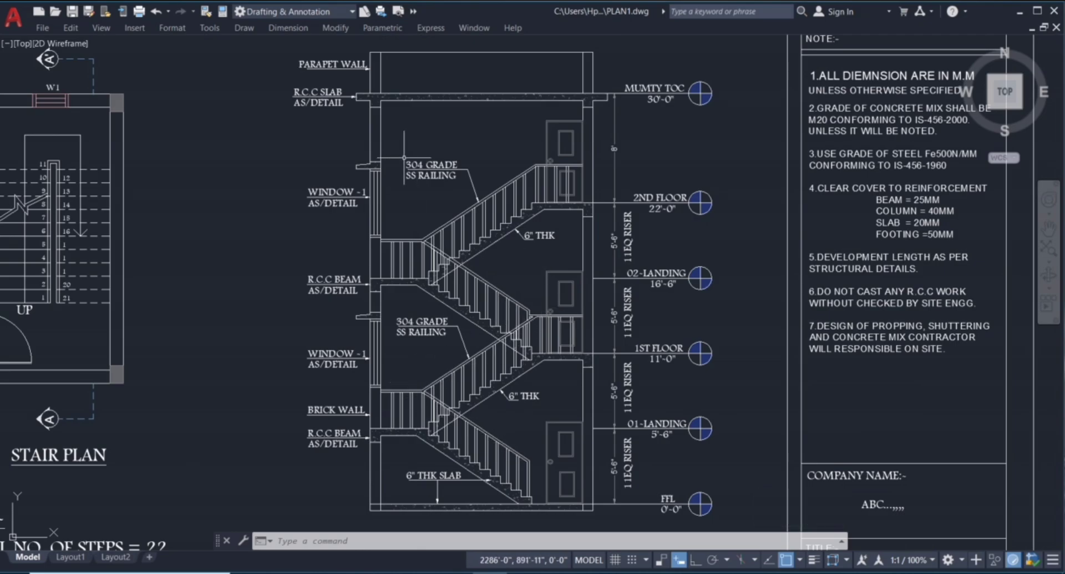
scroll(419, 130, "up", 2)
left_click(383, 151)
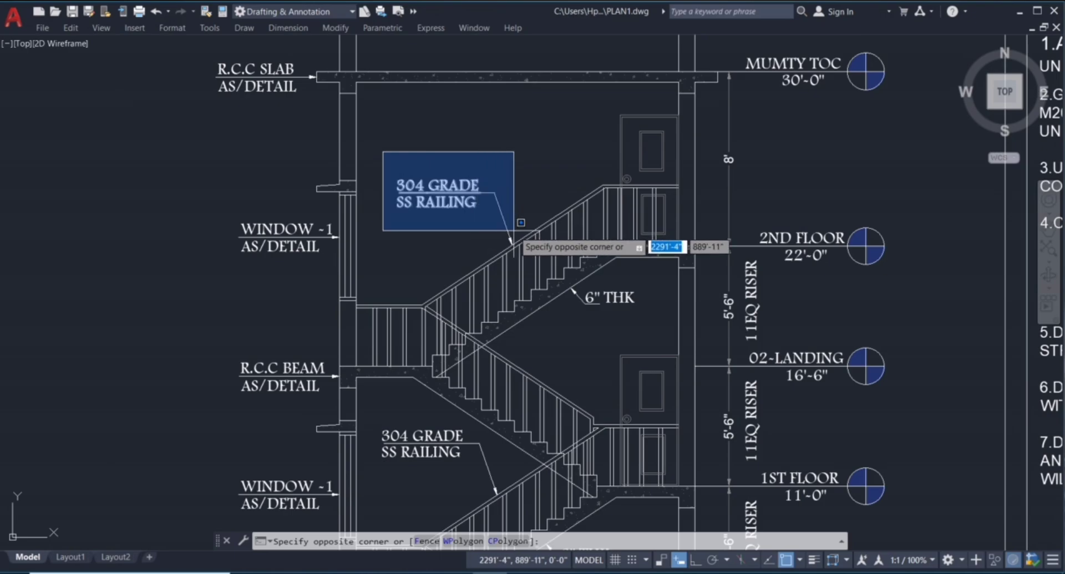
key("Escape")
key("Escape")
key("Escape")
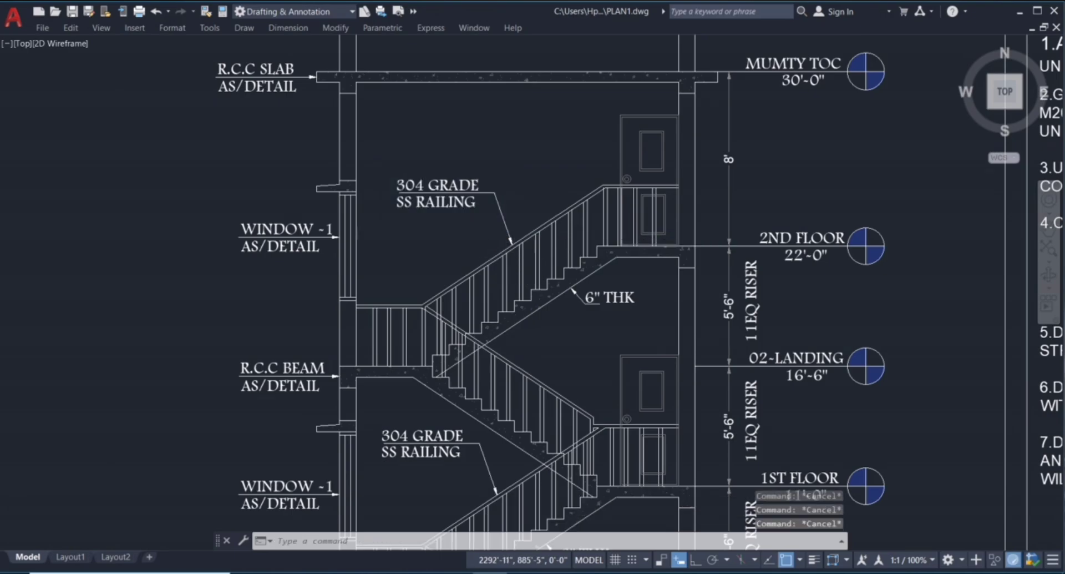
scroll(552, 324, "down", 2)
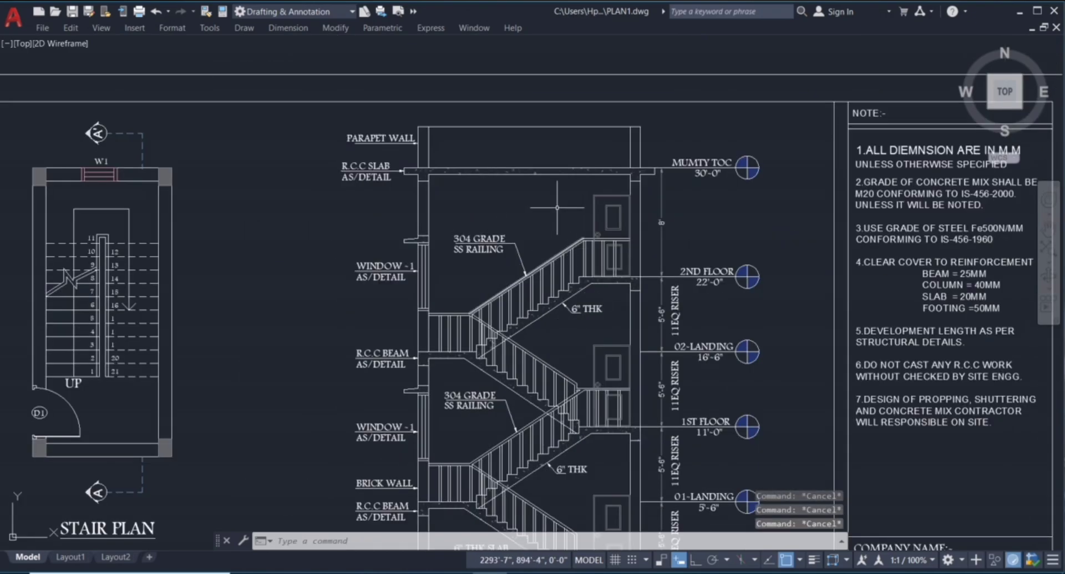
Step: Review the mumty level and parapet wall in section A-A', and the sheet's general notes and title block
left_click(666, 146)
scroll(773, 186, "up", 2)
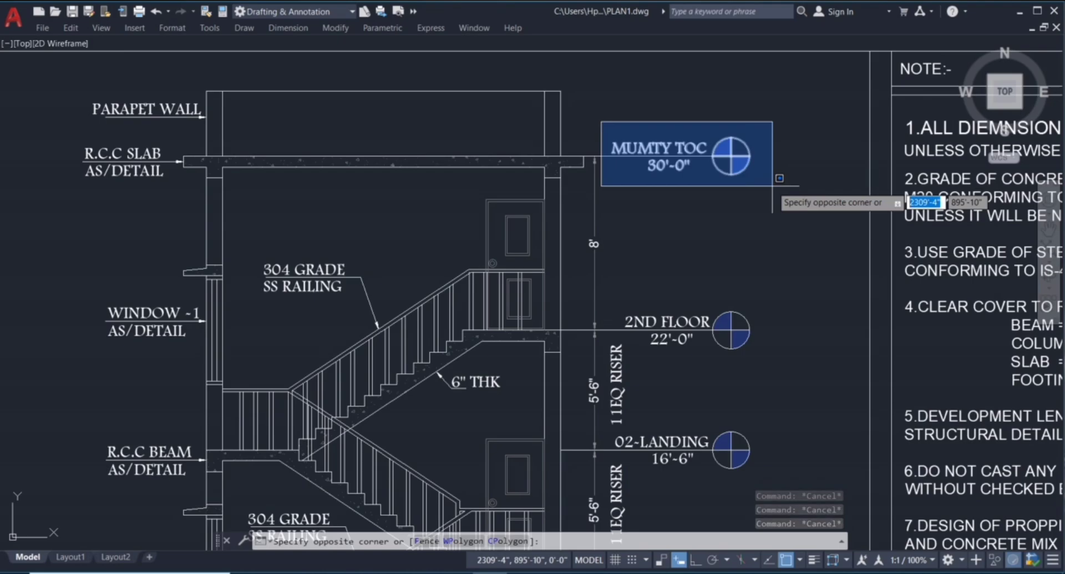
key("Escape")
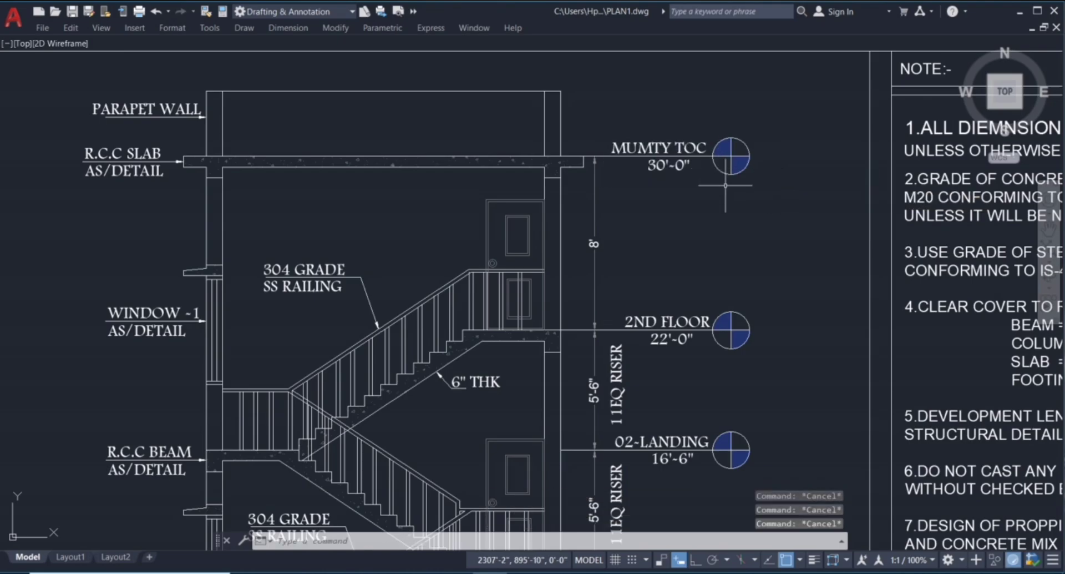
scroll(725, 186, "down", 2)
scroll(418, 118, "up", 2)
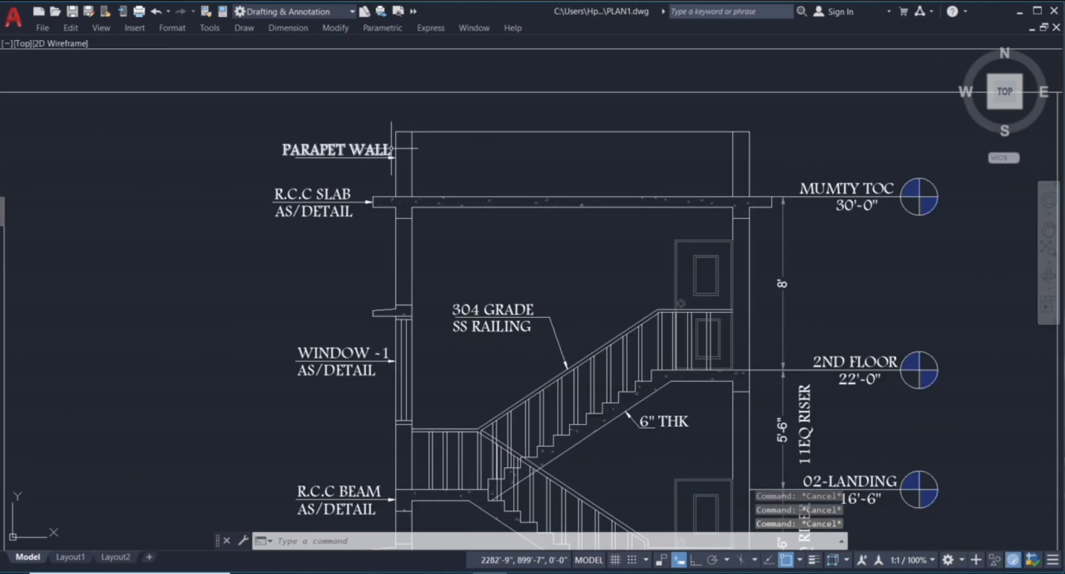
scroll(473, 152, "down", 4)
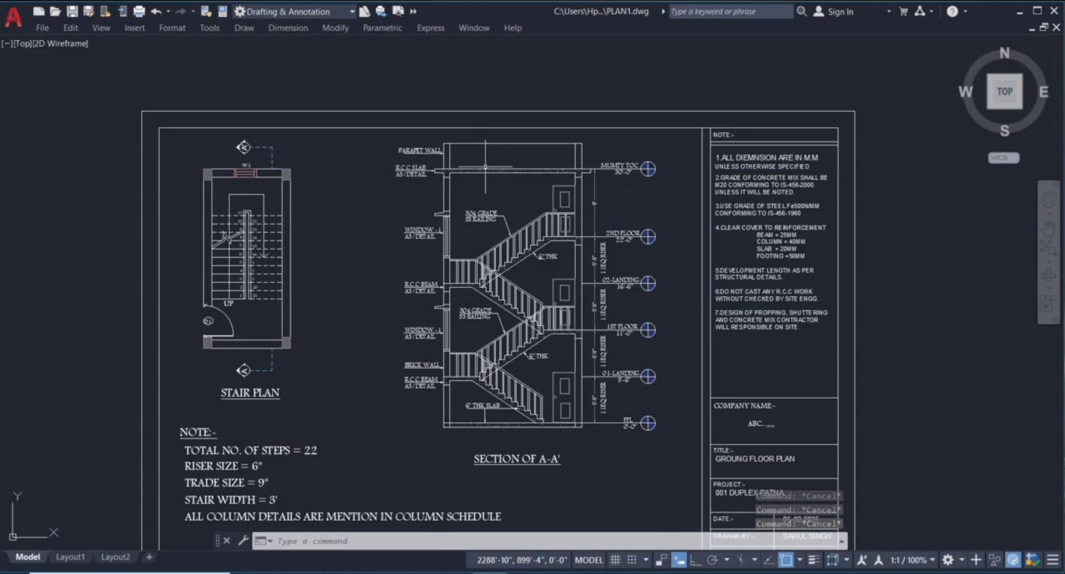
scroll(610, 192, "down", 2)
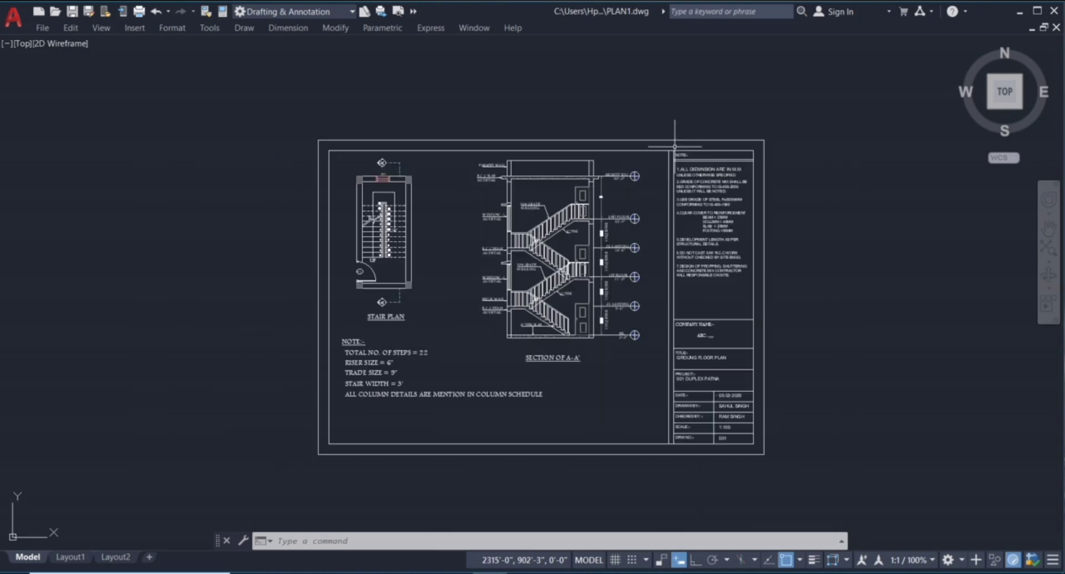
left_click(652, 122)
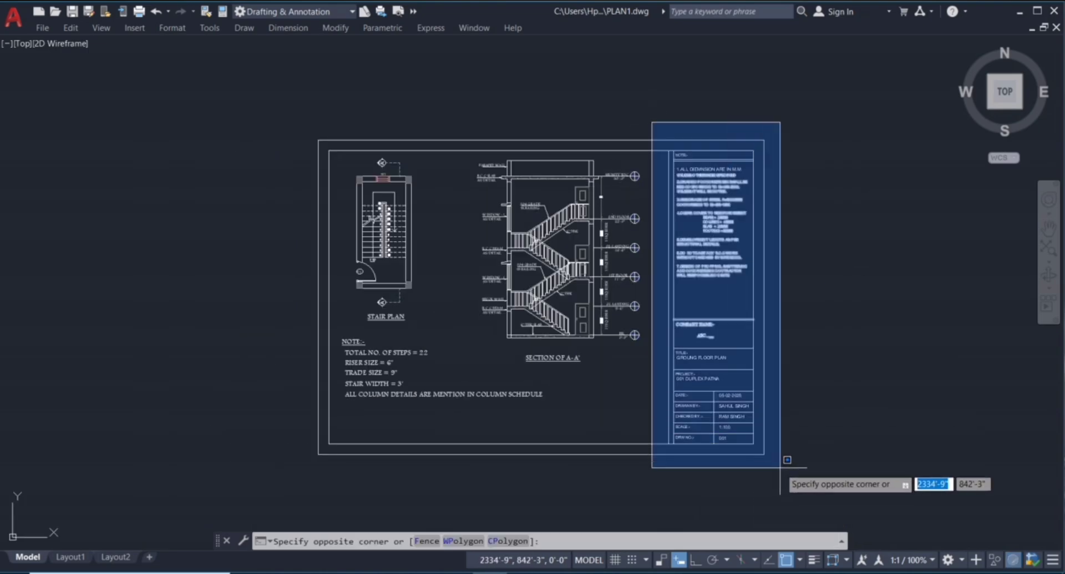
key("Escape")
Step: With ortho on, draw an 11' vertical line beside the copied stair plan and continue it with a 3' horizontal segment
scroll(723, 355, "up", 2)
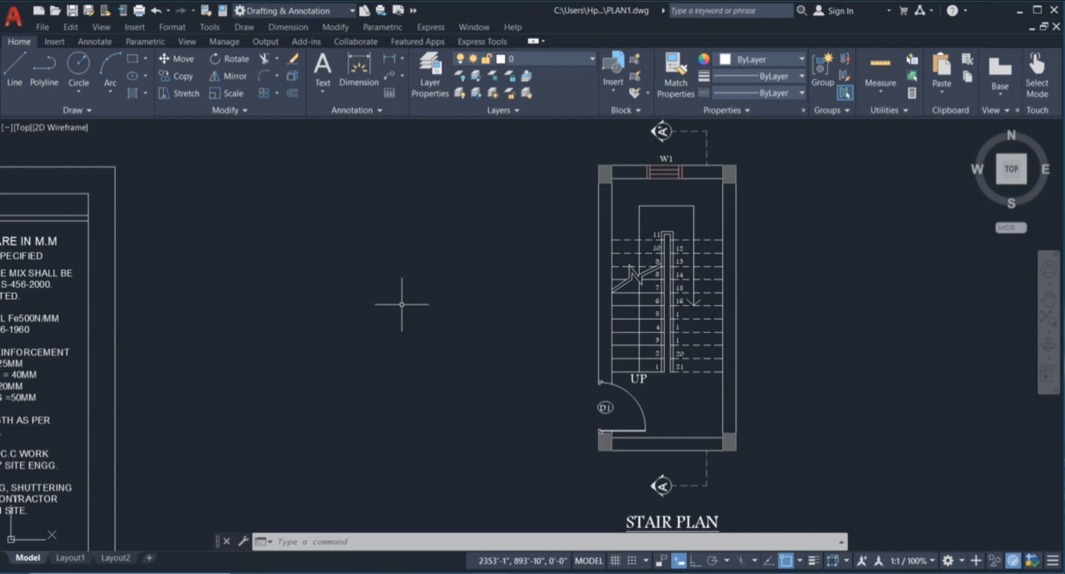
type("l")
key("Return")
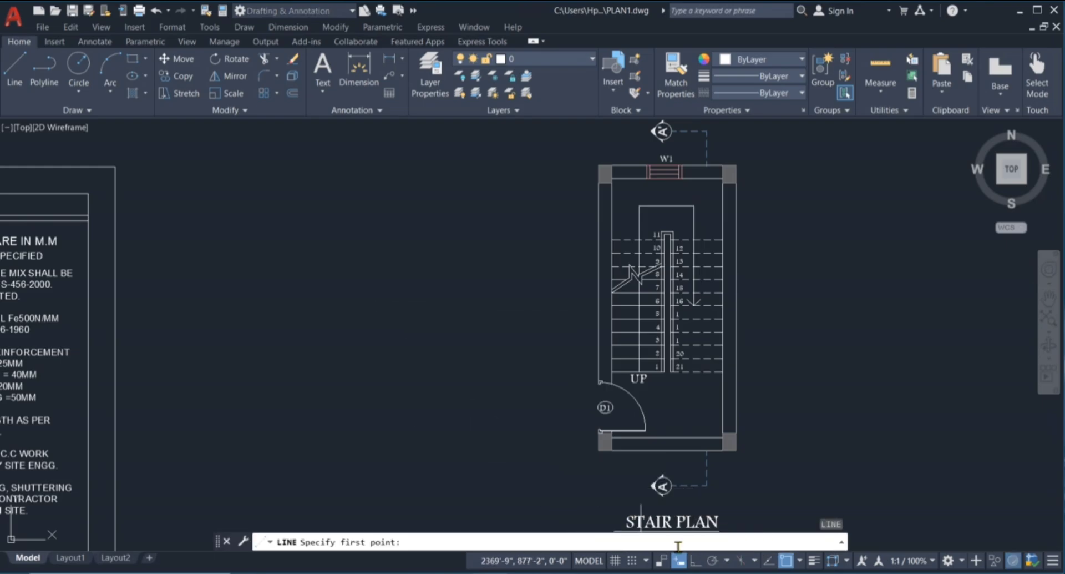
left_click(696, 561)
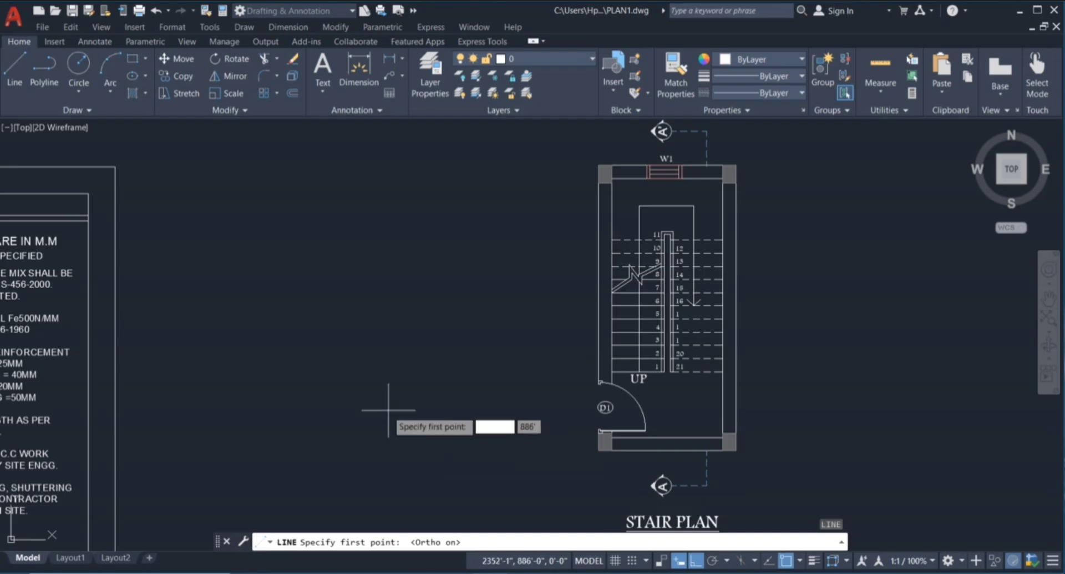
left_click(375, 369)
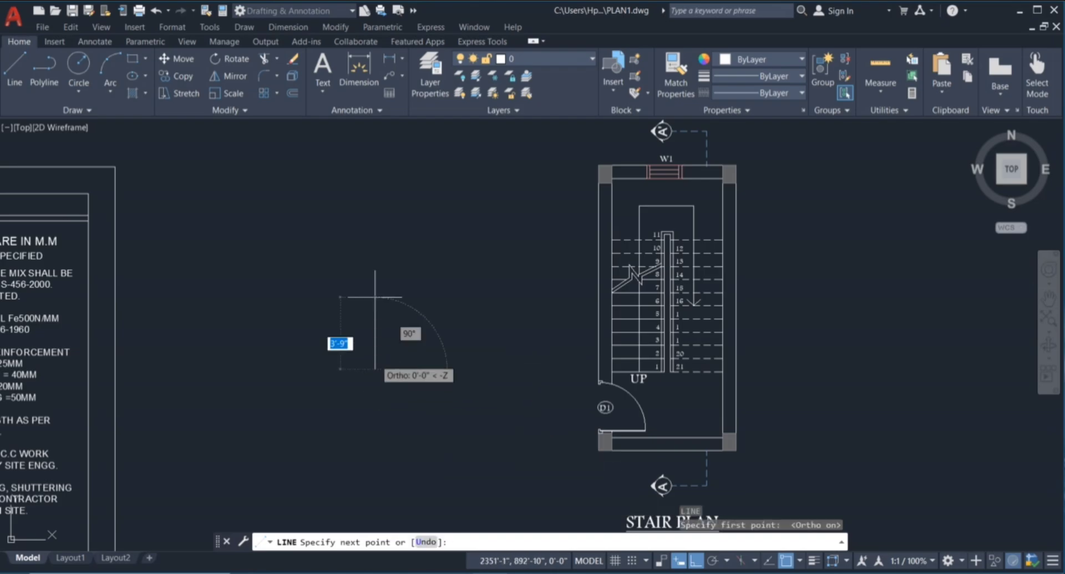
type("11")
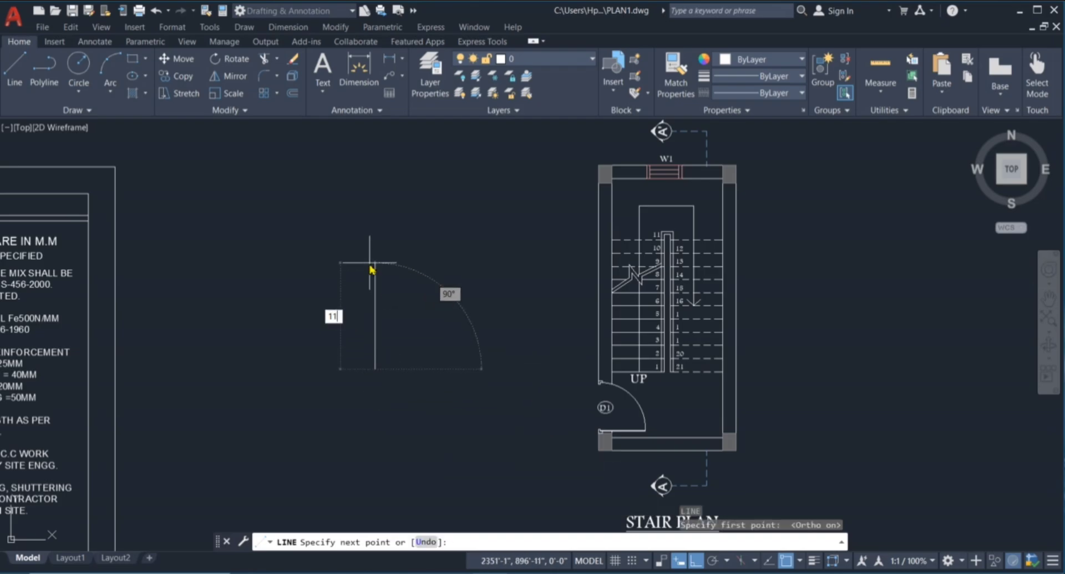
key("Return")
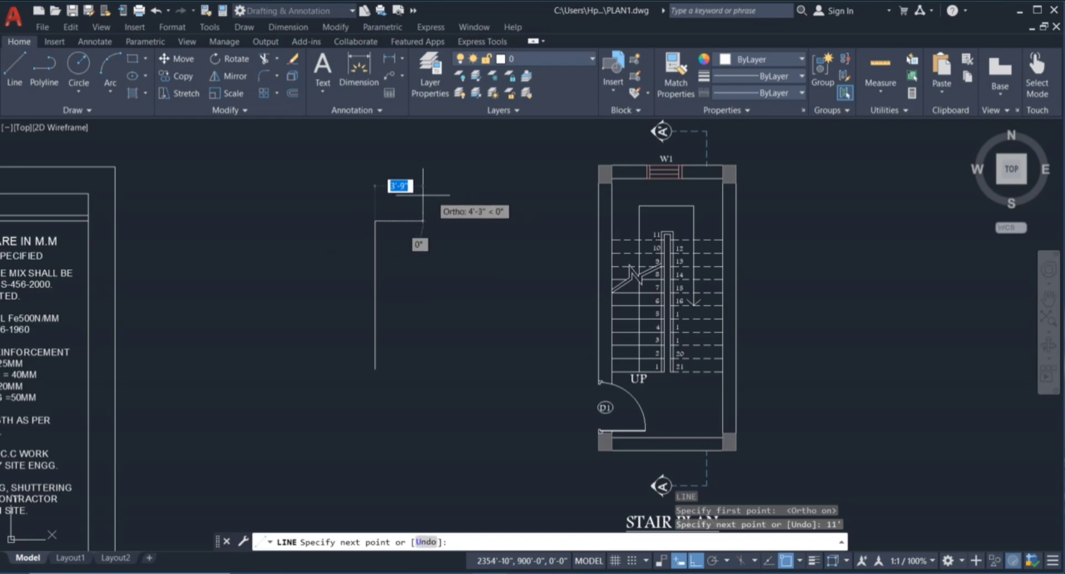
type("3'")
key("Return")
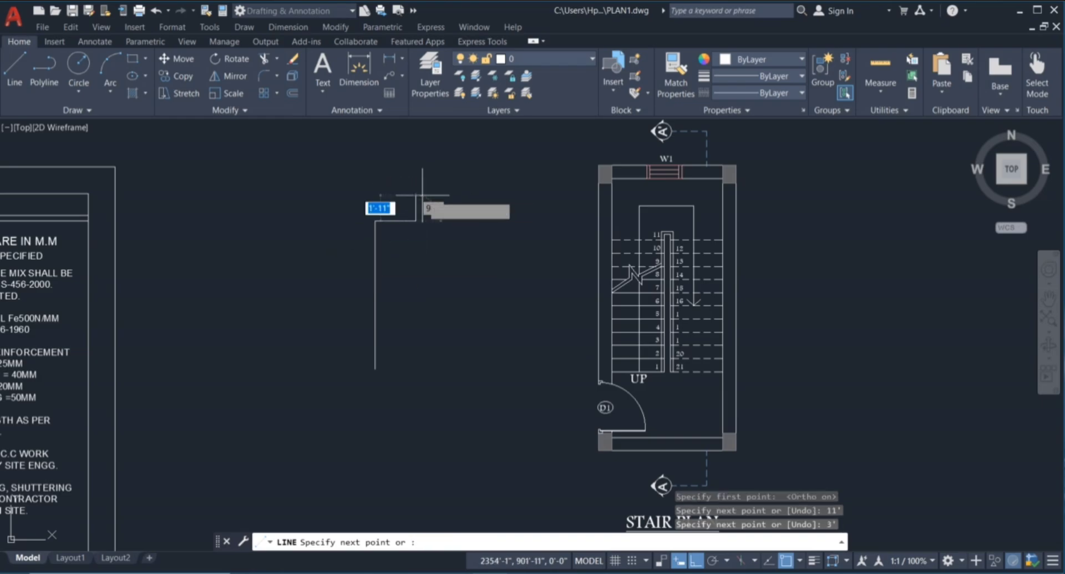
Step: Continue the outline with a 4" horizontal segment for the gap between the two stair flights
scroll(483, 180, "up", 2)
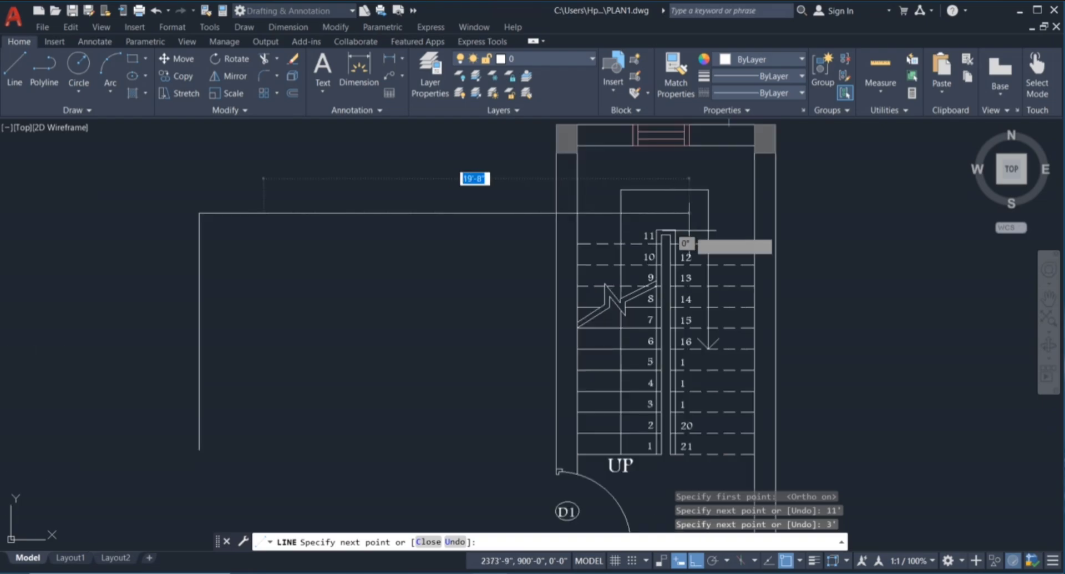
scroll(541, 253, "up", 4)
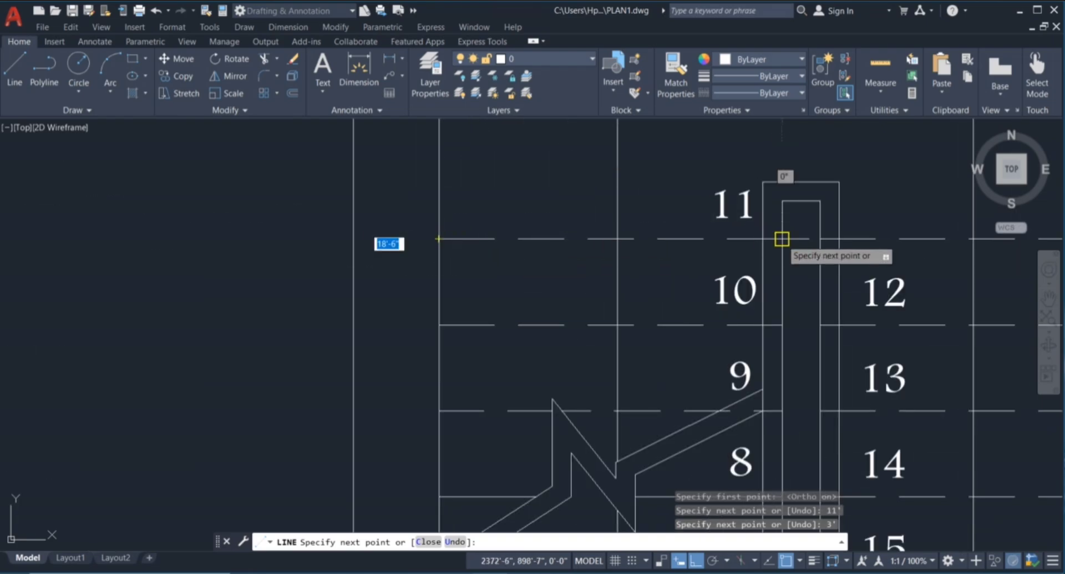
scroll(666, 227, "down", 7)
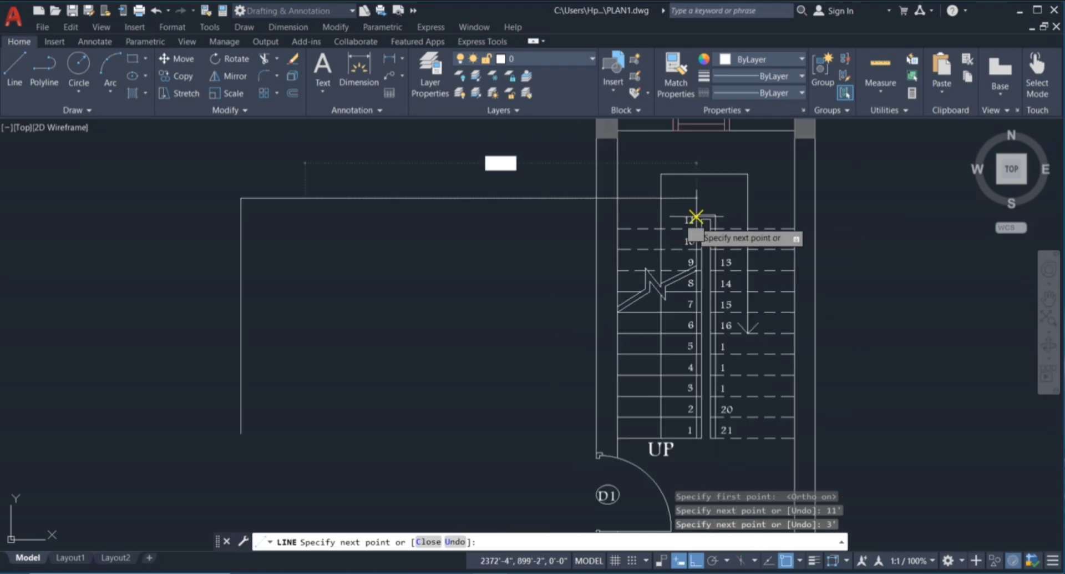
scroll(460, 261, "down", 2)
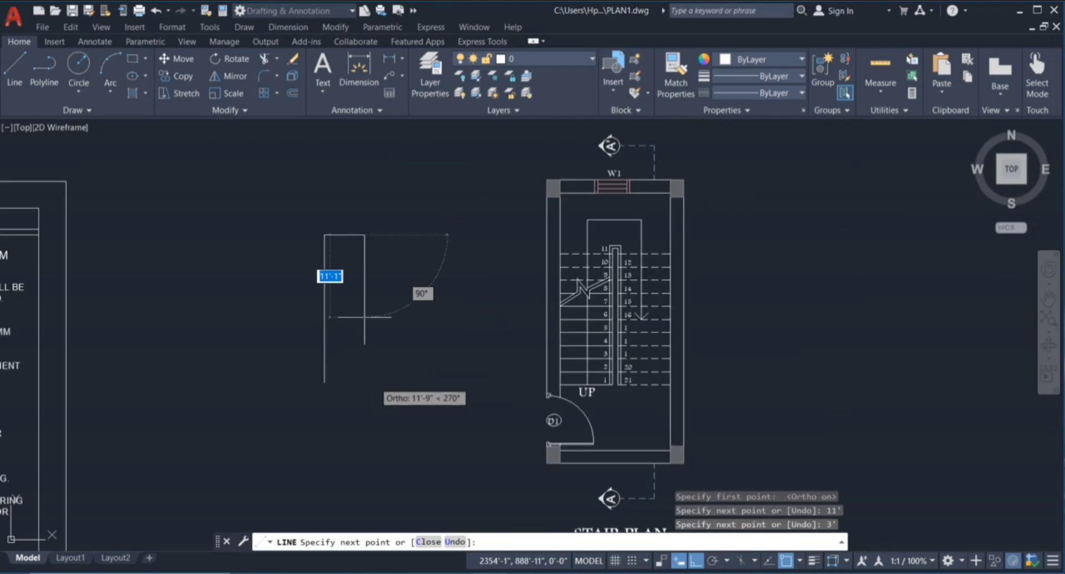
scroll(345, 237, "up", 2)
scroll(897, 321, "up", 4)
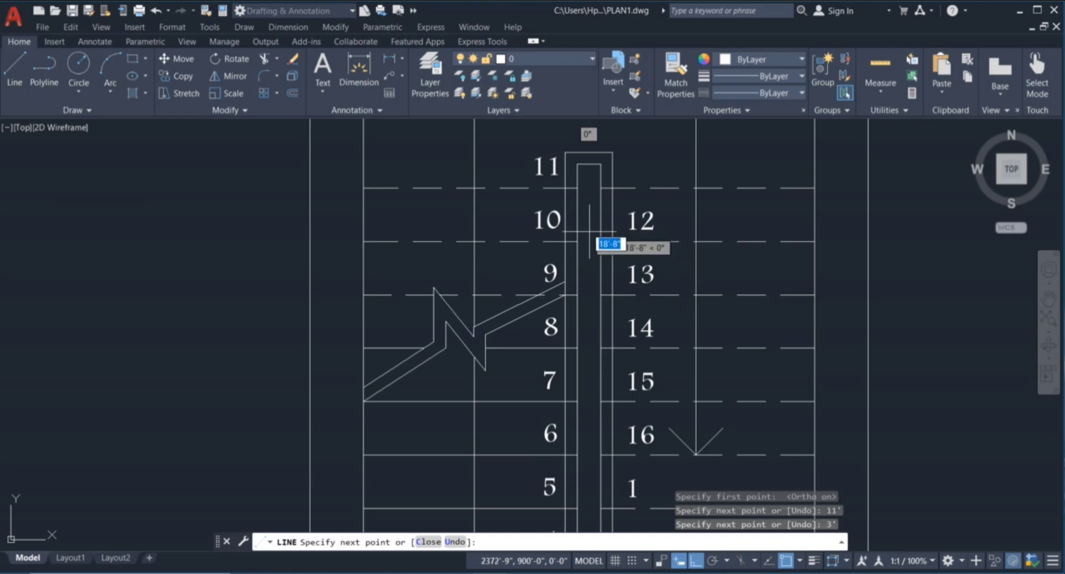
scroll(610, 230, "down", 2)
scroll(621, 219, "down", 2)
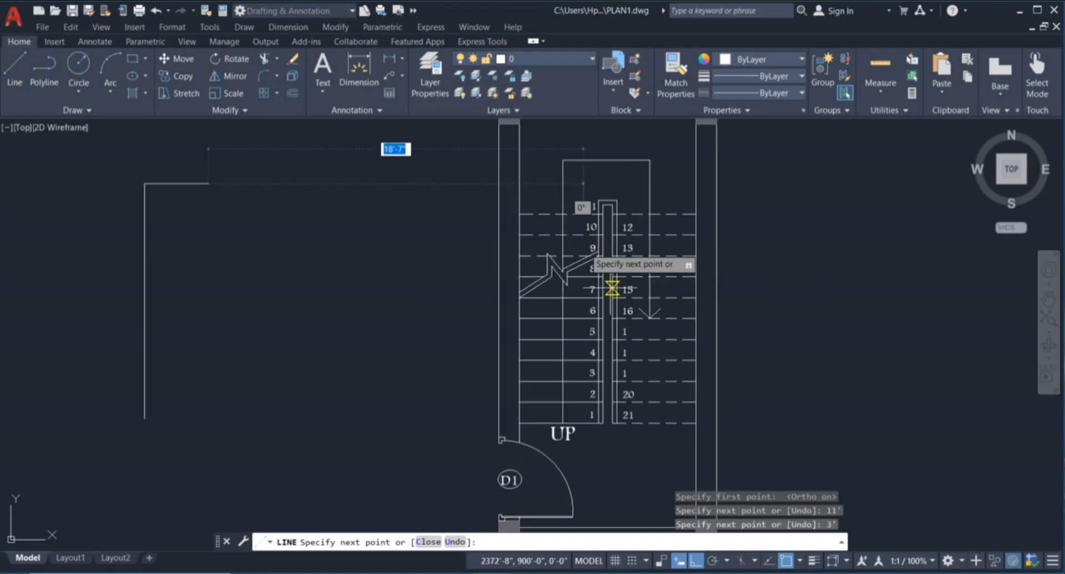
scroll(613, 285, "down", 2)
scroll(460, 243, "up", 3)
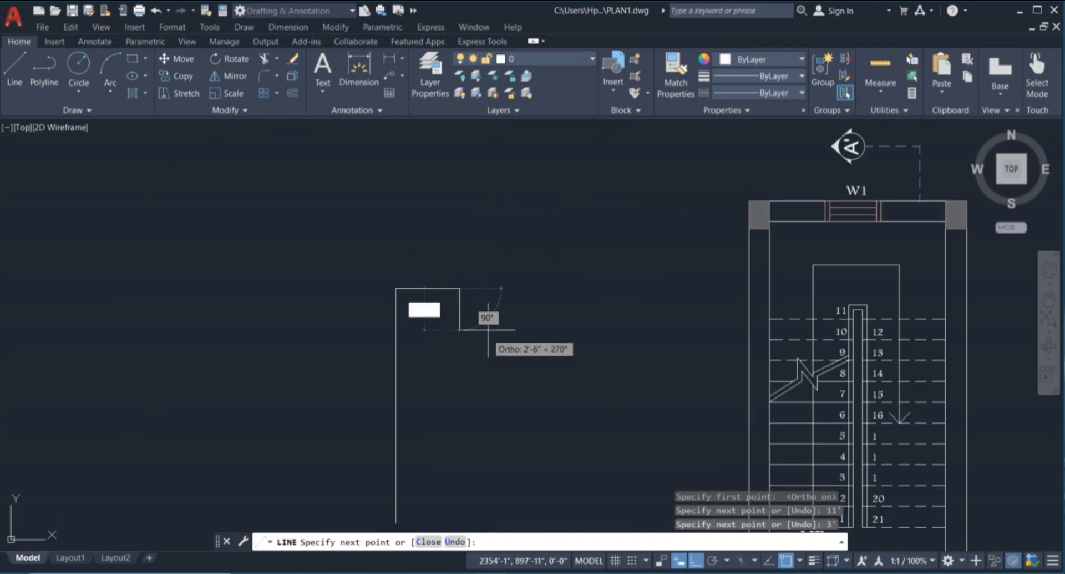
type("4")
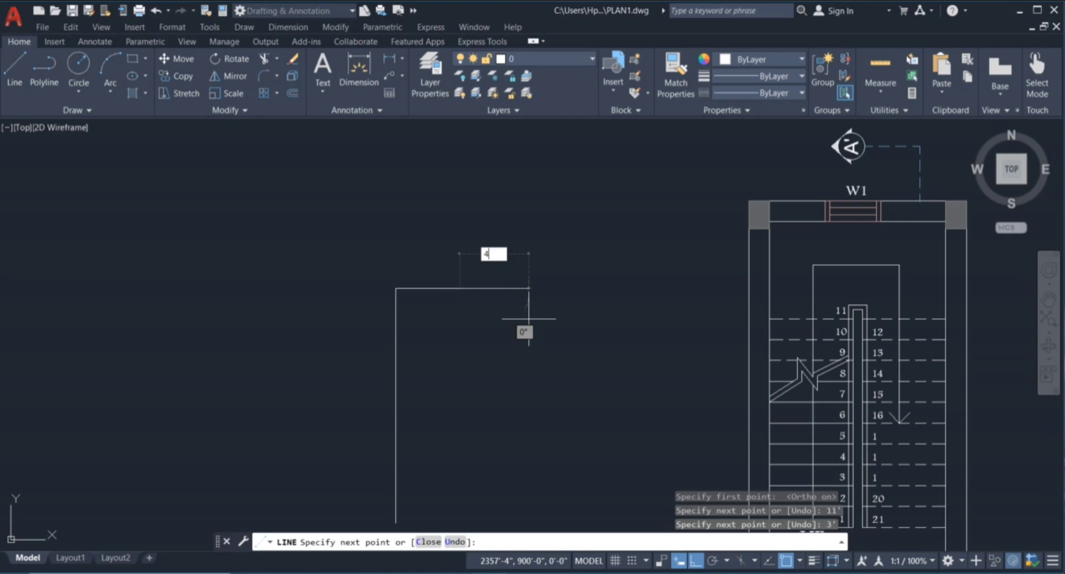
key("Return")
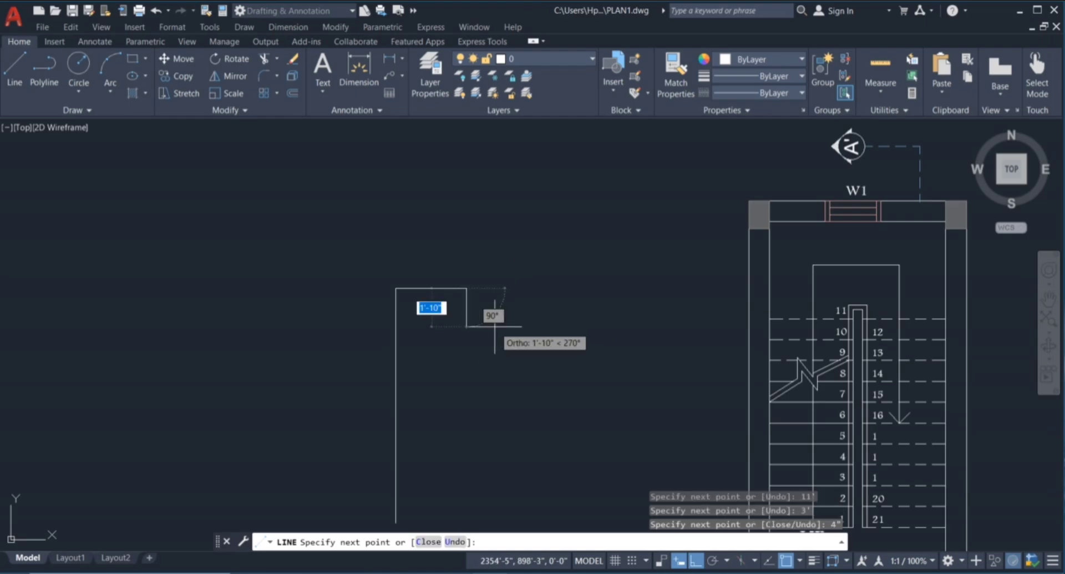
Step: Extend the outline's upper edge with another 3' horizontal segment for the second flight's width
scroll(1007, 319, "up", 6)
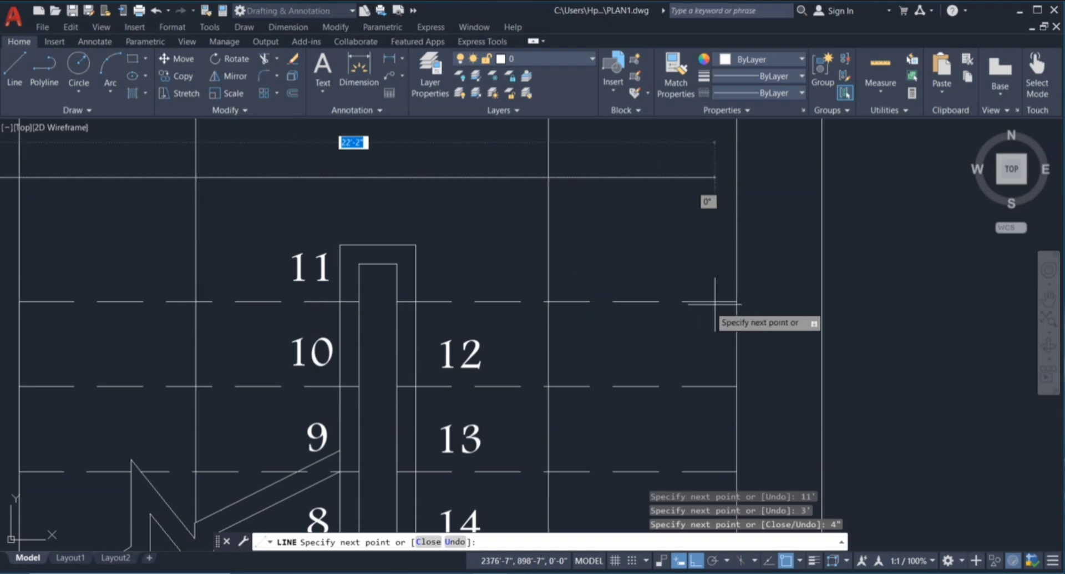
scroll(750, 301, "down", 8)
scroll(610, 311, "up", 5)
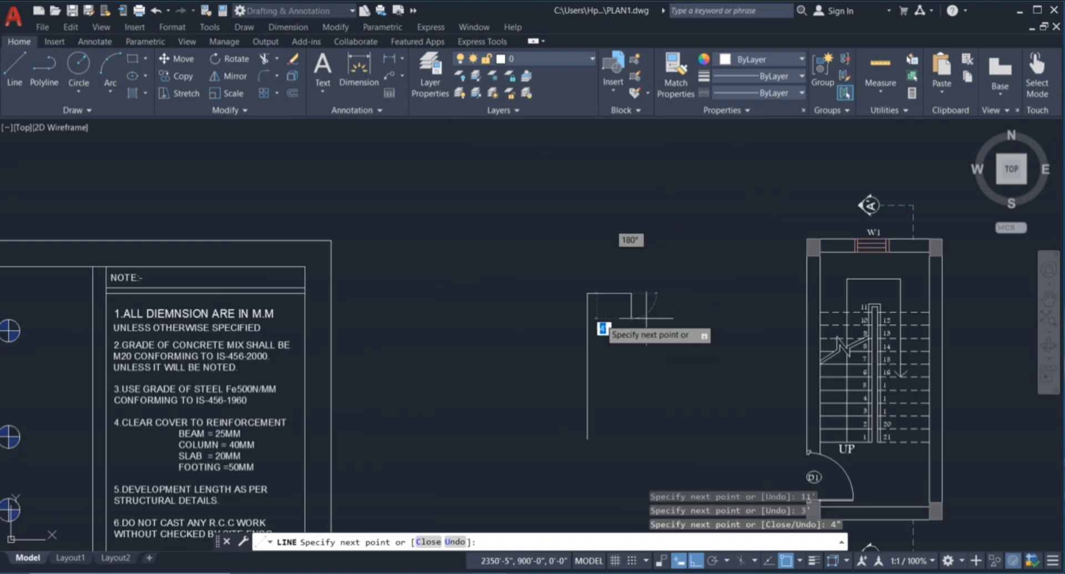
type("3")
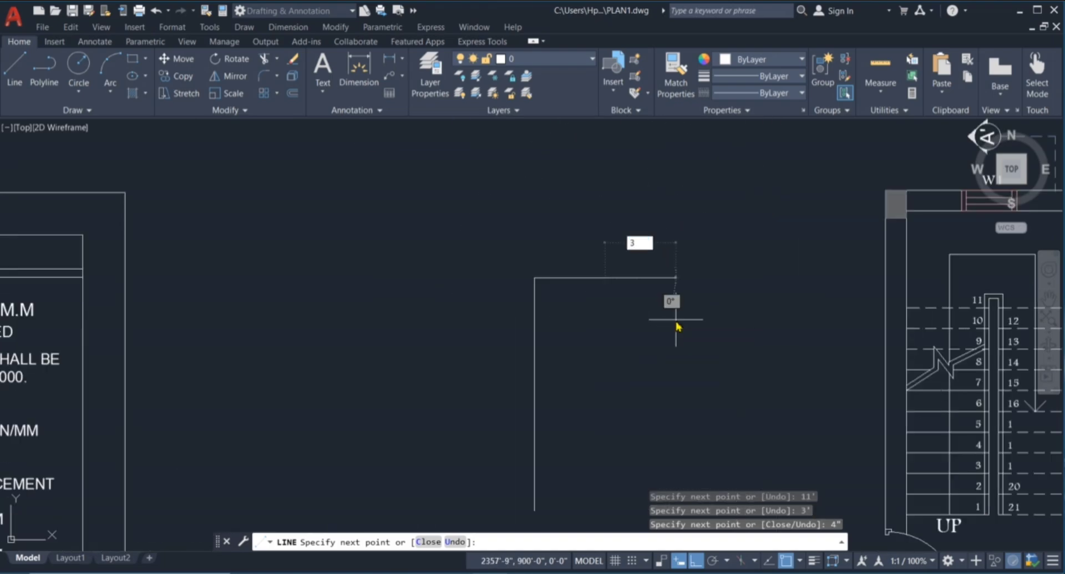
key("Return")
Step: Draw the opposite side 11' downward, close the outline at its starting point and end the line
scroll(633, 281, "down", 3)
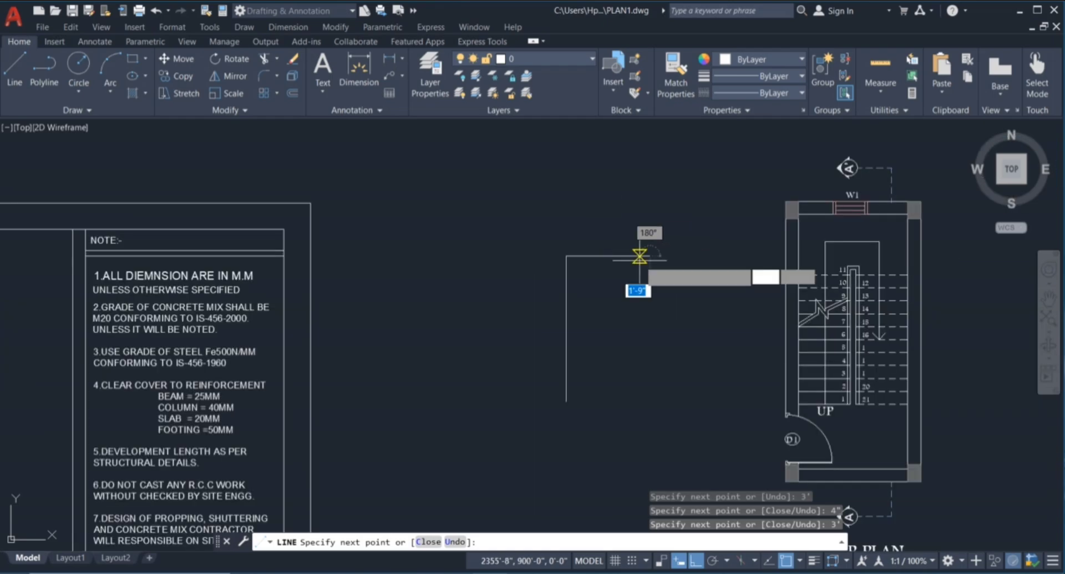
scroll(644, 318, "up", 3)
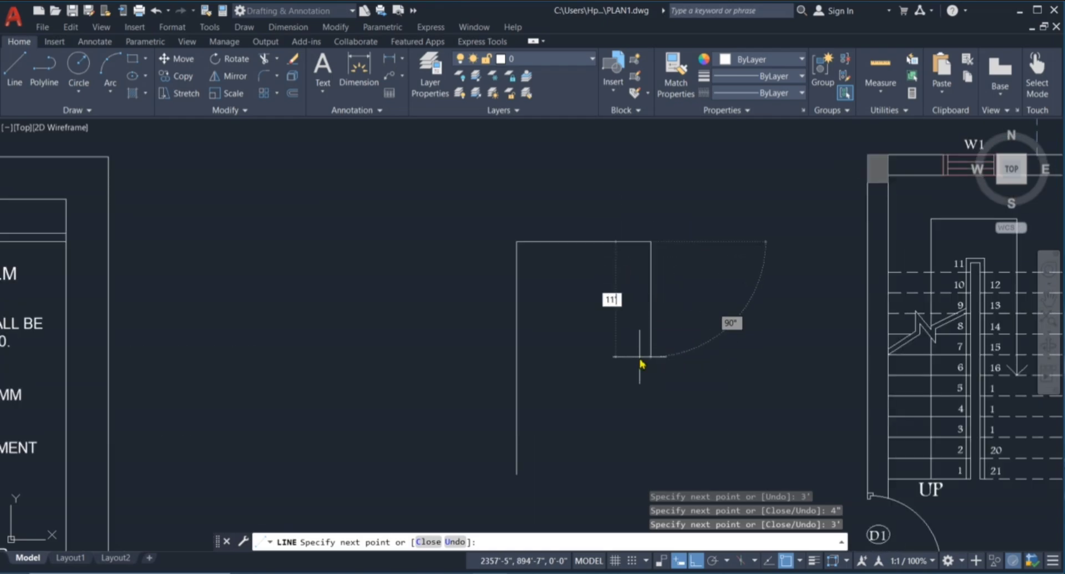
key("Return")
scroll(624, 316, "down", 2)
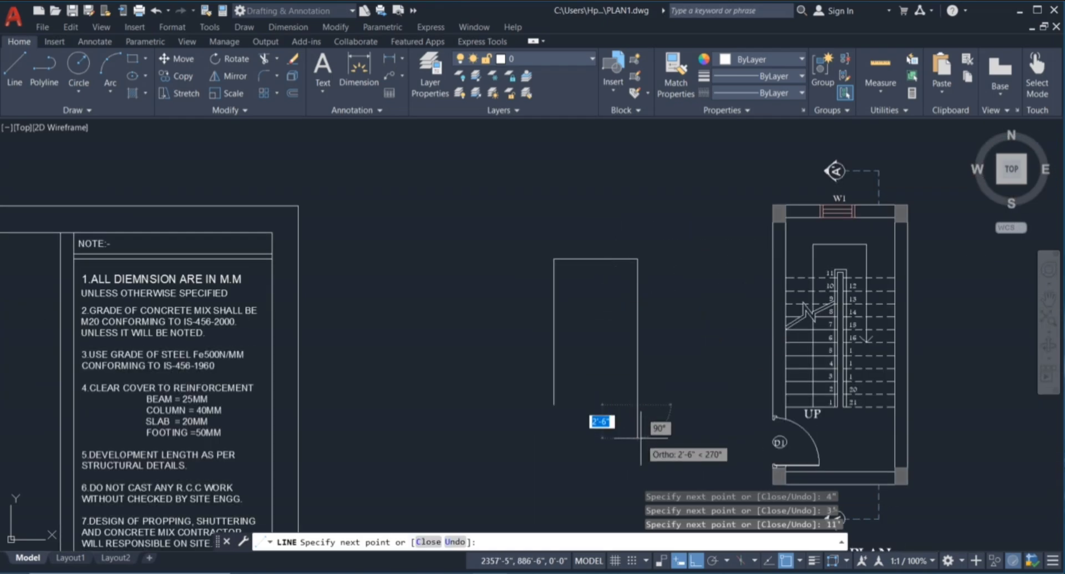
left_click(553, 404)
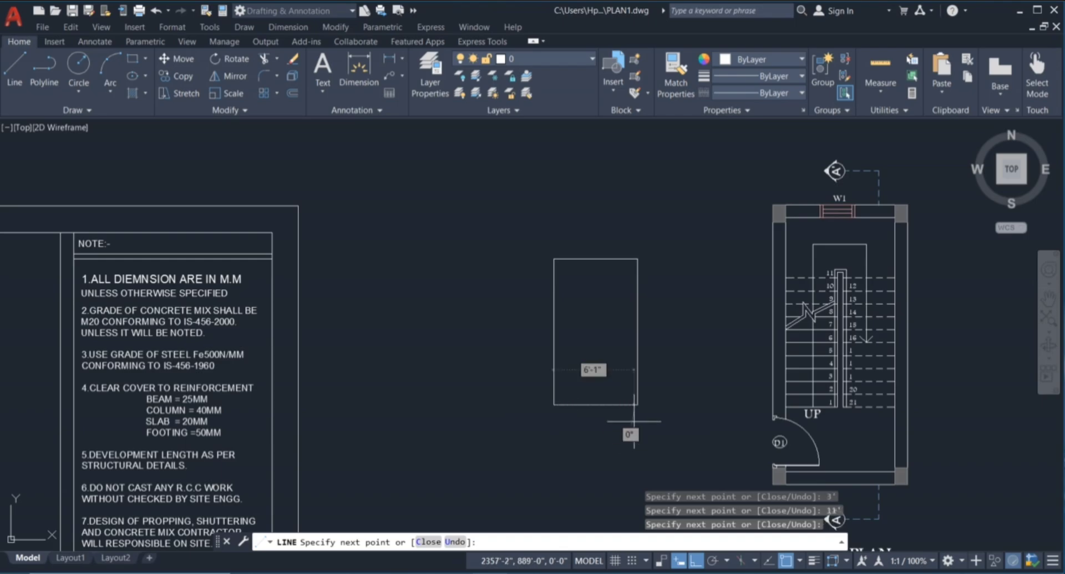
key("Escape")
key("Escape")
key("Escape")
Step: Join all the segments of the rectangular stair outline into one polyline
scroll(683, 364, "up", 2)
scroll(540, 357, "down", 3)
scroll(627, 350, "up", 3)
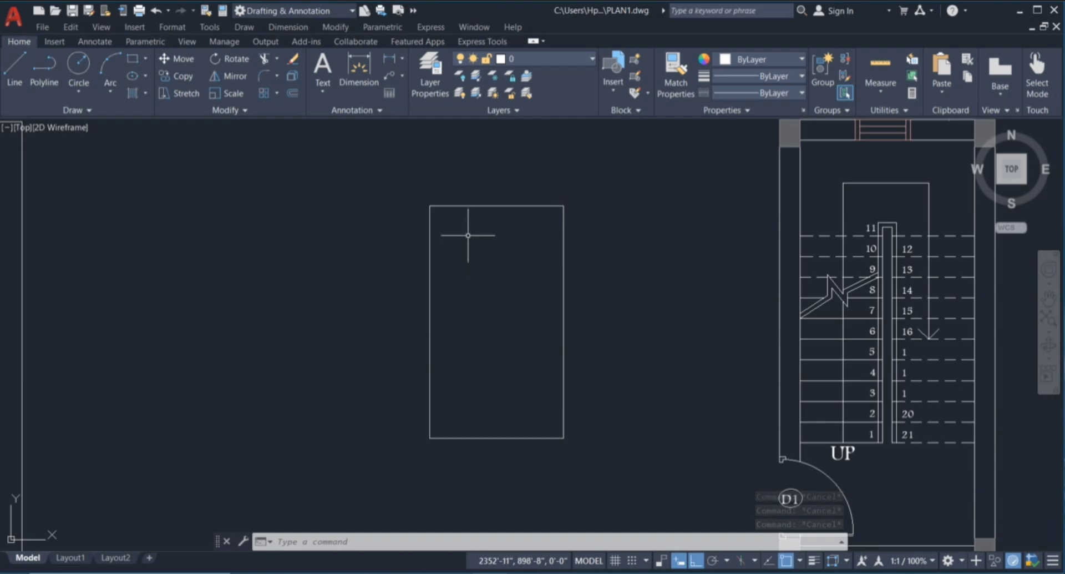
type("o")
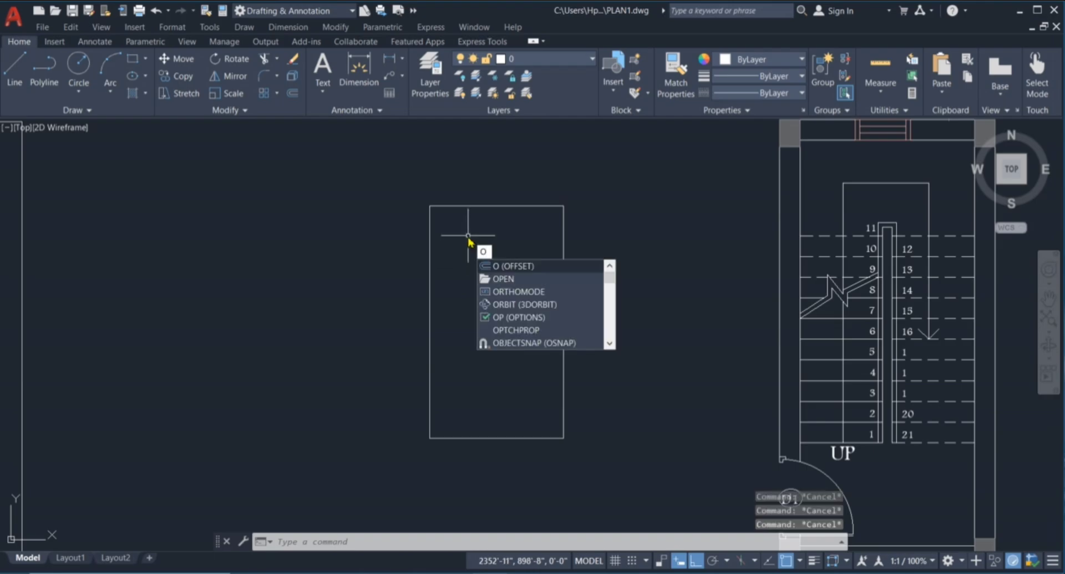
key("Escape")
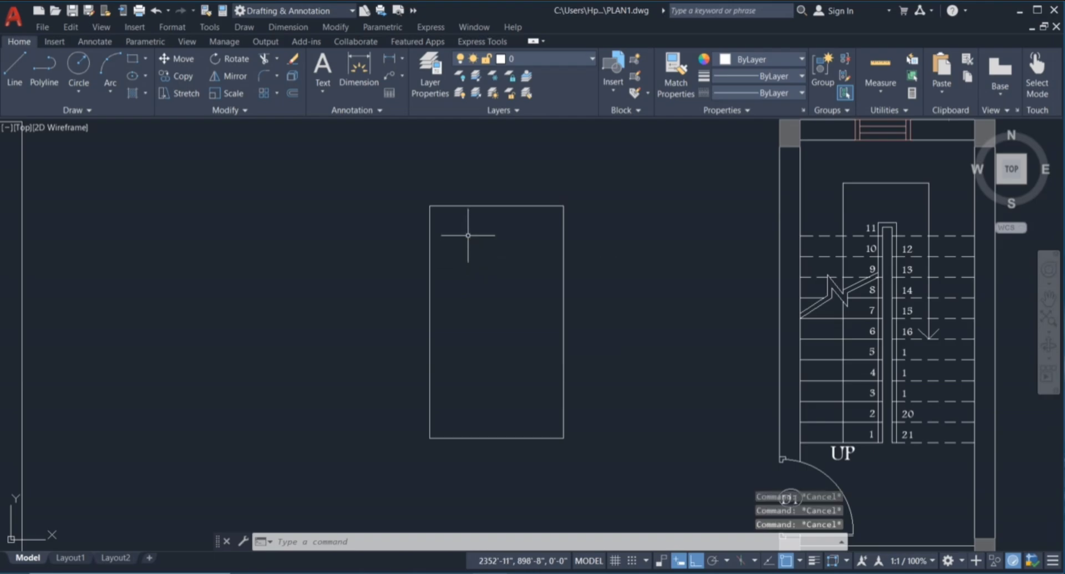
left_click(597, 173)
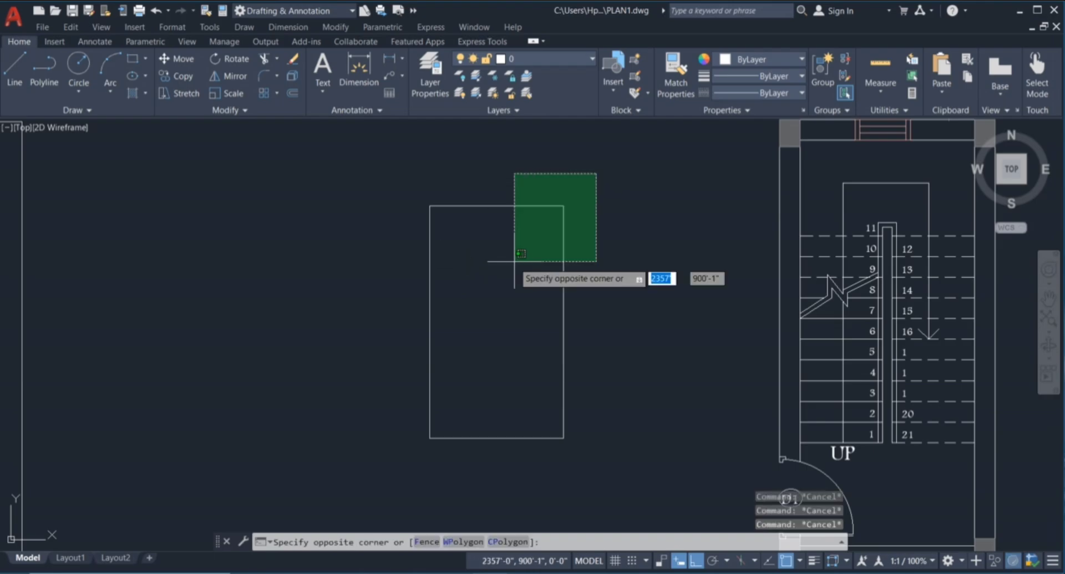
left_click(369, 506)
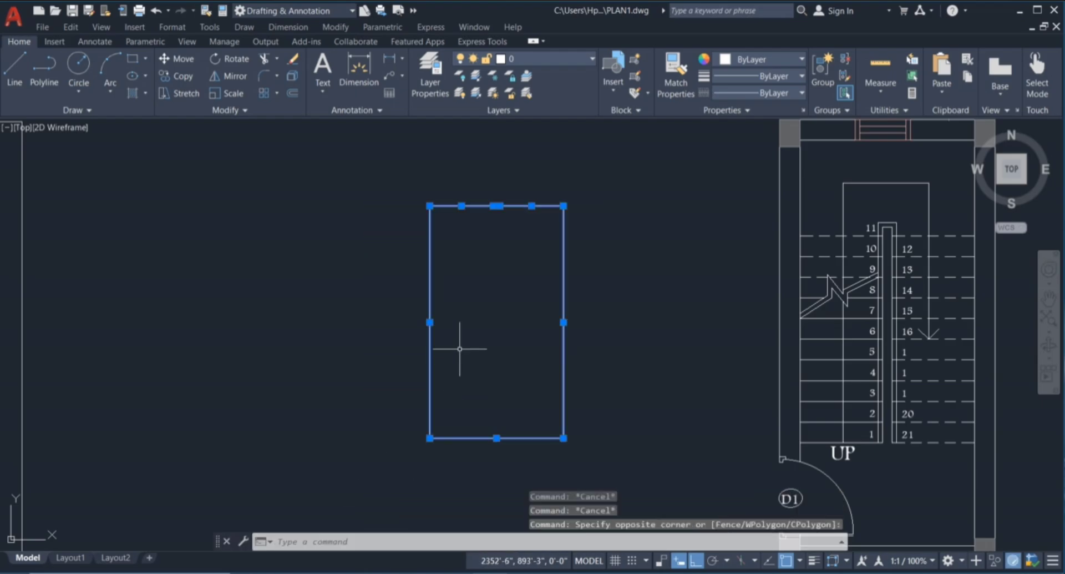
type("j")
key("Return")
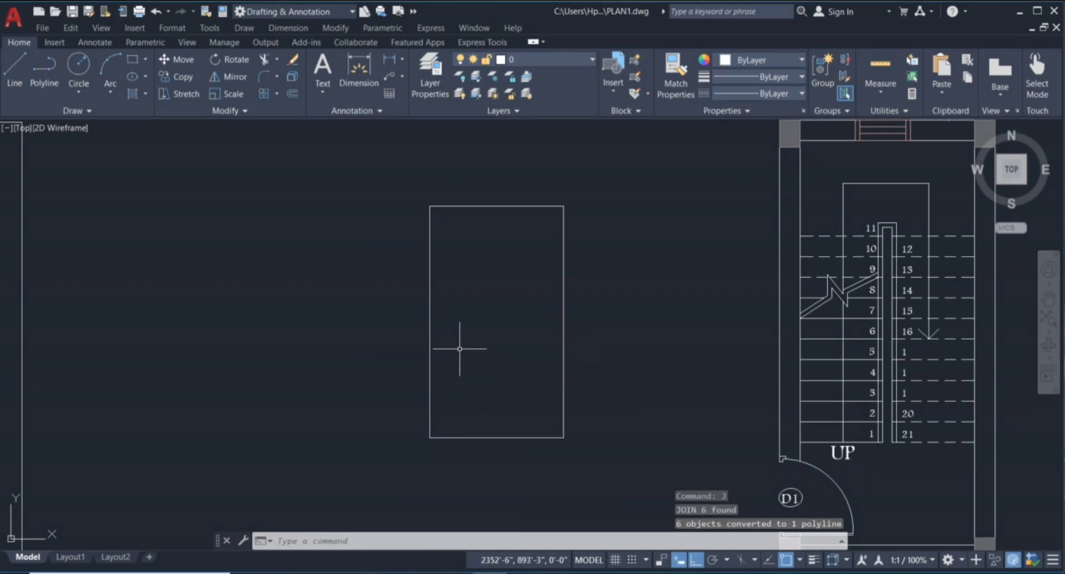
left_click(608, 295)
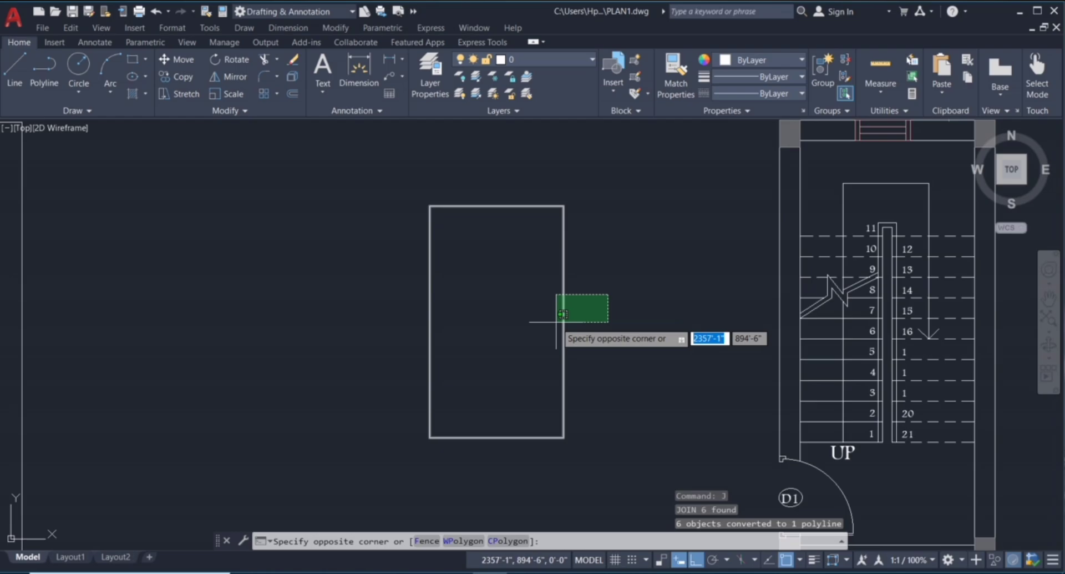
key("Escape")
key("Escape")
key("Escape")
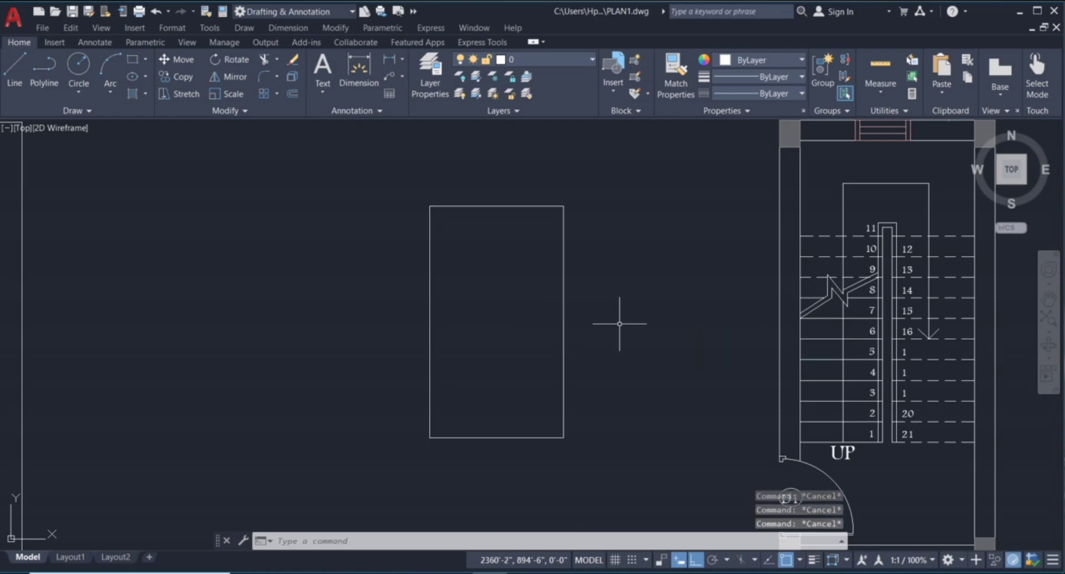
scroll(619, 322, "down", 5)
scroll(680, 289, "up", 4)
left_click(670, 268)
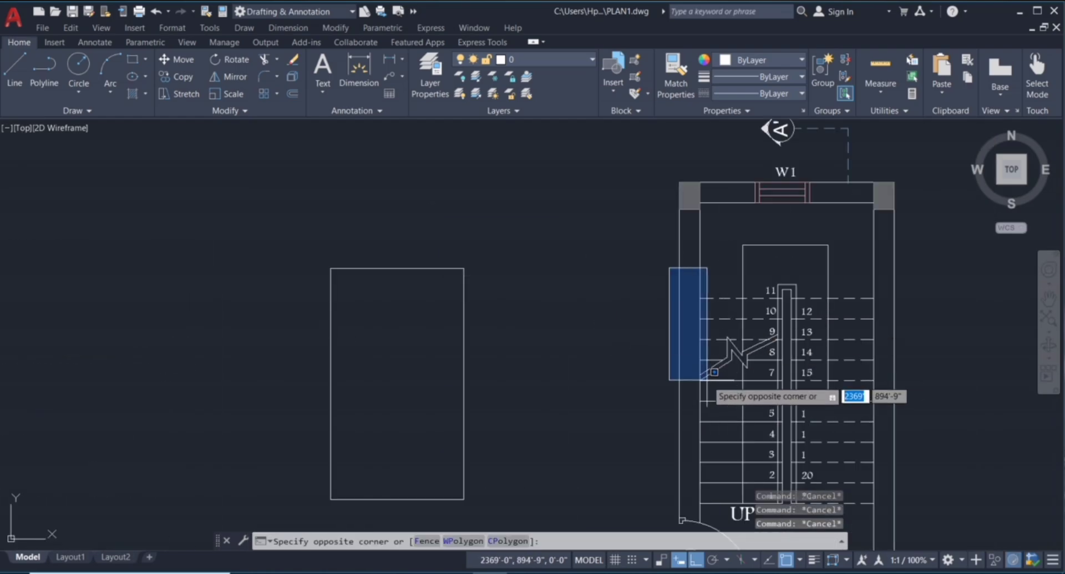
key("Escape")
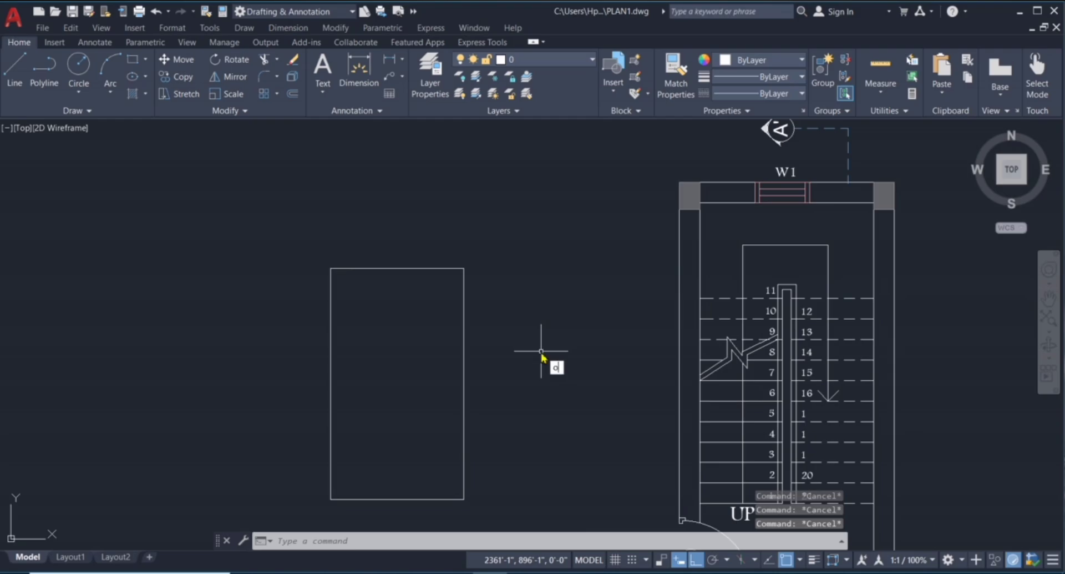
Step: Offset the joined stair outline outward by 9" to form the surrounding walls
type("o")
key("Return")
type("9")
key("Return")
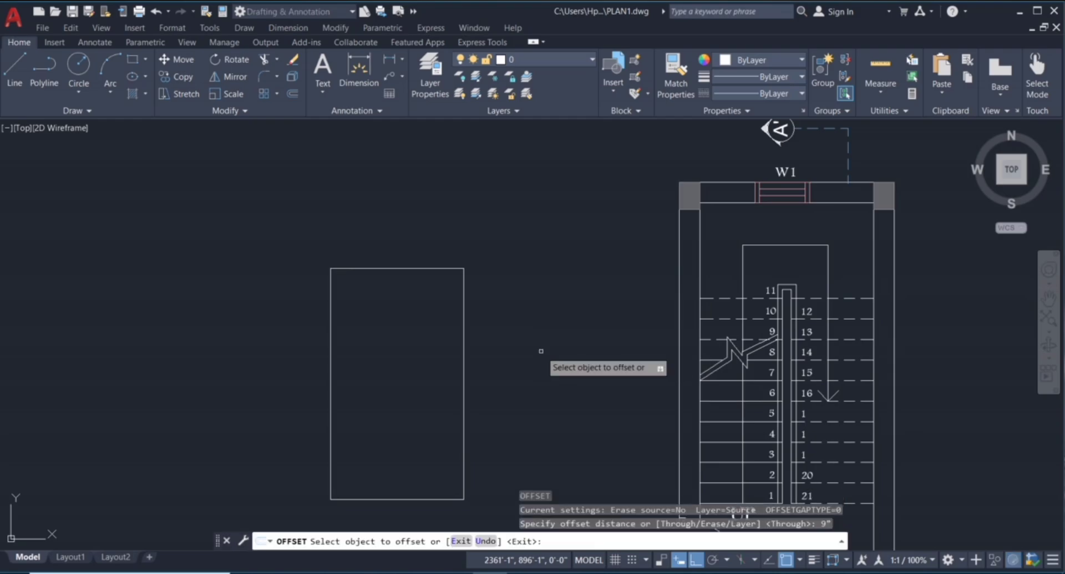
left_click(464, 280)
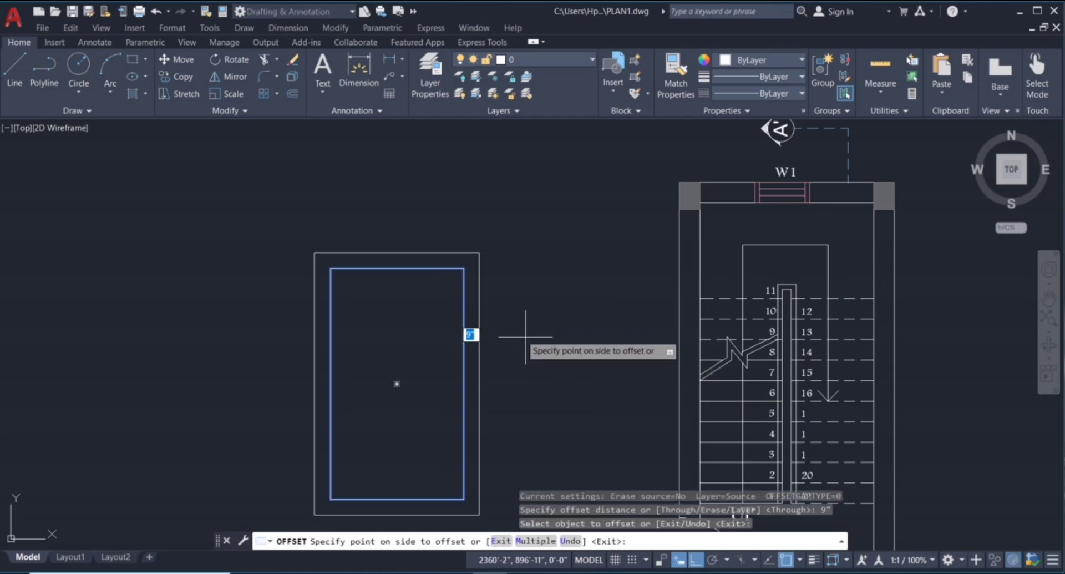
scroll(543, 340, "down", 3)
left_click(544, 339)
scroll(469, 355, "up", 2)
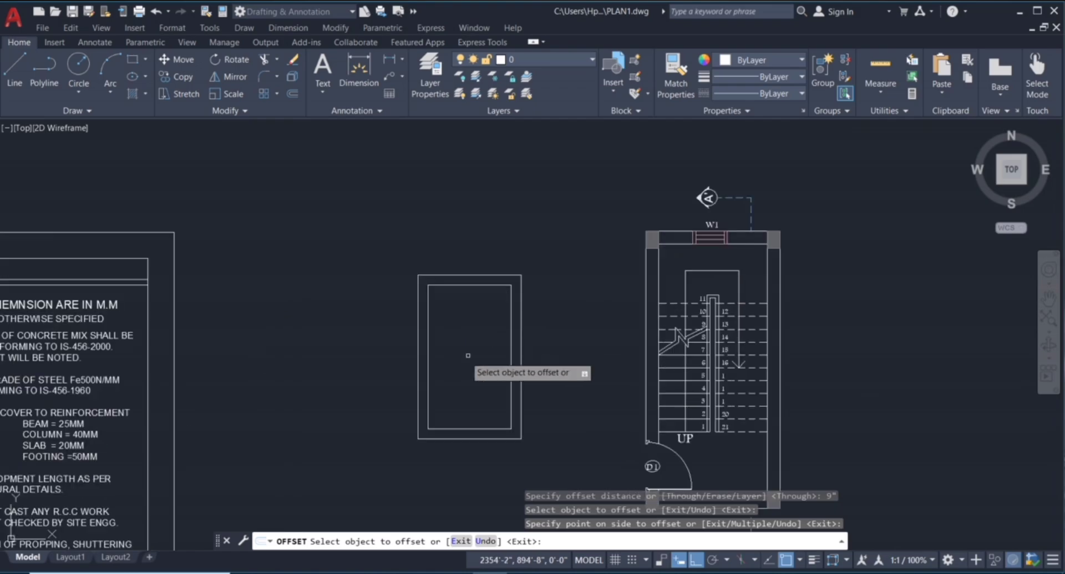
key("Escape")
key("Escape")
key("Escape")
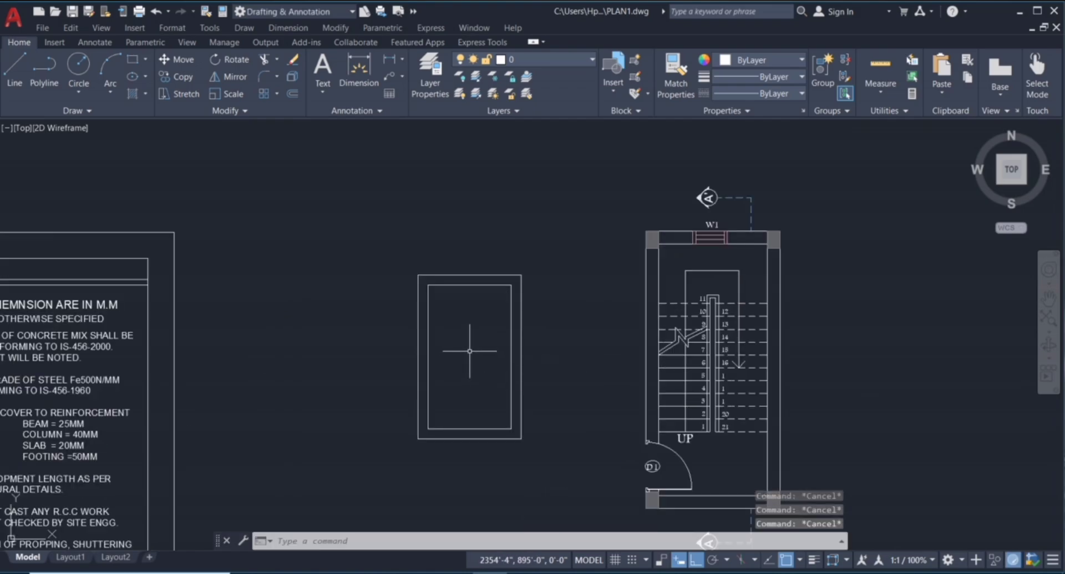
Step: Explode the inner wall outline into separate lines
scroll(458, 369, "up", 2)
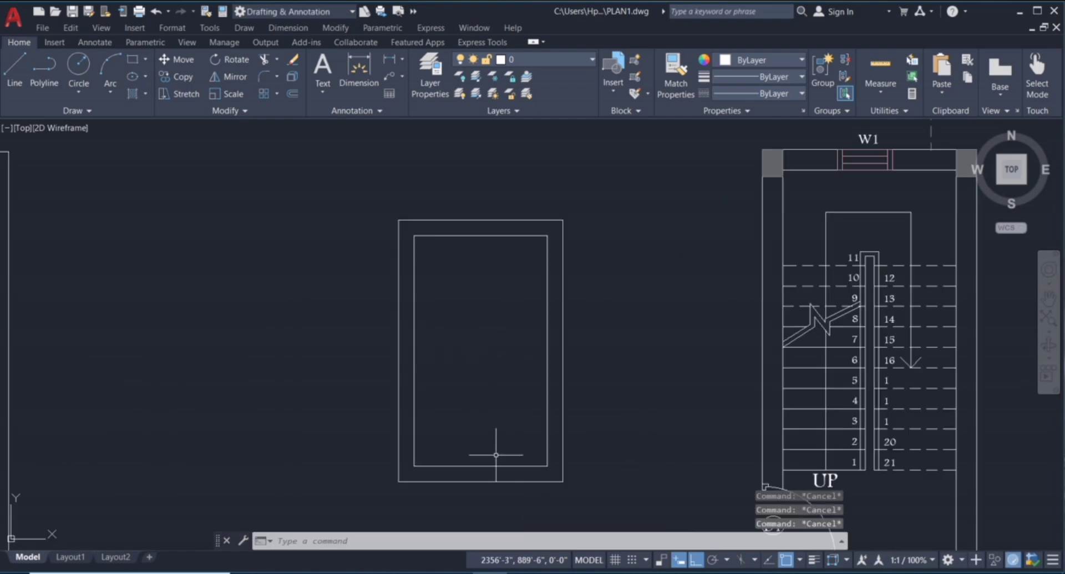
left_click(448, 466)
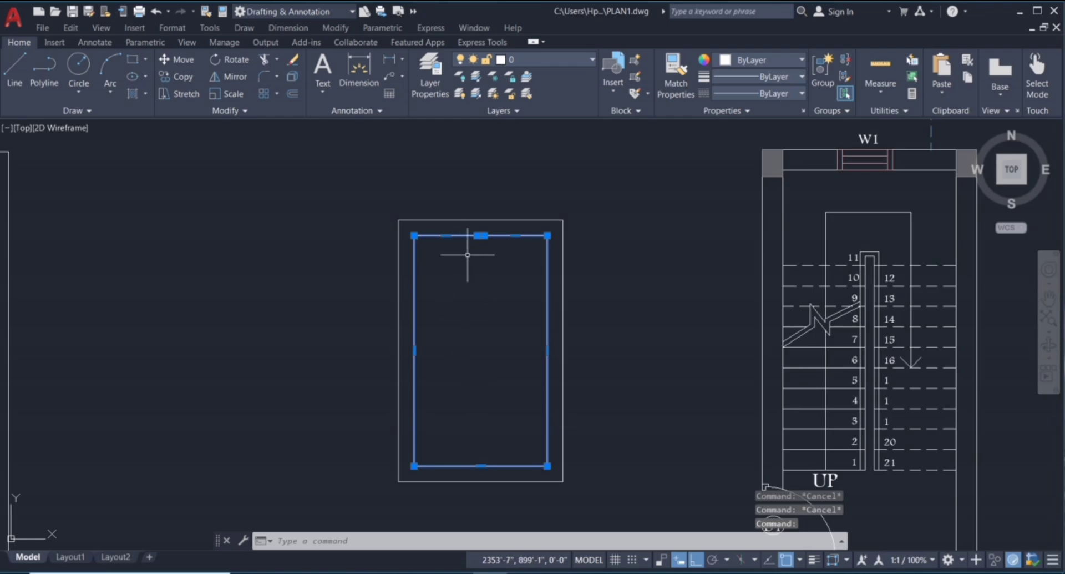
type("ex")
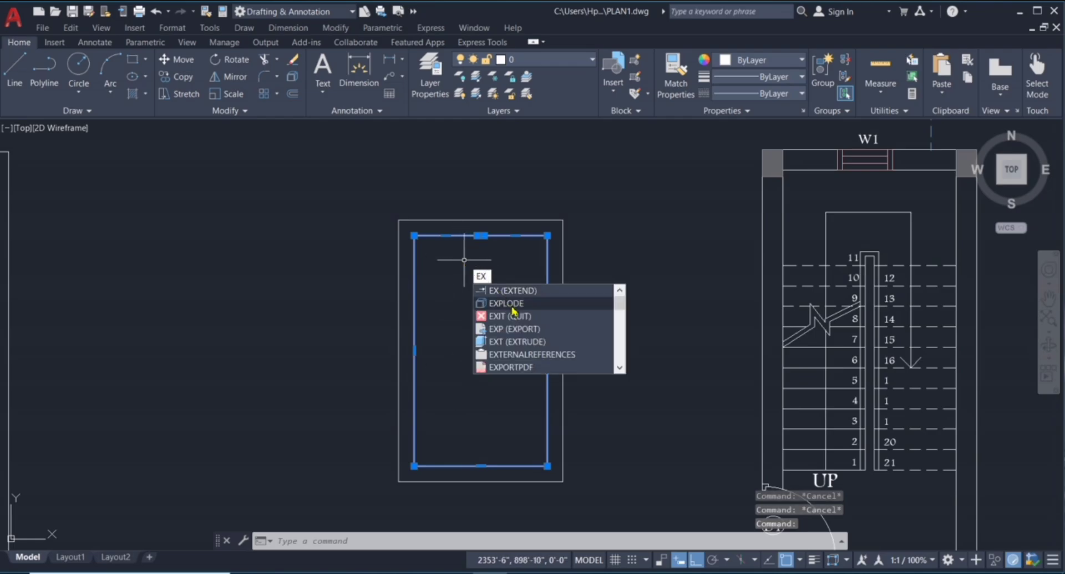
left_click(489, 305)
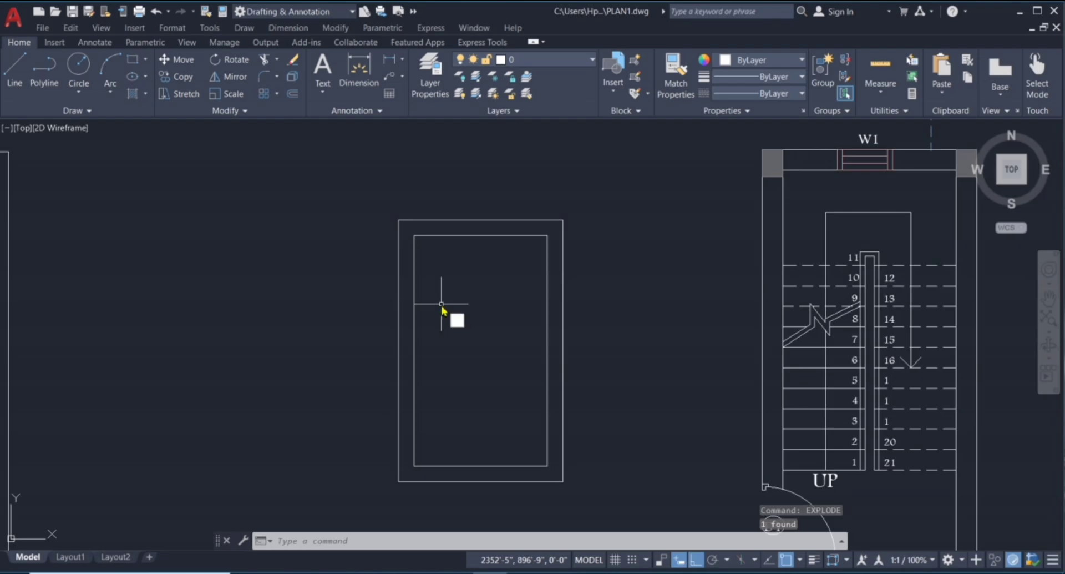
Step: Offset each long side of the inner wall outline 3' inward to mark the two stair flights and the gap between them
key("Return")
type("3'")
key("Return")
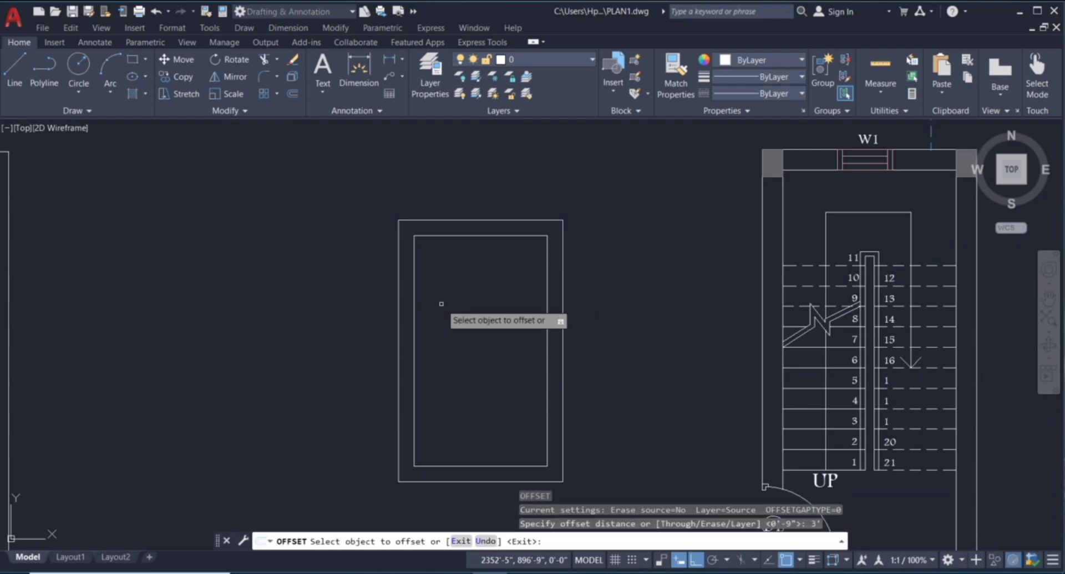
left_click(415, 289)
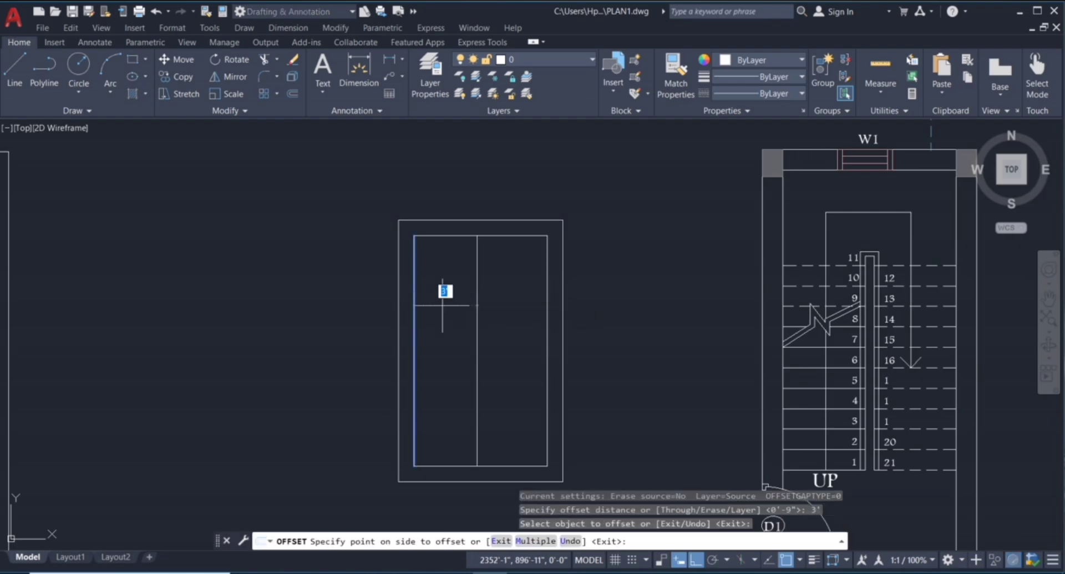
left_click(463, 316)
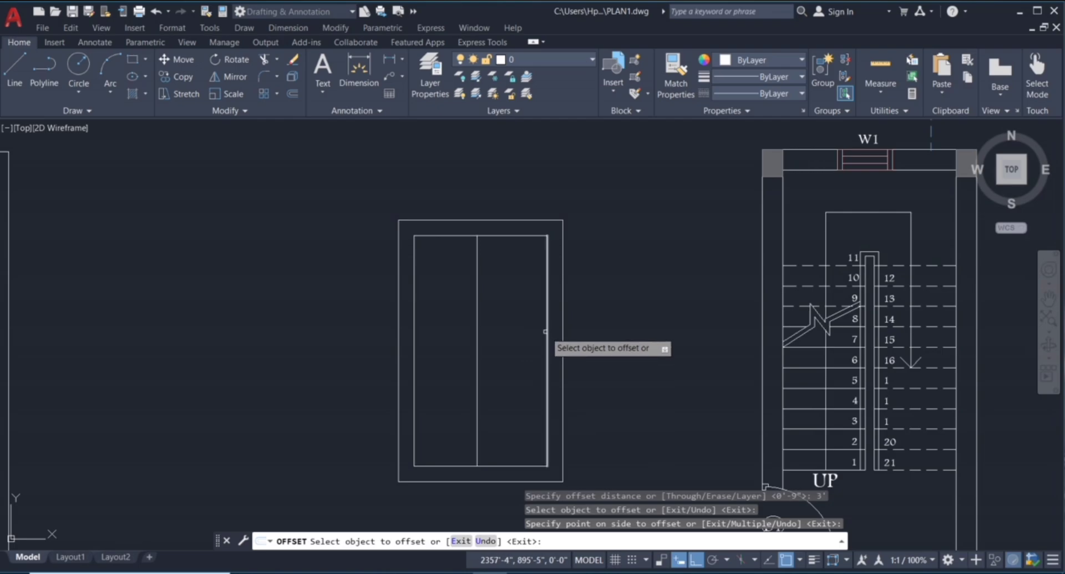
left_click(546, 332)
left_click(510, 329)
scroll(477, 339, "up", 2)
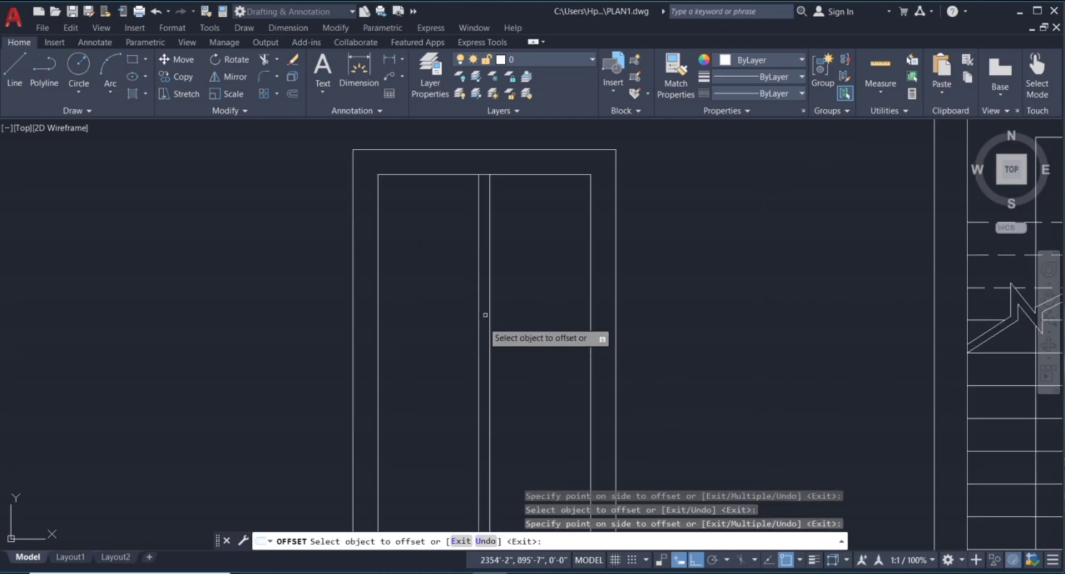
scroll(488, 309, "down", 2)
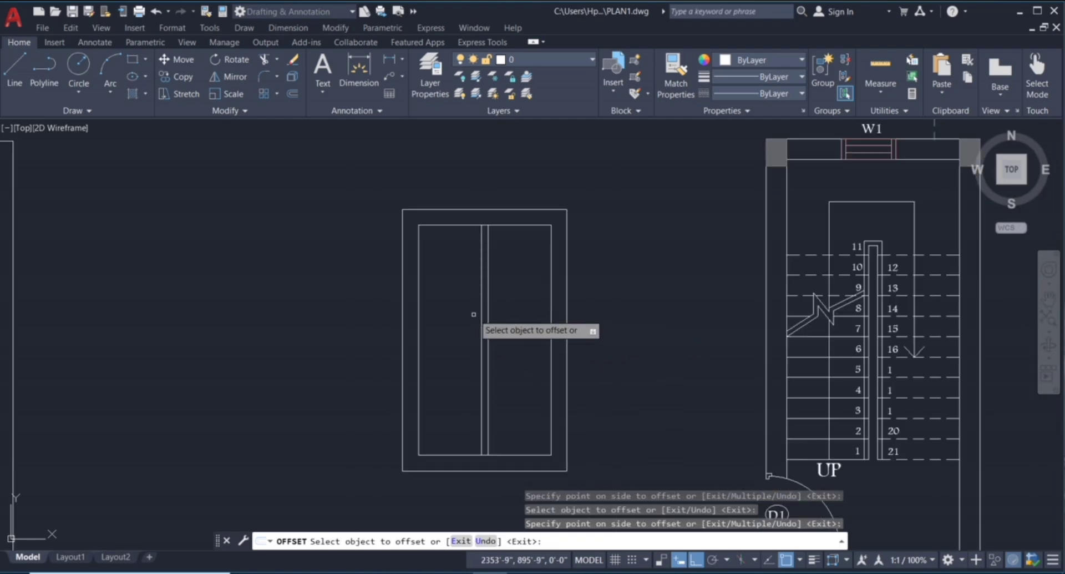
key("Escape")
key("Escape")
key("Escape")
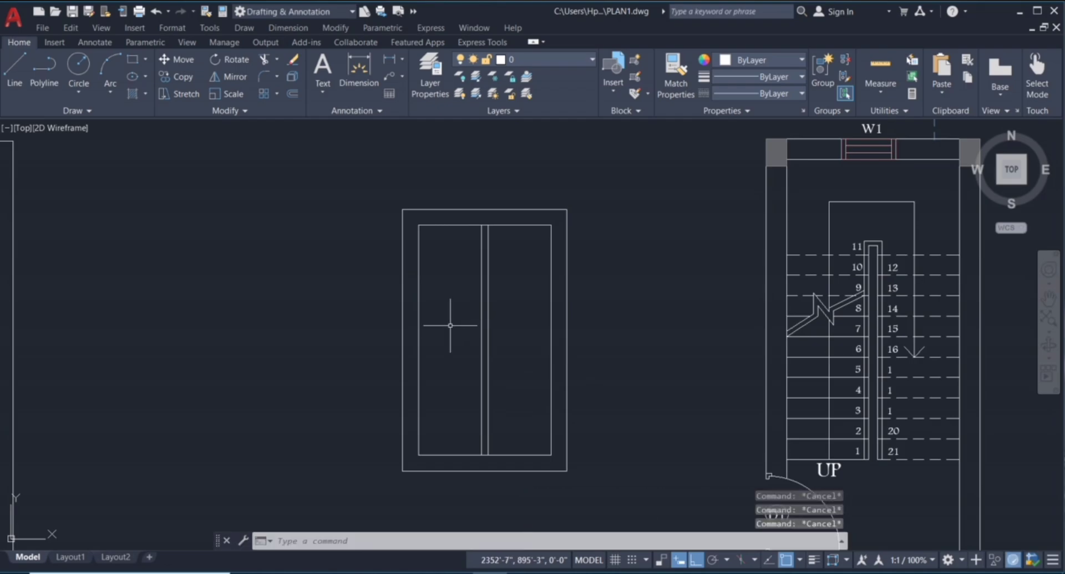
left_click(456, 438)
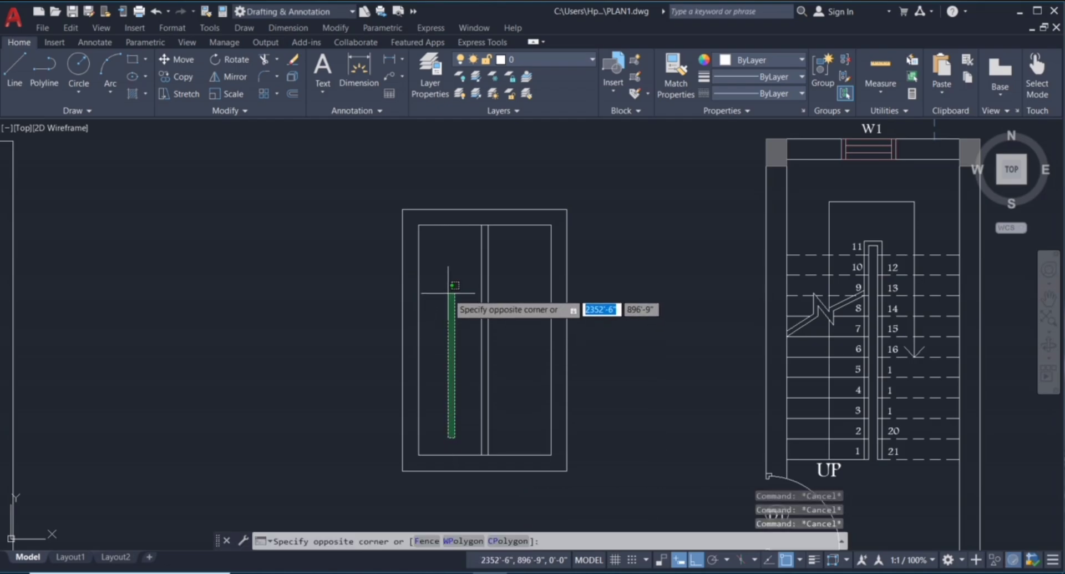
left_click(444, 291)
left_click(511, 283)
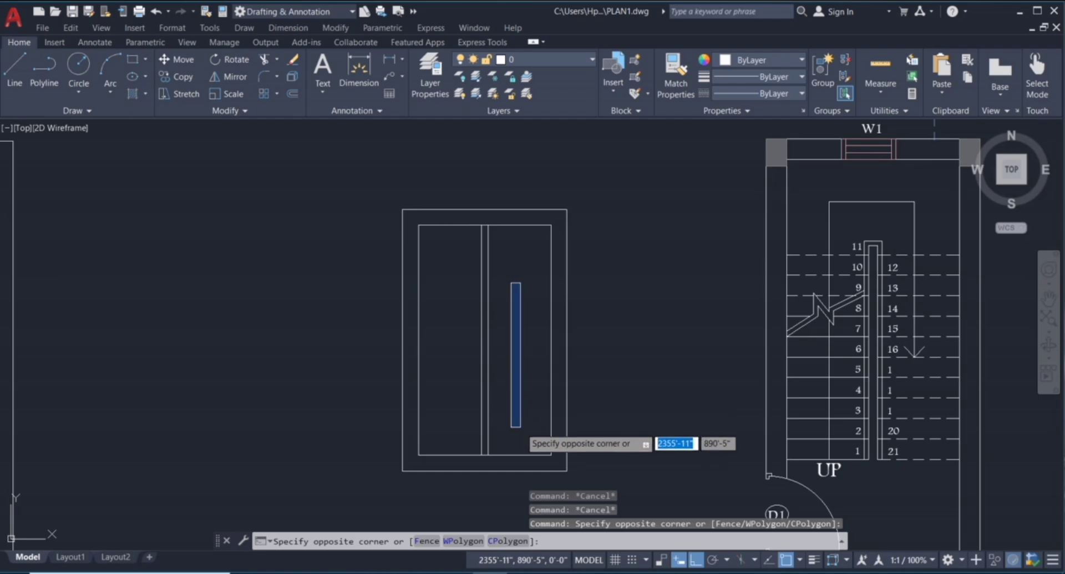
left_click(520, 426)
key("Escape")
key("Escape")
key("Escape")
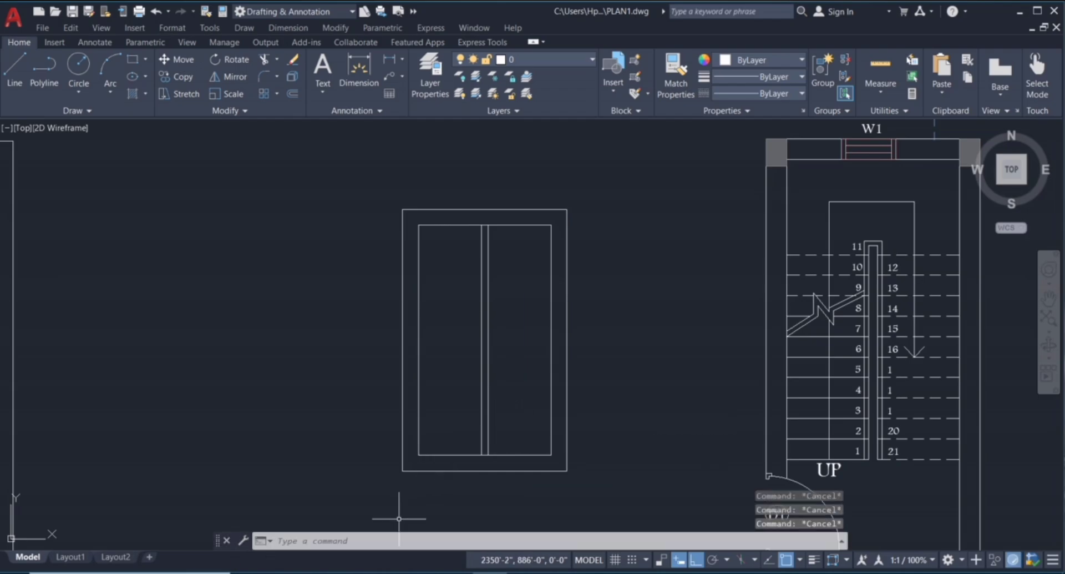
Step: Switch to Calculator and multiply 11 by 12 to convert 11 feet to inches
left_click(130, 573)
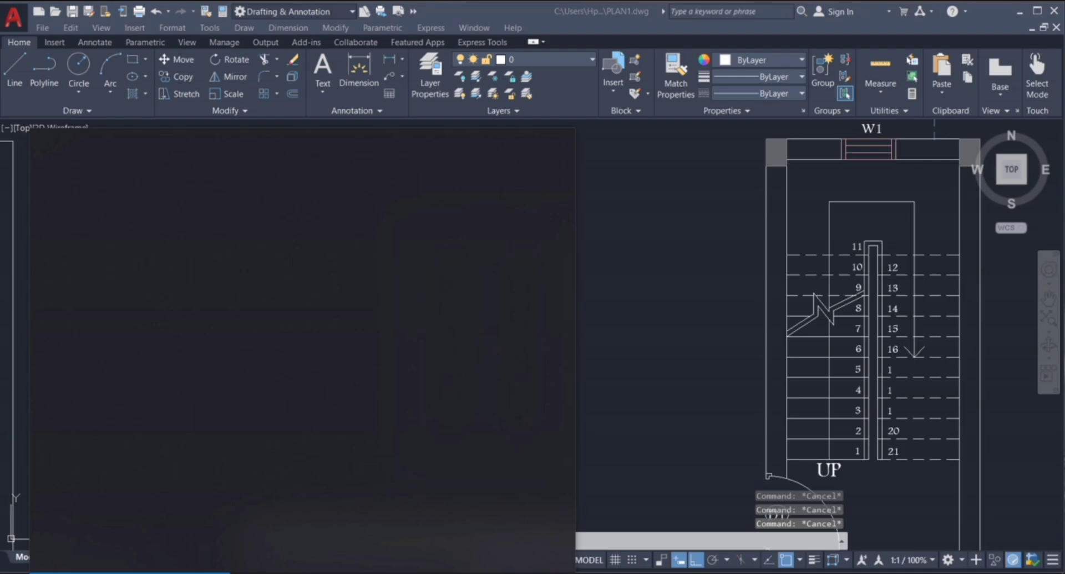
key("Return")
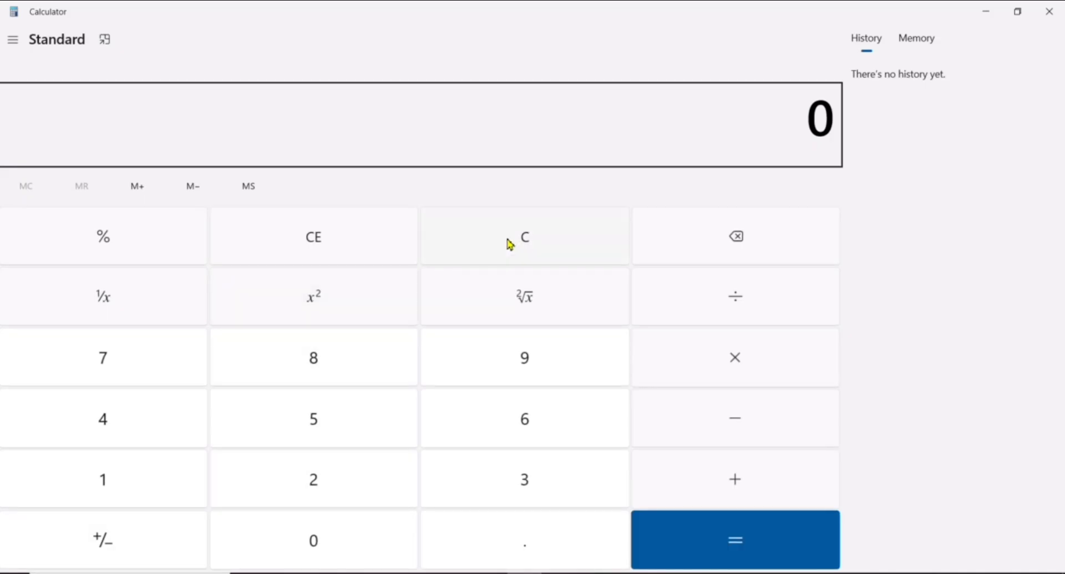
left_click(510, 244)
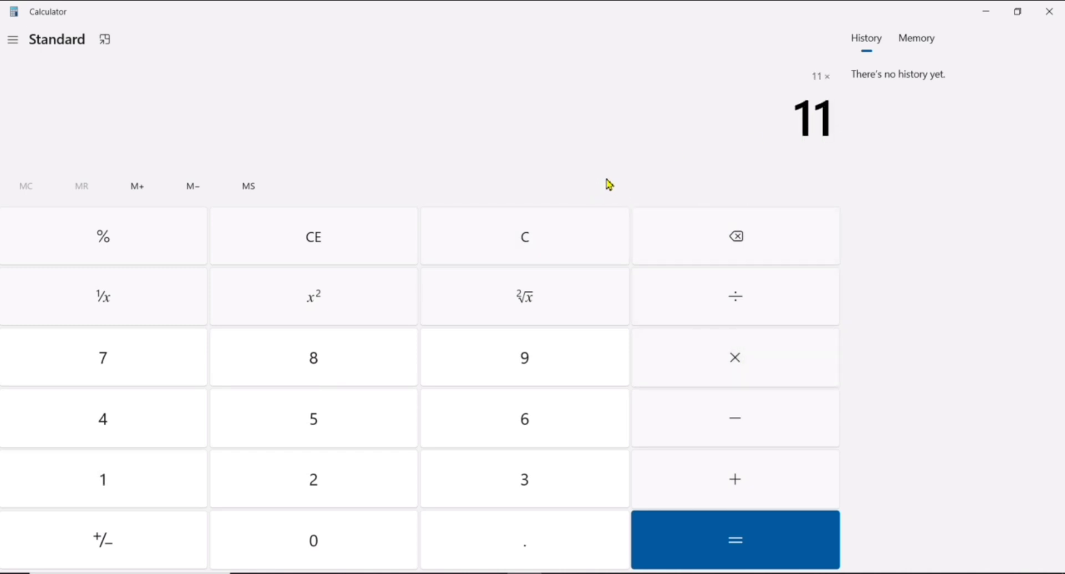
left_click(756, 527)
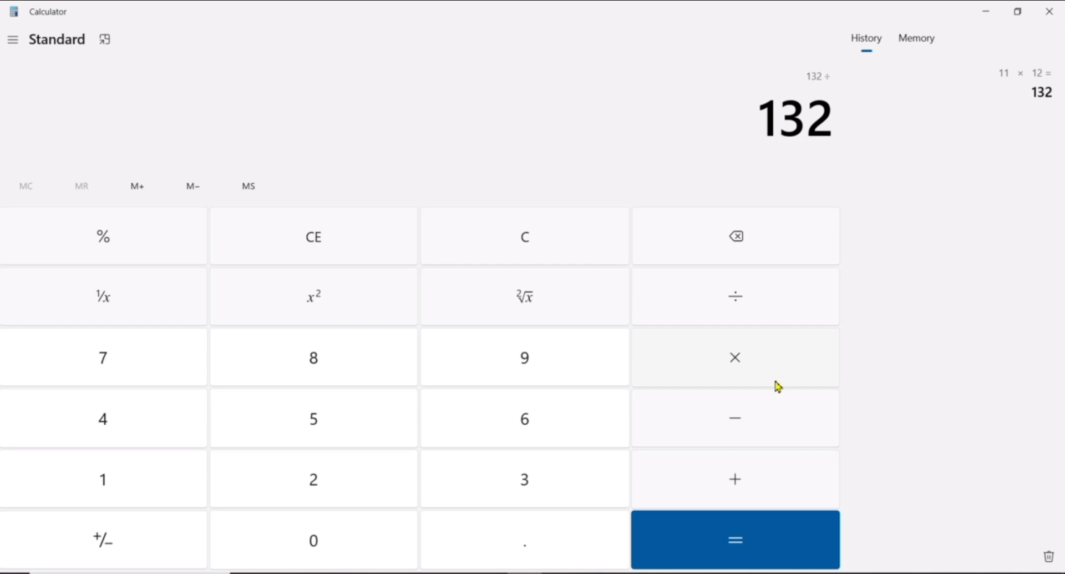
Step: Divide the height in inches by the 6" riser to get the number of steps, and return to the AutoCAD drawing
type("6")
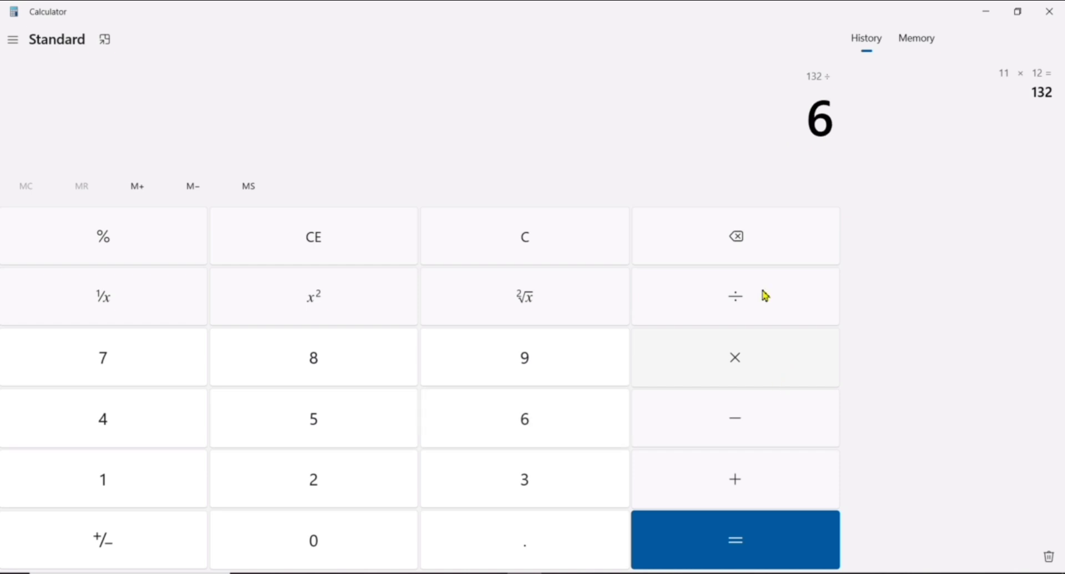
left_click_drag(831, 138, 804, 136)
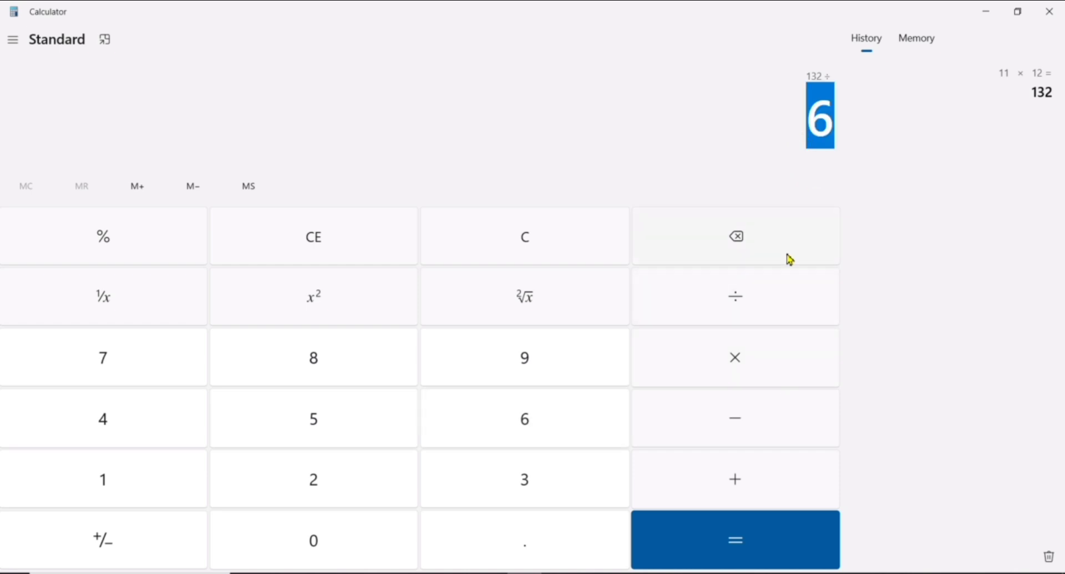
left_click(759, 535)
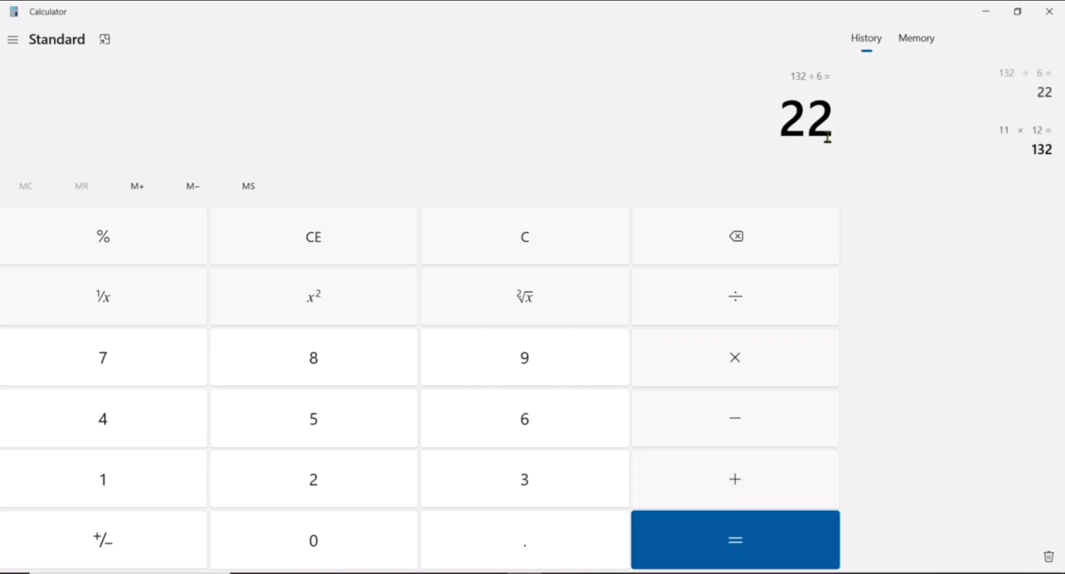
left_click_drag(827, 140, 777, 136)
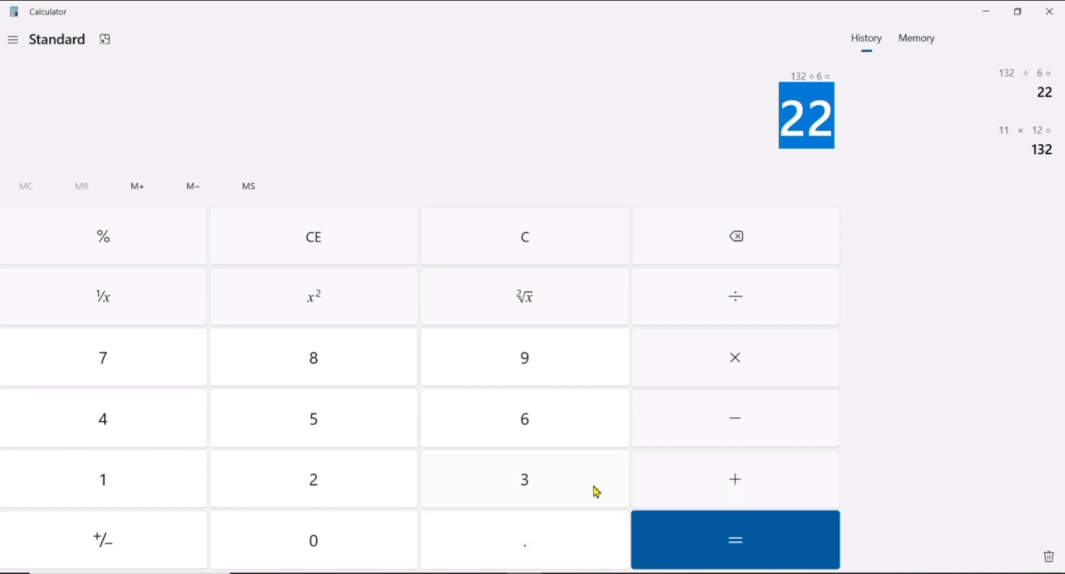
key("alt+Tab")
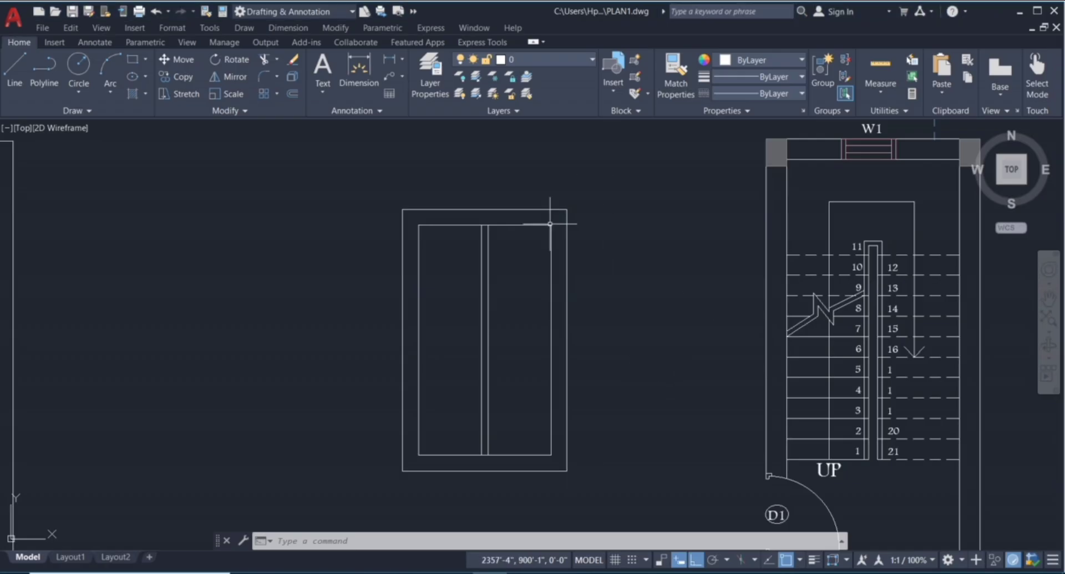
Step: Examine the numbered tread lines and their spacing on both flights of the reference stair plan
scroll(554, 241, "down", 2)
scroll(786, 324, "up", 4)
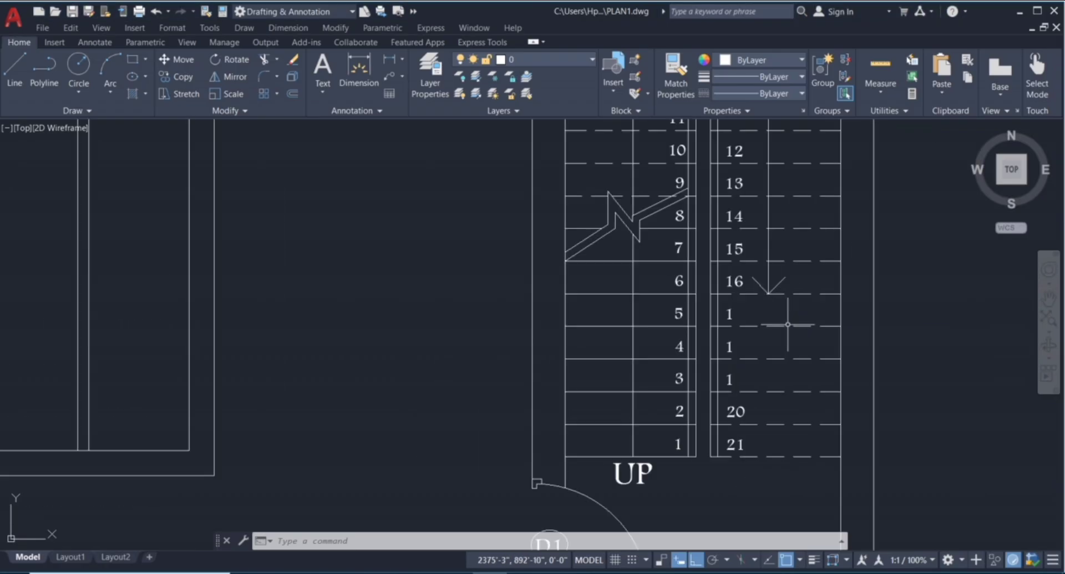
scroll(676, 469, "down", 2)
scroll(675, 466, "up", 2)
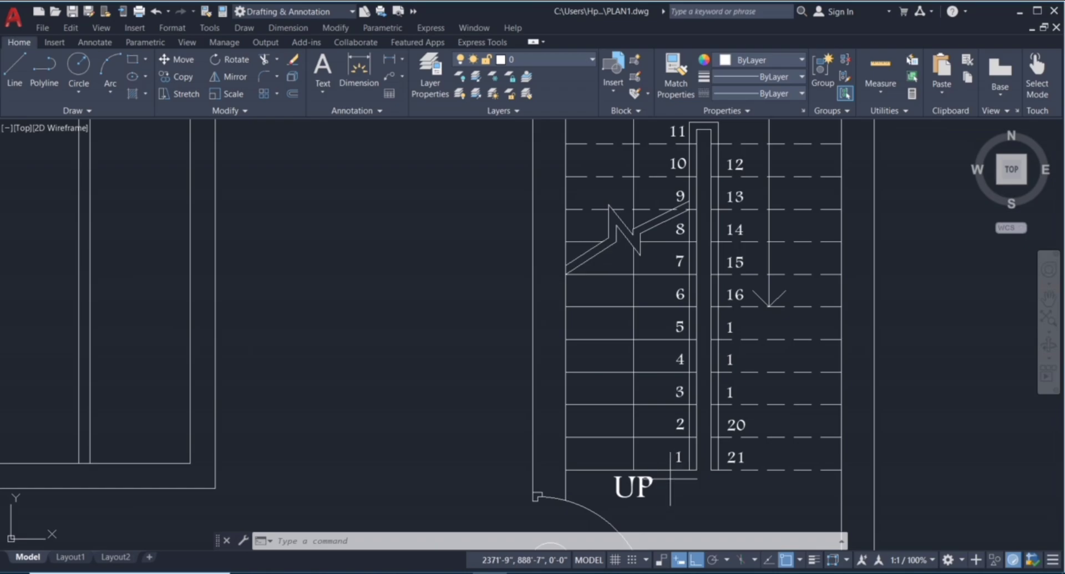
left_click(670, 479)
left_click(663, 465)
left_click(655, 444)
left_click(652, 434)
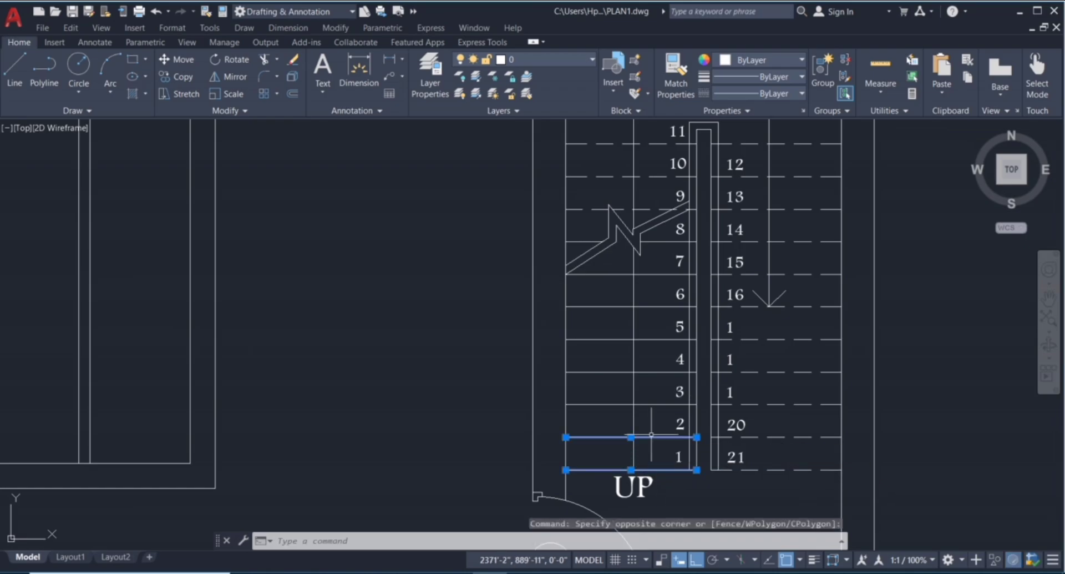
left_click(773, 481)
left_click(767, 460)
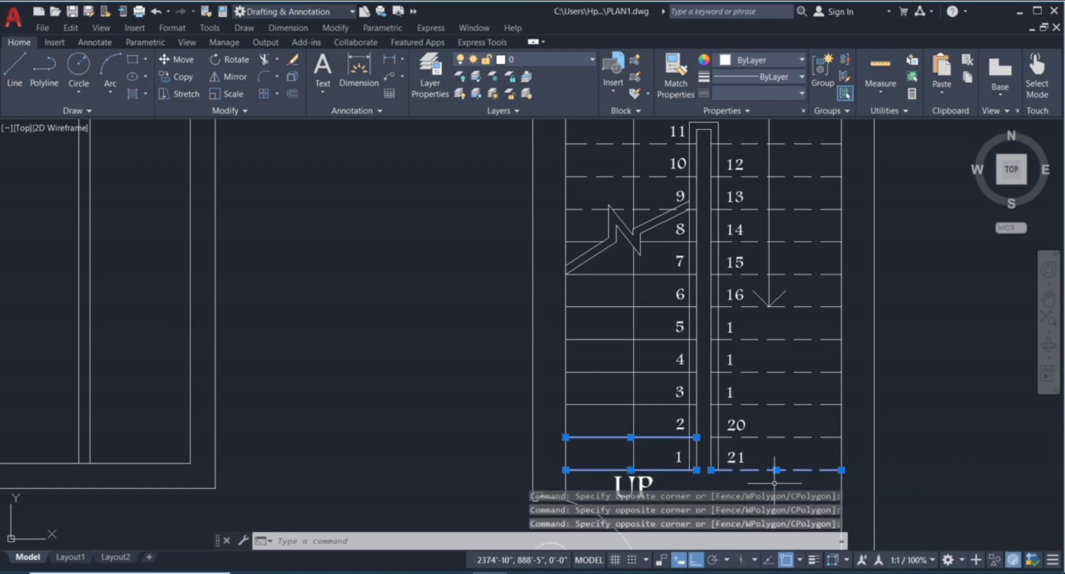
key("Escape")
key("Escape")
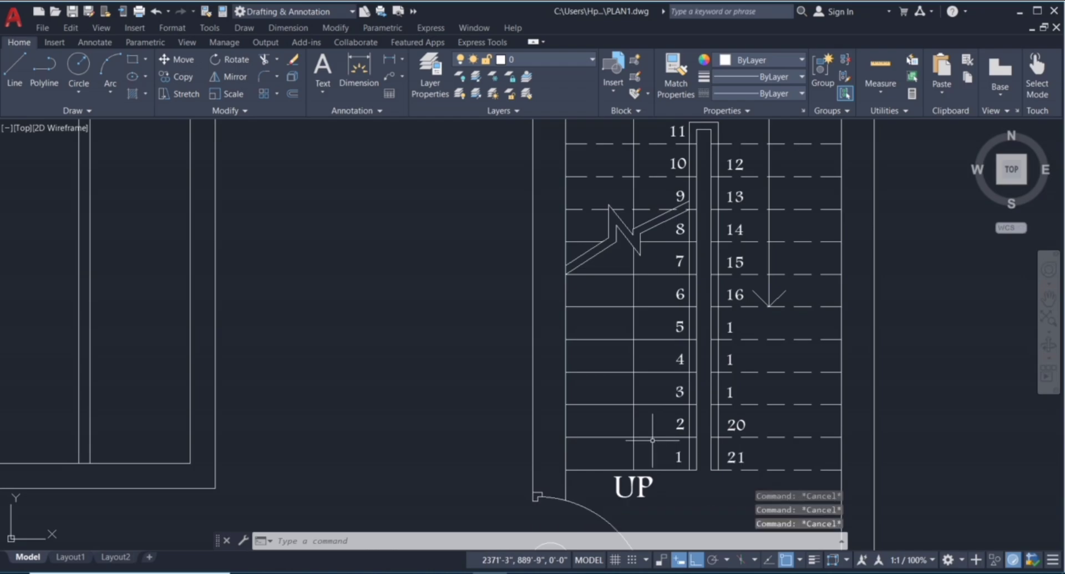
left_click(654, 441)
left_click(674, 466)
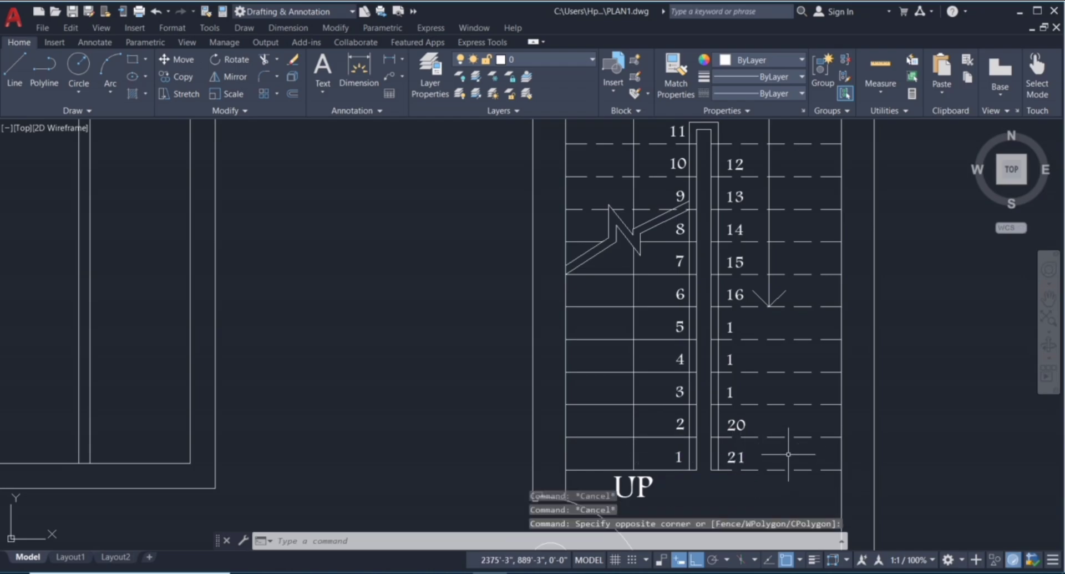
Step: Start the Offset command with a distance of 9" for the treads of the new stair plan
scroll(776, 412, "down", 4)
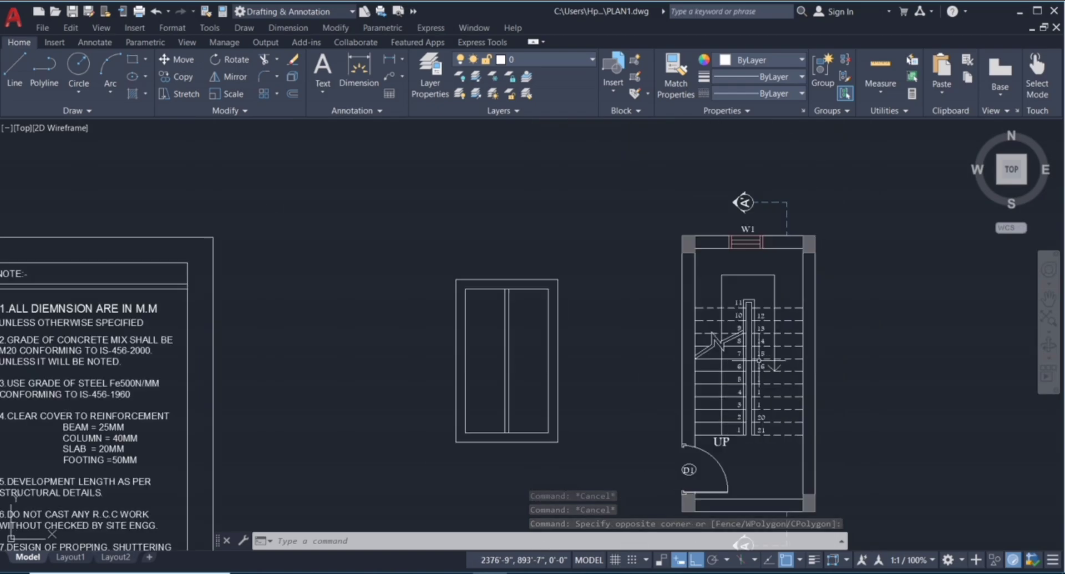
scroll(487, 430, "up", 2)
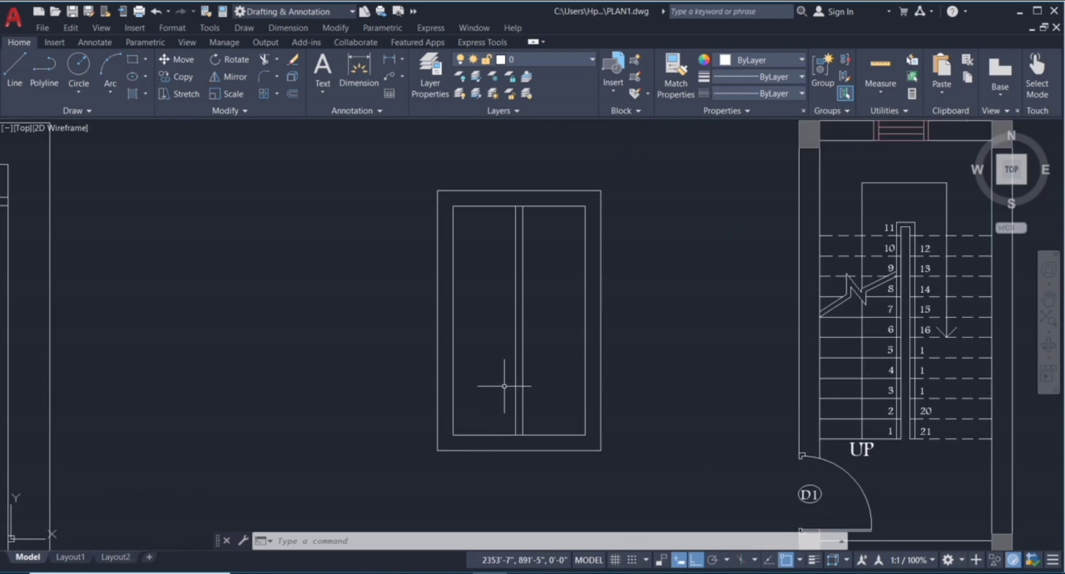
type("o")
key("Return")
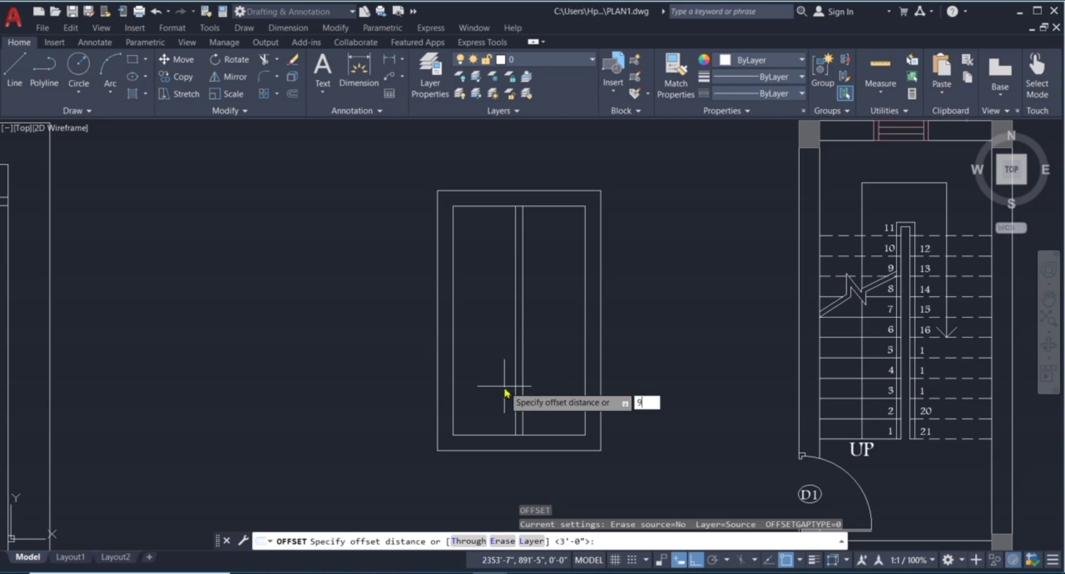
key("Return")
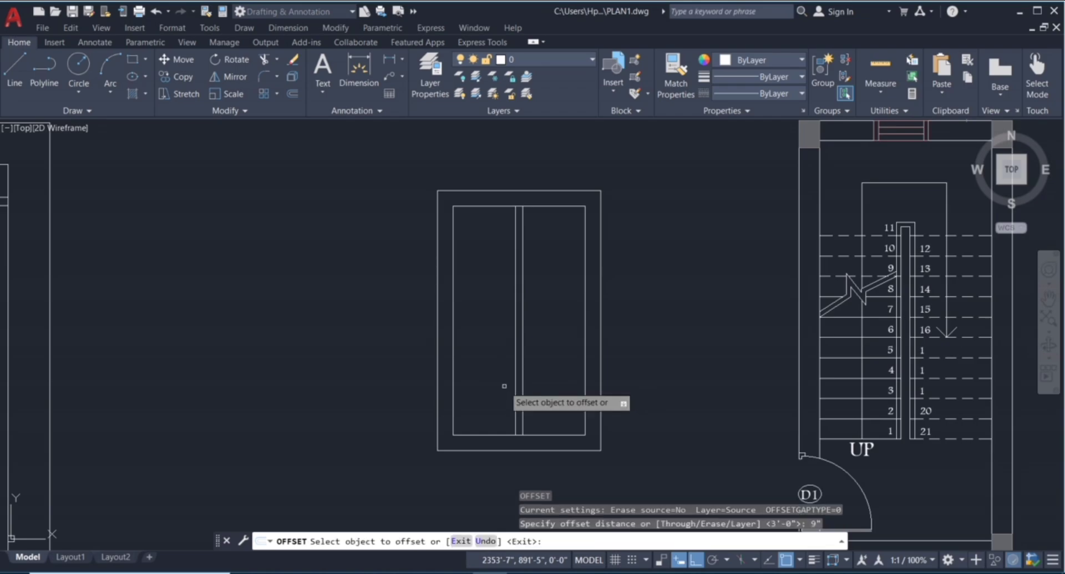
Step: Check the number of steps, riser size, tread size and stair width in the notes below the sheet's stair plan
scroll(555, 355, "down", 5)
scroll(610, 314, "down", 4)
scroll(623, 311, "down", 1)
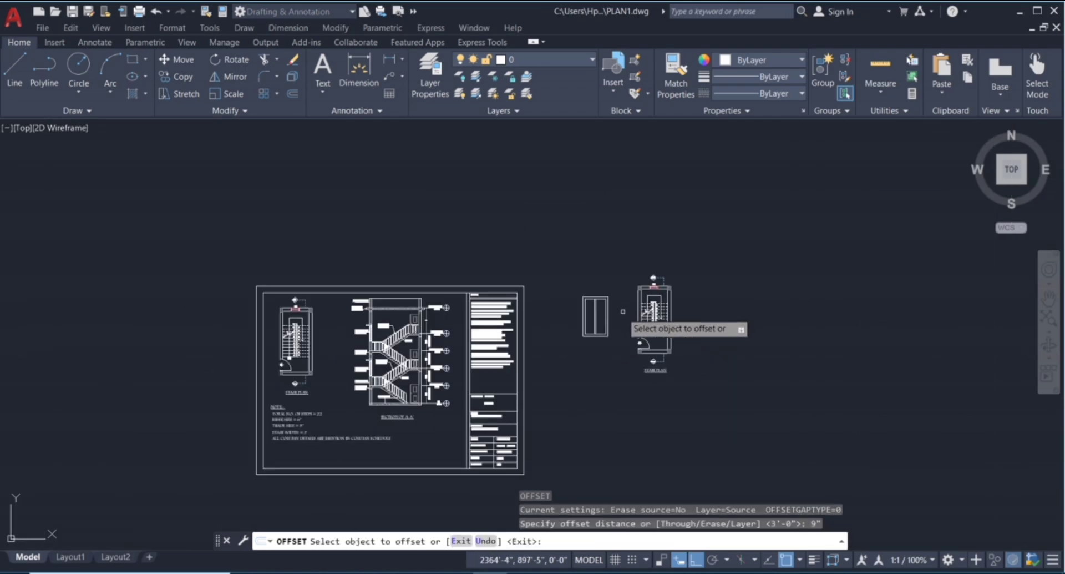
scroll(277, 425, "up", 8)
left_click(462, 398)
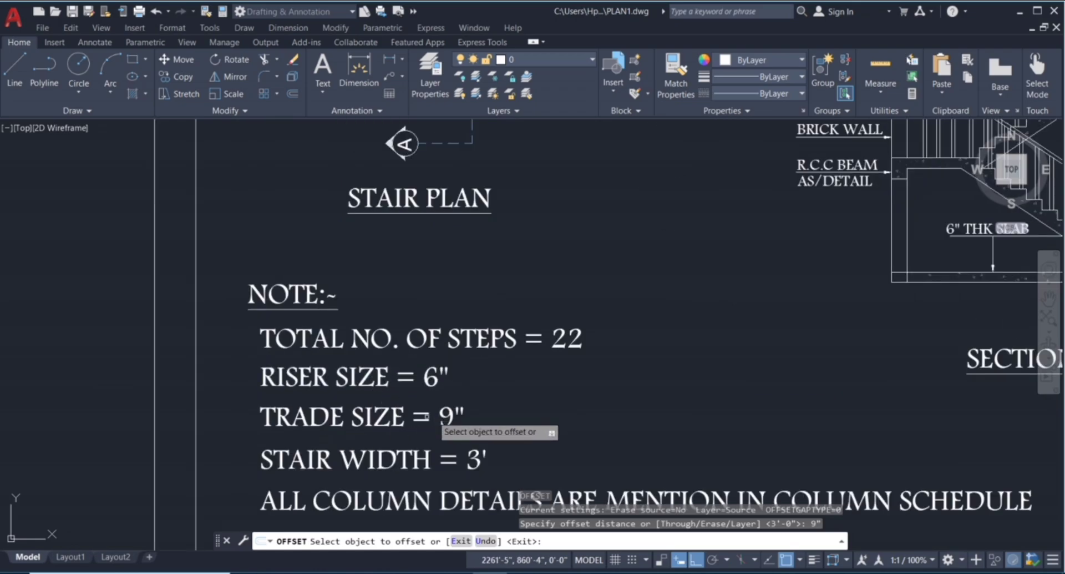
scroll(313, 435, "down", 4)
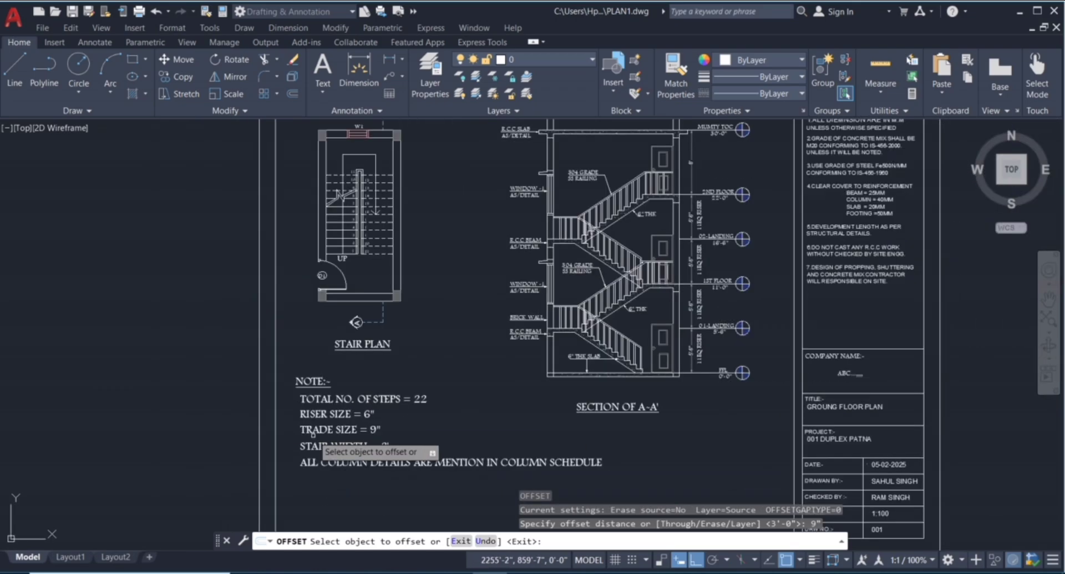
scroll(312, 434, "down", 3)
scroll(837, 277, "up", 5)
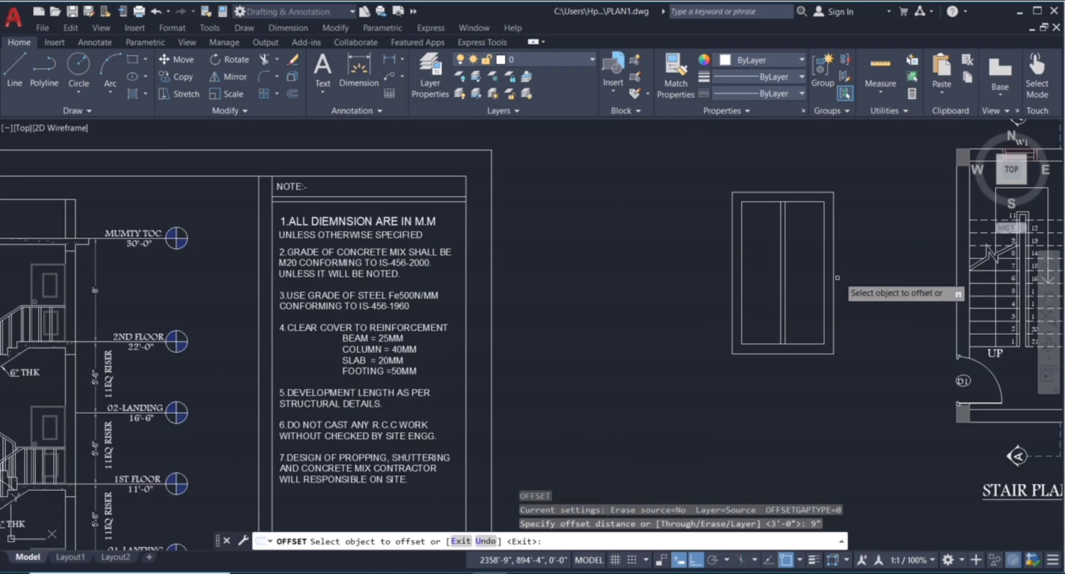
Step: Offset the stair plan's lower inner wall line upward repeatedly at 9" spacing to create the first seven tread lines
scroll(835, 283, "up", 3)
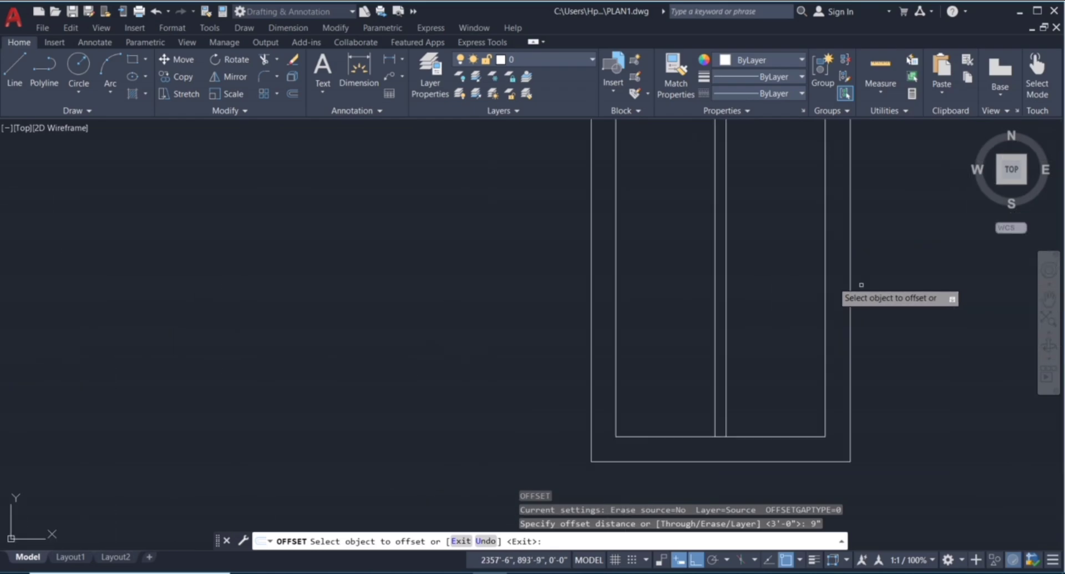
left_click(674, 434)
left_click(677, 372)
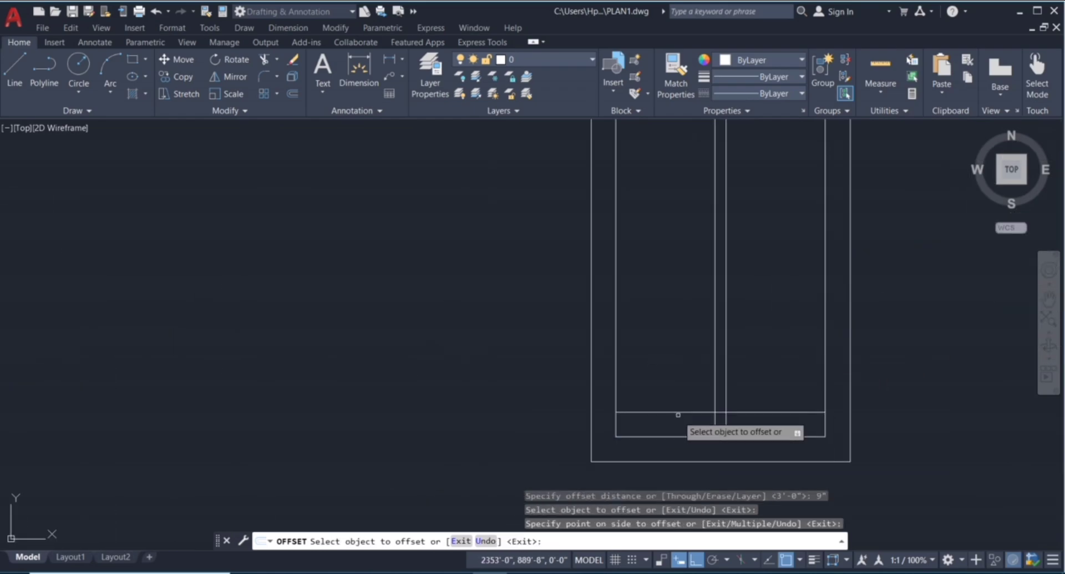
left_click(678, 413)
left_click(683, 386)
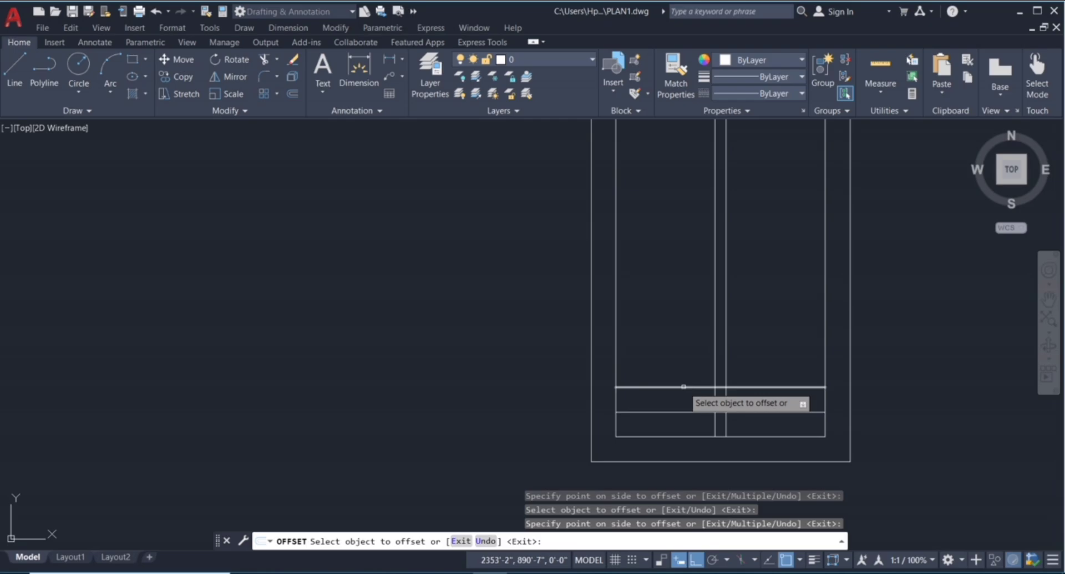
left_click(684, 386)
left_click(684, 341)
left_click(687, 364)
left_click(687, 334)
left_click(687, 336)
left_click(692, 269)
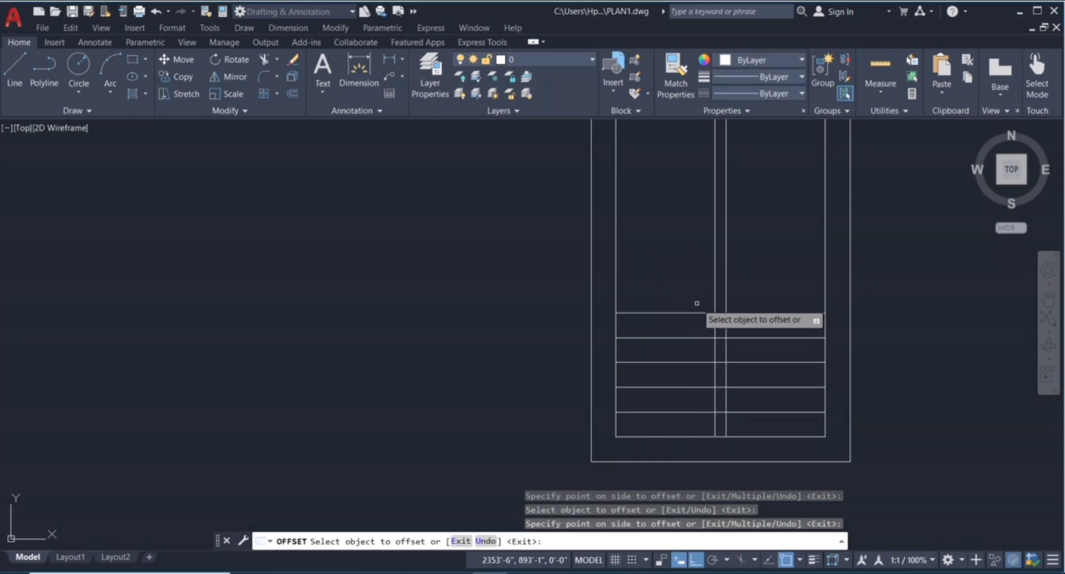
left_click(694, 312)
left_click(689, 296)
left_click(688, 288)
left_click(681, 265)
scroll(665, 262, "down", 1)
scroll(638, 308, "up", 1)
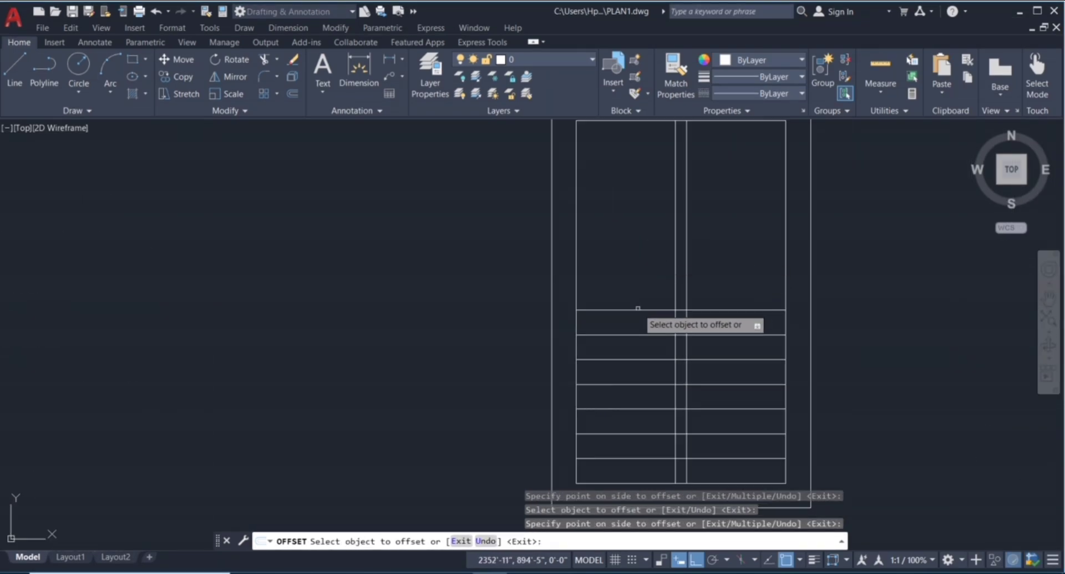
Step: Offset four more tread lines upward from the seventh at 9" spacing and end the Offset command
left_click(638, 309)
left_click(638, 259)
left_click(640, 285)
left_click(637, 247)
left_click(641, 261)
left_click(638, 233)
scroll(613, 293, "down", 2)
scroll(648, 238, "up", 2)
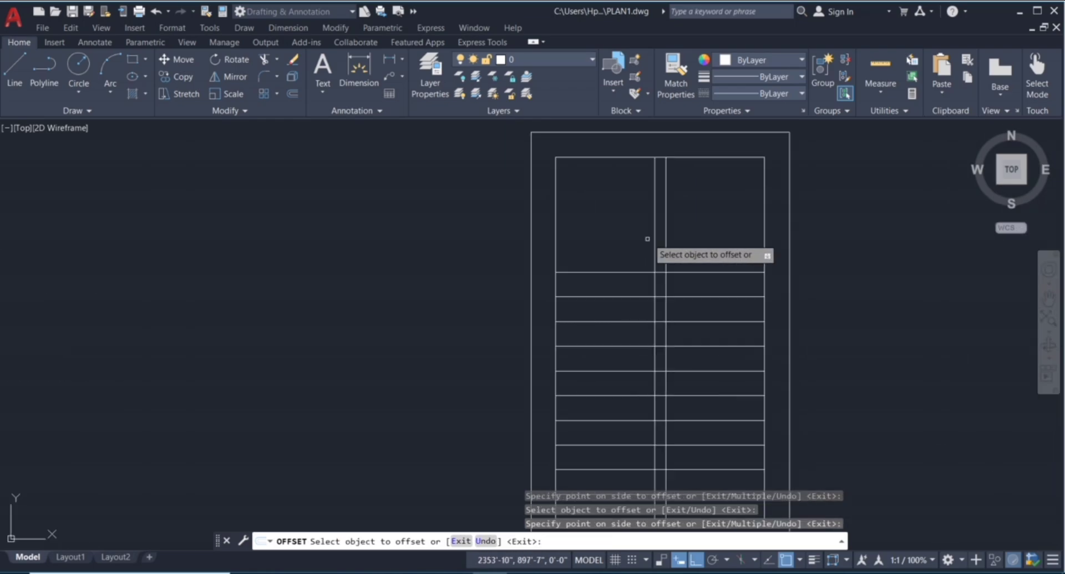
scroll(632, 277, "up", 2)
scroll(616, 289, "down", 5)
scroll(566, 295, "up", 5)
key("Escape")
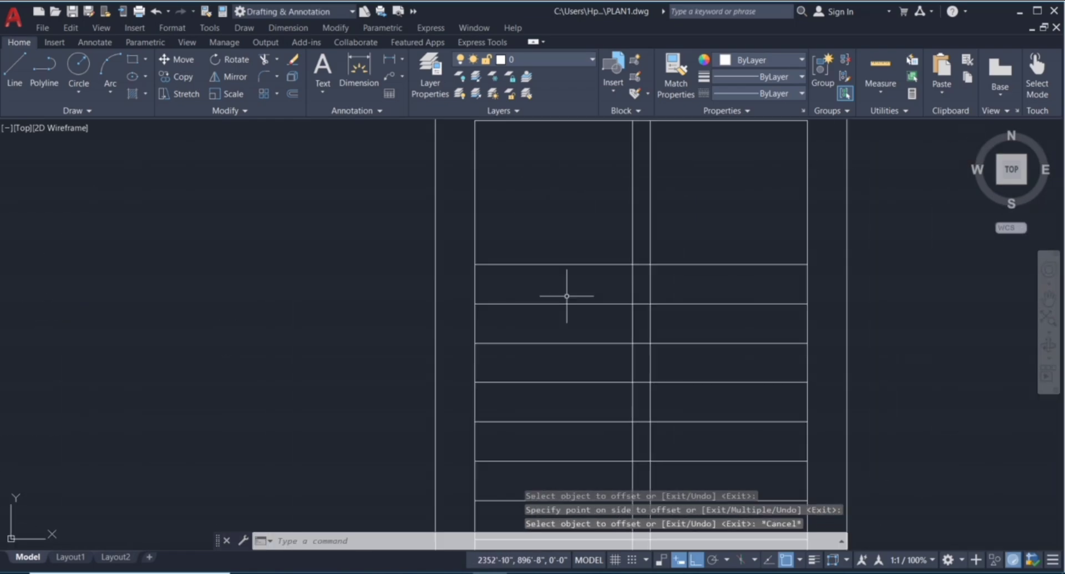
Step: Delete the extra topmost tread line of the new stair plan
left_click(737, 251)
left_click(657, 278)
key("Delete")
scroll(670, 279, "down", 4)
key("Escape")
key("Escape")
key("Escape")
middle_click_drag(671, 271, 642, 225)
scroll(621, 217, "up", 2)
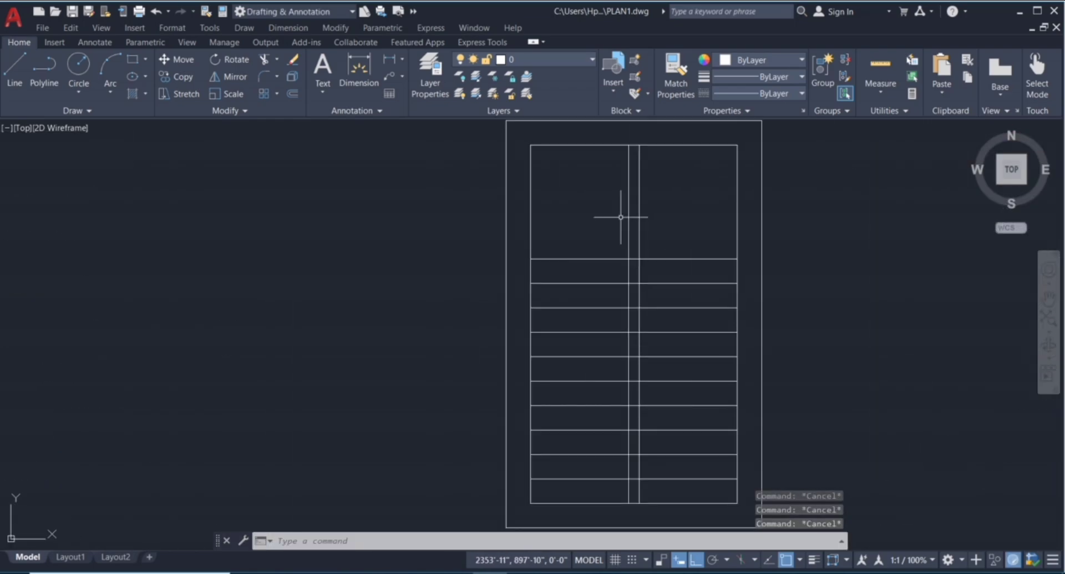
Step: Offset the topmost tread line 4" upward toward the landing
left_click(607, 216)
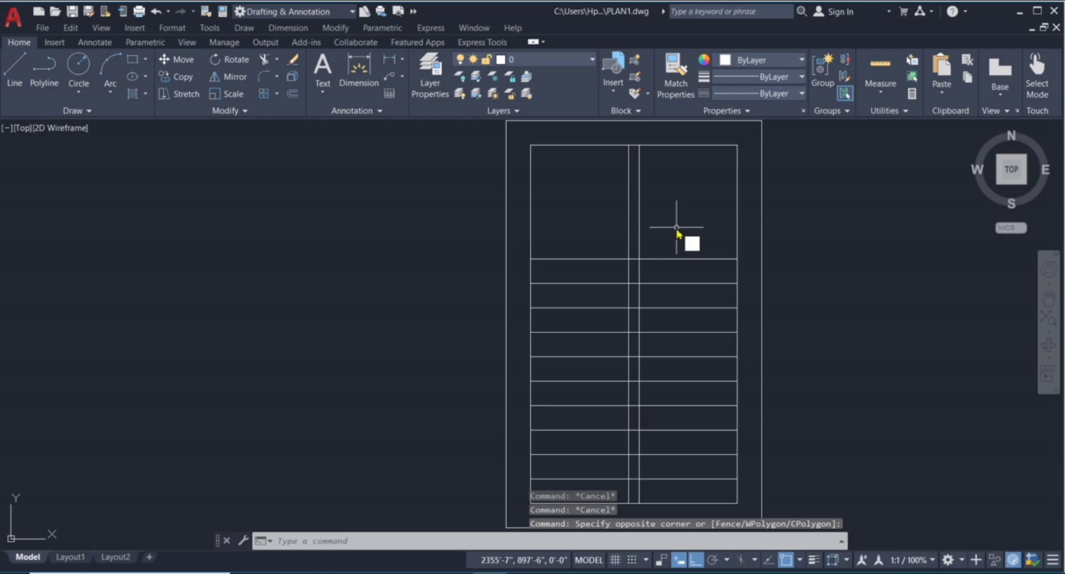
type("o")
key("Return")
type("4\"")
key("Return")
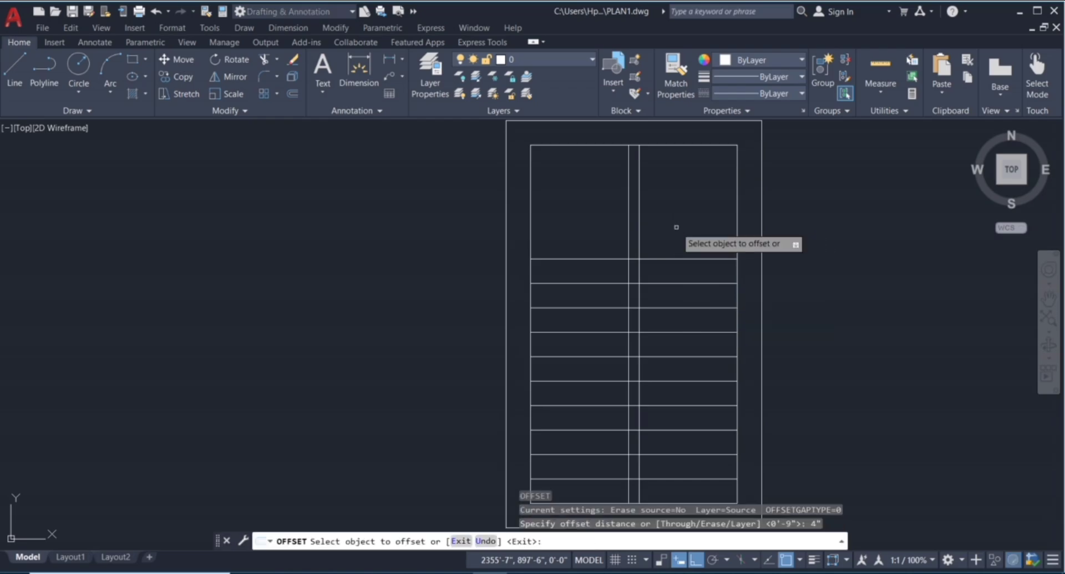
scroll(674, 224, "up", 4)
left_click(665, 258)
left_click(652, 315)
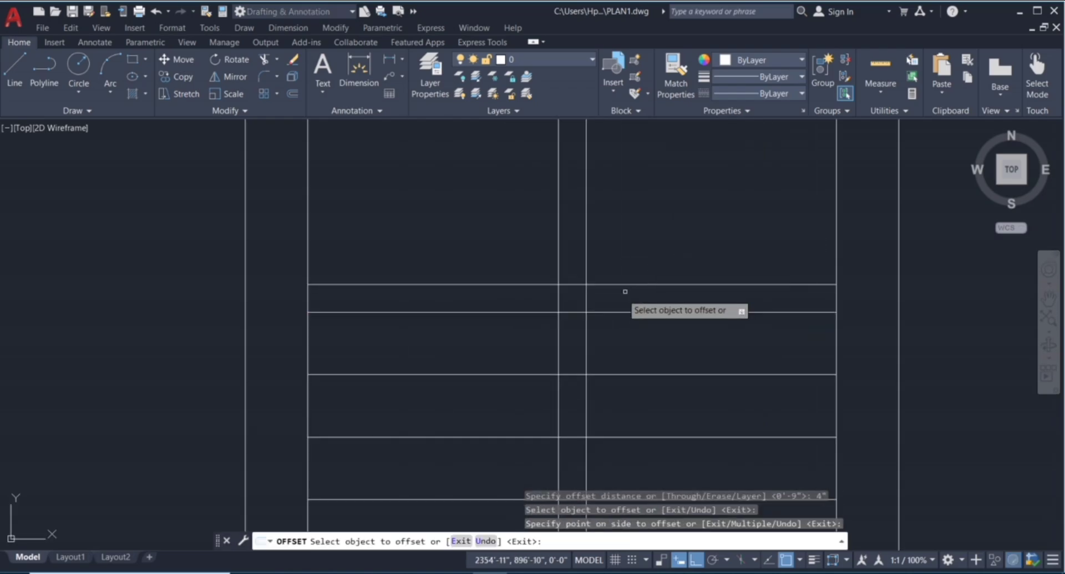
scroll(636, 300, "down", 3)
key("Escape")
key("Escape")
key("Escape")
key("Escape")
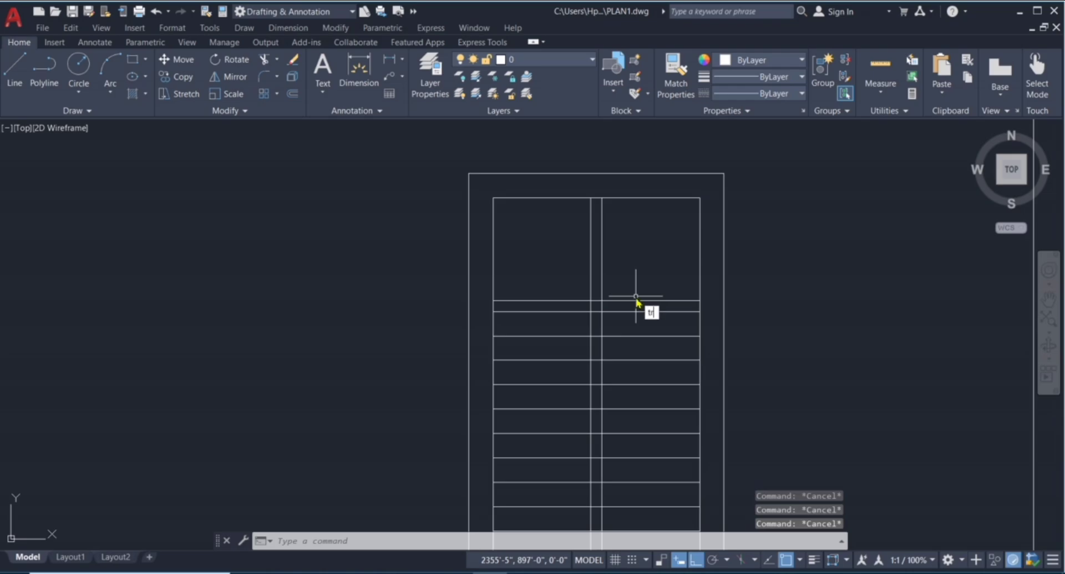
Step: Trim the two central vertical lines above the new offset line, and trim that line outside the central gap
key("Return")
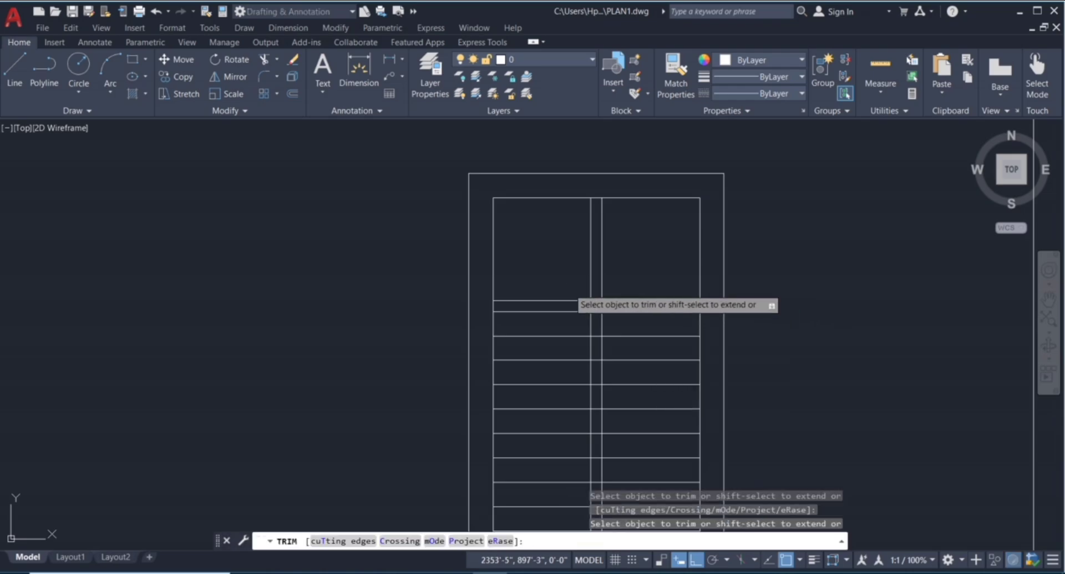
mouse_move(570, 288)
left_mouse_down()
mouse_move(633, 292)
mouse_move(596, 251)
left_mouse_up()
scroll(630, 228, "down", 2)
scroll(604, 277, "up", 6)
left_click_drag(694, 284, 691, 231)
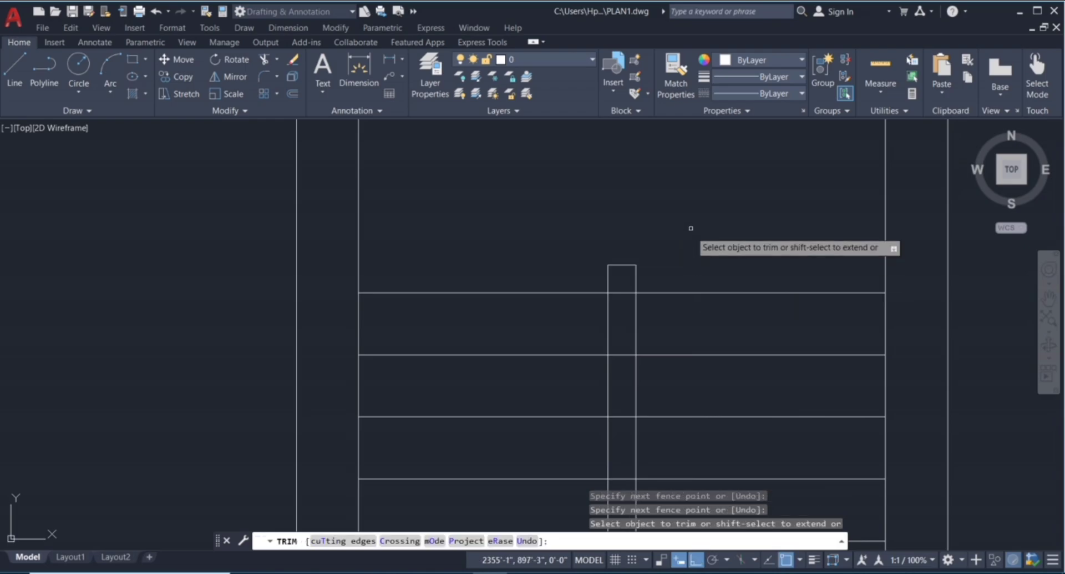
Step: Trim all tread and wall line segments between the two central vertical lines to clear the gap between the flights
scroll(691, 226, "down", 1)
scroll(649, 264, "up", 2)
left_click(649, 257)
scroll(652, 237, "down", 4)
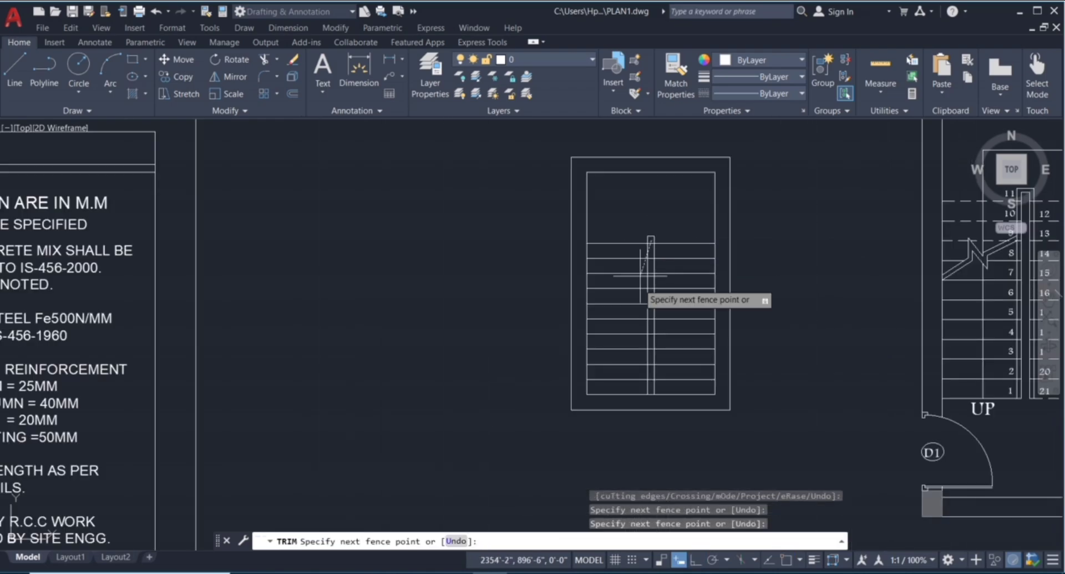
scroll(650, 388, "up", 3)
key("Return")
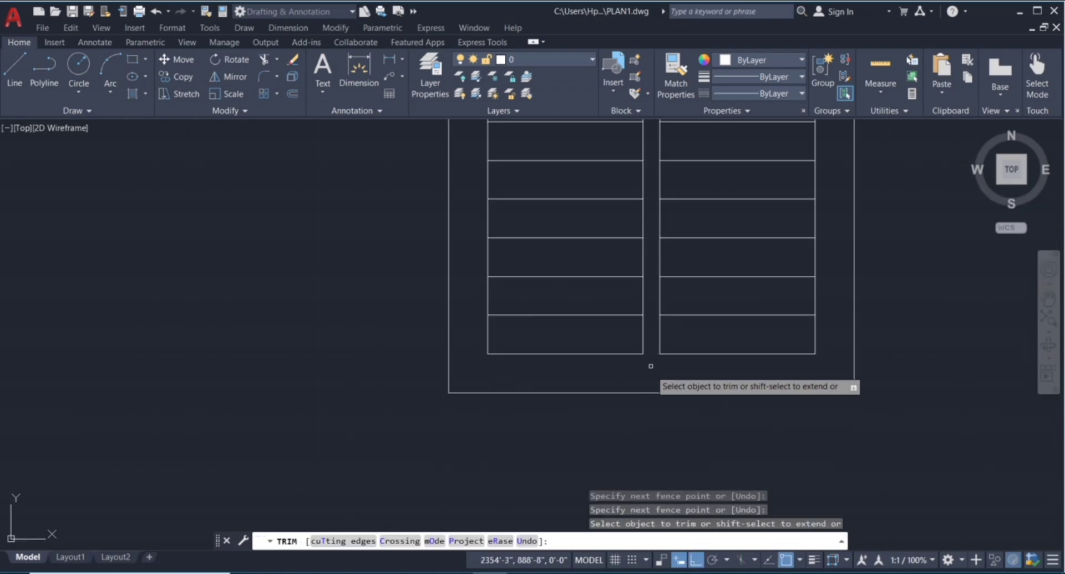
scroll(651, 366, "down", 3)
scroll(657, 321, "down", 1)
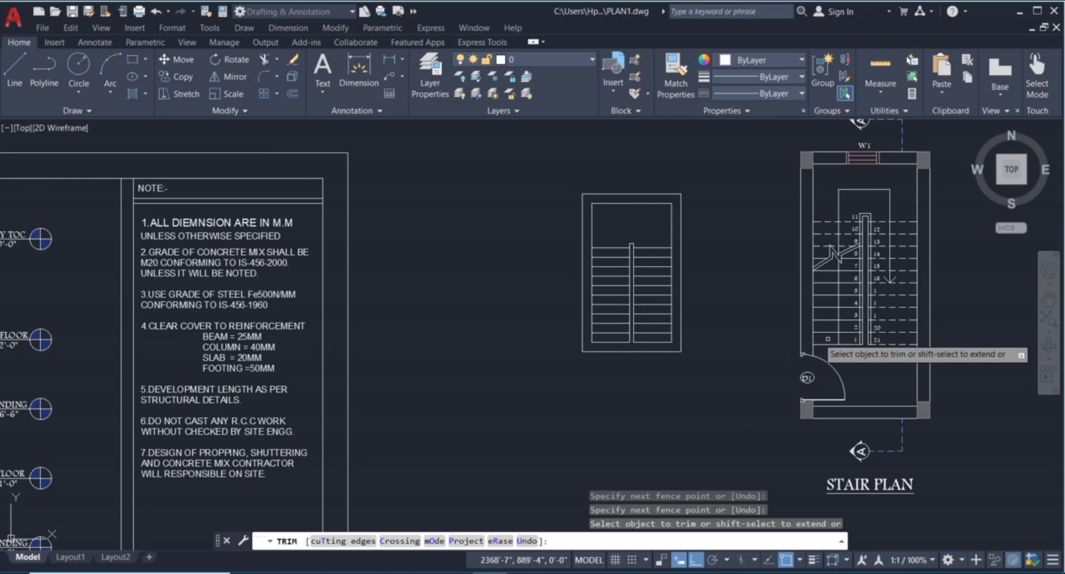
key("Escape")
key("Escape")
key("Escape")
Step: Examine the double outline around the central gap of the reference stair plan
scroll(842, 340, "up", 2)
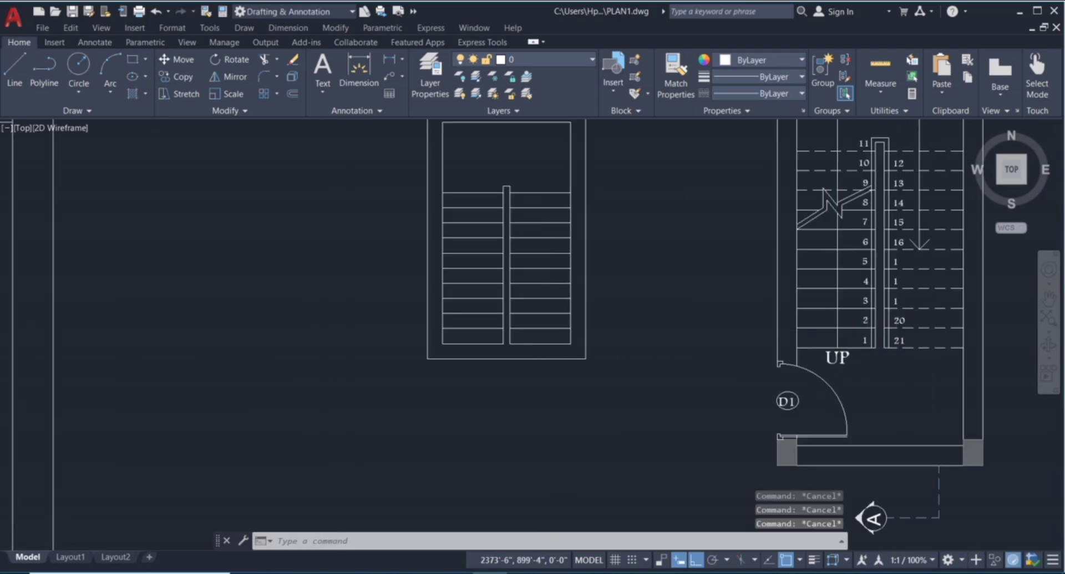
scroll(893, 136, "up", 5)
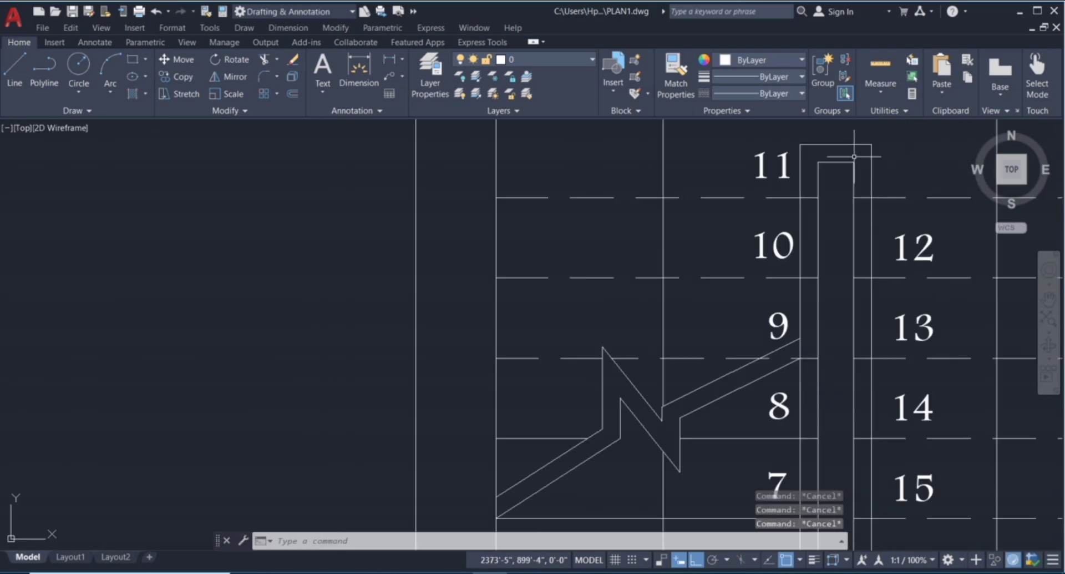
left_click(809, 159)
left_click(797, 139)
scroll(838, 189, "down", 4)
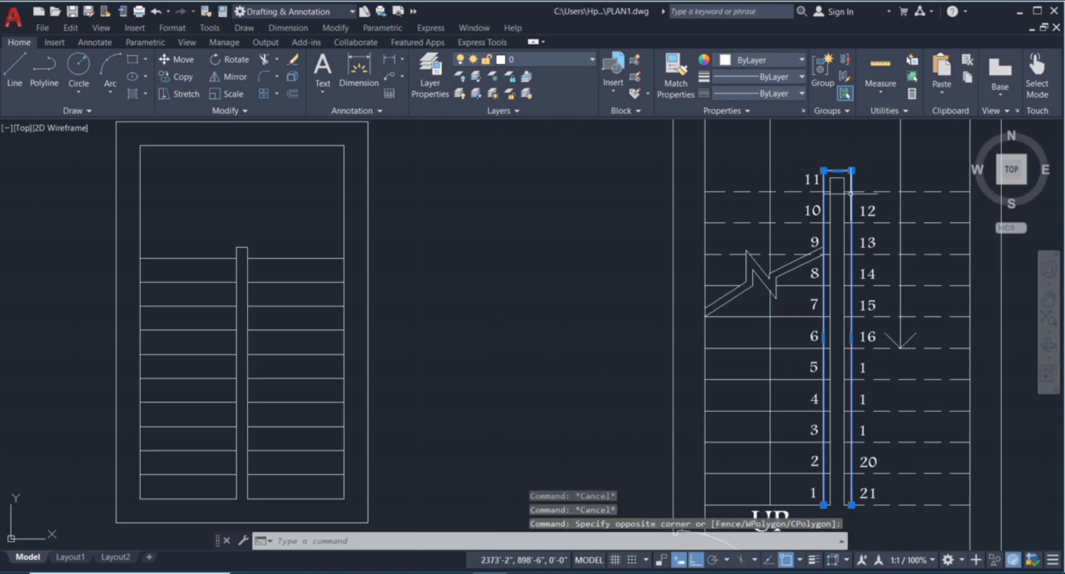
scroll(850, 220, "down", 2)
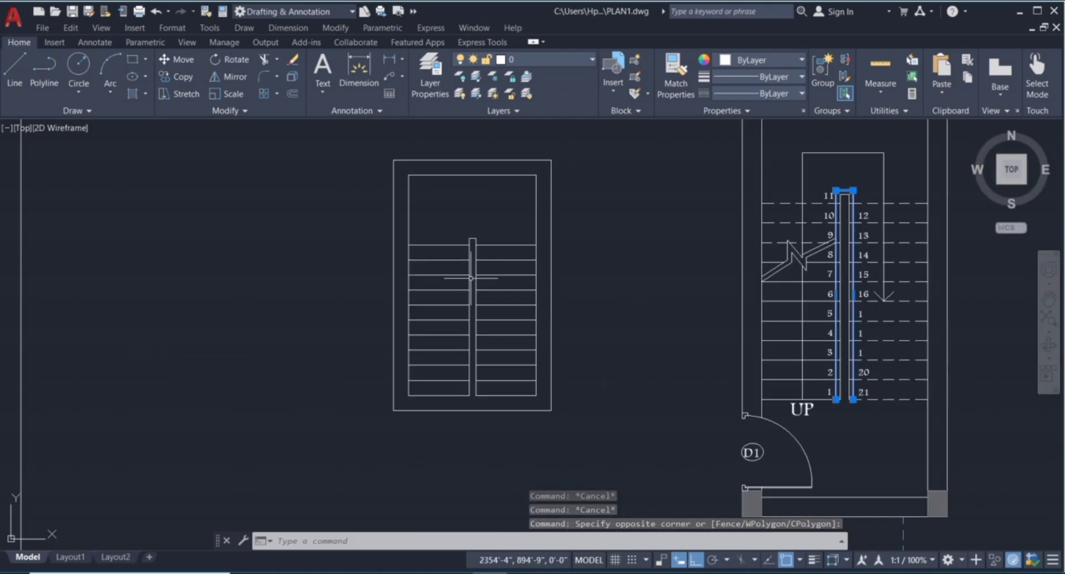
scroll(467, 260, "up", 2)
key("Escape")
Step: Join the three lines outlining the new plan's central gap into a single polyline
left_click(462, 214)
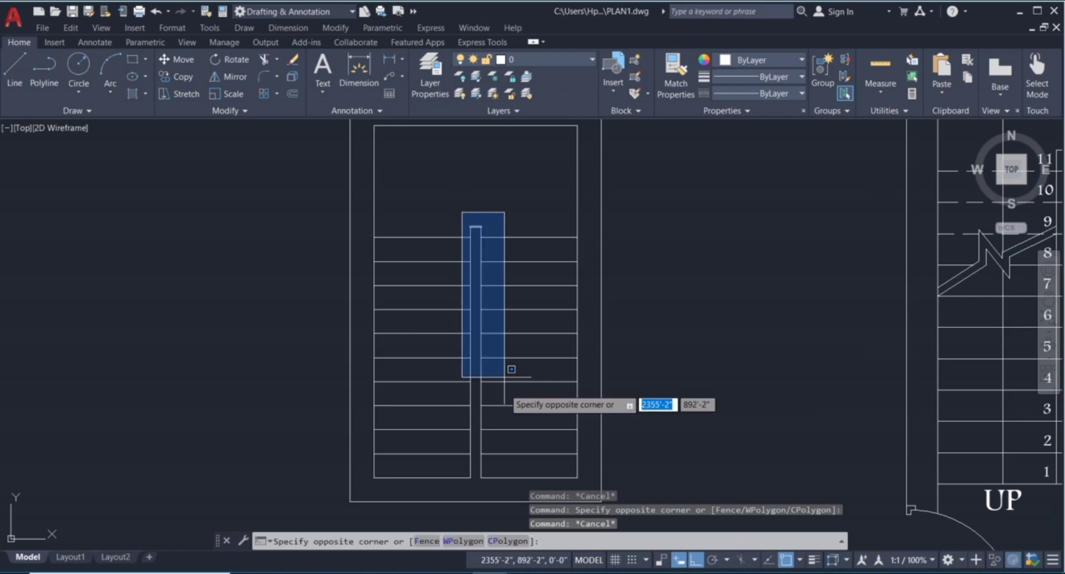
left_click(508, 488)
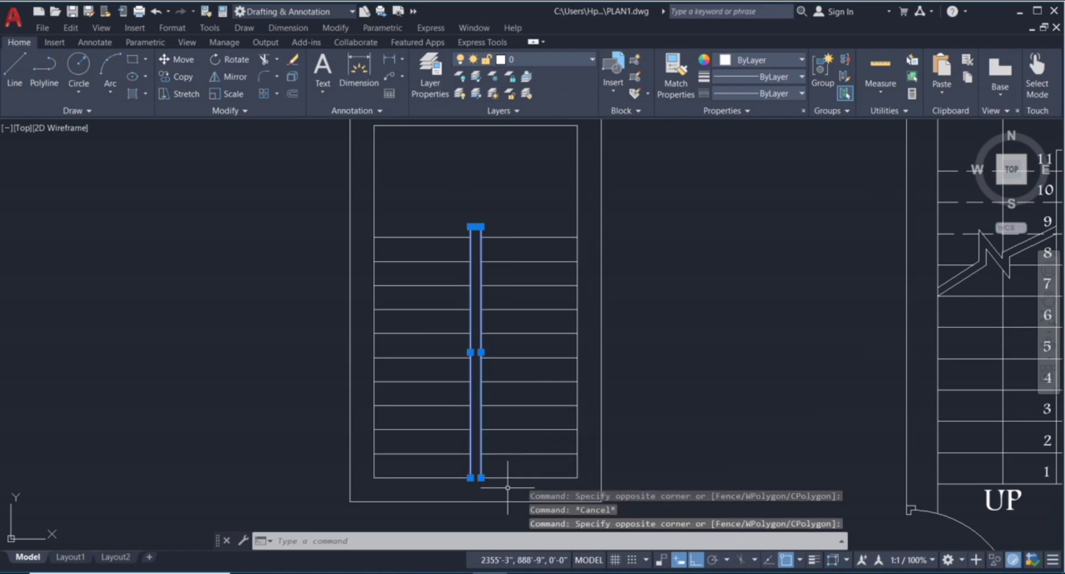
type("j")
key("Return")
Step: Offset the joined central gap outline 2" outward to form its double outline
type("o")
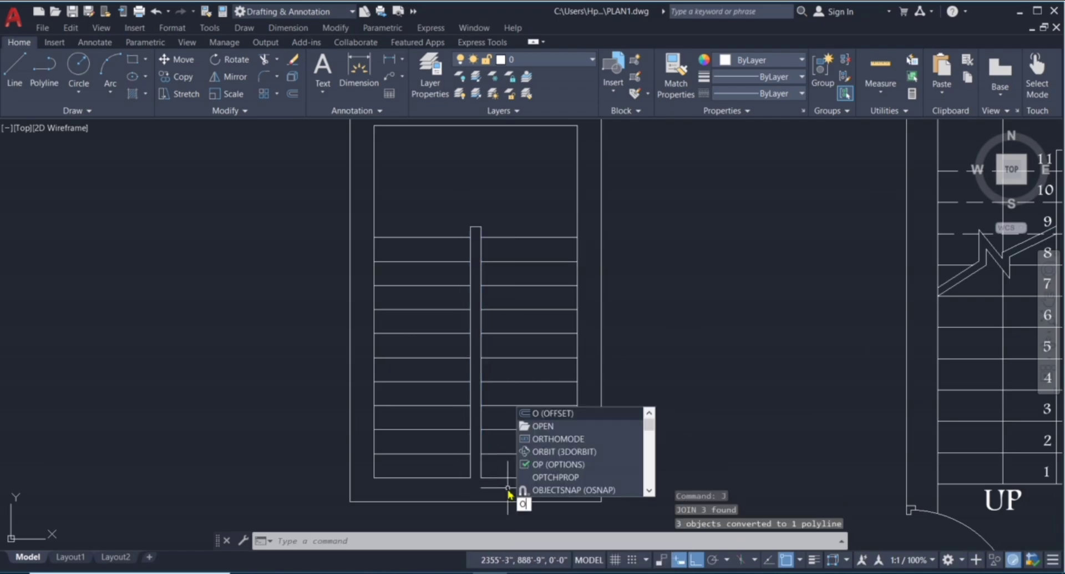
key("Return")
type("2\"")
key("Return")
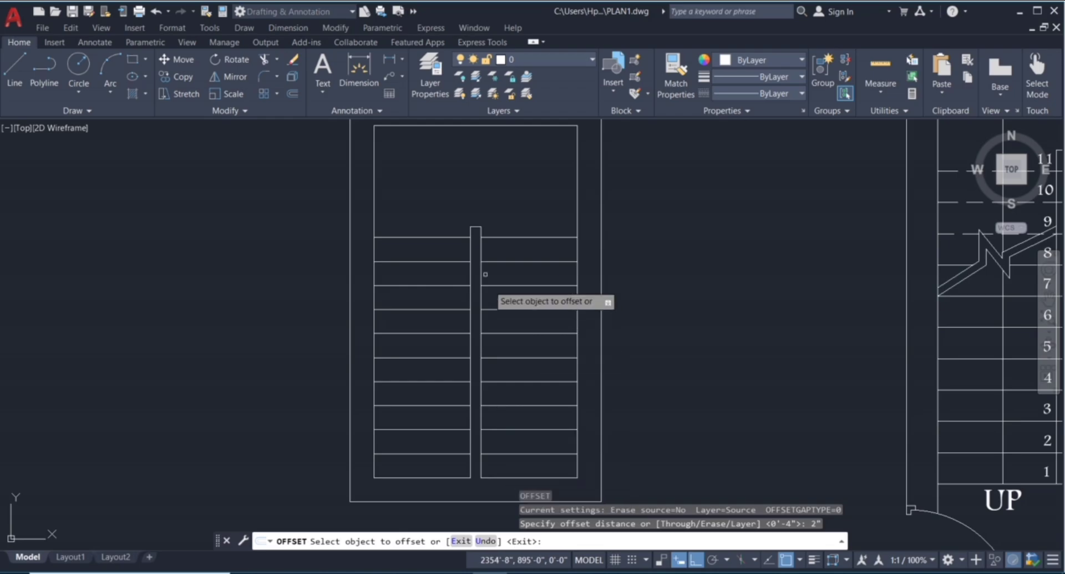
left_click(481, 253)
left_click(514, 275)
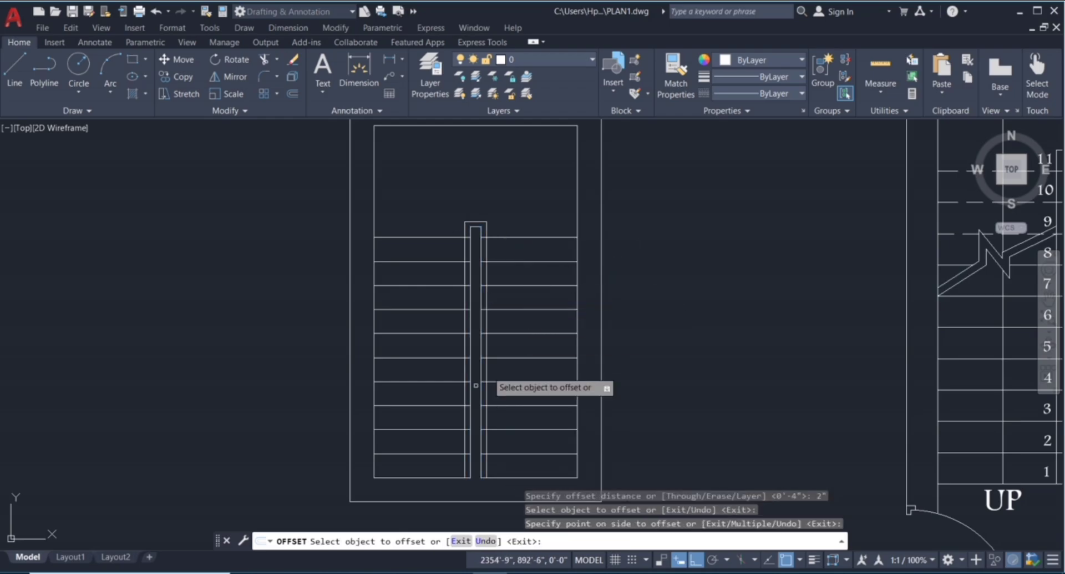
key("Escape")
key("Escape")
key("Escape")
key("Escape")
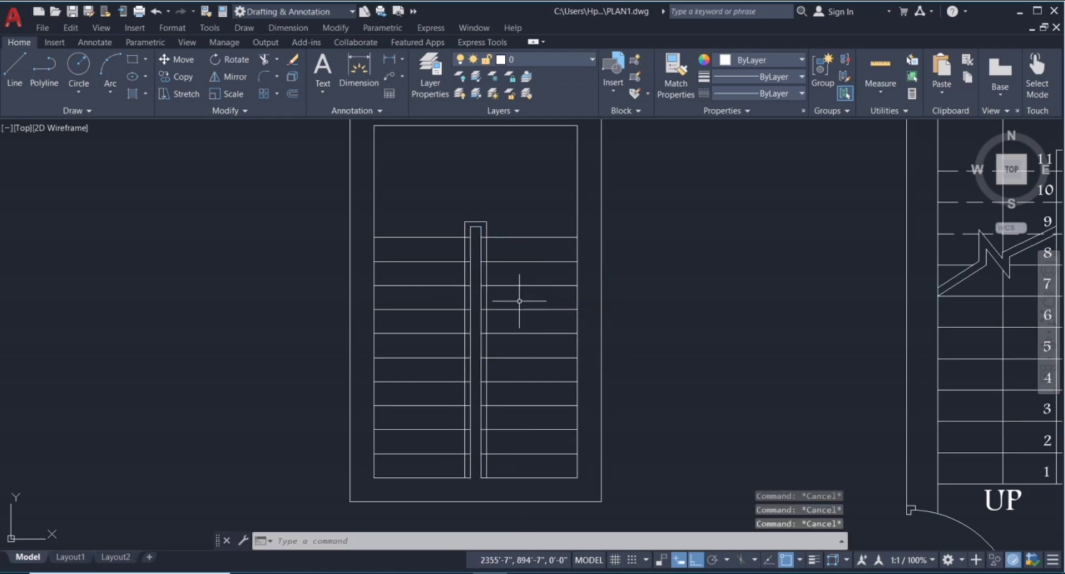
scroll(519, 300, "down", 2)
scroll(428, 216, "up", 2)
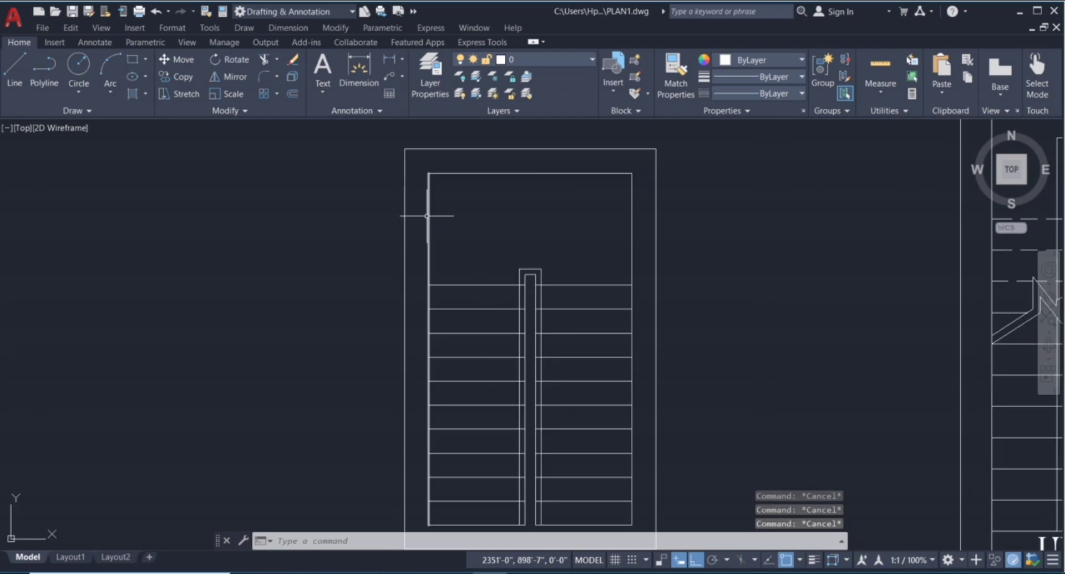
left_click(360, 69)
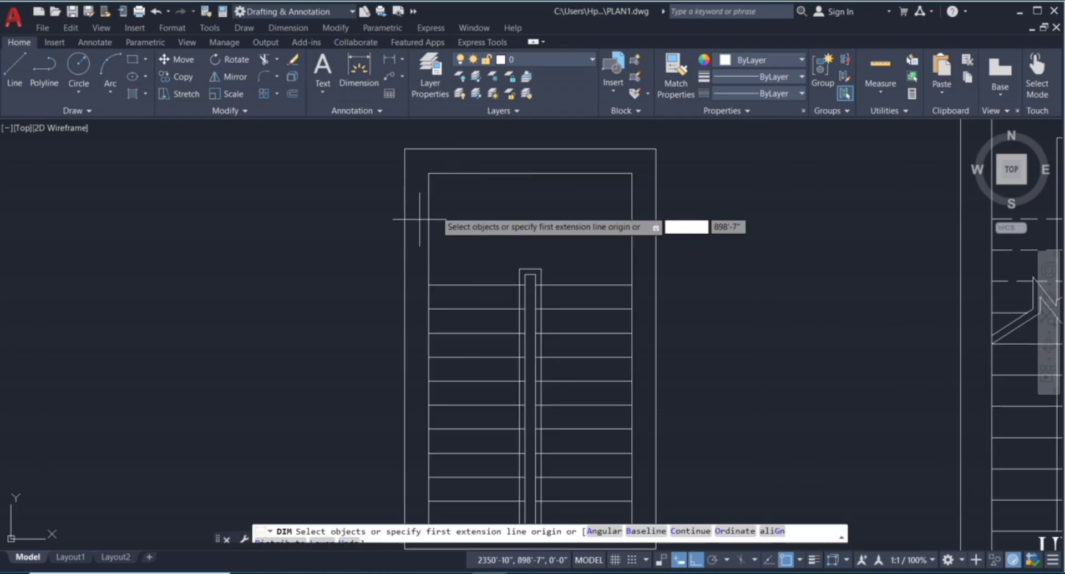
left_click(429, 173)
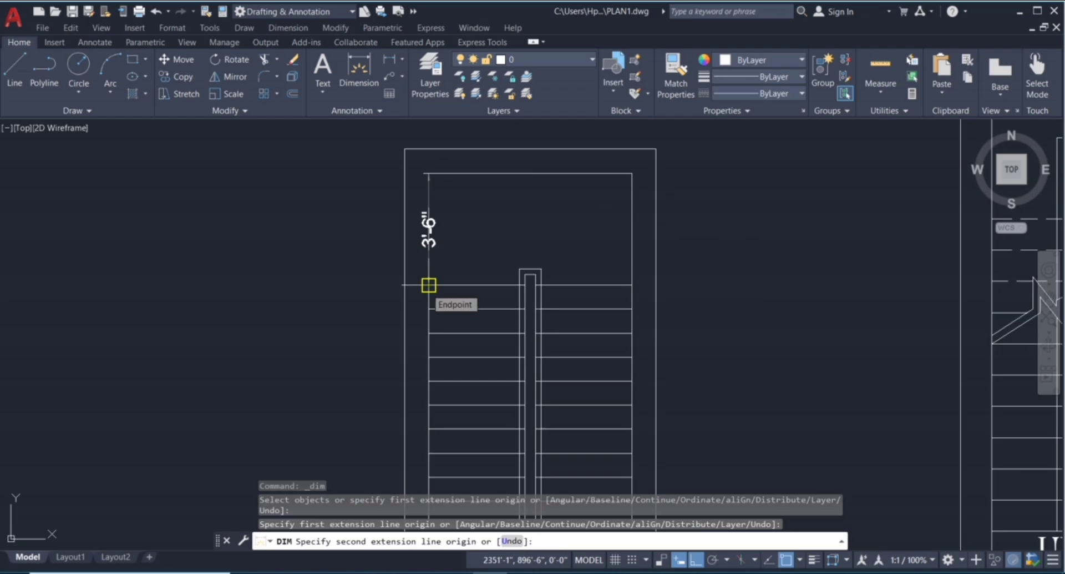
left_click(429, 285)
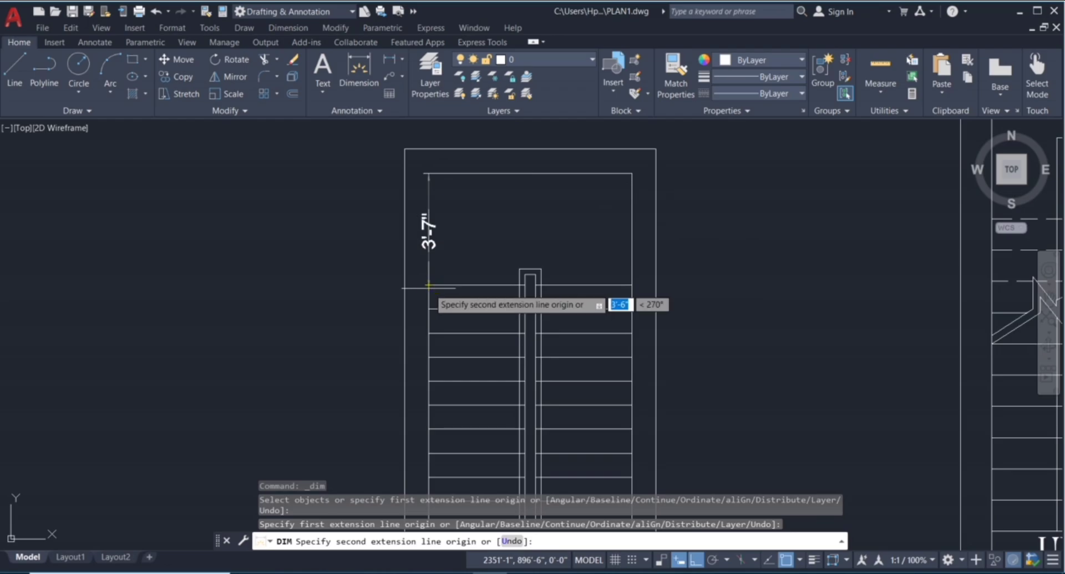
key("Escape")
Step: Dimension the left flight's width from the inner wall face to the central gap, placing the dimension above the first tread line
left_click(360, 70)
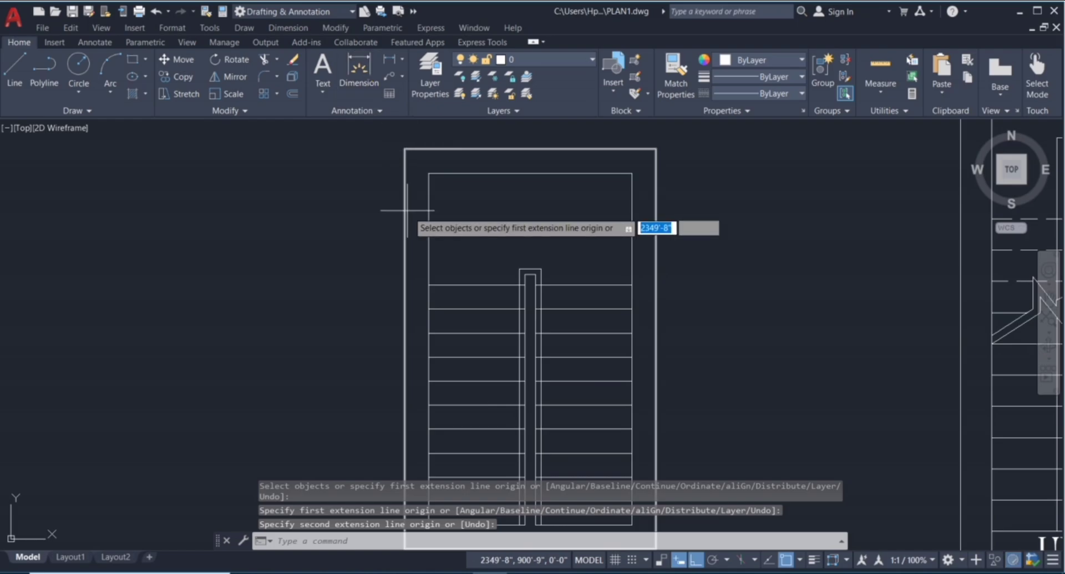
left_click(429, 285)
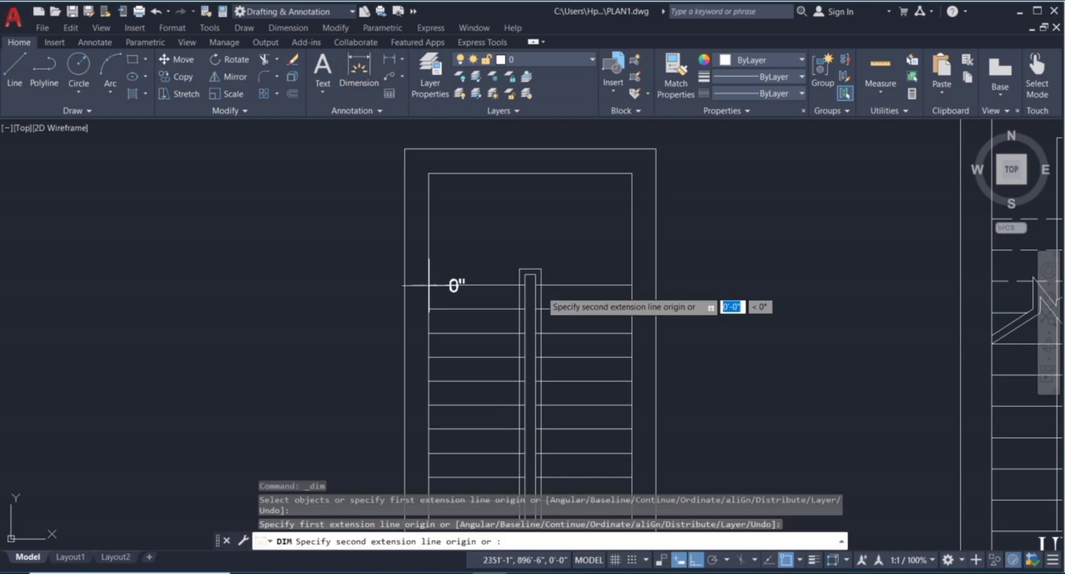
left_click(525, 285)
left_click(527, 250)
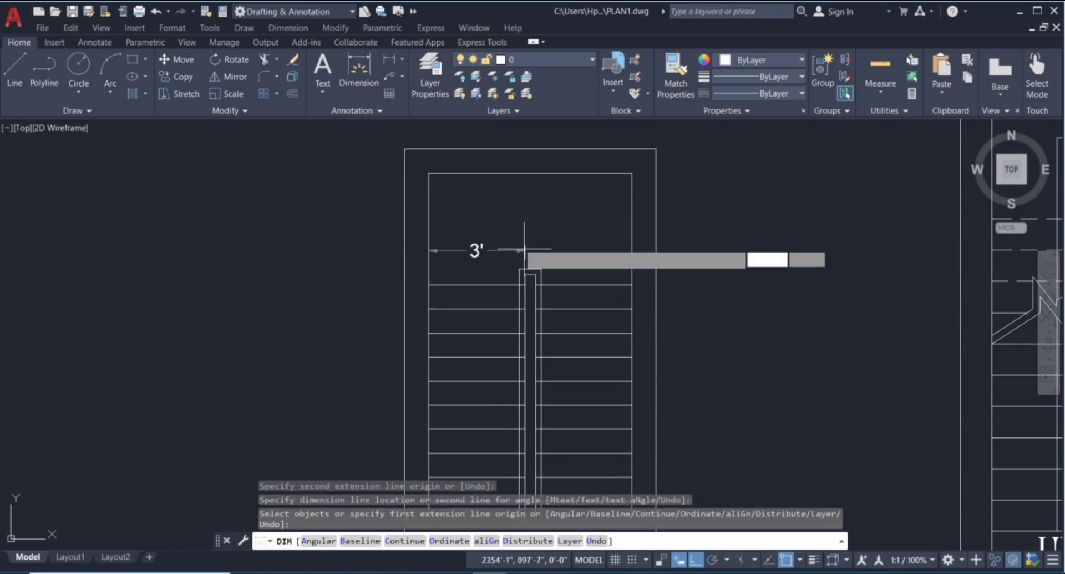
Step: Dimension the upper landing's depth from the inner wall corner down to the first tread line, placing it just inside the left wall
left_click(429, 174)
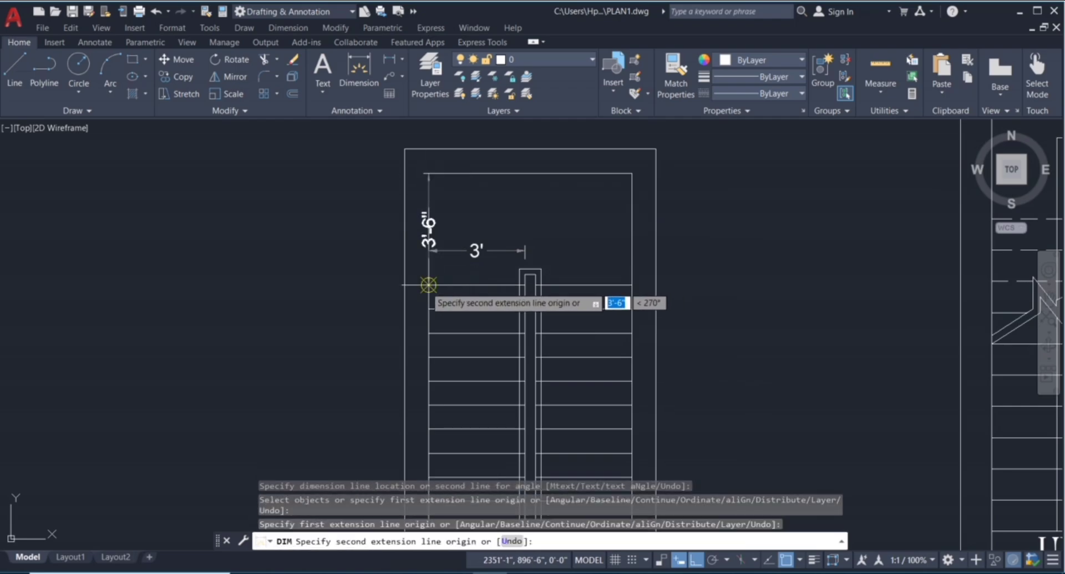
left_click(429, 286)
left_click(454, 244)
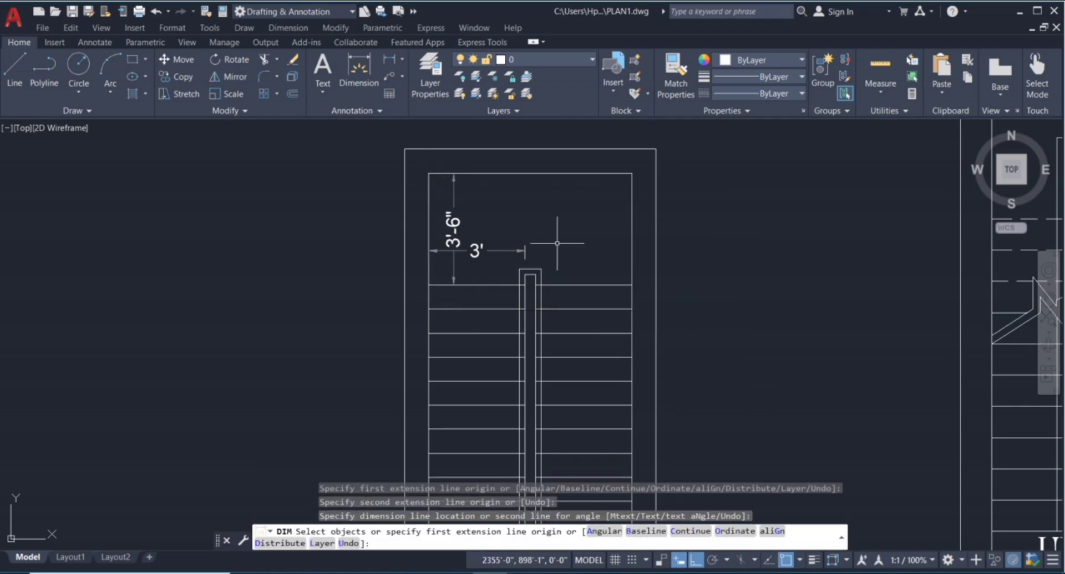
key("Escape")
key("Escape")
key("Escape")
Step: Examine the entrance area below the flights in the reference stair plan
scroll(533, 195, "down", 6)
scroll(522, 211, "up", 4)
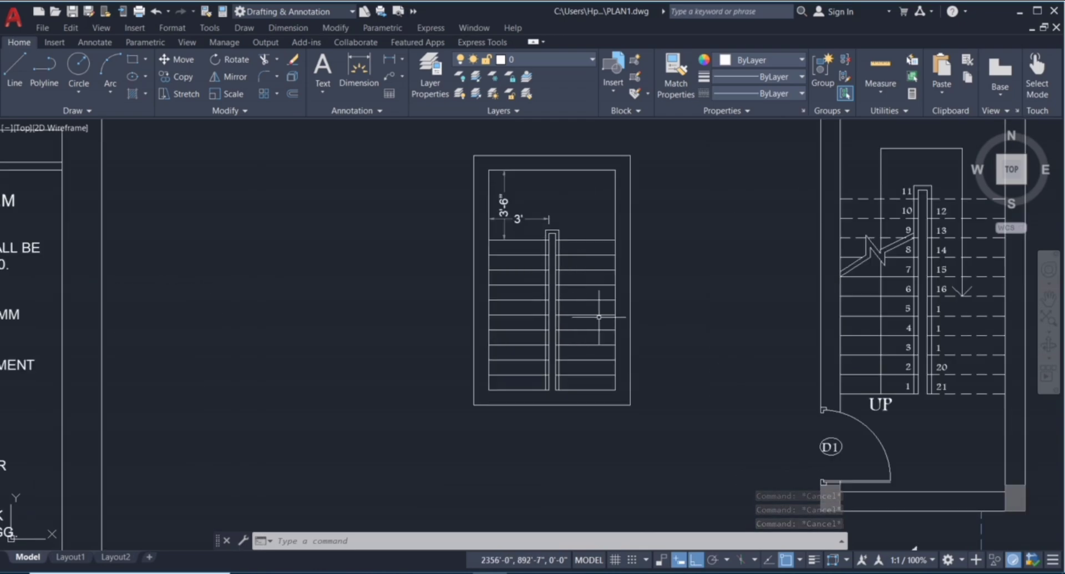
scroll(599, 317, "down", 3)
scroll(829, 405, "up", 3)
left_click(750, 355)
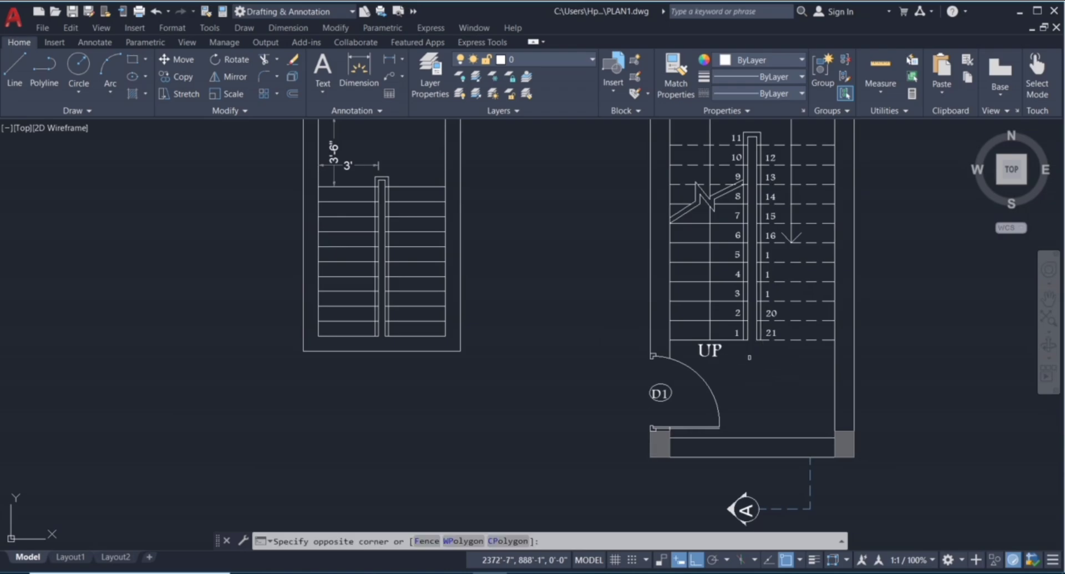
left_click(794, 447)
middle_click_drag(348, 330, 477, 255)
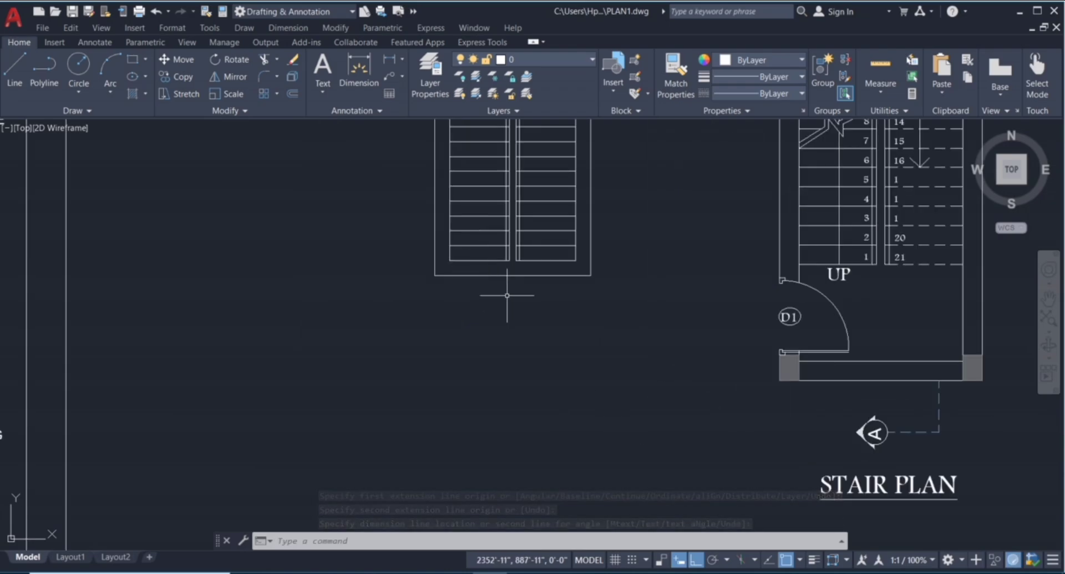
Step: Explode the new plan's outer wall outline into separate lines
left_click(482, 275)
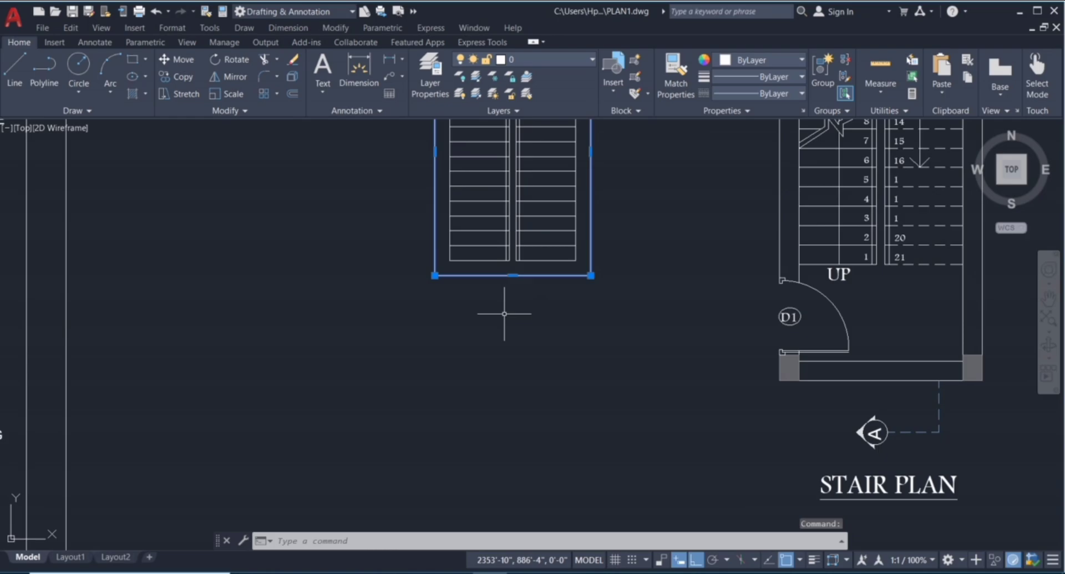
type("ex")
left_click(539, 354)
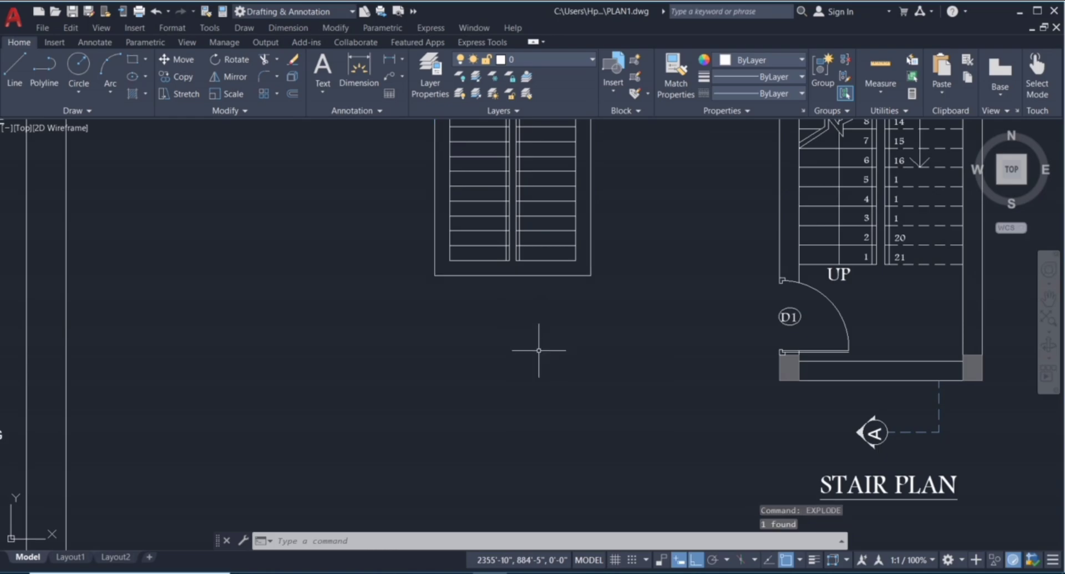
Step: Offset the outer wall's bottom line 4' downward to extend the plan below the flights
key("Return")
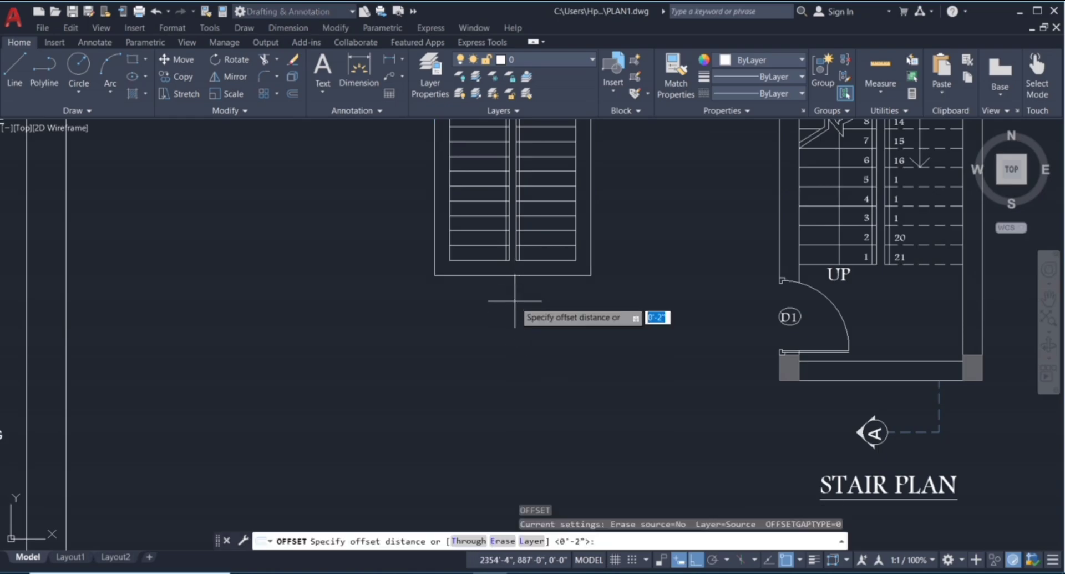
type("4'")
key("Return")
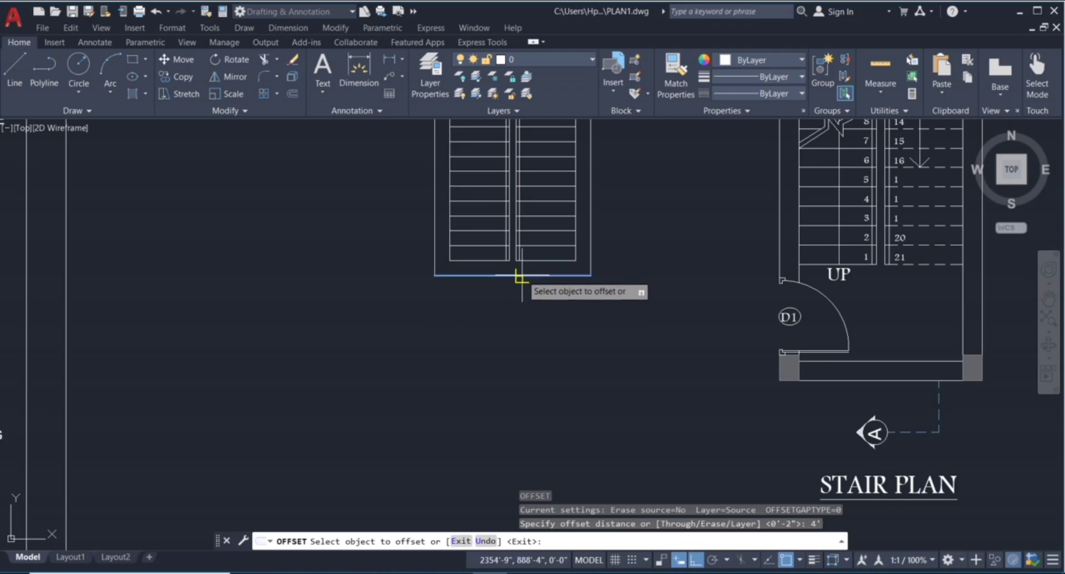
left_click(521, 275)
left_click(521, 428)
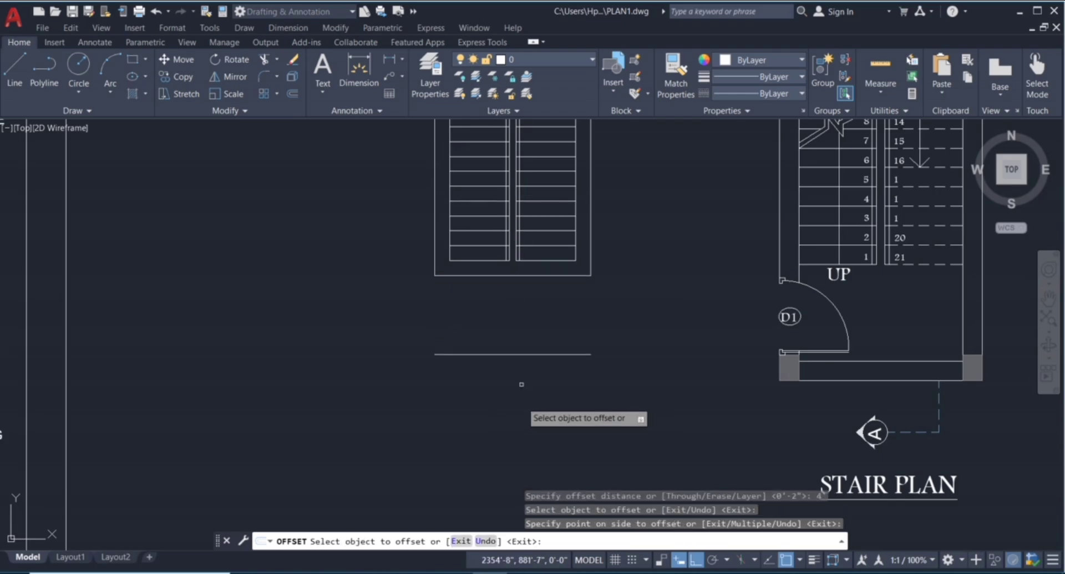
Step: Offset the new bottom line 9" further downward to form the wall thickness
left_click(504, 354)
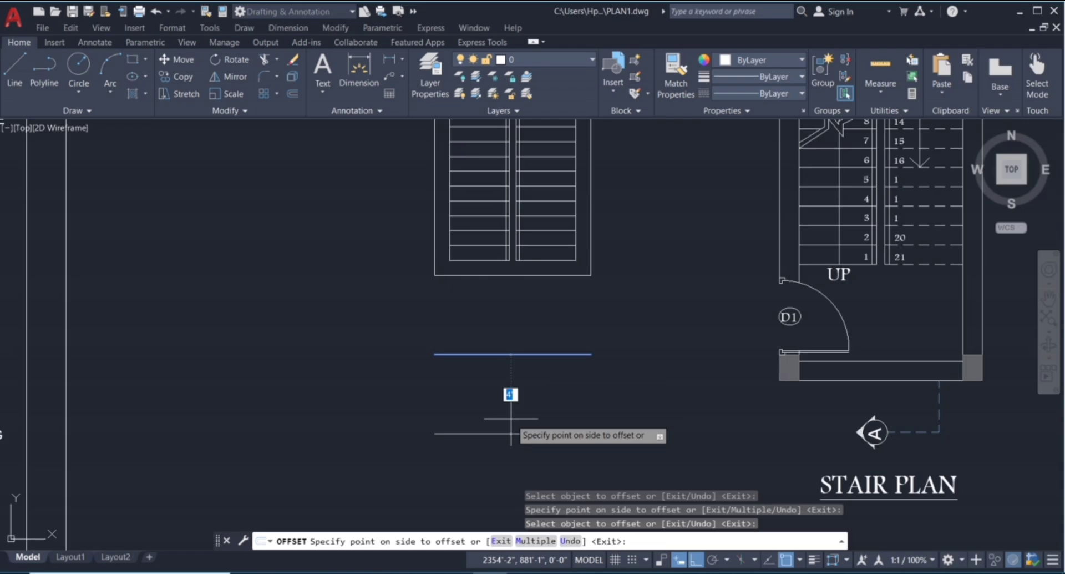
type("9\"")
key("Return")
key("Escape")
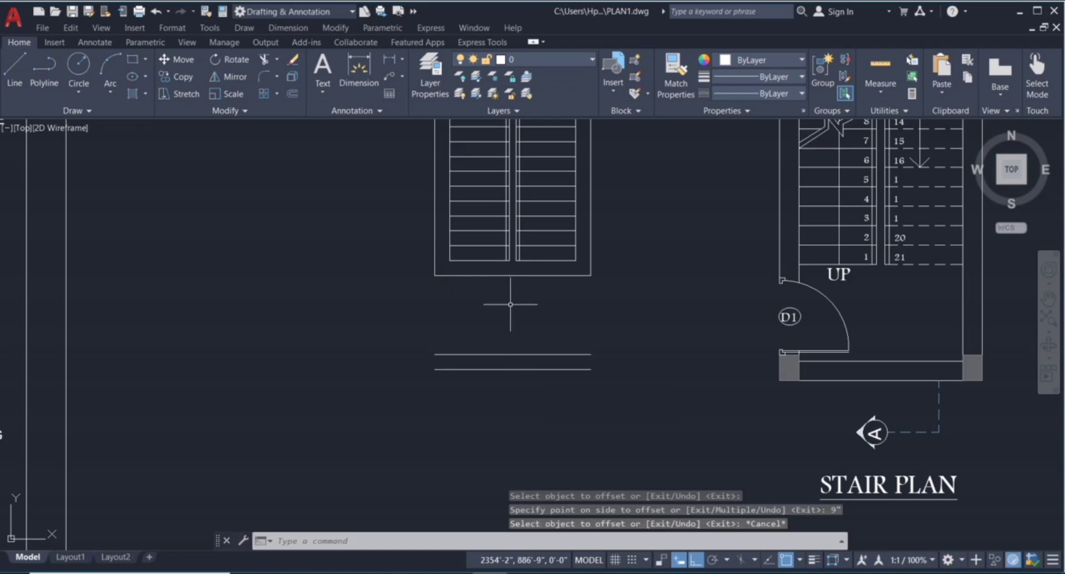
Step: Delete the original outer wall line just below the flights
left_click(511, 277)
left_click(507, 299)
key("Delete")
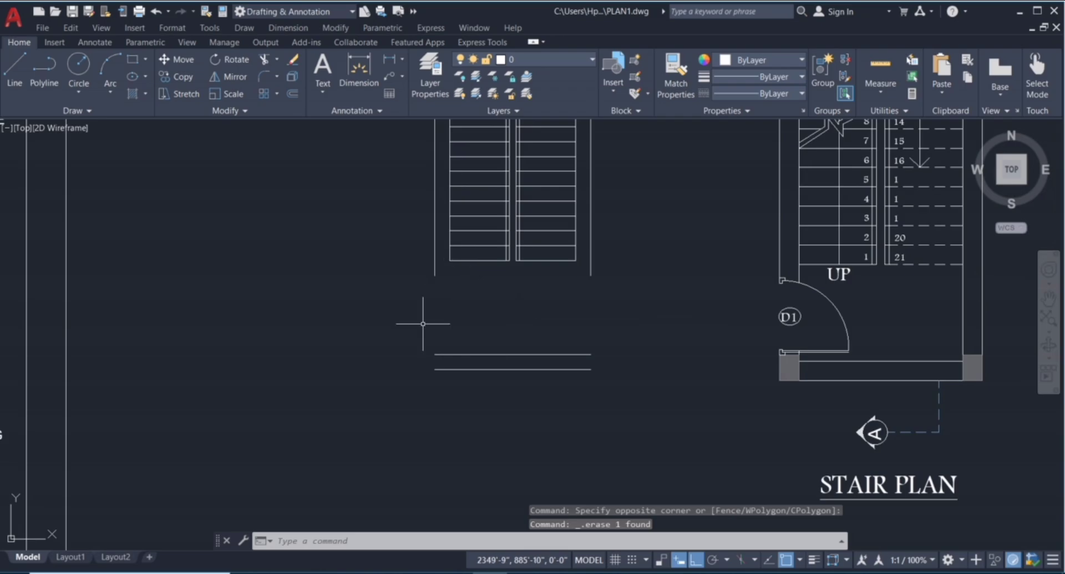
Step: Extend the outer side wall lines to the lowest wall line and the inner side wall lines to the line above it
type("ex")
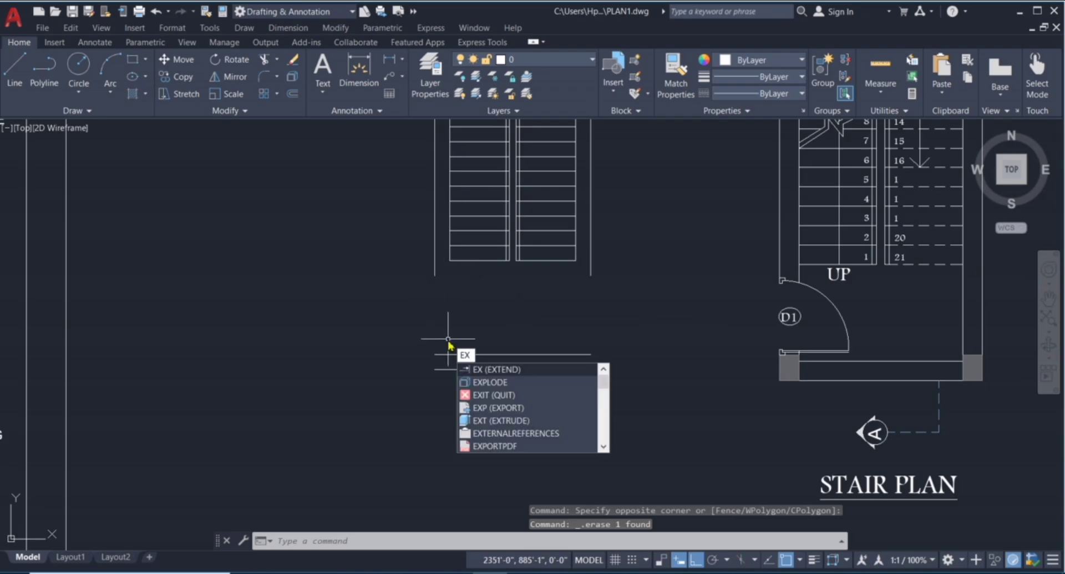
key("Return")
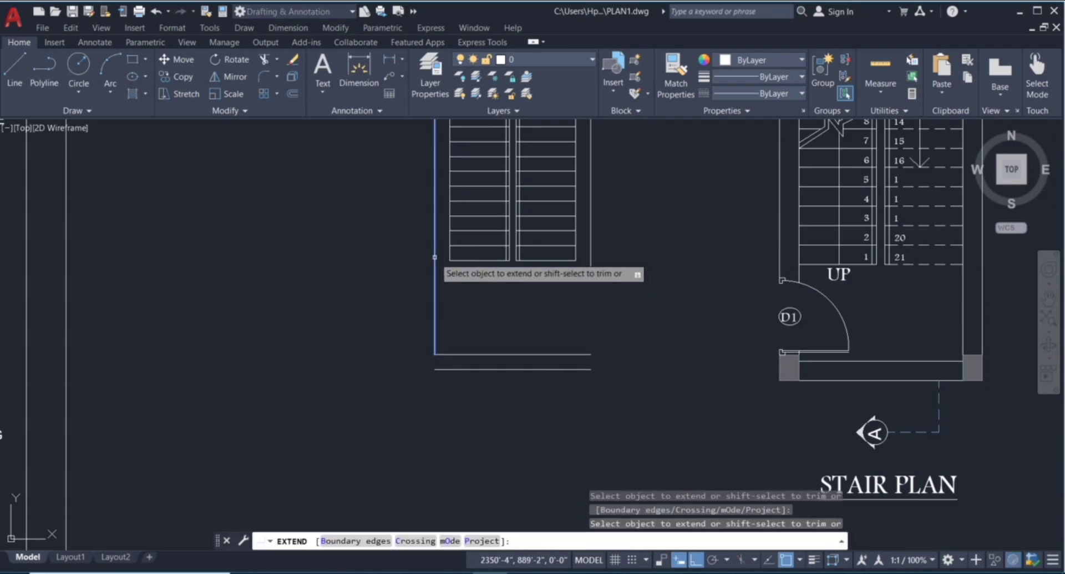
left_click(435, 257)
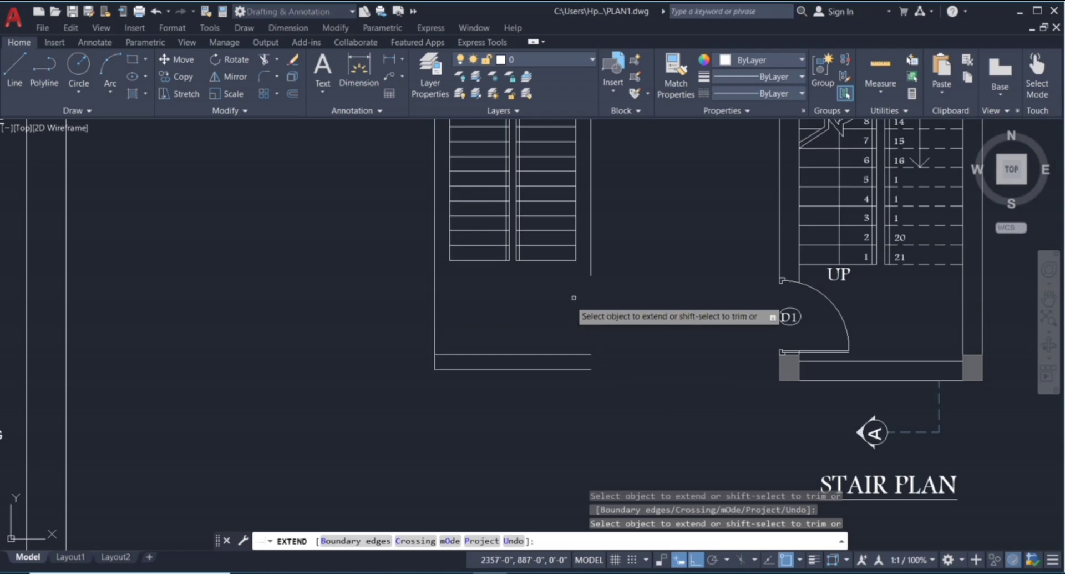
left_click(592, 259)
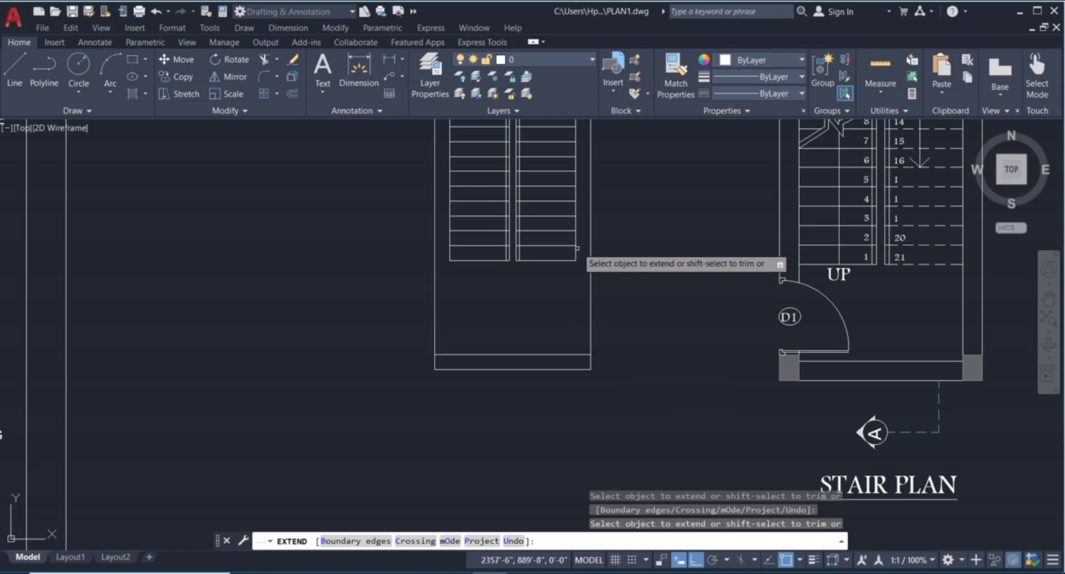
left_click(576, 256)
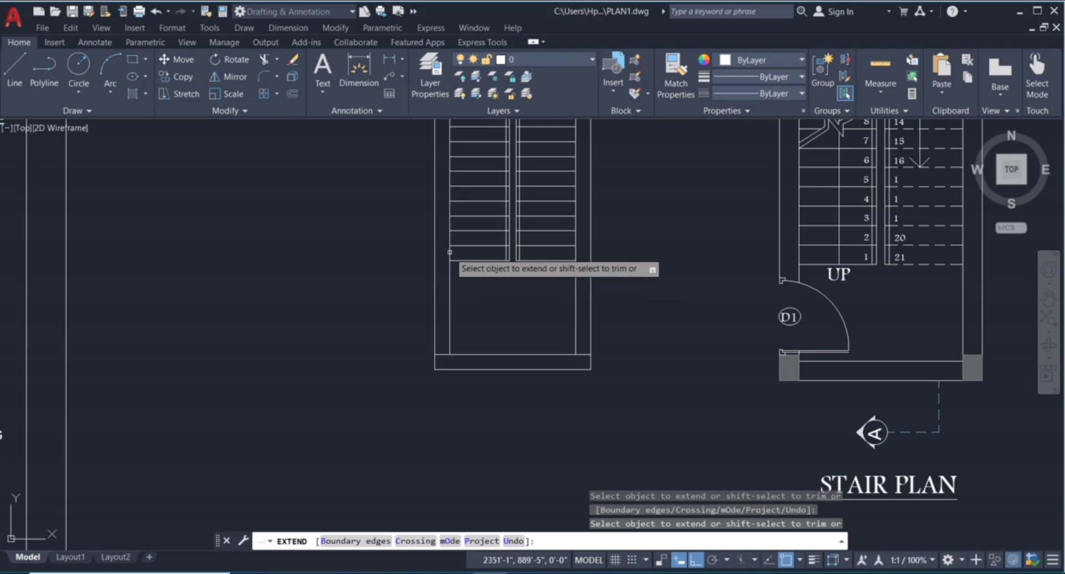
key("Escape")
Step: Trim the ends of the inner bottom wall line that run past the inner side walls at both lower corners
scroll(422, 366, "up", 2)
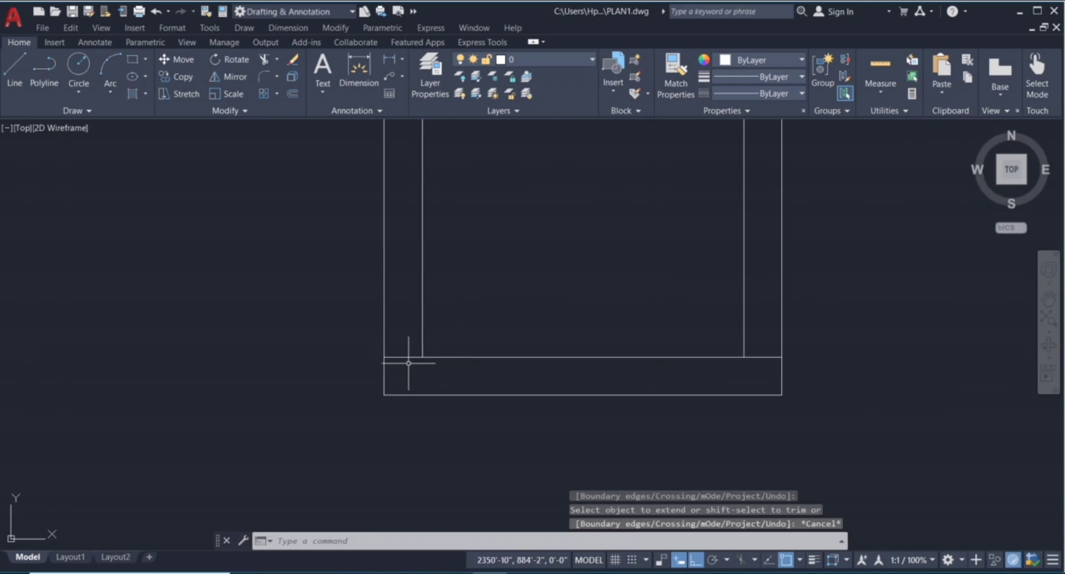
key("Return")
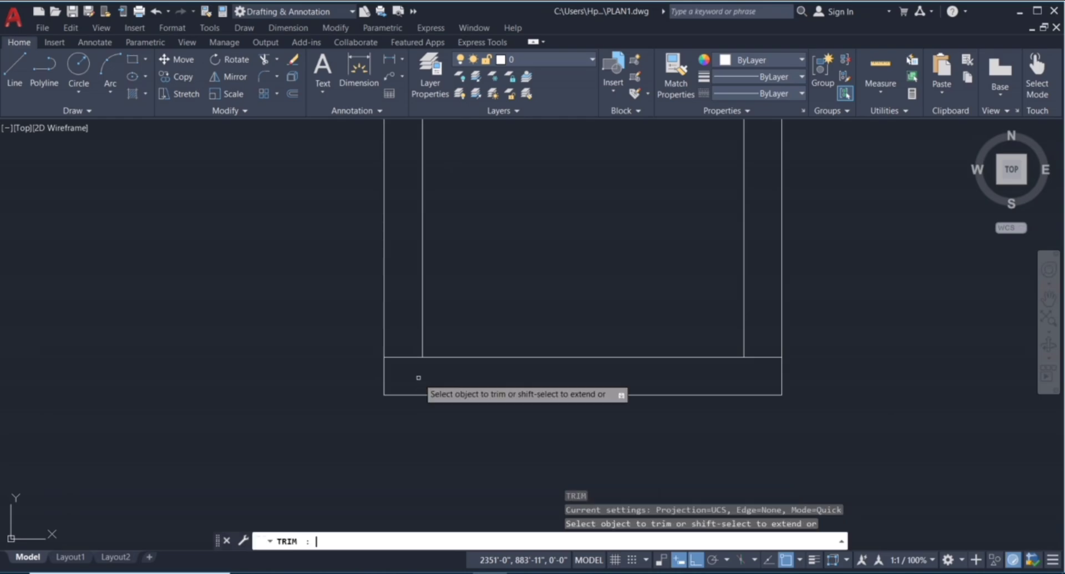
left_click(418, 377)
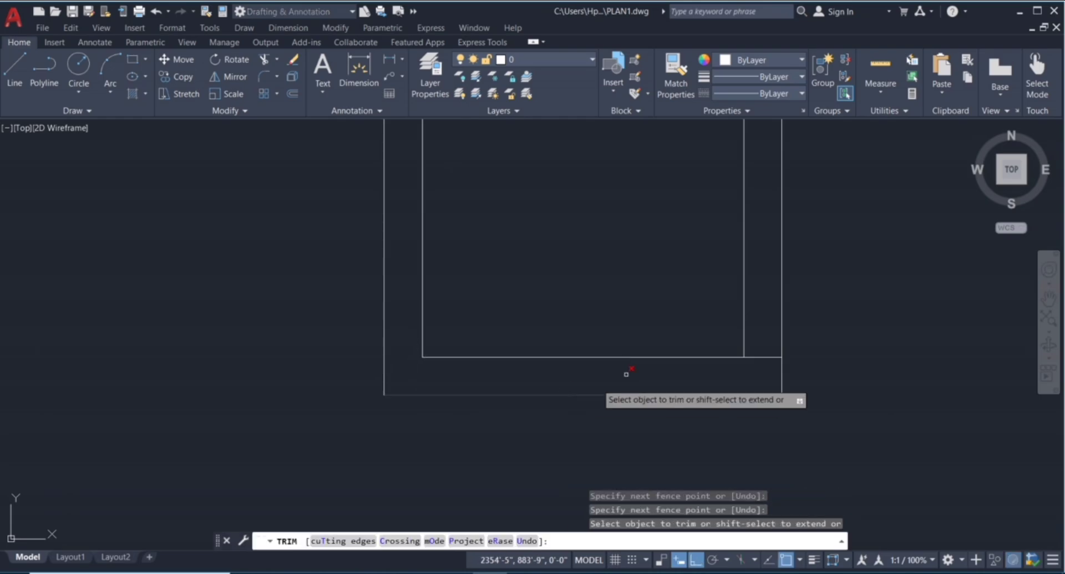
left_click(755, 361)
left_click(758, 352)
key("Return")
scroll(758, 352, "down", 6)
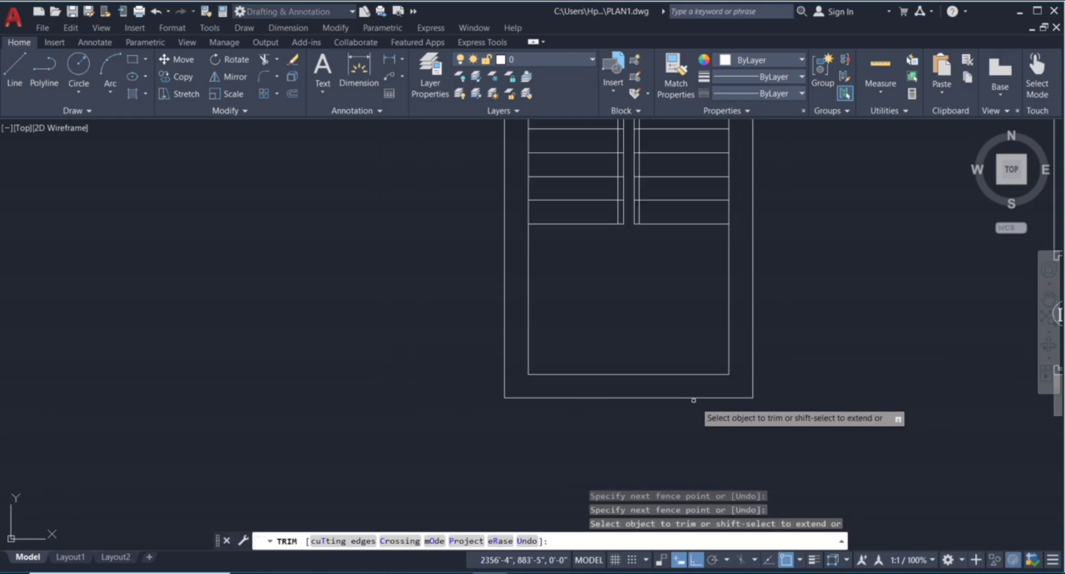
key("Escape")
key("Escape")
key("Escape")
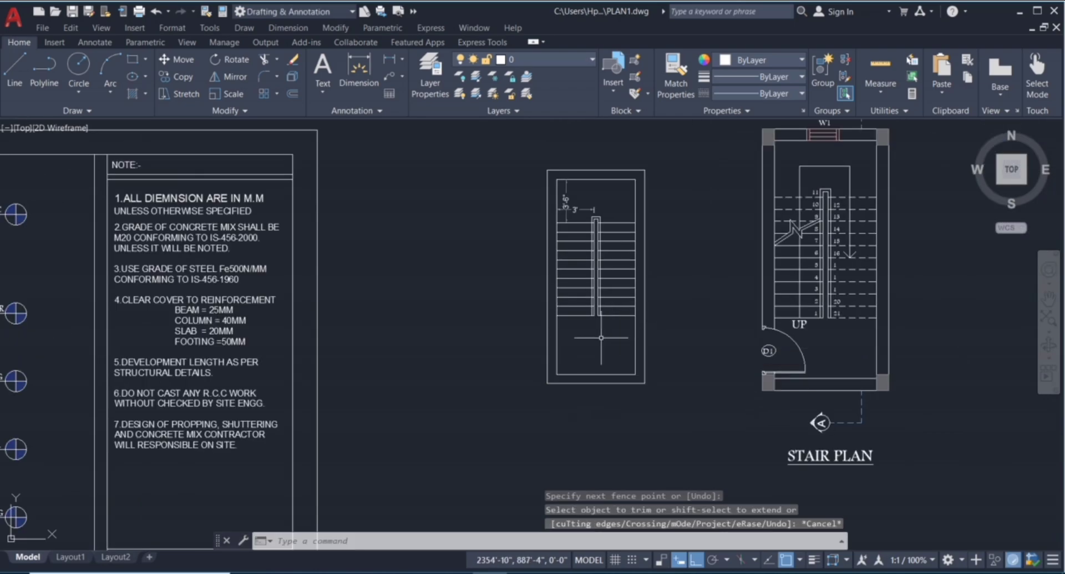
Step: Examine the new plan's lower landing and flights against the reference stair plan
scroll(601, 334, "up", 2)
left_click(603, 364)
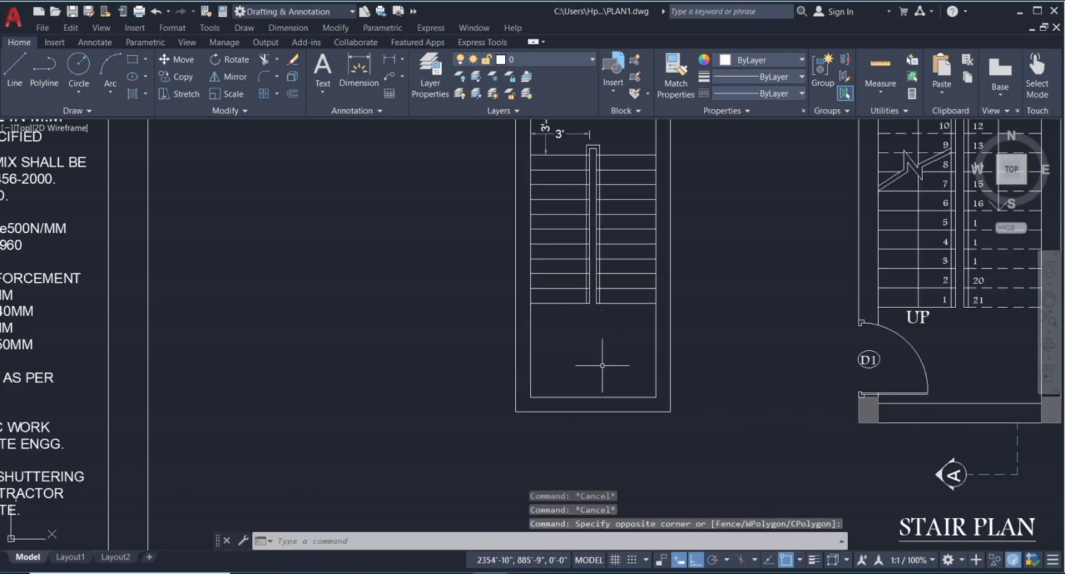
scroll(570, 355, "down", 3)
scroll(616, 332, "up", 3)
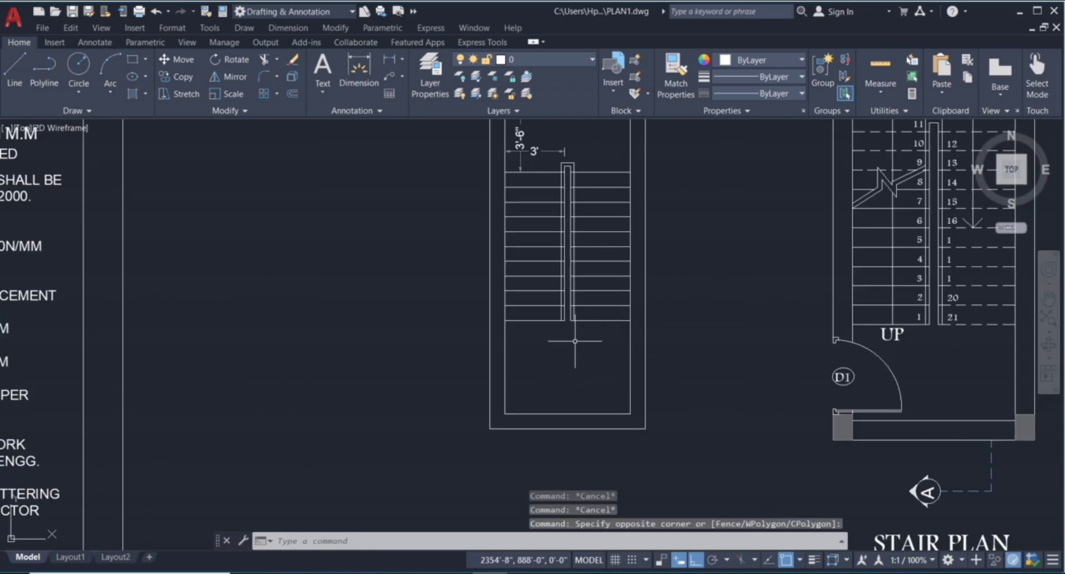
left_click(578, 376)
left_click(578, 352)
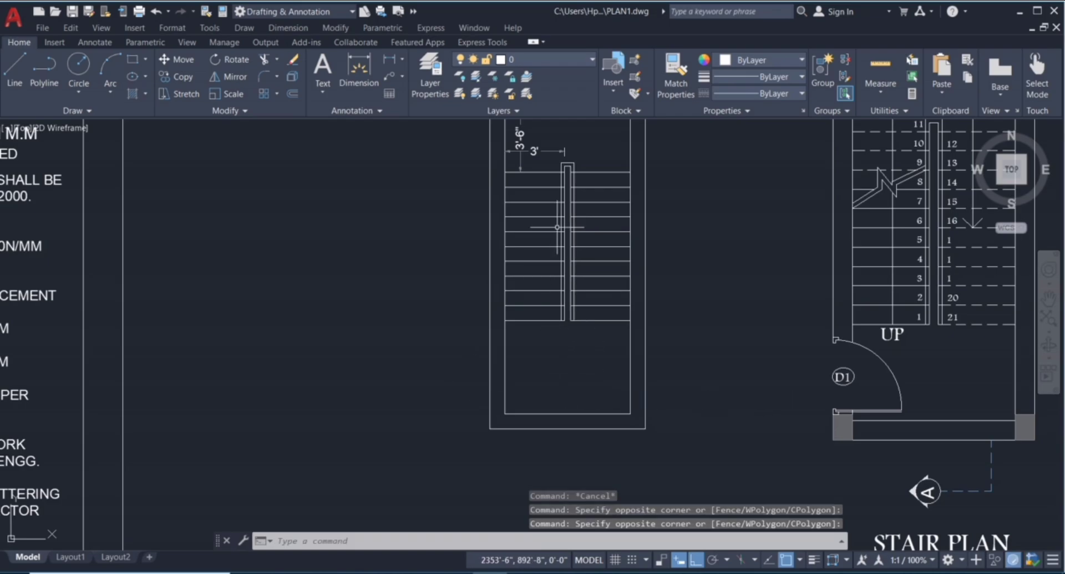
left_click(577, 329)
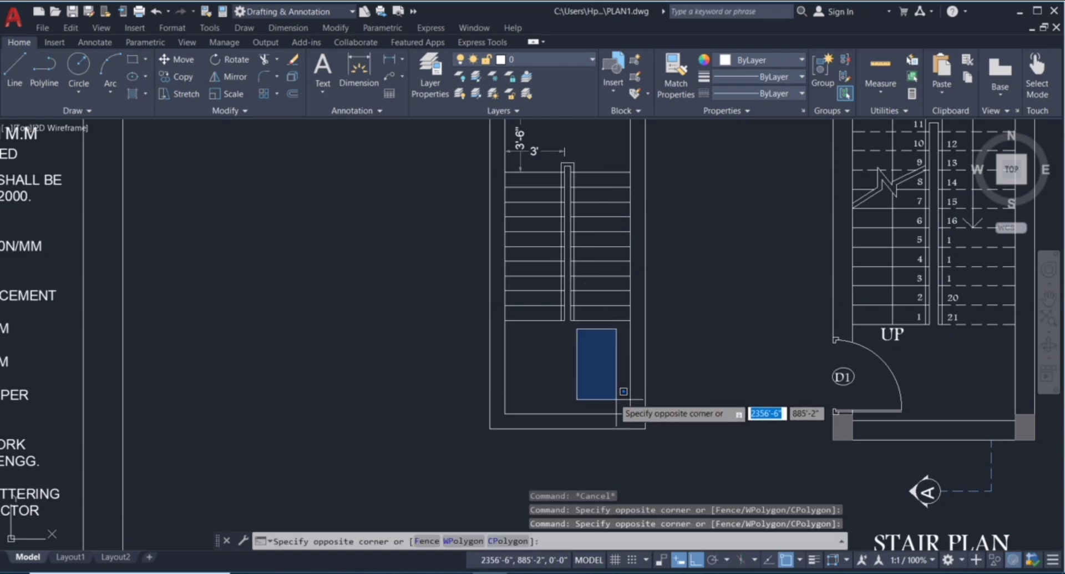
left_click(618, 405)
left_click(596, 380)
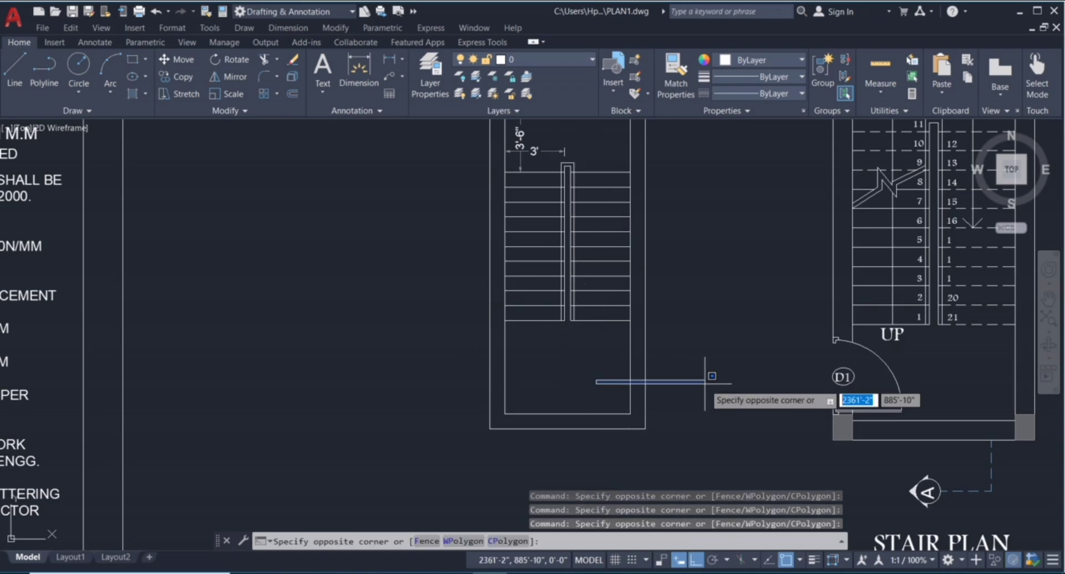
left_click(705, 385)
left_click(616, 383)
left_click(611, 354)
scroll(581, 382, "down", 2)
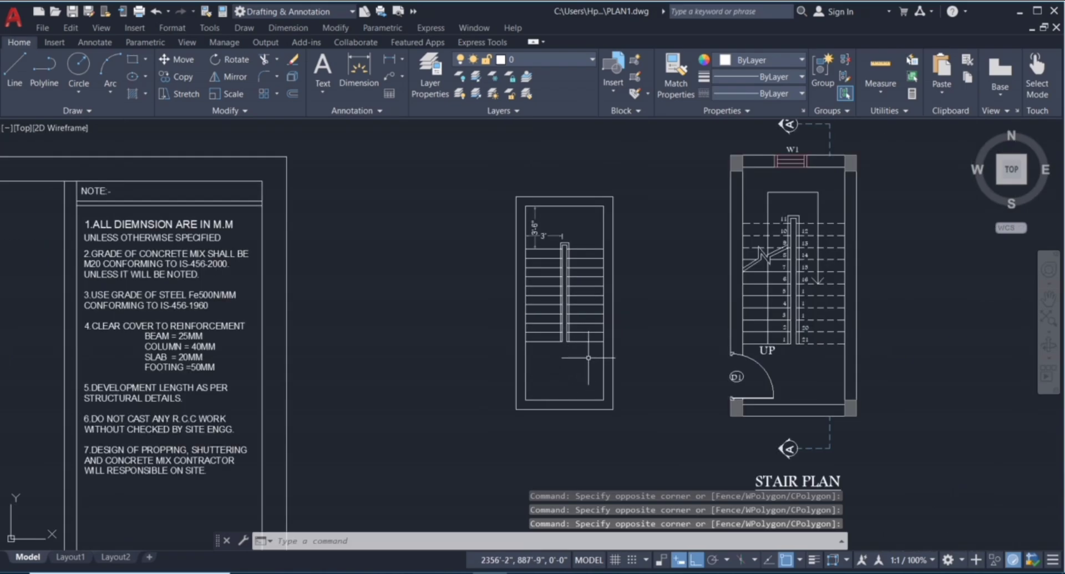
scroll(558, 351, "up", 2)
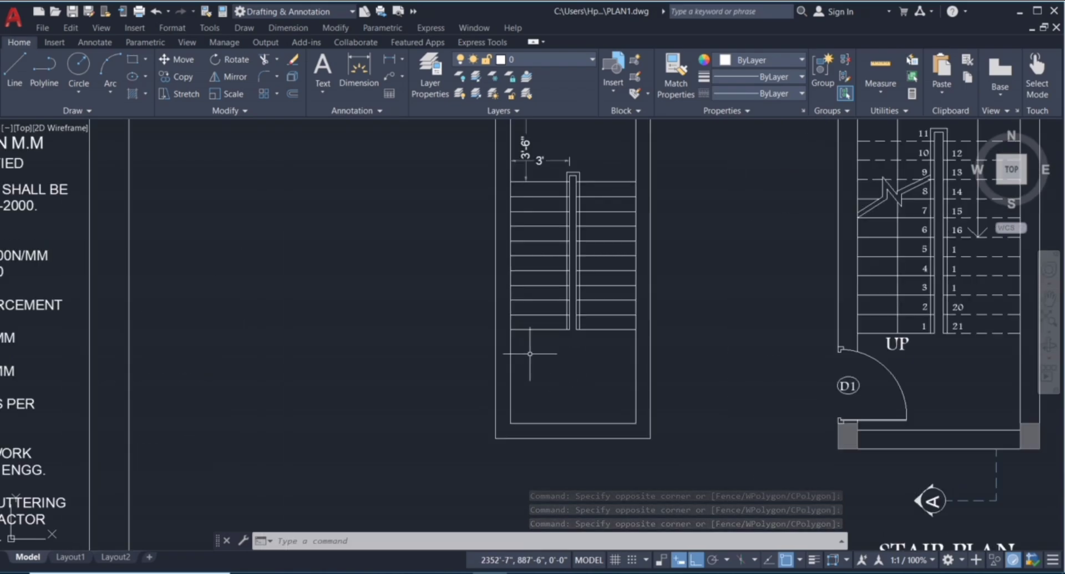
left_click(465, 346)
left_click(548, 404)
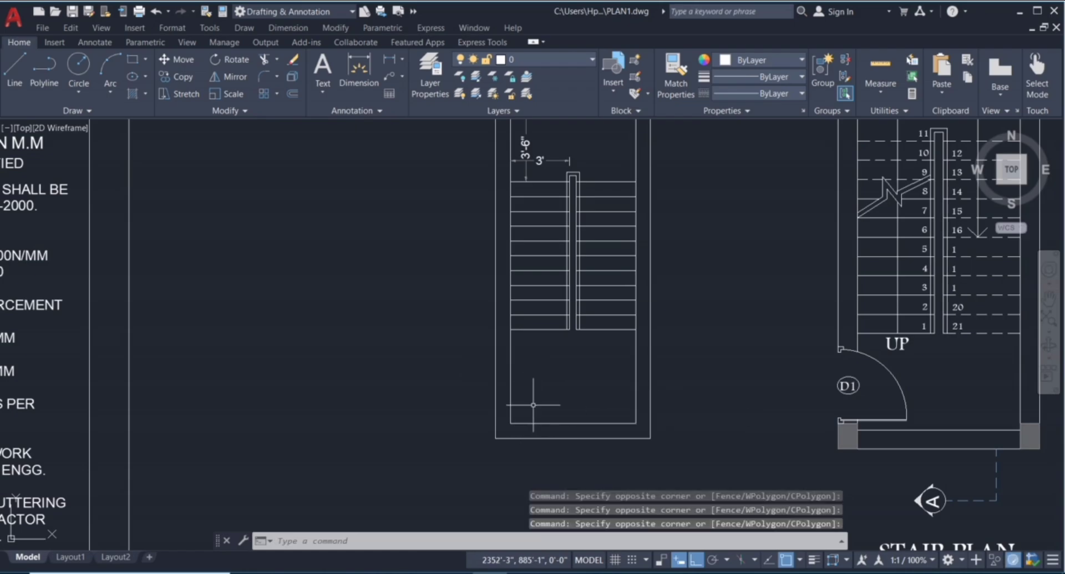
scroll(533, 405, "down", 2)
scroll(575, 240, "up", 2)
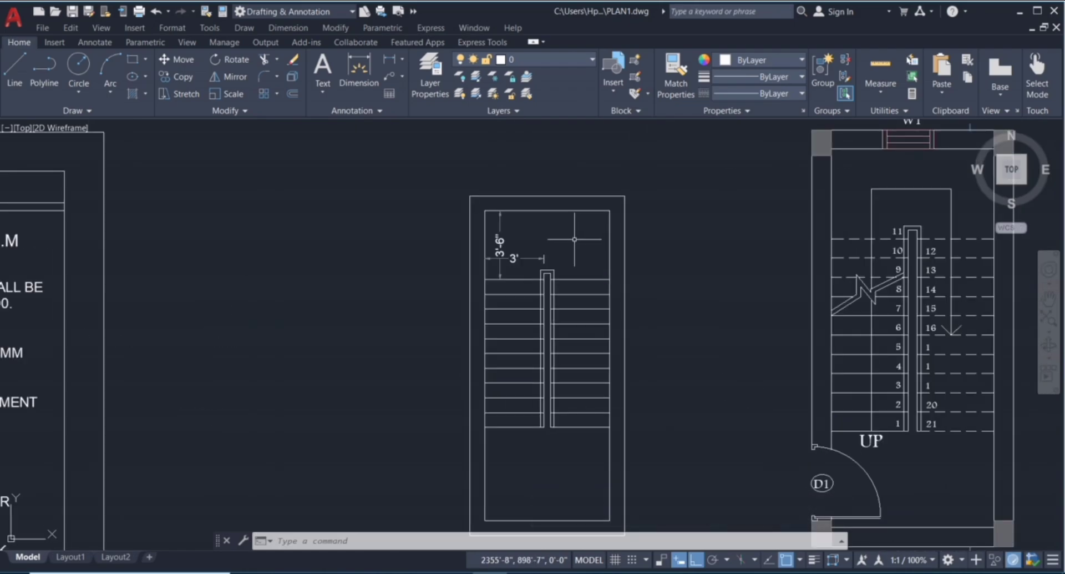
Step: Draw a 9" wide by 1' high column rectangle in the empty space between the new plan and the reference
key("Return")
left_click(679, 212)
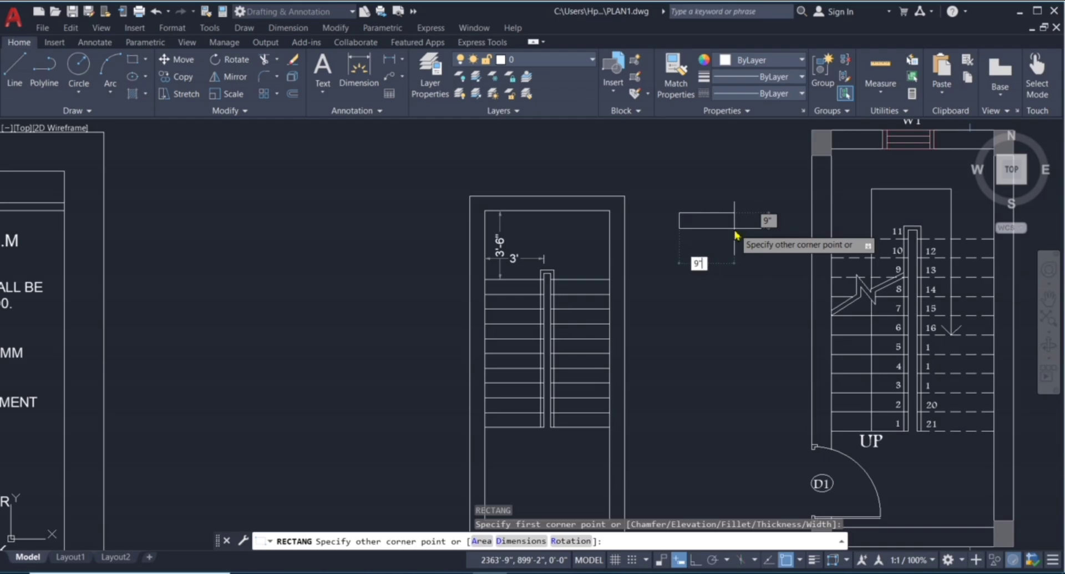
key("Tab")
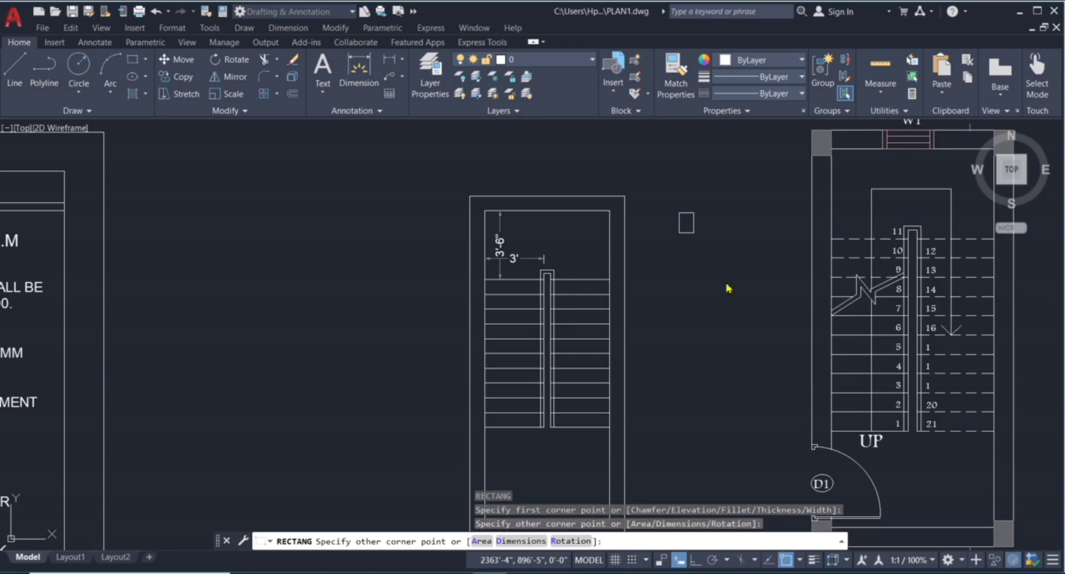
key("Return")
key("Escape")
key("Escape")
key("Escape")
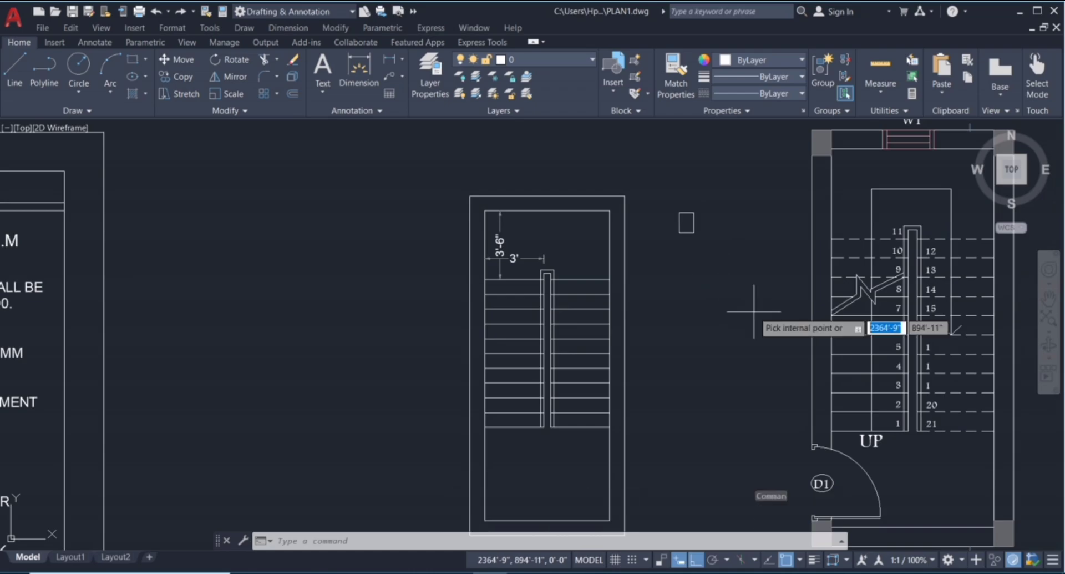
Step: Fill the column rectangle with a solid hatch in grey 99,100,102
type("h")
key("Return")
left_click(124, 78)
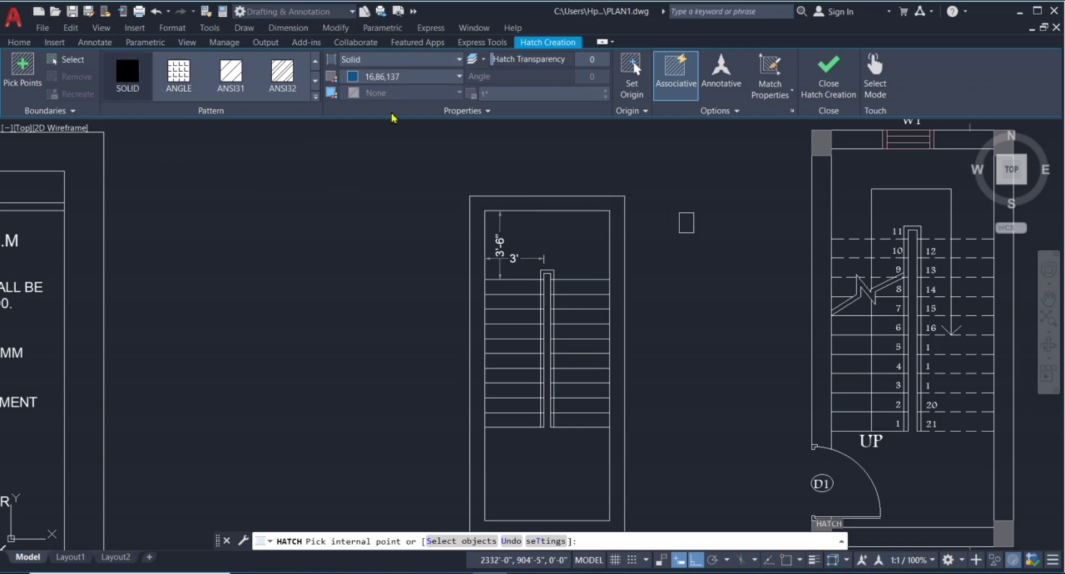
left_click(411, 80)
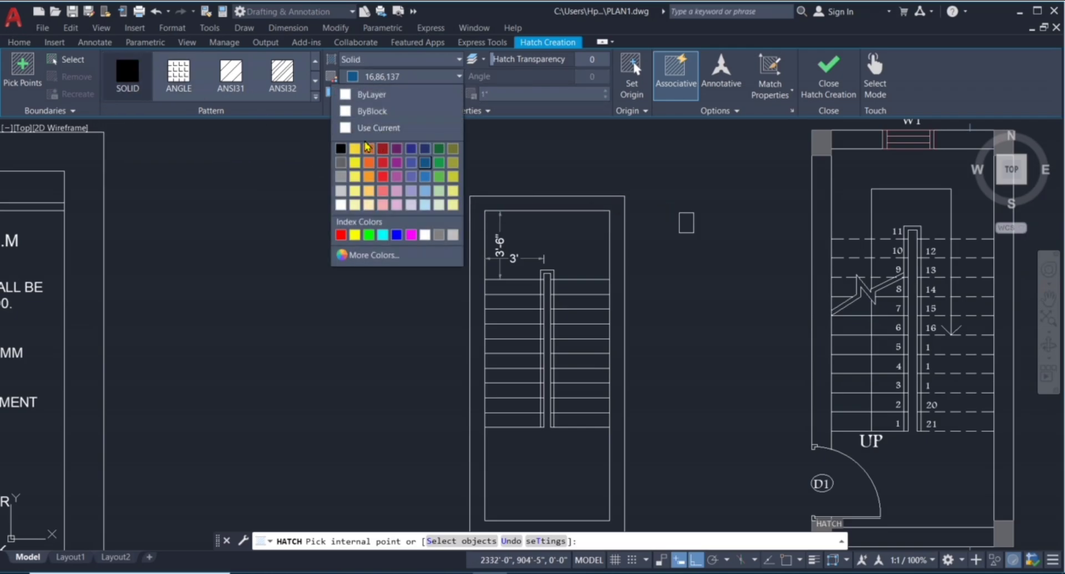
left_click(341, 164)
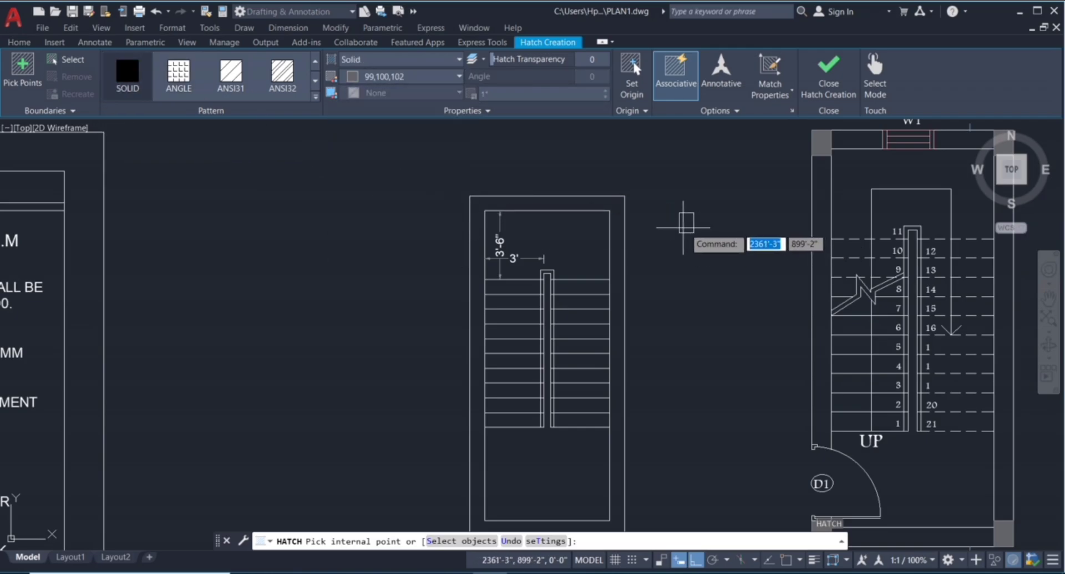
left_click(686, 221)
key("Return")
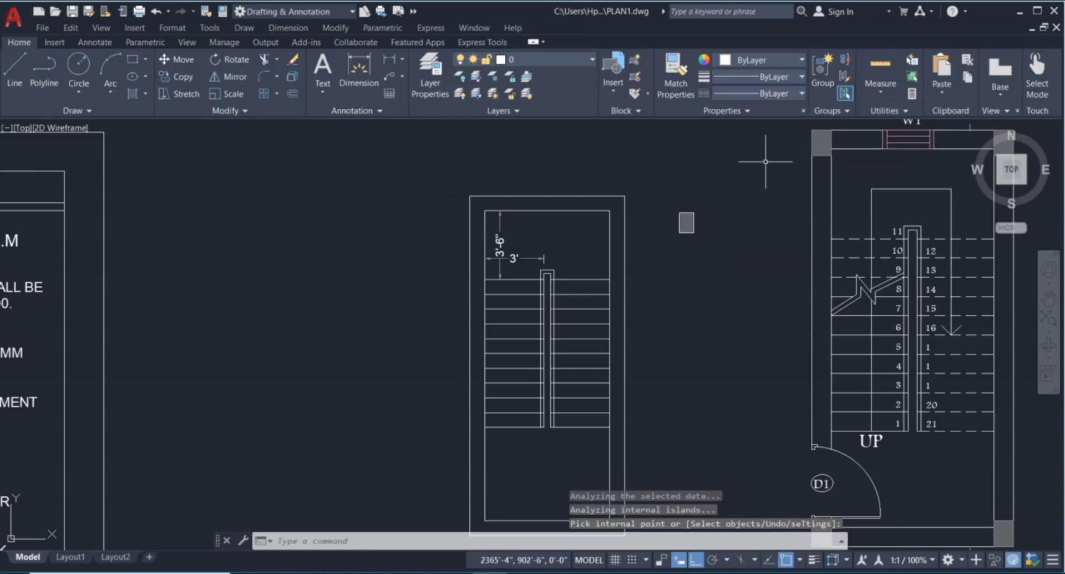
Step: Change the colour of the column rectangle's outline from ByLayer to grey
scroll(722, 203, "up", 4)
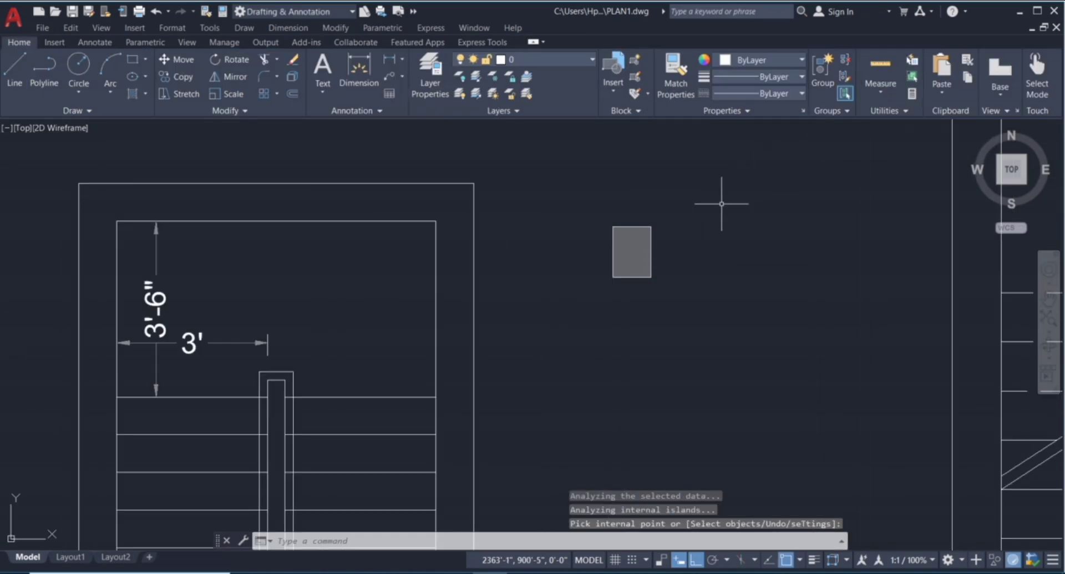
left_click(646, 224)
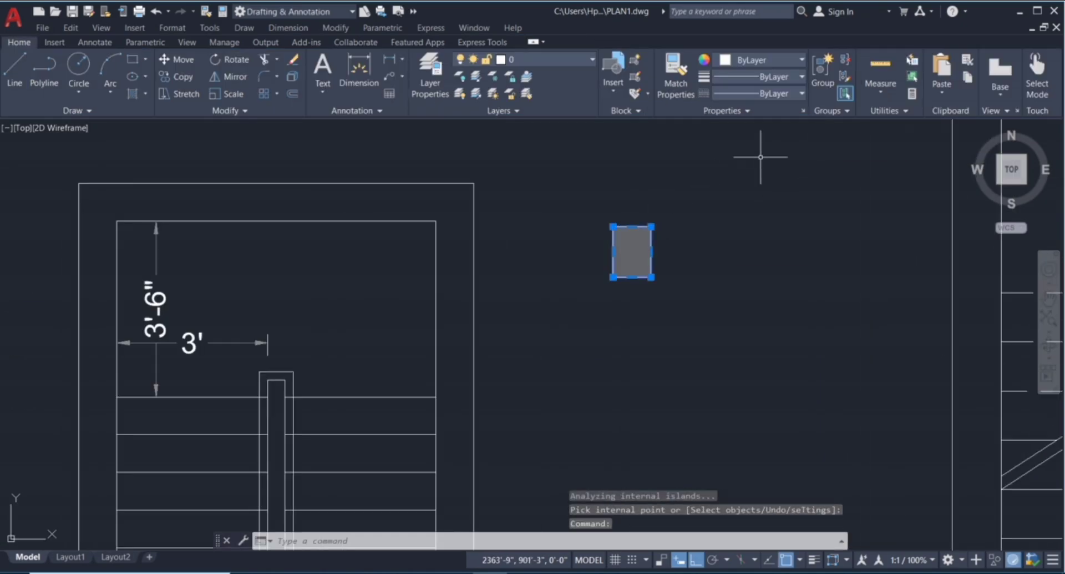
left_click(793, 60)
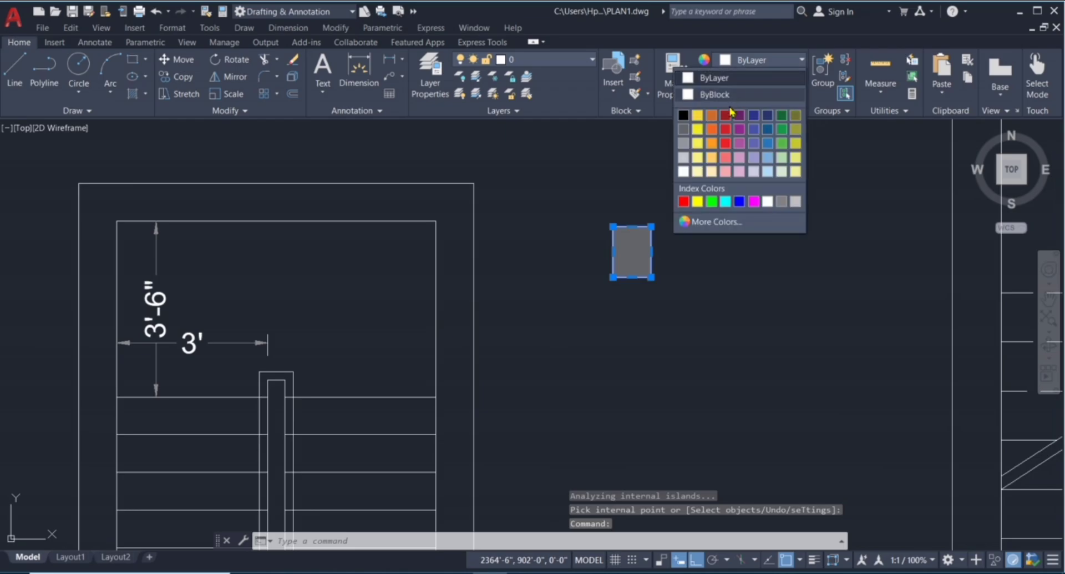
left_click(684, 143)
key("Escape")
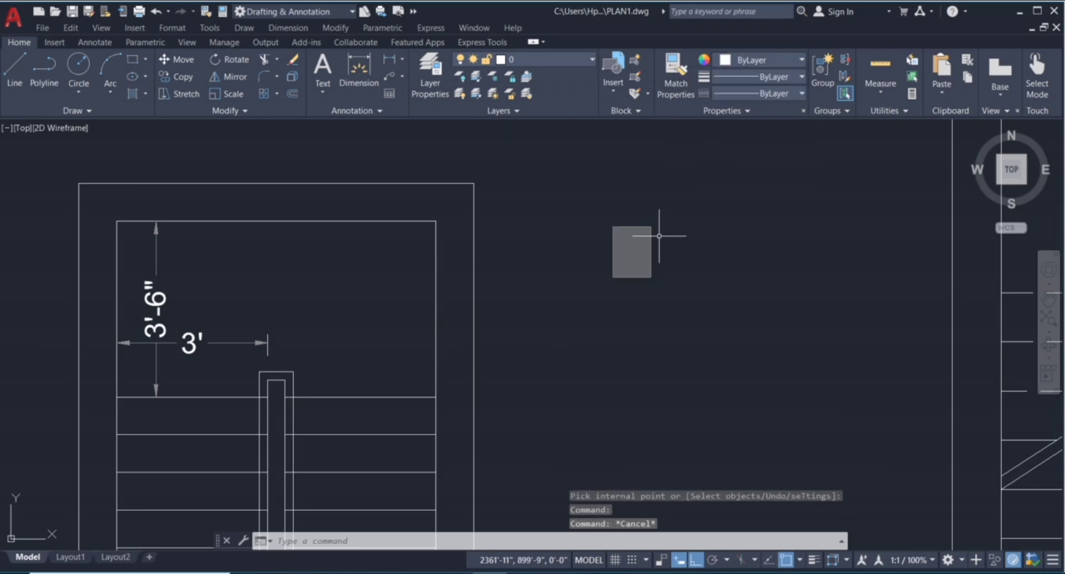
Step: Move the hatched column by its upper right corner onto the upper right outer corner of the new plan's walls
scroll(683, 231, "down", 4)
left_click(647, 253)
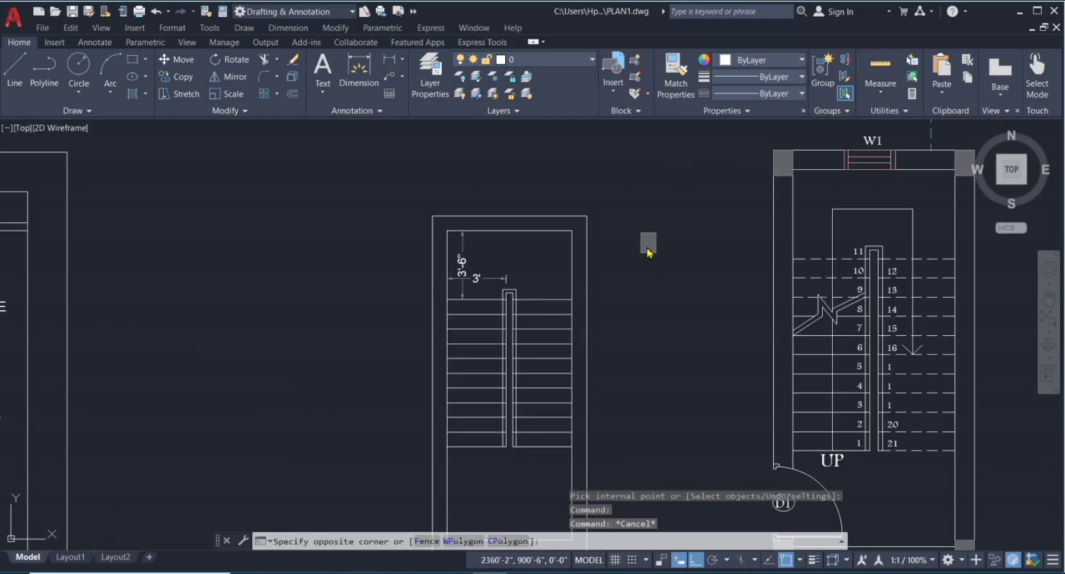
type("m")
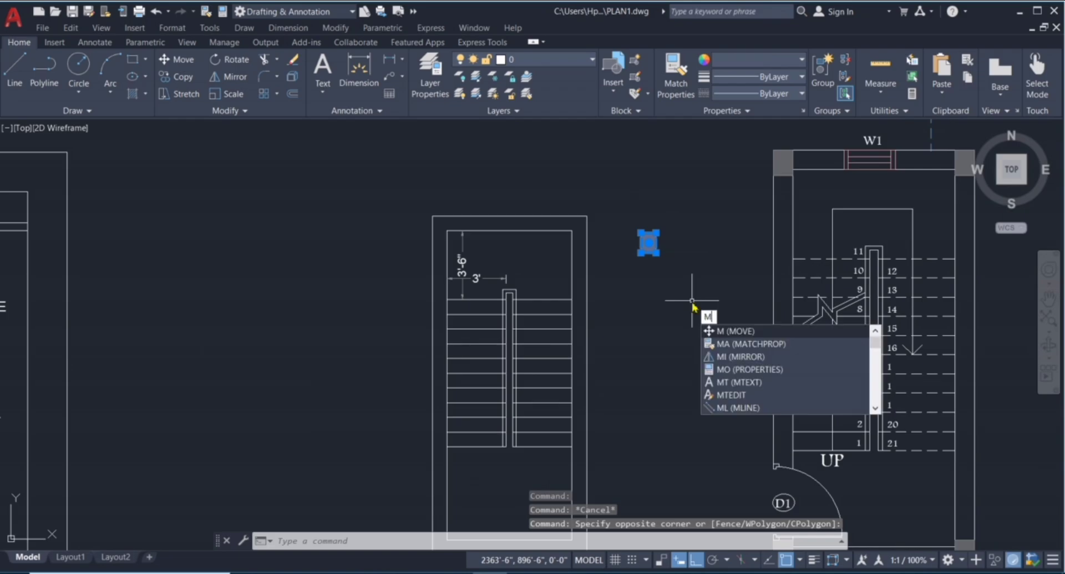
key("Return")
scroll(644, 227, "up", 4)
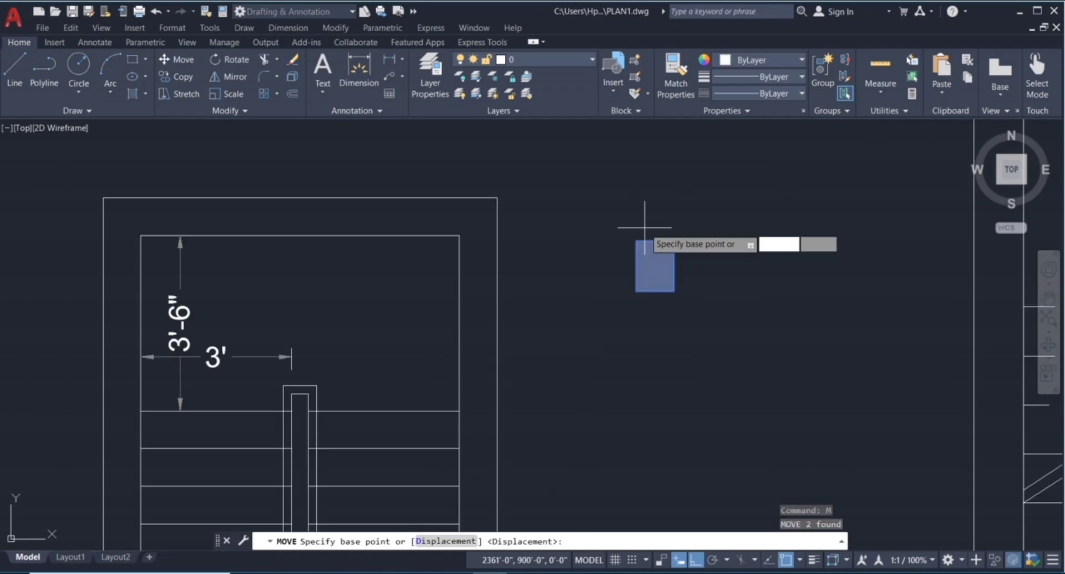
left_click(675, 239)
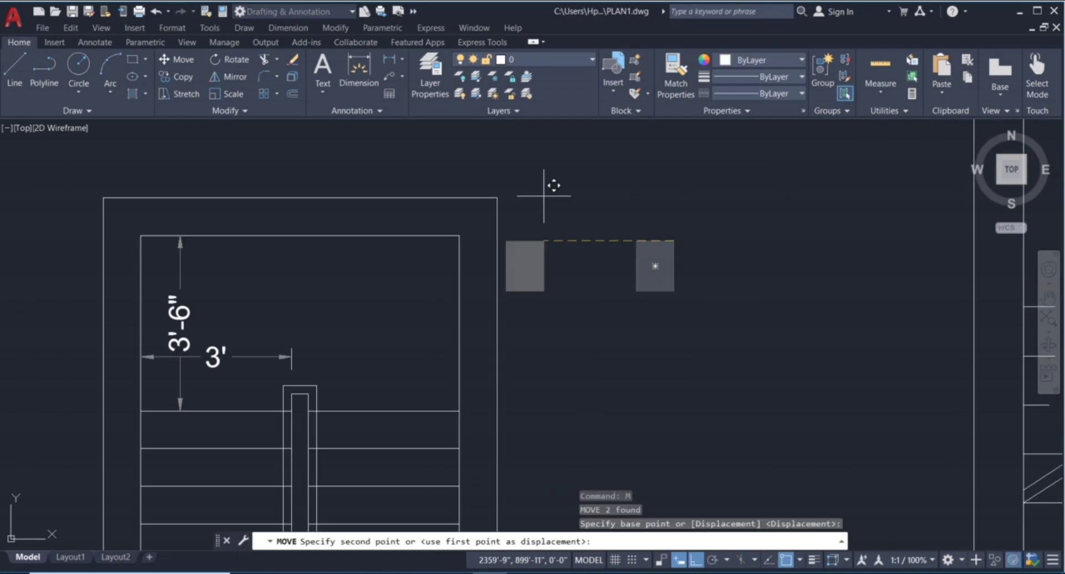
left_click(498, 198)
scroll(496, 195, "down", 5)
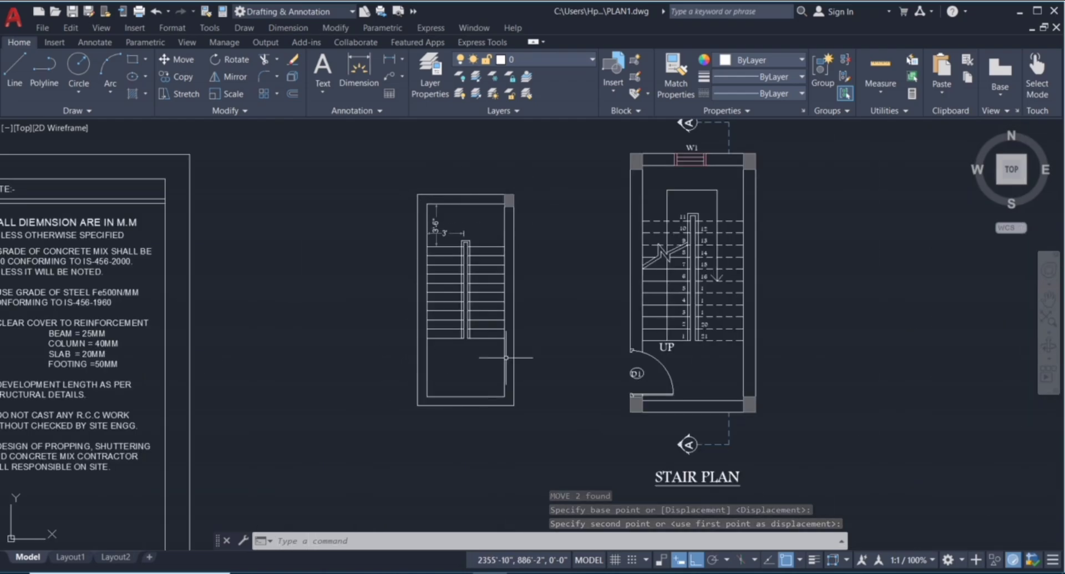
Step: Copy the hatched column to the upper left outer corner of the new plan's walls
left_click(491, 193)
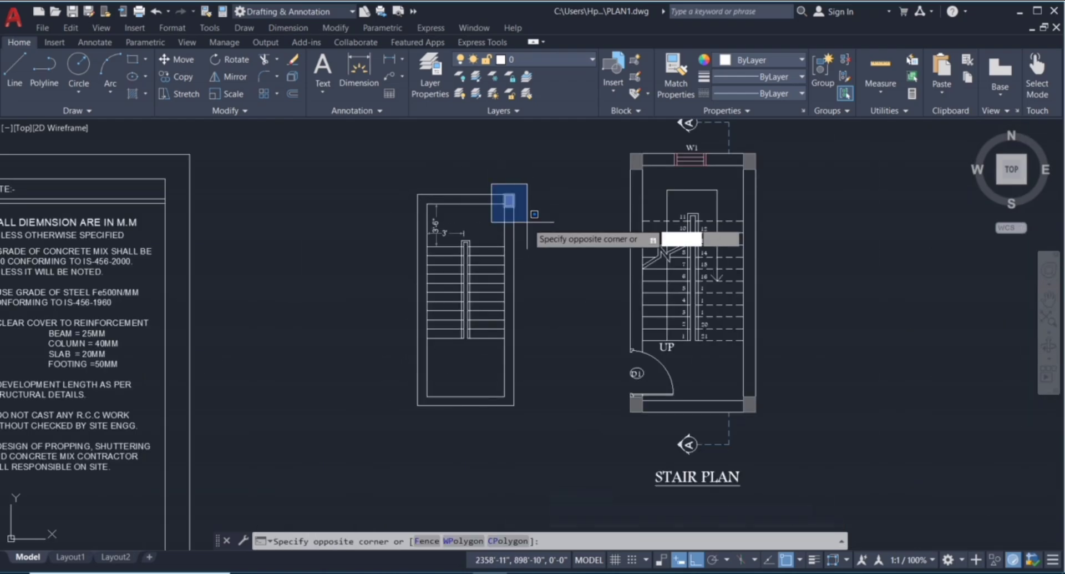
key("Return")
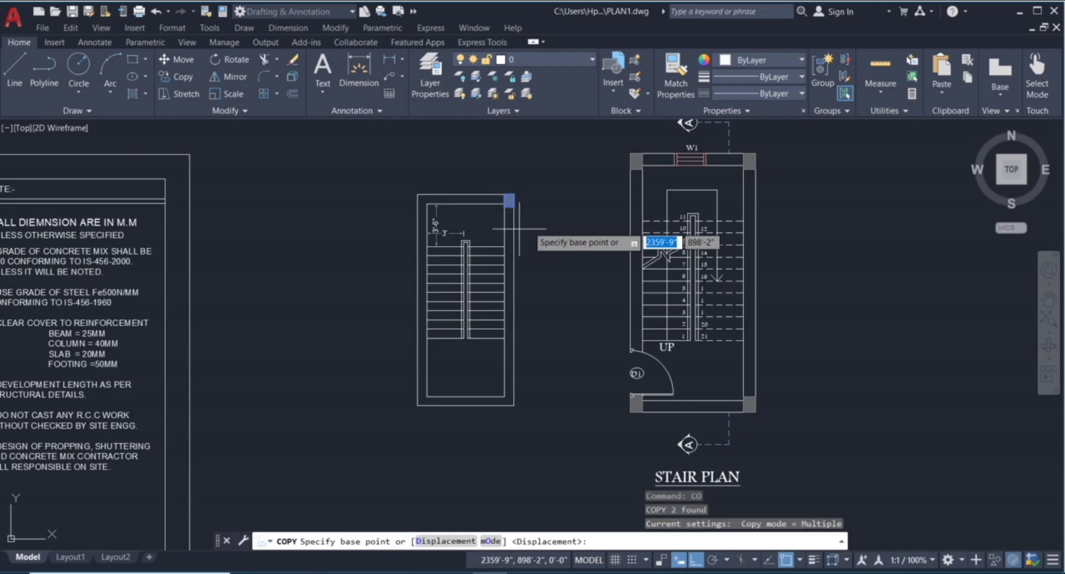
scroll(522, 195, "up", 4)
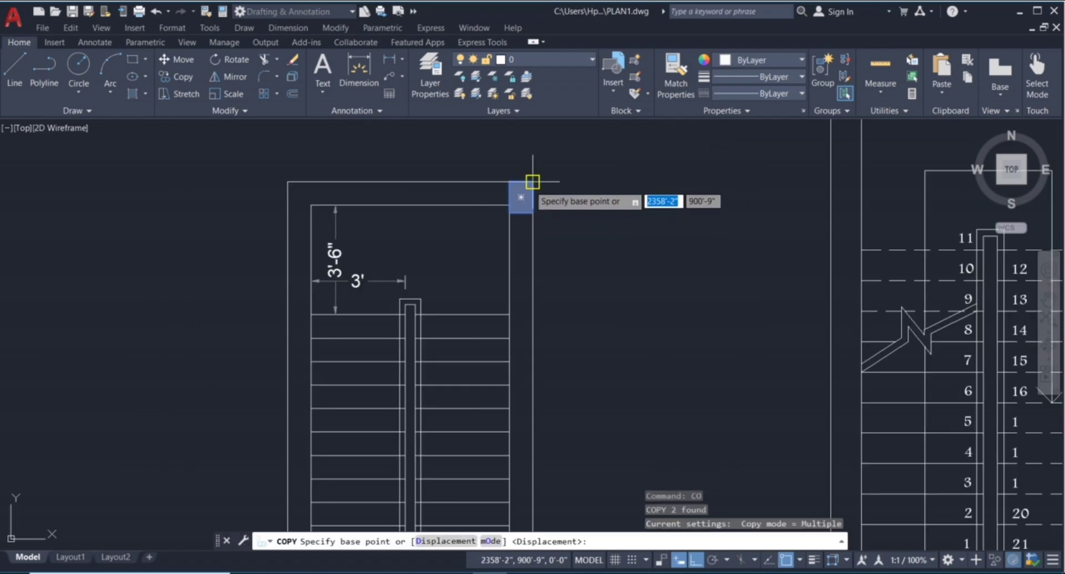
left_click(509, 181)
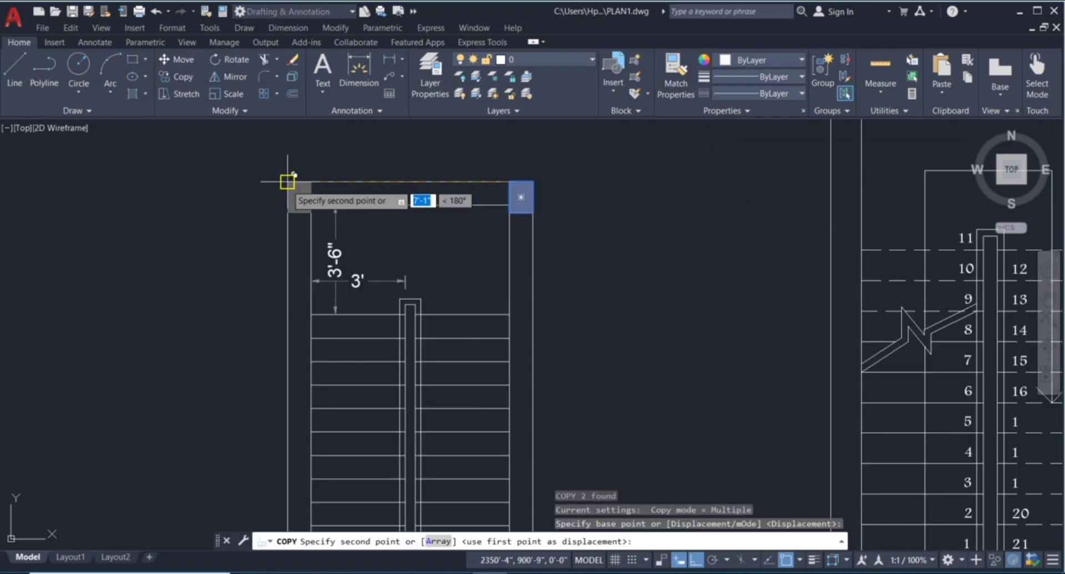
left_click(288, 181)
key("Escape")
Step: Copy both upper columns down to the two lower outer corners, aligned with the bottom wall line
left_click(266, 165)
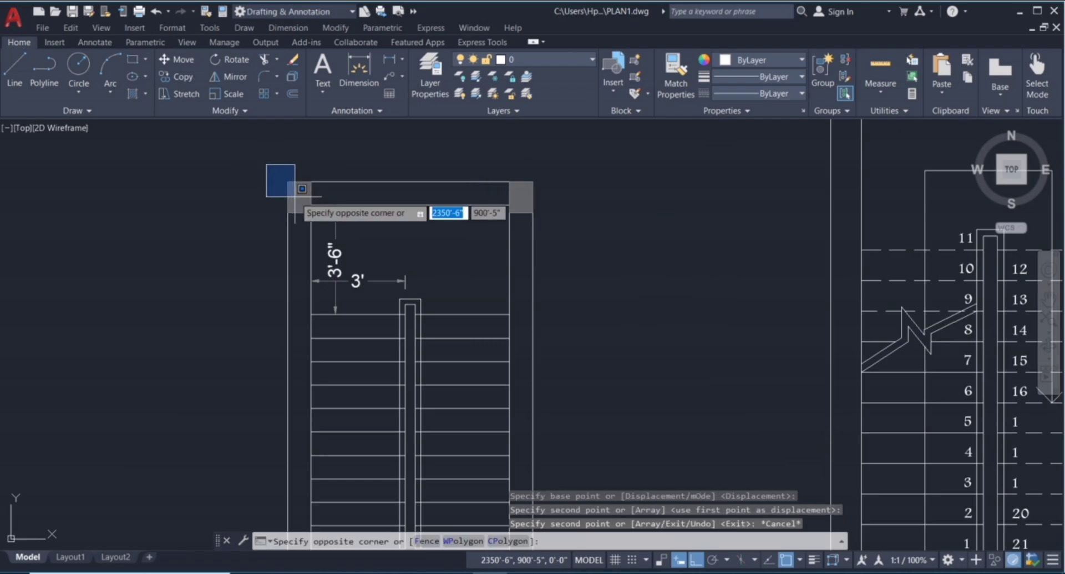
left_click(321, 216)
left_click(448, 159)
left_click(575, 242)
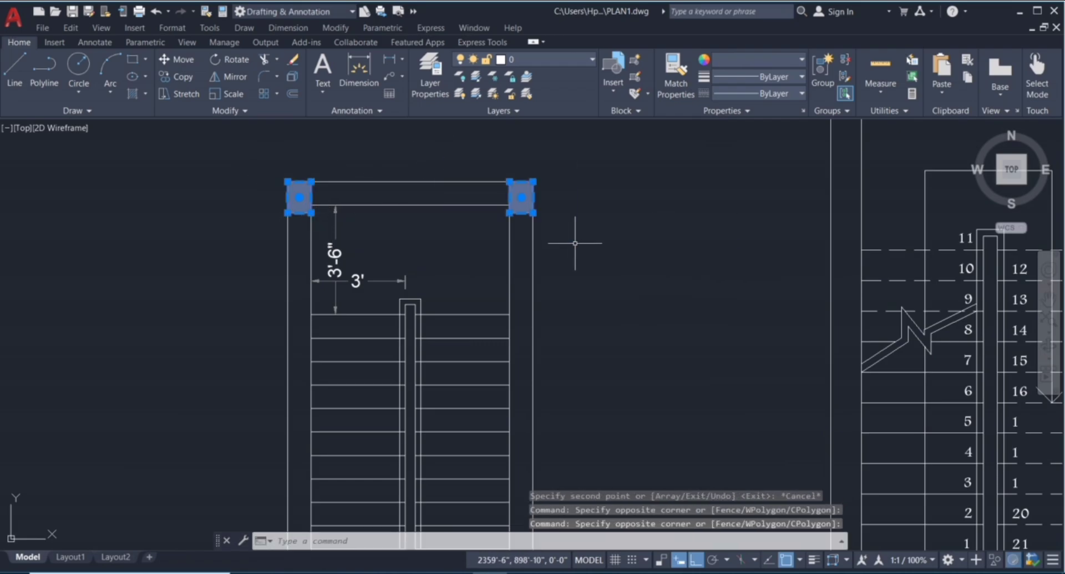
type("co")
key("Return")
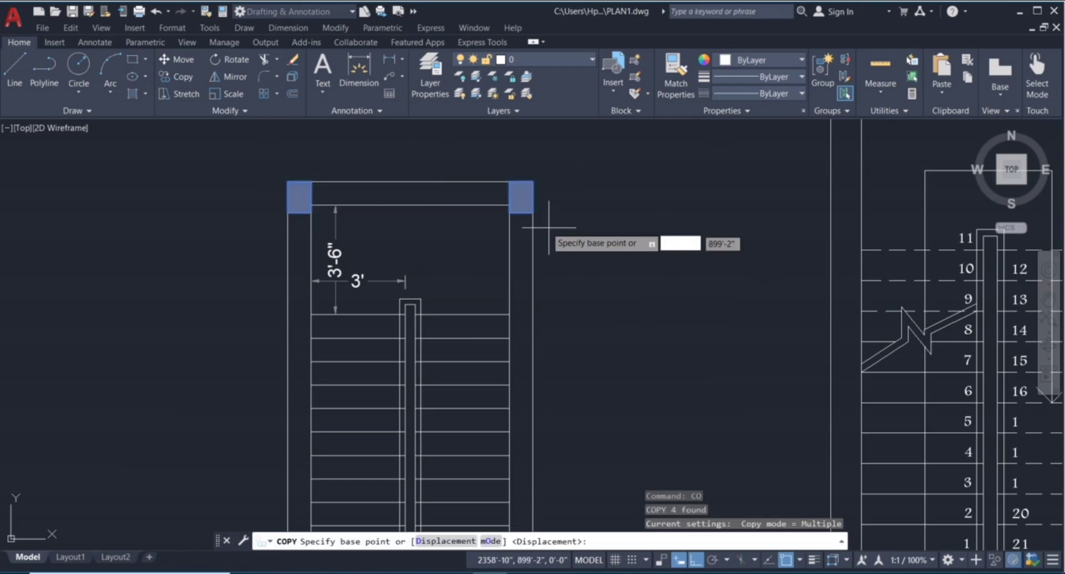
left_click(532, 213)
scroll(533, 213, "down", 4)
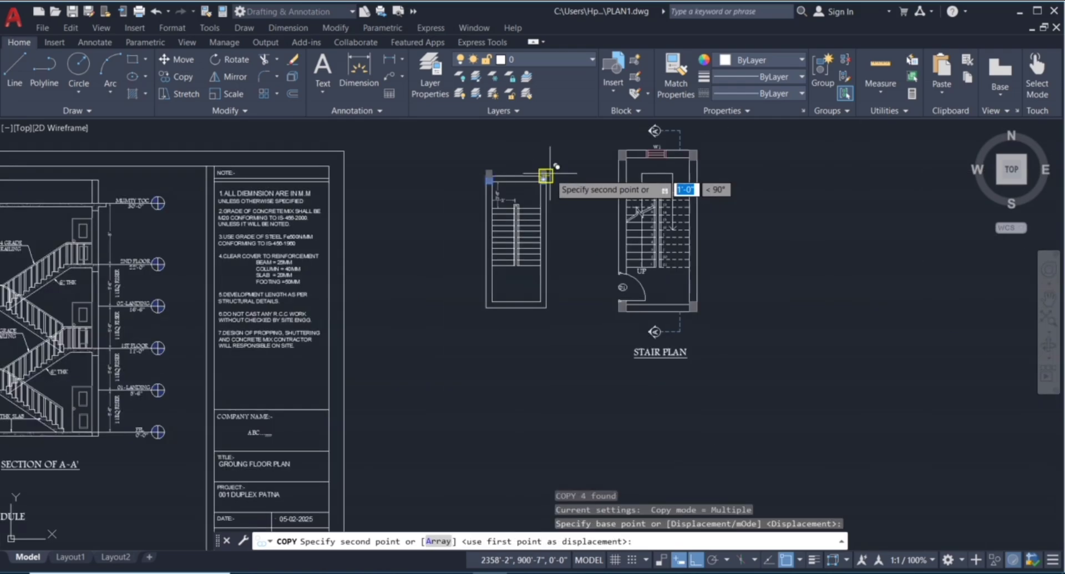
scroll(544, 313, "up", 4)
left_click(542, 315)
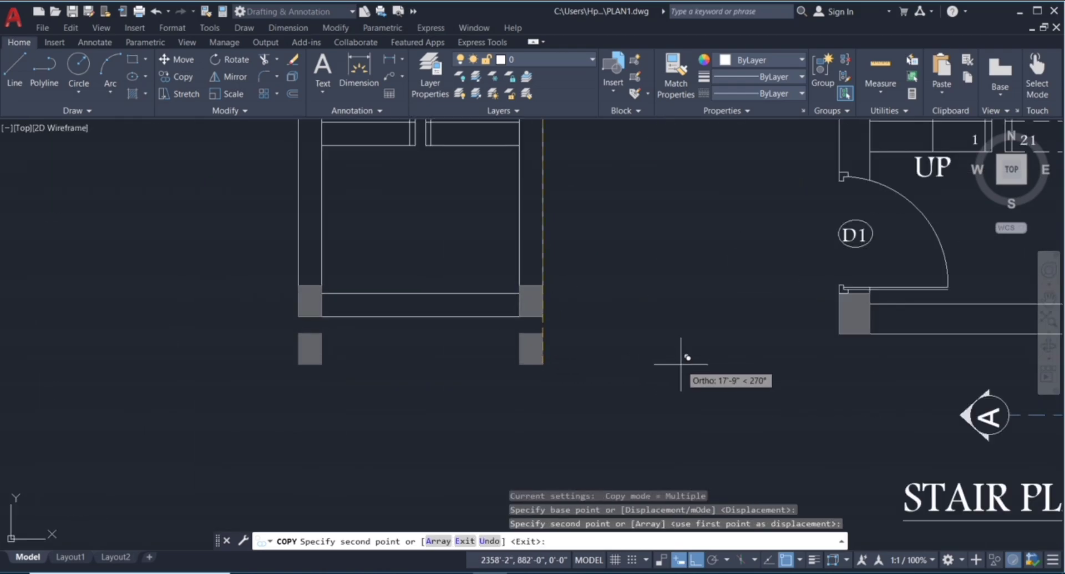
key("Escape")
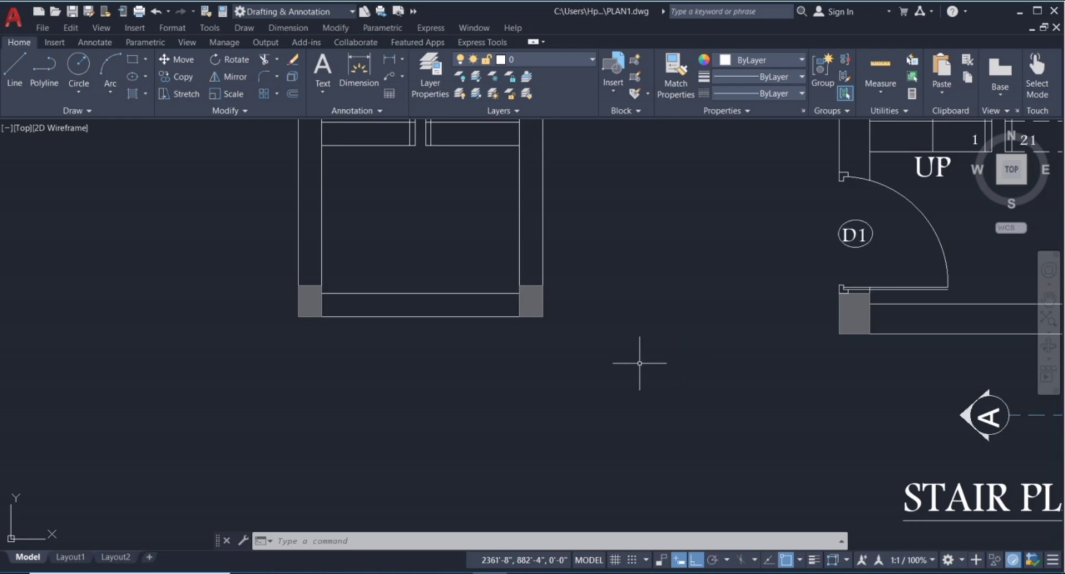
Step: Delete the 3' and 3'-6" dimensions from the new staircase plan
scroll(570, 414, "down", 2)
scroll(594, 287, "down", 2)
scroll(590, 278, "up", 5)
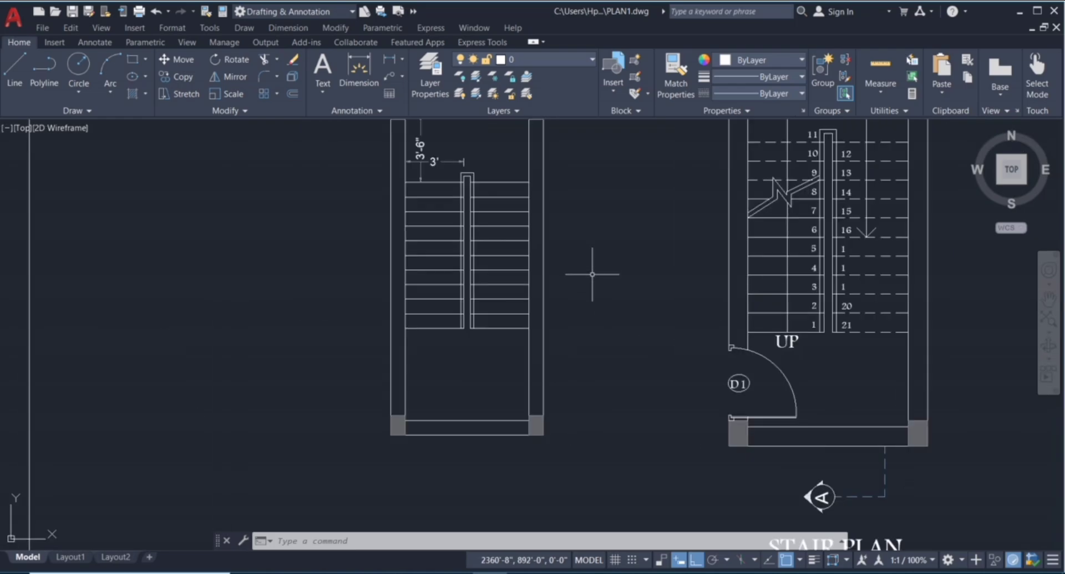
scroll(552, 172, "down", 2)
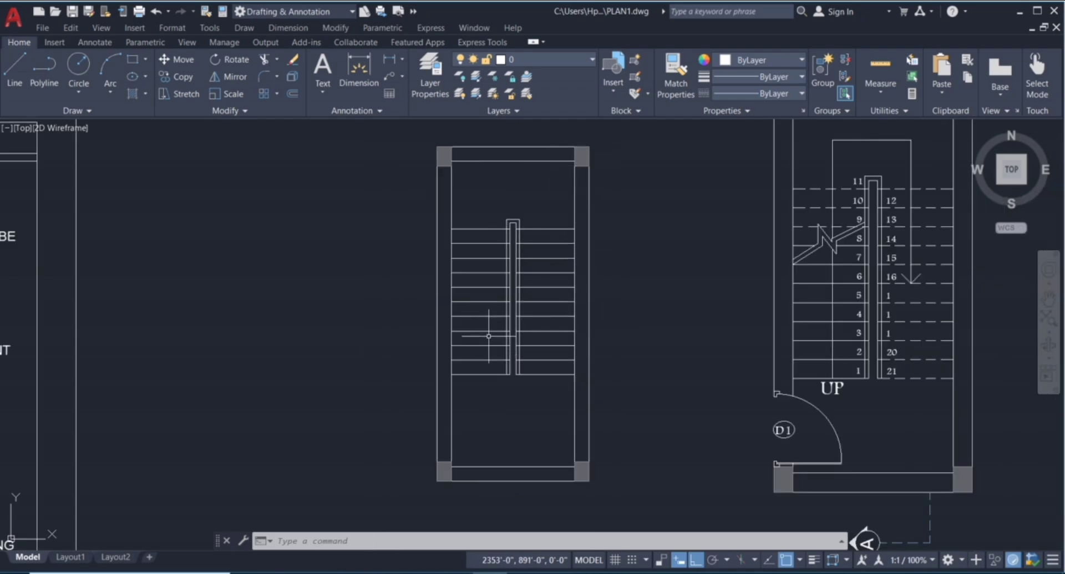
Step: Examine the reference plan's break line, direction line and dashed treads against the flights of the new plan
scroll(800, 245, "up", 6)
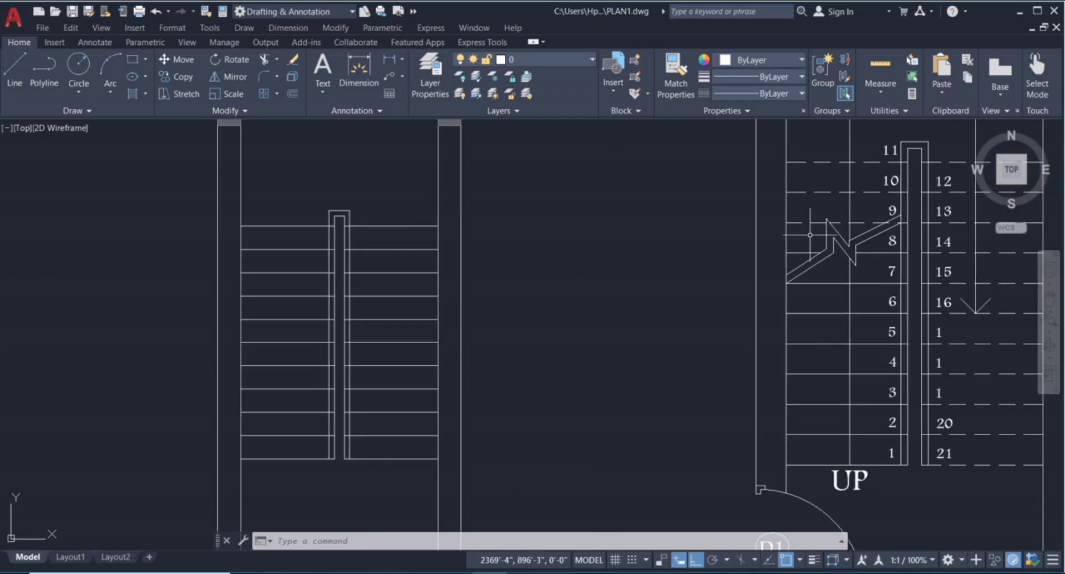
left_click(844, 326)
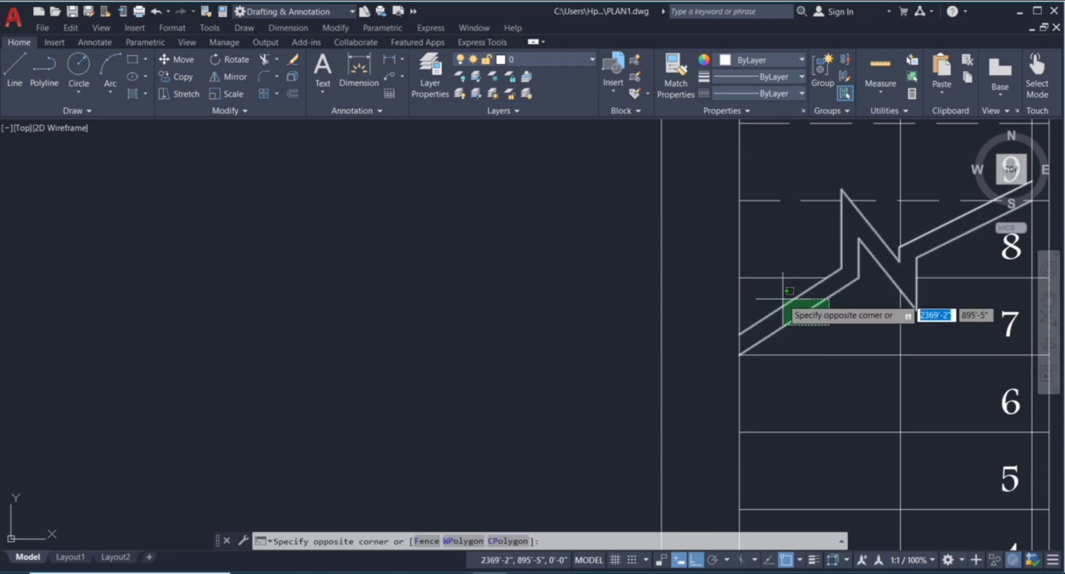
left_click(742, 300)
scroll(742, 298, "down", 2)
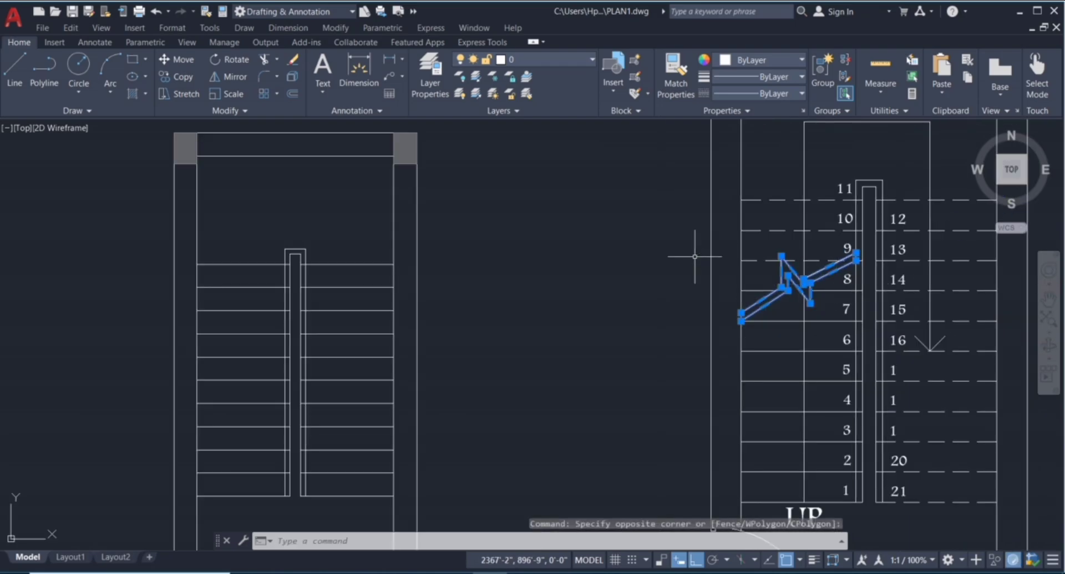
scroll(758, 253, "down", 2)
key("Escape")
key("Escape")
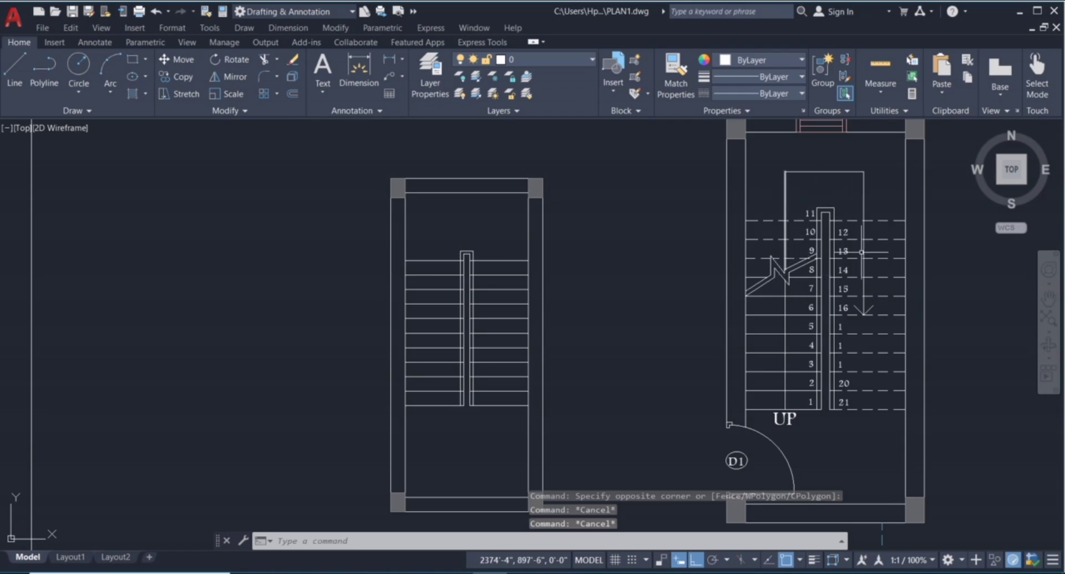
left_click(887, 432)
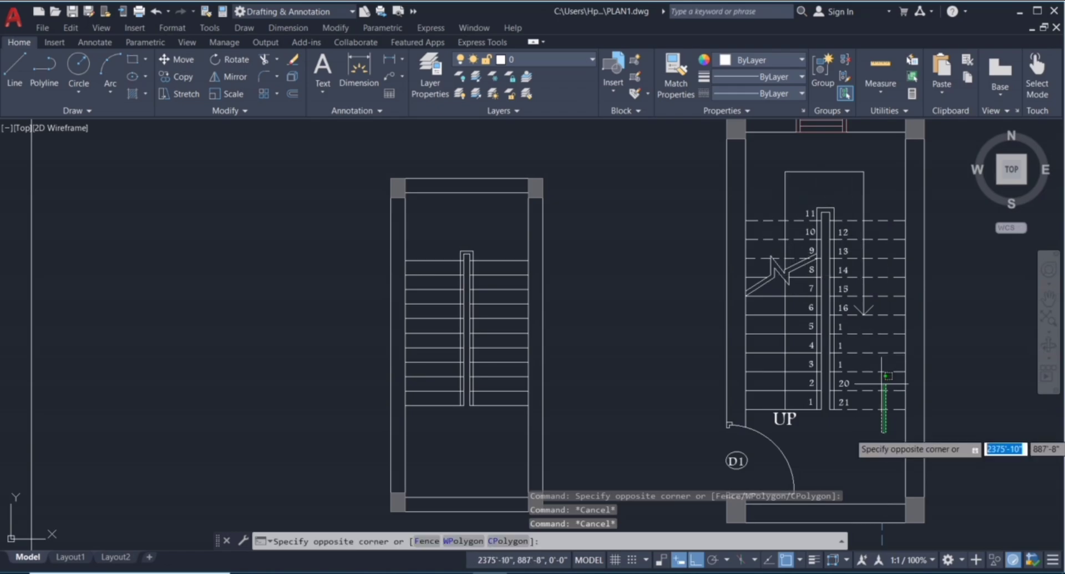
left_click(874, 420)
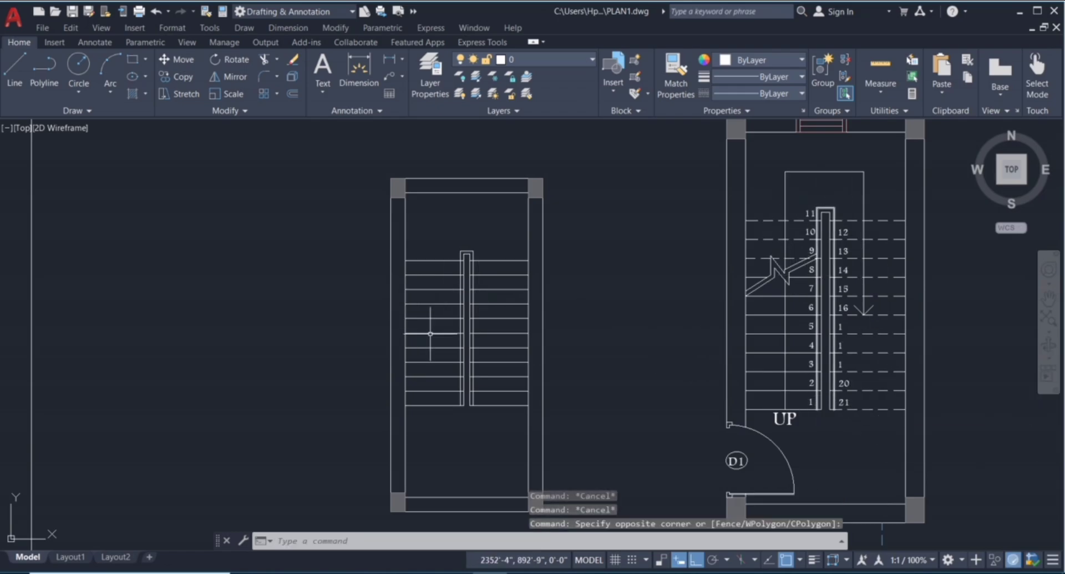
scroll(430, 333, "up", 4)
scroll(452, 329, "down", 4)
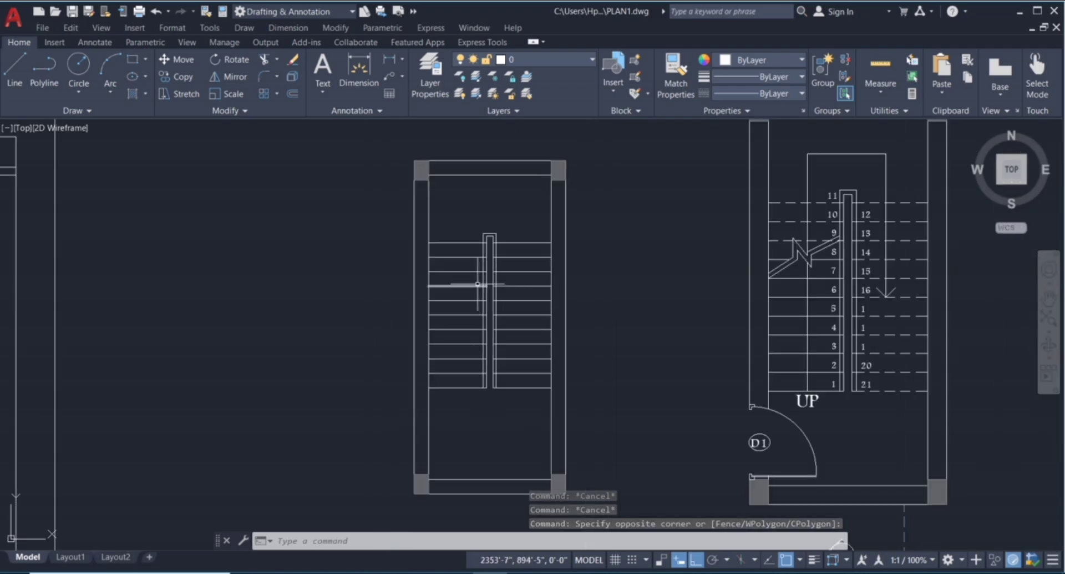
Step: Draw the break line's first upward-sloping segment from the left wall's inner face at the left flight's fifth tread from the top
scroll(461, 290, "up", 2)
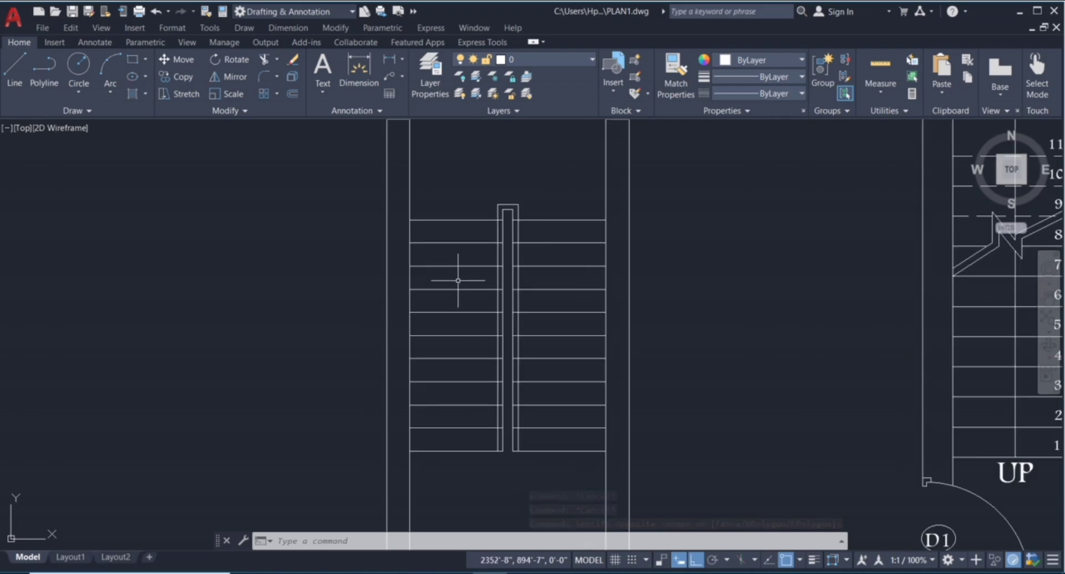
left_click(463, 276)
left_click(459, 280)
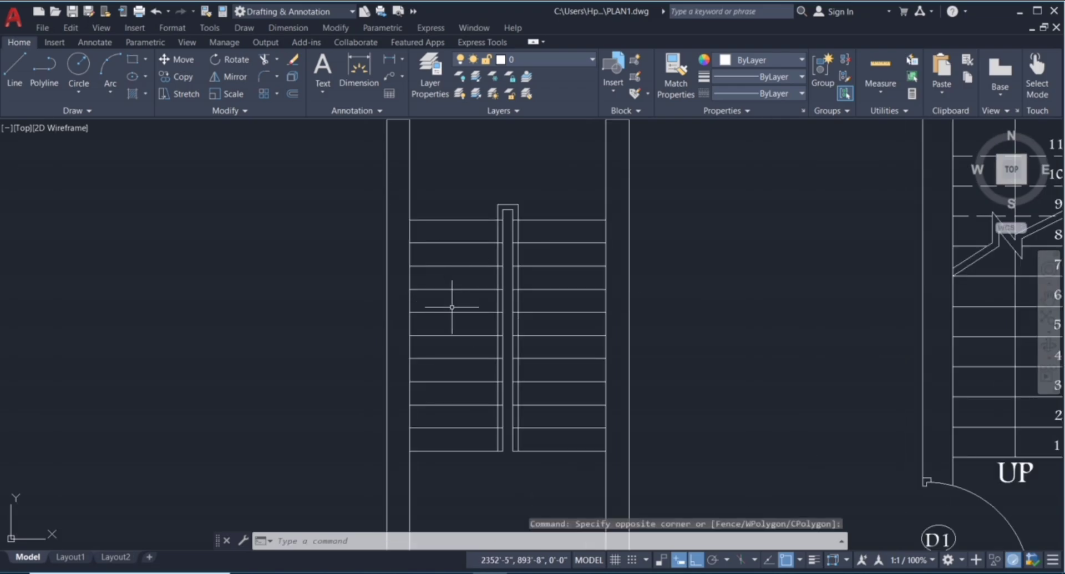
type("l")
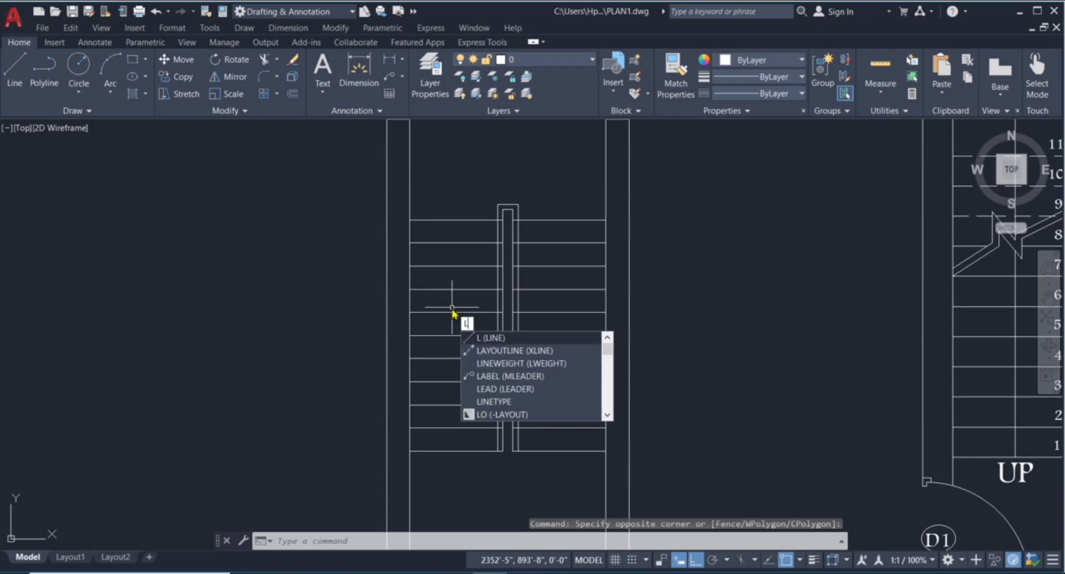
key("Return")
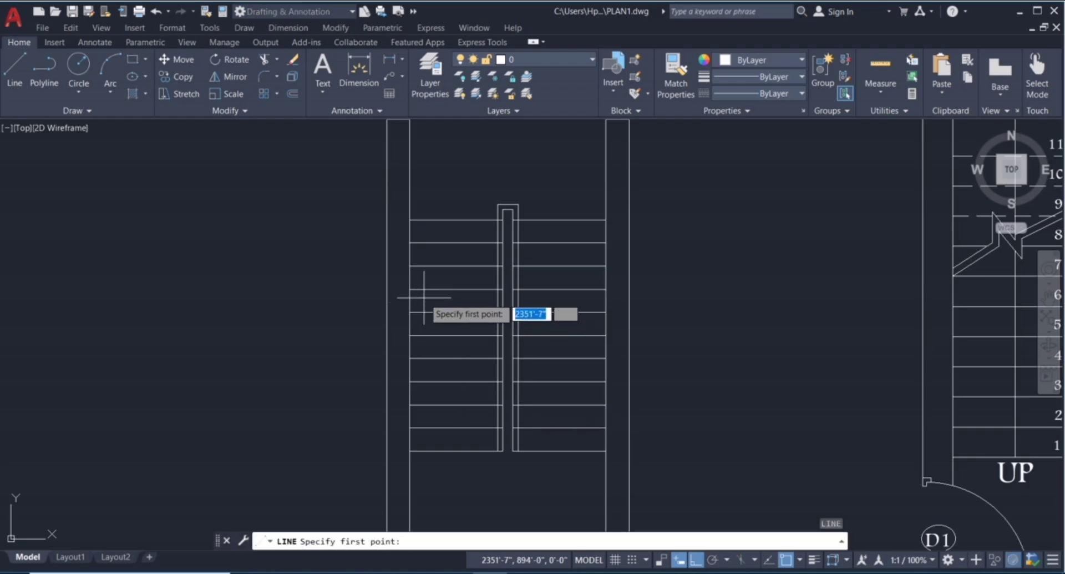
left_click(409, 311)
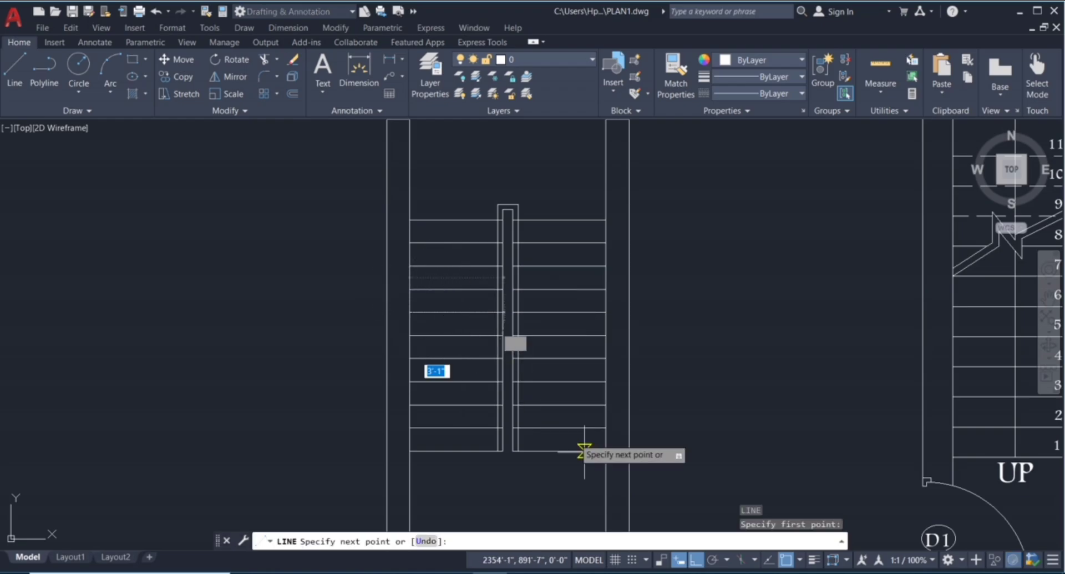
left_click(696, 559)
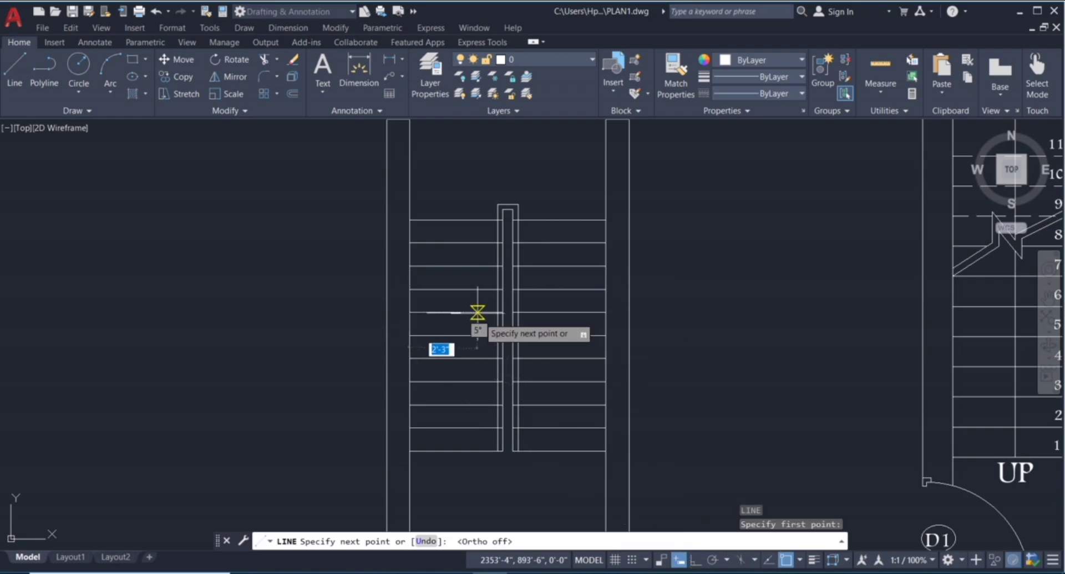
scroll(472, 304, "up", 2)
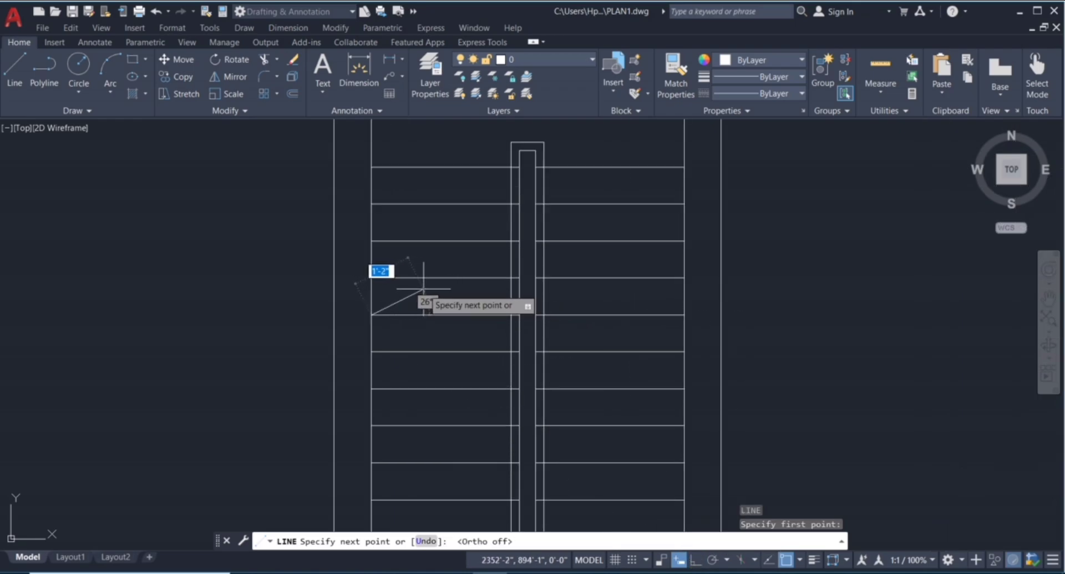
scroll(430, 289, "up", 3)
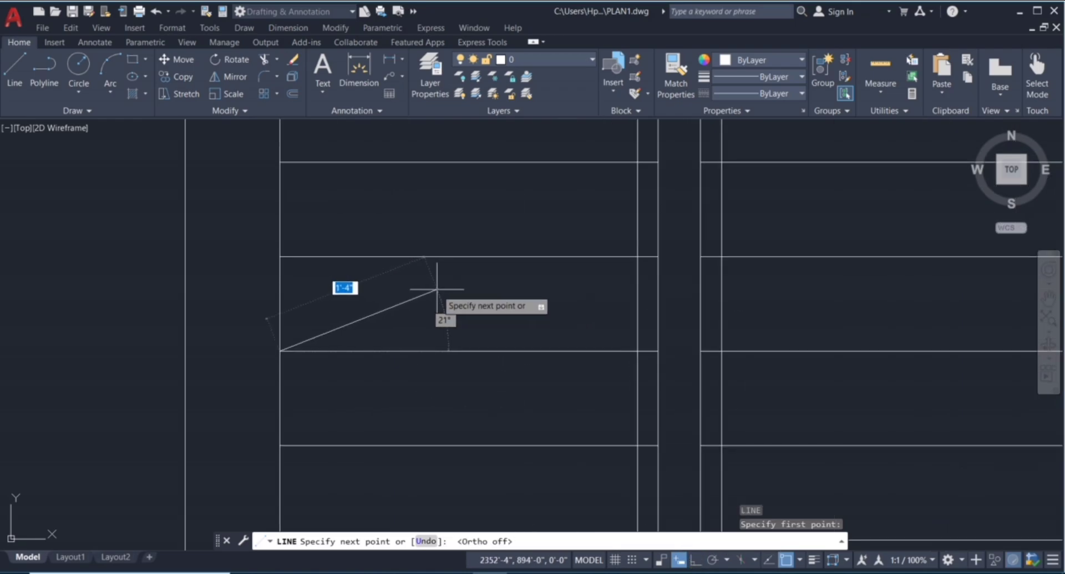
left_click(421, 291)
Step: Continue the break line with an N-shaped zigzag across the fourth tread, then slope it up to the central rail's outer line at the third tread
scroll(425, 300, "down", 2)
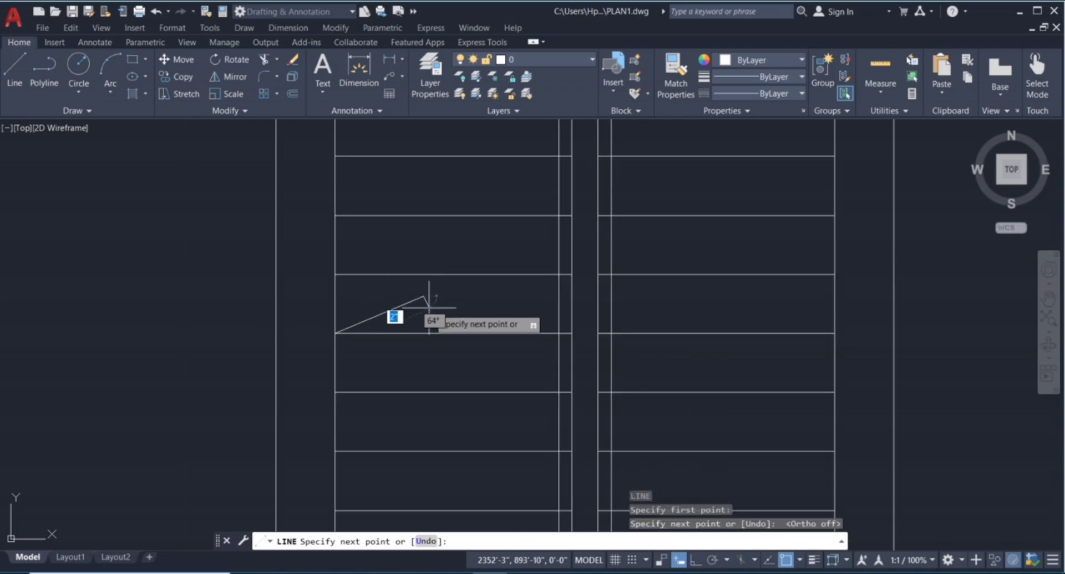
left_click(696, 560)
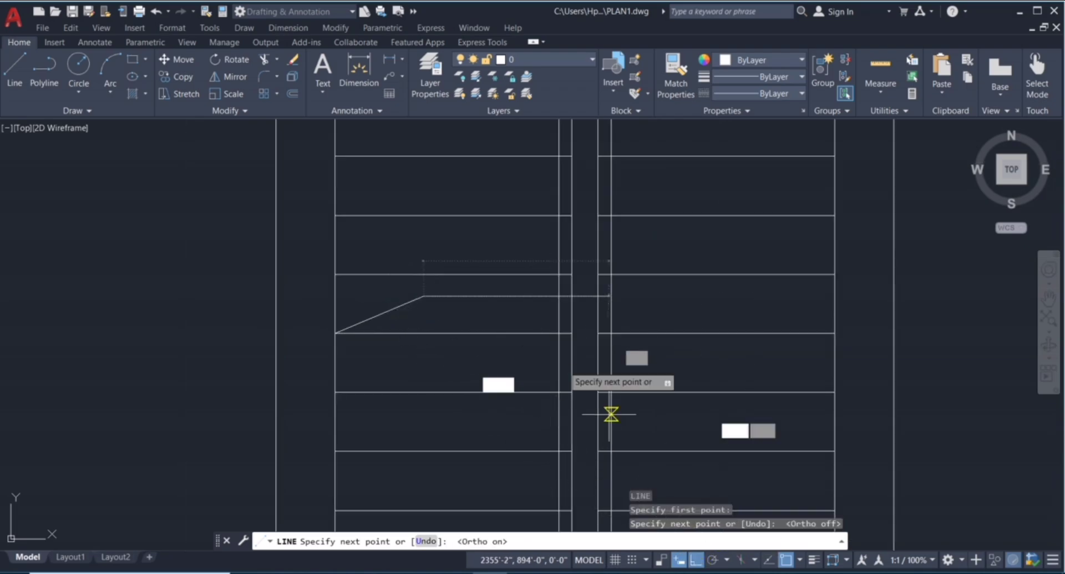
left_click(447, 253)
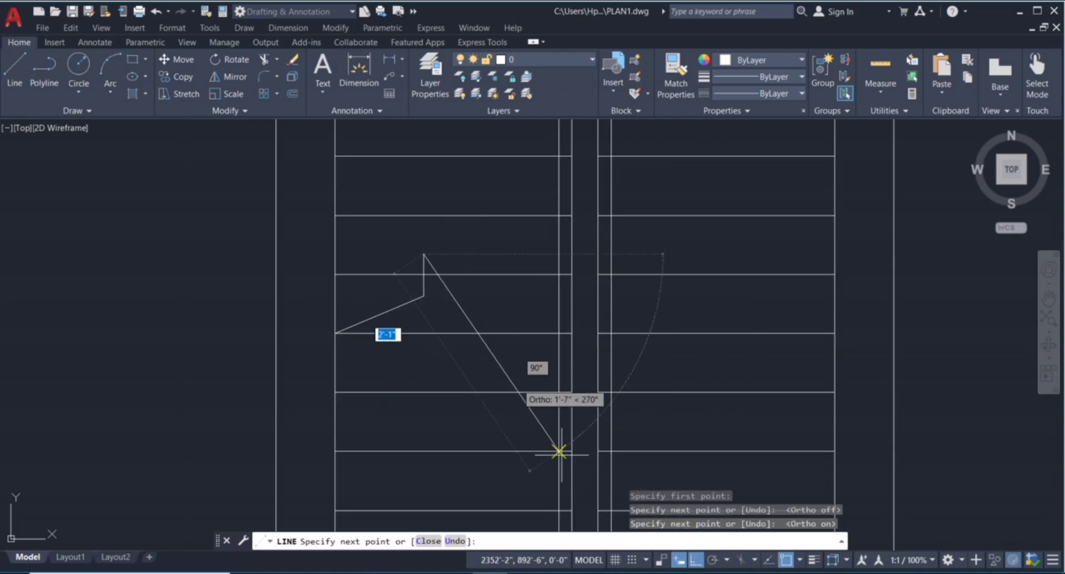
left_click(692, 562)
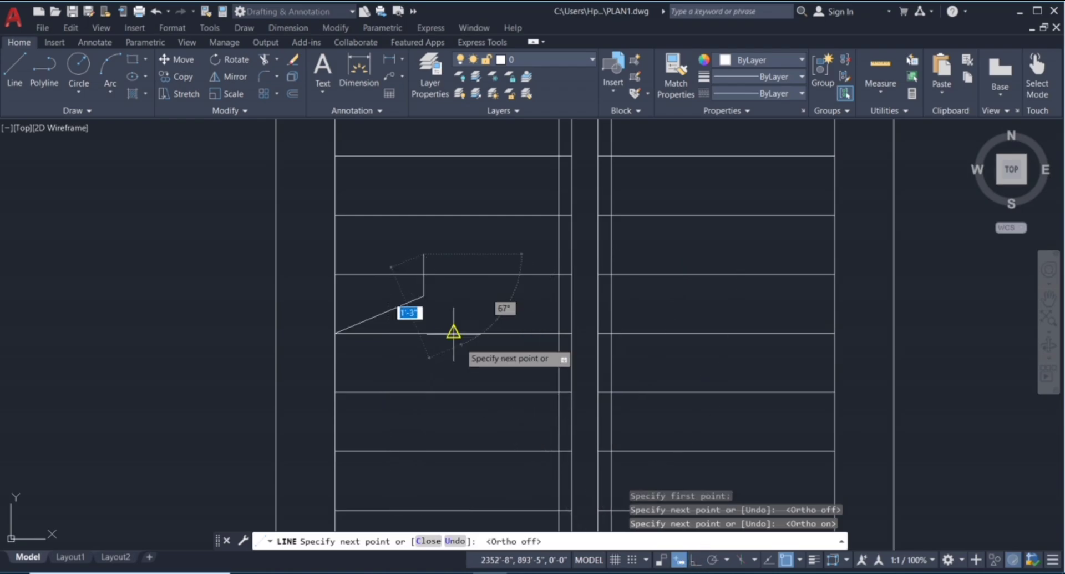
scroll(452, 297, "up", 2)
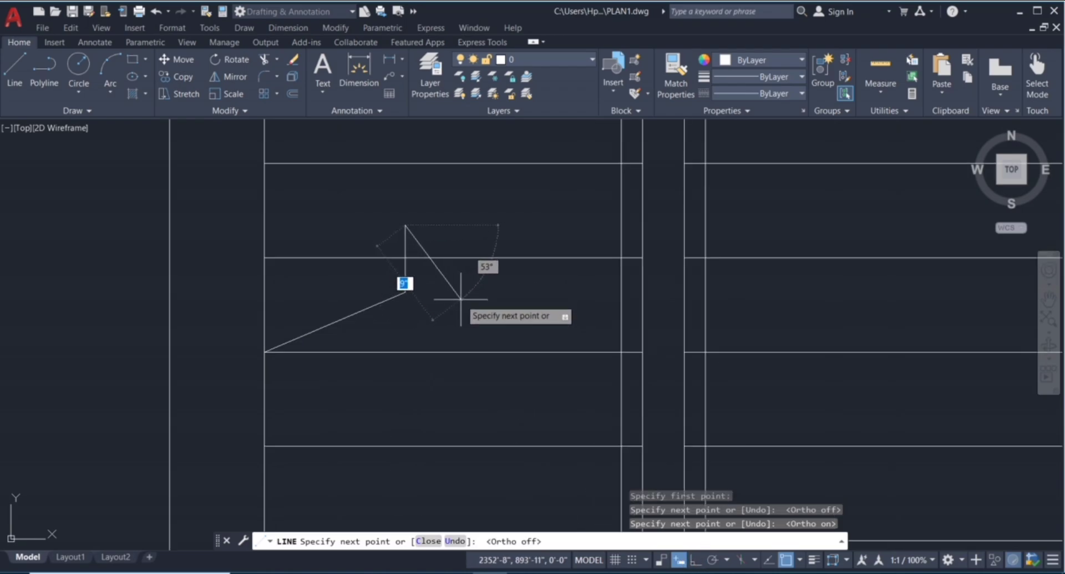
left_click(451, 284)
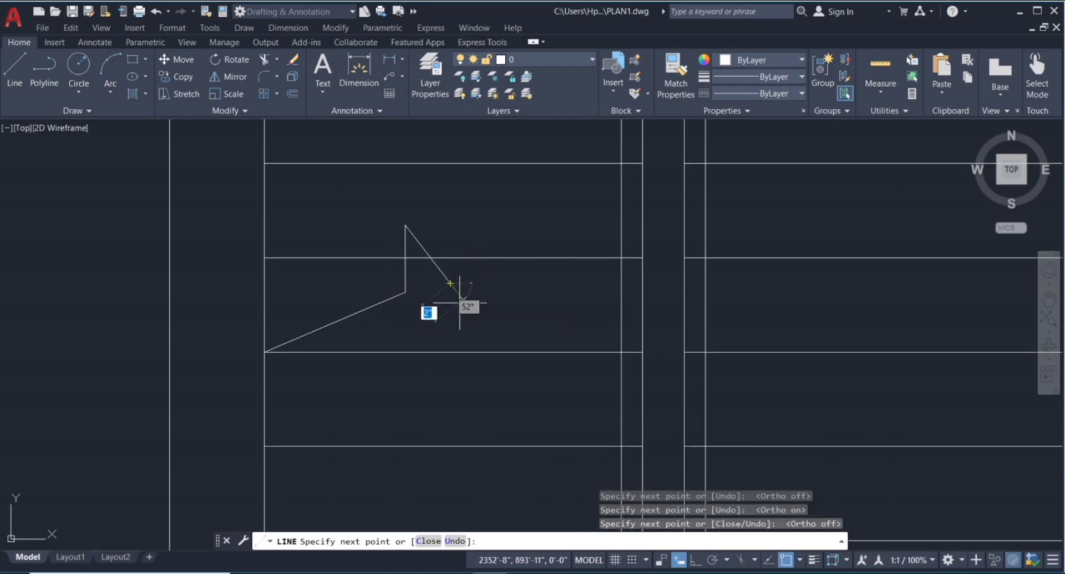
left_click(695, 561)
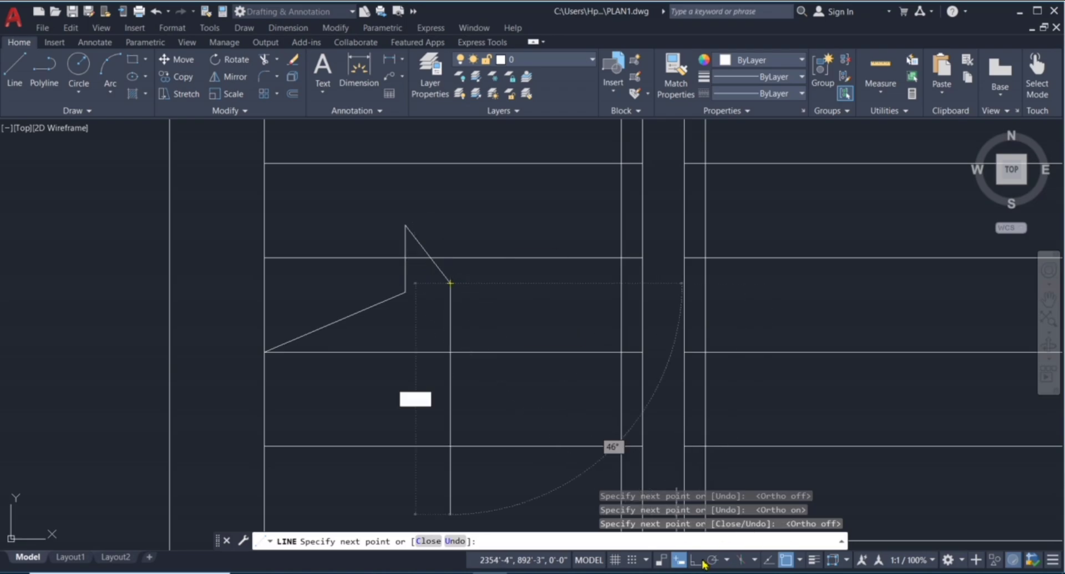
left_click(479, 234)
key("F8")
left_click(630, 231)
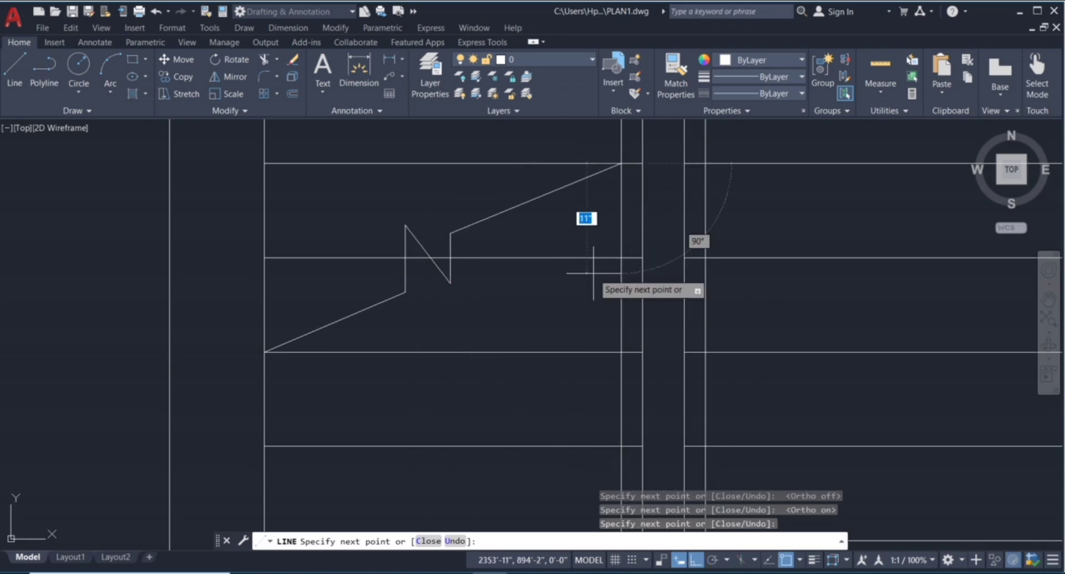
key("Escape")
key("Escape")
key("Escape")
Step: Join all the break line's segments into a single object
scroll(611, 272, "down", 4)
scroll(571, 289, "up", 5)
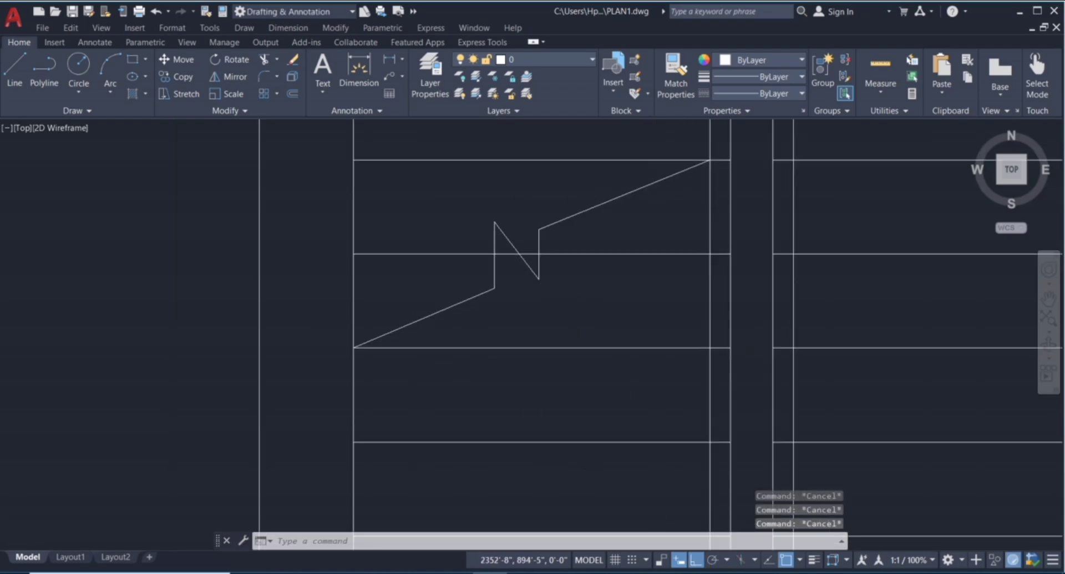
left_click(567, 232)
left_click(462, 199)
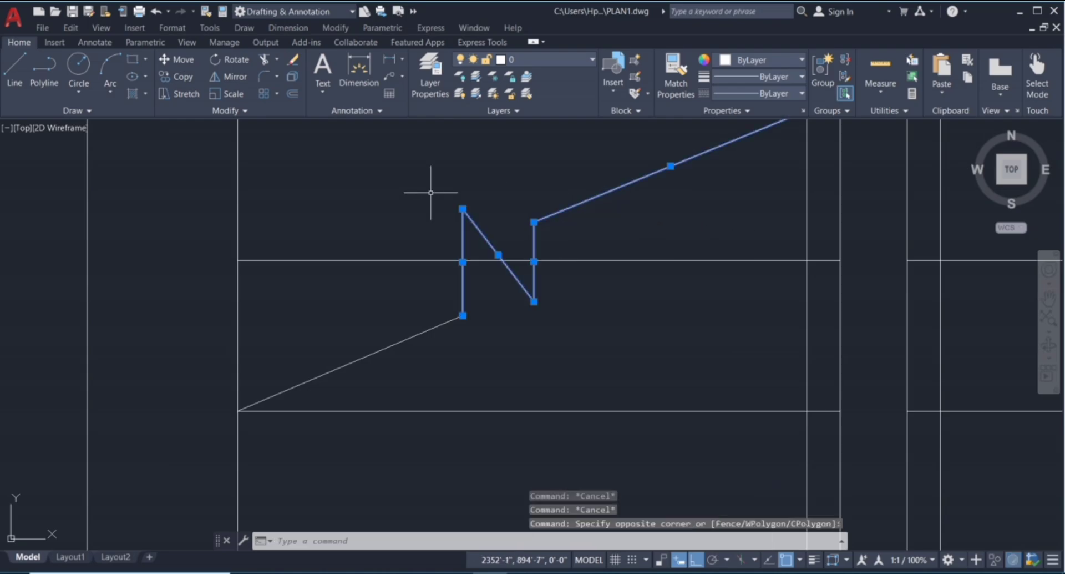
left_click(459, 347)
left_click(435, 307)
scroll(528, 360, "down", 5)
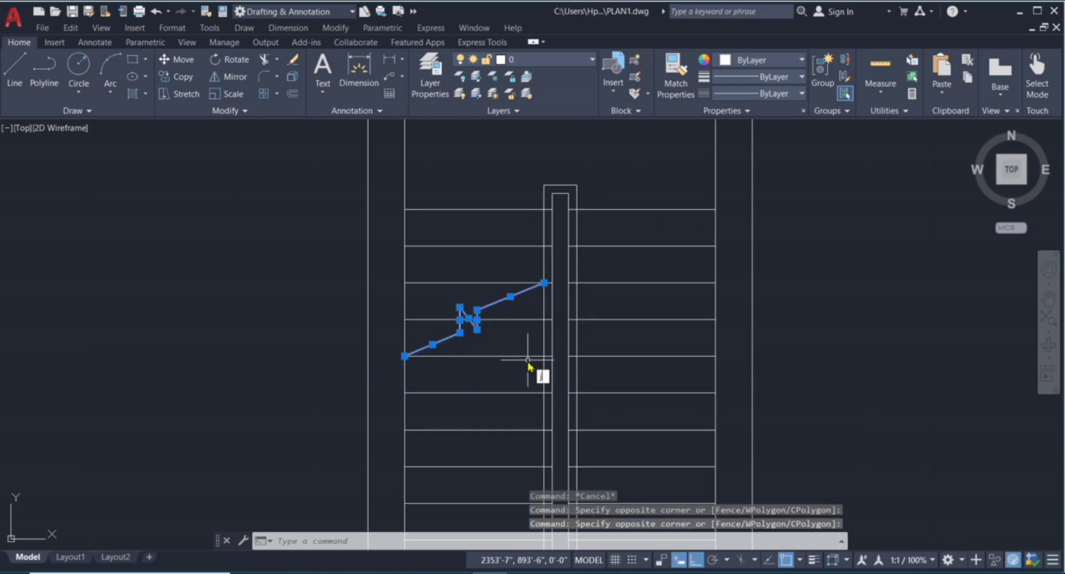
type("j")
key("Return")
Step: Offset the joined break line 1" to its upper side
type("o")
key("Return")
type("1")
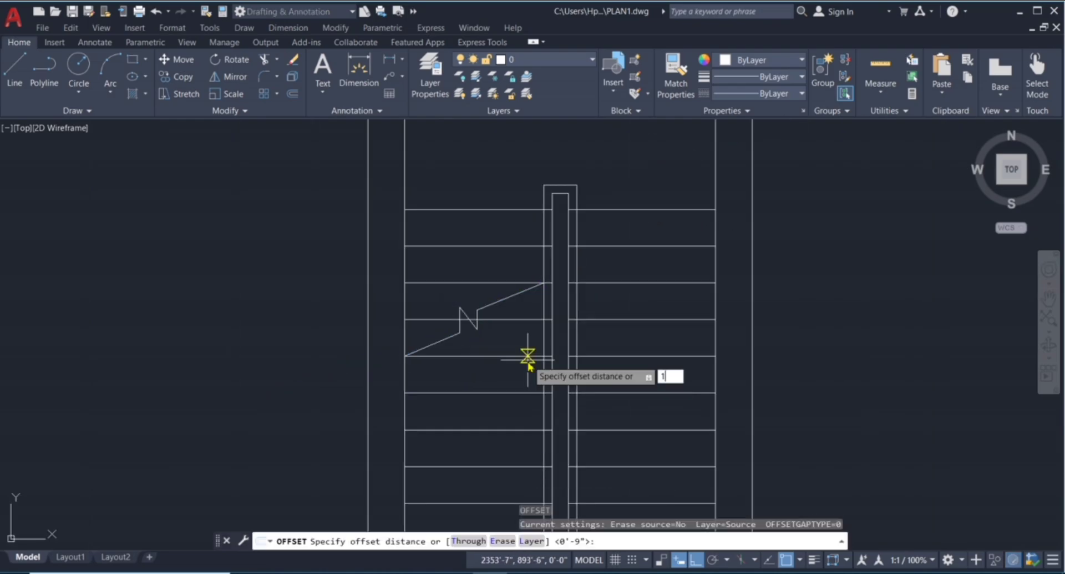
type("\"")
key("Return")
scroll(504, 318, "up", 4)
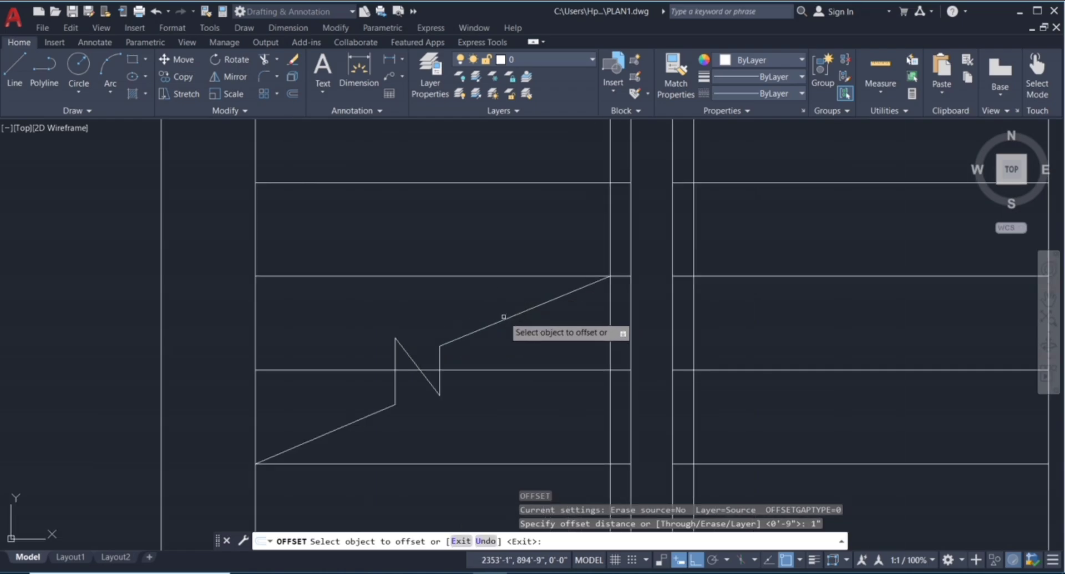
left_click(504, 320)
left_click(513, 314)
scroll(502, 355, "down", 4)
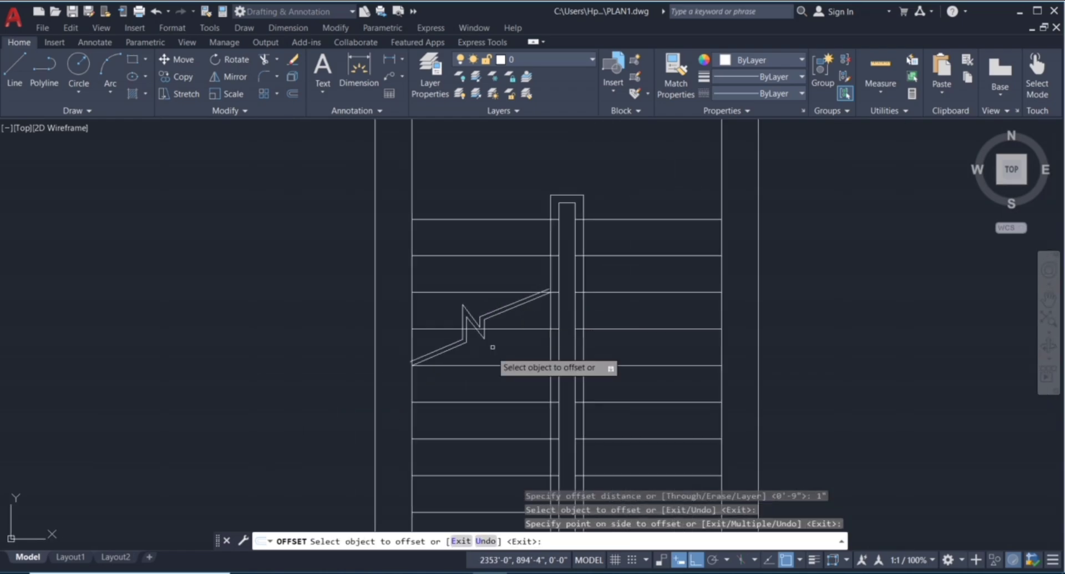
key("Escape")
key("Escape")
key("Escape")
scroll(472, 356, "down", 1)
scroll(449, 325, "up", 3)
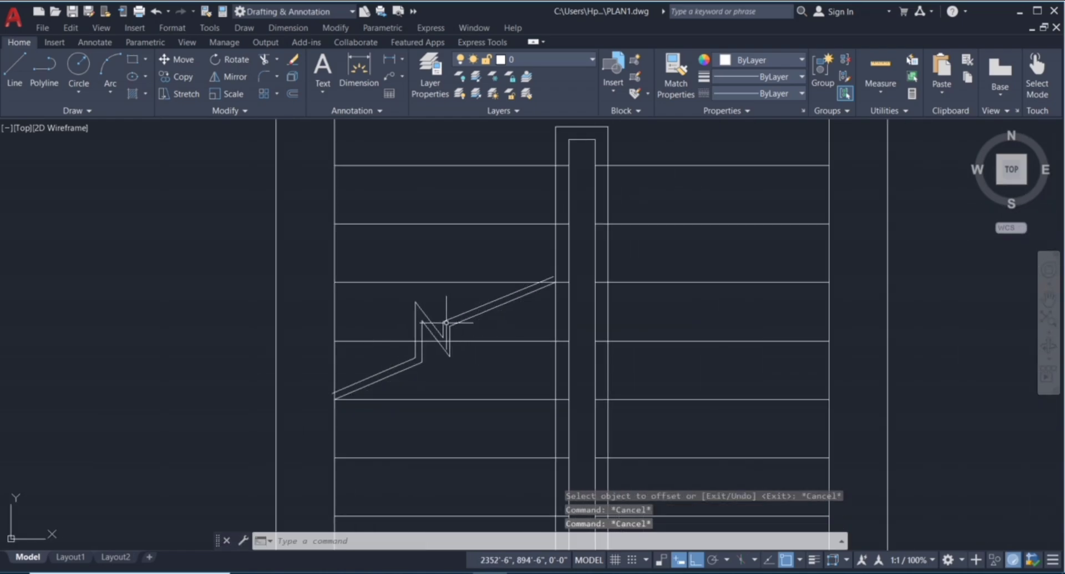
scroll(439, 304, "down", 2)
left_click(465, 410)
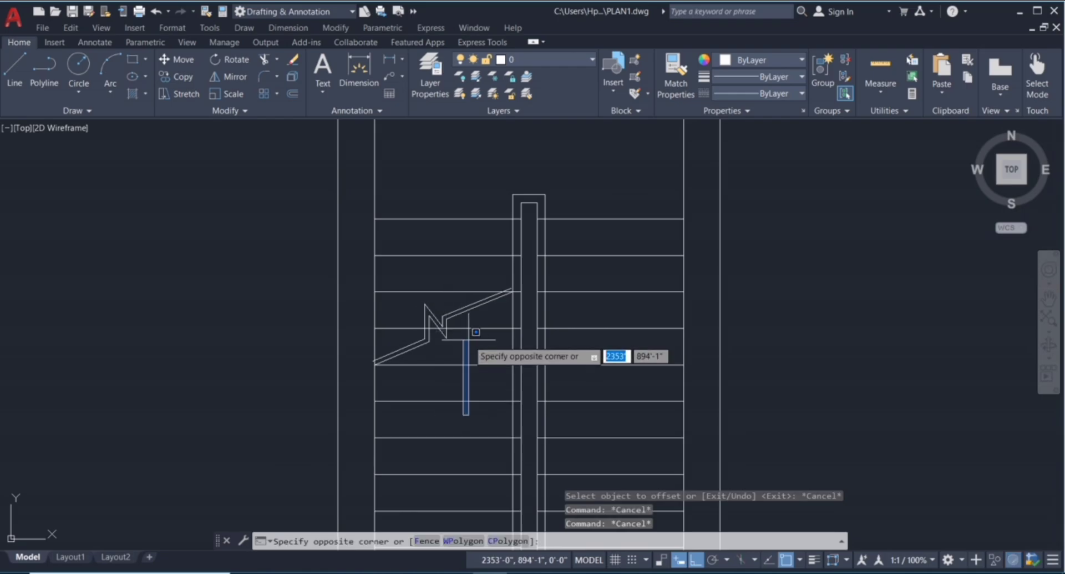
left_click(463, 370)
left_click(615, 174)
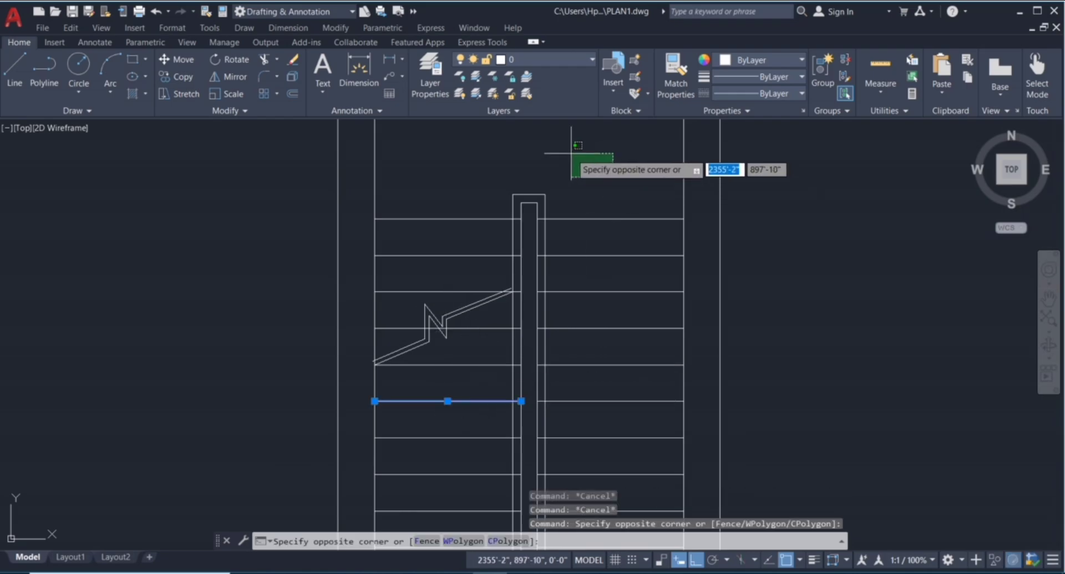
left_click(588, 167)
left_click(604, 186)
left_click(569, 147)
key("Escape")
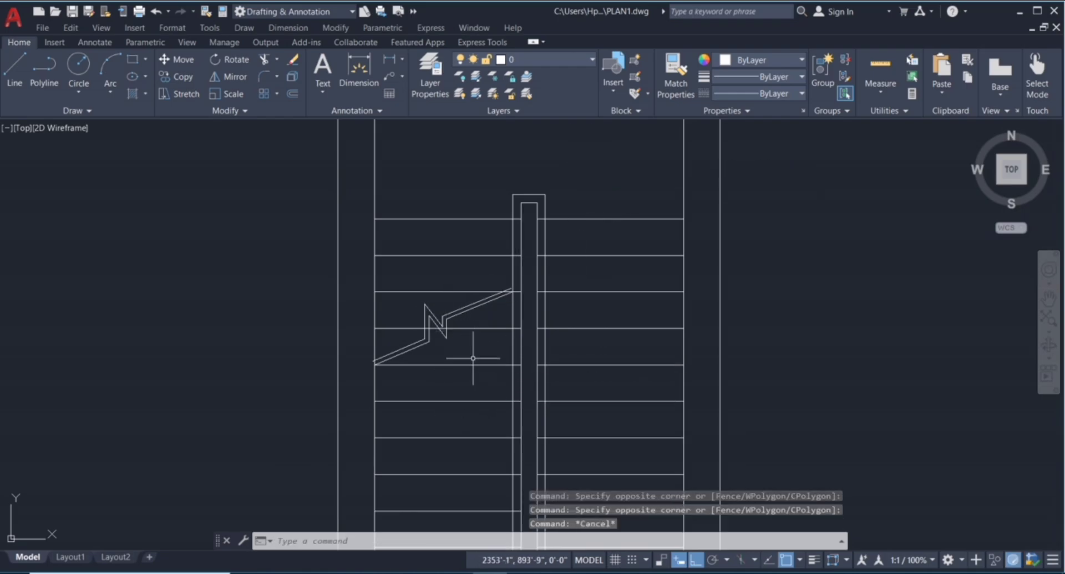
Step: Trim the offset break line's ends where they extend above the third tread and beyond the left wall's inner face
scroll(459, 296, "up", 4)
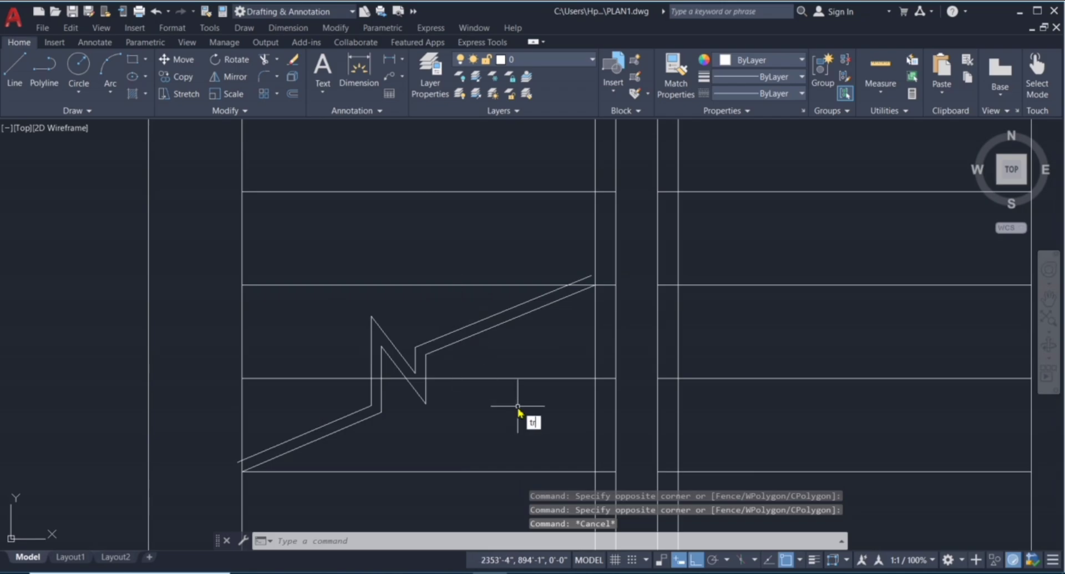
key("Return")
scroll(589, 274, "up", 4)
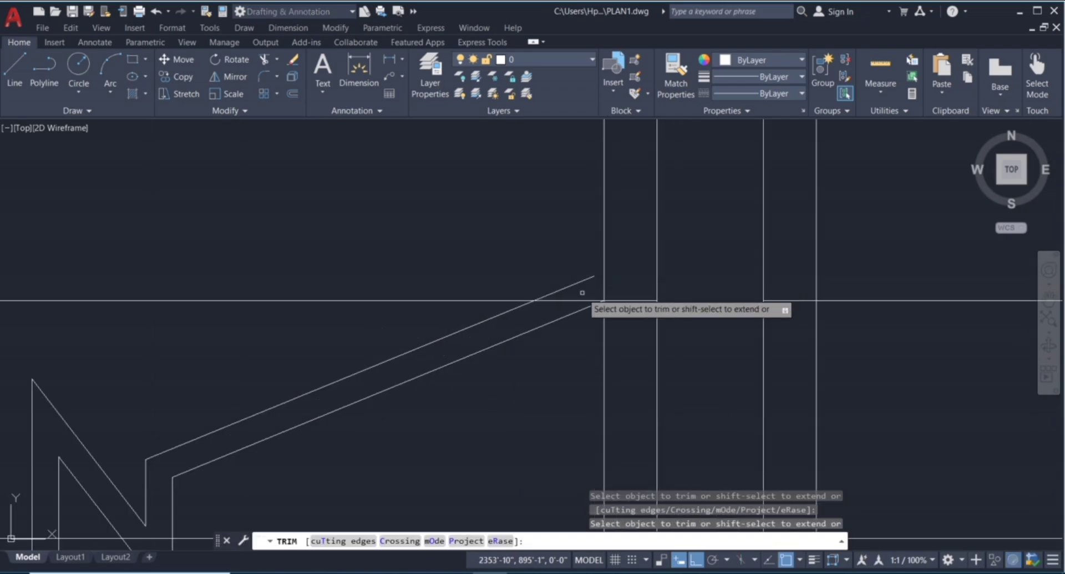
left_click(581, 293)
left_click(573, 277)
scroll(596, 274, "down", 6)
scroll(371, 393, "up", 3)
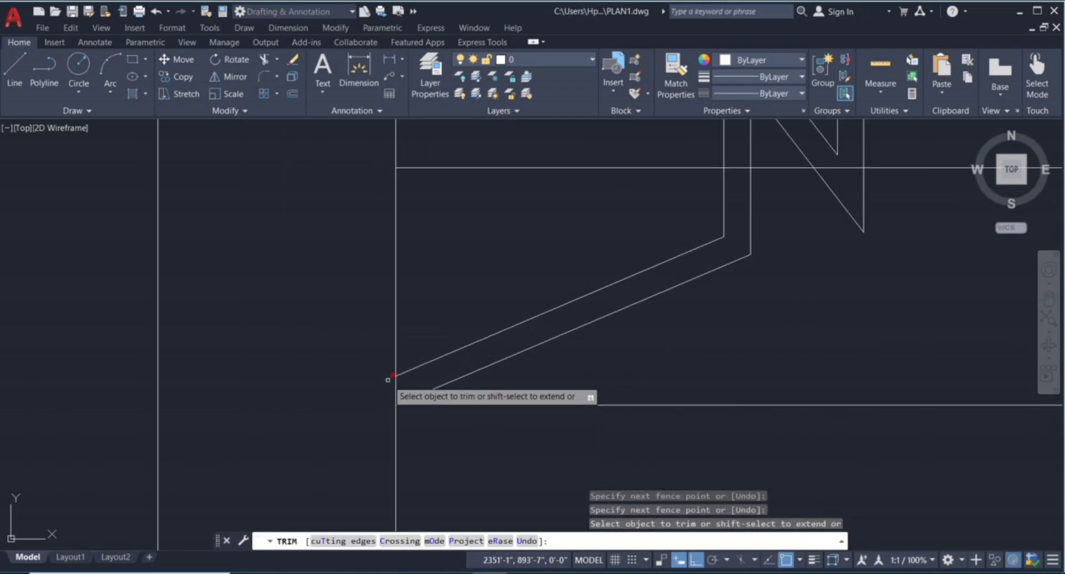
left_click(389, 379)
Step: Trim the fourth tread's pieces lying within the zigzag of the double break line
scroll(446, 384, "down", 2)
scroll(571, 290, "up", 2)
left_click(536, 319)
left_click(537, 308)
left_click(653, 310)
left_click(650, 323)
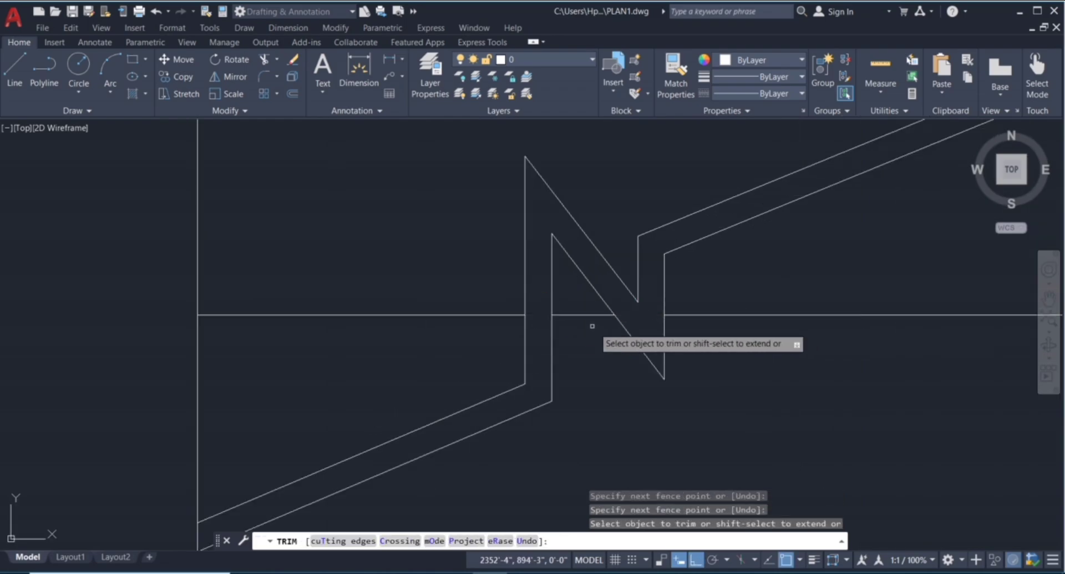
left_click(591, 325)
left_click(585, 309)
scroll(572, 317, "down", 5)
key("Escape")
key("Escape")
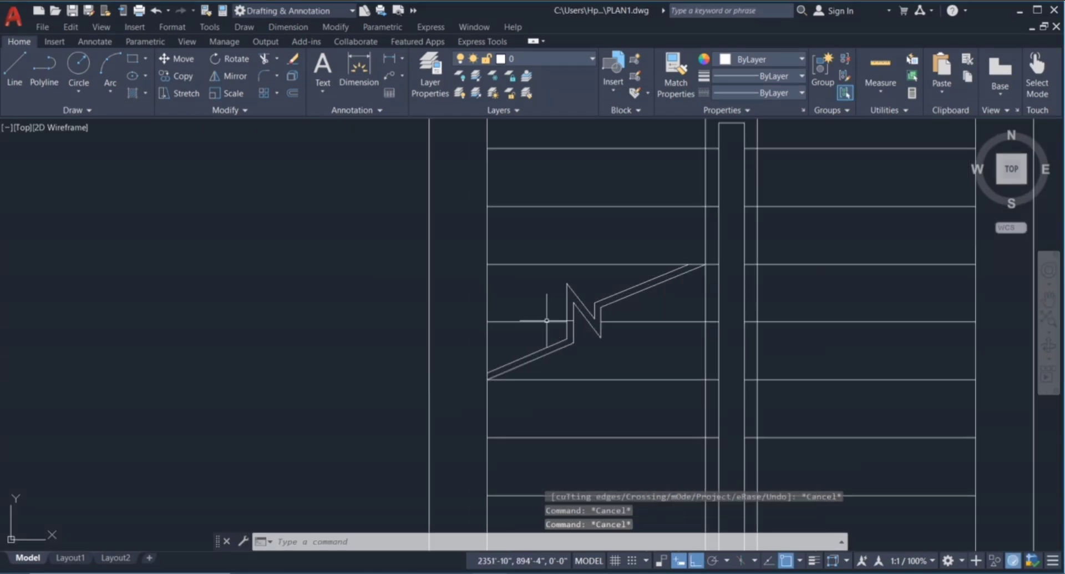
Step: Assign the DASHED2 linetype to the left flight's three upper treads and all treads of the right flight
left_click(549, 295)
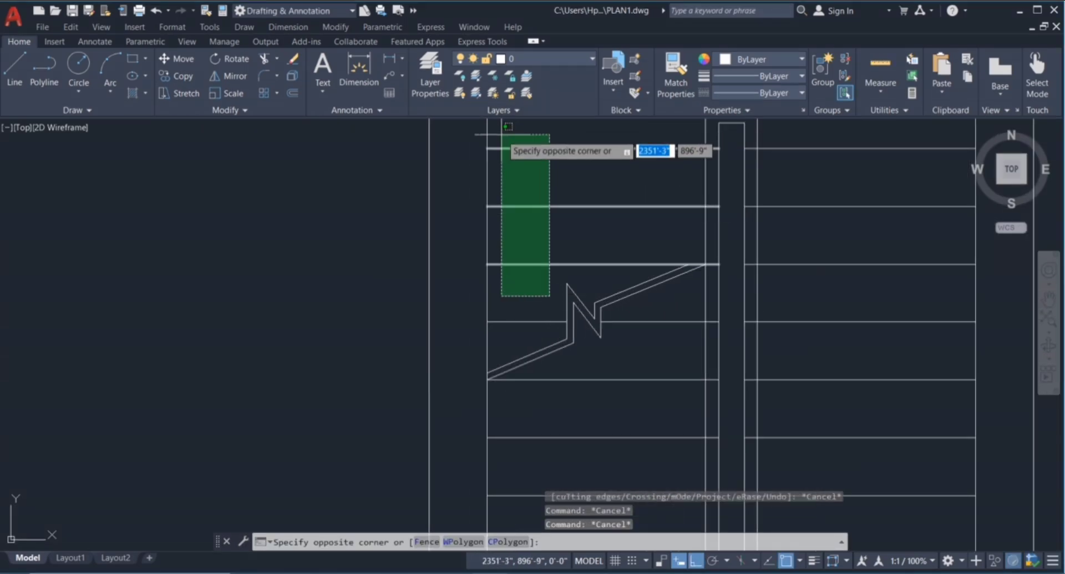
left_click(500, 140)
scroll(499, 229, "down", 2)
left_click(708, 165)
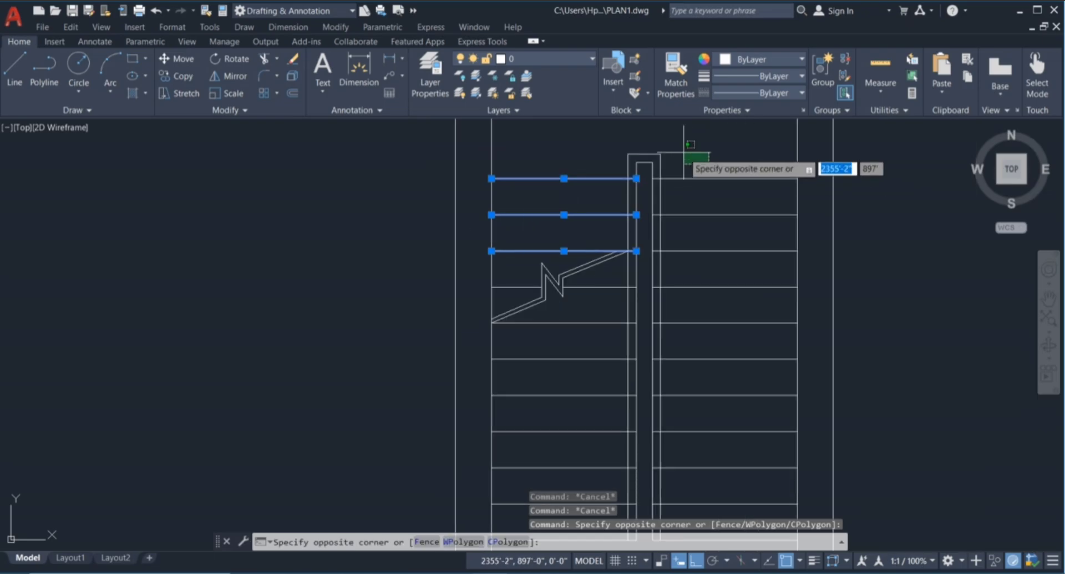
scroll(686, 157, "down", 4)
left_click(683, 312)
scroll(744, 206, "up", 2)
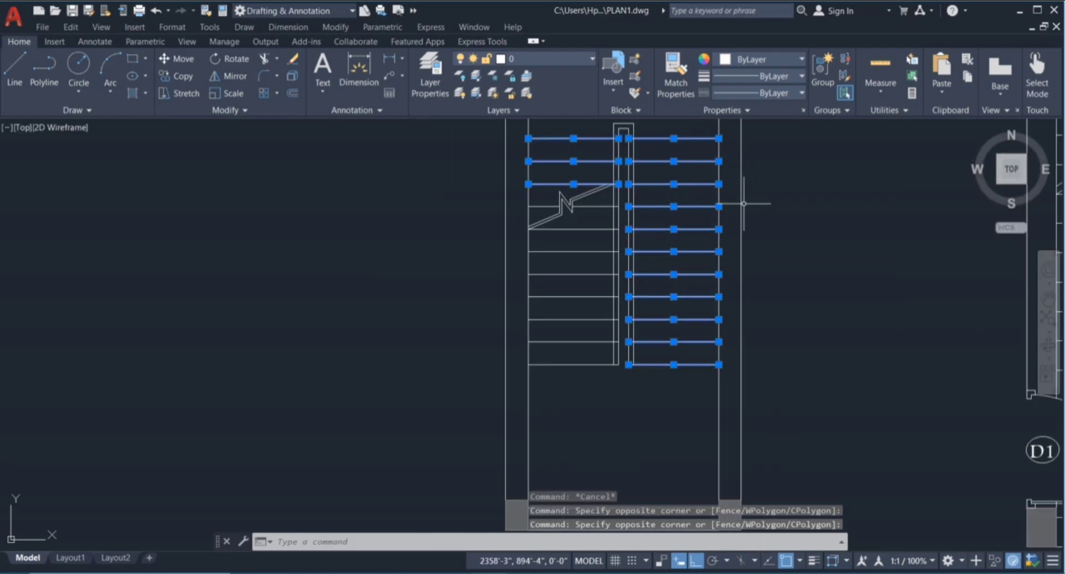
left_click(788, 93)
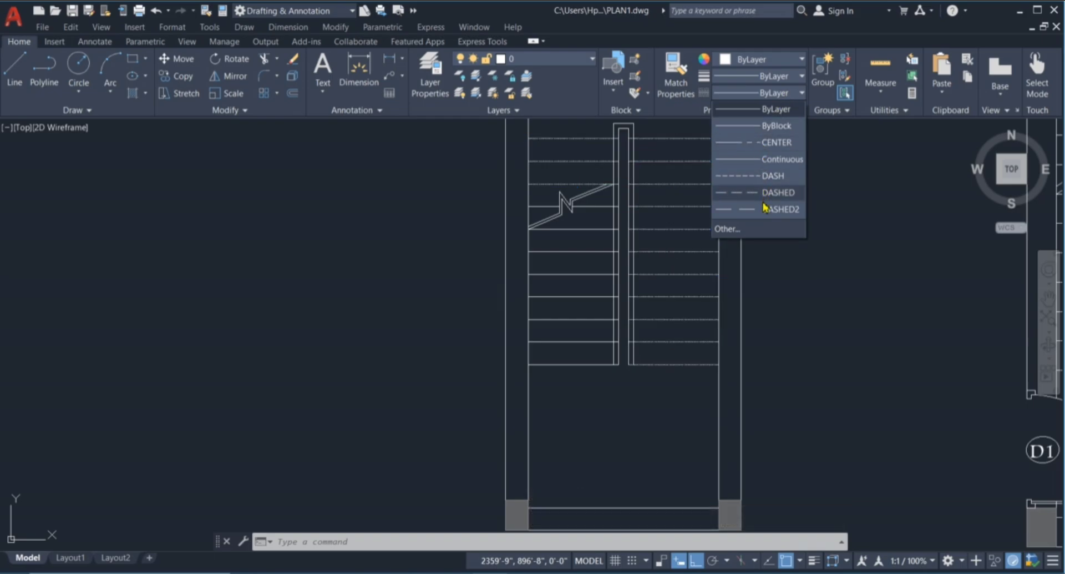
left_click(764, 210)
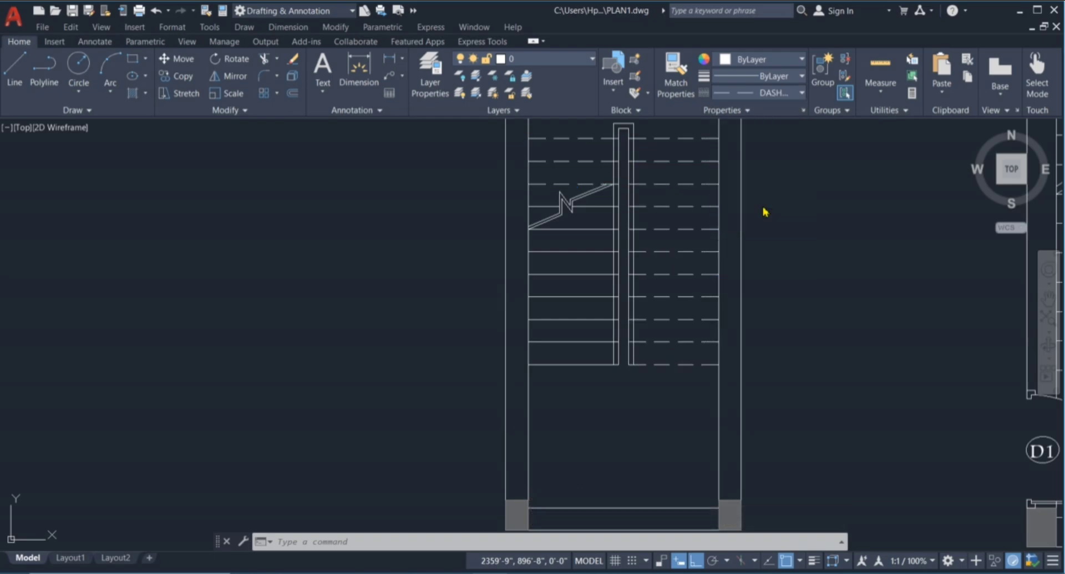
Step: Check the linetype scale of the selected dashed treads in their properties, leaving it as it is, and clear the selection
scroll(597, 304, "down", 2)
scroll(672, 202, "up", 5)
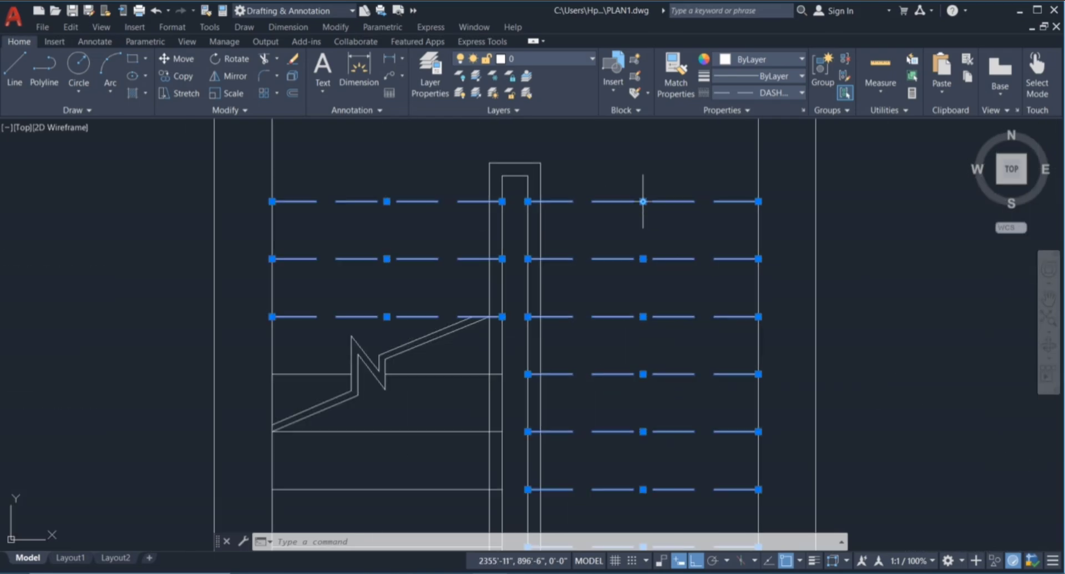
scroll(601, 204, "up", 4)
scroll(511, 257, "down", 2)
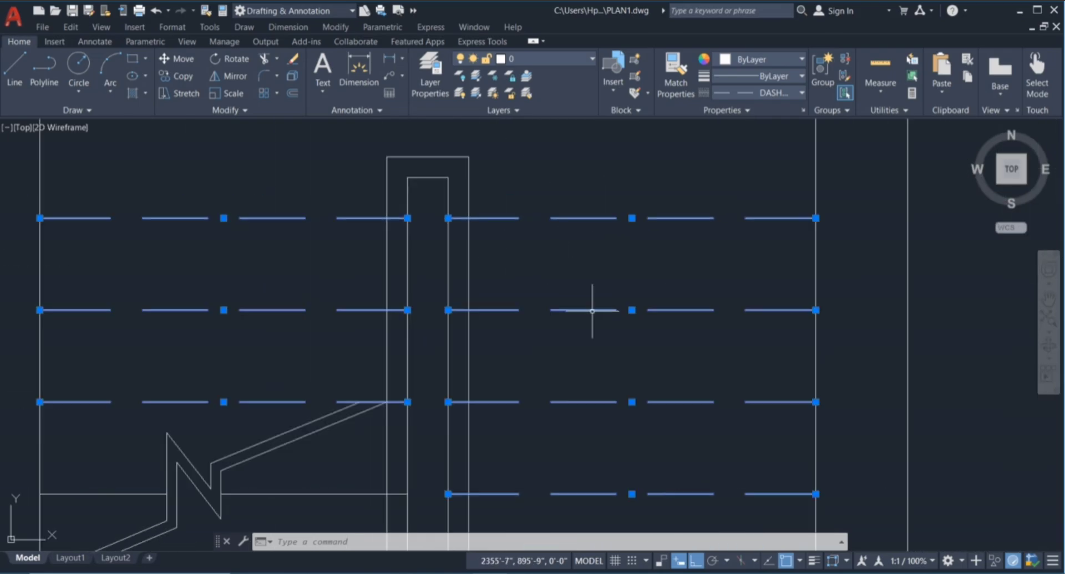
key("Return")
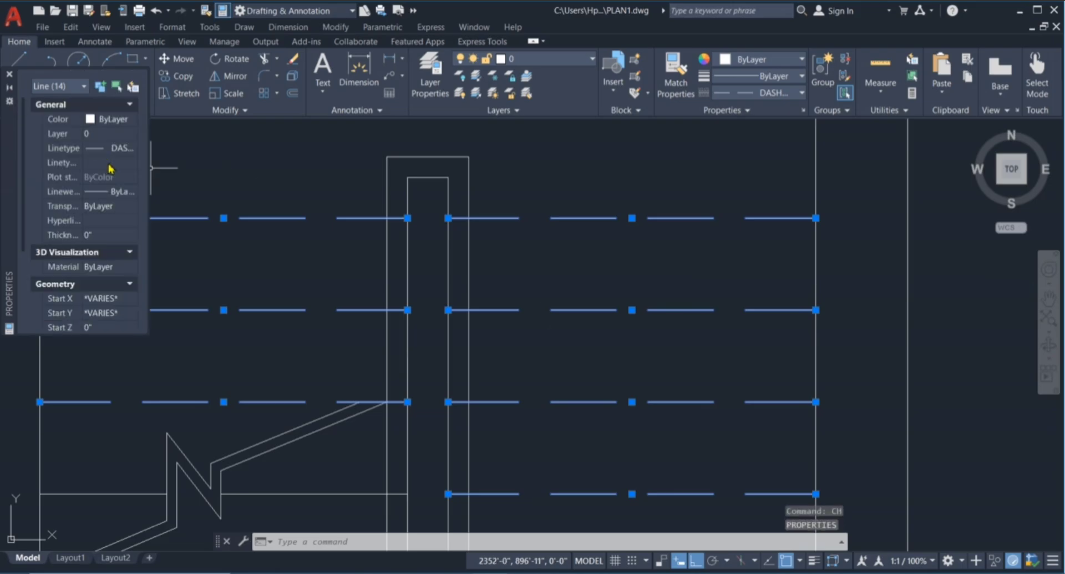
left_click(109, 164)
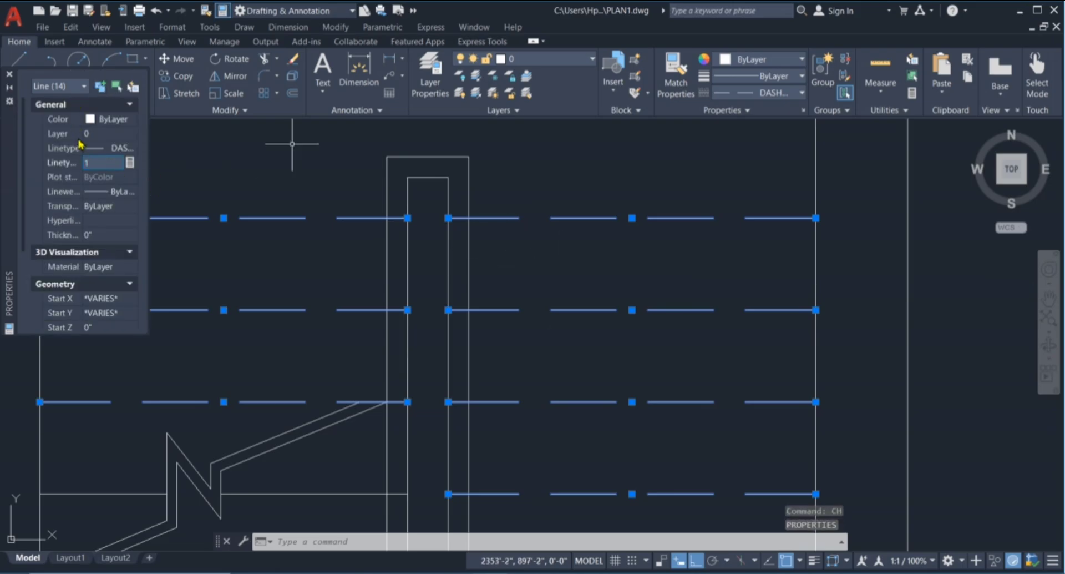
left_click(9, 74)
scroll(597, 247, "down", 4)
scroll(597, 247, "down", 3)
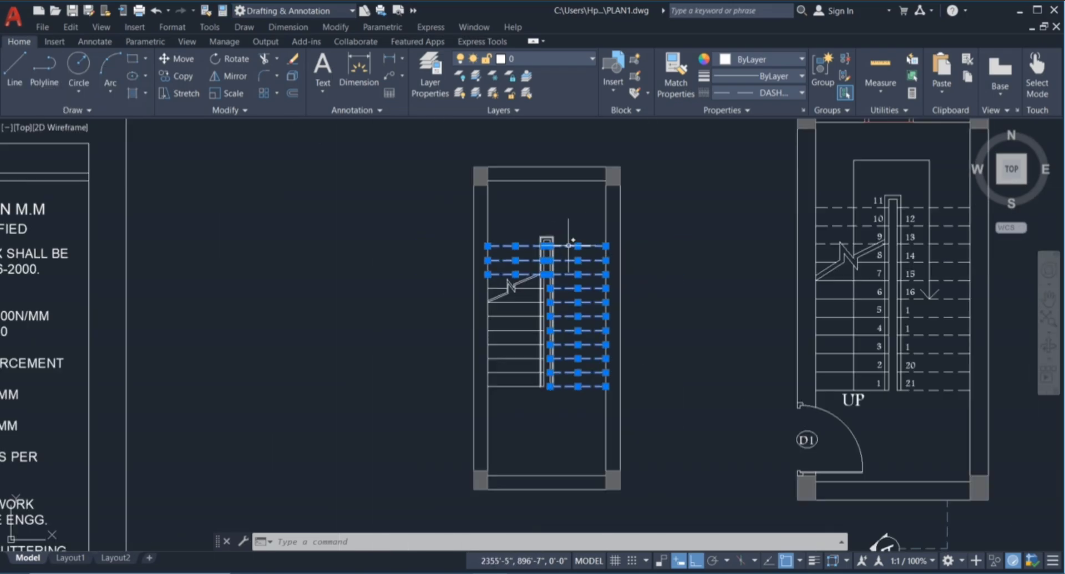
key("Escape")
key("Escape")
key("Escape")
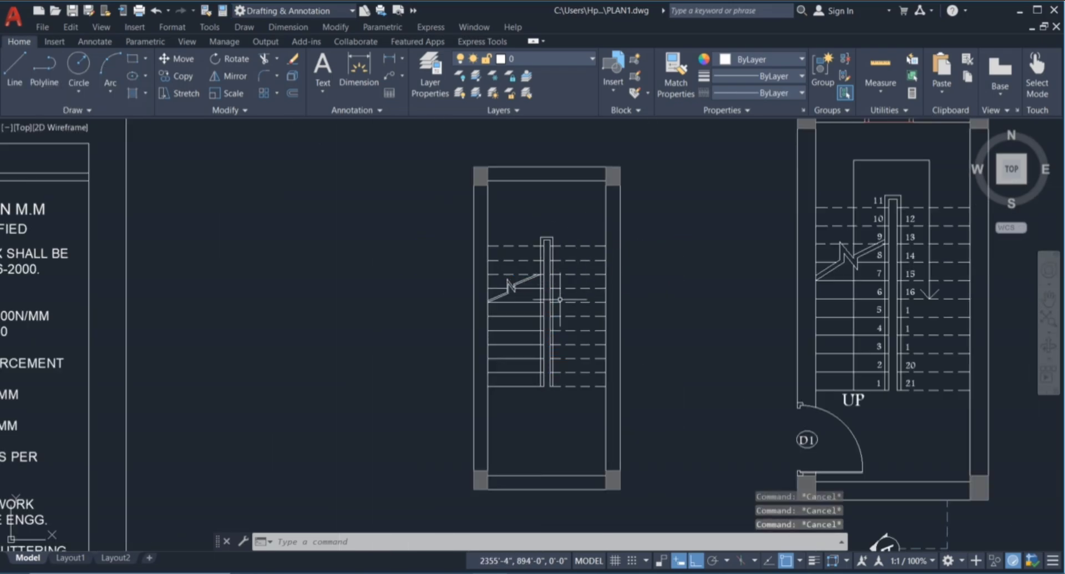
scroll(532, 388, "up", 2)
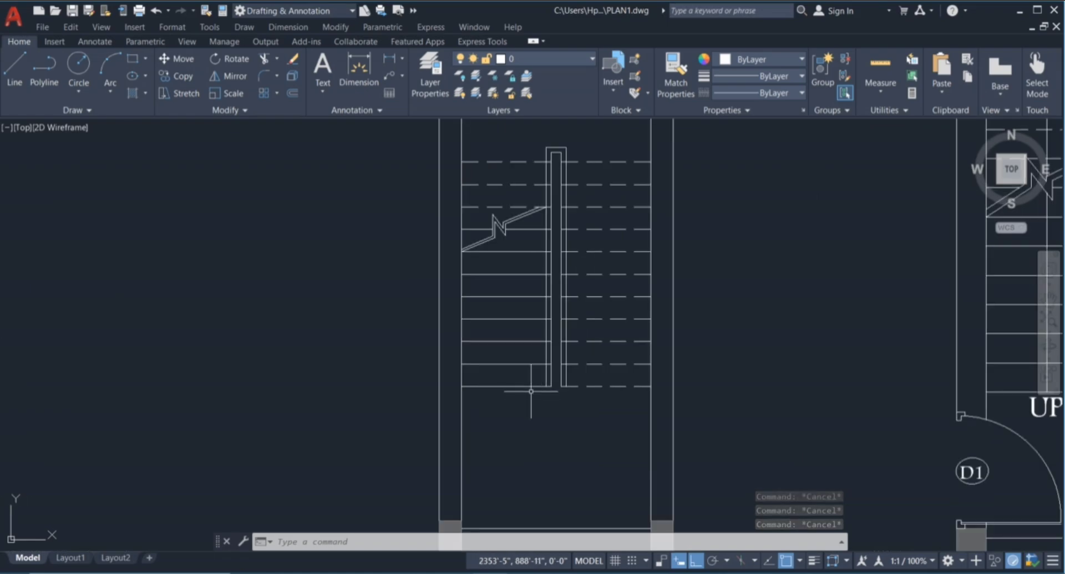
left_click(510, 443)
scroll(508, 388, "down", 2)
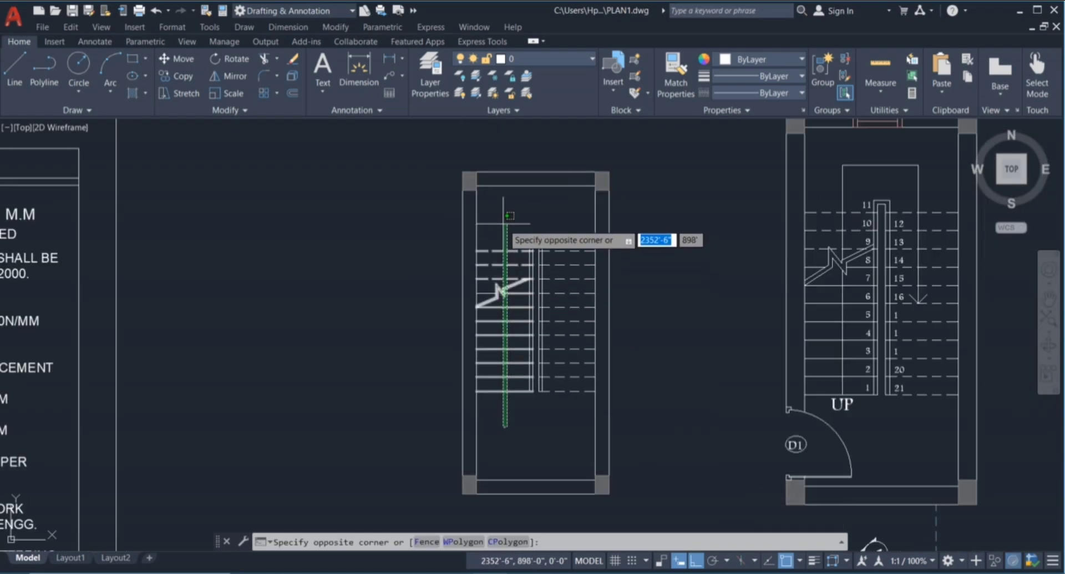
left_click(495, 407)
left_click(516, 216)
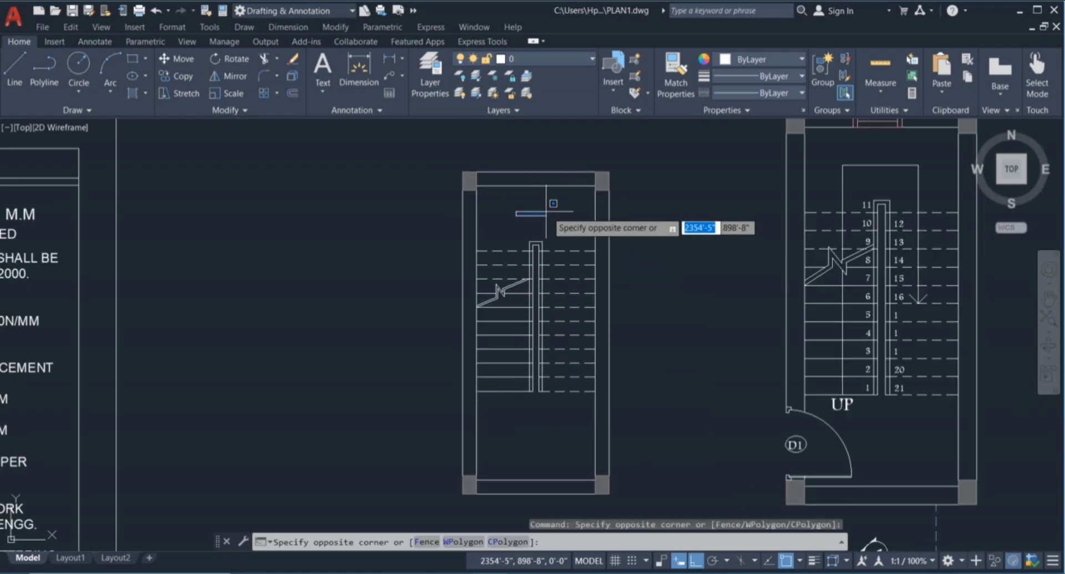
left_click(552, 206)
left_click(563, 210)
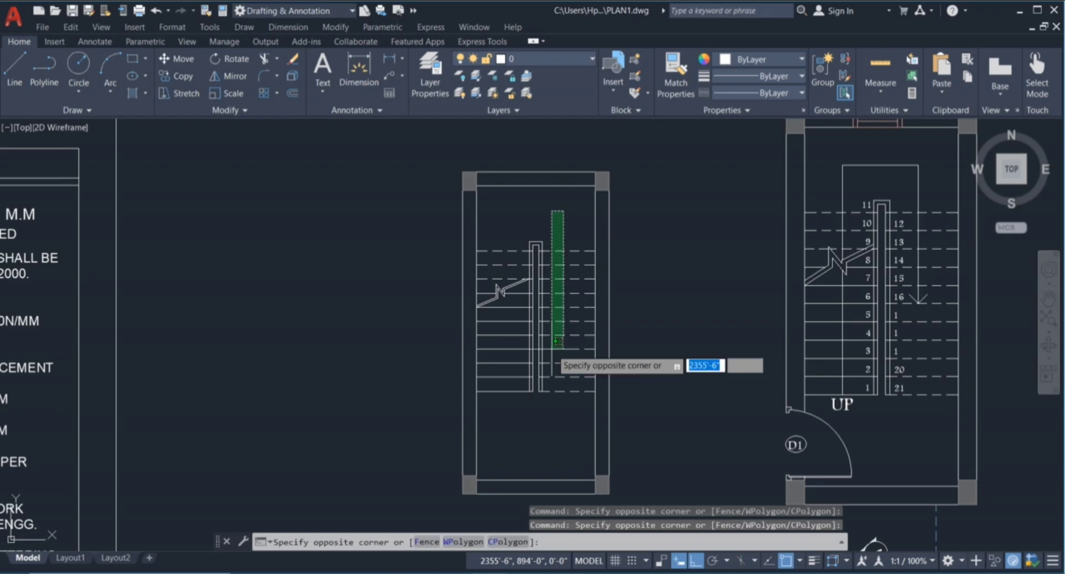
left_click(562, 229)
Step: Start the stair direction line at the midpoint of the left flight's lowest tread
type("l")
key("Return")
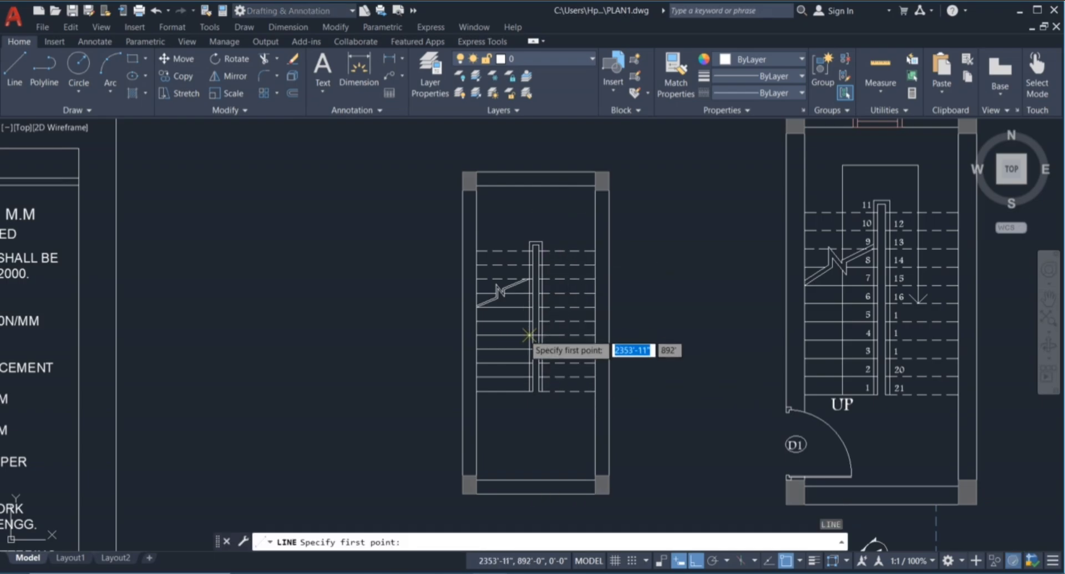
scroll(510, 362, "up", 2)
left_click(500, 408)
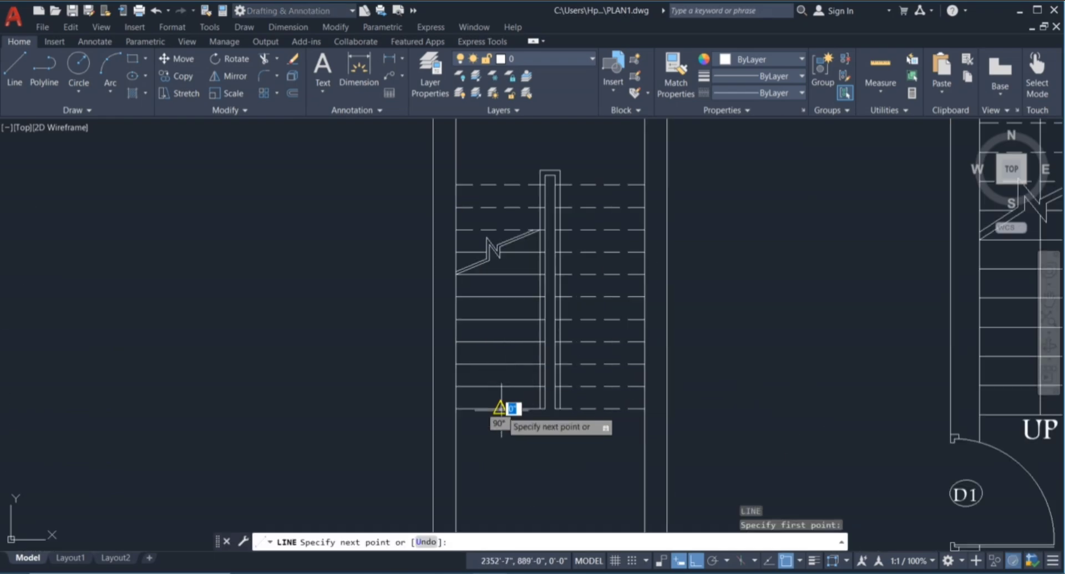
scroll(497, 187, "down", 2)
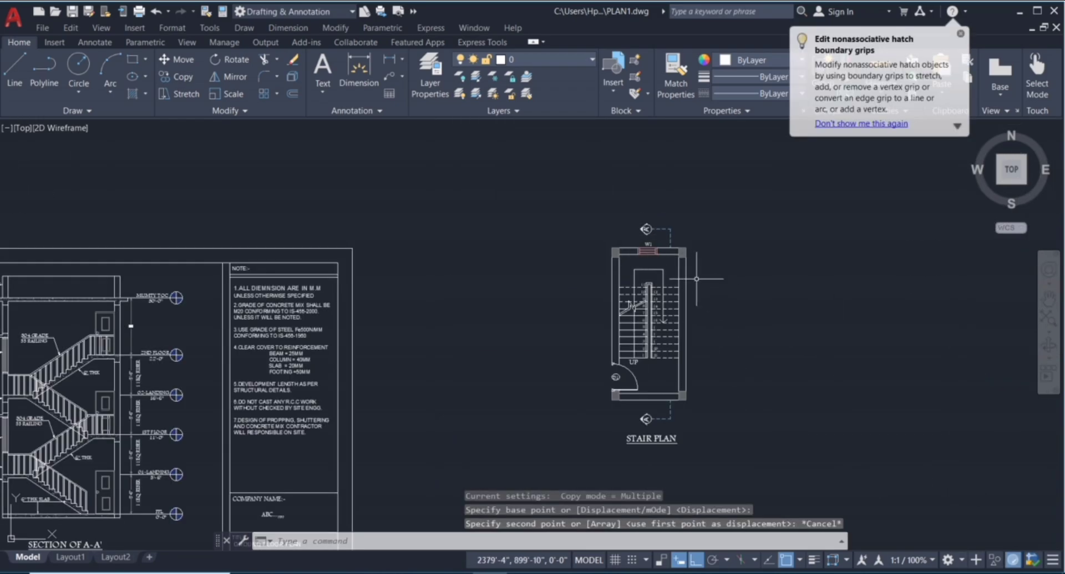
Step: Examine the detailed stair plan's door D1, window W1 and the direction line running from UP around the landing
key("Escape")
scroll(727, 281, "up", 2)
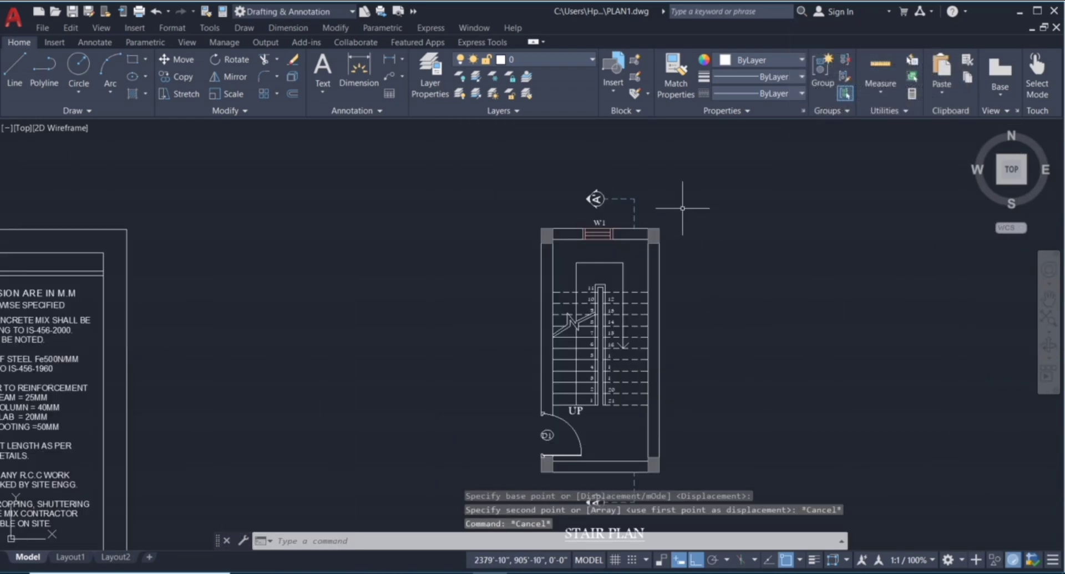
scroll(686, 209, "up", 2)
key("Escape")
scroll(605, 200, "down", 2)
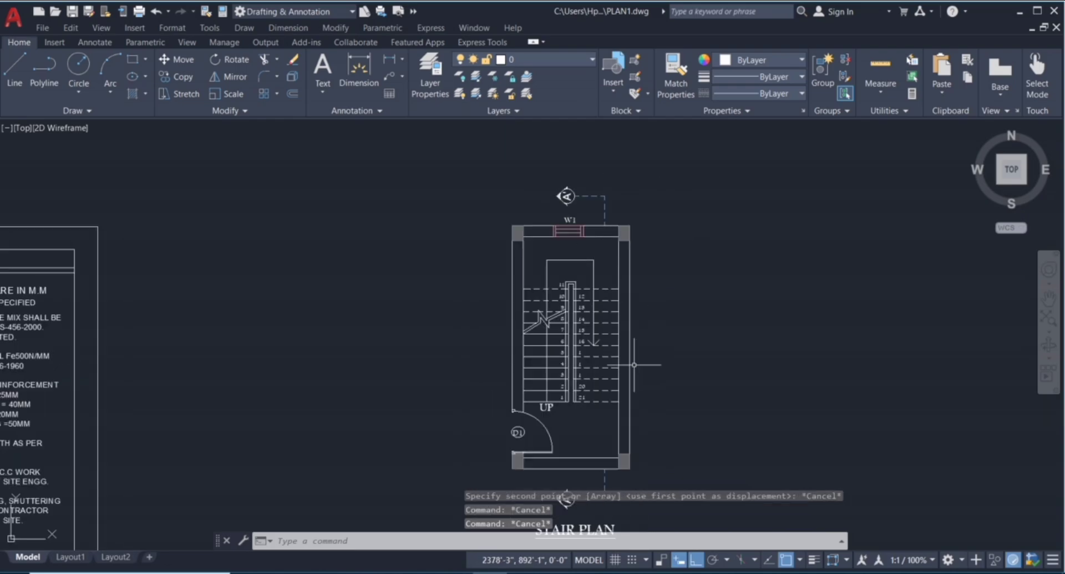
scroll(634, 364, "up", 2)
key("Escape")
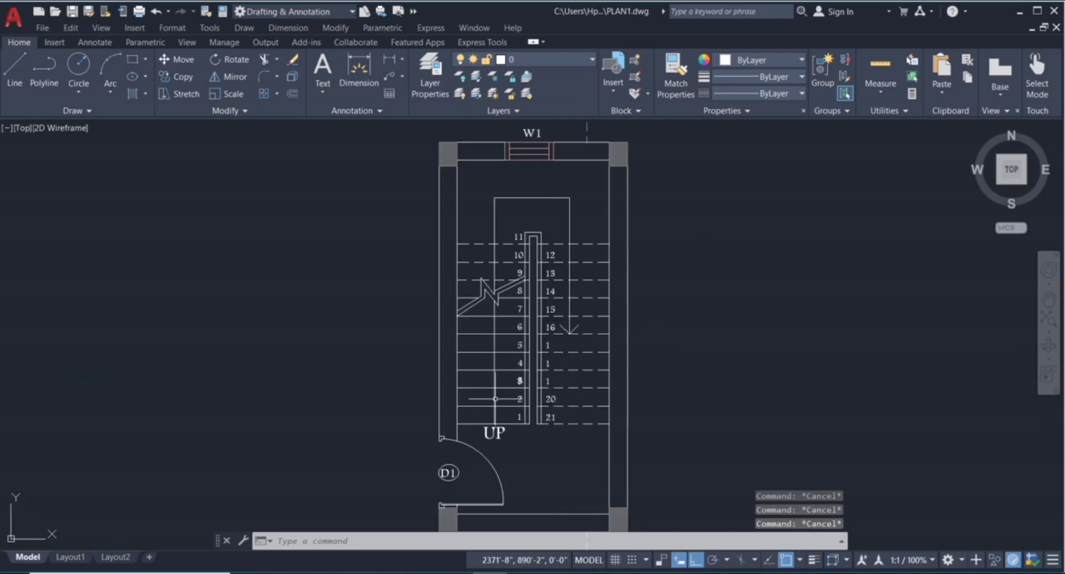
scroll(495, 399, "down", 2)
scroll(481, 449, "up", 4)
left_click(553, 428)
left_click(484, 456)
scroll(515, 429, "down", 2)
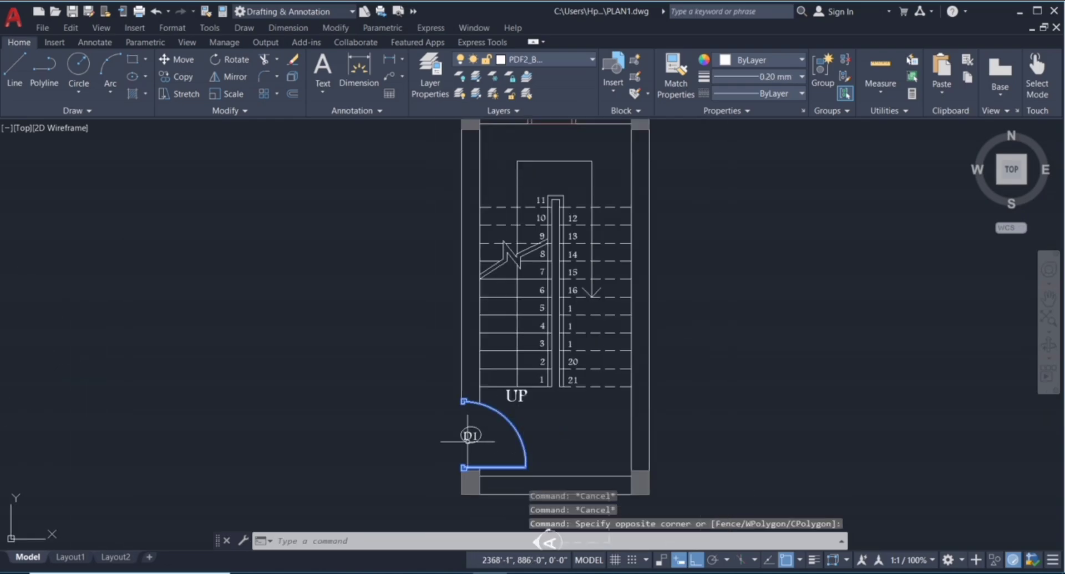
key("Escape")
key("Escape")
key("Escape")
left_click(443, 422)
key("Escape")
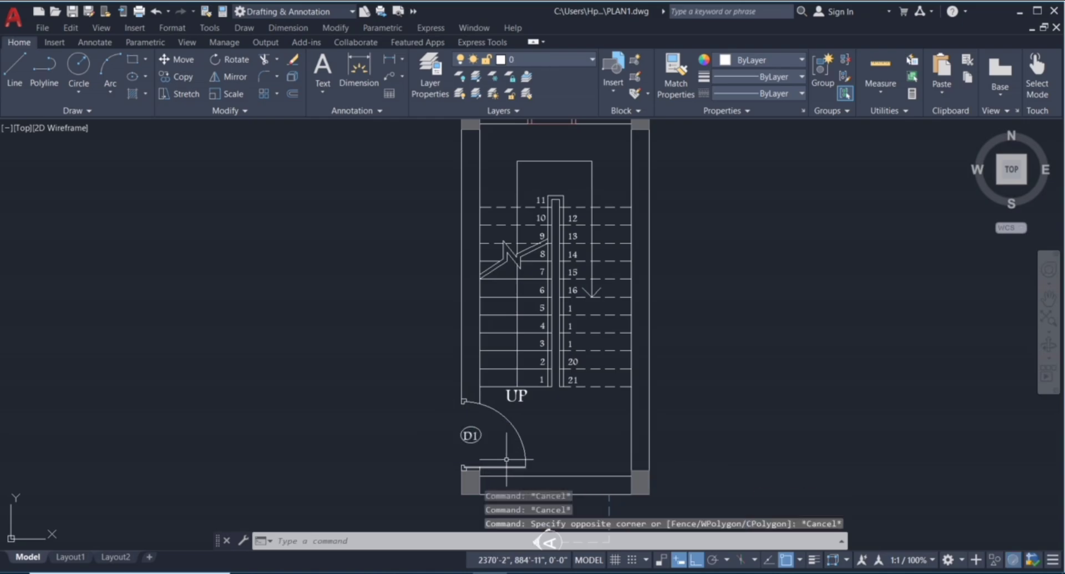
scroll(524, 399, "down", 2)
scroll(516, 388, "up", 2)
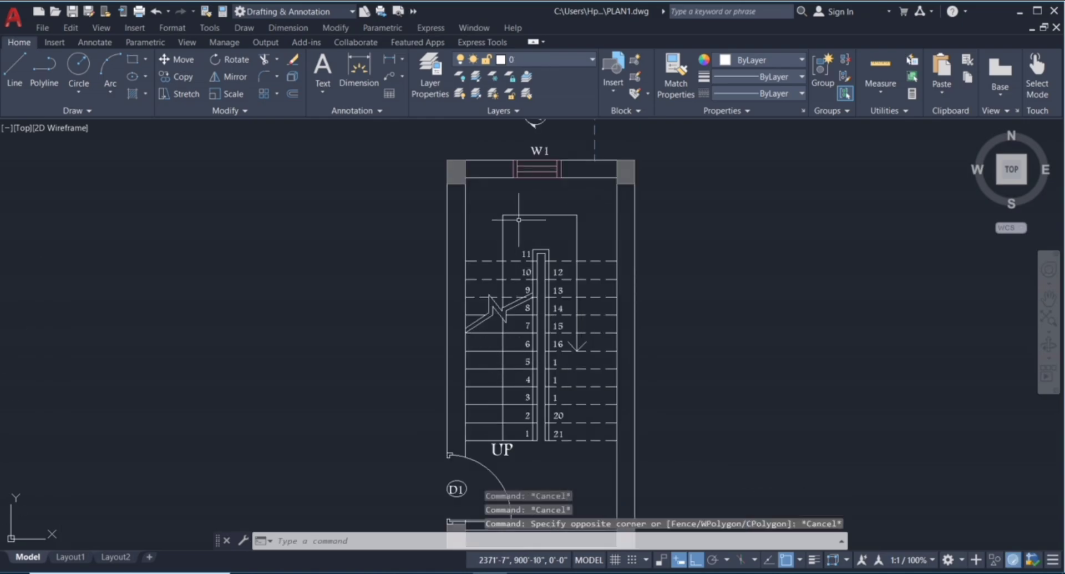
scroll(561, 336, "up", 2)
scroll(563, 341, "down", 2)
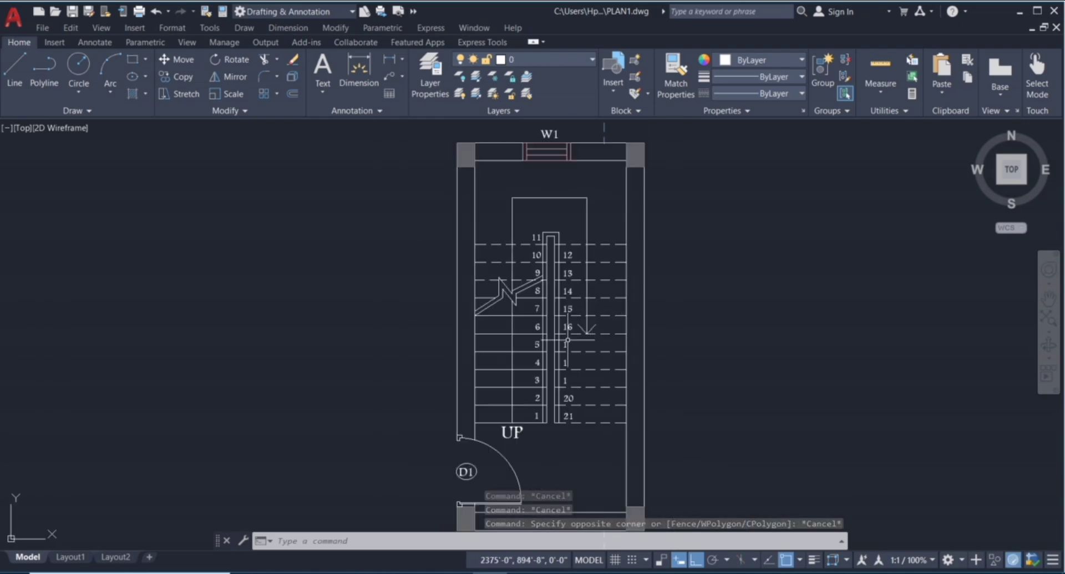
Step: Examine the tread numbering from the foot of the left flight, across the landing and down the right flight
scroll(522, 404, "up", 3)
left_click(522, 409)
left_click(541, 433)
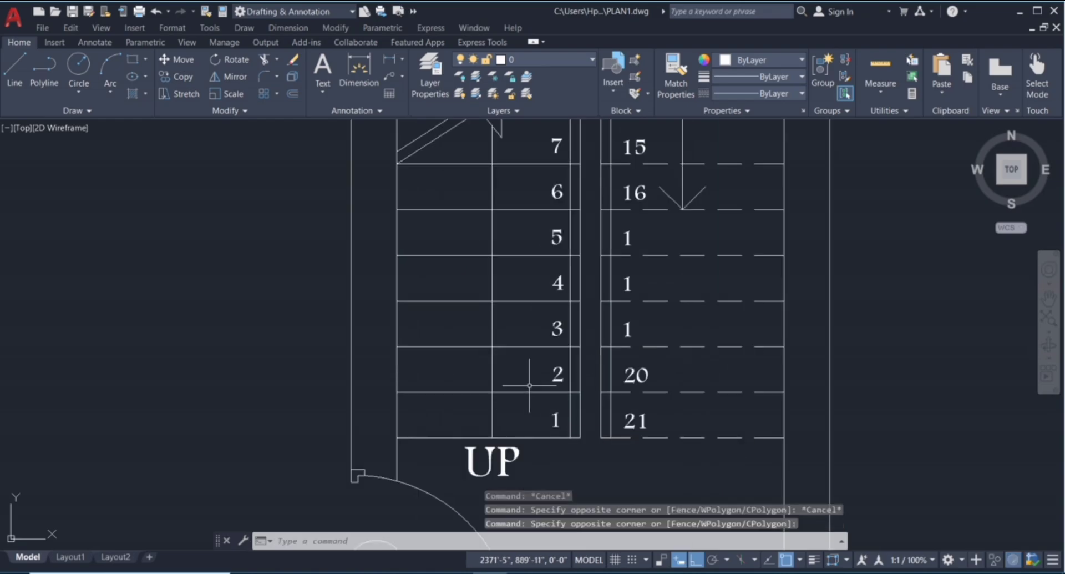
left_click(528, 374)
left_click(516, 383)
left_click(526, 311)
left_click(535, 331)
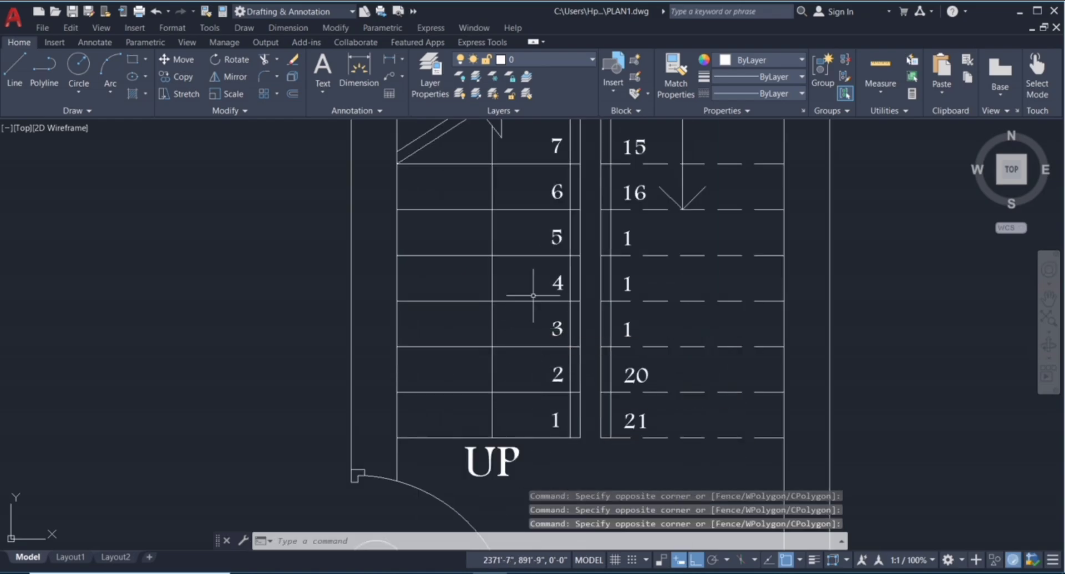
left_click(524, 273)
left_click(532, 289)
scroll(514, 376, "down", 4)
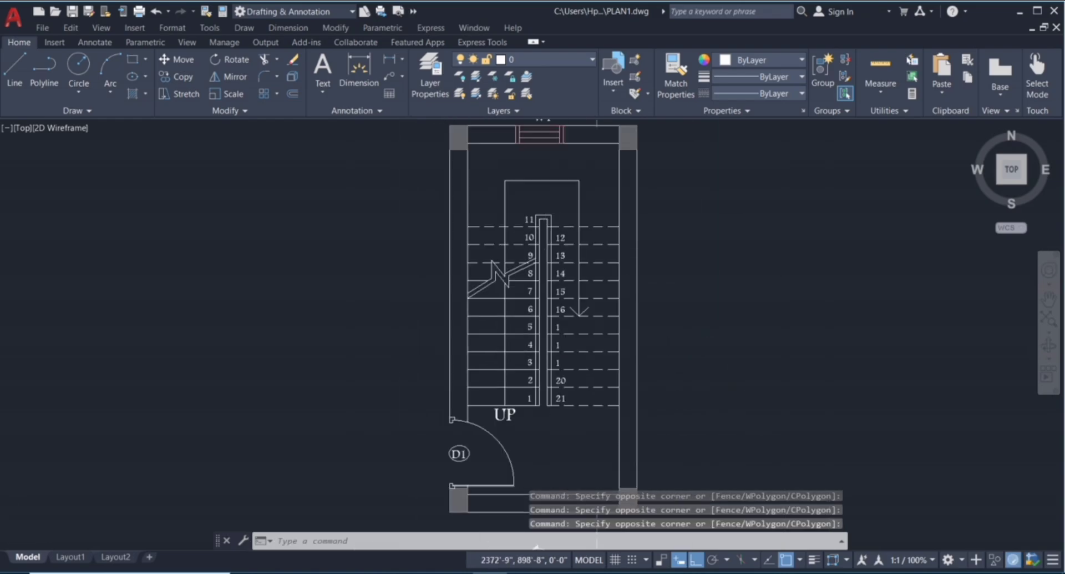
scroll(540, 217, "up", 4)
left_click(524, 151)
left_click(573, 180)
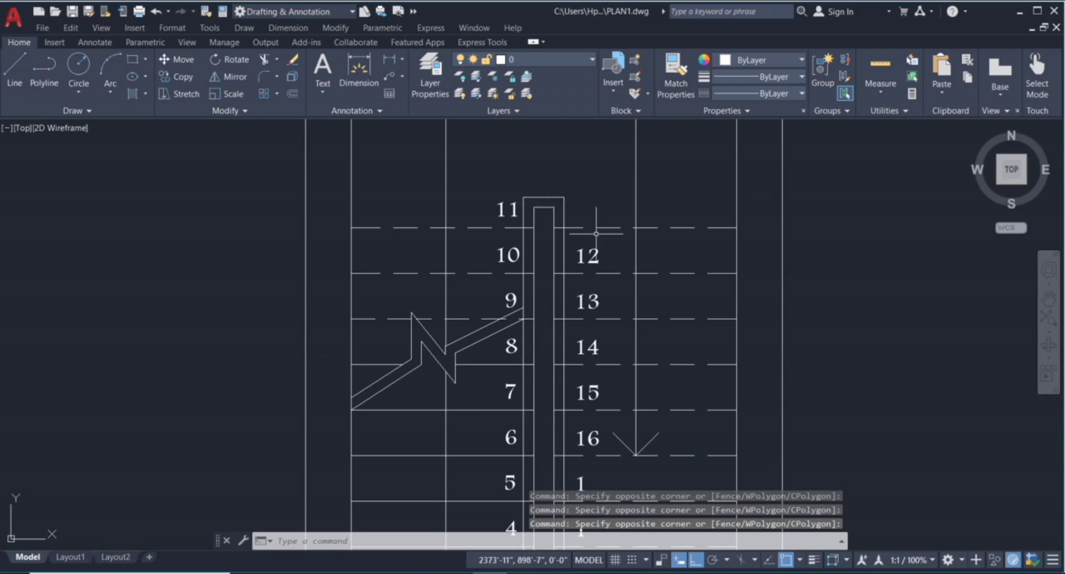
scroll(599, 251, "down", 2)
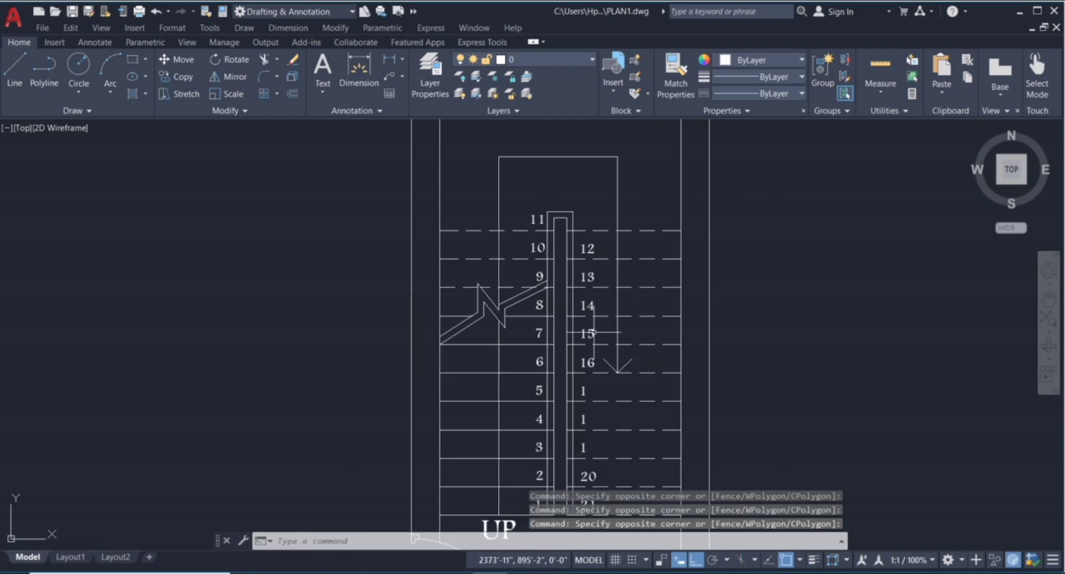
scroll(588, 358, "down", 2)
scroll(584, 395, "up", 2)
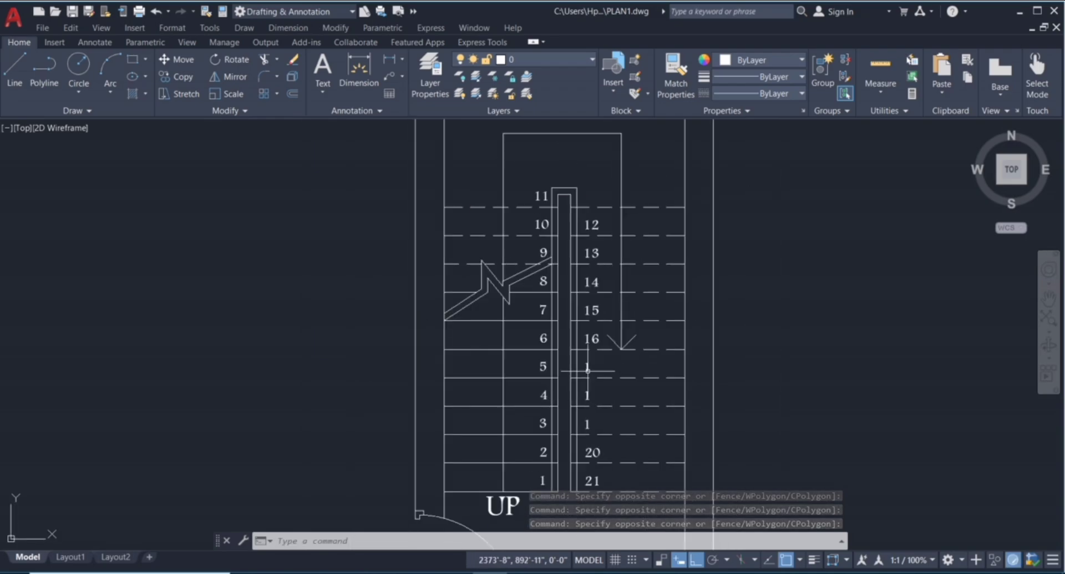
Step: Change the incomplete tread number directly below 16 on the right flight to 17
left_click(587, 370)
double_click(587, 367)
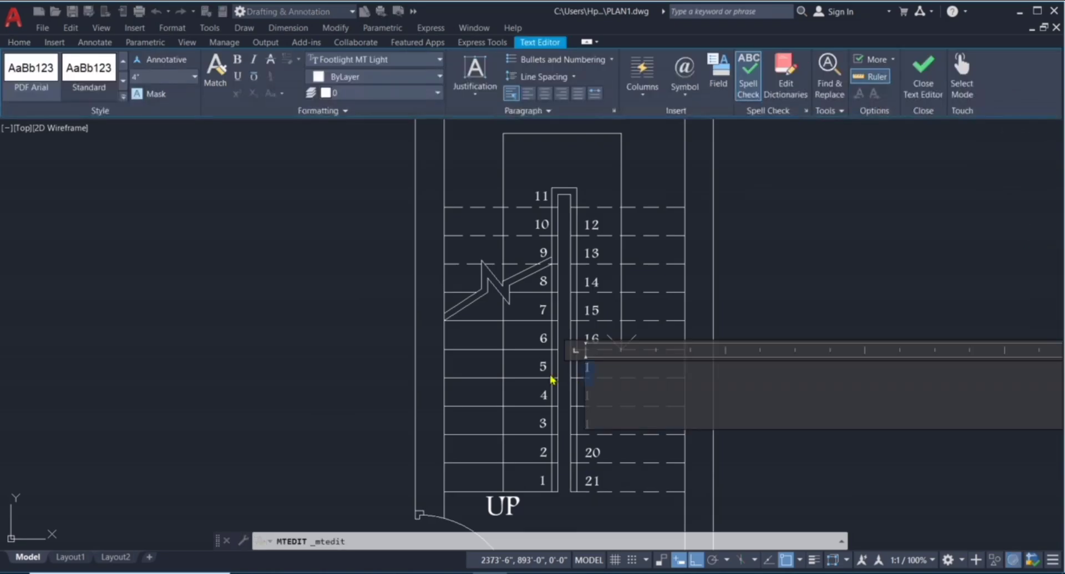
left_click(727, 325)
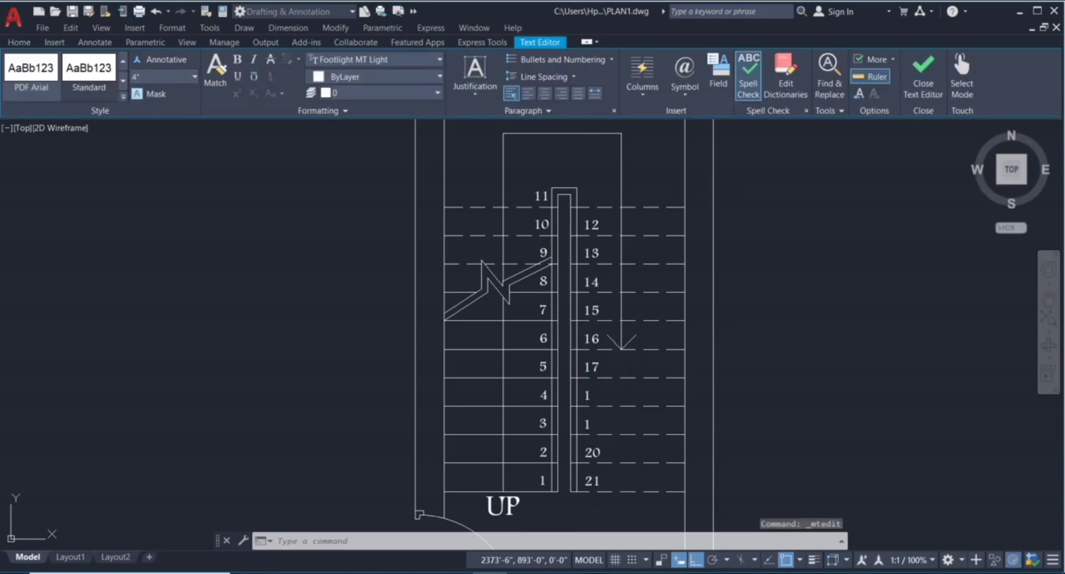
Step: Change the incomplete tread number directly below 17 on the right flight to 18
left_click(588, 393)
double_click(587, 393)
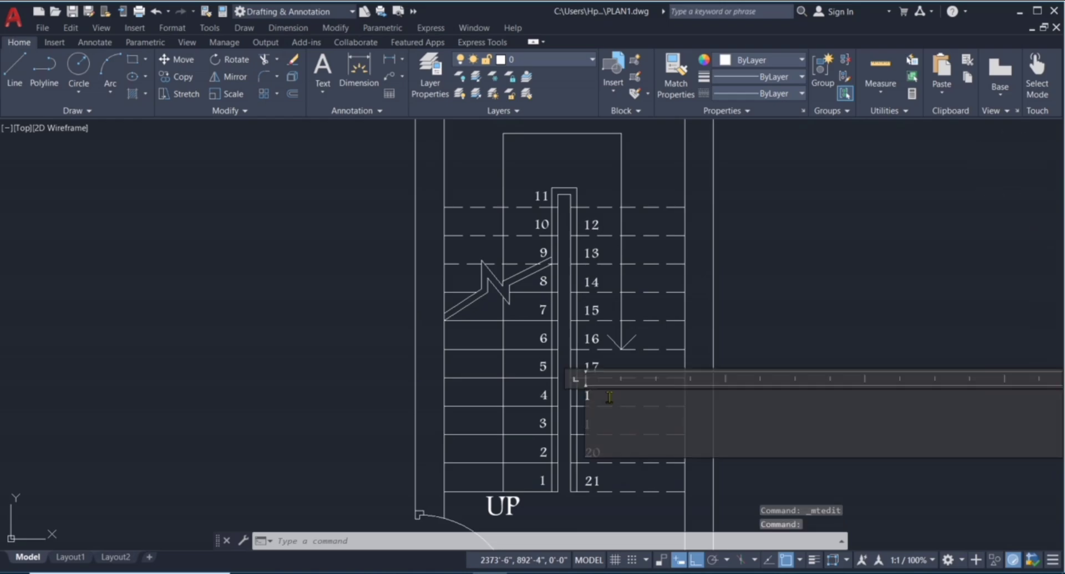
type("1")
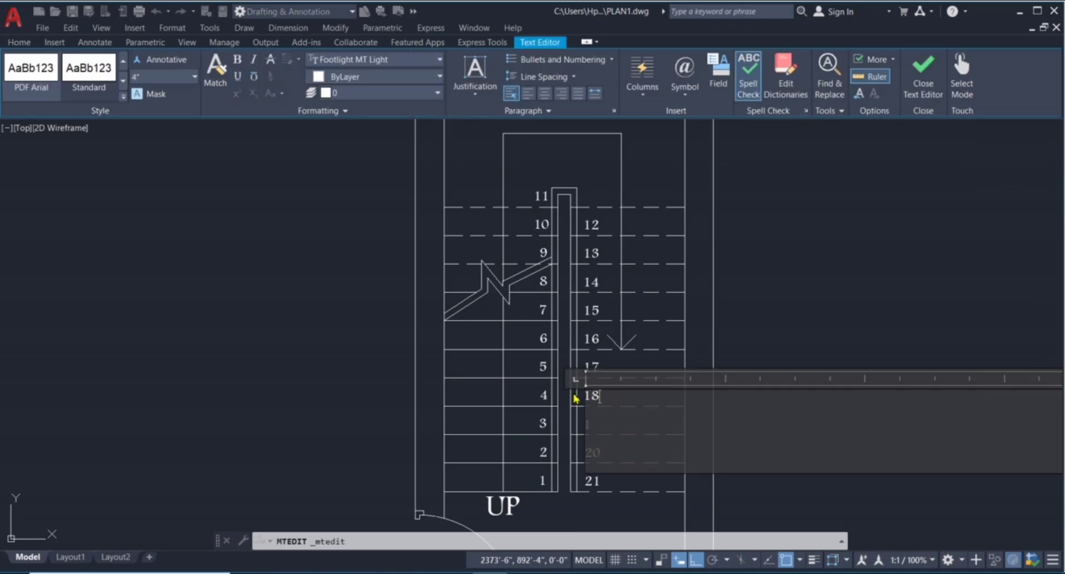
left_click(768, 229)
Step: Change the incomplete tread number between 18 and 20 on the right flight to 19
scroll(515, 387, "down", 2)
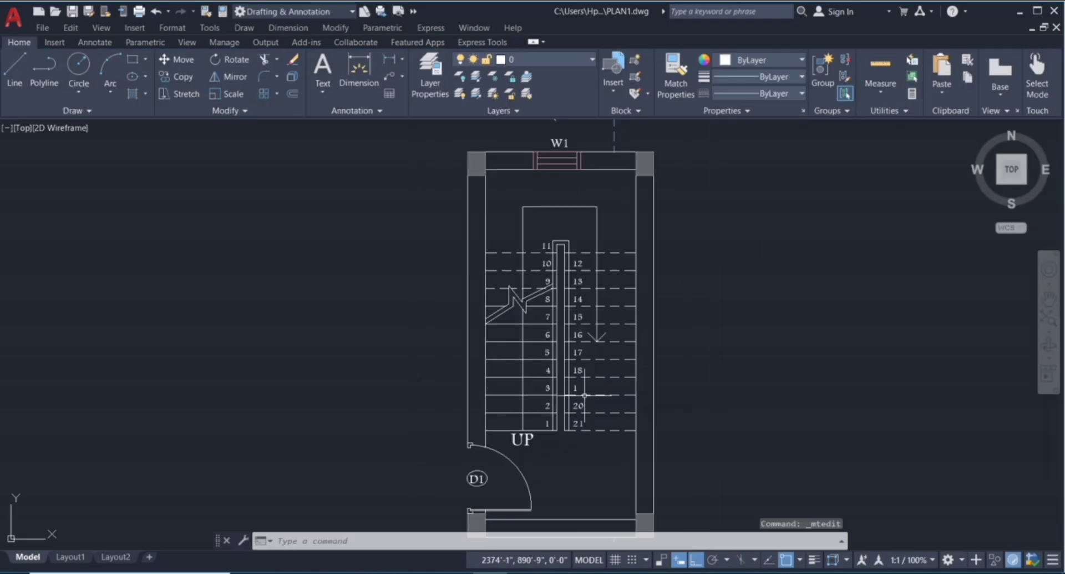
scroll(585, 395, "up", 3)
left_click(560, 373)
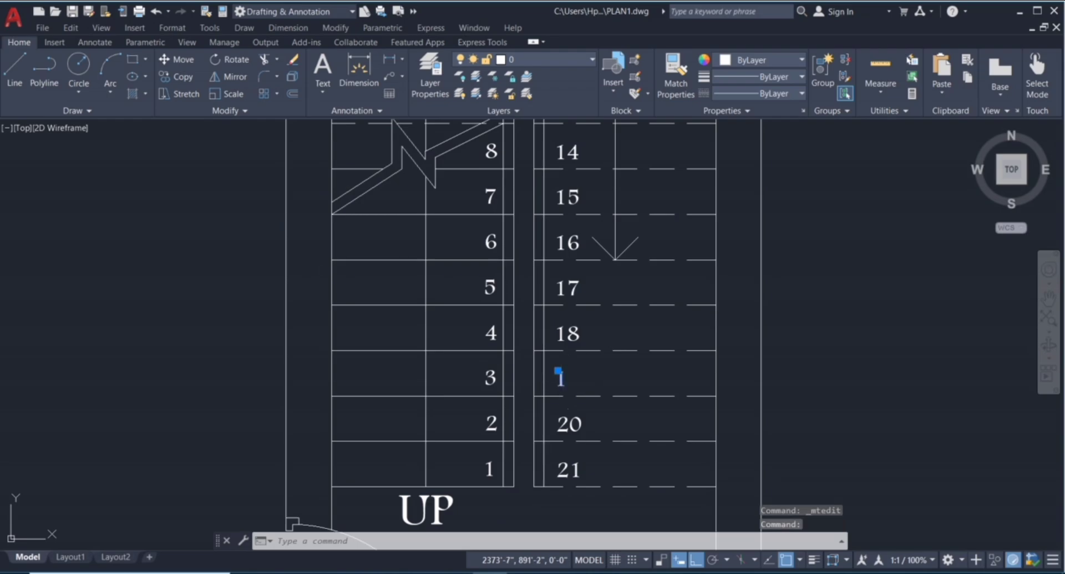
double_click(559, 376)
type("9")
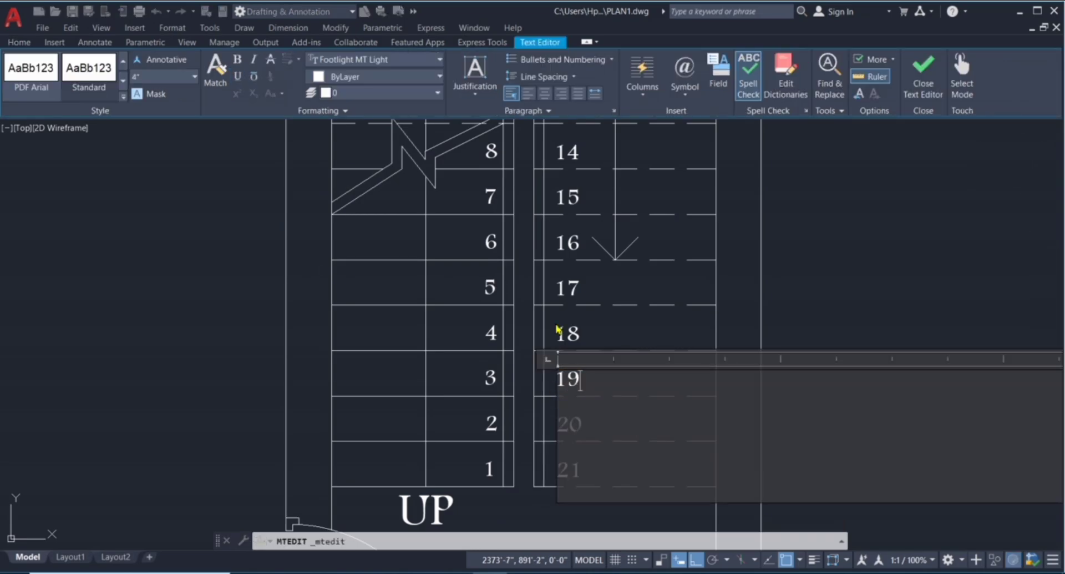
left_click(903, 255)
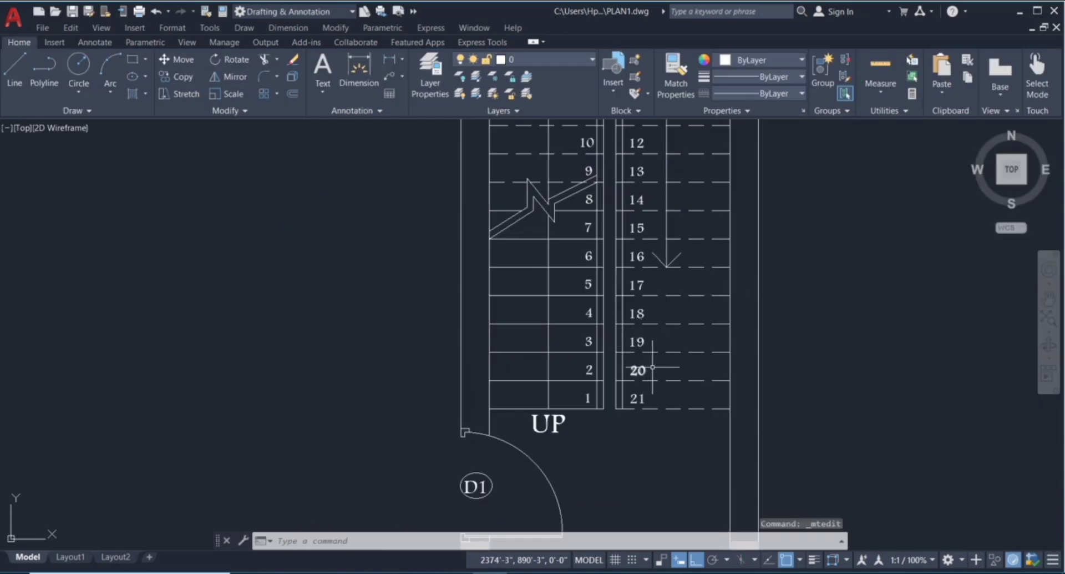
Step: Examine the lowest tread numbers of the right flight, the overall stair plan and the area around window W1
scroll(638, 368, "up", 2)
left_click(656, 362)
left_click(685, 383)
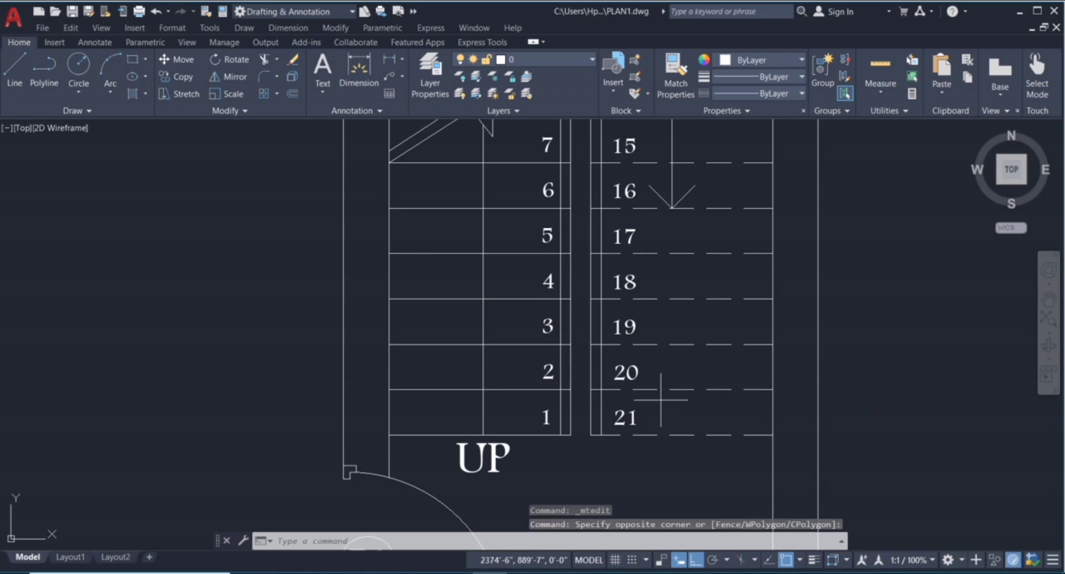
left_click(667, 411)
left_click(689, 427)
scroll(658, 407, "down", 3)
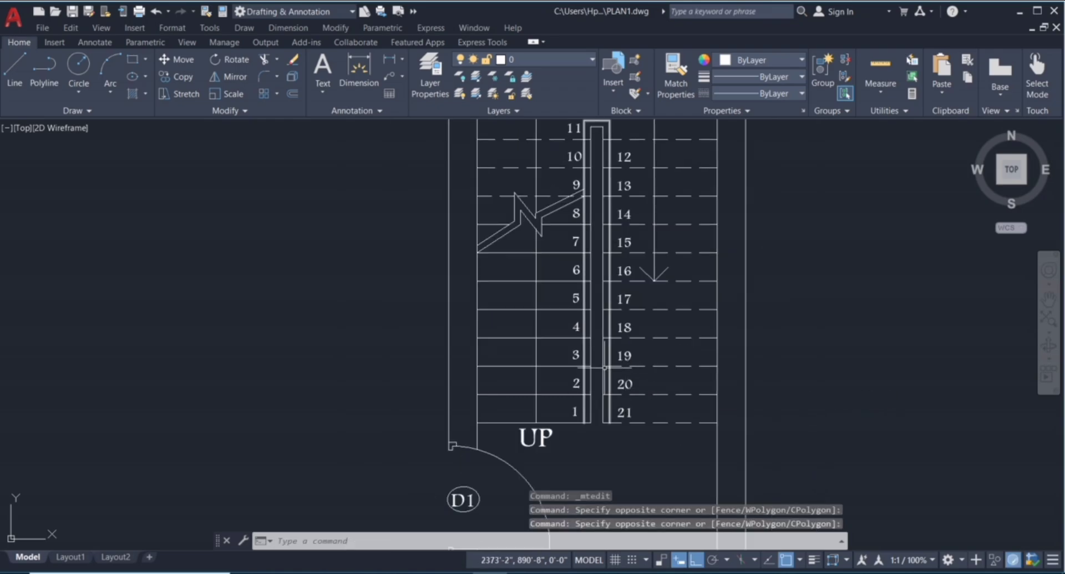
scroll(618, 329, "down", 1)
scroll(588, 194, "down", 3)
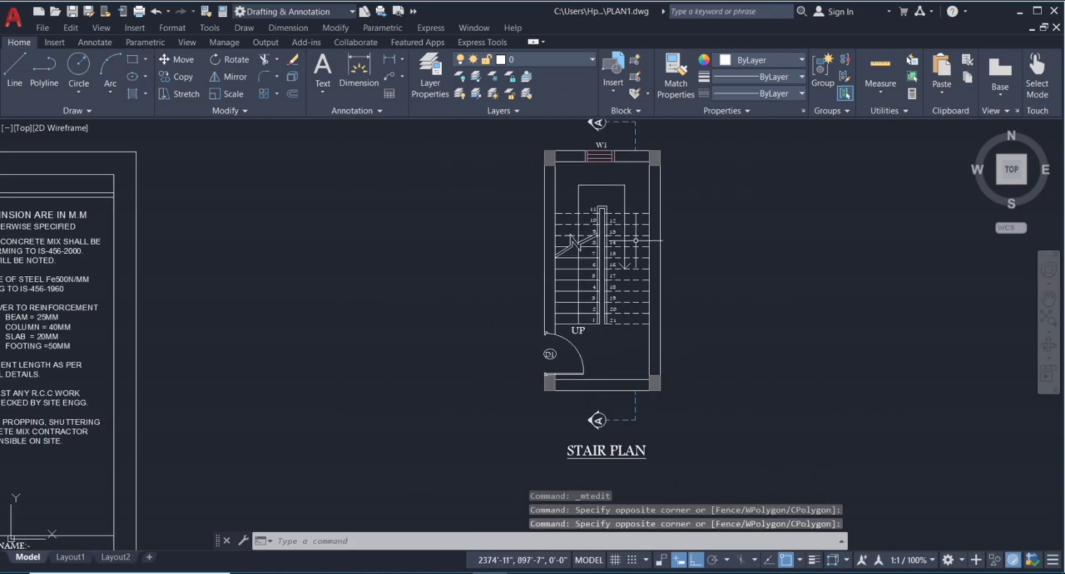
scroll(574, 327, "down", 2)
scroll(572, 250, "up", 5)
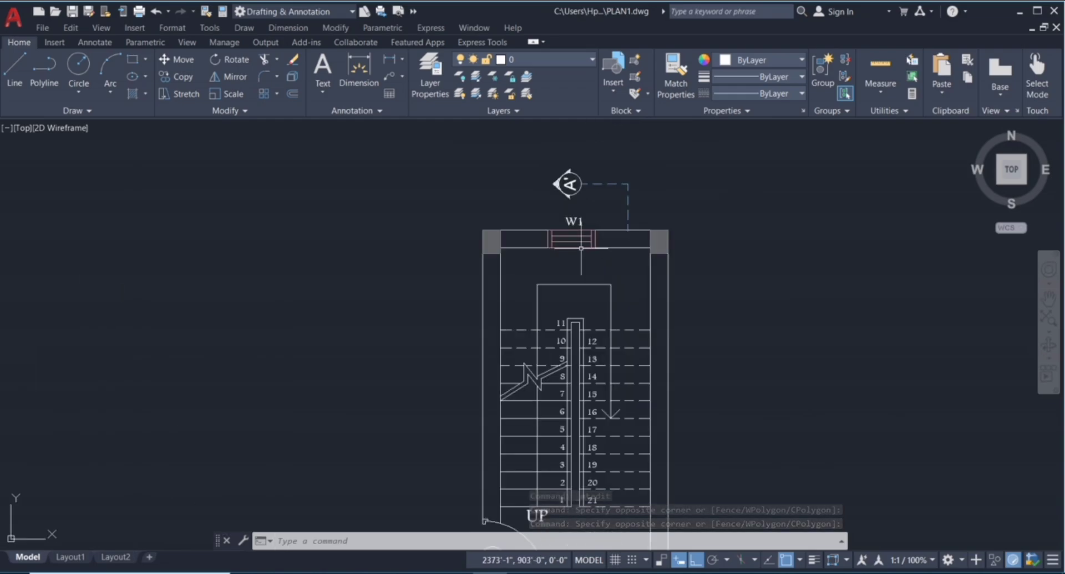
scroll(588, 205, "up", 3)
left_click(502, 204)
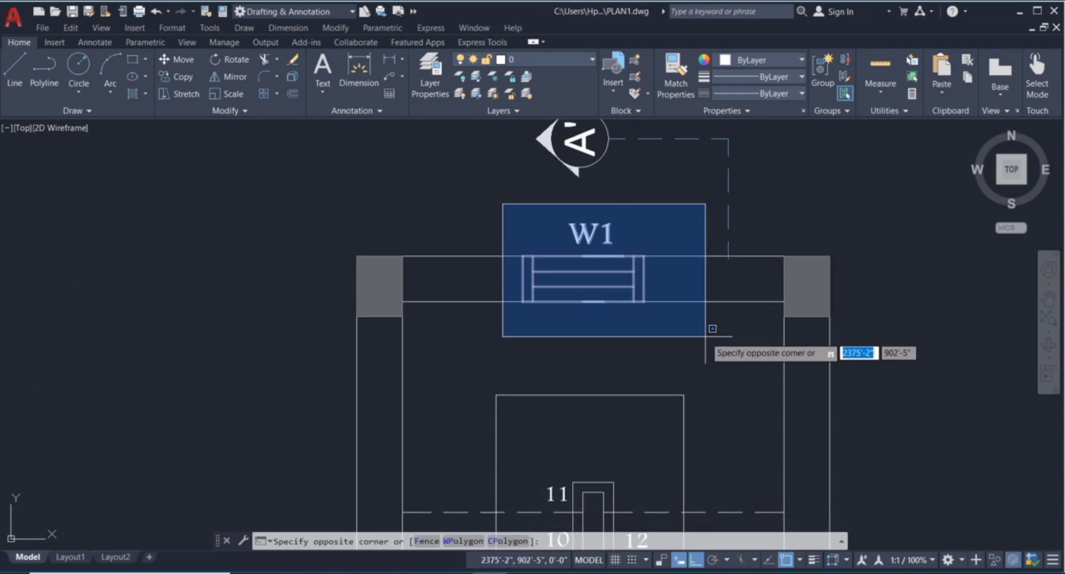
key("Escape")
key("Escape")
key("Escape")
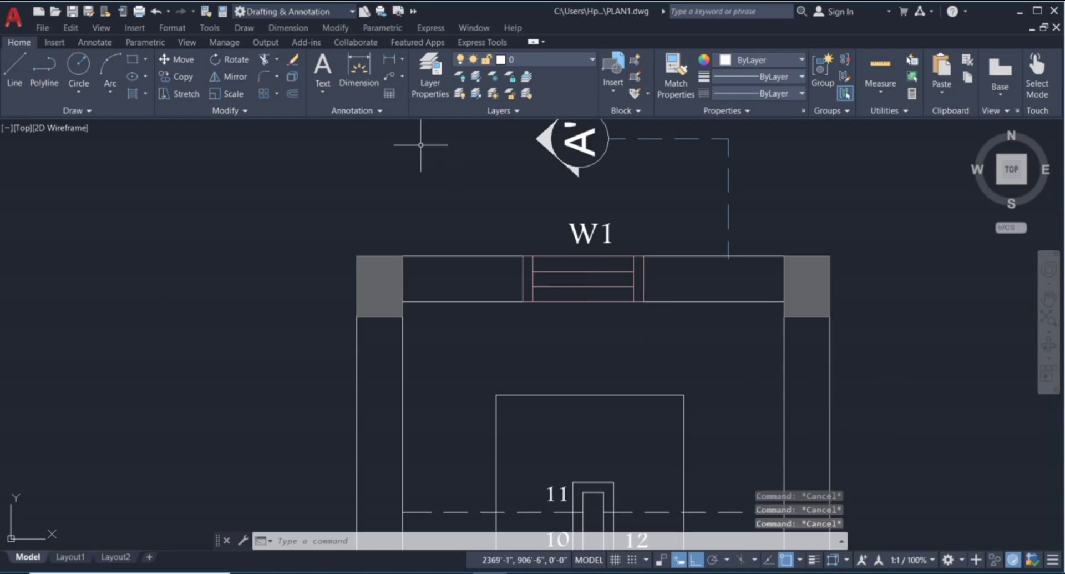
Step: Dimension the overall width of window W1, placing the dimension above its label
left_click(359, 72)
left_click(547, 257)
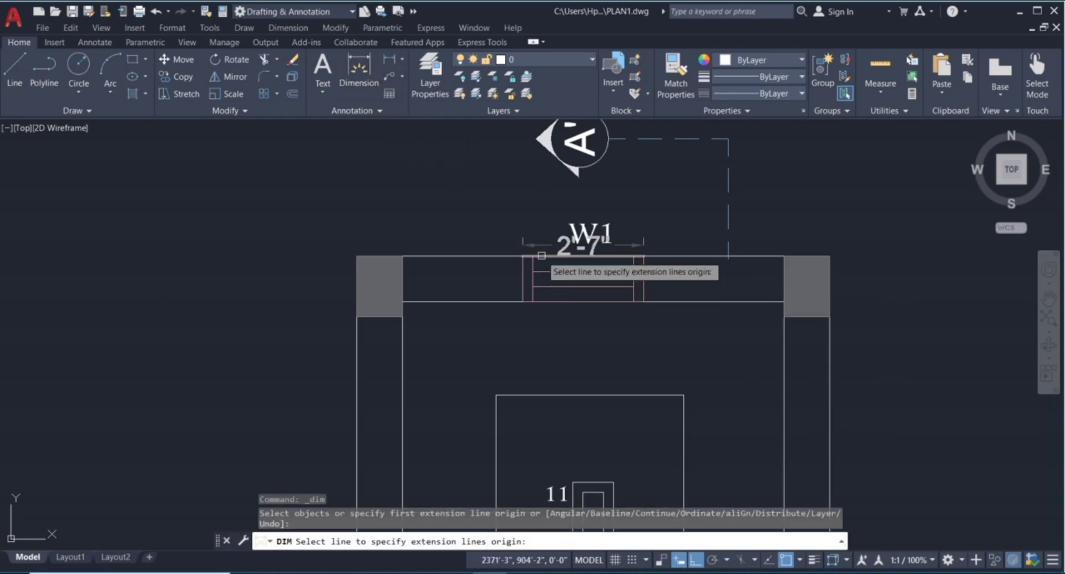
left_click(542, 201)
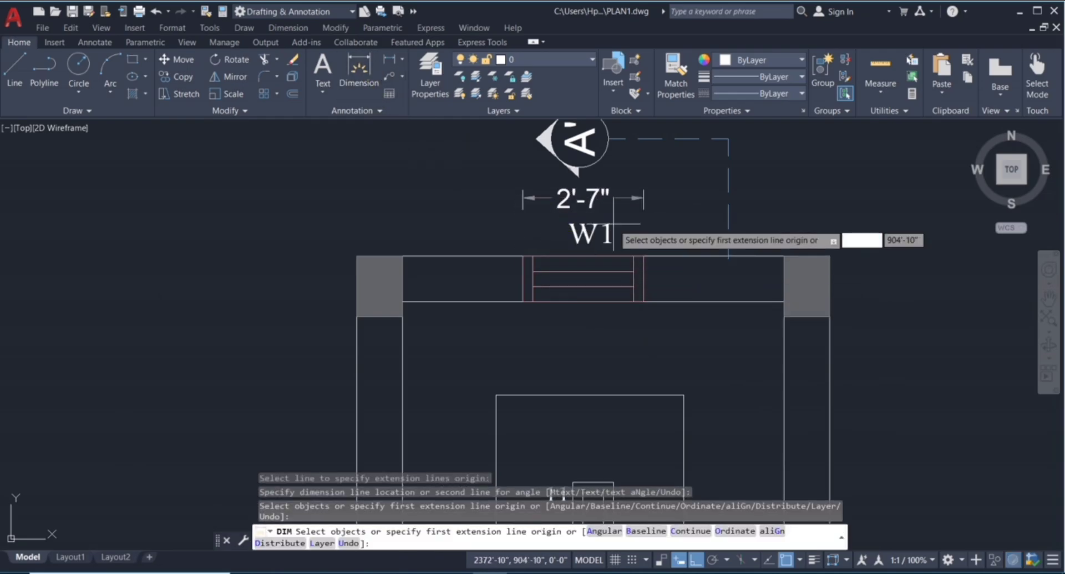
key("Escape")
key("Escape")
Step: Erase the width dimension above window W1
left_click(641, 194)
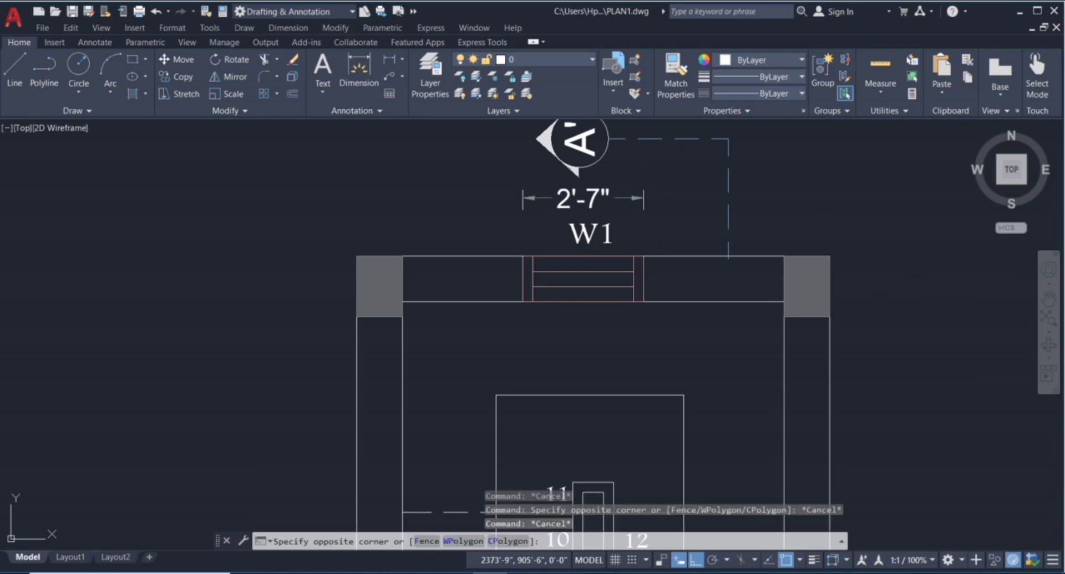
left_click(635, 229)
key("Delete")
Step: Examine the stair plan copy, including its STAIR PLAN title and the section markers A and A'
scroll(584, 270, "down", 2)
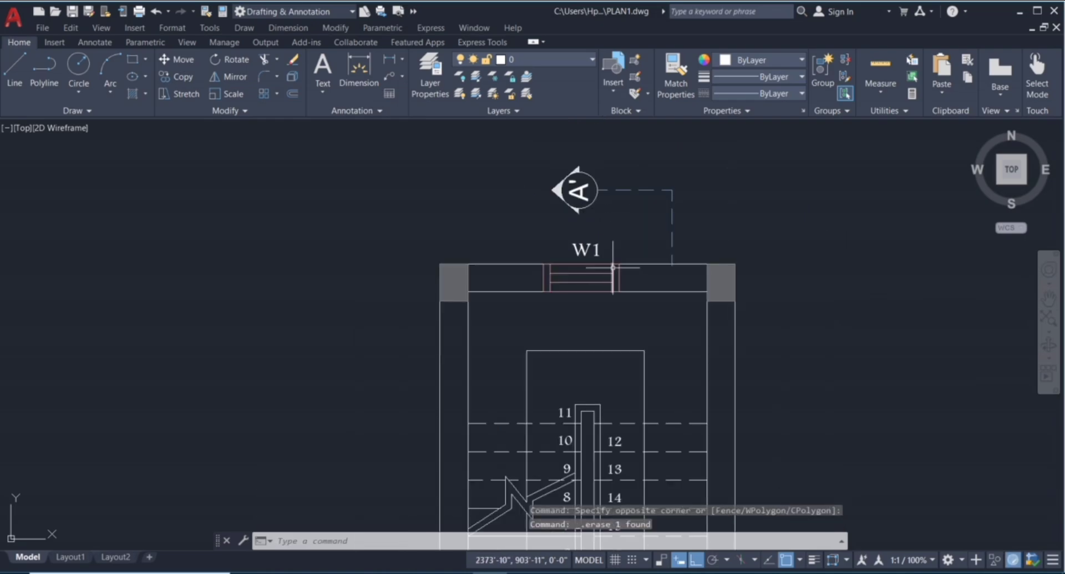
scroll(616, 238, "down", 4)
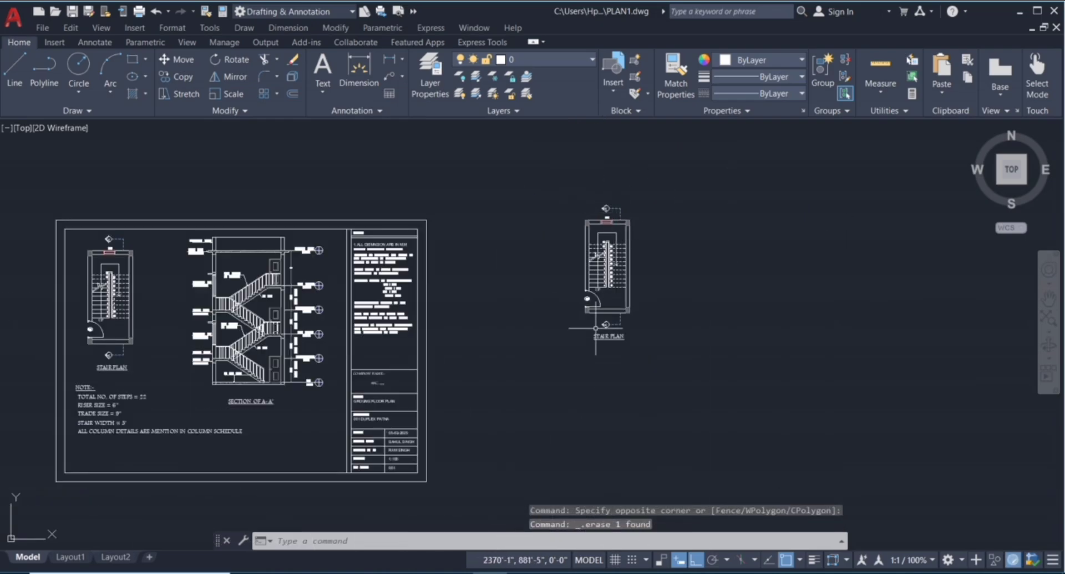
scroll(595, 327, "up", 10)
left_click(444, 369)
scroll(832, 433, "down", 2)
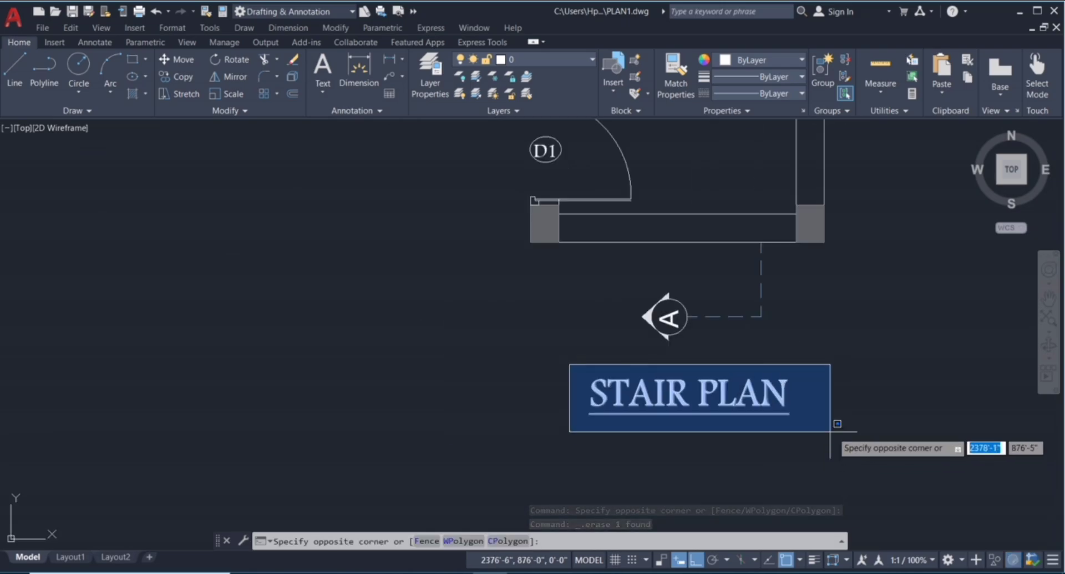
left_click(545, 425)
scroll(558, 442, "down", 2)
scroll(587, 426, "down", 2)
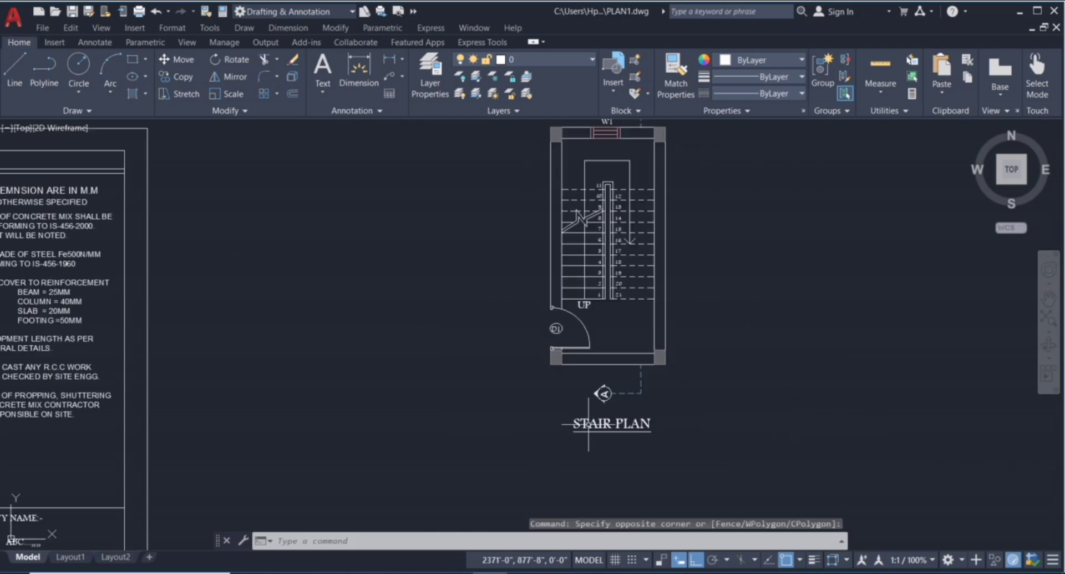
scroll(589, 423, "down", 4)
scroll(598, 348, "up", 4)
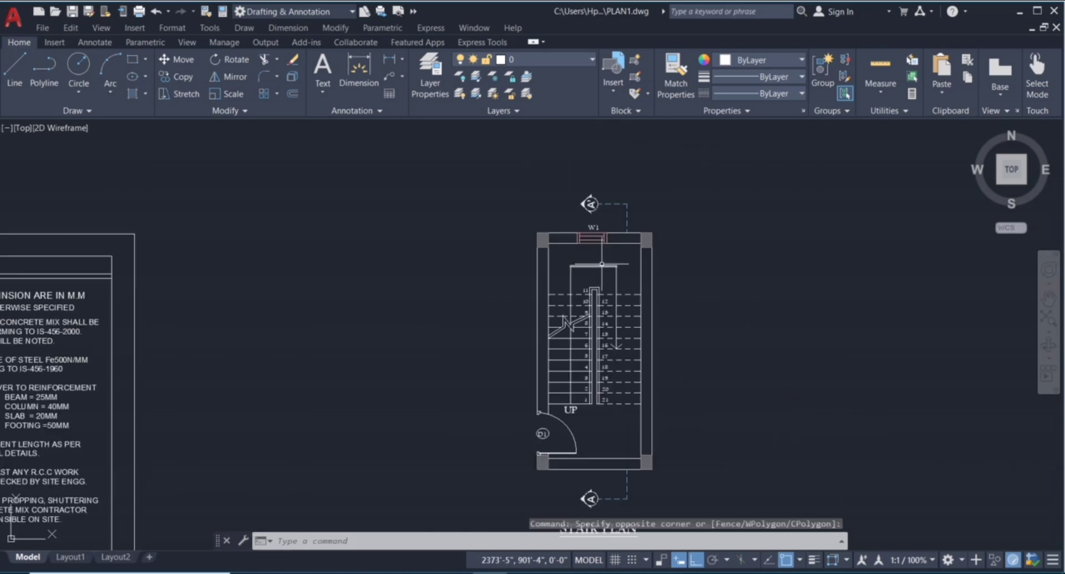
scroll(590, 203, "up", 2)
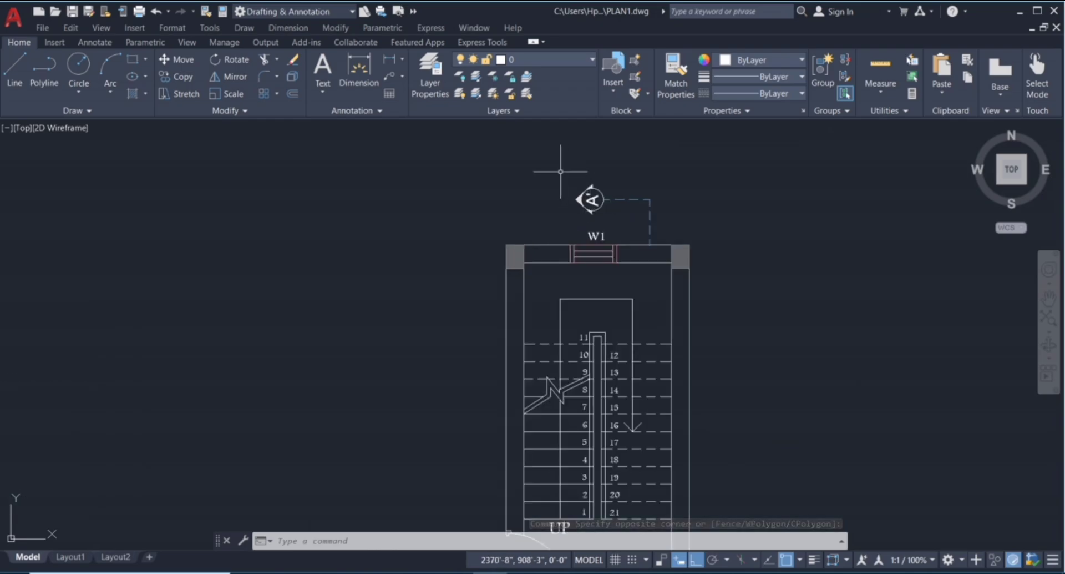
scroll(675, 195, "up", 2)
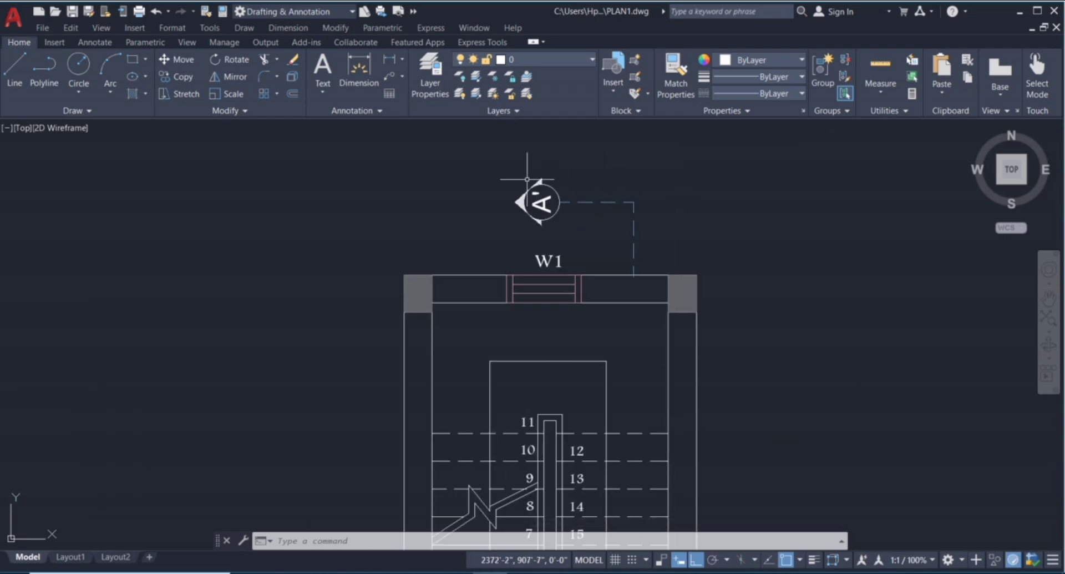
Step: Inspect the colour of the dashed section line beside marker A'
left_click(640, 187)
left_click(616, 211)
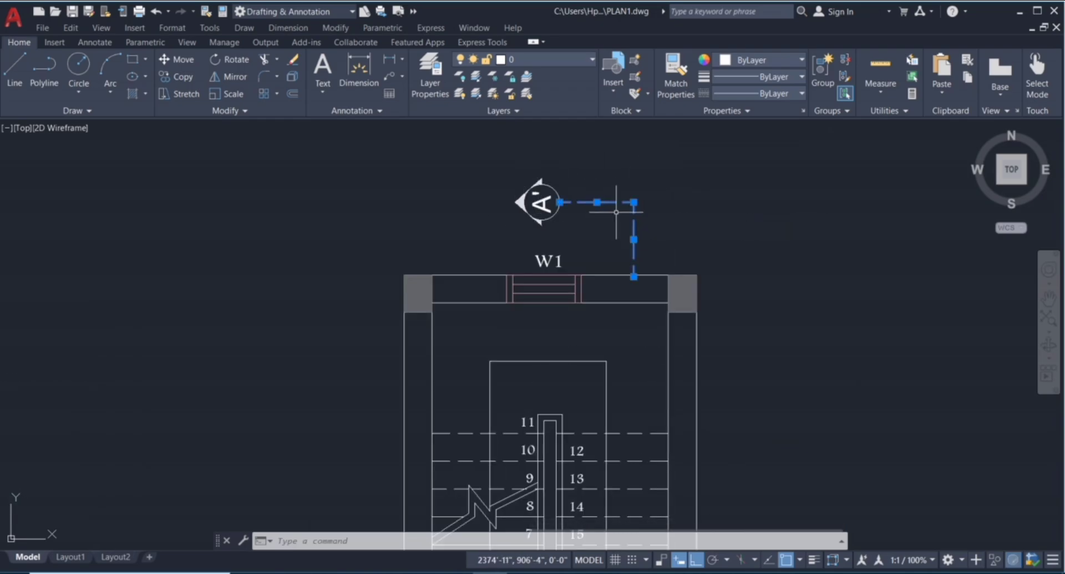
scroll(625, 199, "up", 5)
key("Escape")
key("Escape")
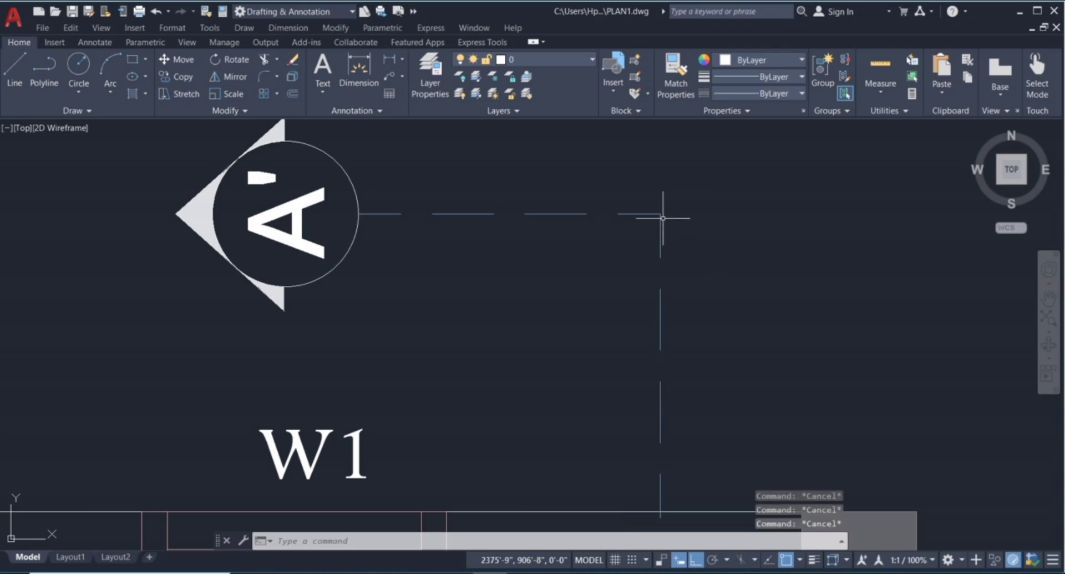
left_click(660, 218)
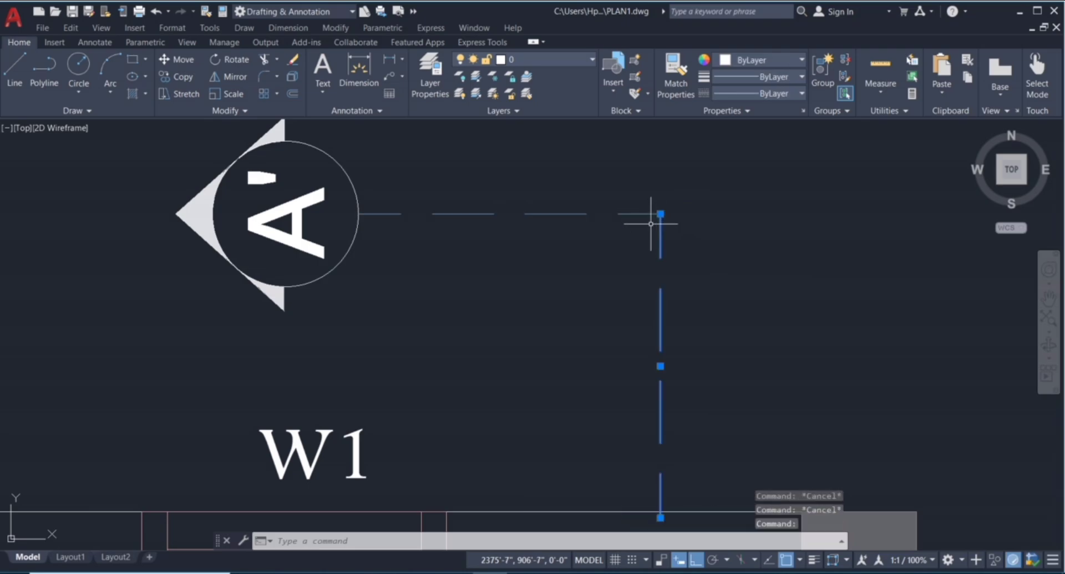
left_click(761, 60)
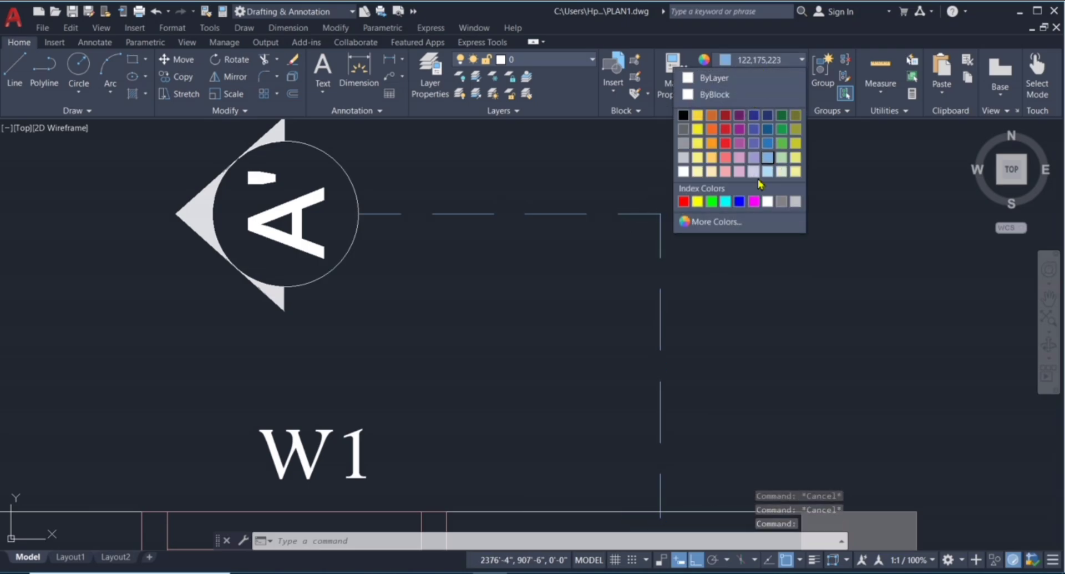
left_click(691, 255)
scroll(666, 228, "down", 4)
key("Escape")
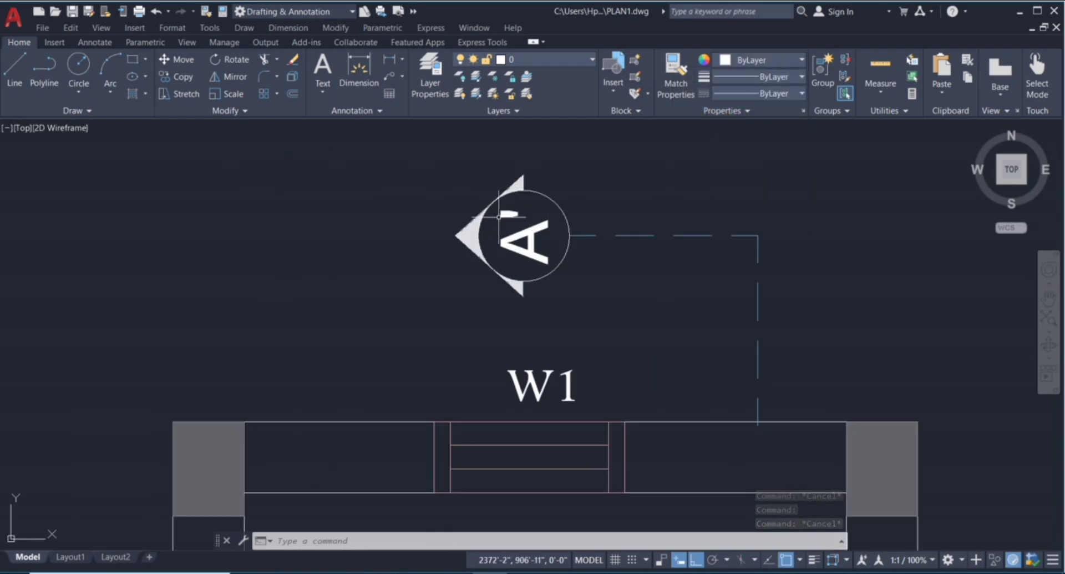
scroll(506, 200, "down", 4)
scroll(556, 189, "down", 6)
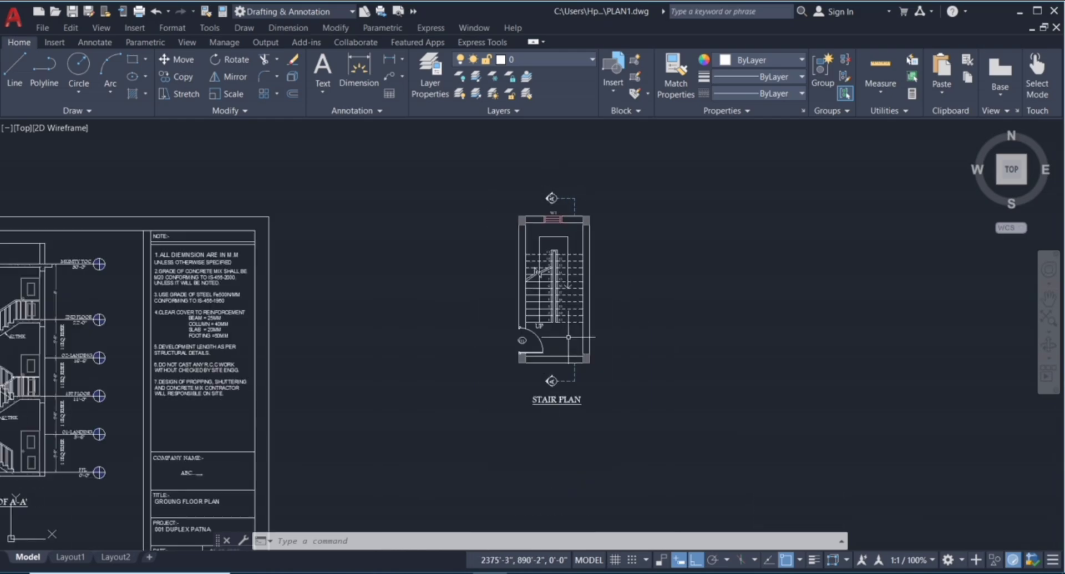
scroll(575, 410, "up", 8)
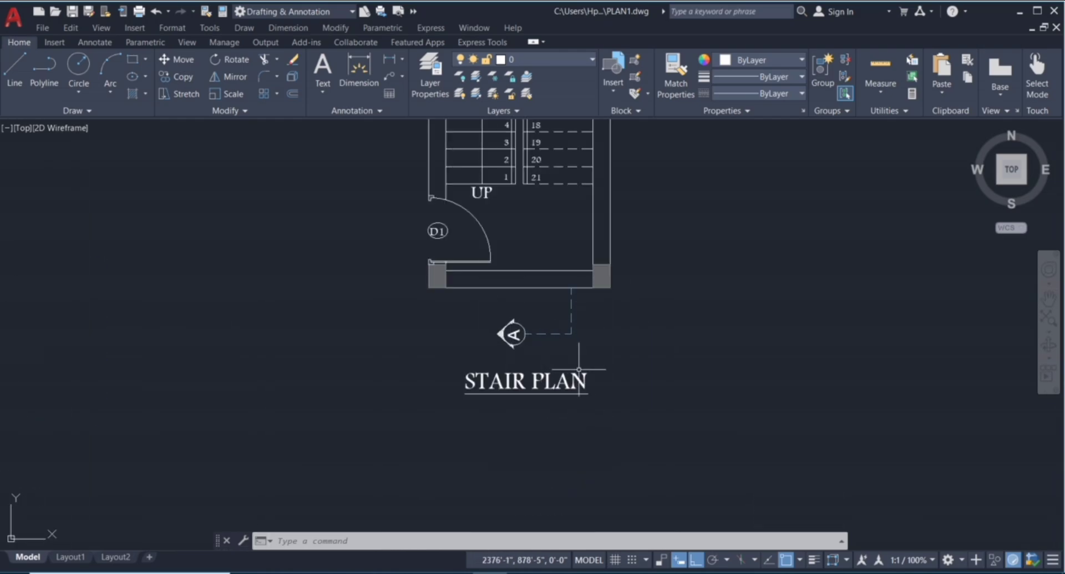
scroll(553, 362, "down", 4)
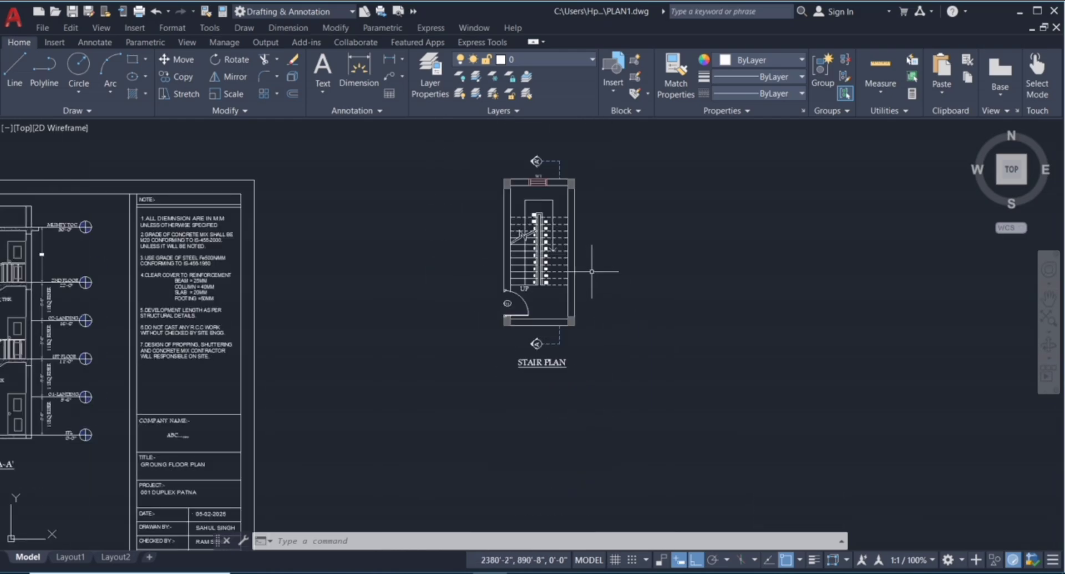
scroll(609, 161, "up", 2)
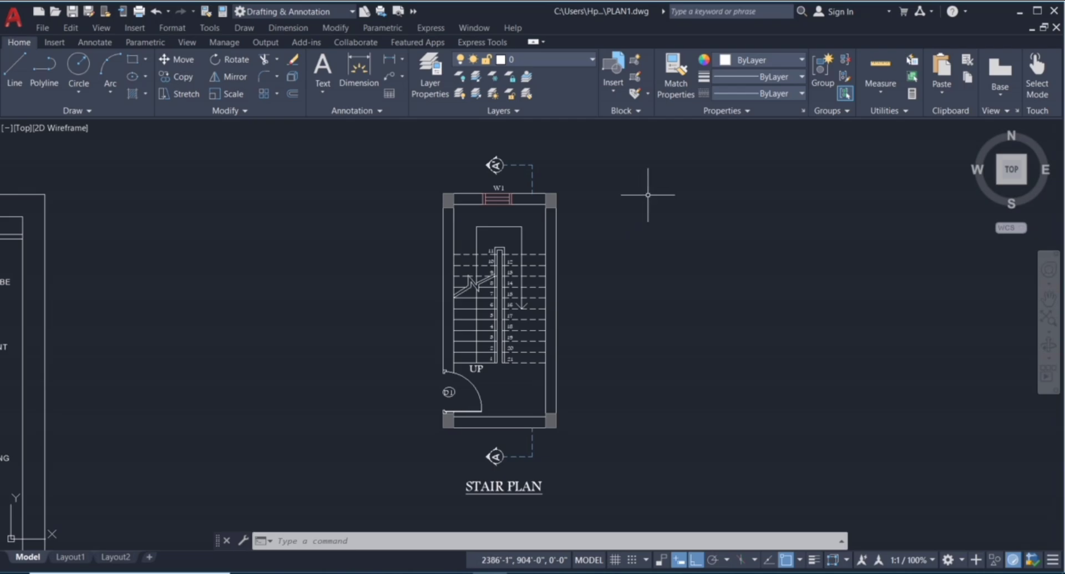
scroll(657, 183, "down", 2)
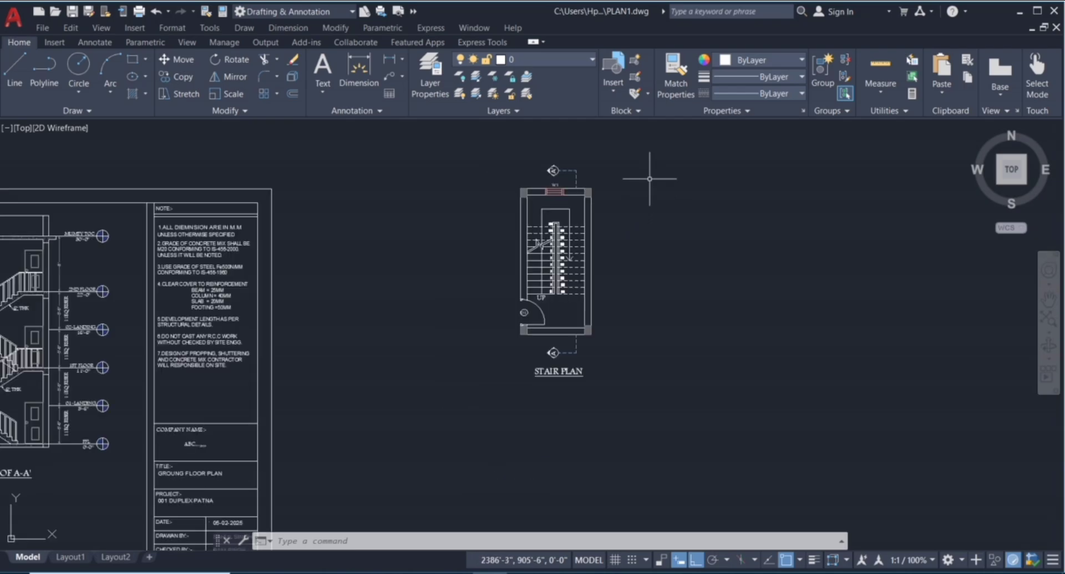
Step: Copy the STAIR PLAN title with Ortho off, placing the copy below and to the right of the original
scroll(570, 369, "up", 2)
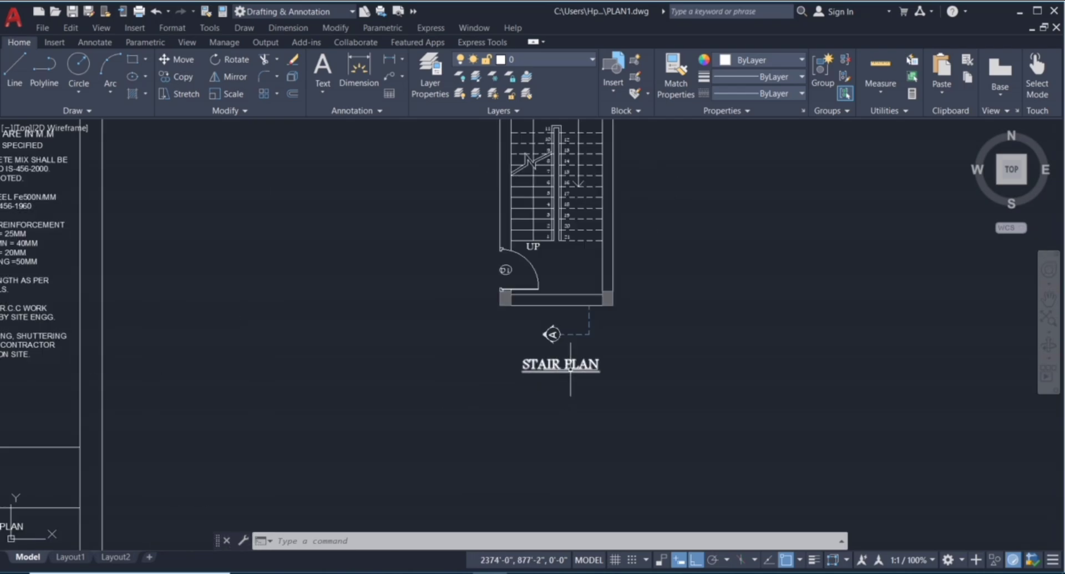
left_click(561, 373)
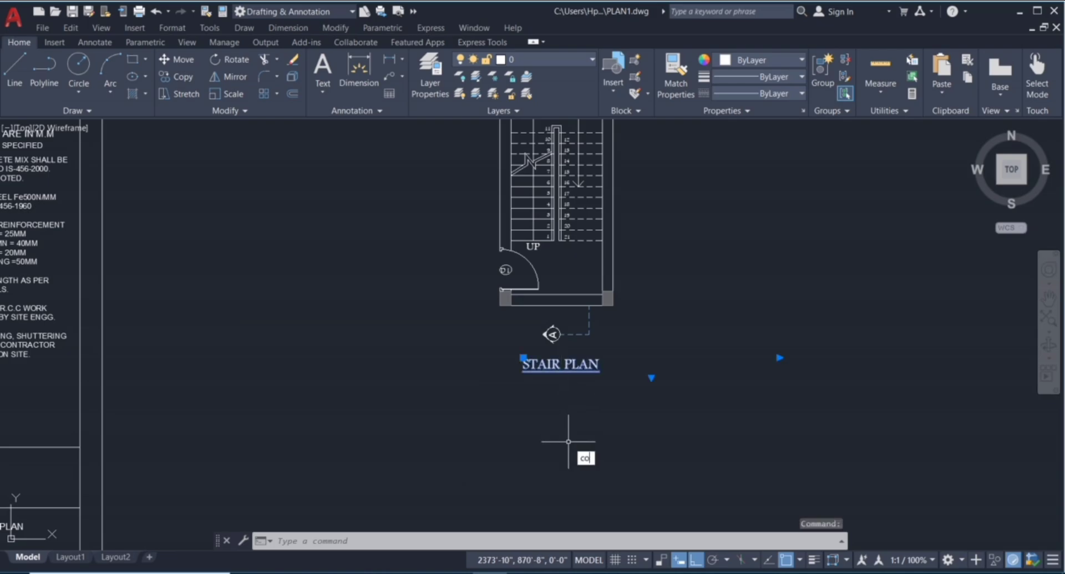
type("co")
key("Return")
left_click(524, 371)
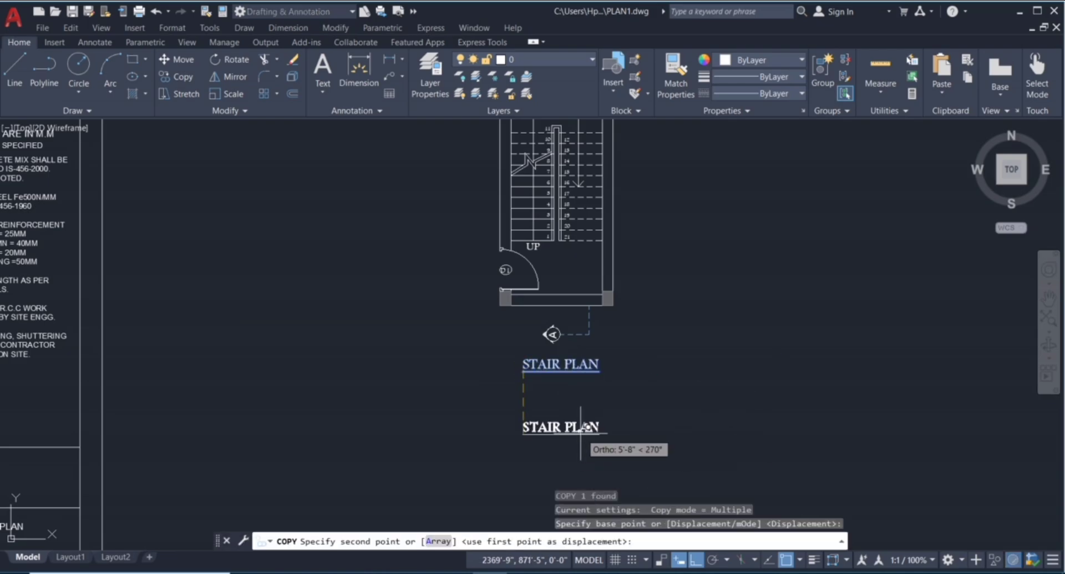
scroll(582, 424, "up", 3)
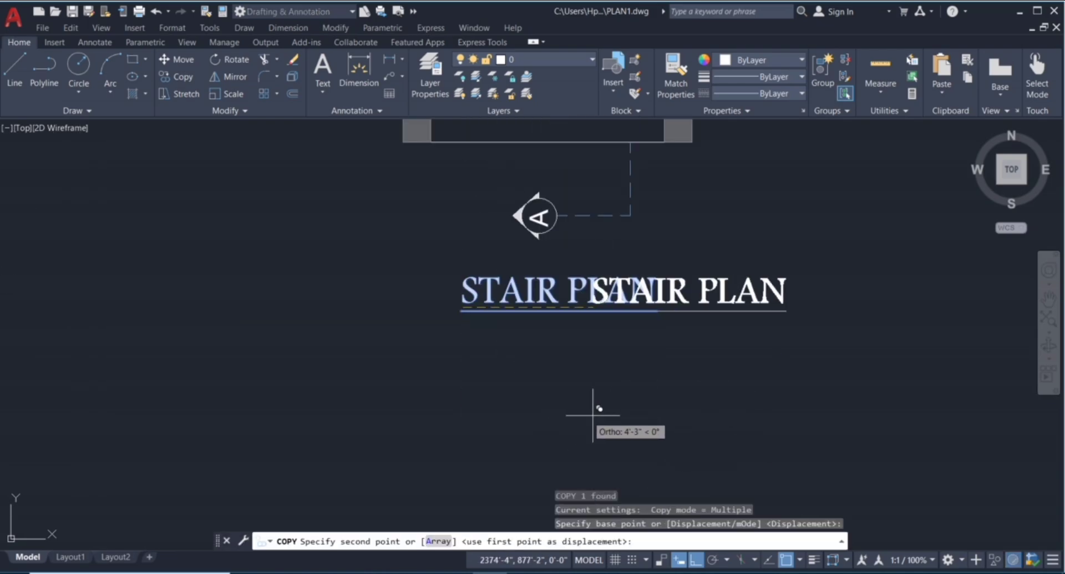
key("F8")
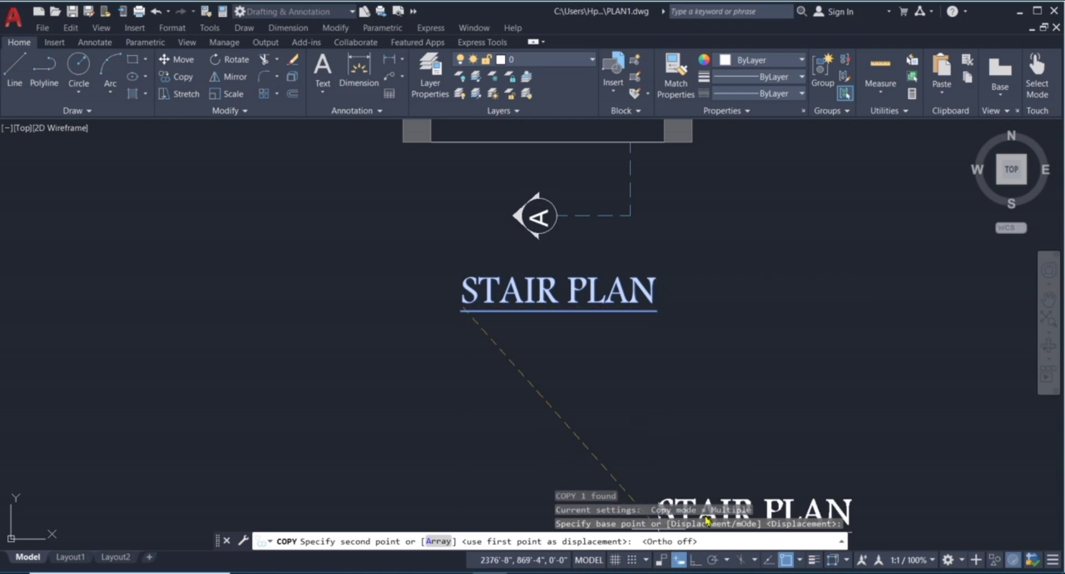
left_click(663, 371)
key("Escape")
key("Escape")
key("Escape")
scroll(577, 360, "down", 3)
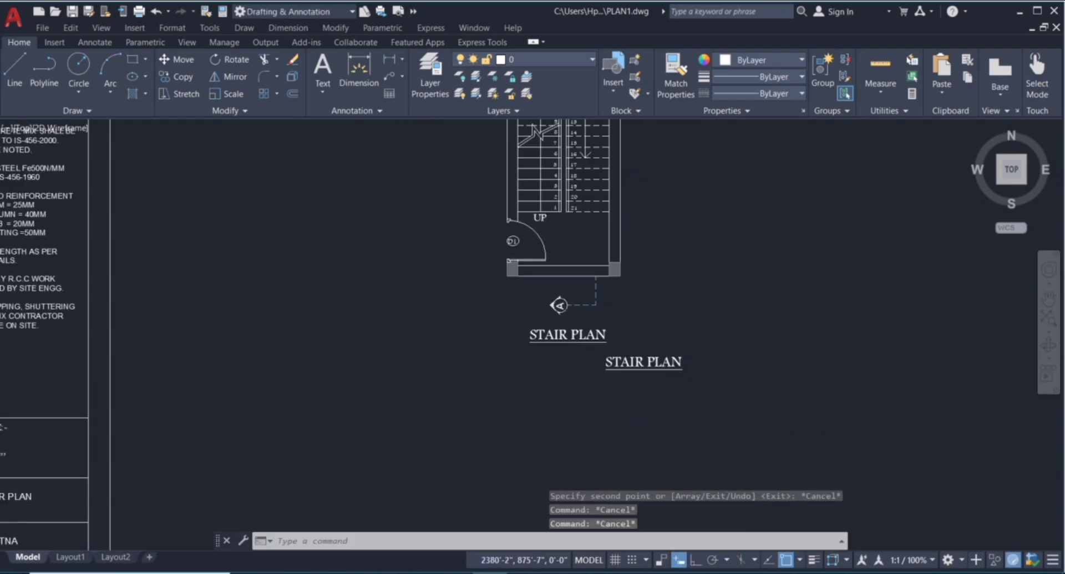
Step: Change the copied title's text to "NOTE:-" and set its text height to 8"
scroll(645, 357, "up", 2)
left_click(644, 361)
double_click(643, 363)
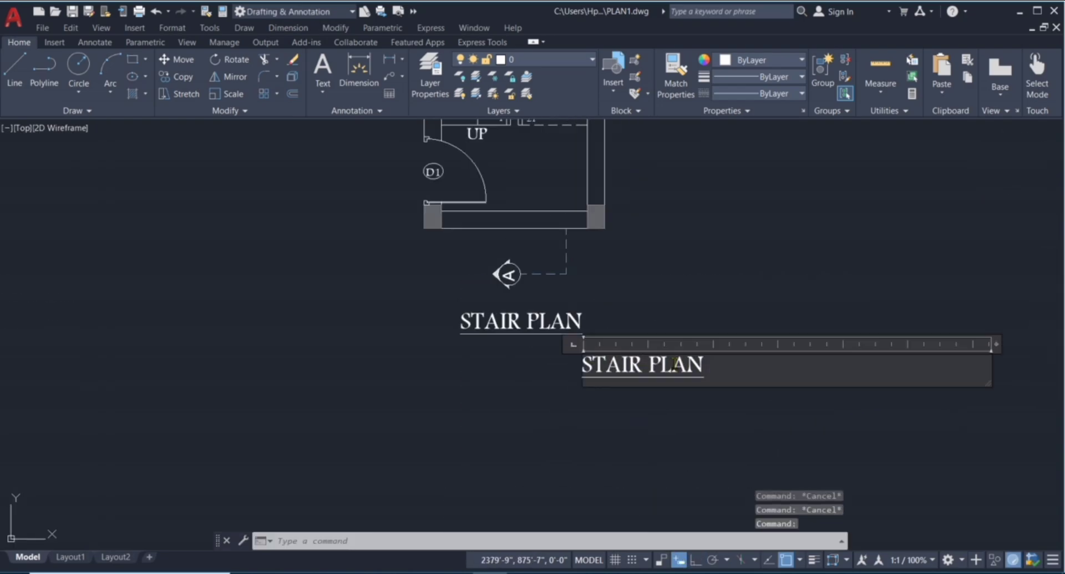
type("n")
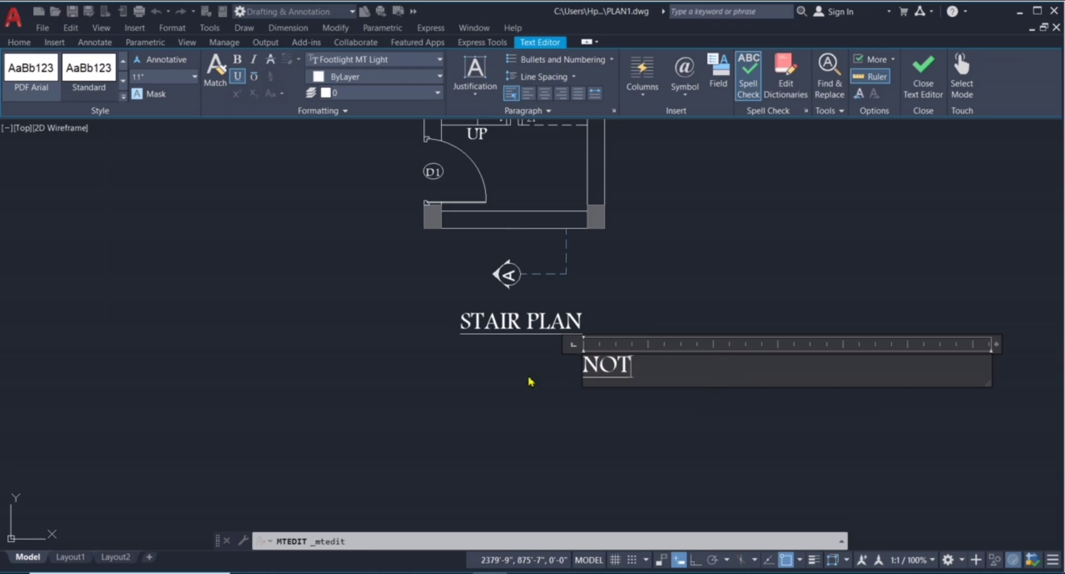
left_click_drag(676, 384, 514, 363)
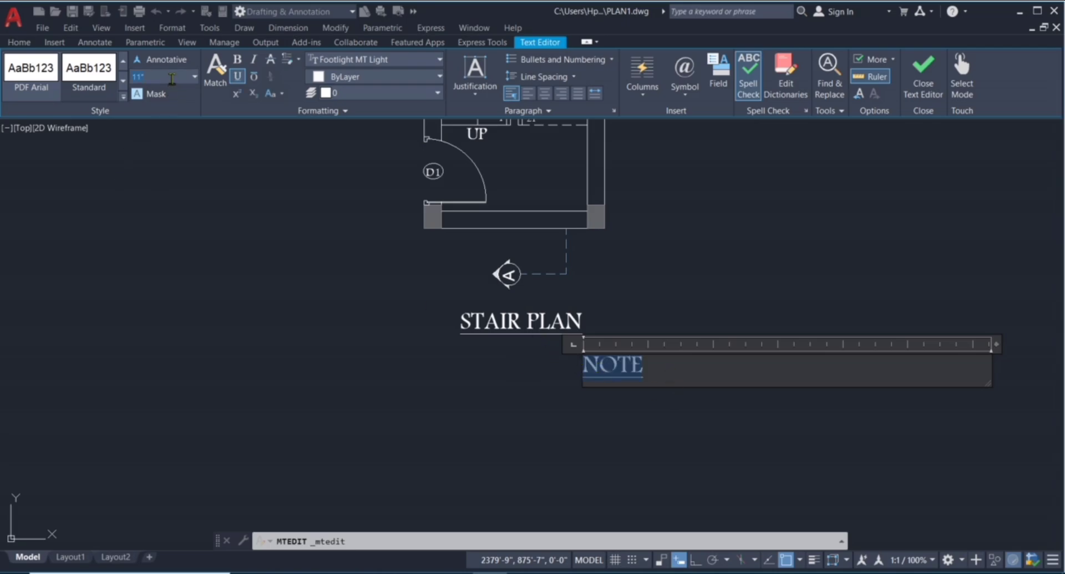
key("Return")
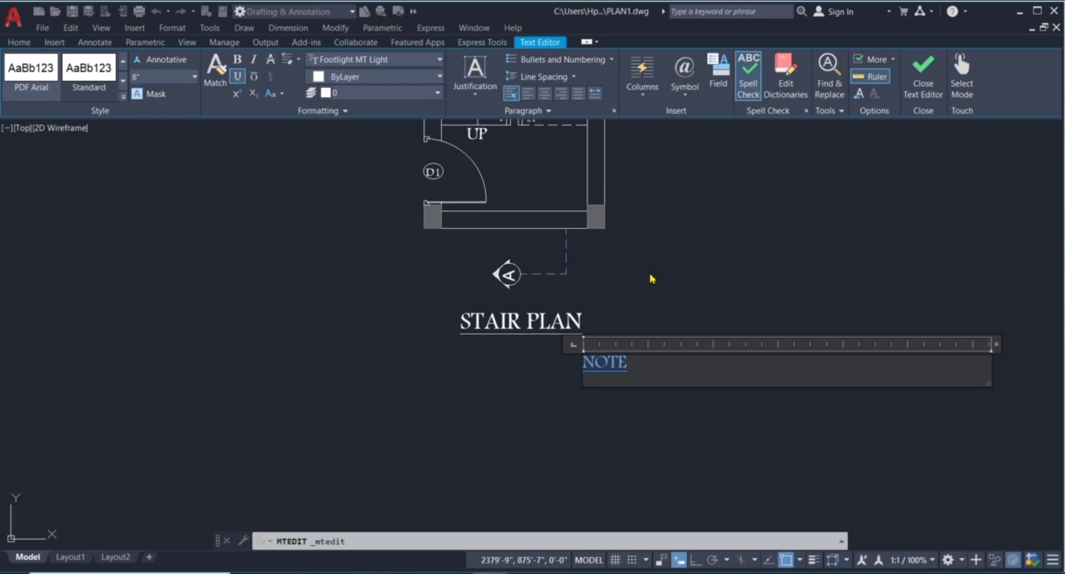
key("Delete")
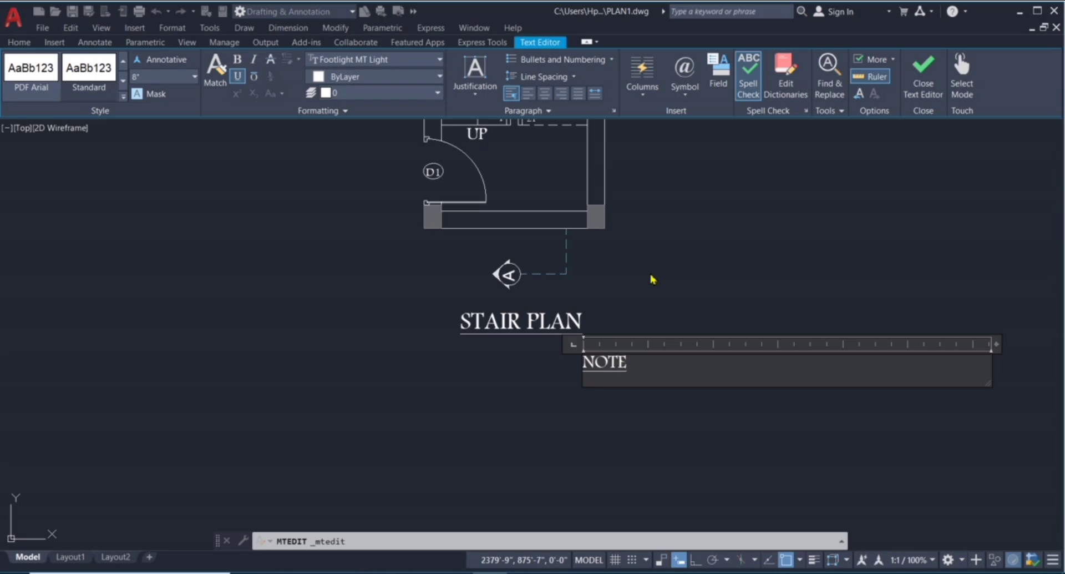
left_click(648, 324)
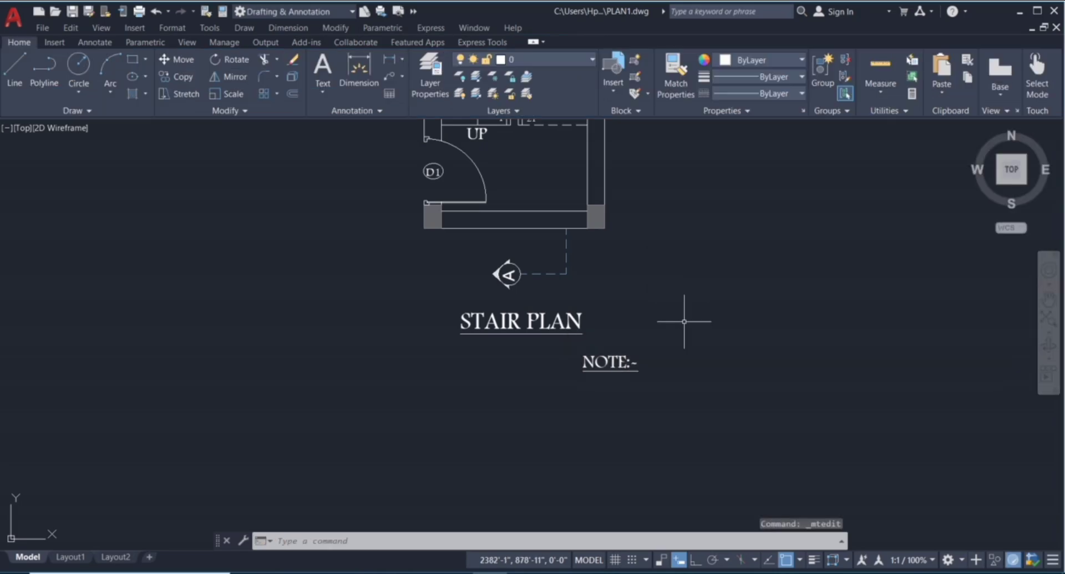
scroll(611, 328, "down", 3)
scroll(600, 346, "up", 2)
scroll(565, 301, "down", 2)
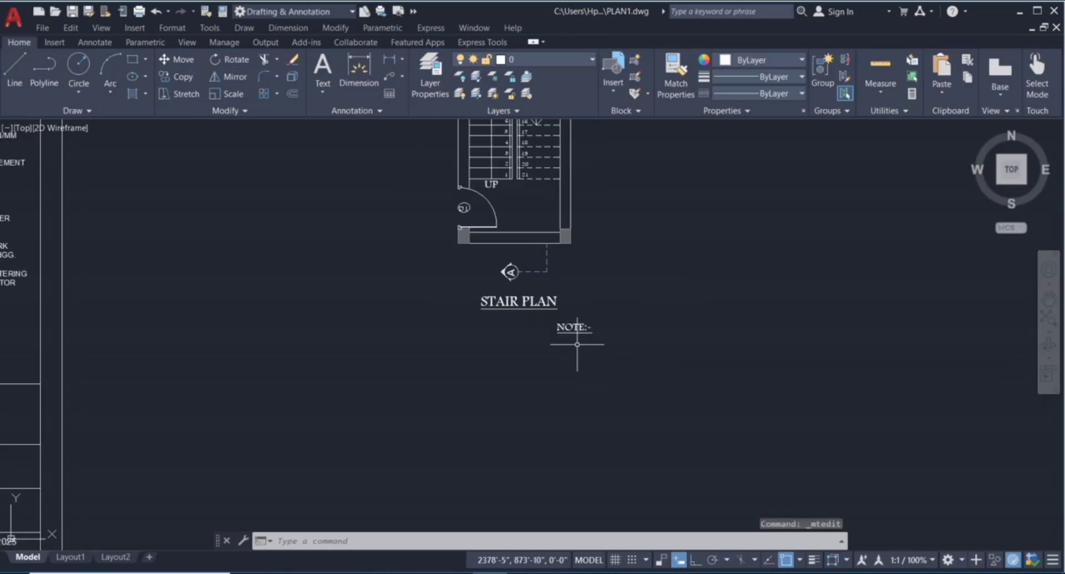
Step: Add the notes below the NOTE:- heading: TOTAL NO. OF STEPS = 22, RISER SIZE = 6", TRADE SIZE = 9", STAIR WIDTH = 3', and the column schedule line
left_click(572, 341)
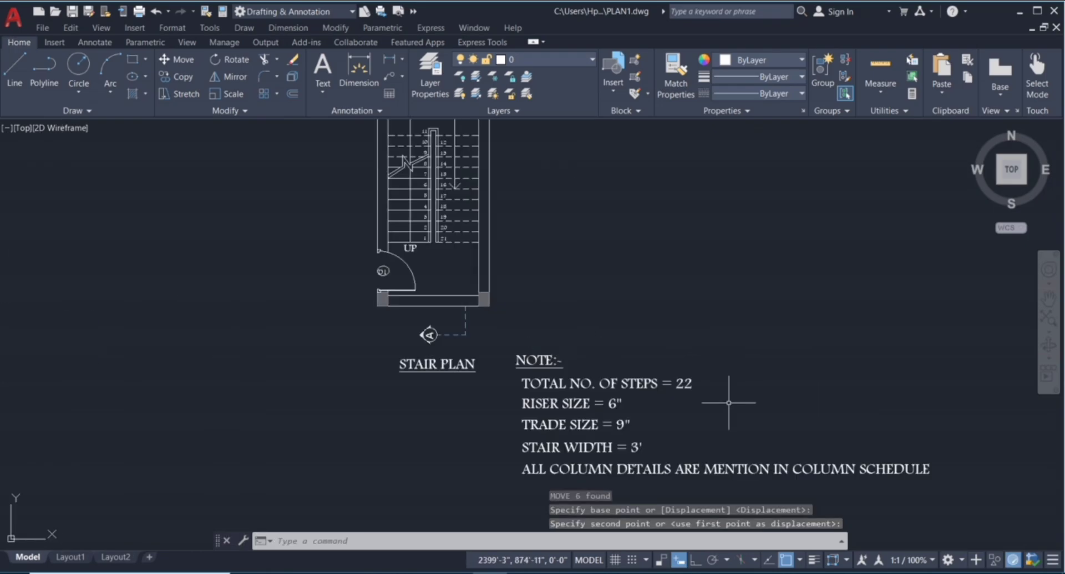
key("Escape")
key("Escape")
key("Escape")
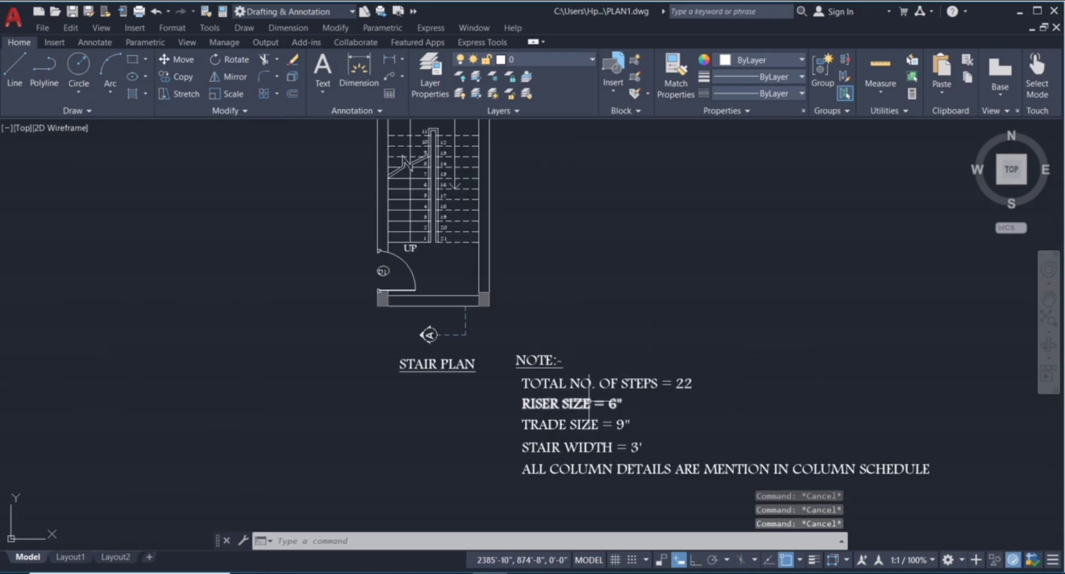
Step: Review the note lines on steps, riser, trade, width and columns, and the annotated stair plan above them
scroll(856, 484, "up", 2)
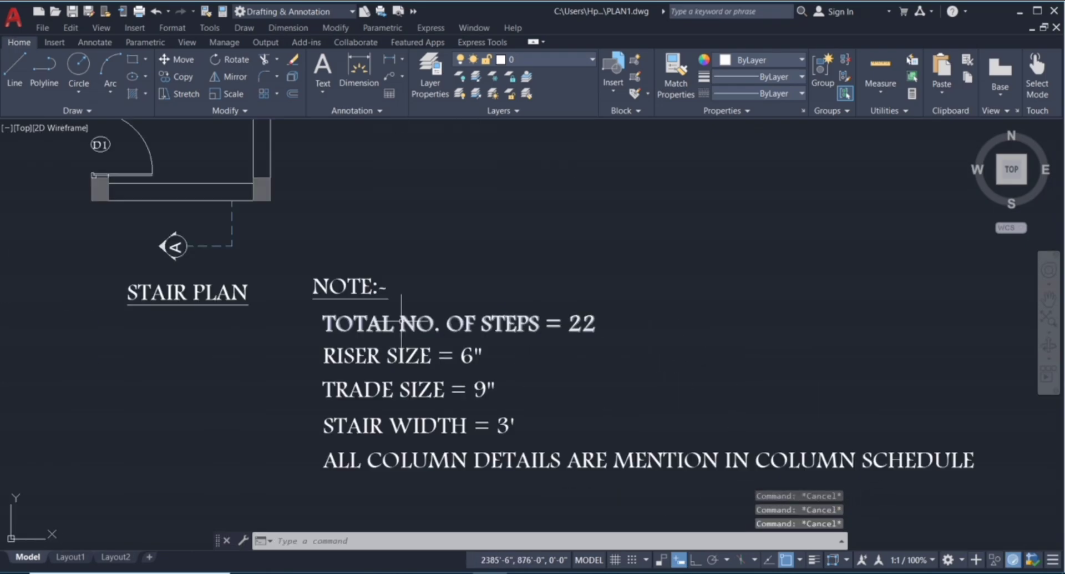
left_click(549, 301)
left_click(600, 309)
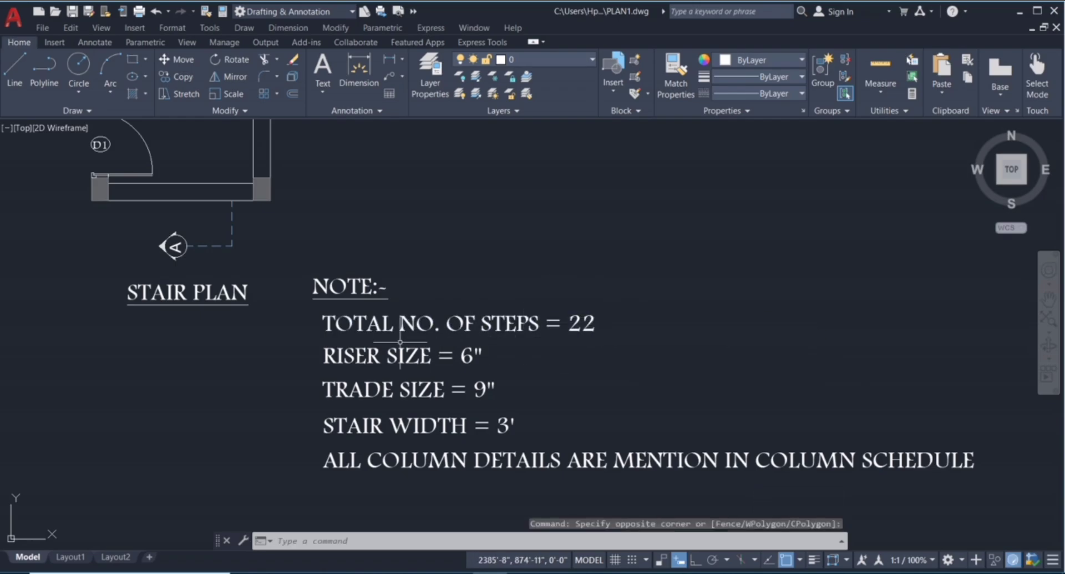
left_click(451, 343)
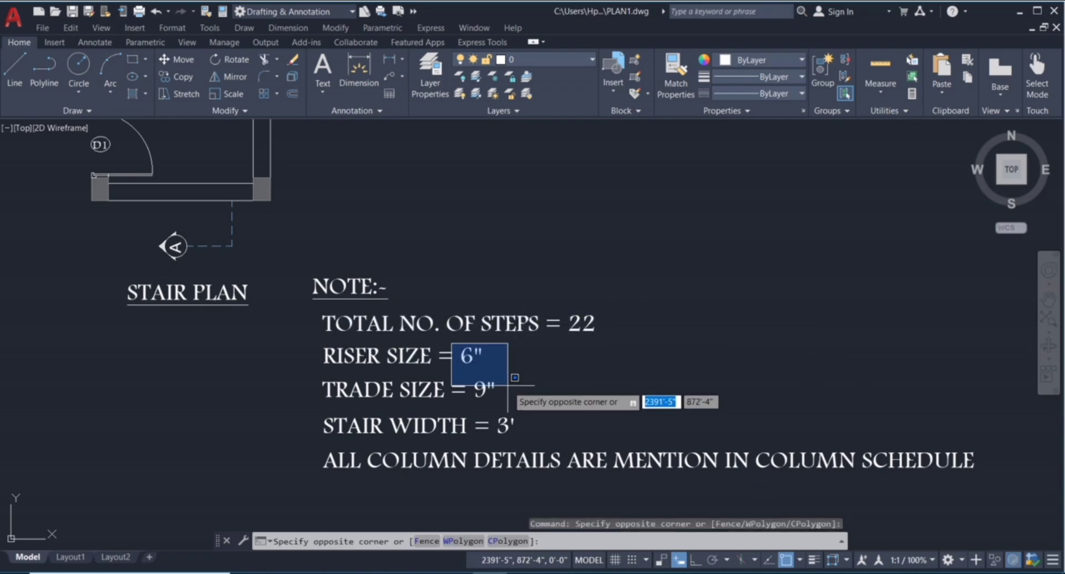
left_click(479, 344)
left_click(469, 370)
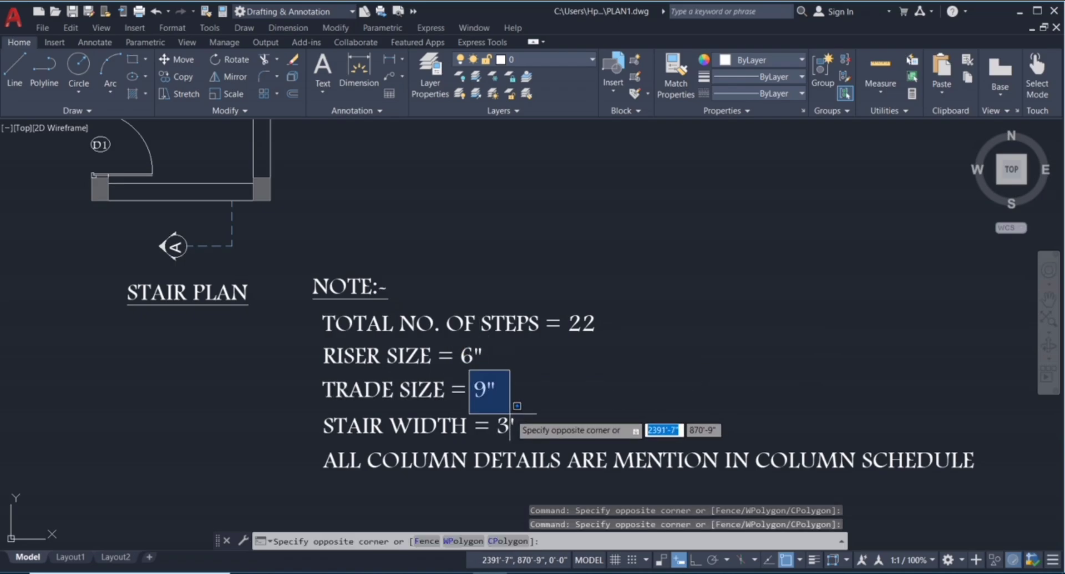
left_click(488, 390)
left_click(487, 404)
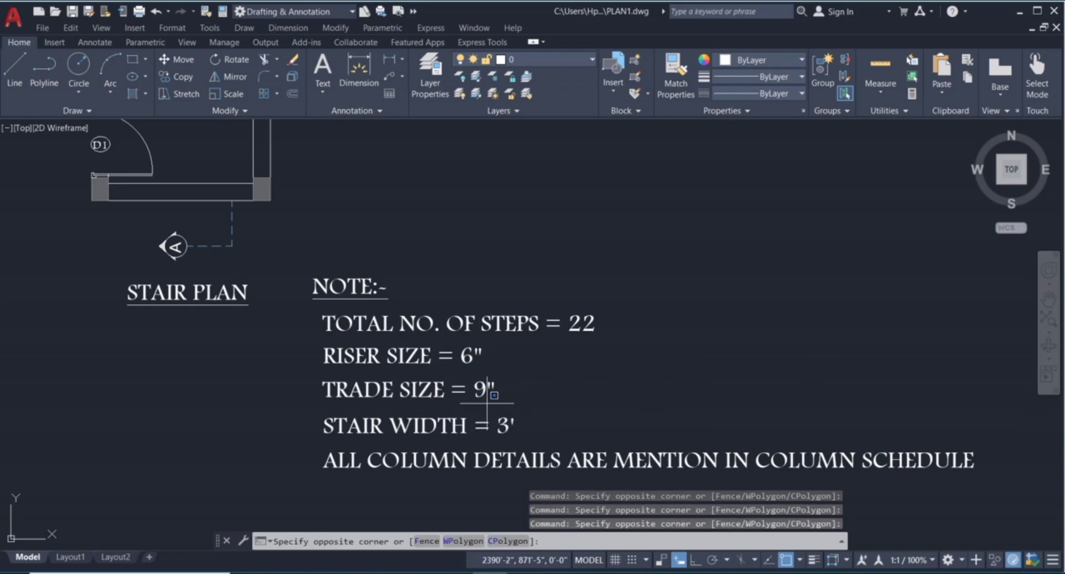
left_click(507, 406)
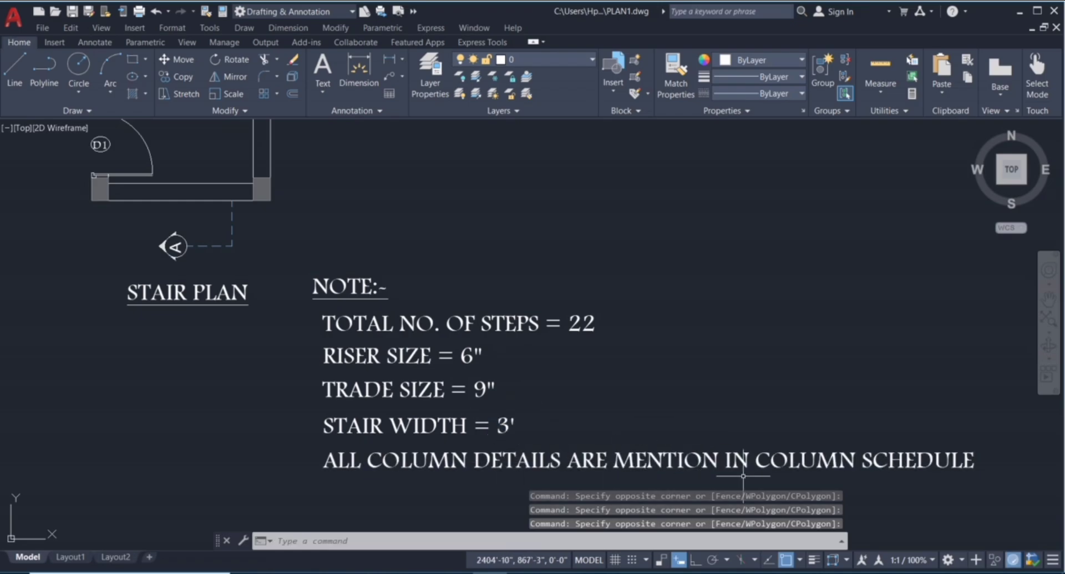
scroll(723, 464, "down", 2)
scroll(685, 239, "down", 2)
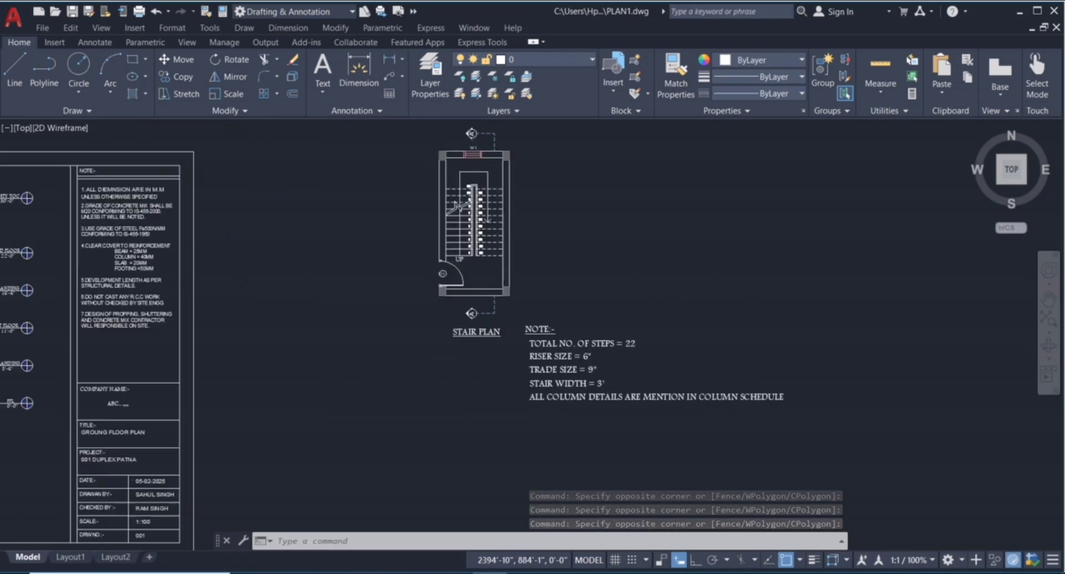
scroll(406, 186, "up", 3)
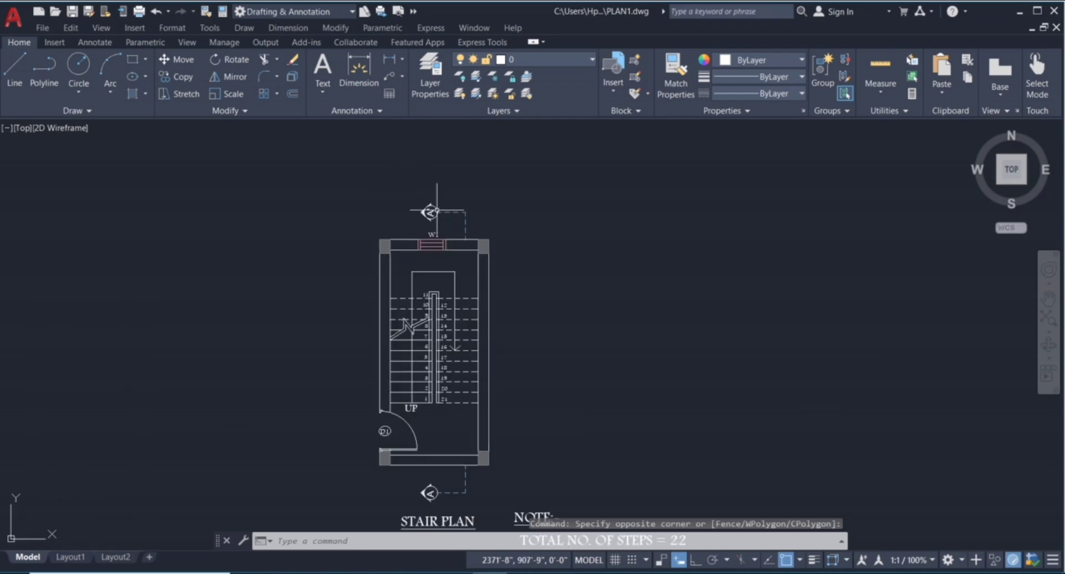
scroll(381, 212, "down", 2)
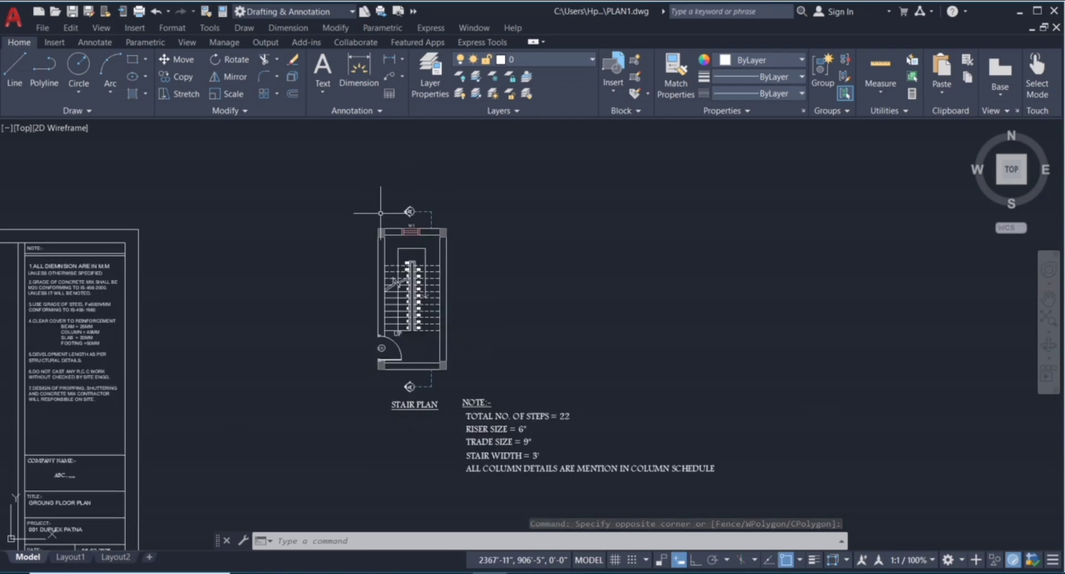
Step: Copy the stair plan with its section markers, without title or notes, to the empty area beside the original on its right
left_click(477, 397)
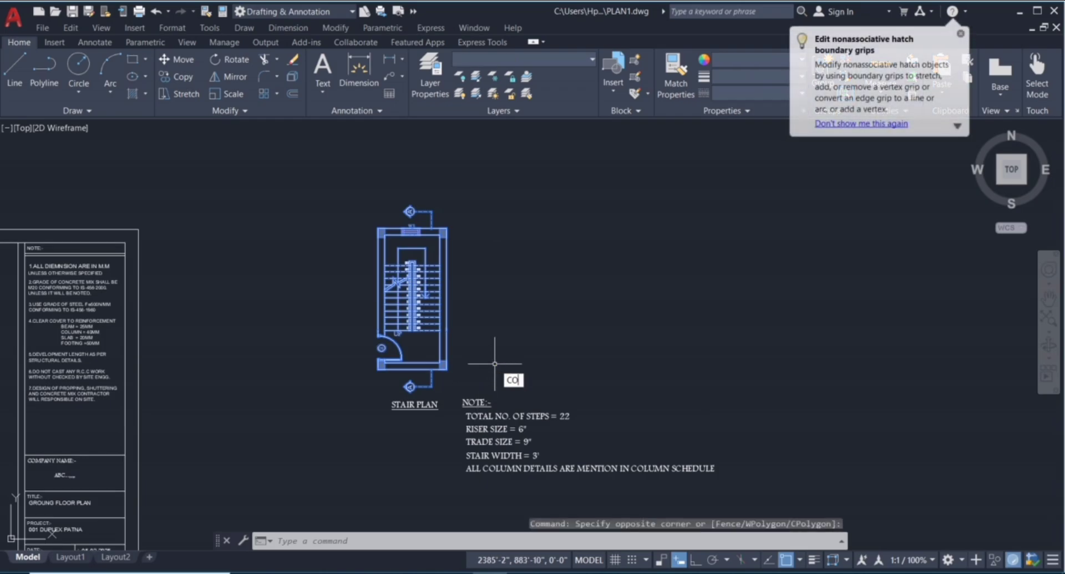
type("co")
key("Return")
scroll(510, 288, "up", 2)
left_click(433, 299)
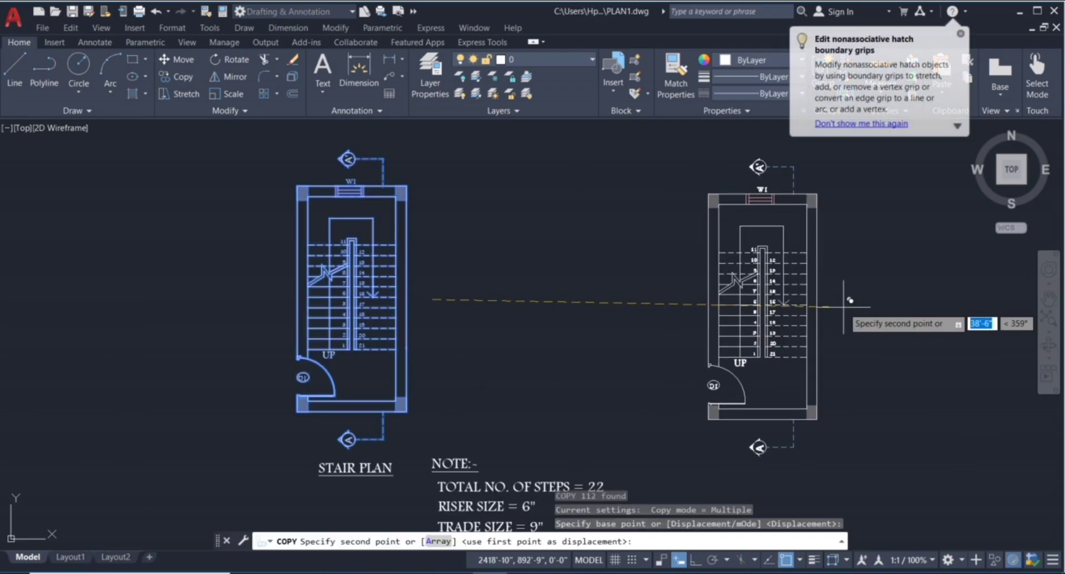
left_click(745, 291)
key("Escape")
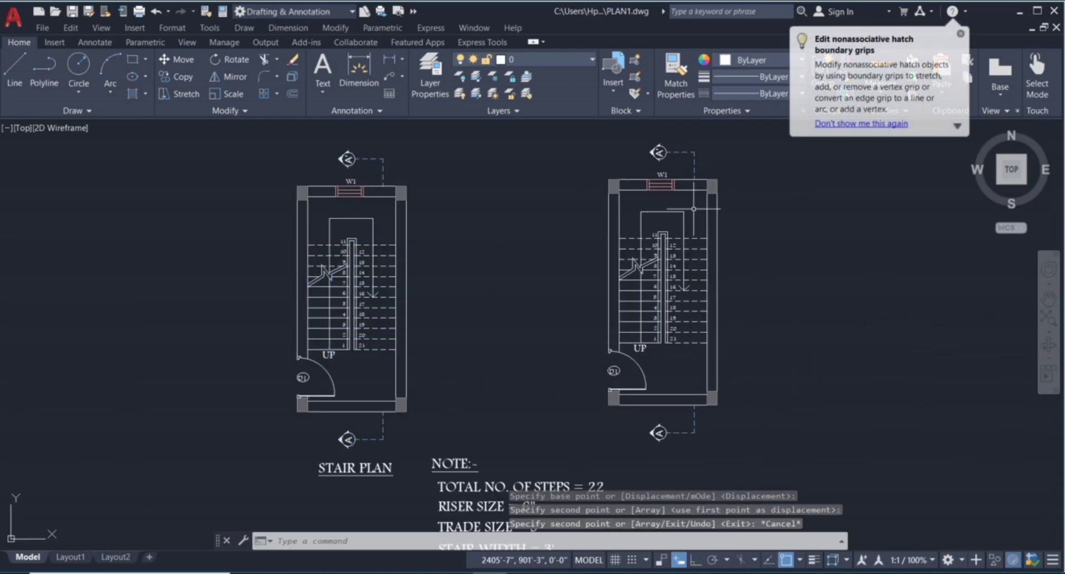
key("Escape")
Step: Rotate the copied stair plan 90° counterclockwise with Ortho on, so the window wall faces left
left_click(564, 134)
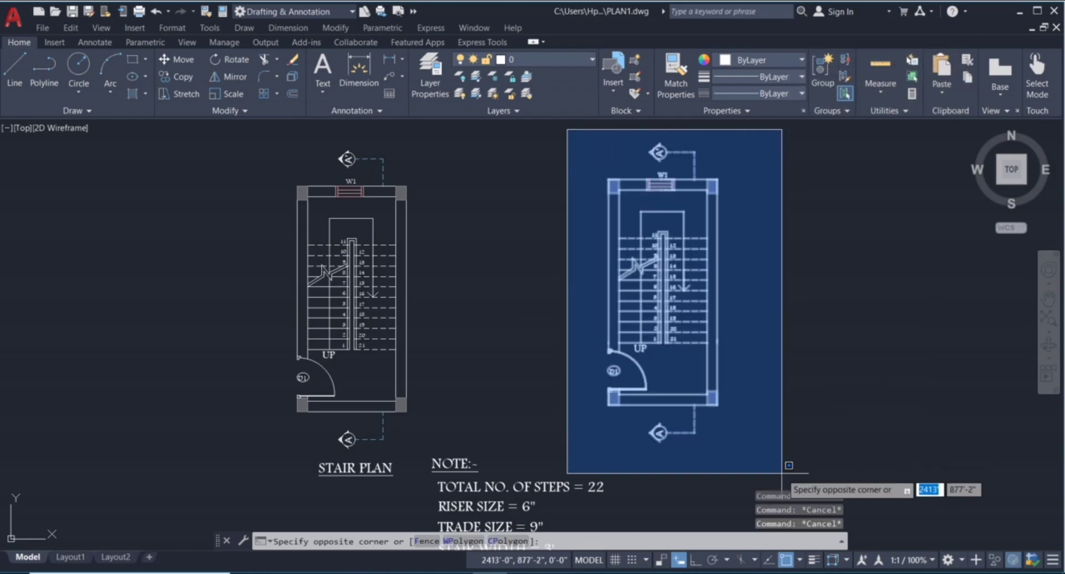
left_click(782, 464)
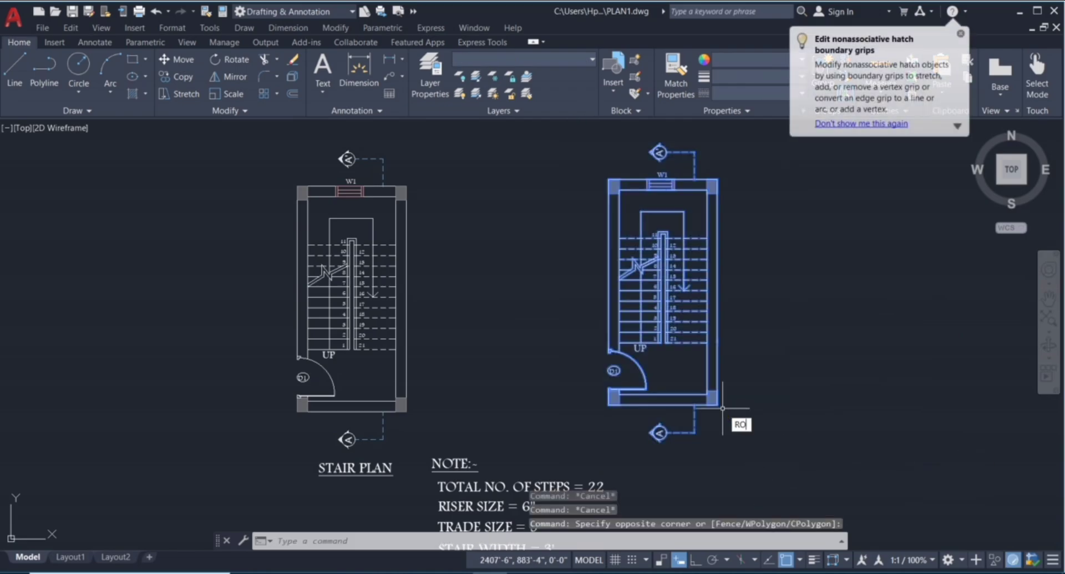
key("Return")
left_click(759, 406)
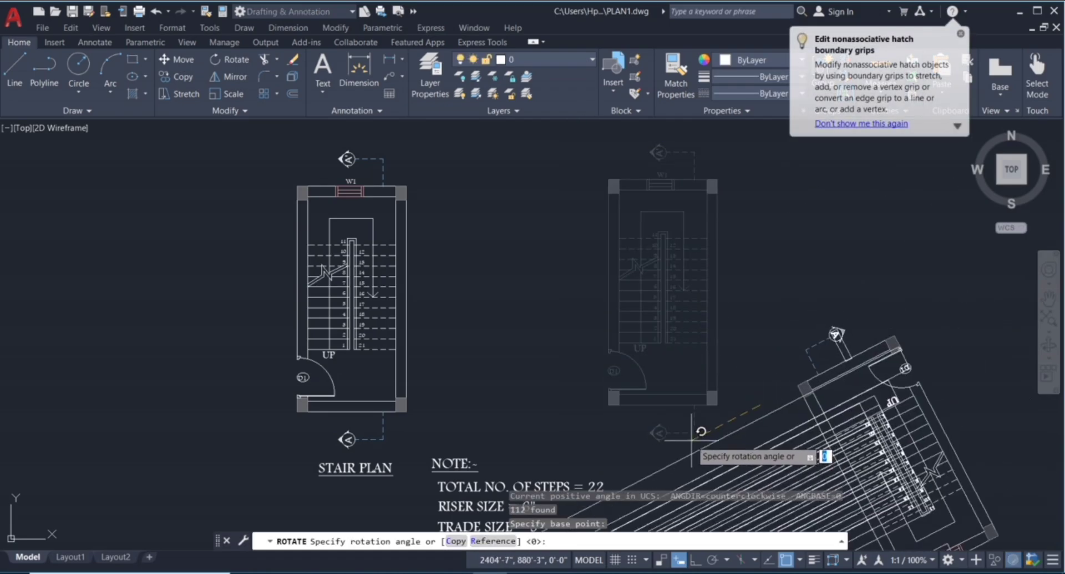
scroll(676, 397, "down", 2)
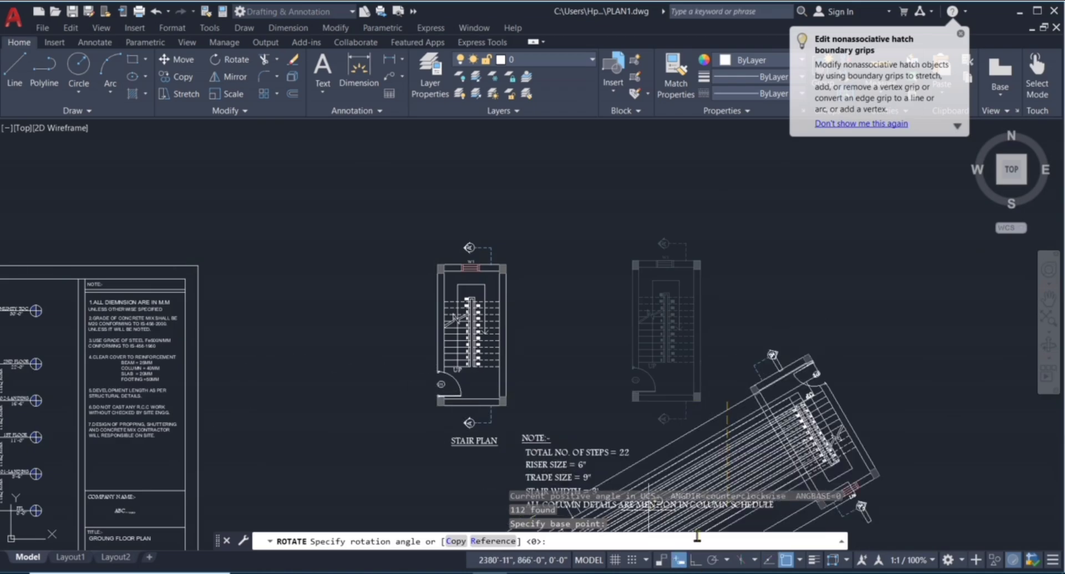
left_click(695, 560)
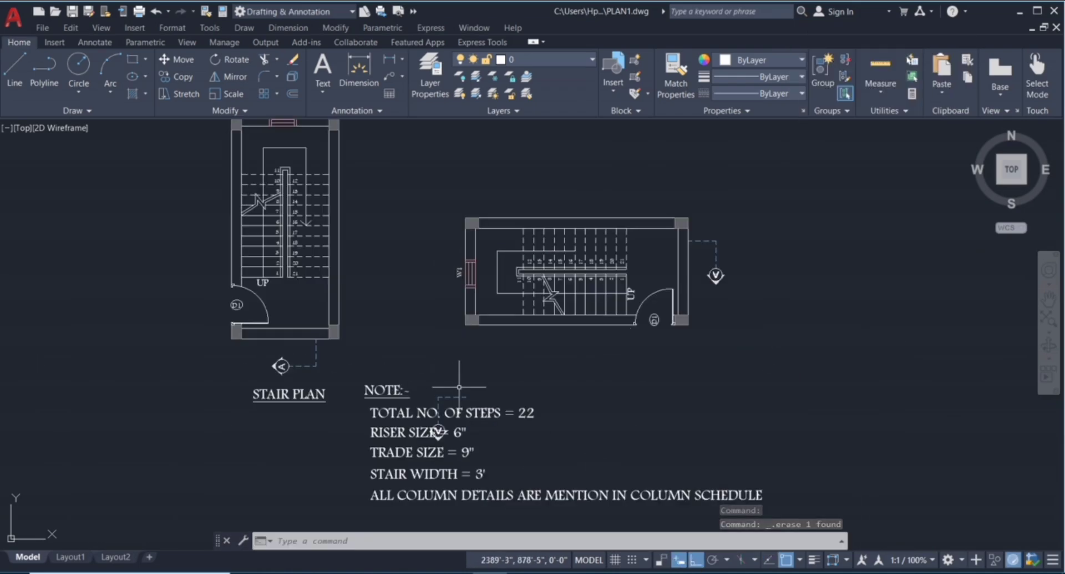
Step: Move the A' section marker and its dashed line off the notes to the window side of the rotated plan
scroll(447, 399, "up", 4)
left_click(455, 400)
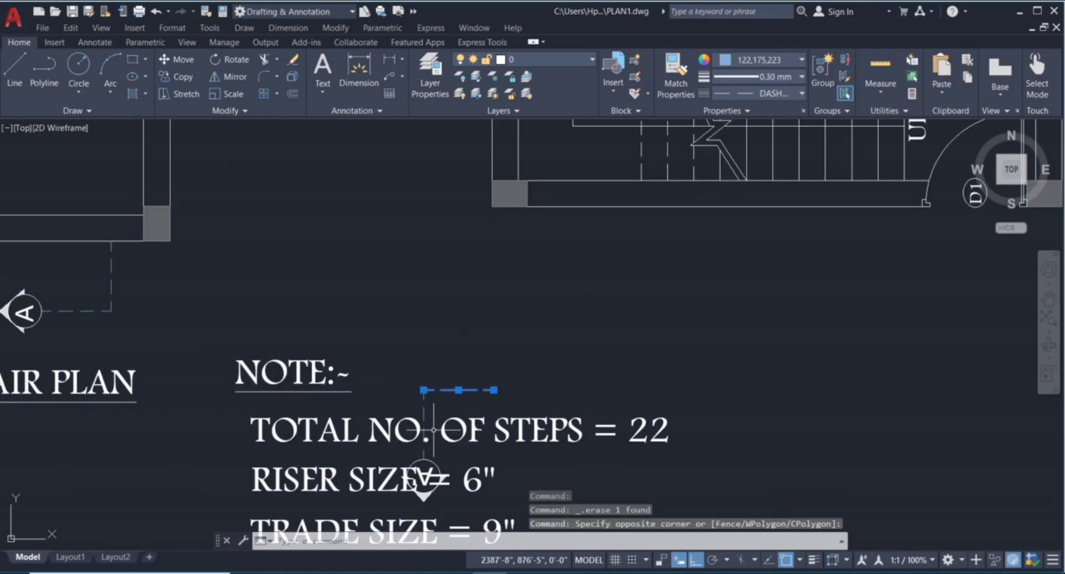
key("Escape")
key("Escape")
key("Escape")
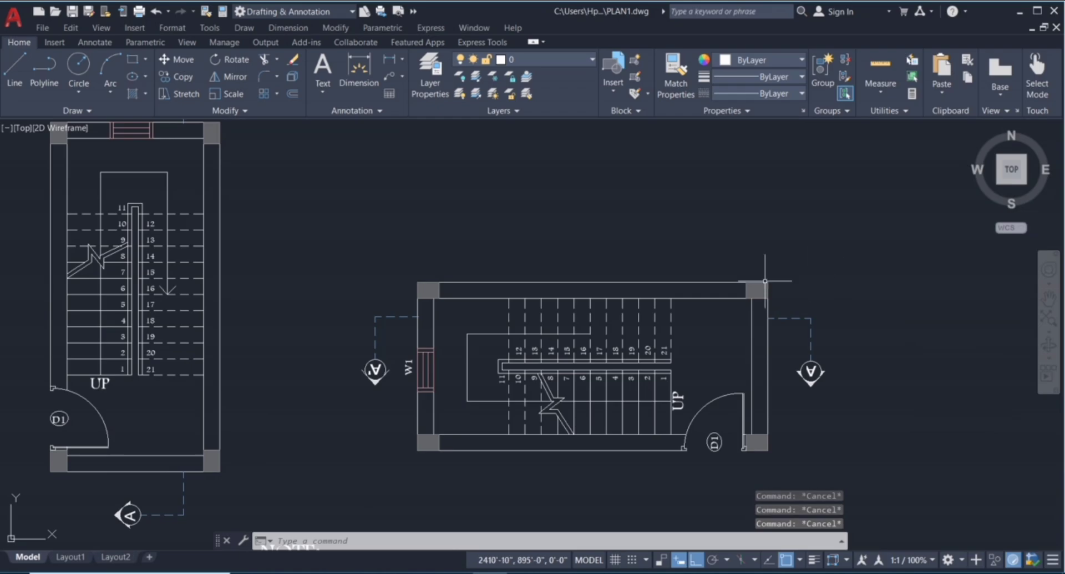
Step: Draw vertical construction lines with XLINE through the outer and inner faces of both end walls of the rotated plan
scroll(568, 389, "down", 2)
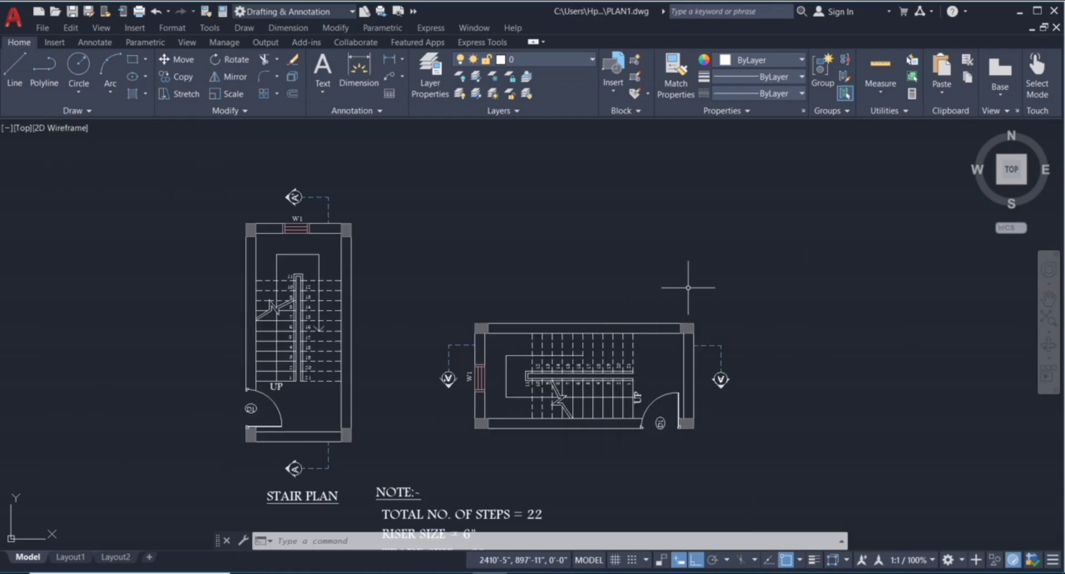
type("l")
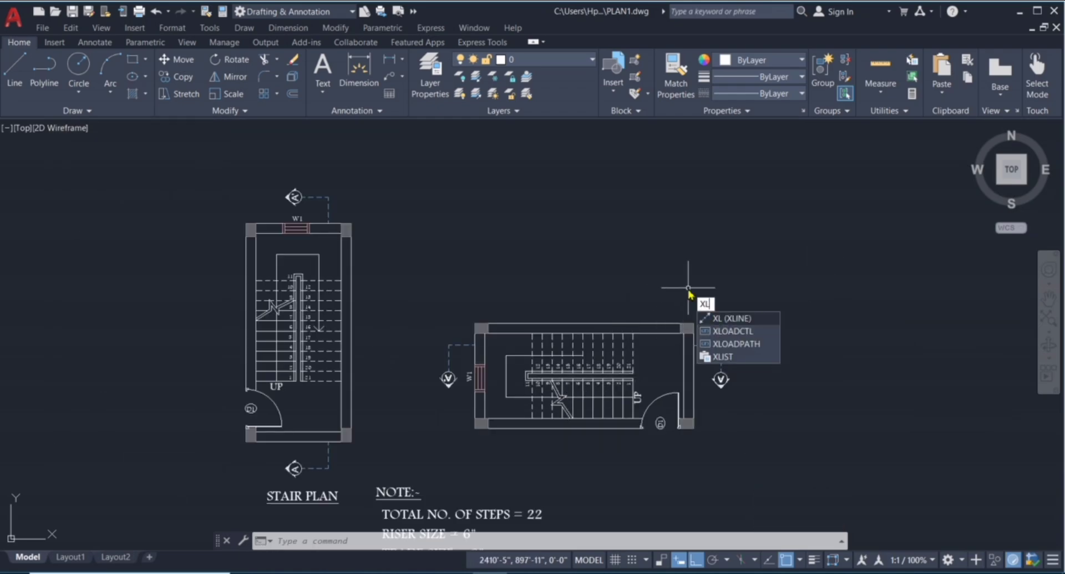
key("Return")
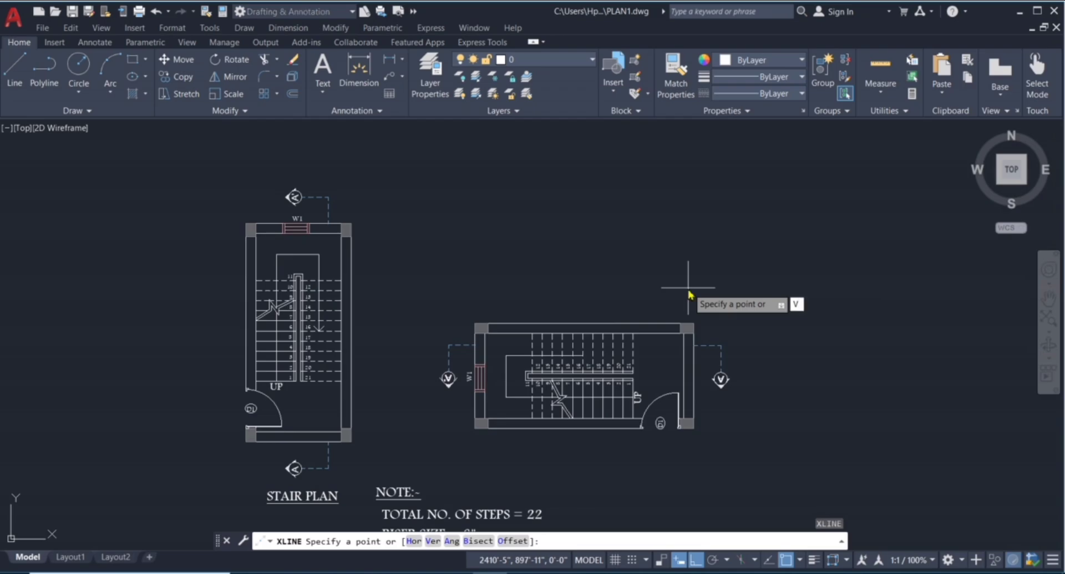
key("Return")
scroll(449, 361, "up", 2)
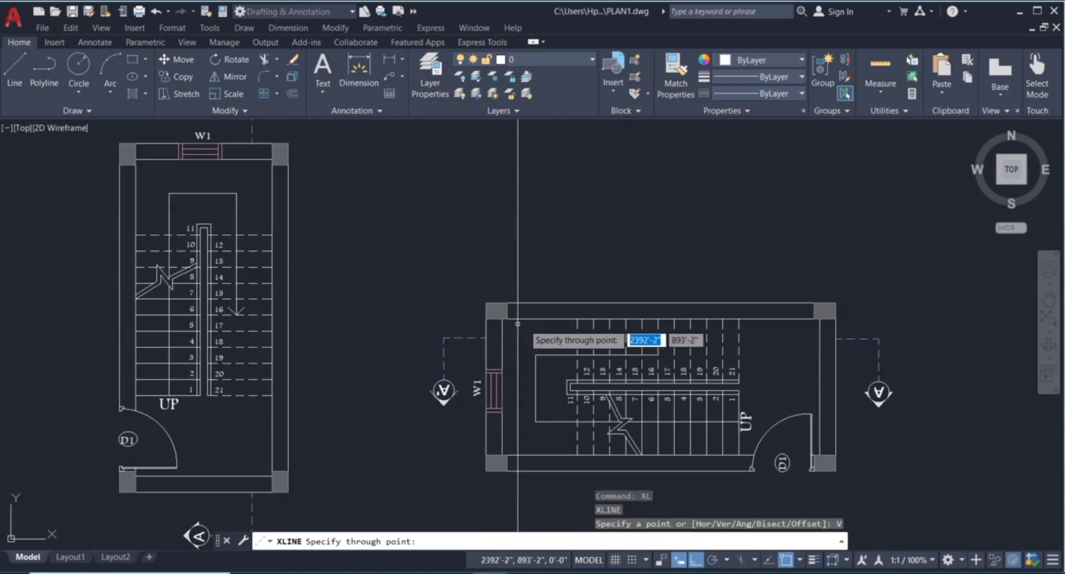
left_click(486, 310)
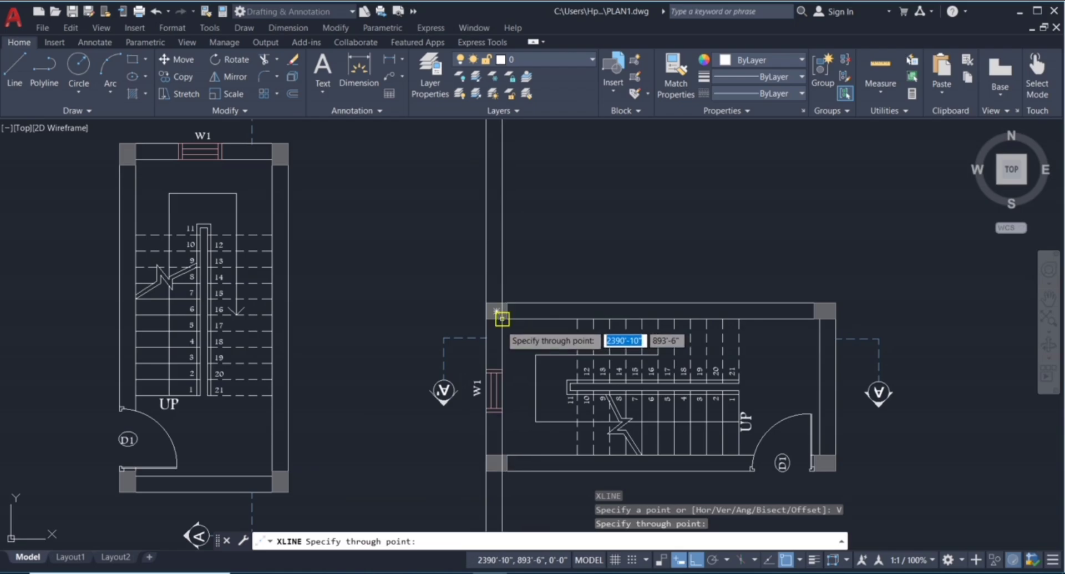
left_click(502, 318)
scroll(863, 319, "up", 3)
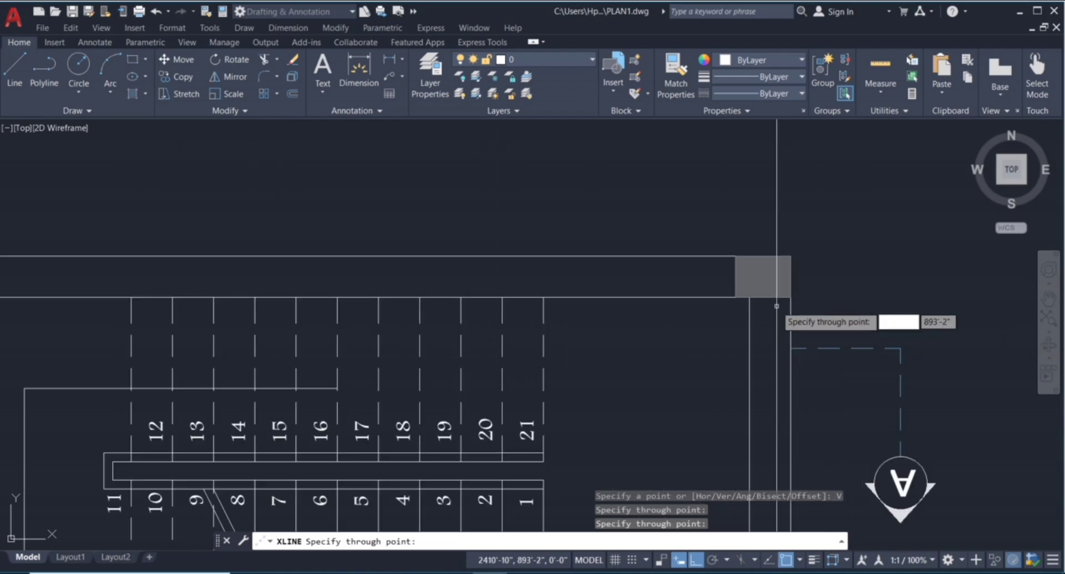
left_click(750, 296)
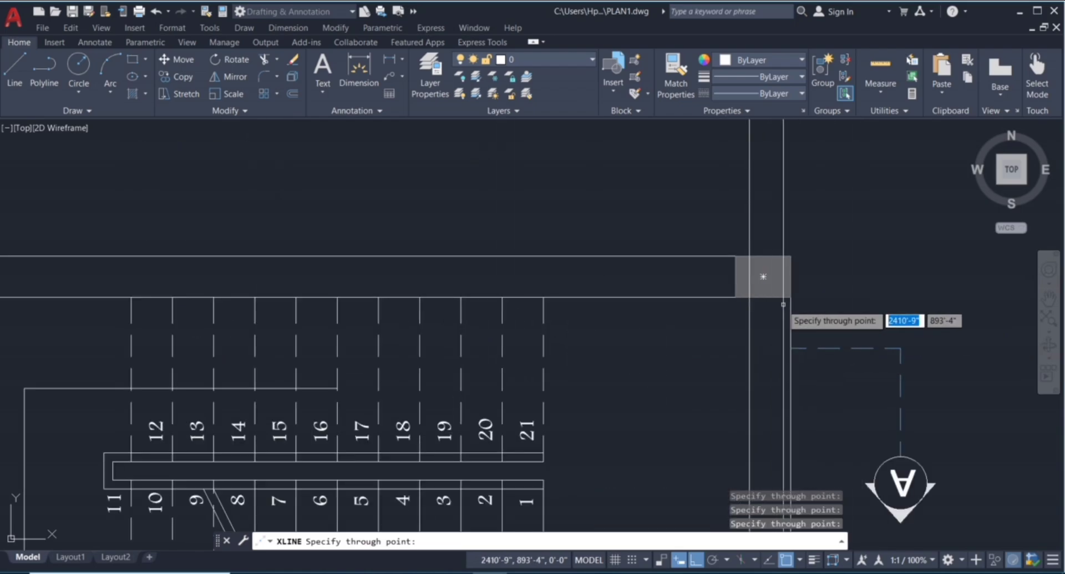
left_click(790, 297)
Step: Add vertical XLINE construction lines through every riser line of the rotated plan's stair flight, from riser 11 to riser 21
scroll(738, 248, "down", 4)
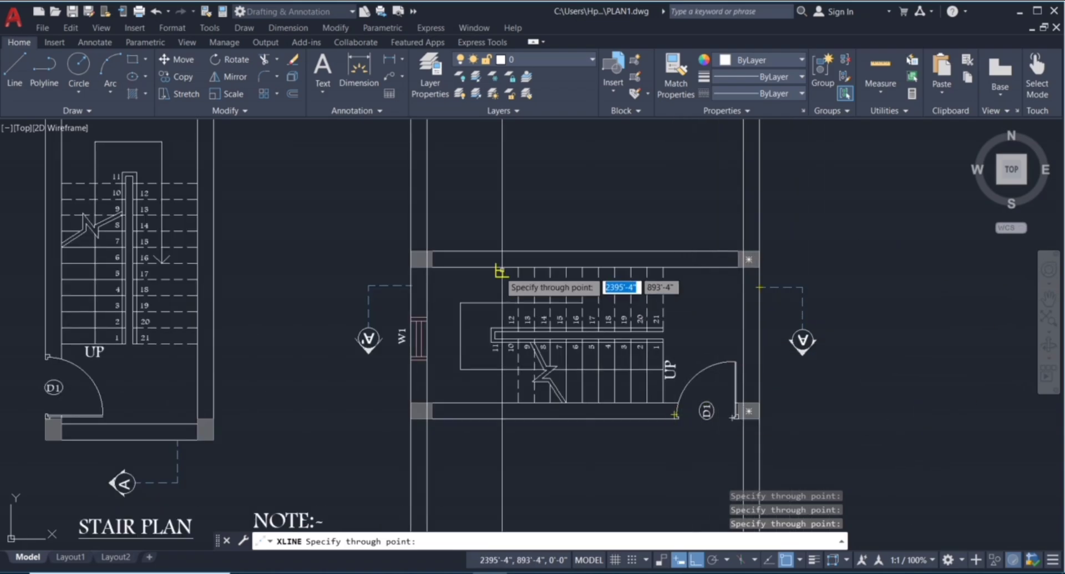
scroll(509, 285, "up", 2)
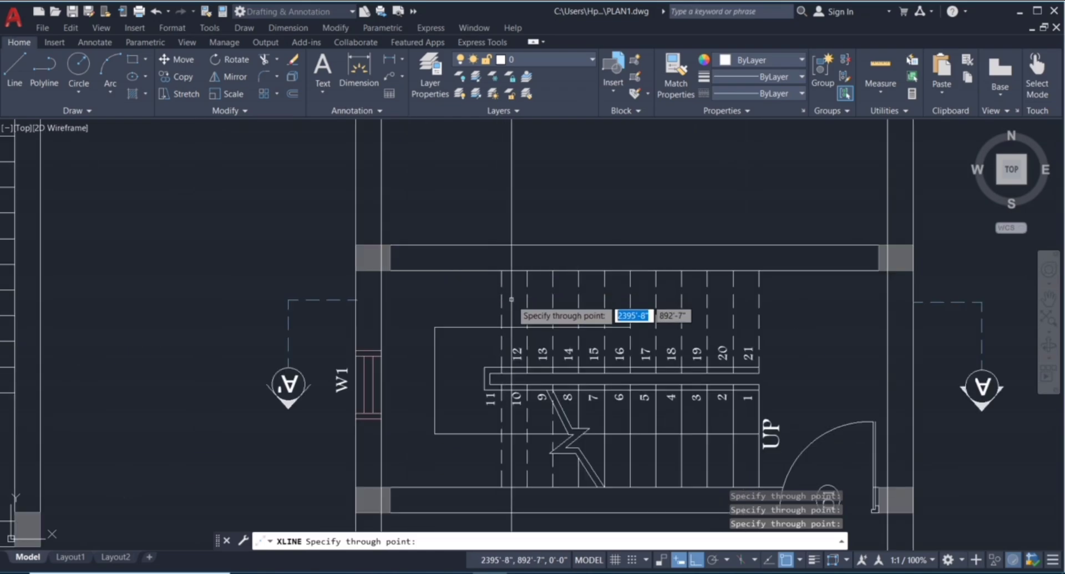
left_click(501, 272)
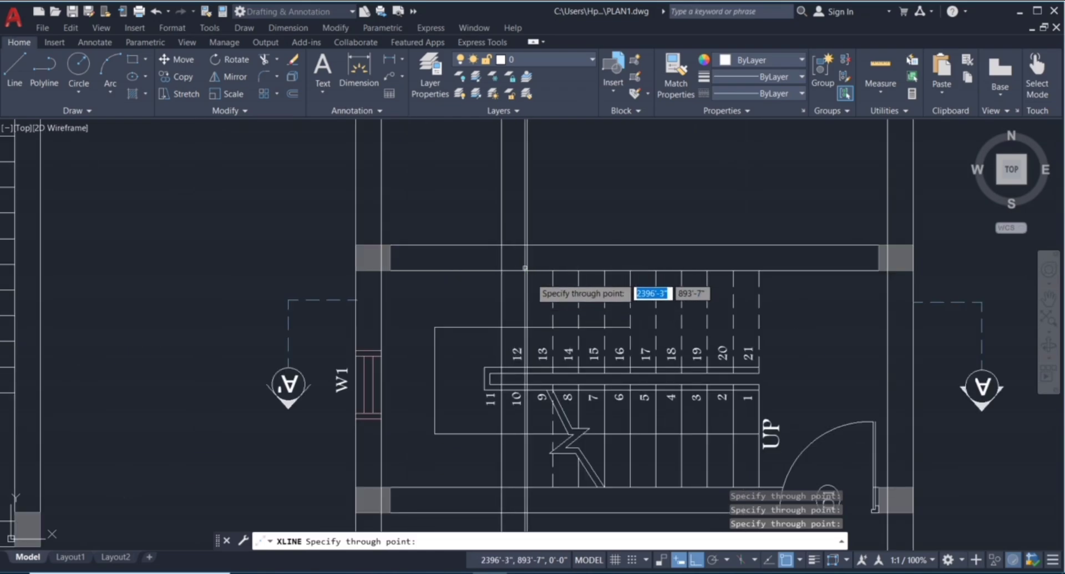
left_click(554, 271)
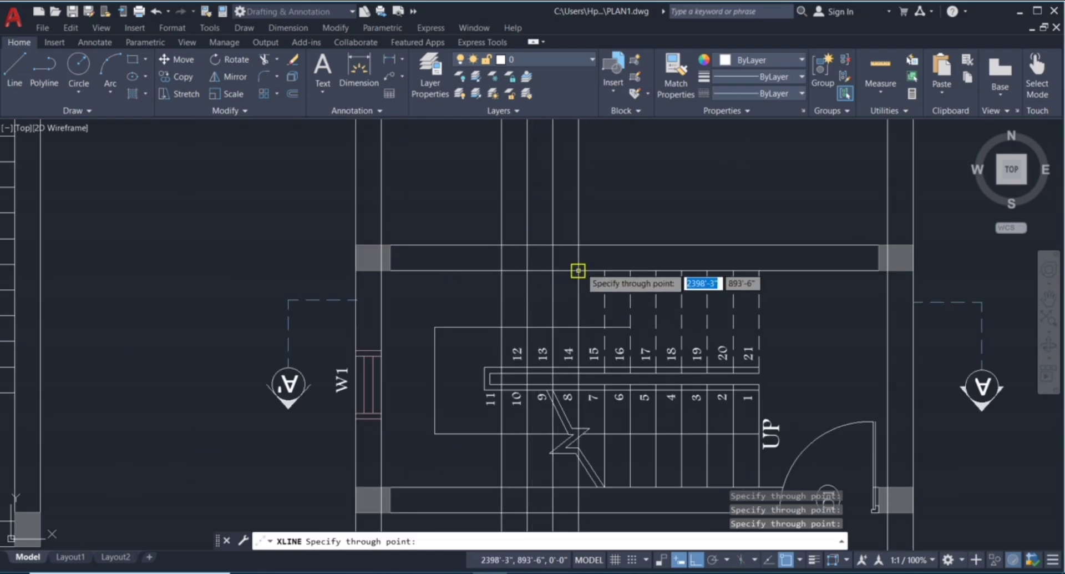
left_click(578, 270)
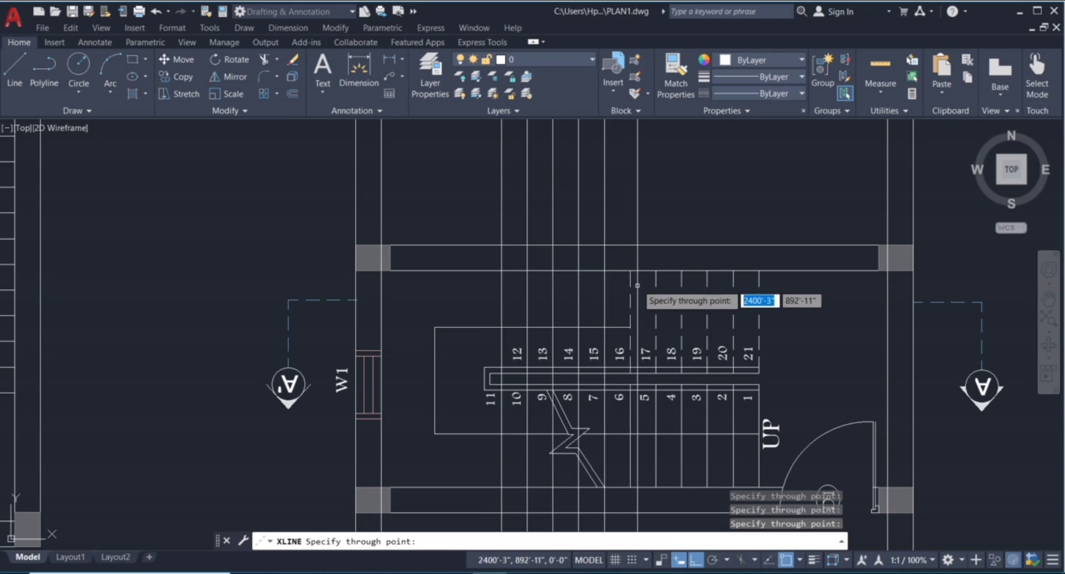
left_click(630, 272)
left_click(656, 270)
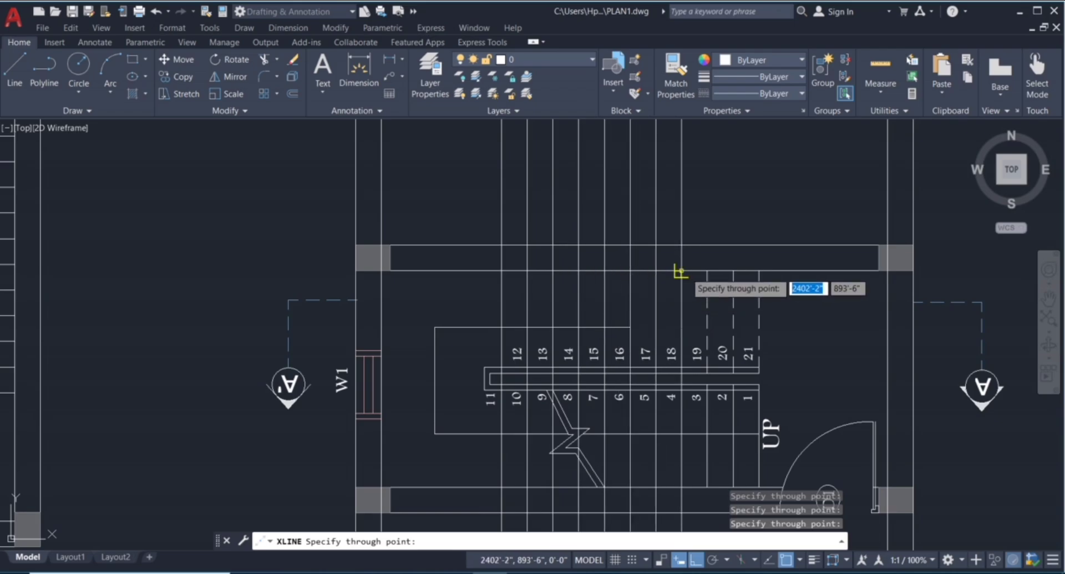
left_click(681, 270)
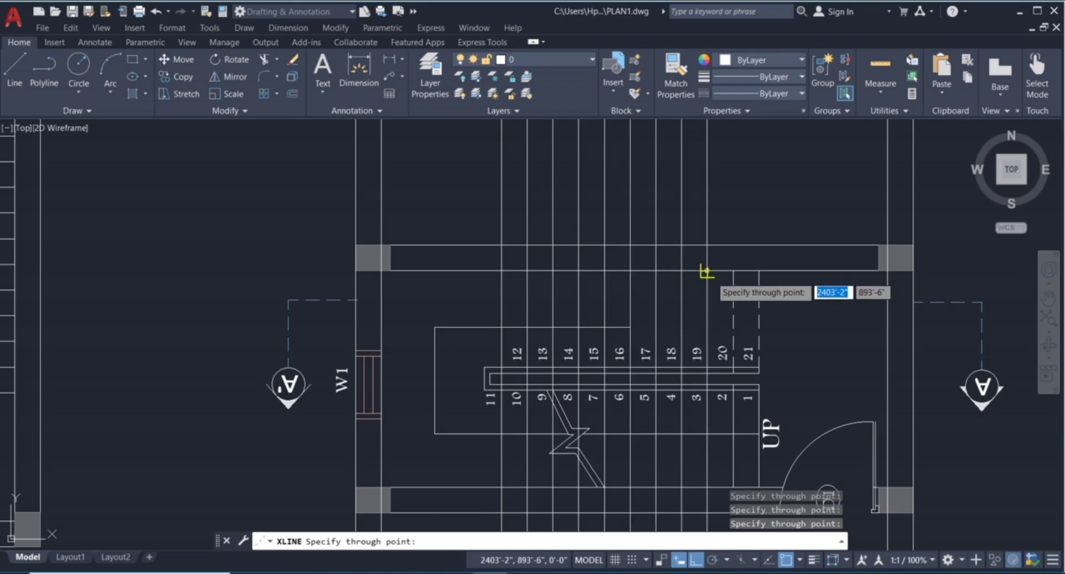
left_click(707, 271)
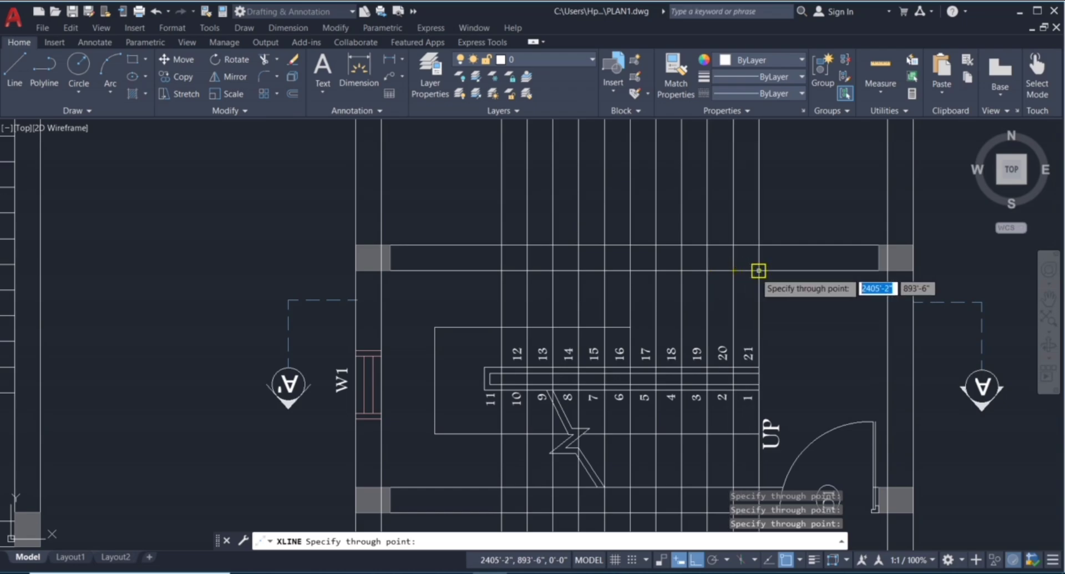
scroll(642, 268, "down", 2)
scroll(638, 266, "down", 2)
scroll(632, 255, "down", 2)
key("Escape")
key("Escape")
key("Escape")
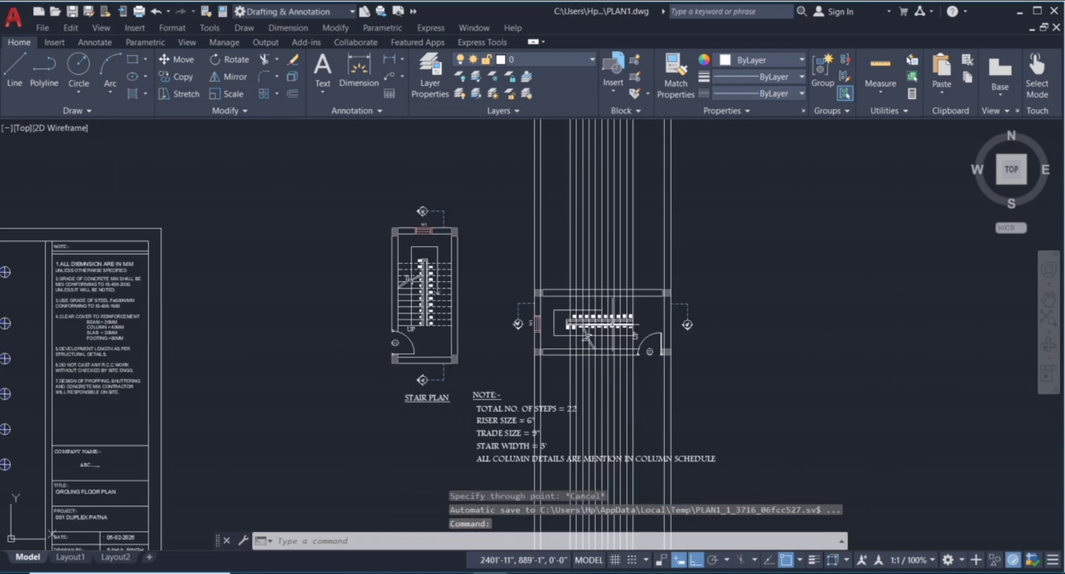
Step: Draw a horizontal base line just above the rotated plan, crossing all the vertical construction lines and extending past both end walls
scroll(632, 248, "up", 2)
left_click(391, 279)
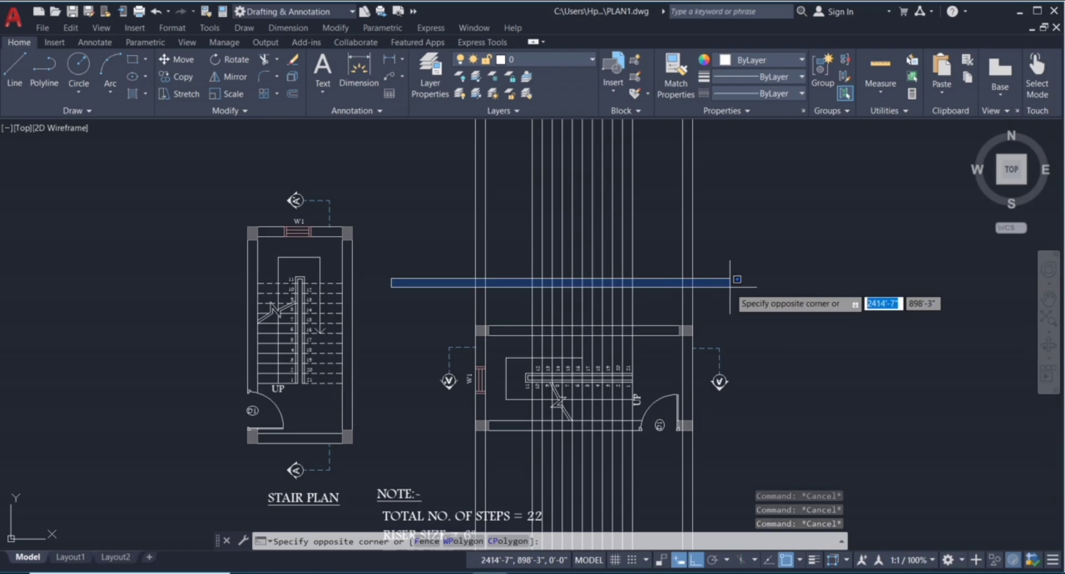
key("Escape")
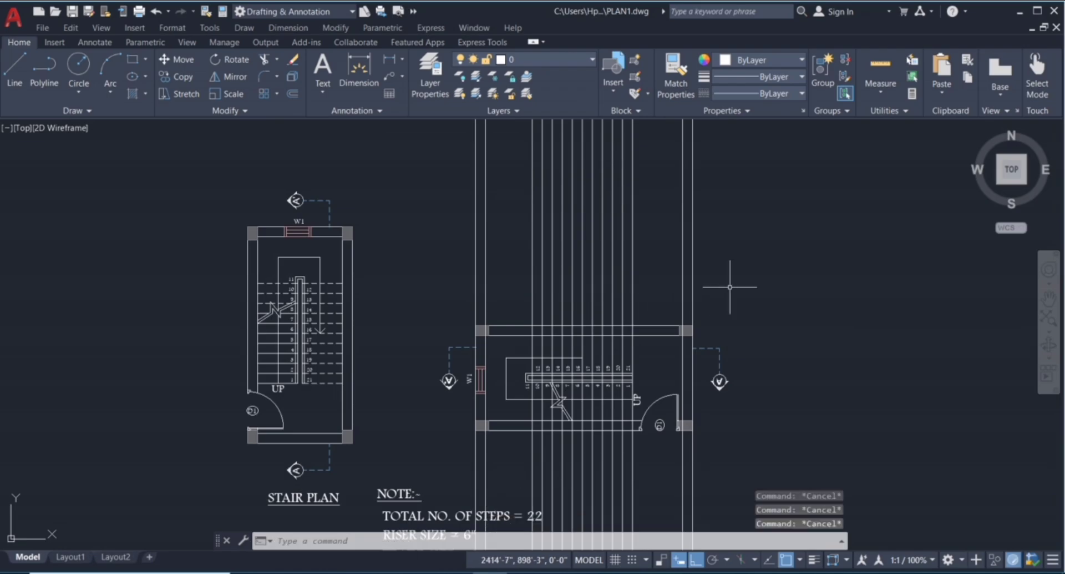
key("Return")
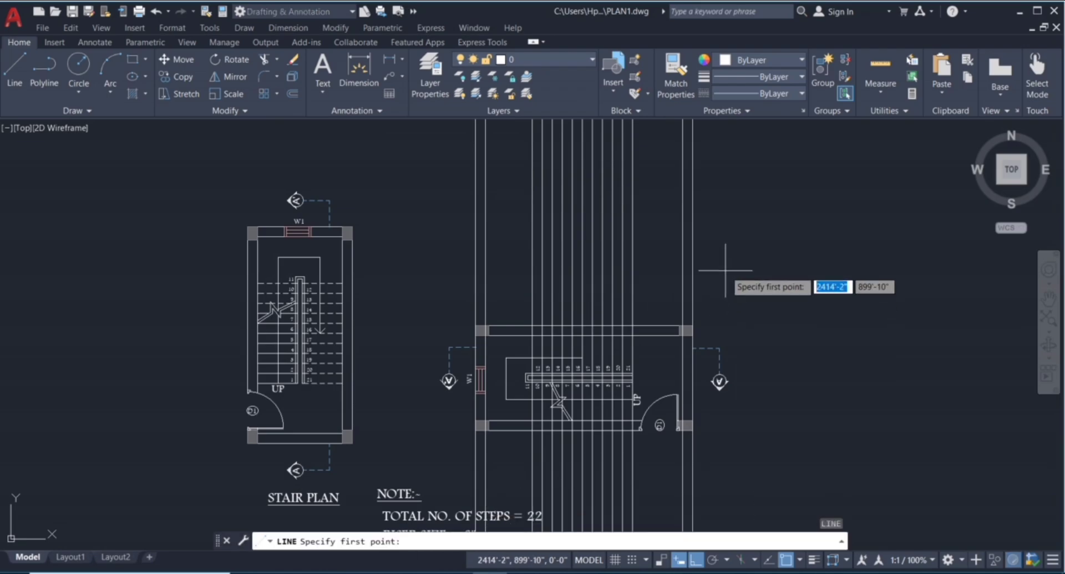
left_click(444, 272)
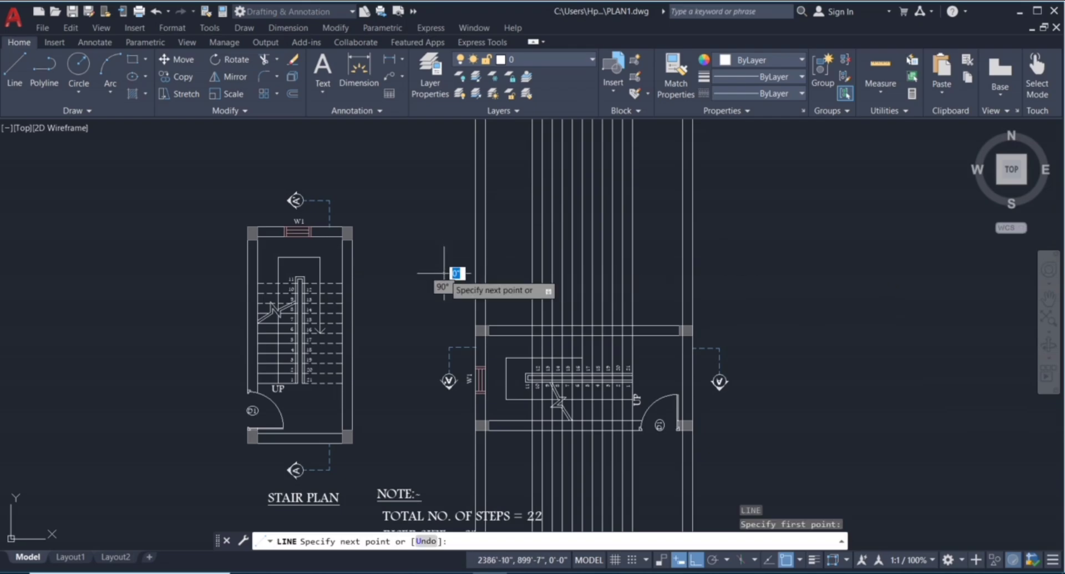
left_click(755, 272)
key("Escape")
key("Escape")
key("Escape")
key("Escape")
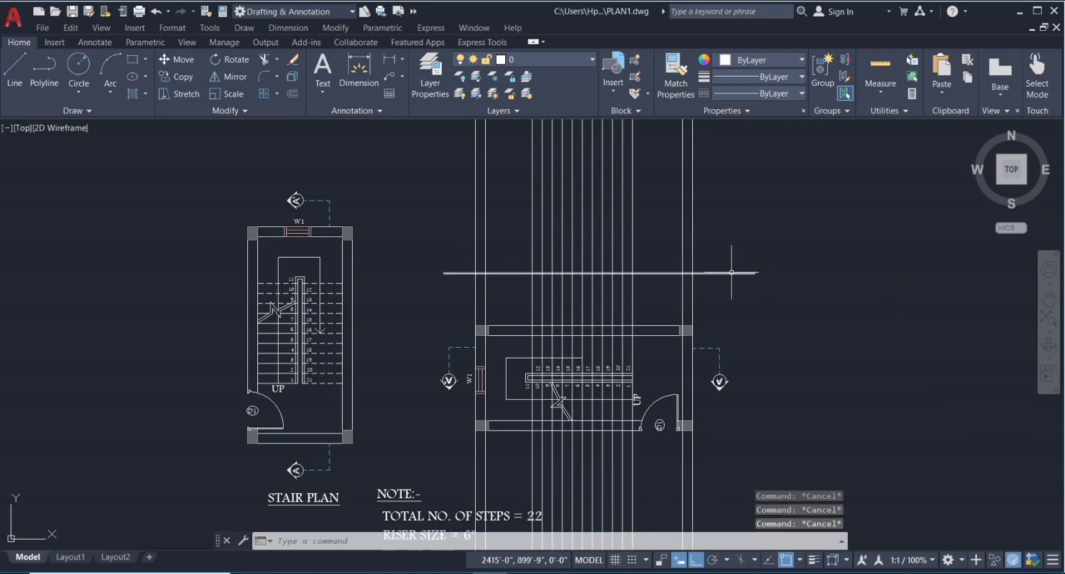
Step: Examine the bottom of the finished Section of A-A' for its floor level, ground slab, first steps and riser notes
scroll(615, 294, "up", 2)
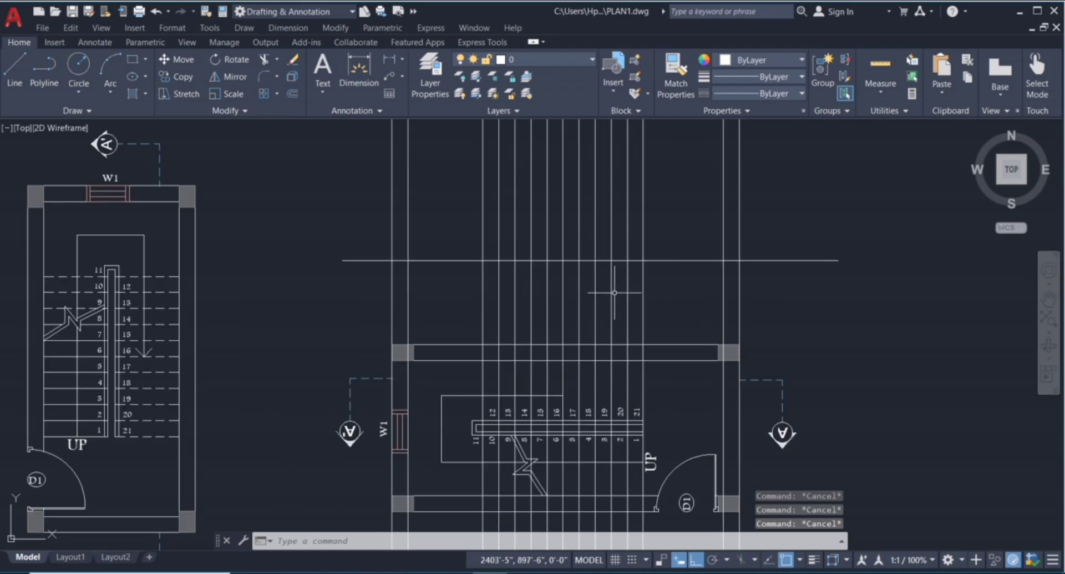
left_click(367, 279)
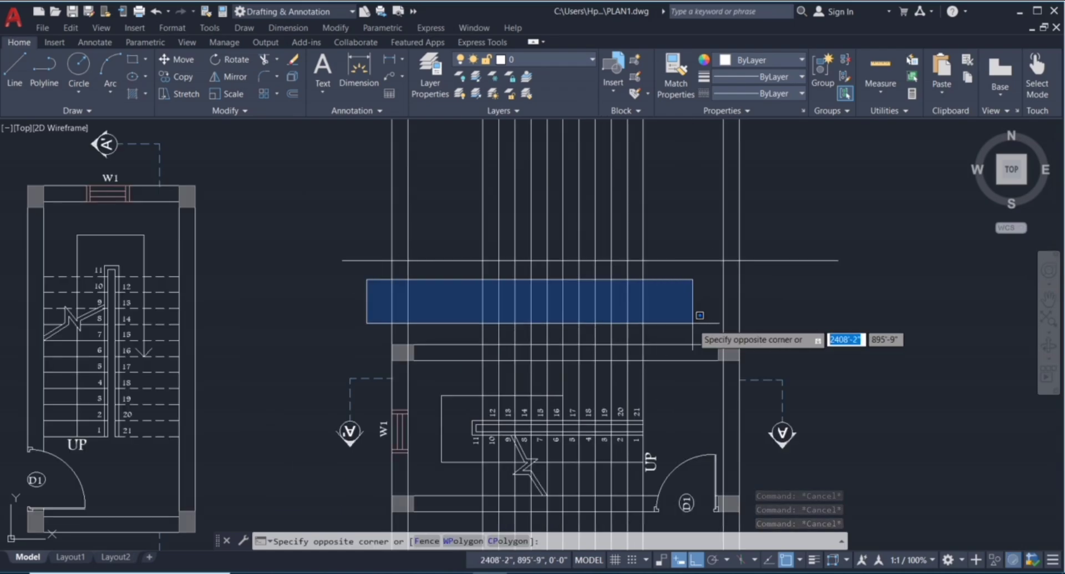
left_click(700, 315)
scroll(677, 305, "down", 8)
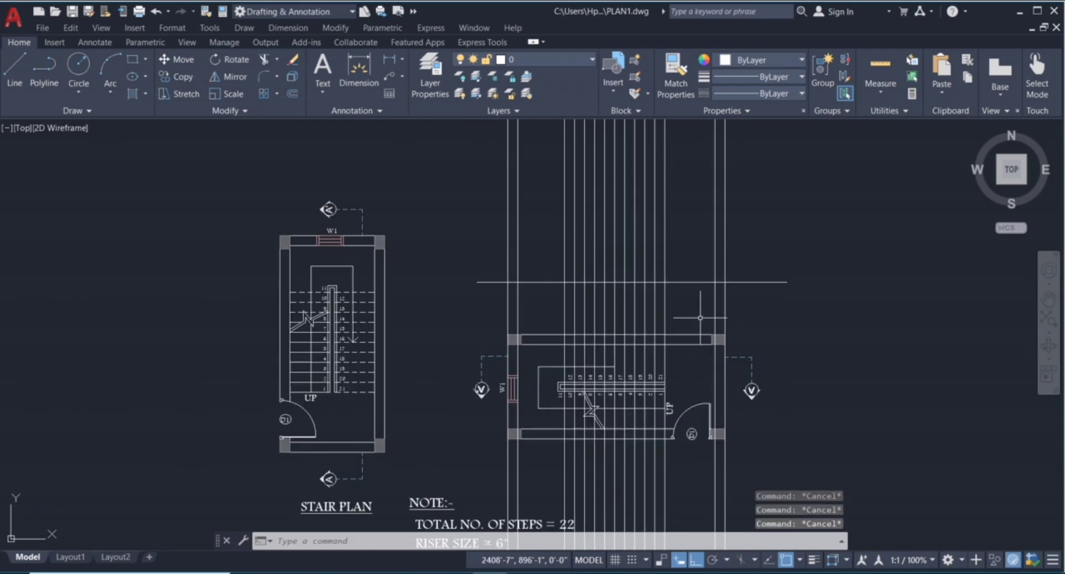
scroll(487, 382, "up", 10)
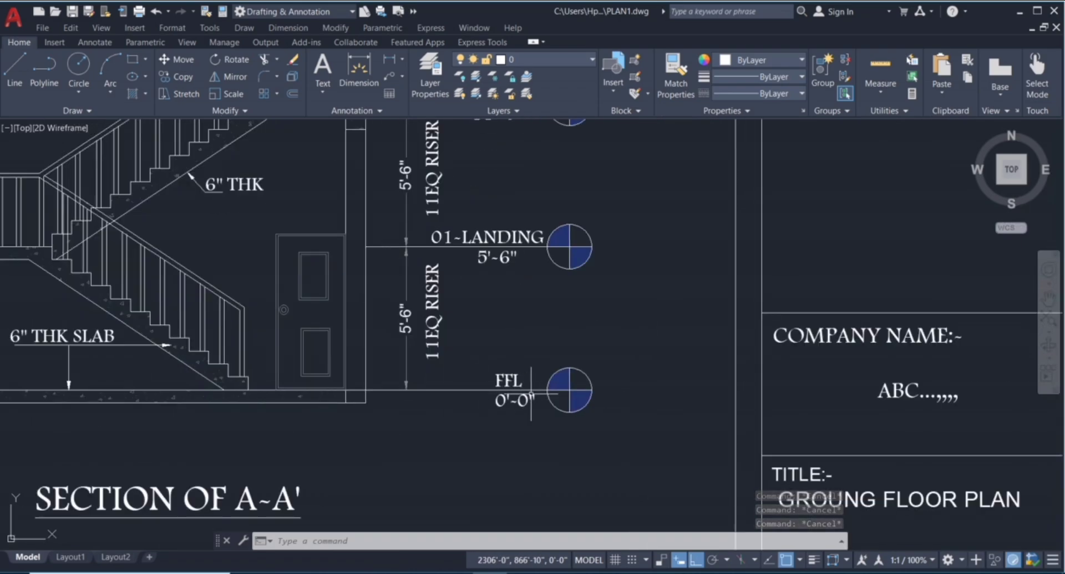
scroll(490, 425, "down", 2)
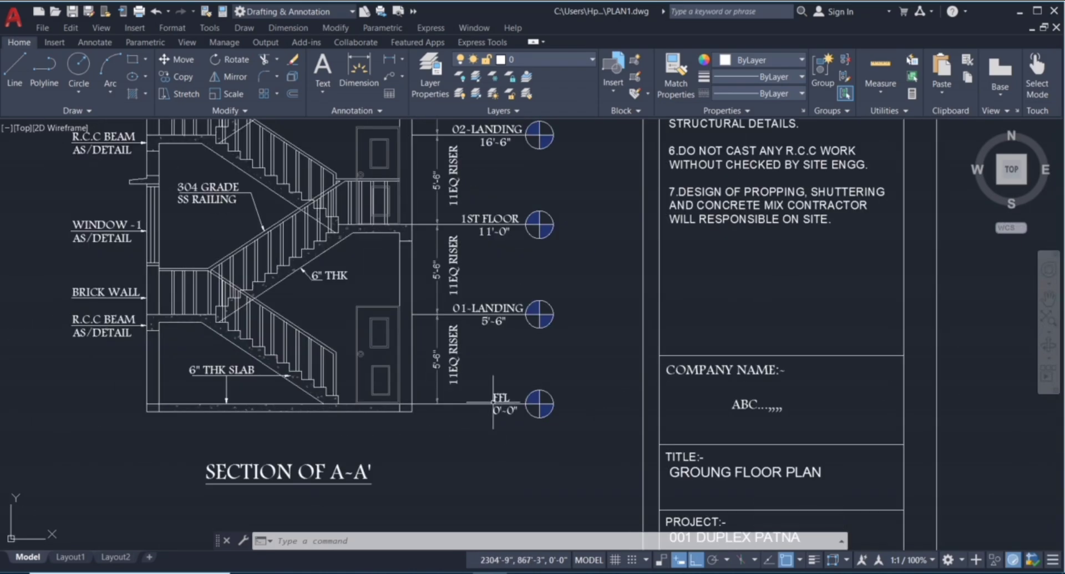
scroll(203, 389, "up", 2)
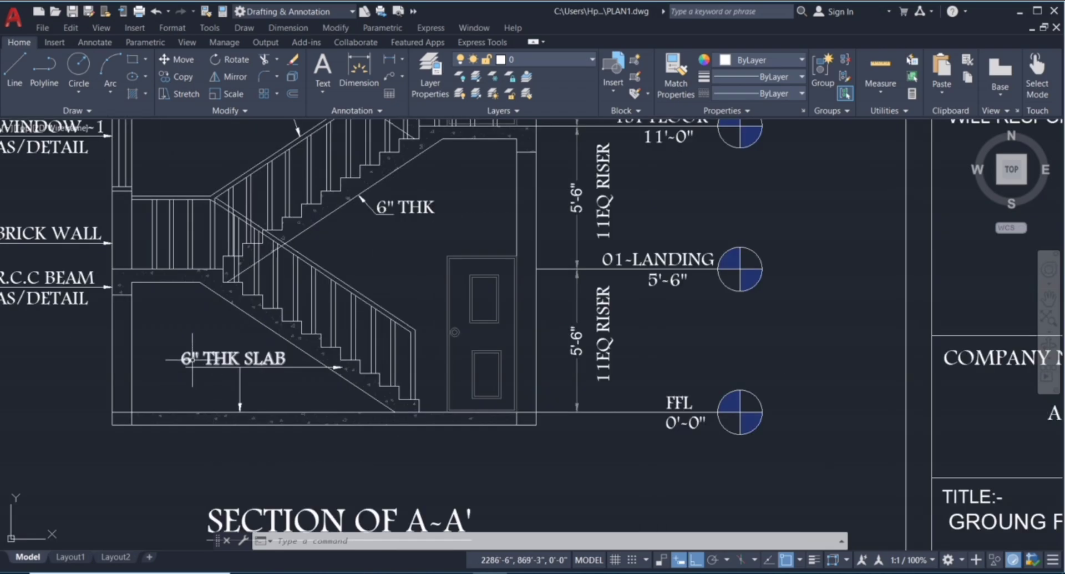
left_click(195, 392)
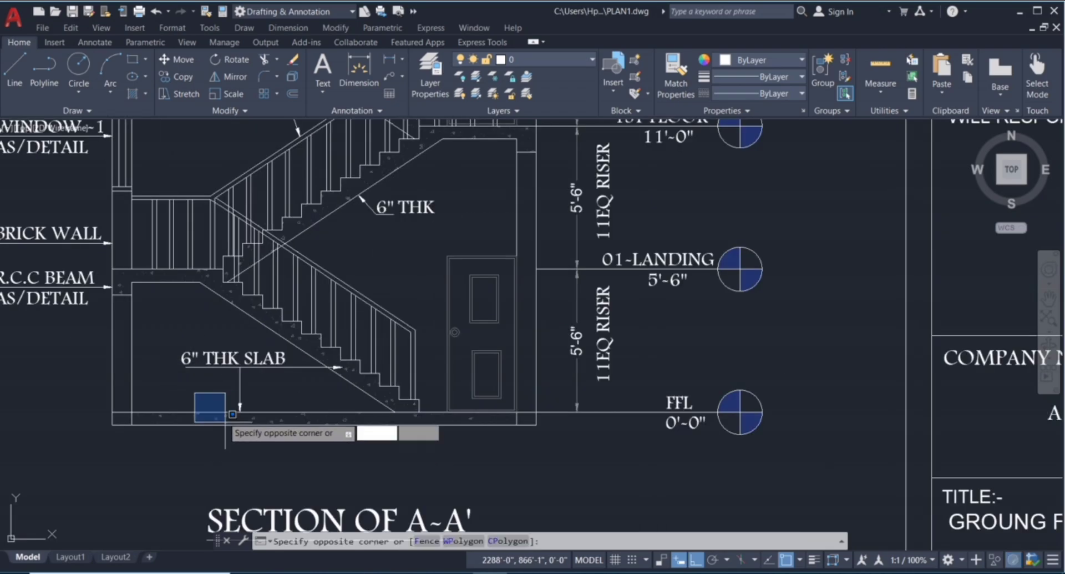
left_click(259, 416)
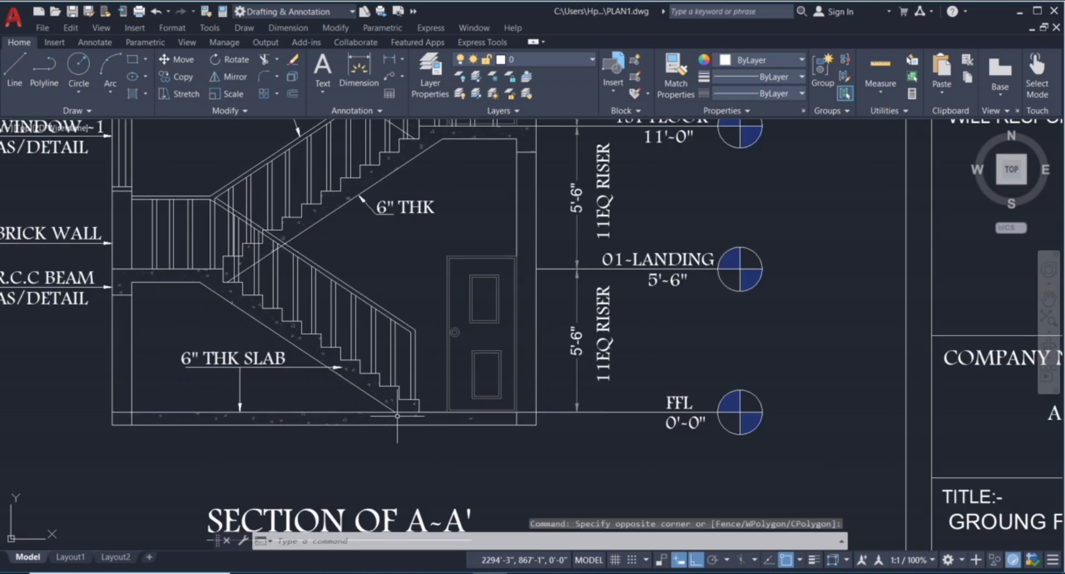
scroll(431, 408, "up", 1)
left_click(430, 405)
left_click(423, 388)
scroll(382, 393, "down", 5)
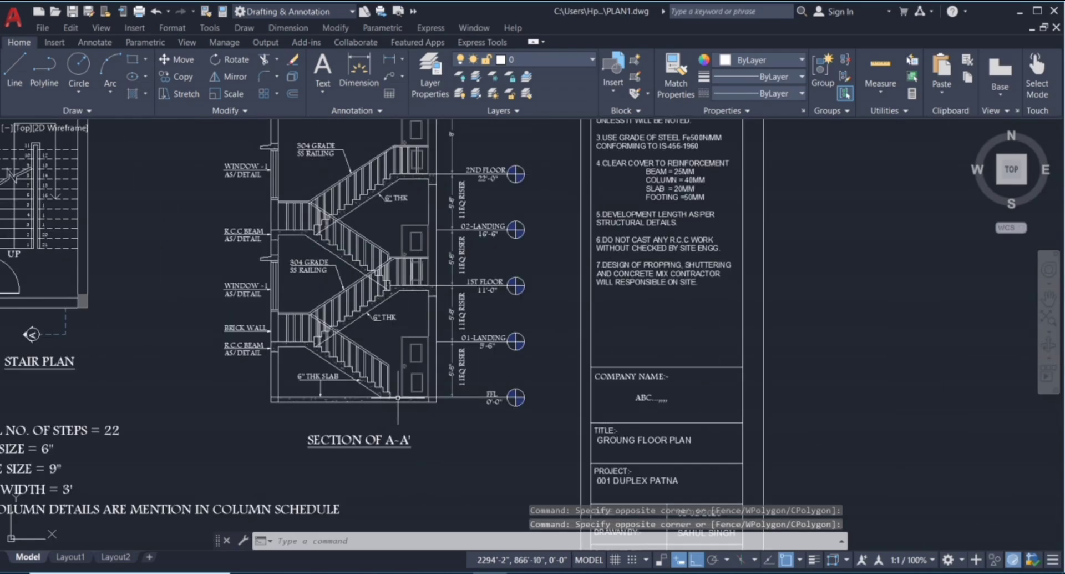
scroll(853, 261, "up", 5)
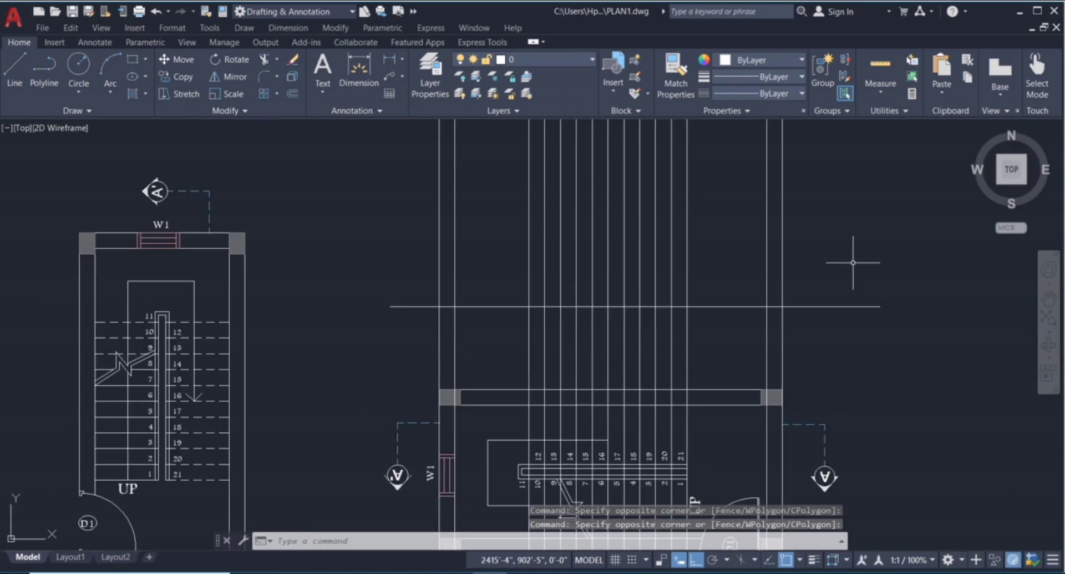
Step: Trim the vertical construction lines just below the horizontal base line with a fence across all of them
type("tr")
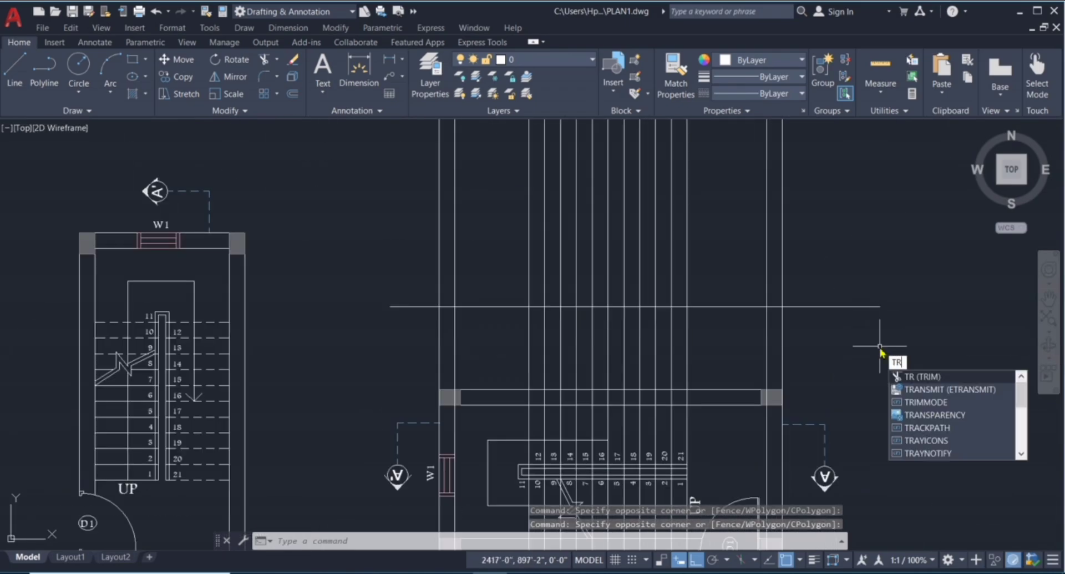
key("Return")
left_click(383, 345)
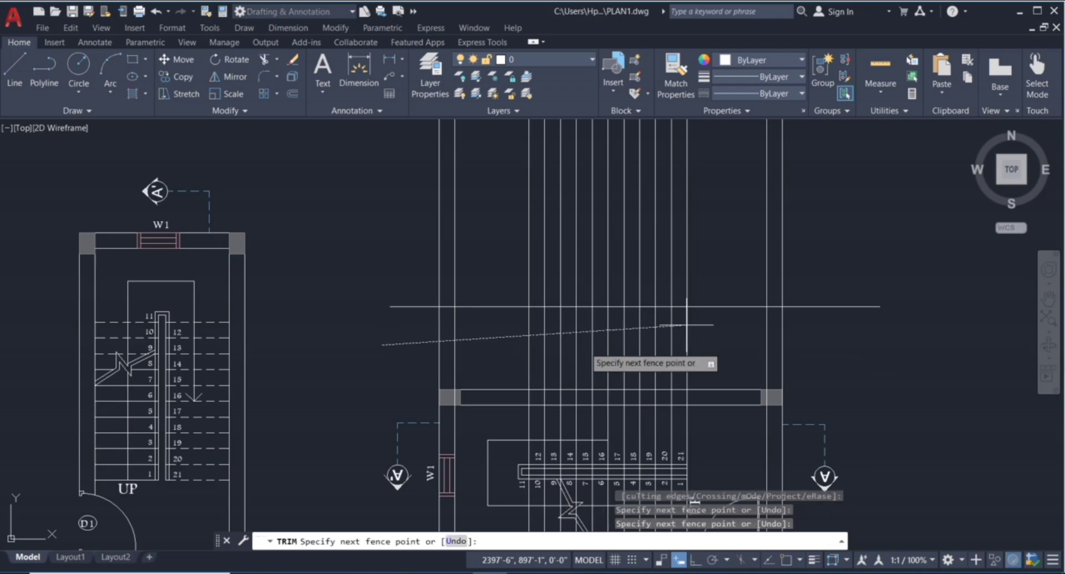
left_click(858, 336)
scroll(746, 278, "down", 4)
key("Escape")
key("Escape")
key("Escape")
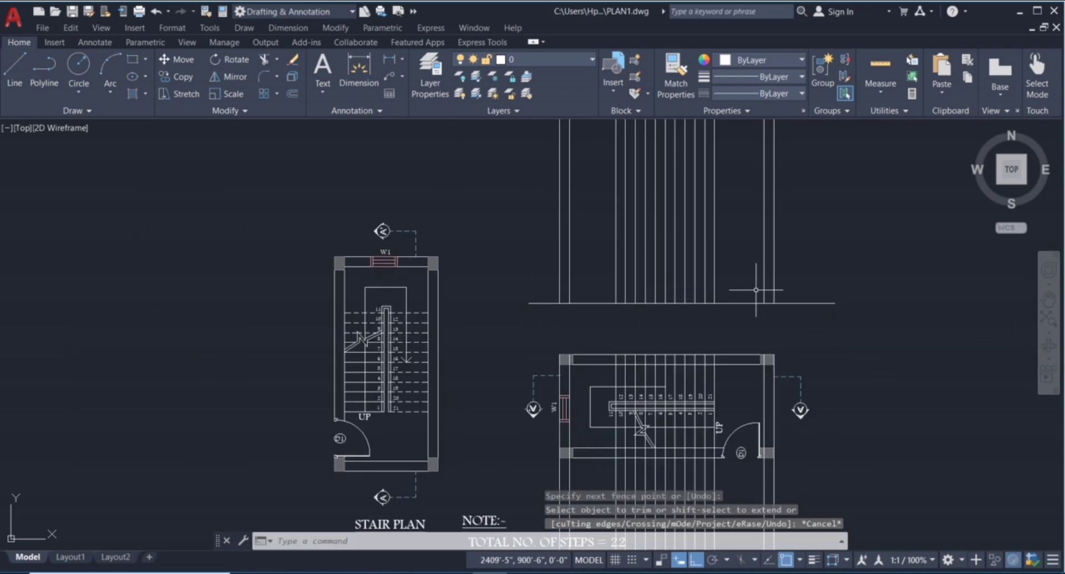
Step: Erase the leftover construction lines that run through and below the rotated plan
left_click(811, 440)
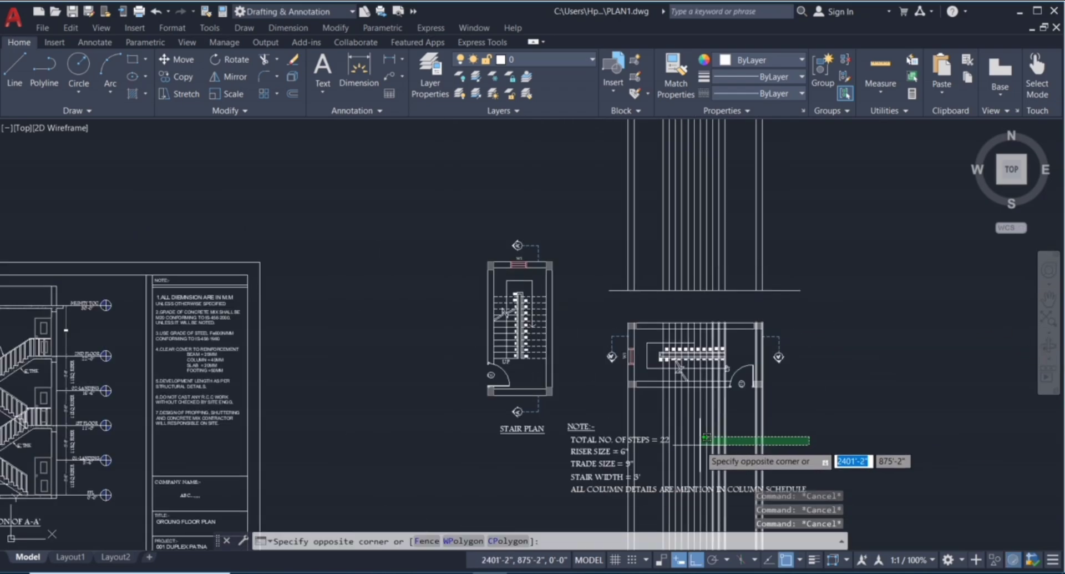
scroll(703, 414, "up", 2)
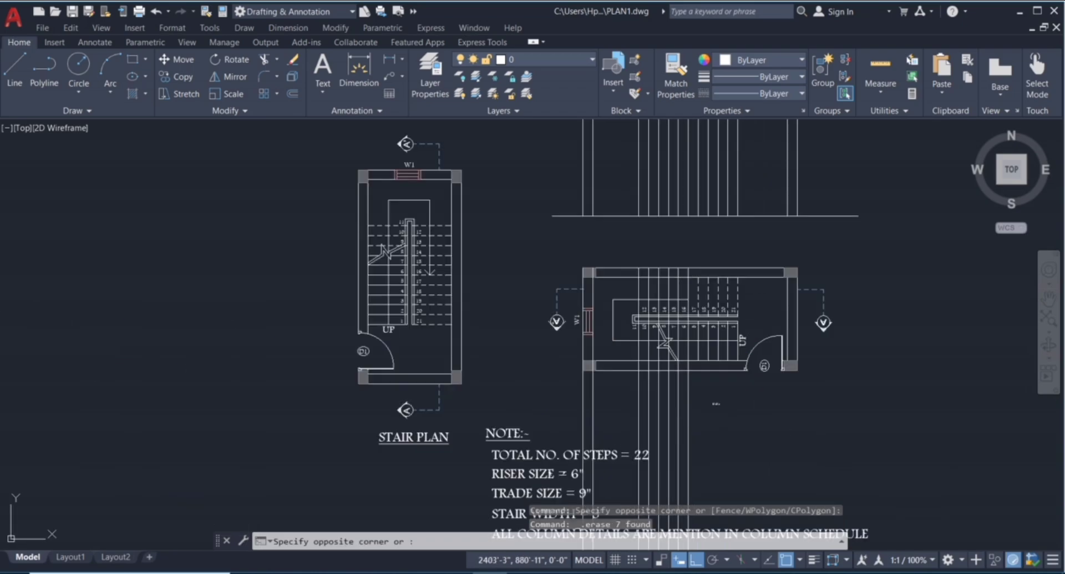
left_click(656, 387)
key("Delete")
scroll(683, 349, "down", 4)
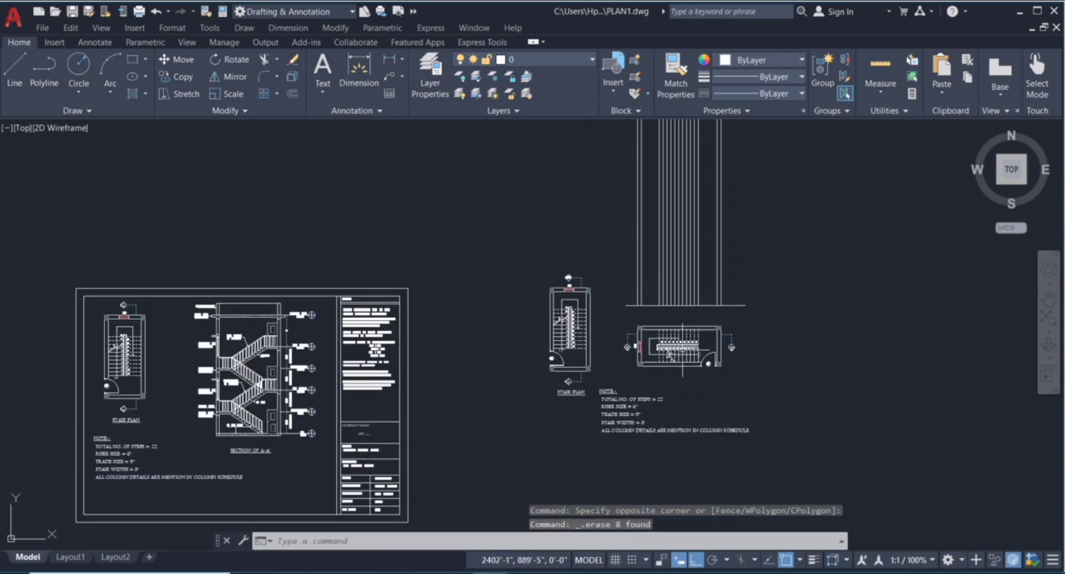
Step: Examine the hatched ground slab and its thickness note under the first flight of the finished Section of A-A'
scroll(716, 296, "up", 5)
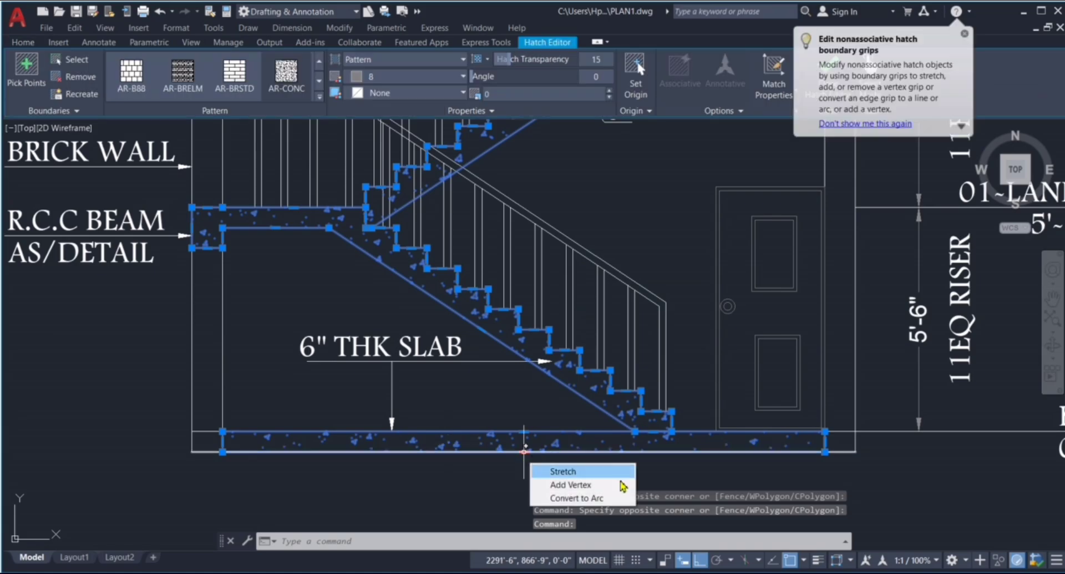
key("Escape")
key("Escape")
key("Escape")
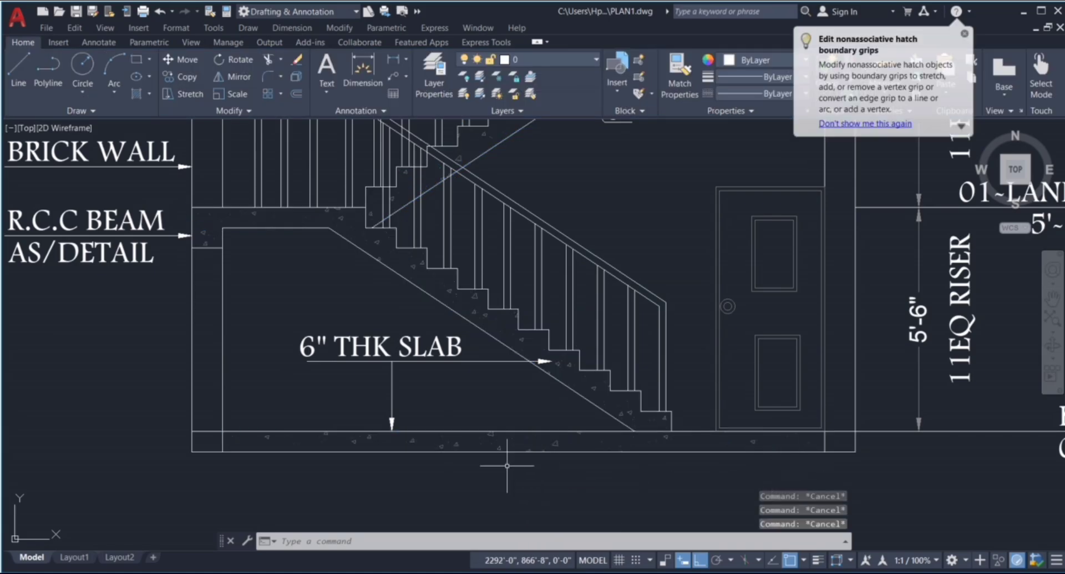
scroll(507, 465, "down", 5)
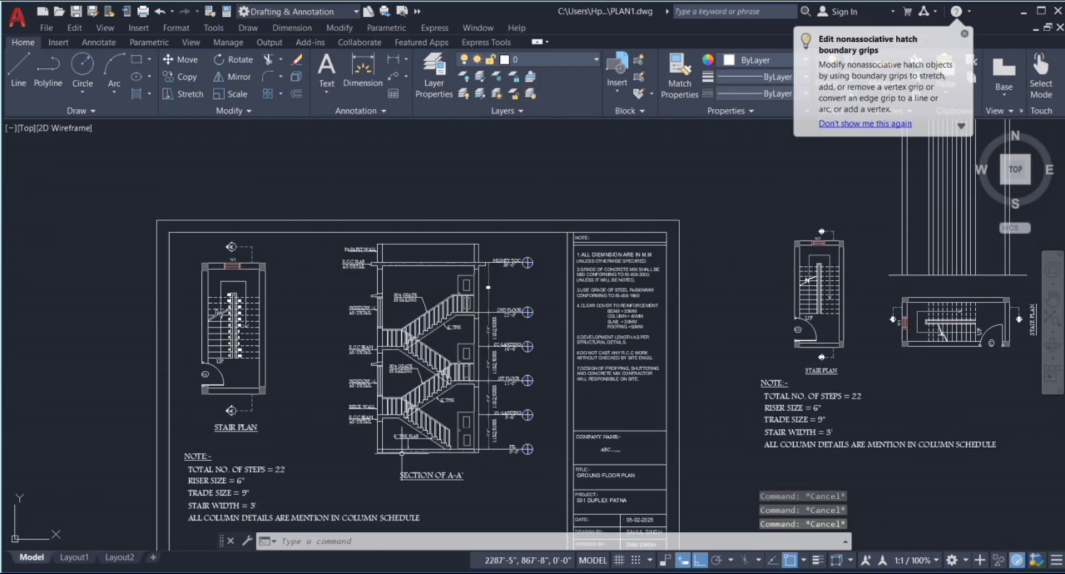
scroll(500, 435, "down", 1)
scroll(810, 338, "up", 3)
scroll(738, 342, "up", 3)
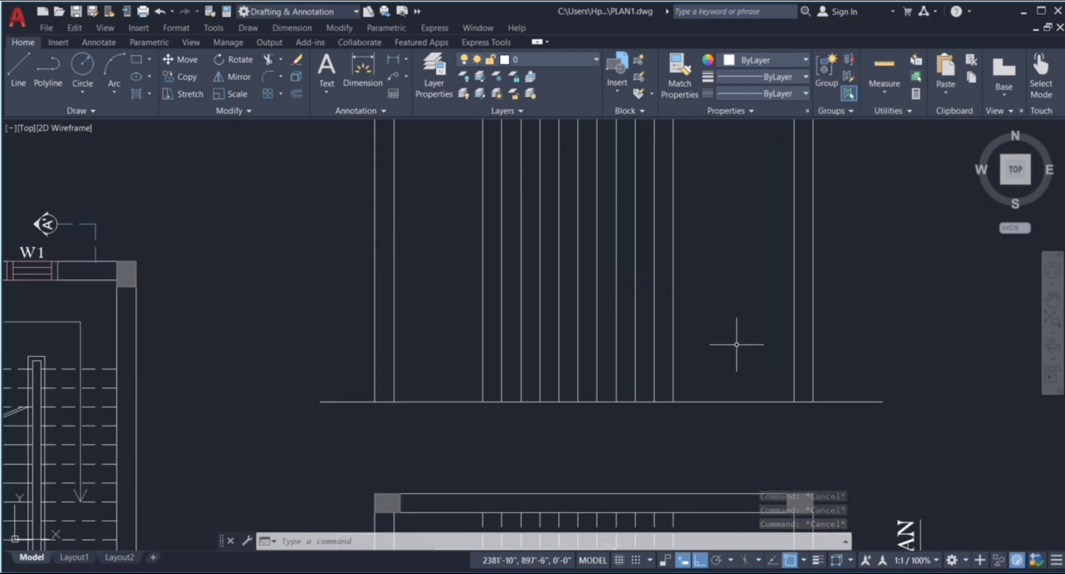
Step: Offset the horizontal base line 6" upward to form the top of the ground slab
type("o")
key("Return")
type("6")
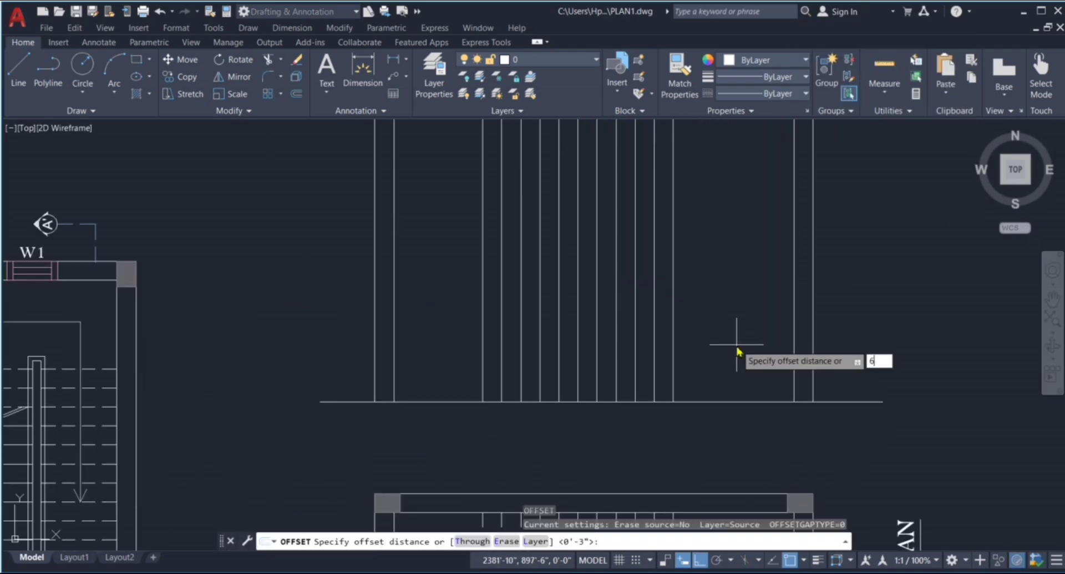
key("Return")
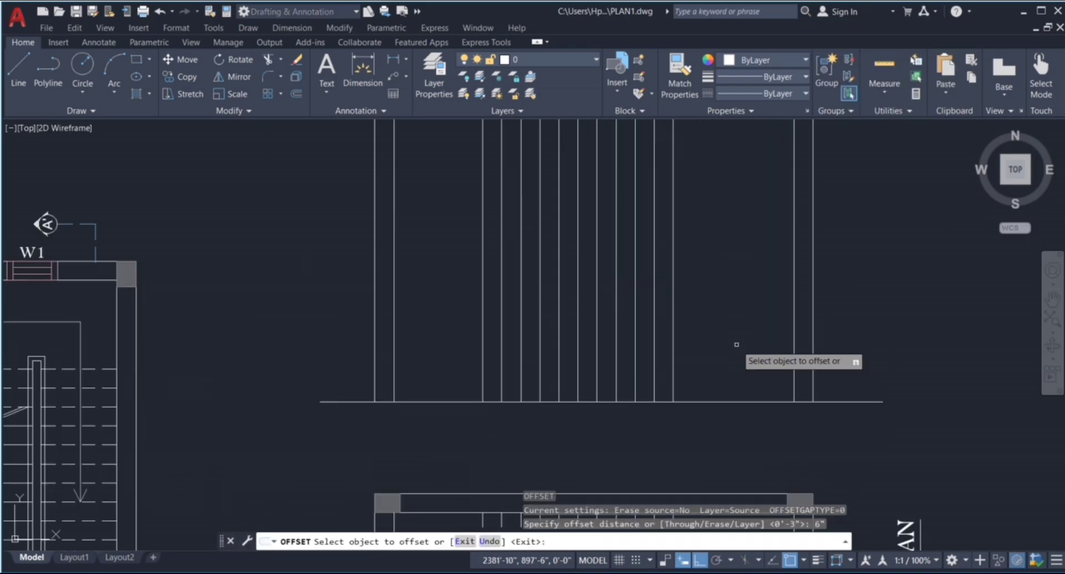
left_click(756, 399)
left_click(753, 366)
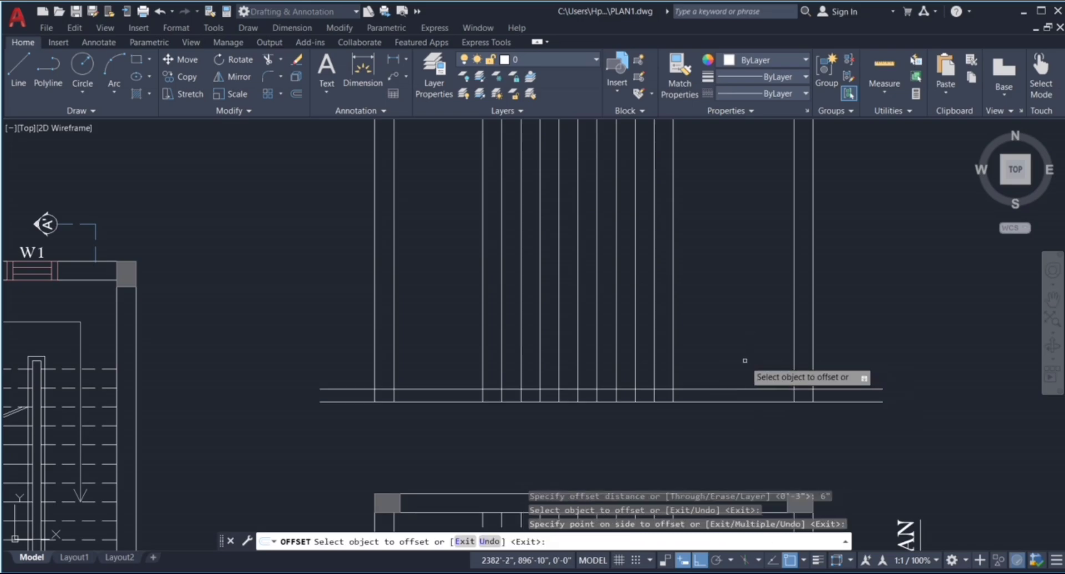
key("Escape")
key("Escape")
Step: Trim the step construction lines between the two horizontal slab lines with a fence across them, leaving the outer wall lines
scroll(566, 388, "up", 3)
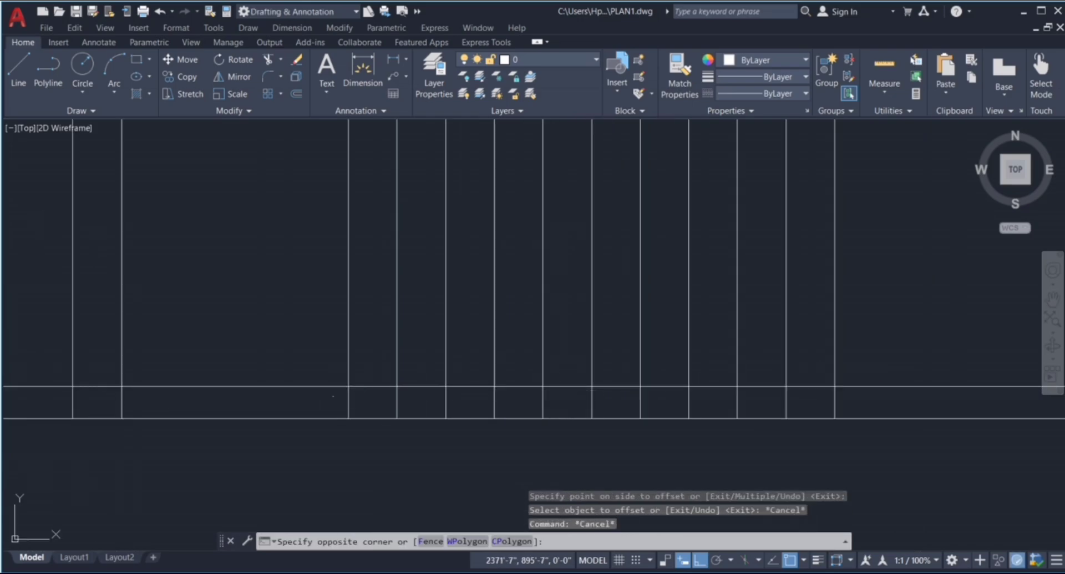
left_click(598, 399)
type("TRIM :")
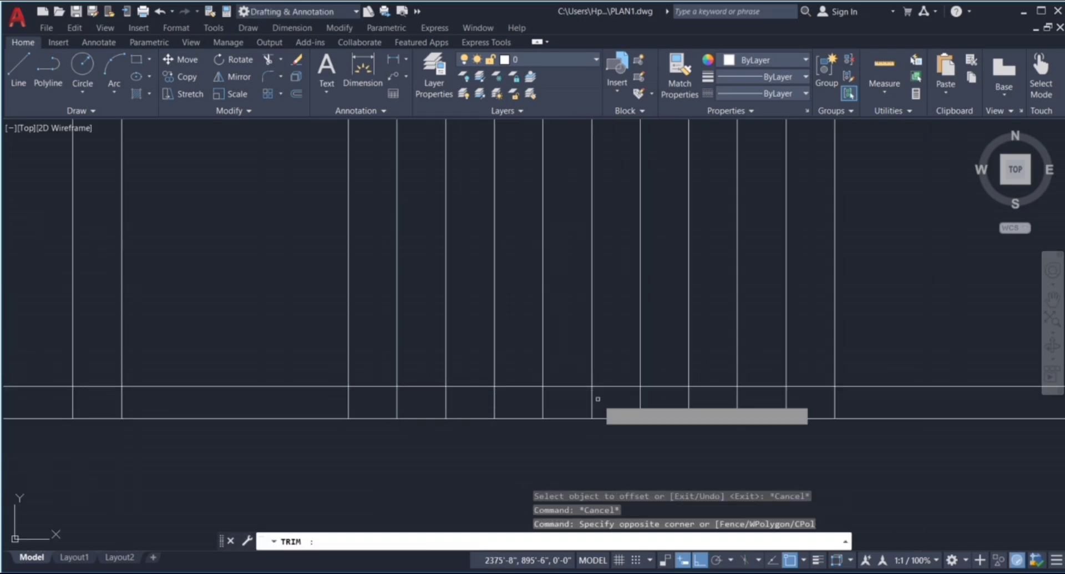
key("Return")
mouse_move(322, 399)
left_mouse_down()
mouse_move(788, 389)
mouse_move(866, 402)
left_mouse_up()
scroll(512, 418, "down", 4)
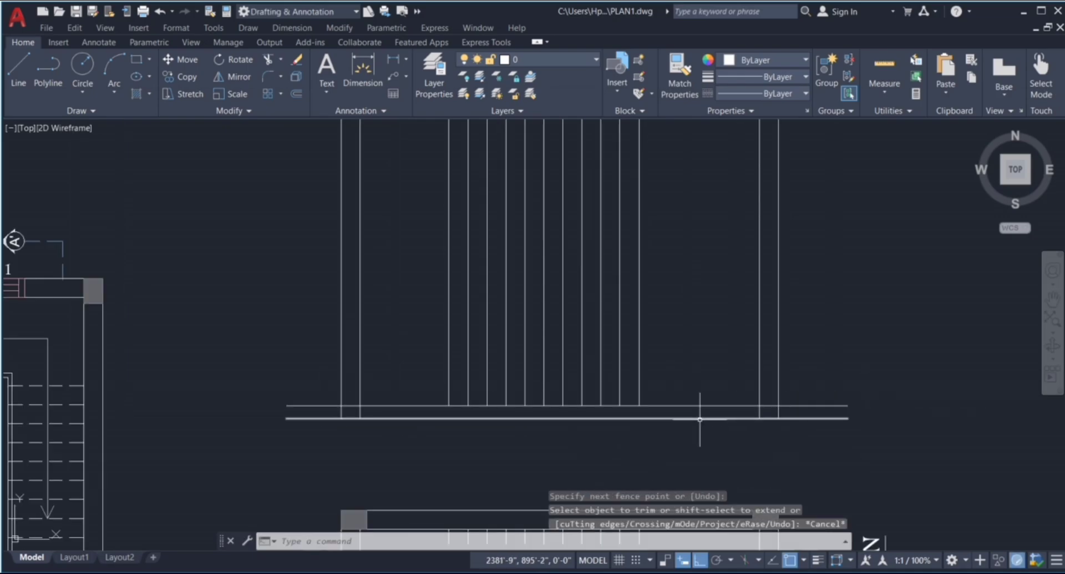
key("Escape")
key("Escape")
key("Escape")
scroll(685, 413, "up", 2)
left_click(684, 412)
left_click(741, 418)
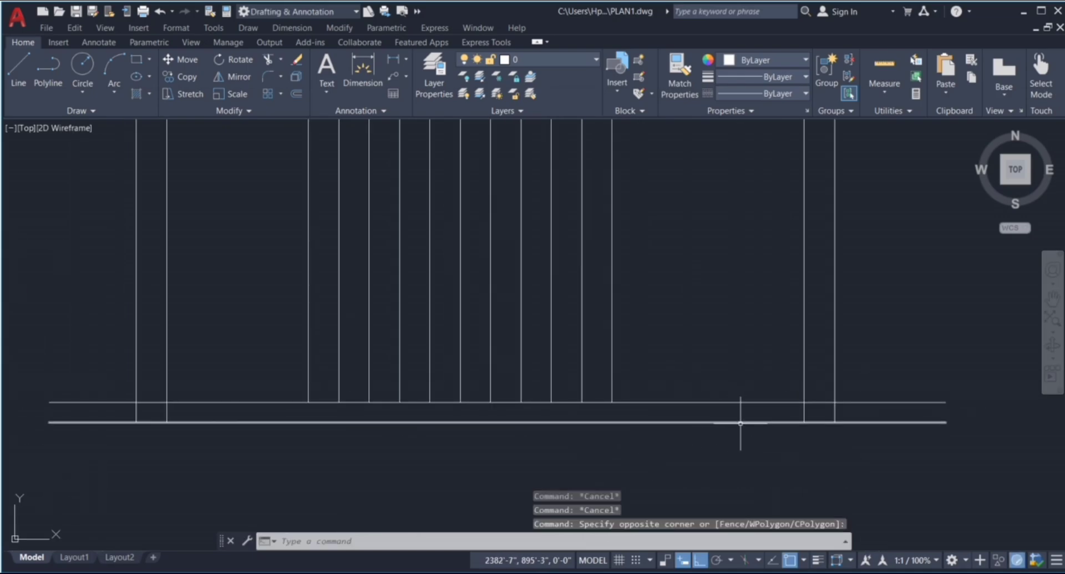
scroll(700, 455, "down", 2)
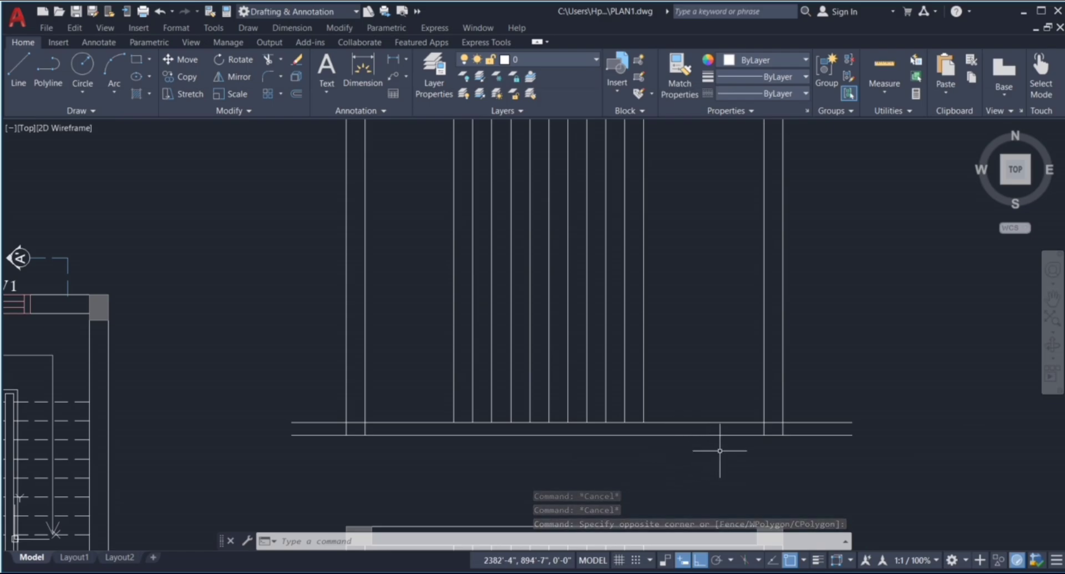
scroll(696, 453, "down", 3)
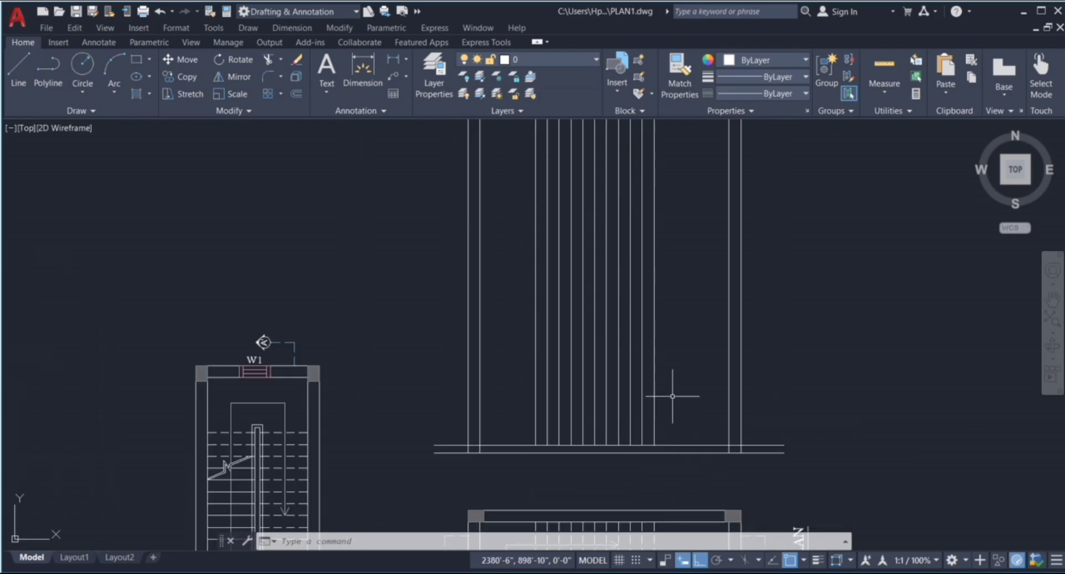
Step: Draw the first steps of the flight with 6" risers and 9" treads, starting where the last step construction line meets the slab's upper line
scroll(673, 395, "up", 3)
key("Return")
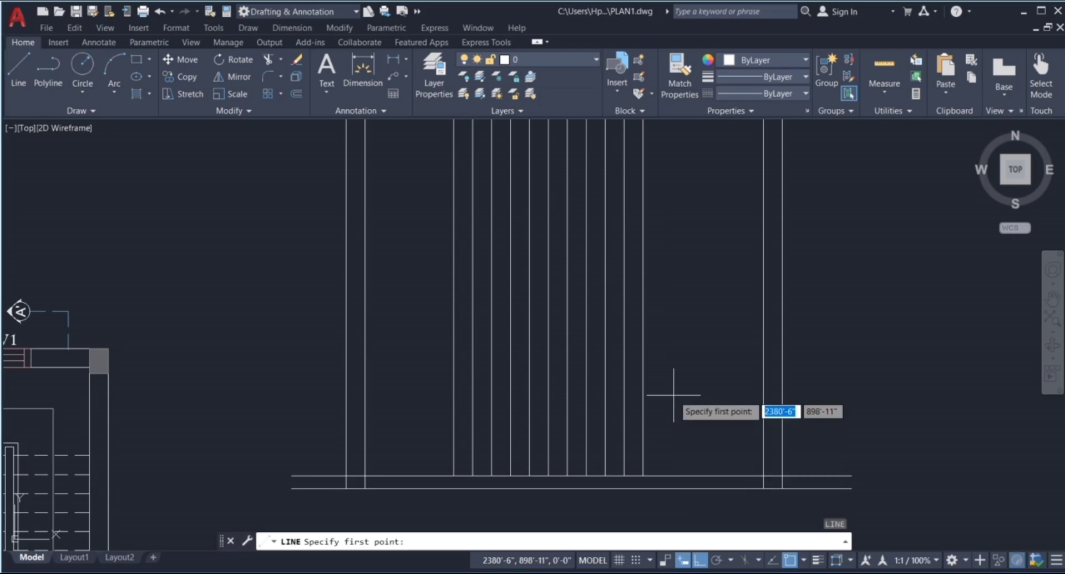
left_click(643, 474)
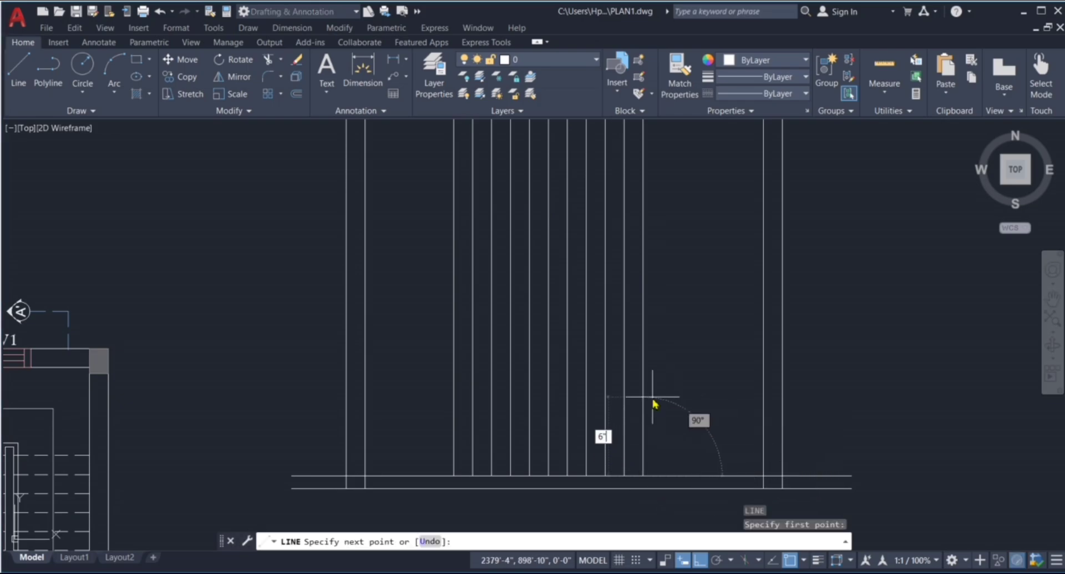
type("6")
key("Return")
scroll(638, 488, "up", 4)
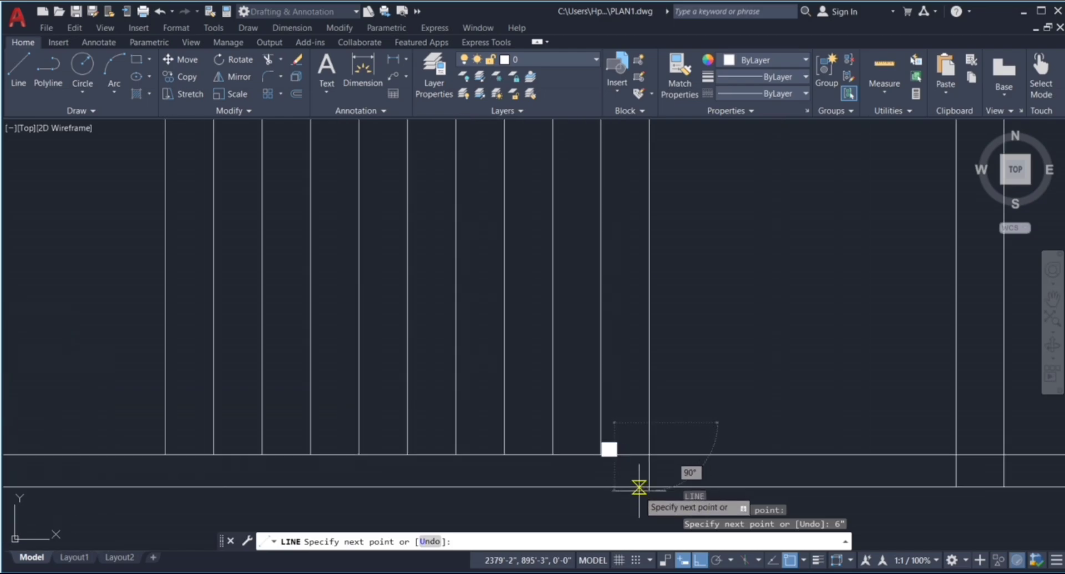
type("9")
key("Return")
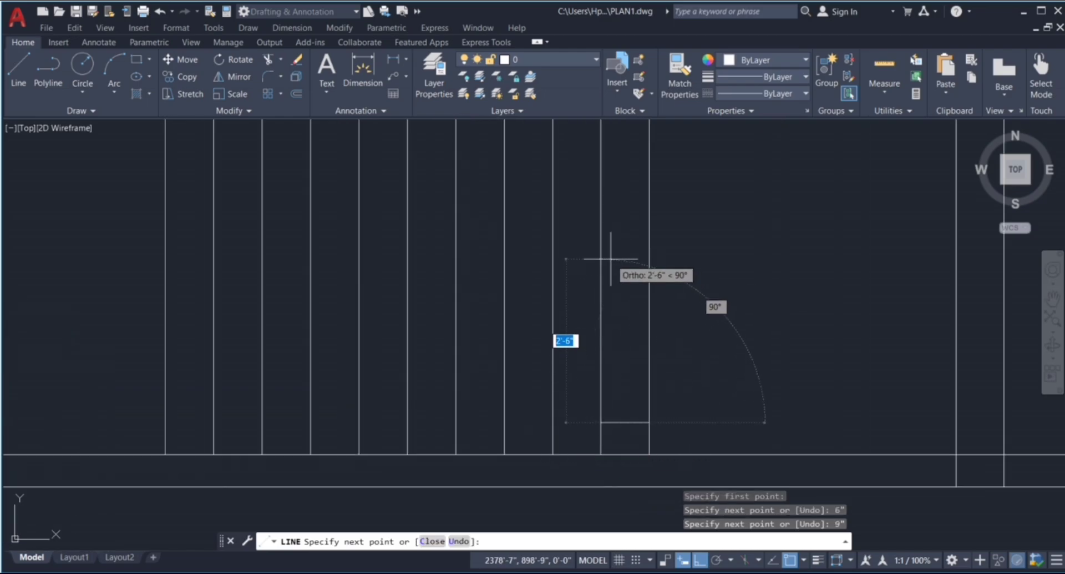
type("6")
key("Return")
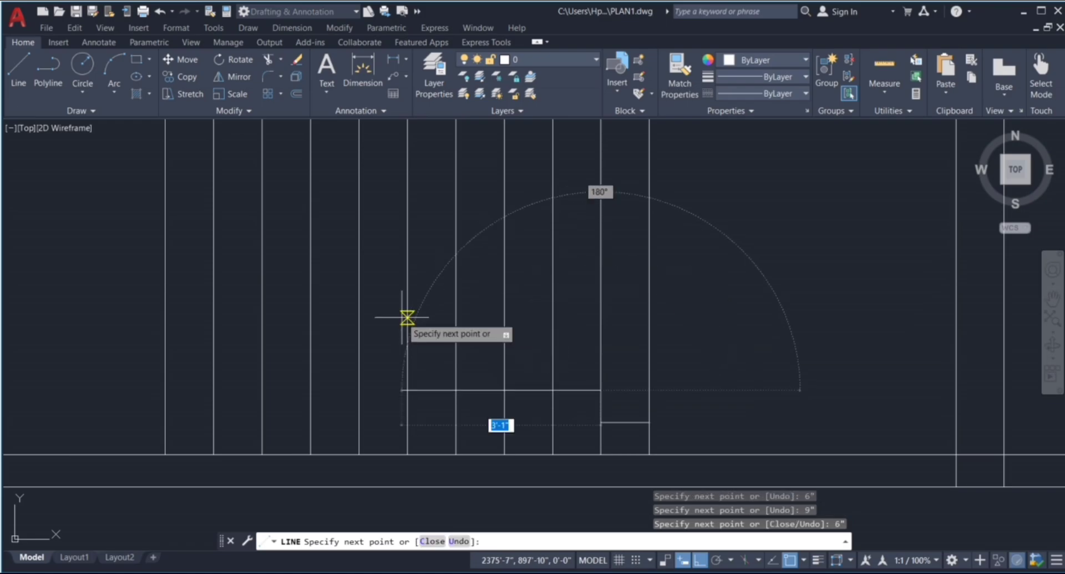
key("Return")
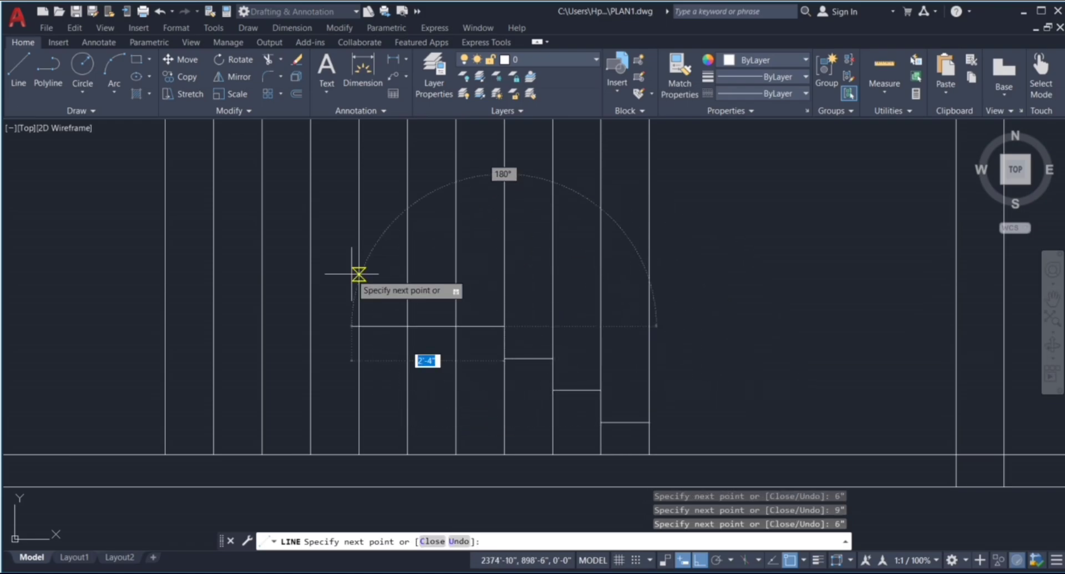
Step: Continue the stepped line up the flight toward the landing with alternating 9" treads and 6" risers along the construction lines
scroll(413, 255, "down", 3)
scroll(419, 216, "up", 5)
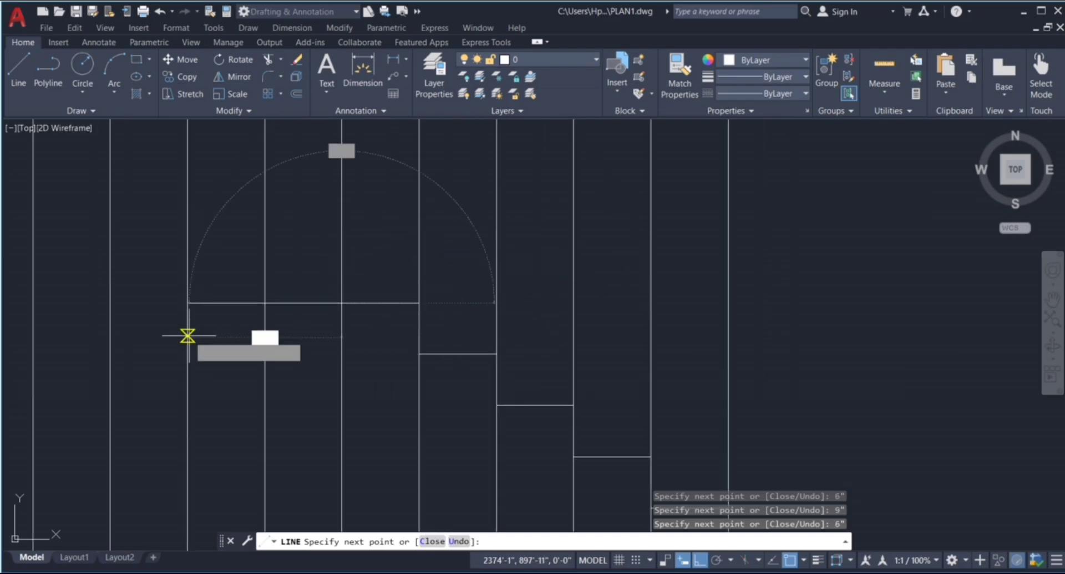
scroll(281, 304, "down", 2)
scroll(399, 333, "down", 3)
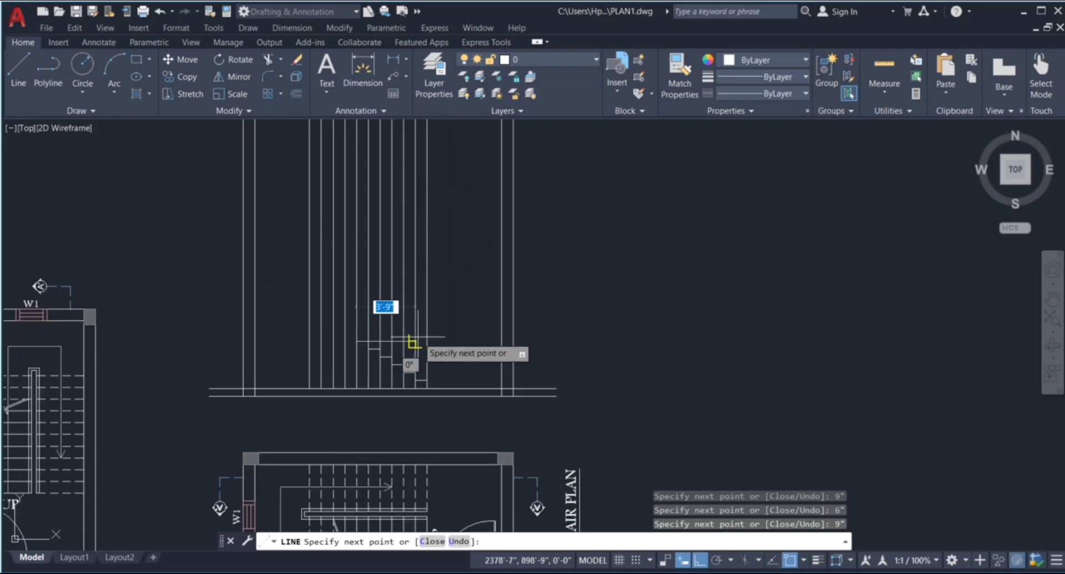
scroll(391, 269, "up", 3)
type("9")
key("Return")
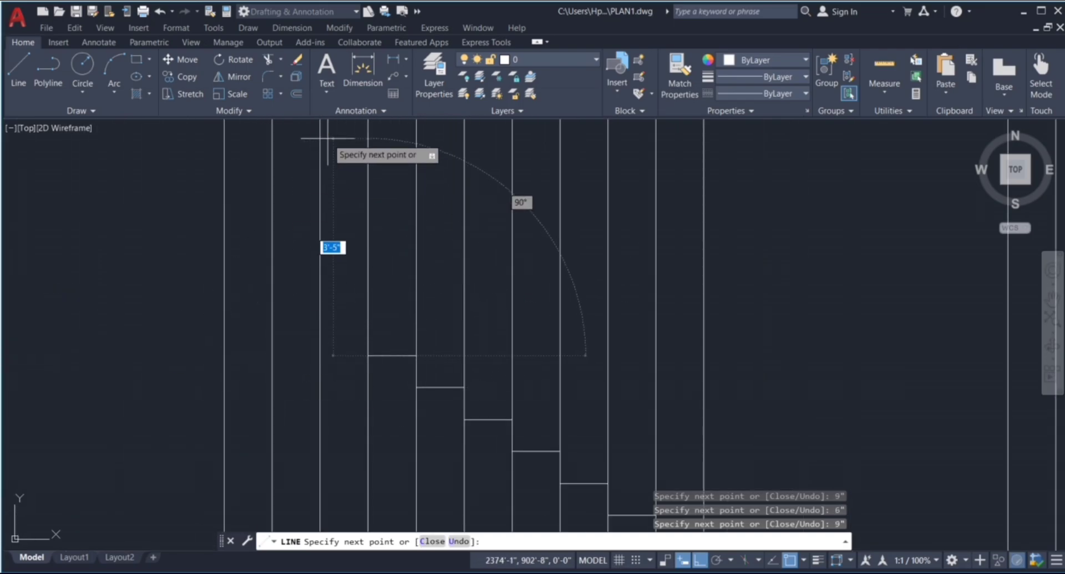
type("6")
key("Return")
type("9")
key("Return")
type("6")
key("Return")
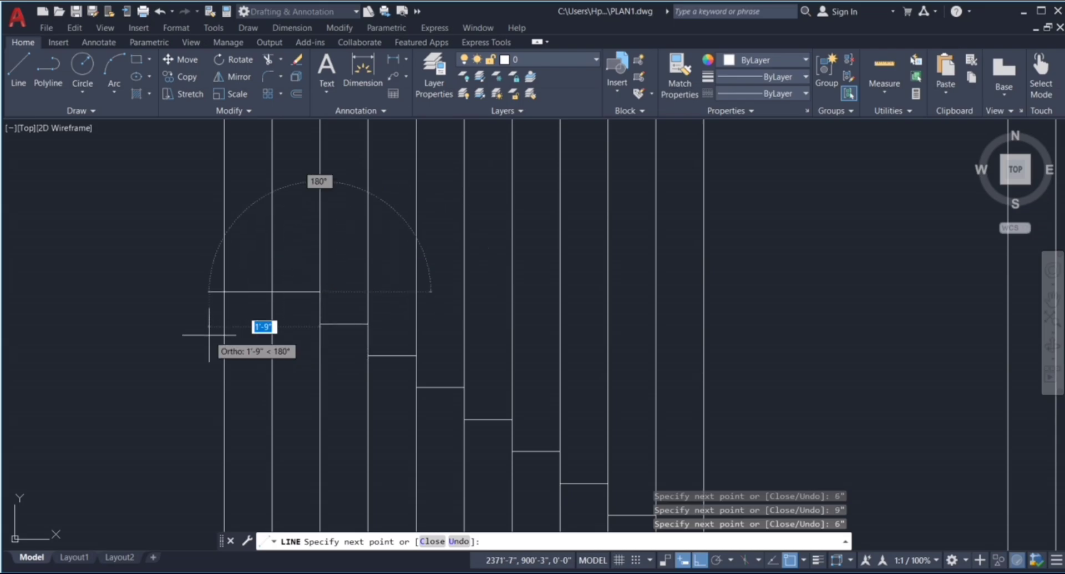
type("9")
key("Return")
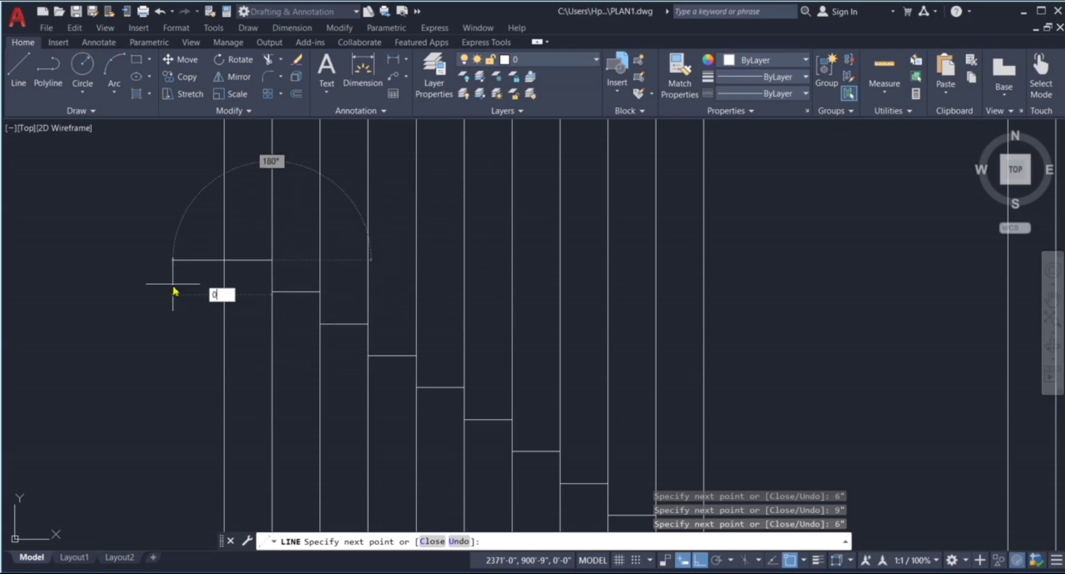
Step: Finish the flight with a last 9" tread and 6" riser, and draw a landing line about 3'-7" long just past the inner wall line
key("Return")
scroll(188, 311, "down", 2)
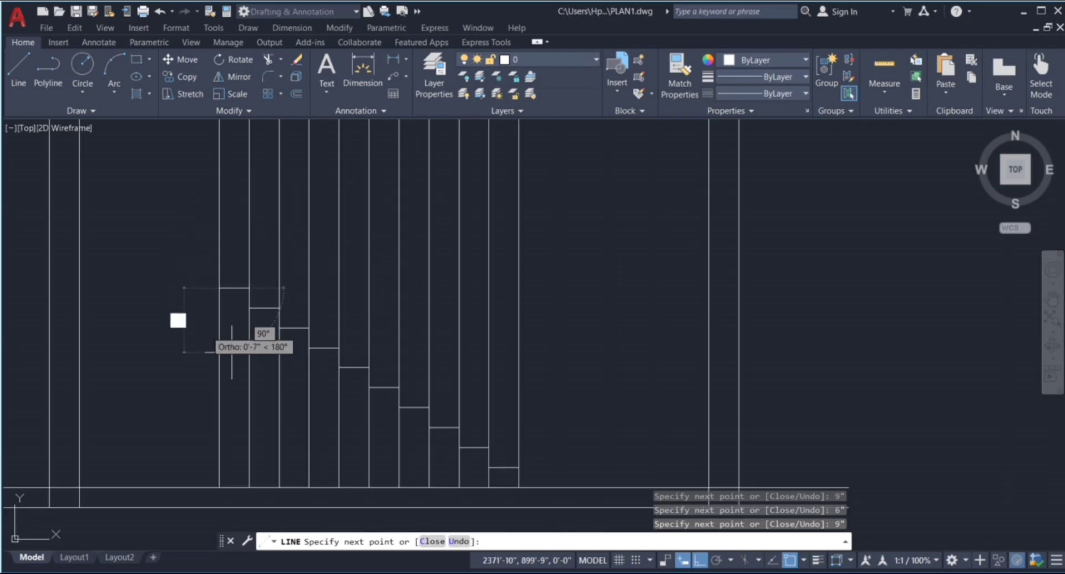
scroll(211, 344, "up", 2)
scroll(234, 368, "up", 2)
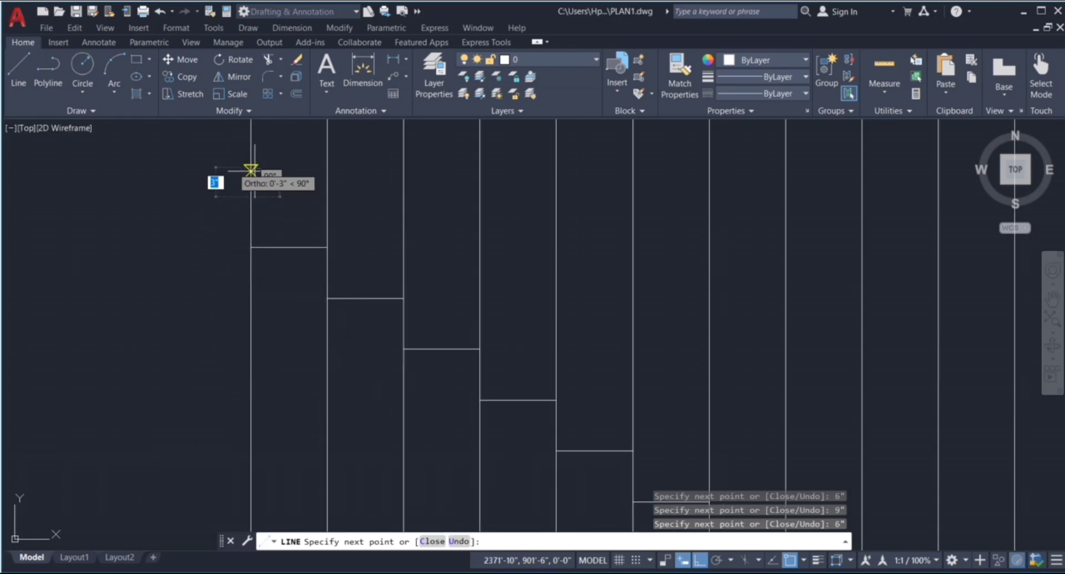
scroll(333, 172, "down", 6)
scroll(383, 166, "up", 4)
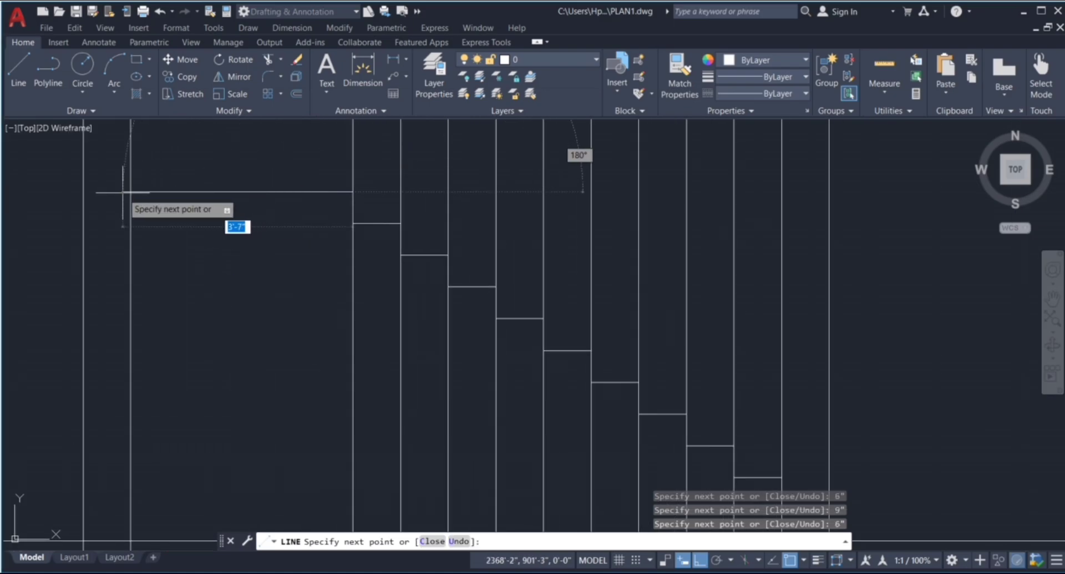
key("Escape")
key("Escape")
key("Escape")
scroll(230, 216, "down", 2)
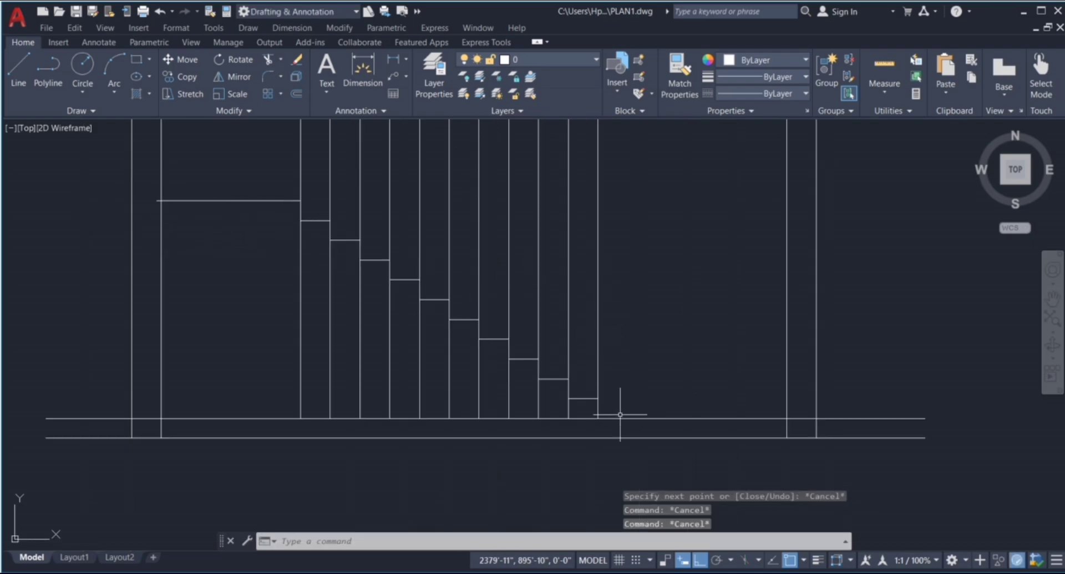
Step: Select the risers of the drawn flight one by one from the slab up to the landing to count them
scroll(593, 414, "up", 2)
left_click(553, 378)
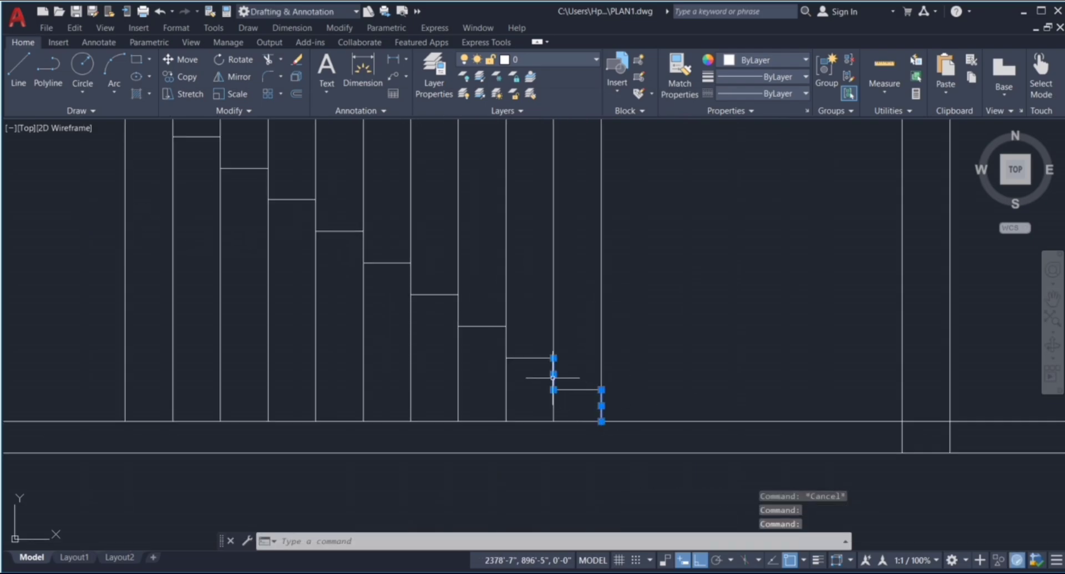
left_click(506, 343)
left_click(458, 305)
middle_click_drag(362, 217, 468, 307)
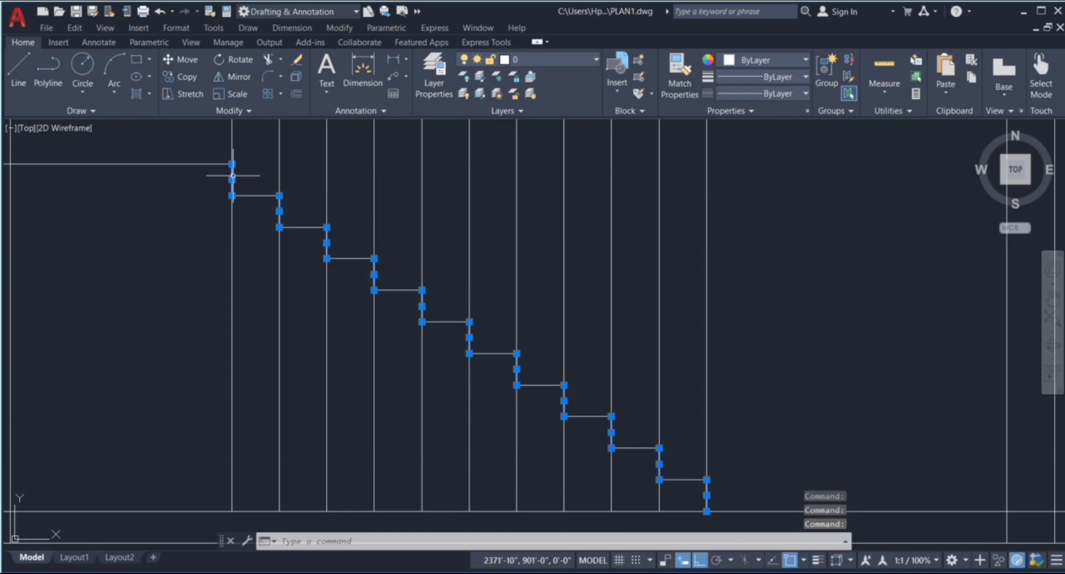
scroll(551, 352, "down", 4)
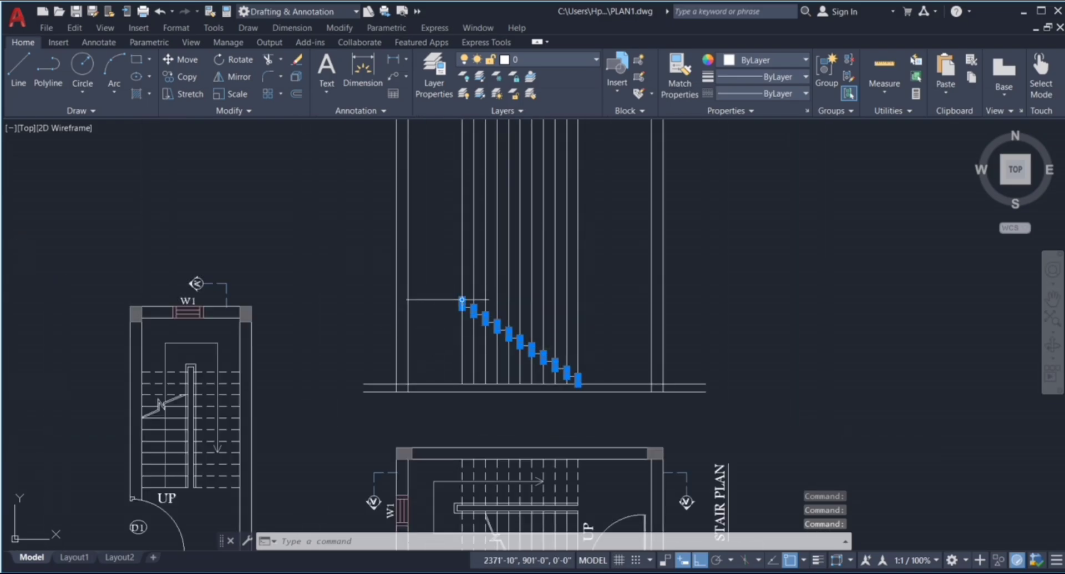
Step: Compare the drawn flight's steps with the tread lines in the rotated stair plan, and clear the riser selection
scroll(461, 299, "down", 2)
scroll(272, 317, "up", 4)
scroll(311, 484, "down", 3)
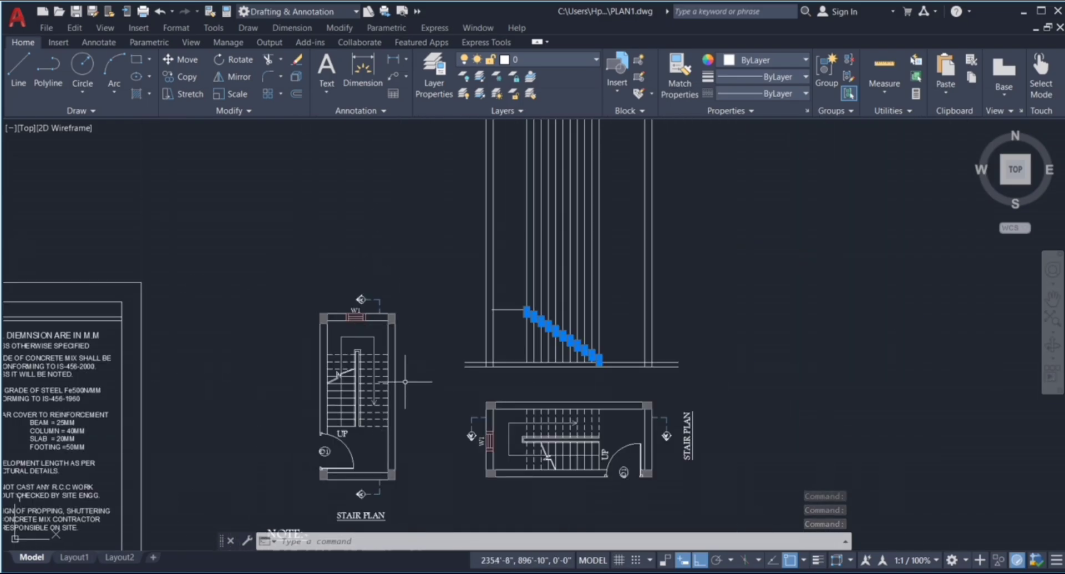
scroll(595, 489, "up", 3)
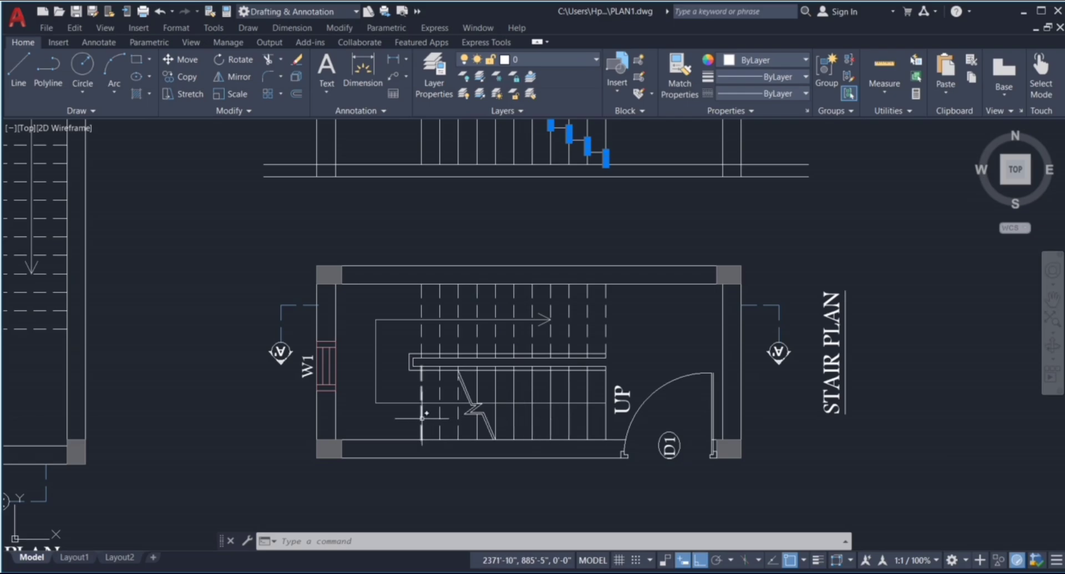
scroll(452, 414, "down", 4)
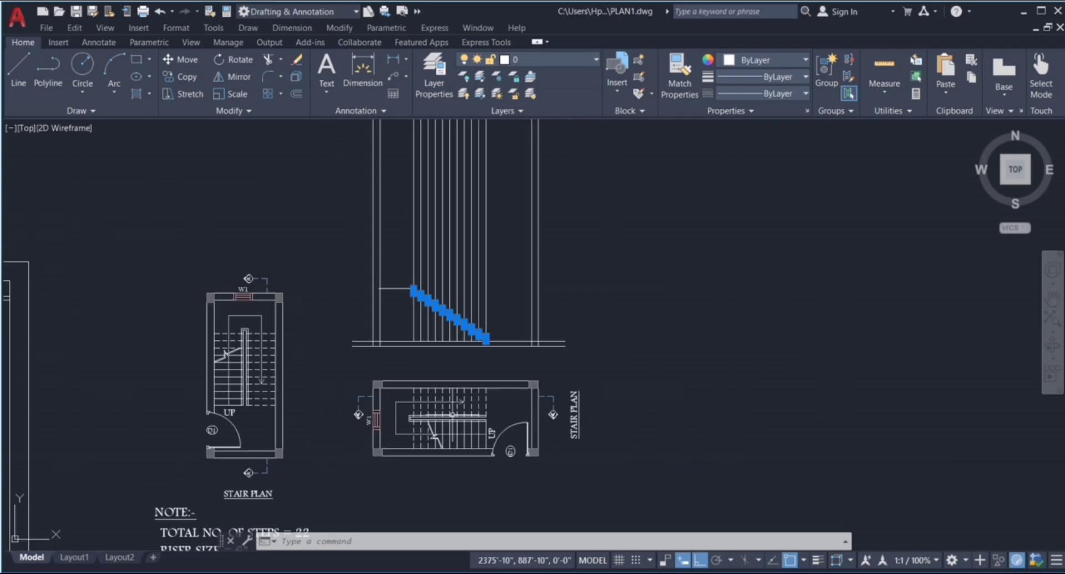
scroll(396, 287, "up", 3)
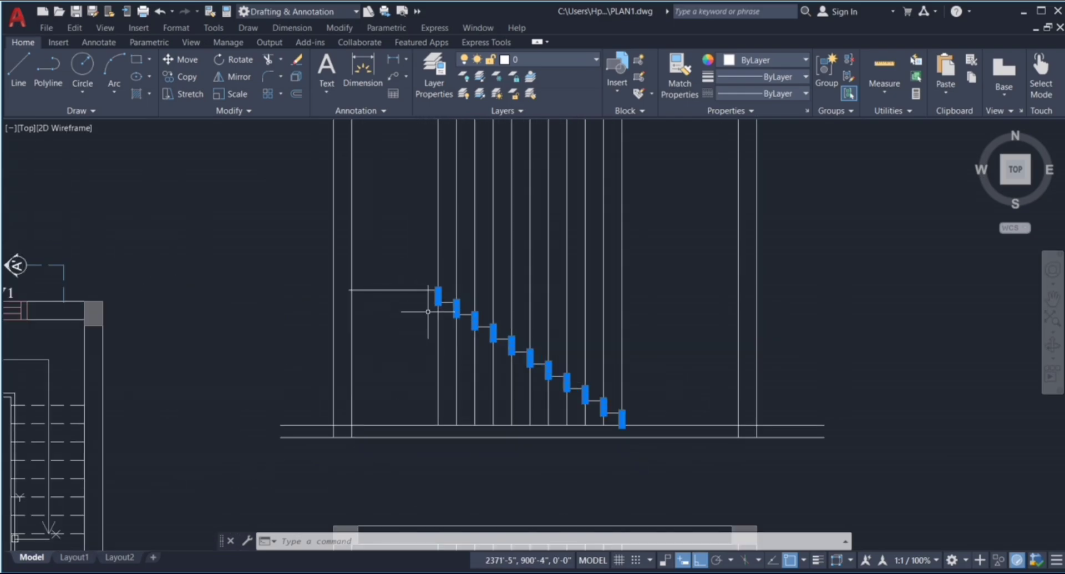
key("Escape")
Step: Erase all the vertical step construction lines running through the flight, keeping the stepped profile and the wall lines
left_click(648, 256)
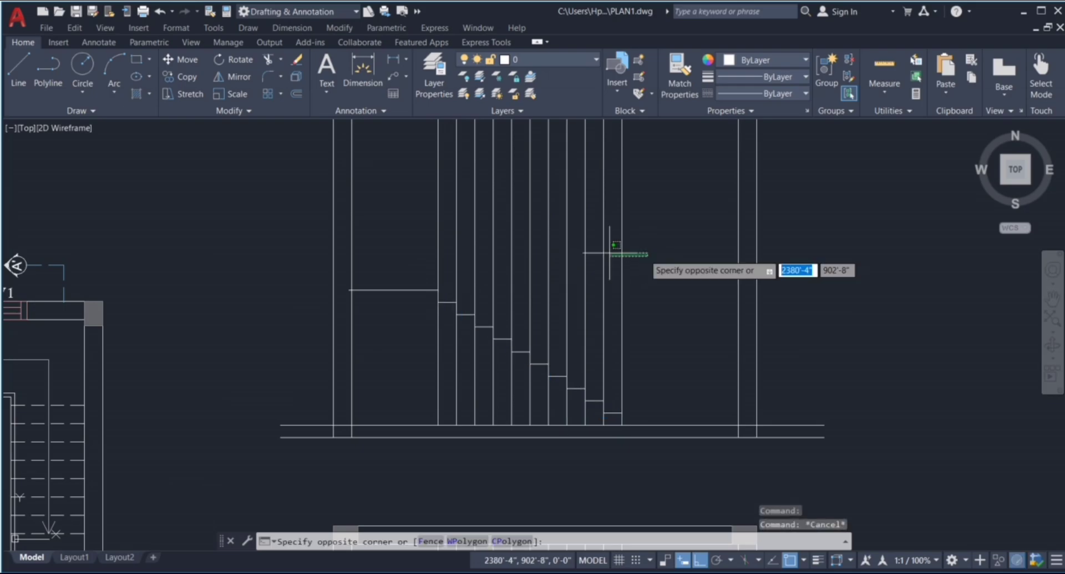
left_click(418, 232)
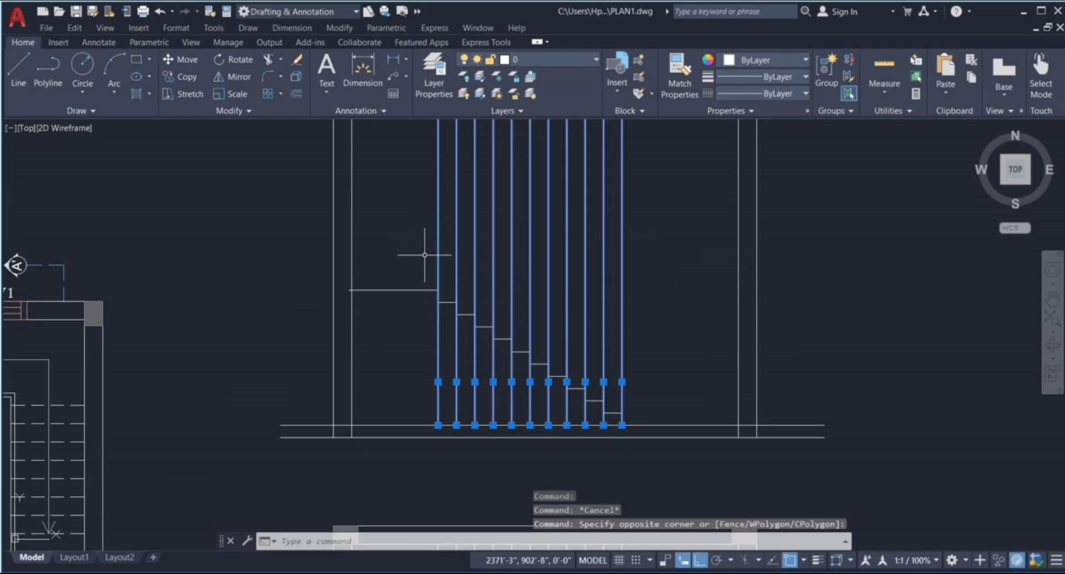
key("Delete")
Step: Draw a short line continuing the landing line across the wall thickness to the outer wall line
scroll(359, 310, "up", 6)
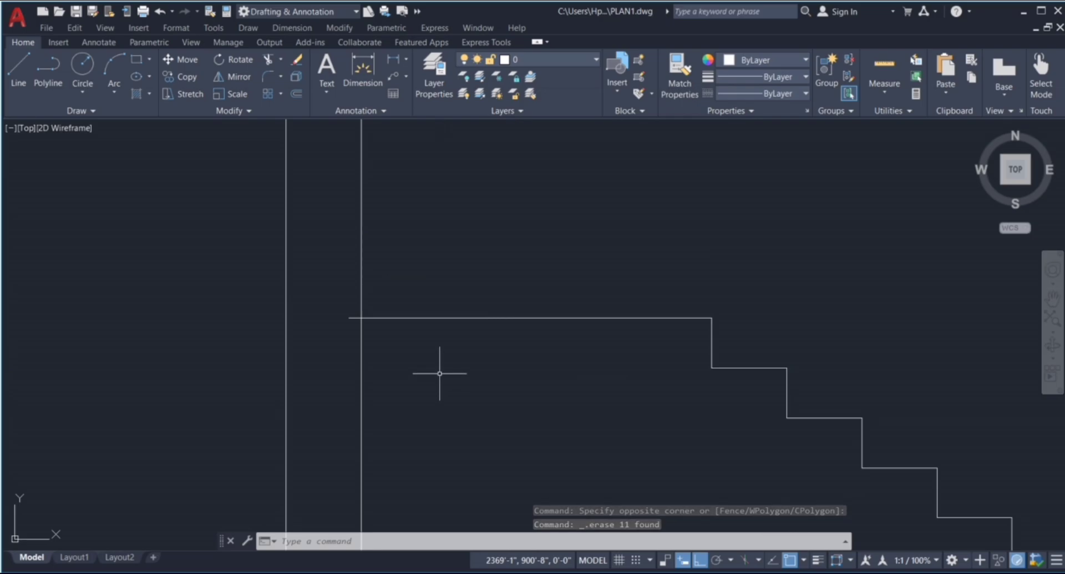
type("l")
key("Return")
left_click(332, 316)
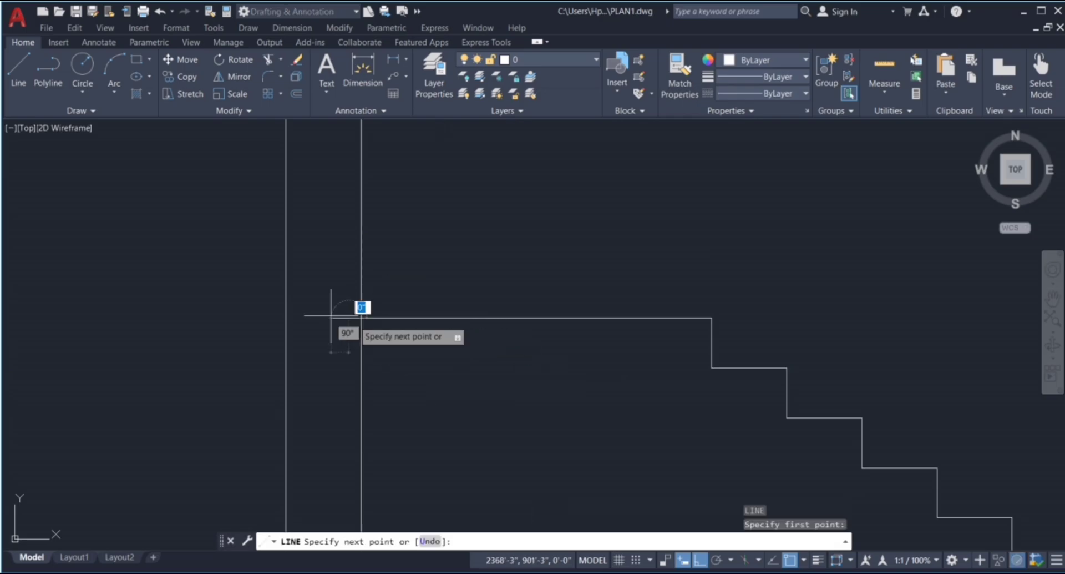
key("Escape")
key("Escape")
key("Escape")
scroll(353, 323, "down", 4)
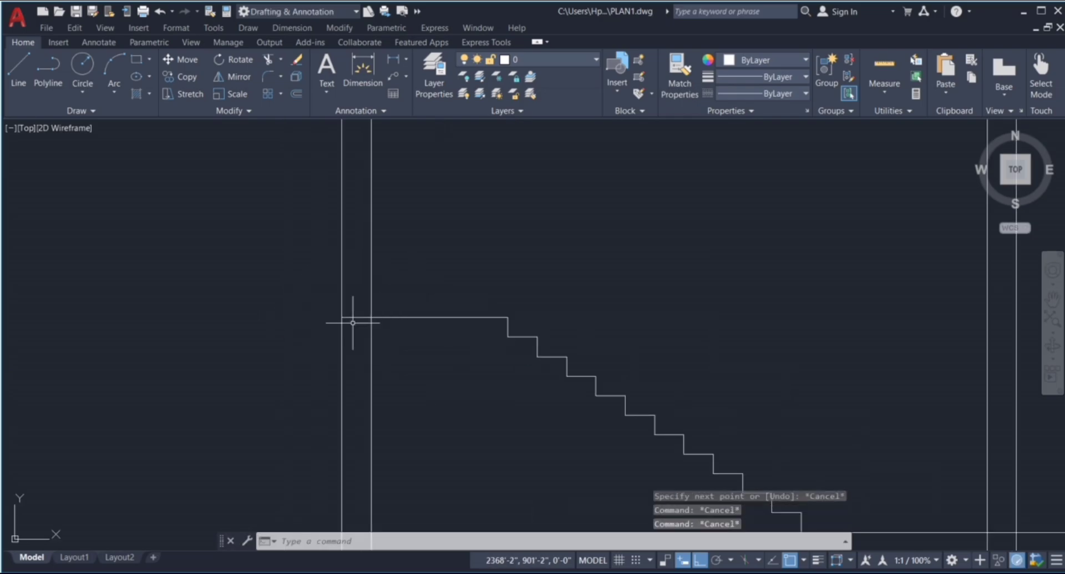
Step: Offset the ground slab's upper line 11' upward to set the first-floor level
scroll(402, 334, "down", 2)
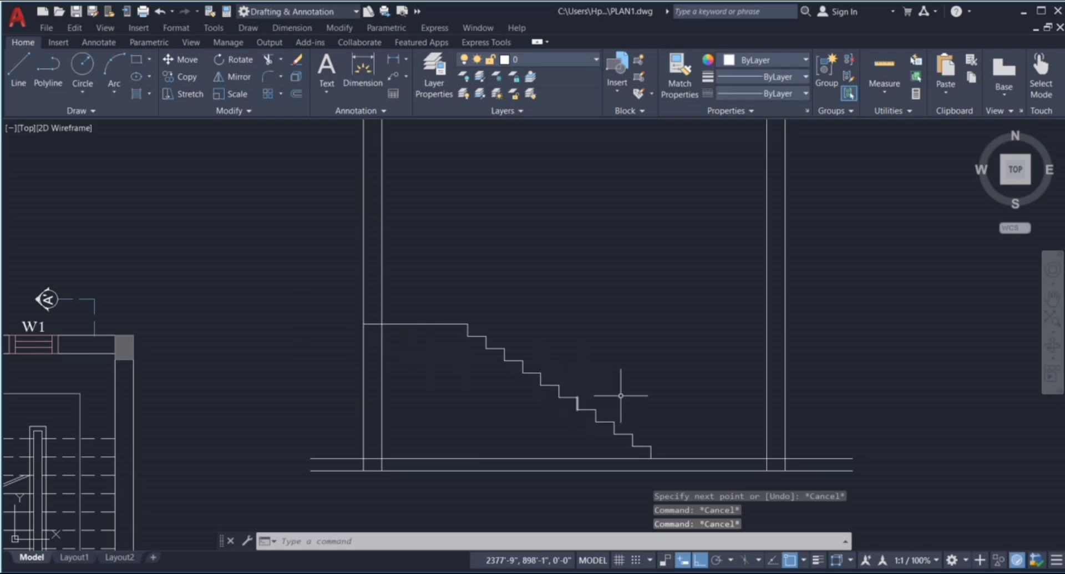
scroll(621, 395, "down", 2)
left_click(542, 311)
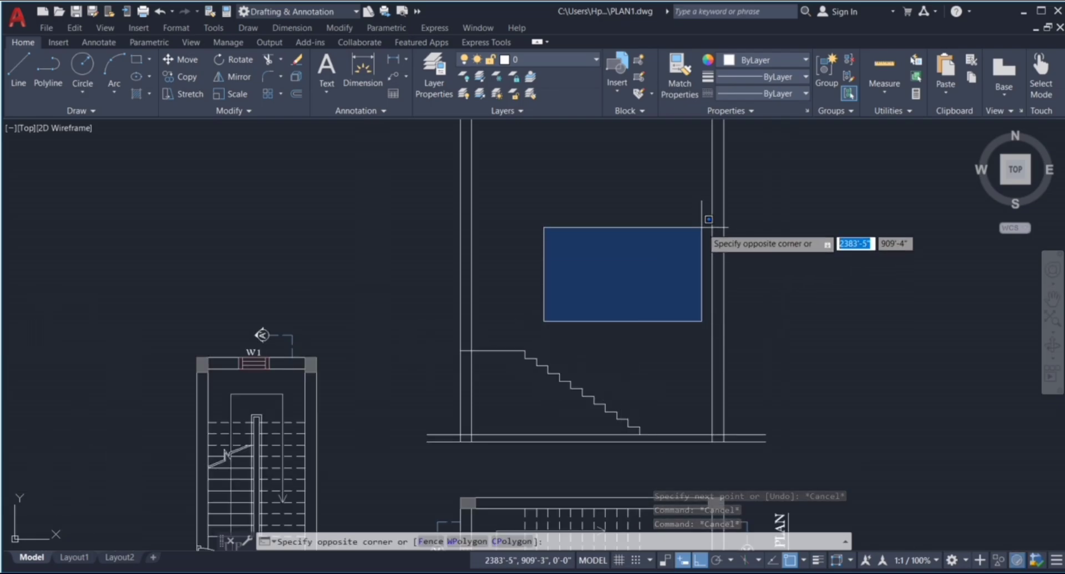
left_click(684, 235)
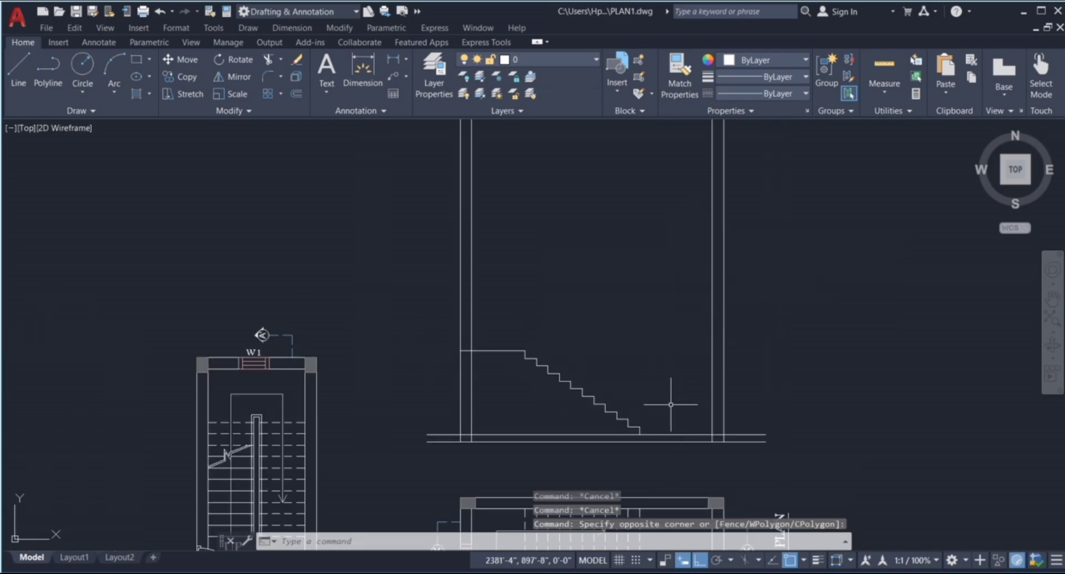
type("o")
key("Return")
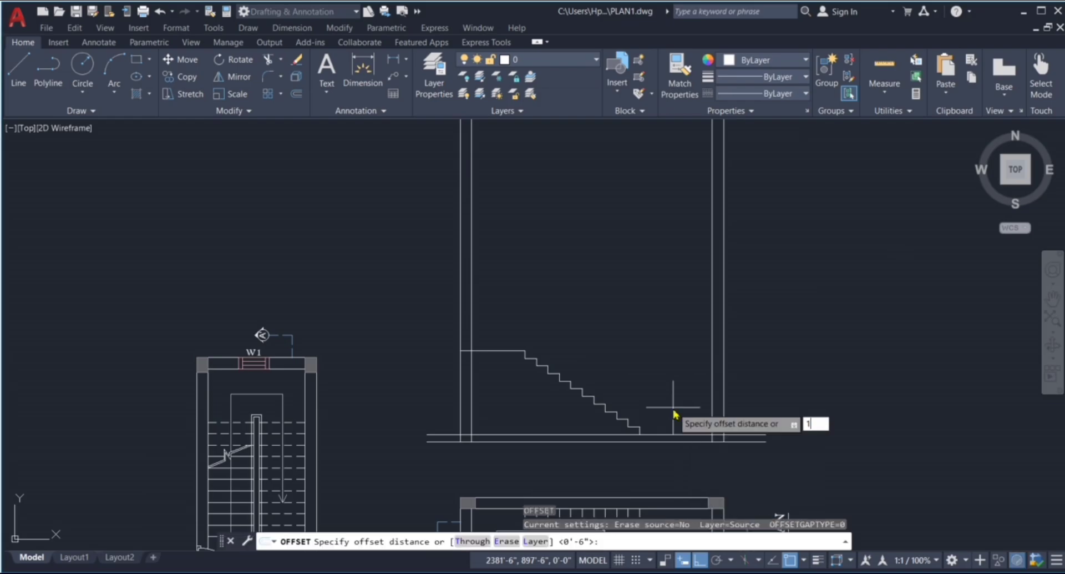
type("11'")
key("Return")
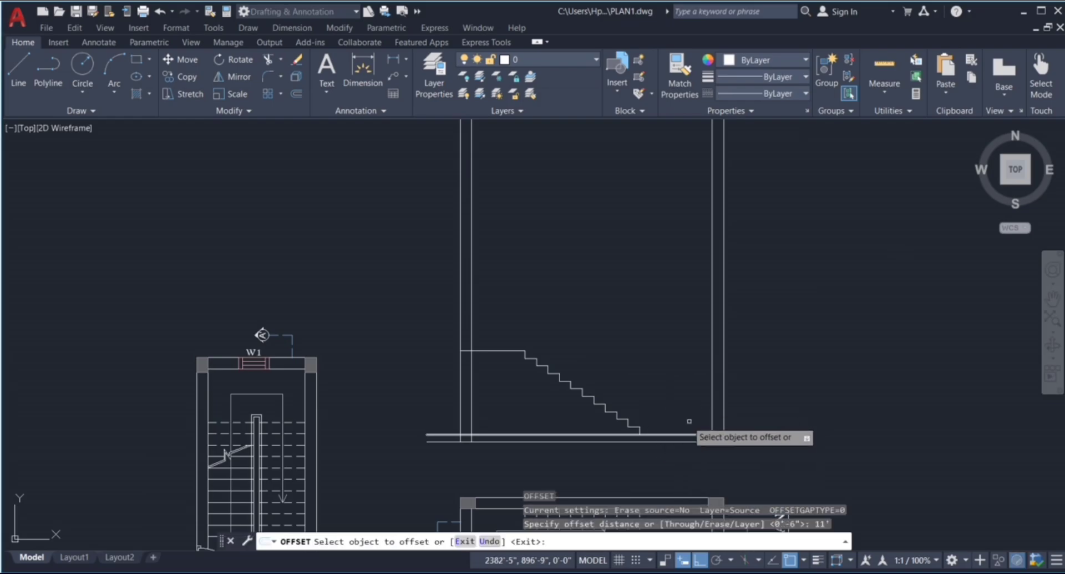
left_click(694, 434)
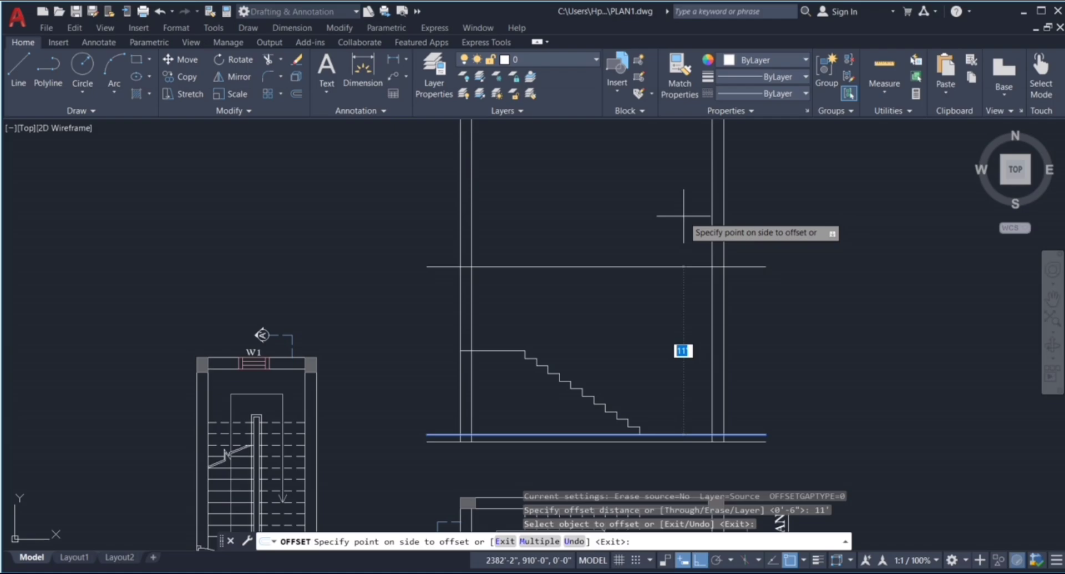
left_click(684, 216)
Step: Offset a second slab line just below the new first-floor line
scroll(685, 288, "up", 2)
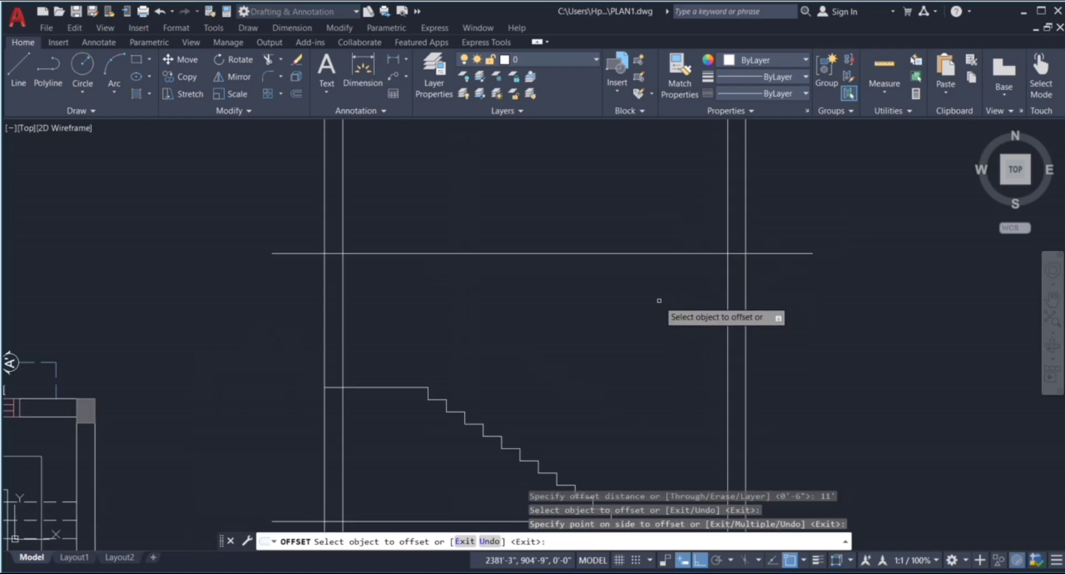
left_click(668, 254)
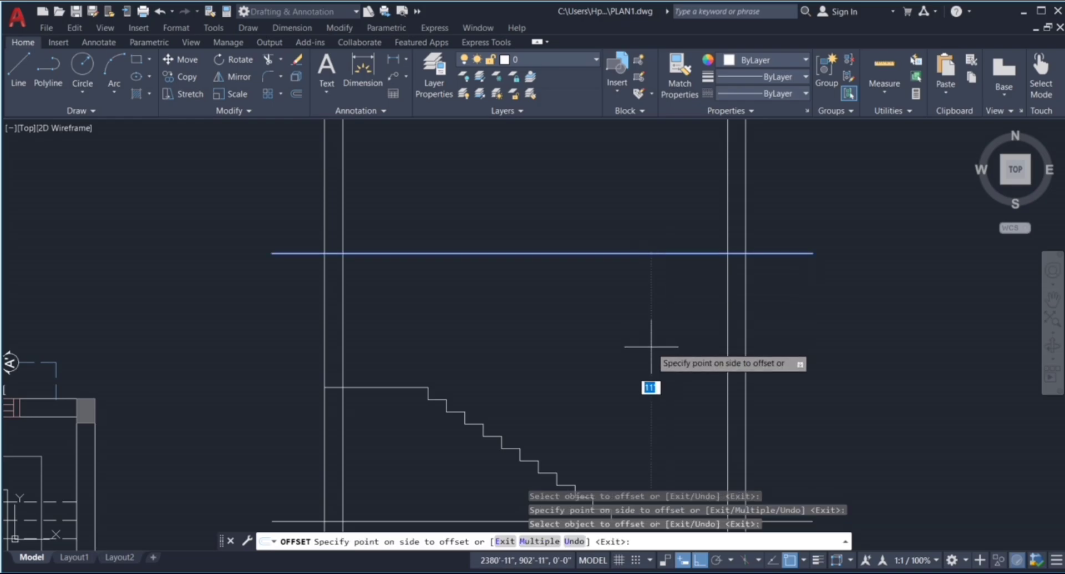
left_click(652, 347)
key("Escape")
key("Escape")
key("Escape")
scroll(585, 310, "down", 2)
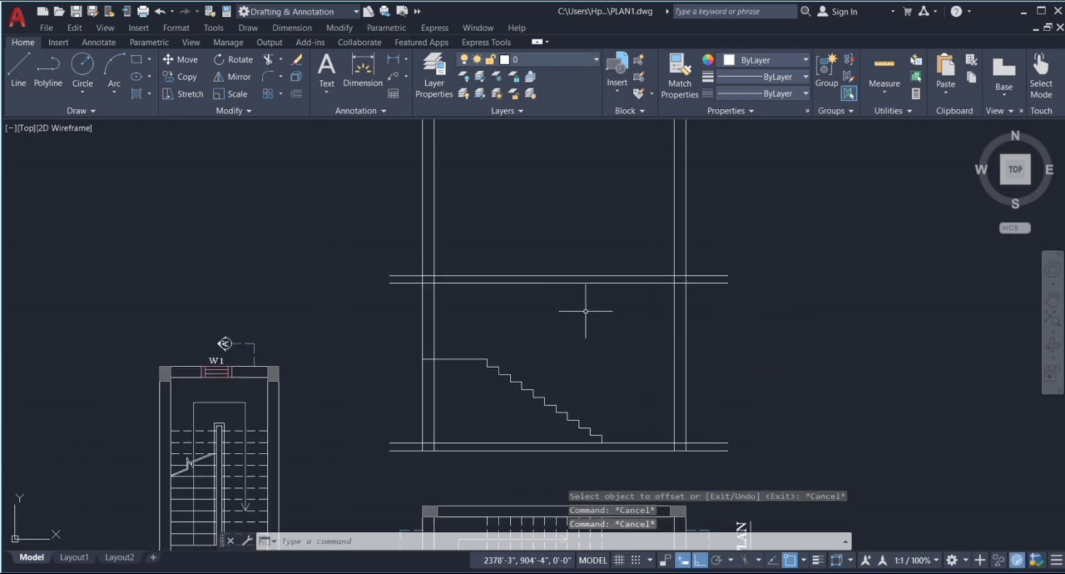
Step: Mirror the stepped flight and landing line upward about a horizontal axis along the landing, keeping the original objects
scroll(594, 406, "up", 2)
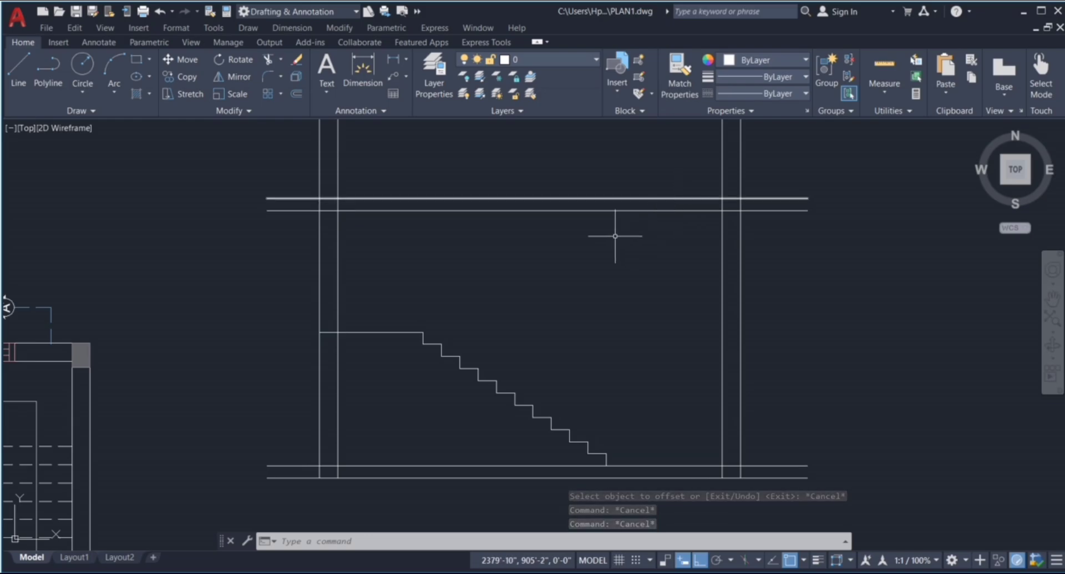
scroll(623, 238, "down", 2)
left_click(481, 279)
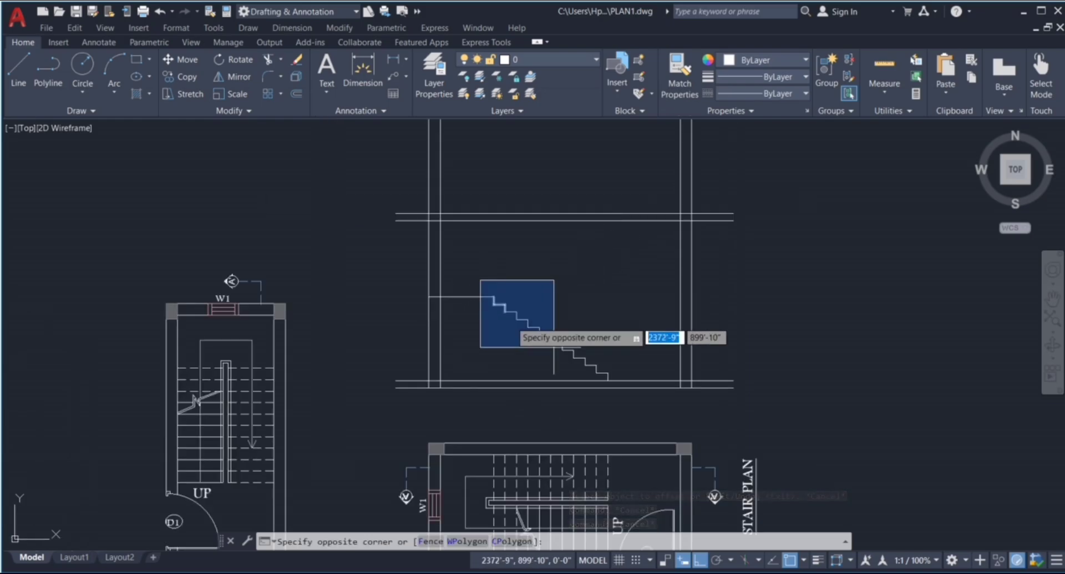
left_click(627, 396)
scroll(486, 297, "up", 4)
left_click(483, 287)
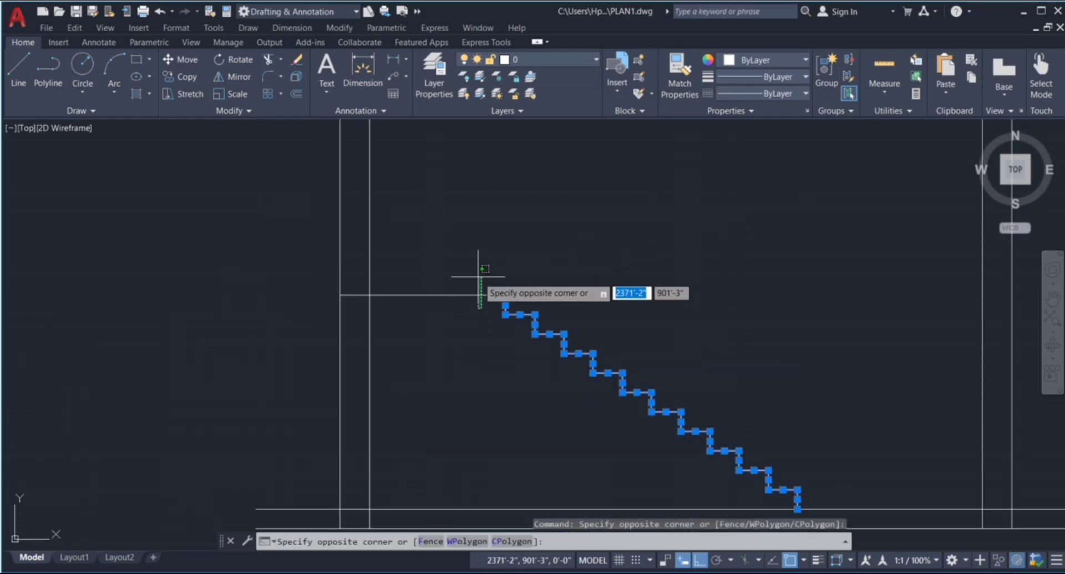
left_click(446, 352)
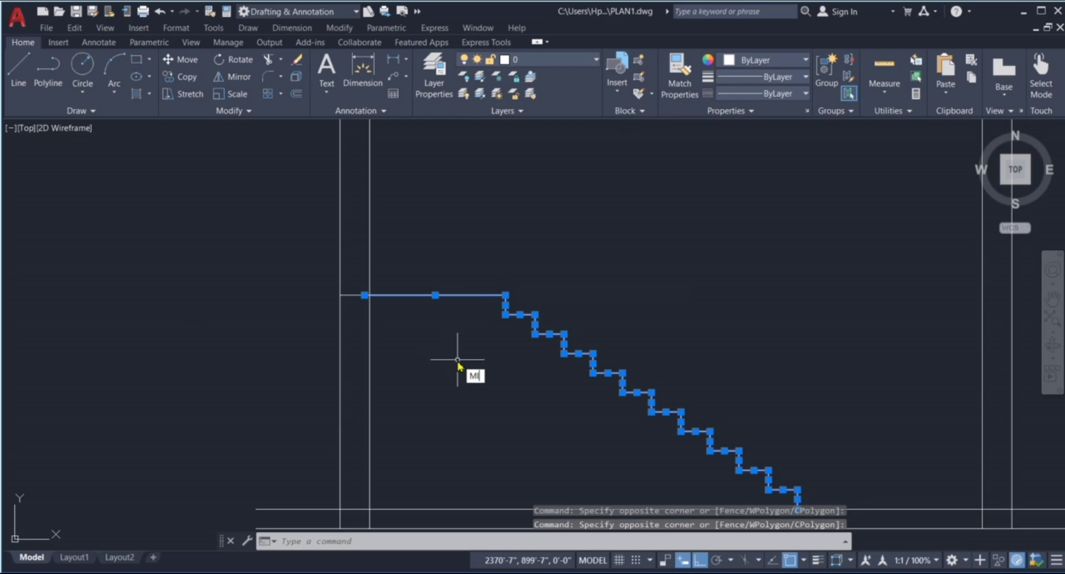
key("Return")
scroll(457, 360, "down", 2)
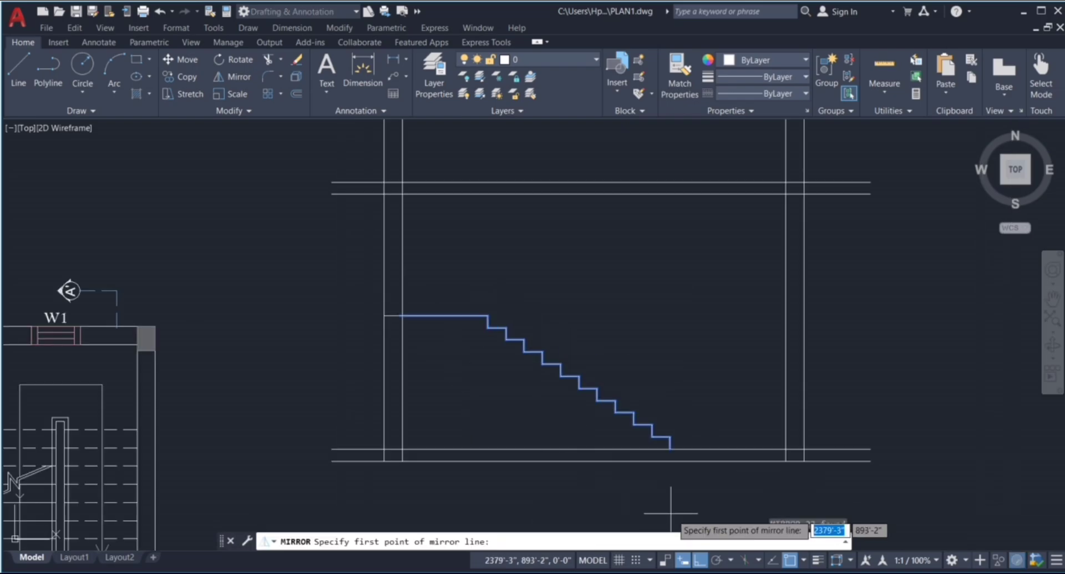
left_click(400, 316)
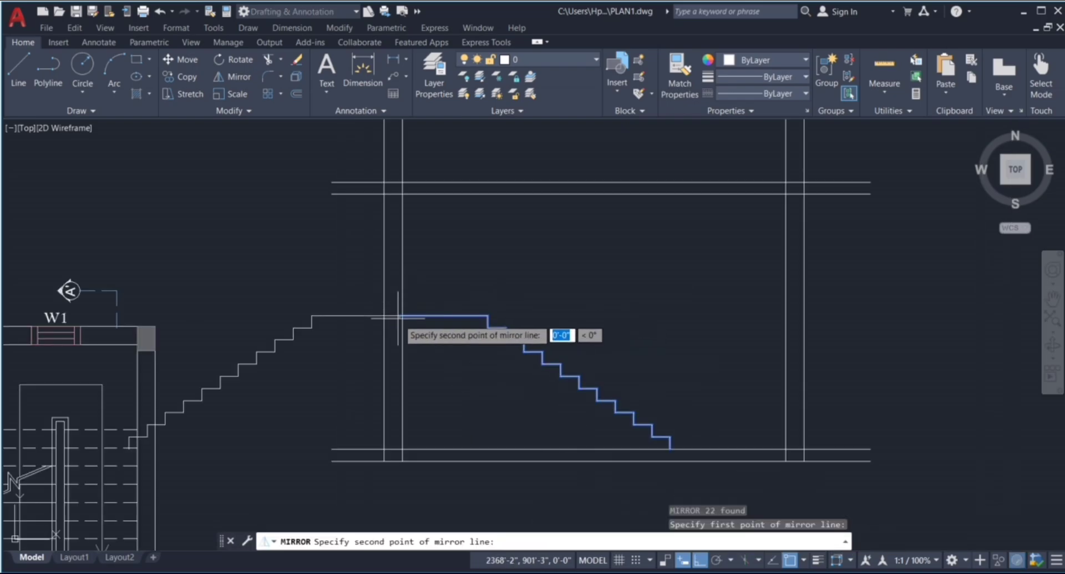
left_click(500, 247)
left_click(530, 296)
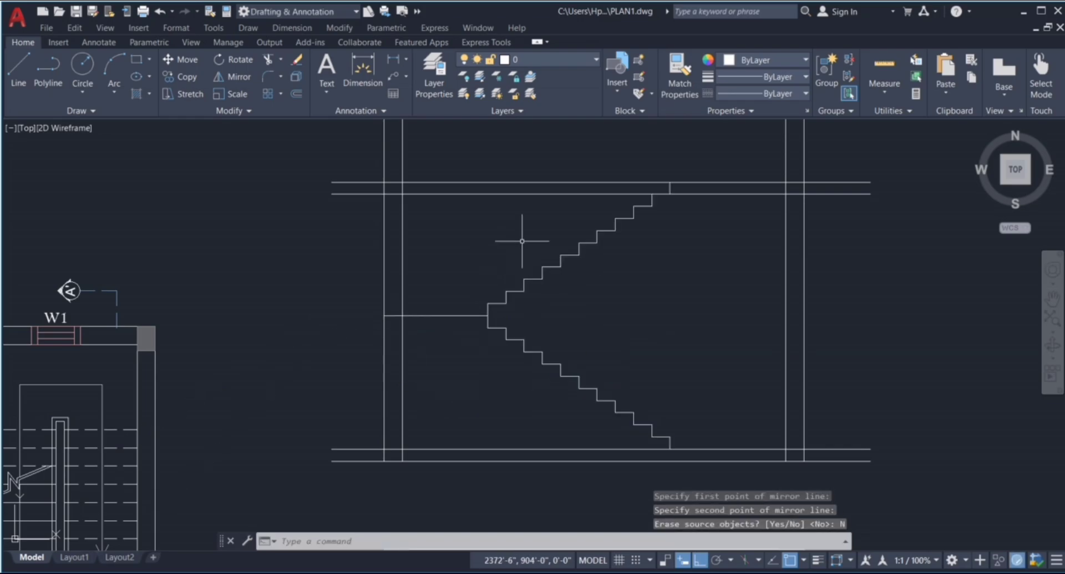
Step: Erase the lower of the two first-floor slab lines at the top of the mirrored flight
scroll(686, 162, "up", 5)
left_click(590, 188)
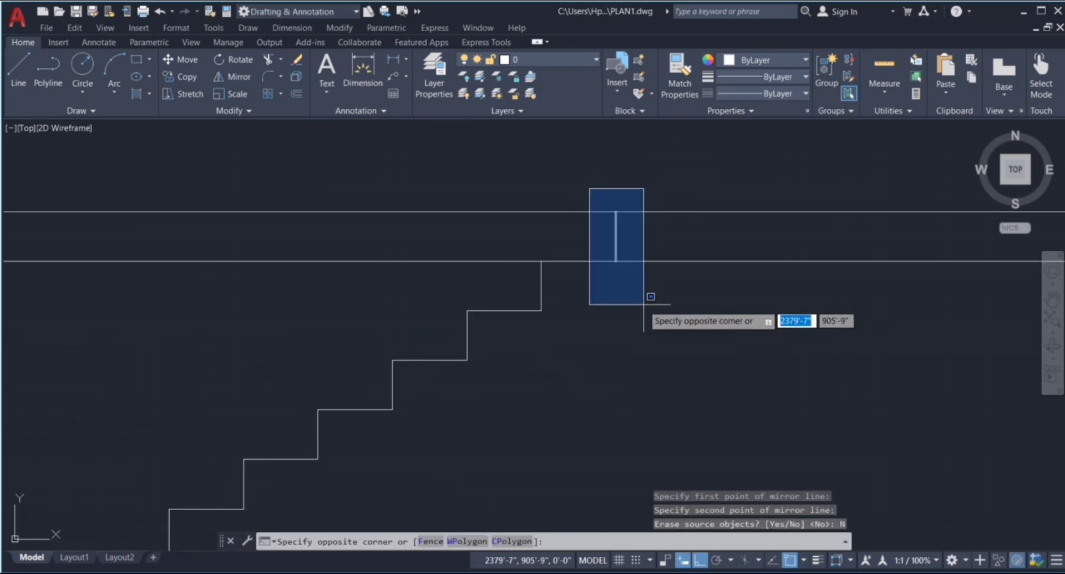
scroll(645, 304, "down", 4)
left_click(641, 275)
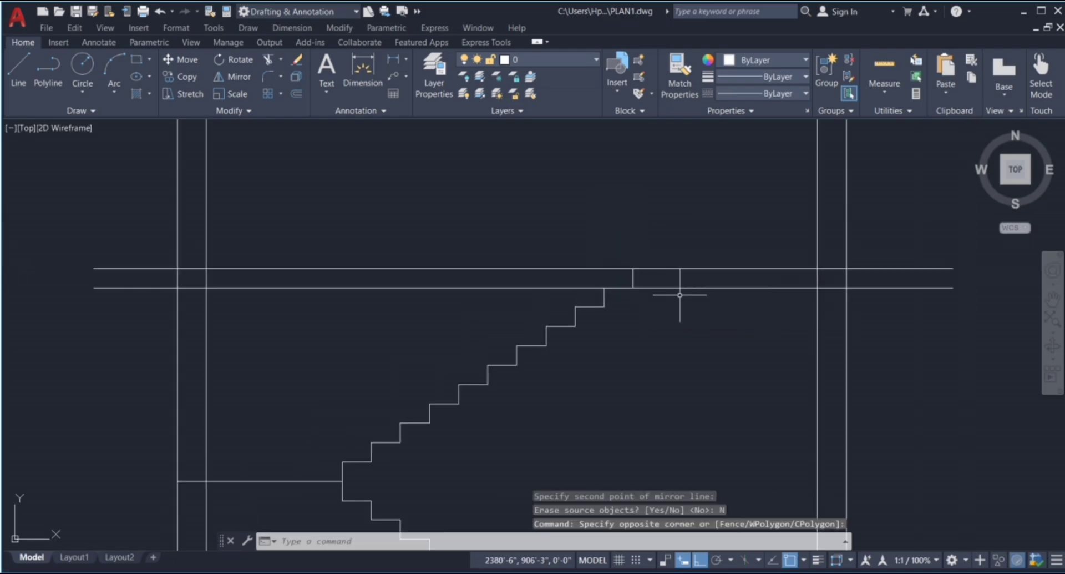
left_click(679, 294)
left_click(674, 282)
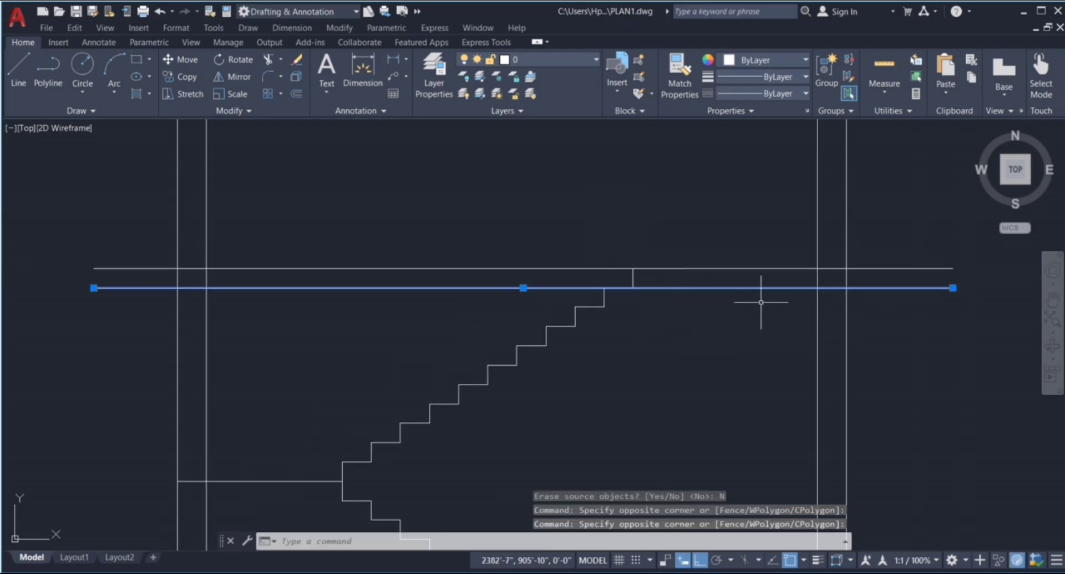
key("Delete")
Step: Trim the first-floor line between the landing-side wall and the upper flight's top step, and beyond the opposite outer wall line
scroll(721, 294, "down", 2)
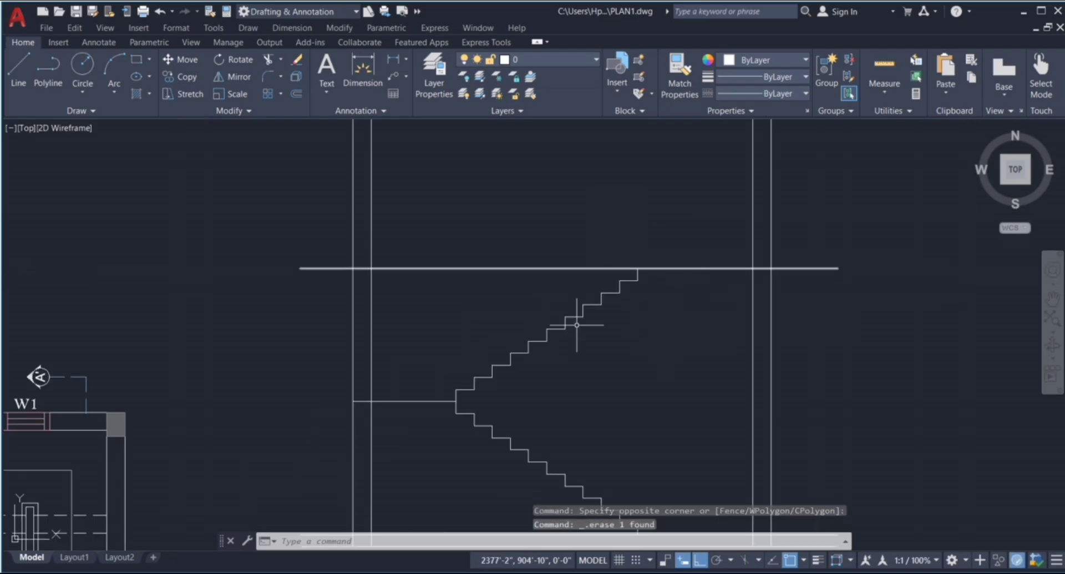
scroll(600, 334, "down", 2)
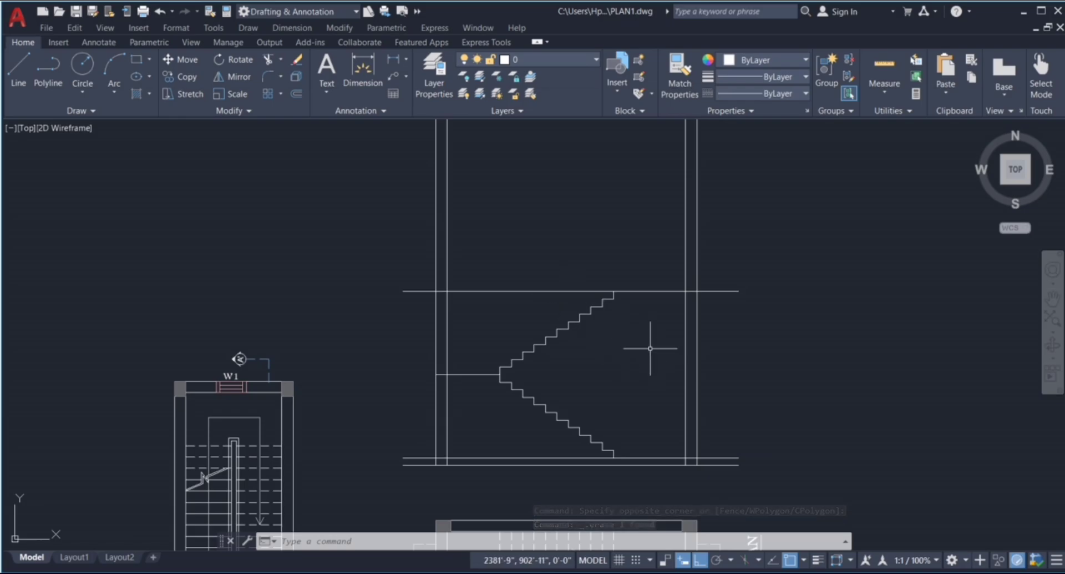
type("tr")
key("Return")
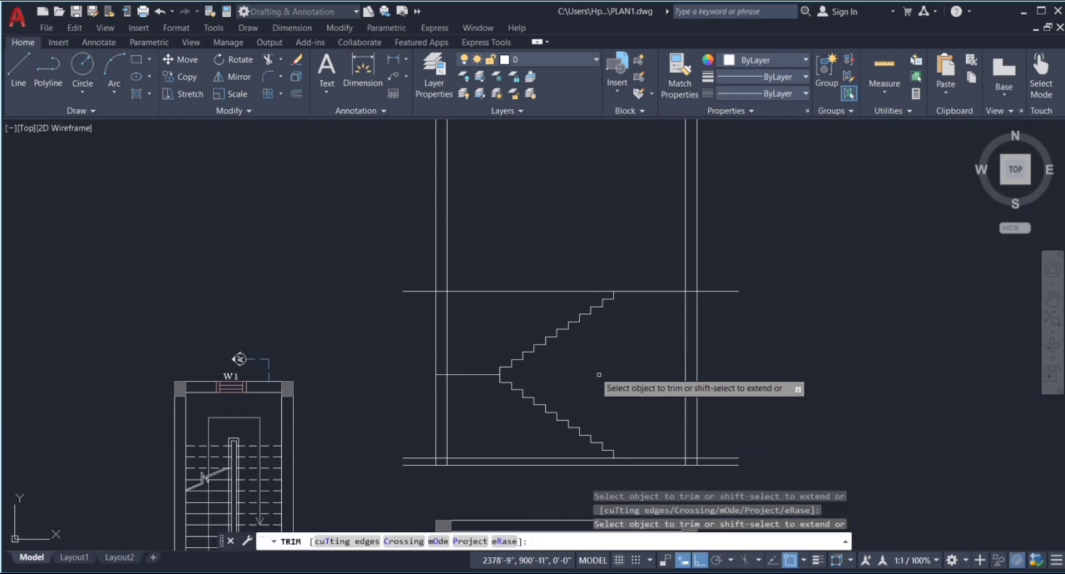
left_click(541, 318)
left_click(552, 272)
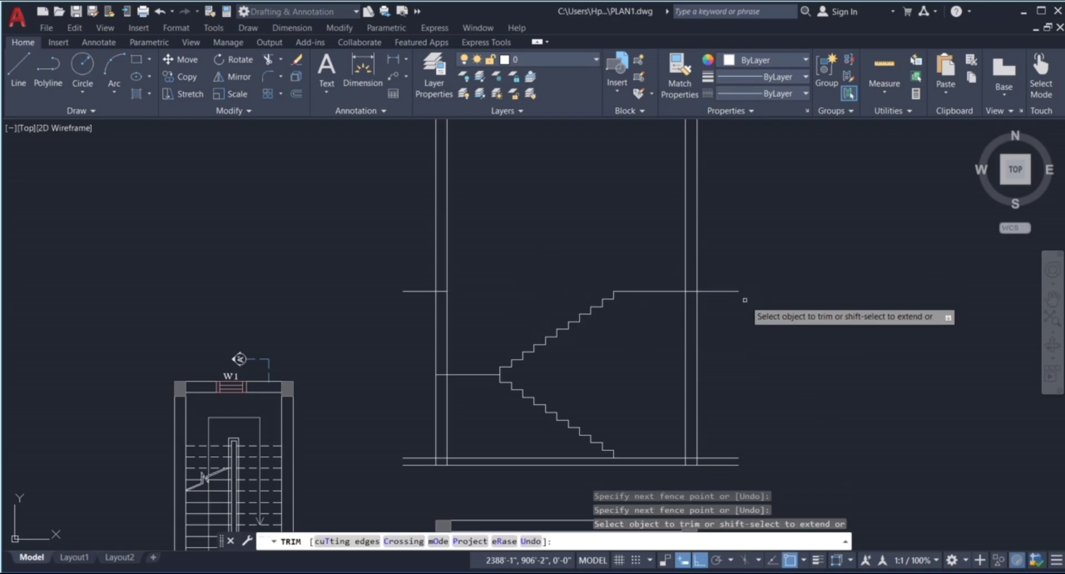
left_click(741, 298)
key("Return")
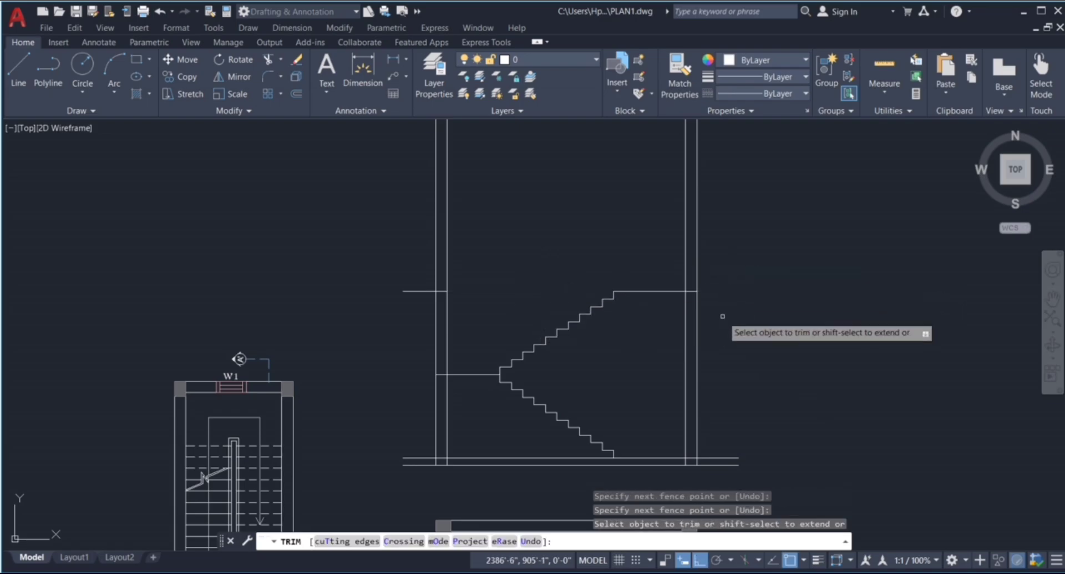
key("Escape")
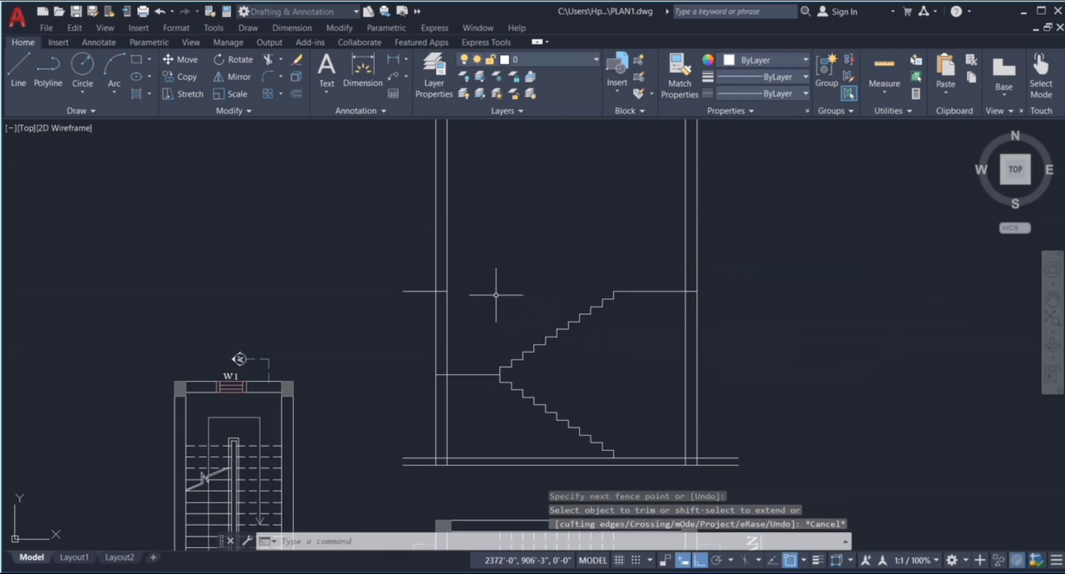
Step: Erase the leftover piece of the first-floor line crossing the landing-side wall
left_click(387, 271)
left_click(516, 355)
key("Delete")
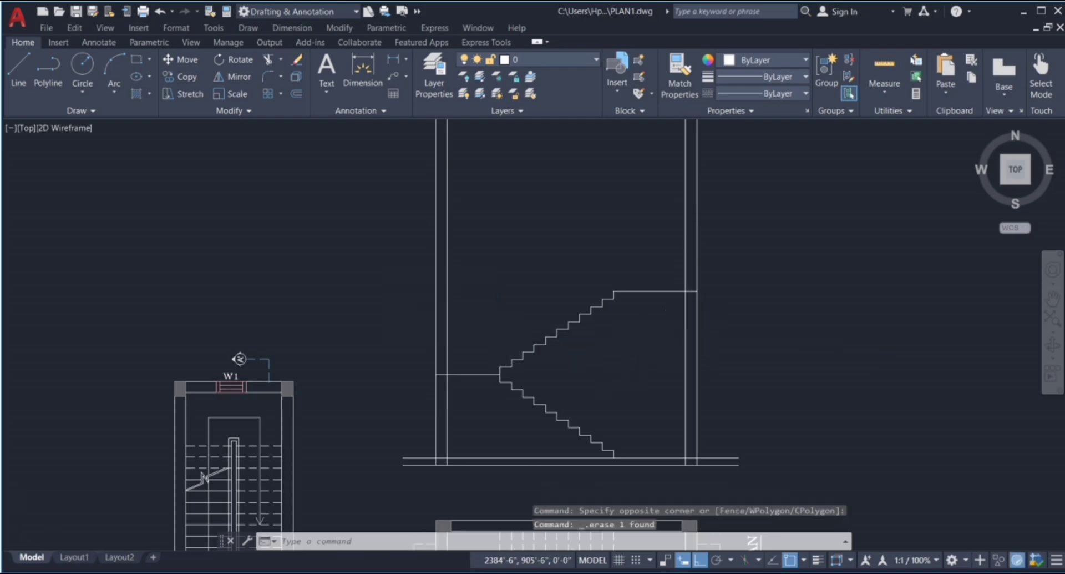
Step: Examine where the first-floor line and the landing line meet the walls, and clear the selection
scroll(692, 313, "up", 2)
left_click(674, 255)
left_click(729, 339)
scroll(721, 311, "down", 1)
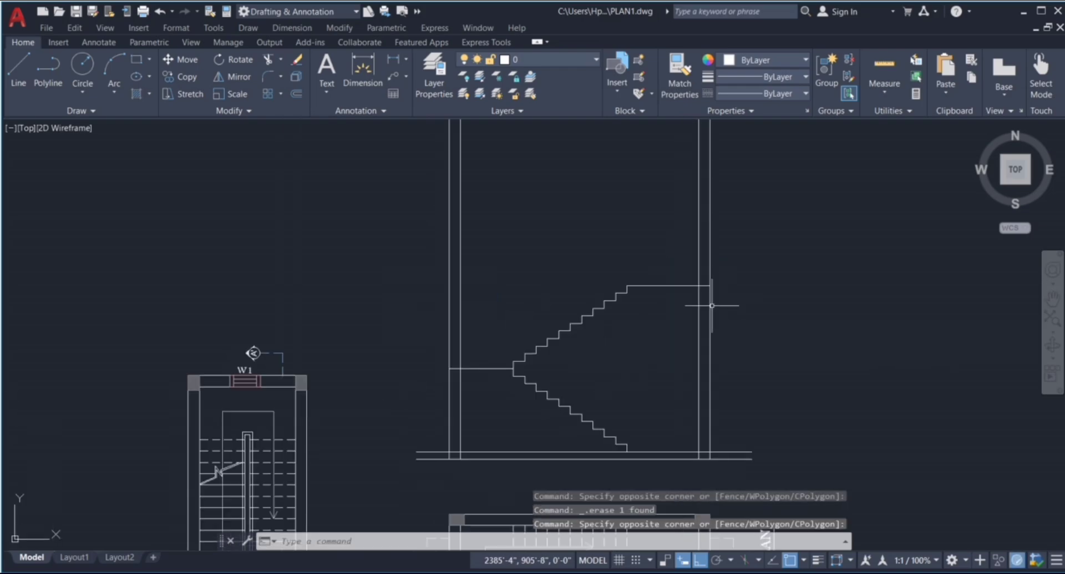
left_click(414, 353)
left_click(486, 417)
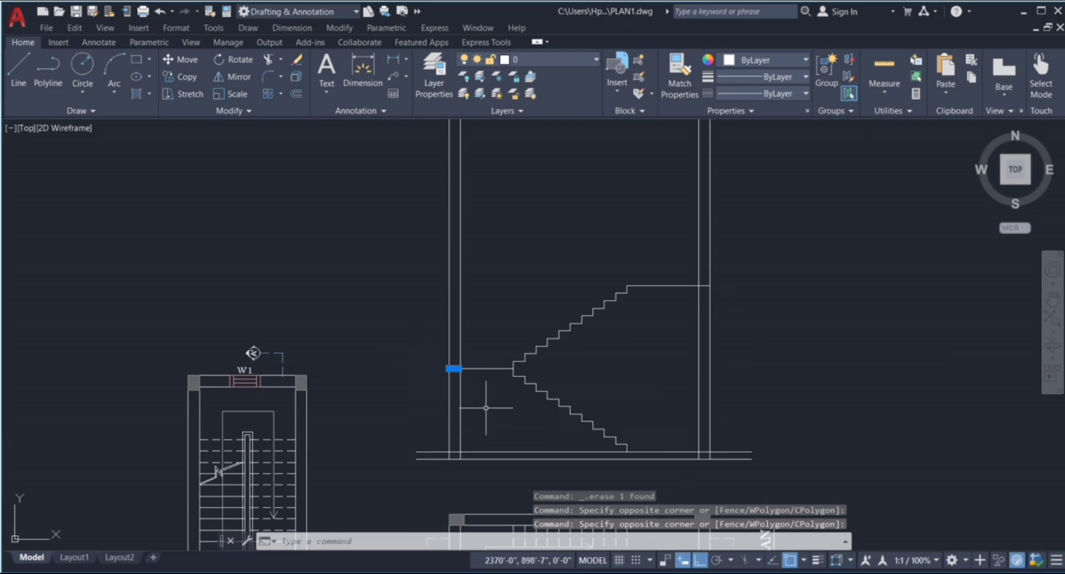
scroll(496, 389, "down", 2)
key("Escape")
key("Escape")
Step: Examine the beam and slab details at the landing and first floor in the finished reference section
scroll(577, 366, "down", 2)
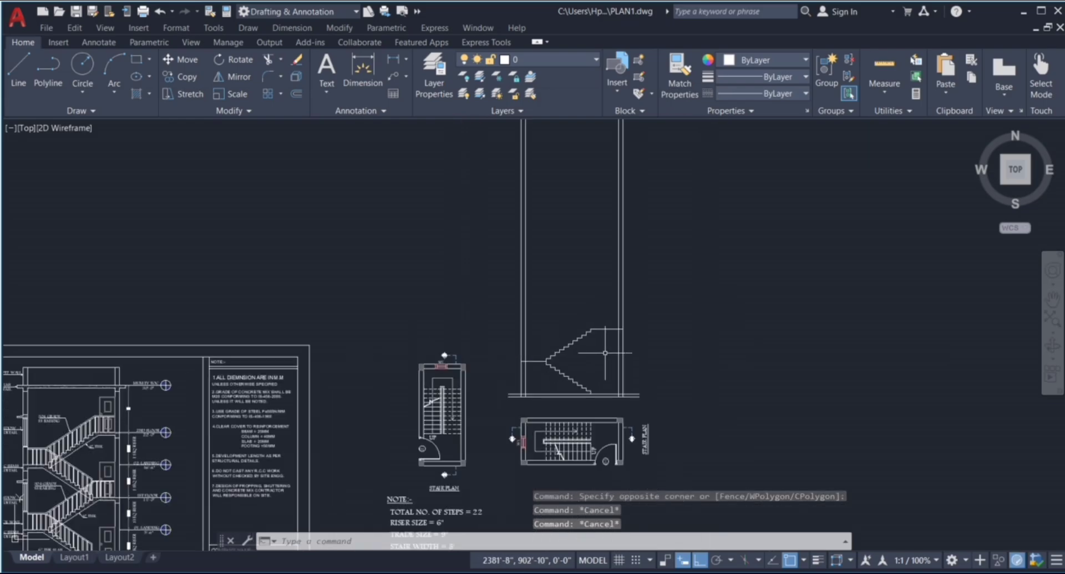
scroll(606, 350, "down", 2)
scroll(261, 421, "up", 6)
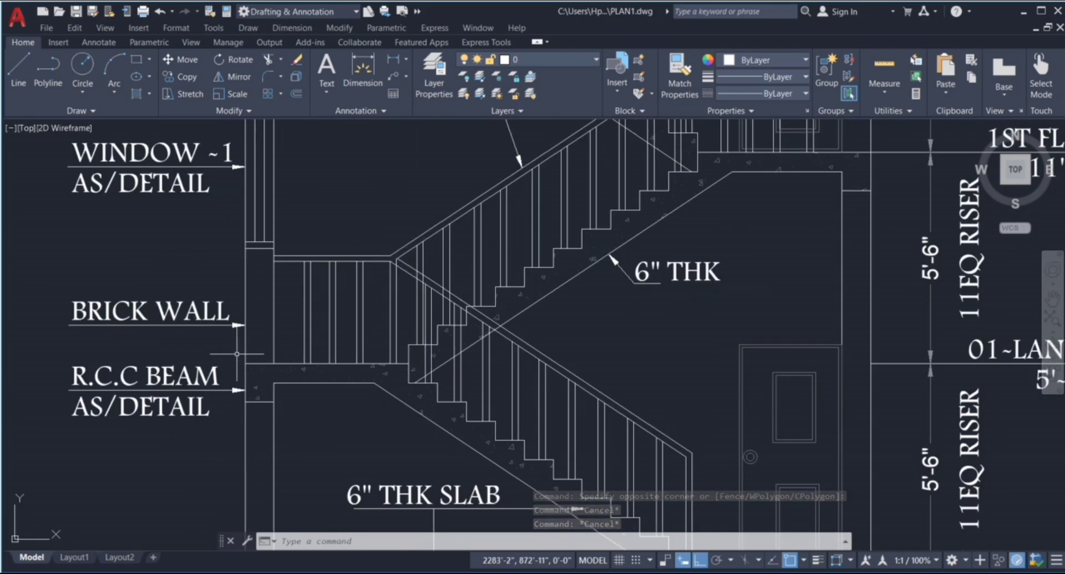
left_click(237, 353)
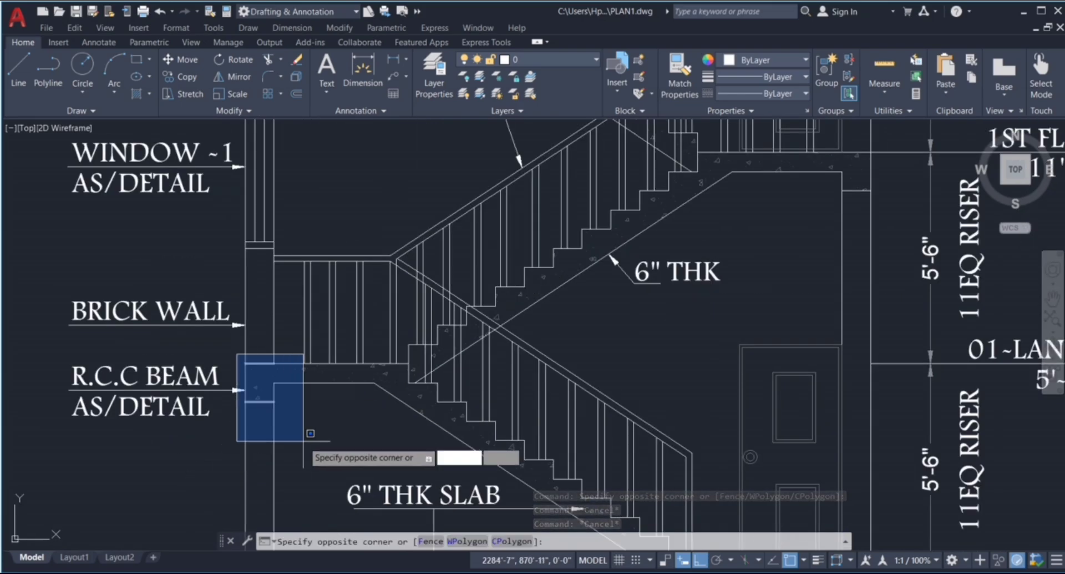
left_click(231, 369)
scroll(232, 371, "down", 2)
scroll(468, 285, "up", 2)
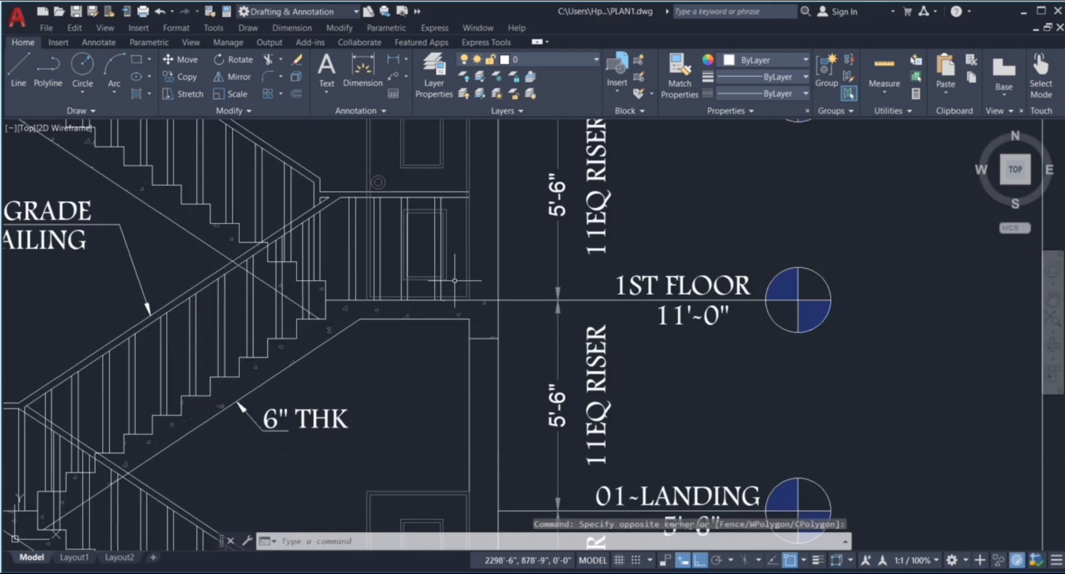
Step: Examine the beam outline where the first-floor slab meets the wall in the finished reference section
left_click(454, 280)
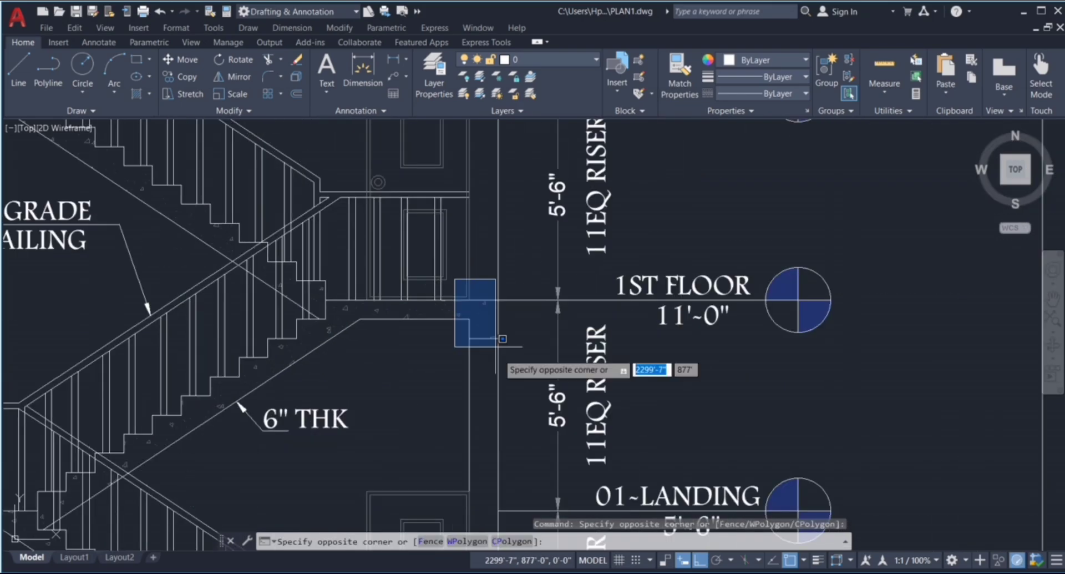
left_click(474, 291)
scroll(525, 301, "down", 3)
scroll(373, 420, "up", 3)
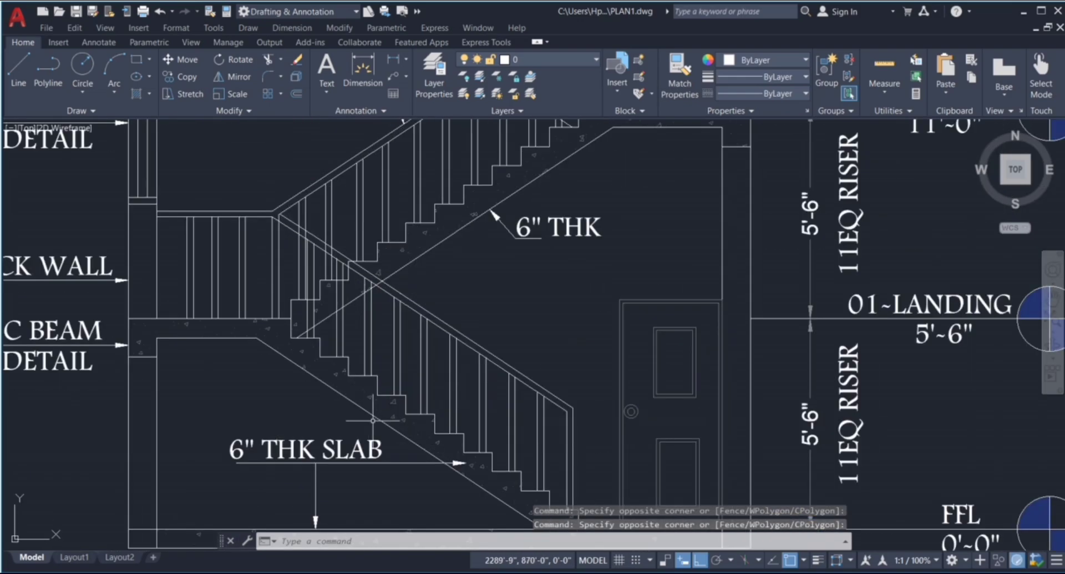
Step: Examine the lower flight's waist slab and concrete hatch in the finished reference section
left_click(310, 357)
scroll(351, 371, "up", 5)
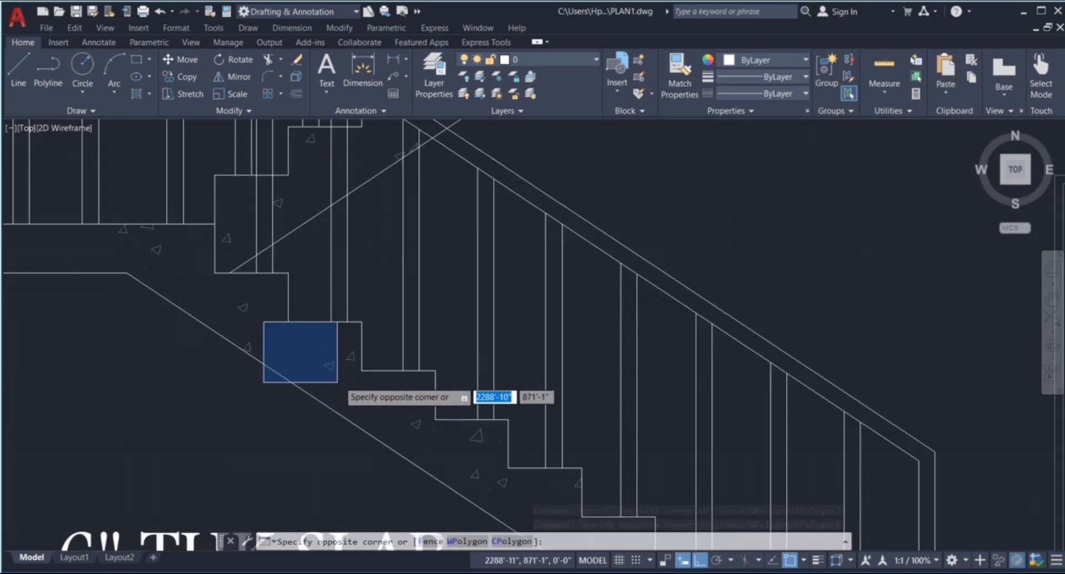
left_click(335, 355)
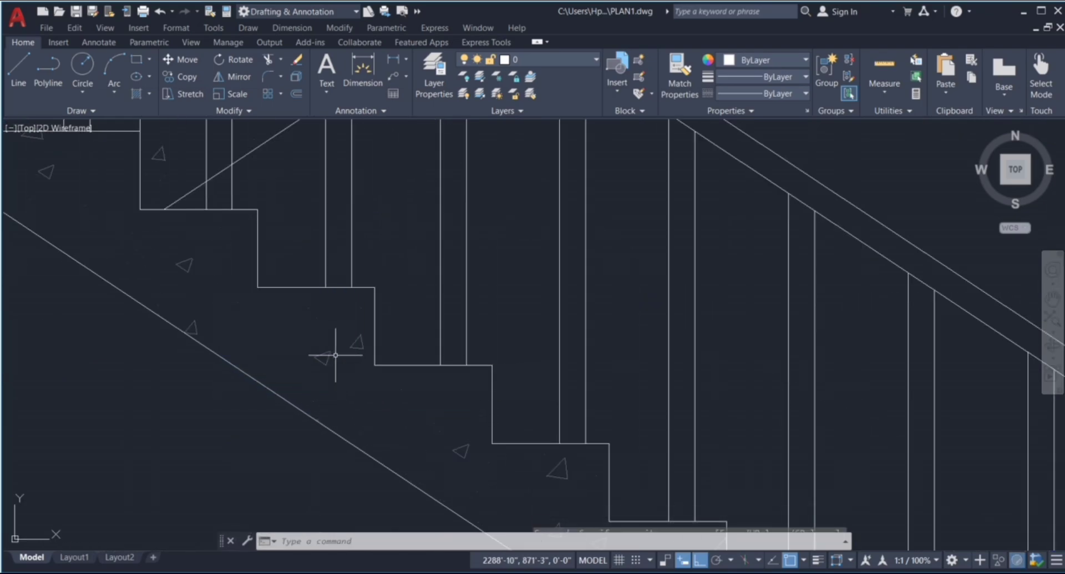
left_click(361, 302)
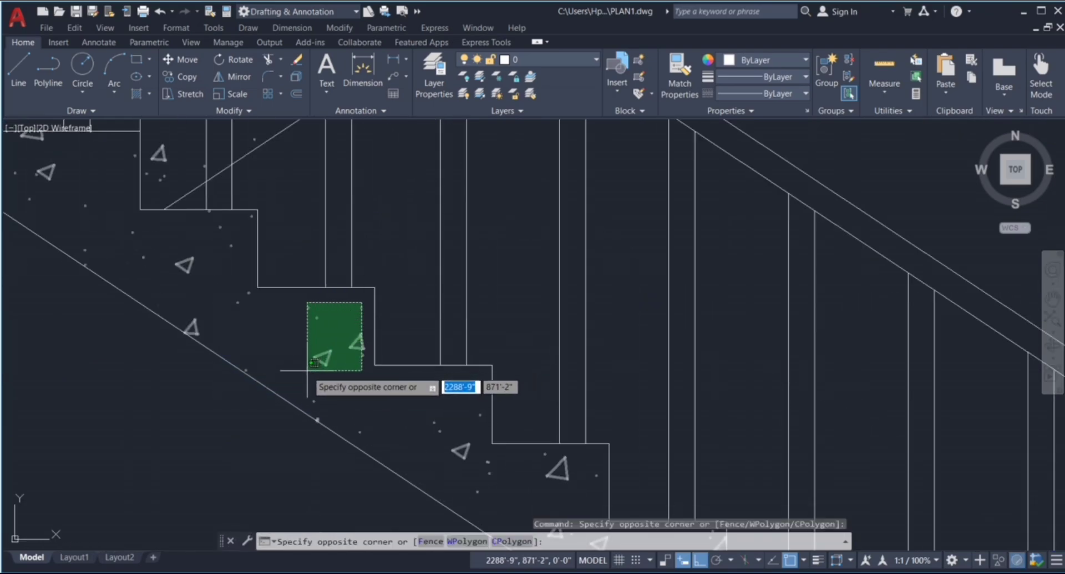
key("Escape")
scroll(352, 374, "down", 5)
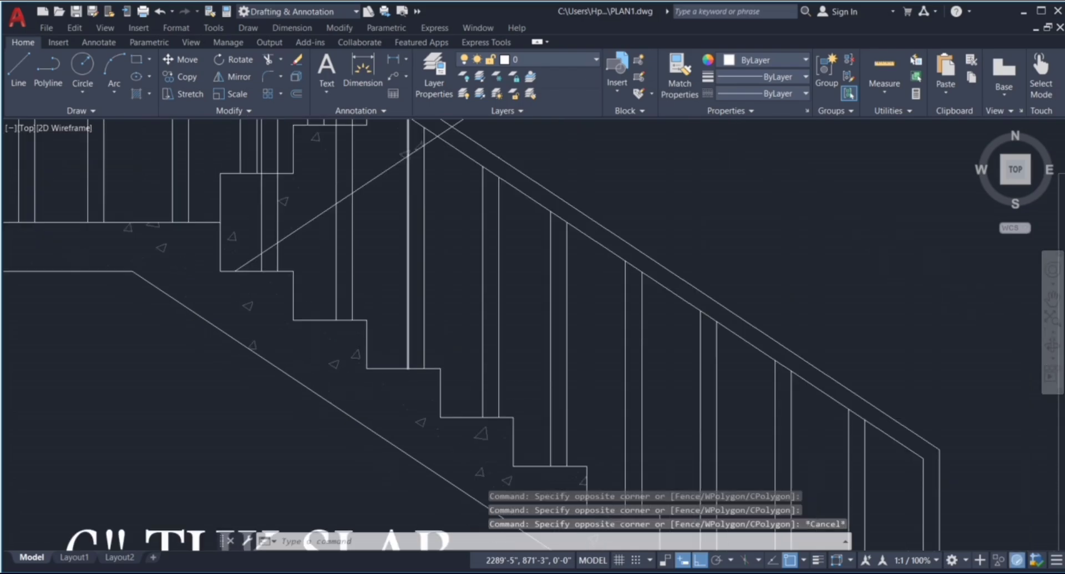
scroll(416, 348, "down", 2)
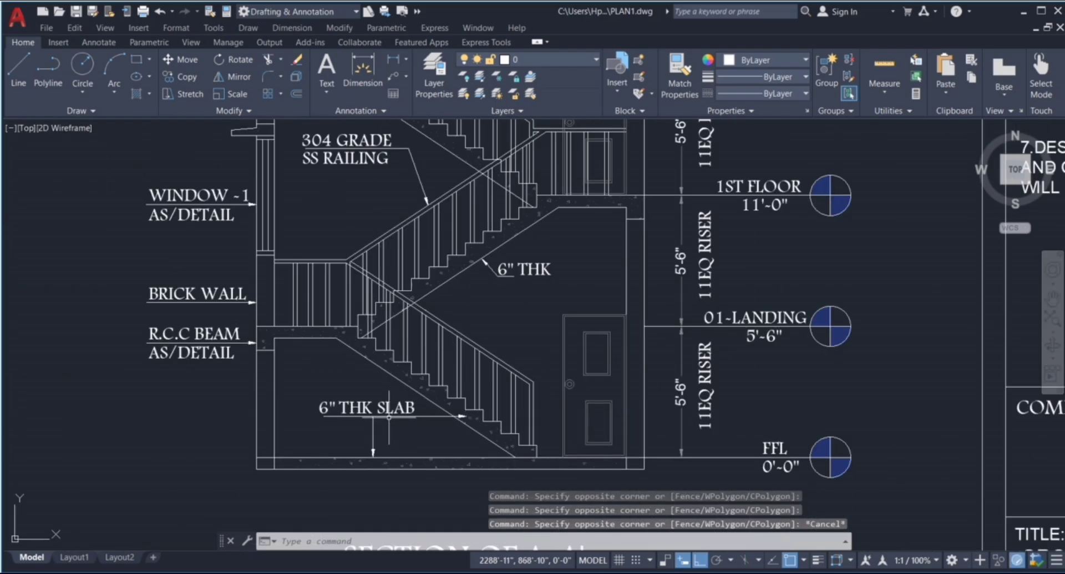
scroll(443, 398, "down", 3)
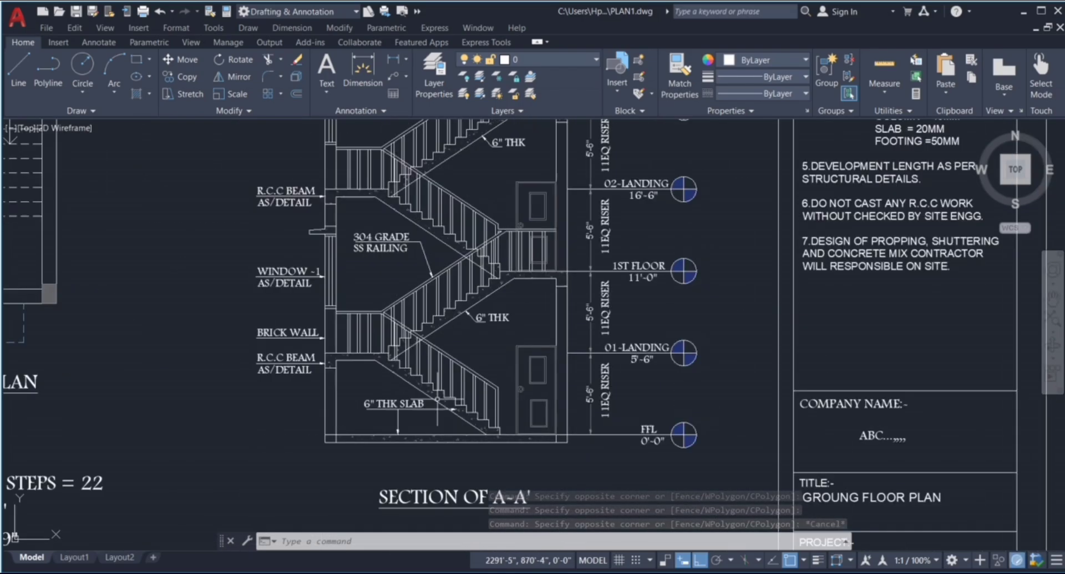
scroll(428, 371, "down", 2)
scroll(369, 352, "down", 5)
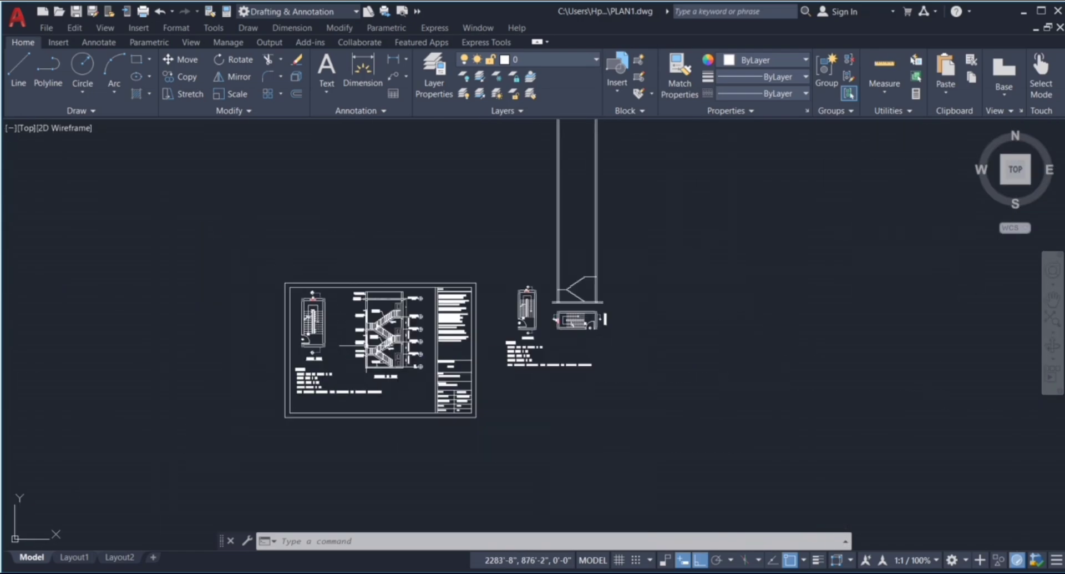
Step: Draw a sloping line under the lower flight from the bottom riser at the floor line to the landing riser's lower end
scroll(611, 254, "up", 8)
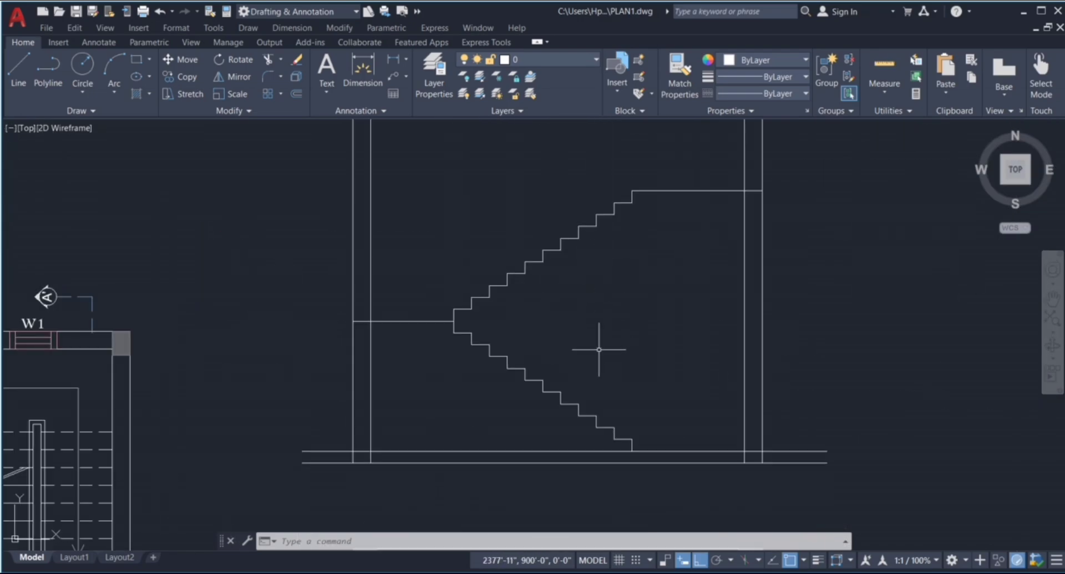
key("Return")
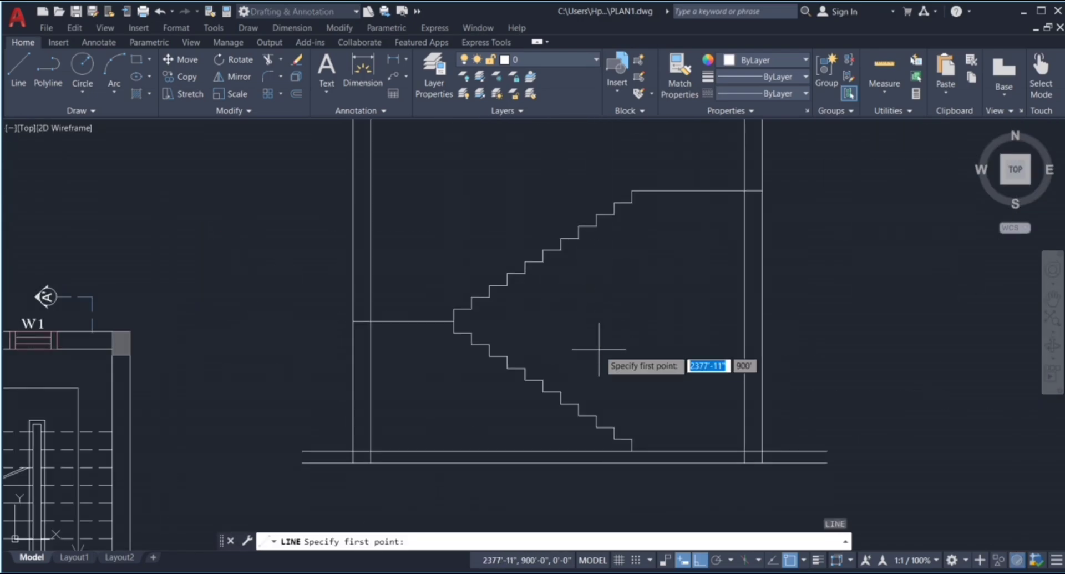
scroll(627, 448, "up", 4)
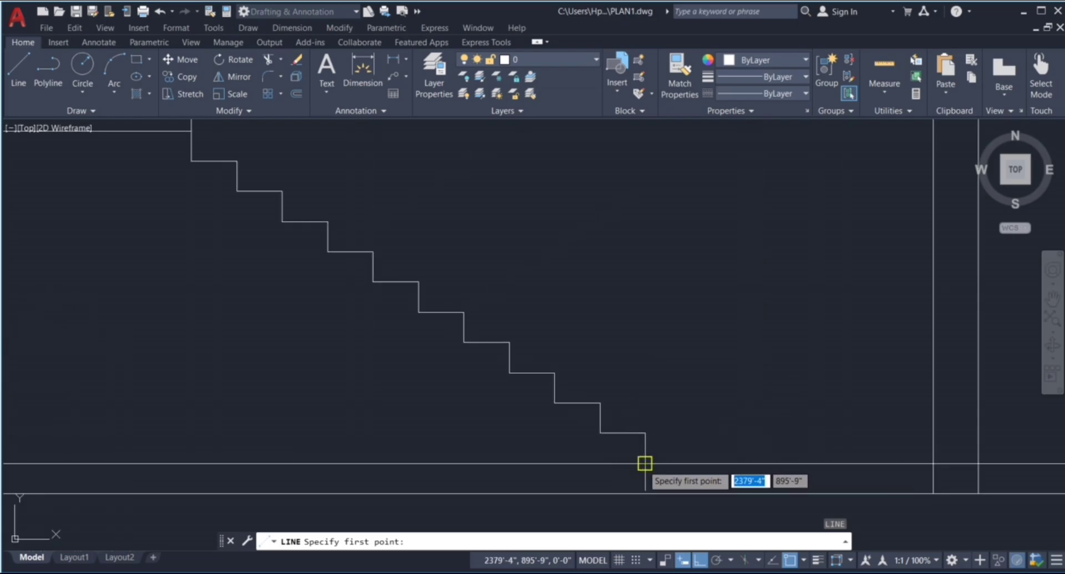
left_click(645, 463)
scroll(404, 407, "down", 2)
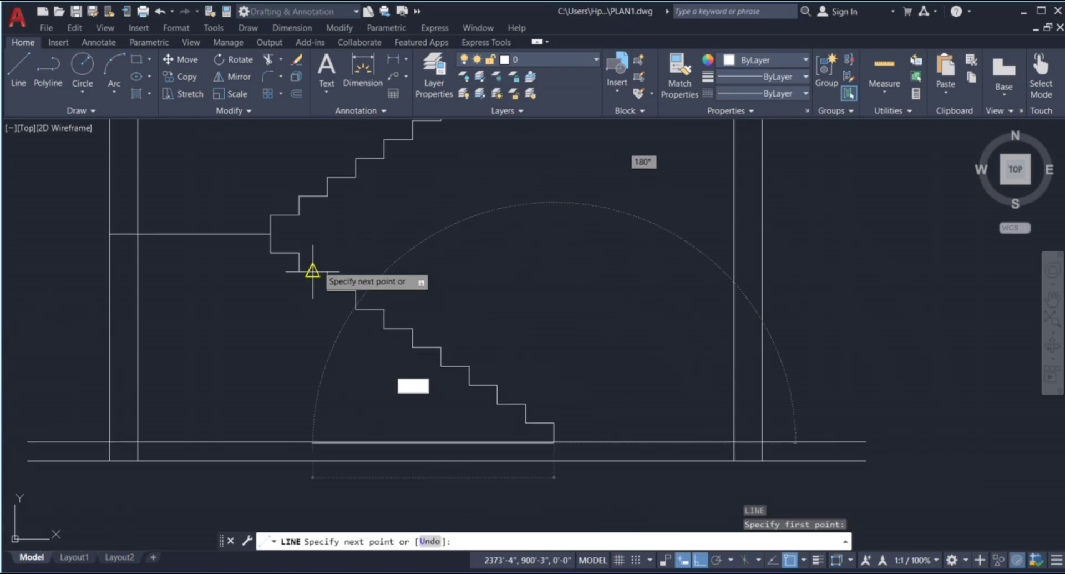
left_click(270, 253)
scroll(288, 310, "down", 4)
key("Escape")
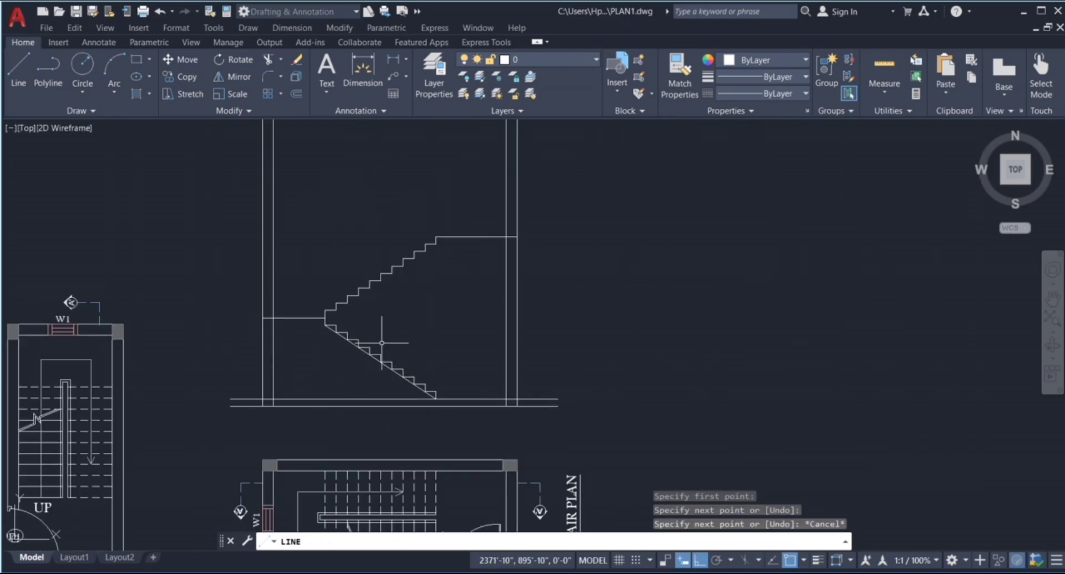
Step: Draw a sloping line under the upper flight from the foot of its second riser to the foot of its top riser
scroll(391, 286, "up", 4)
key("space")
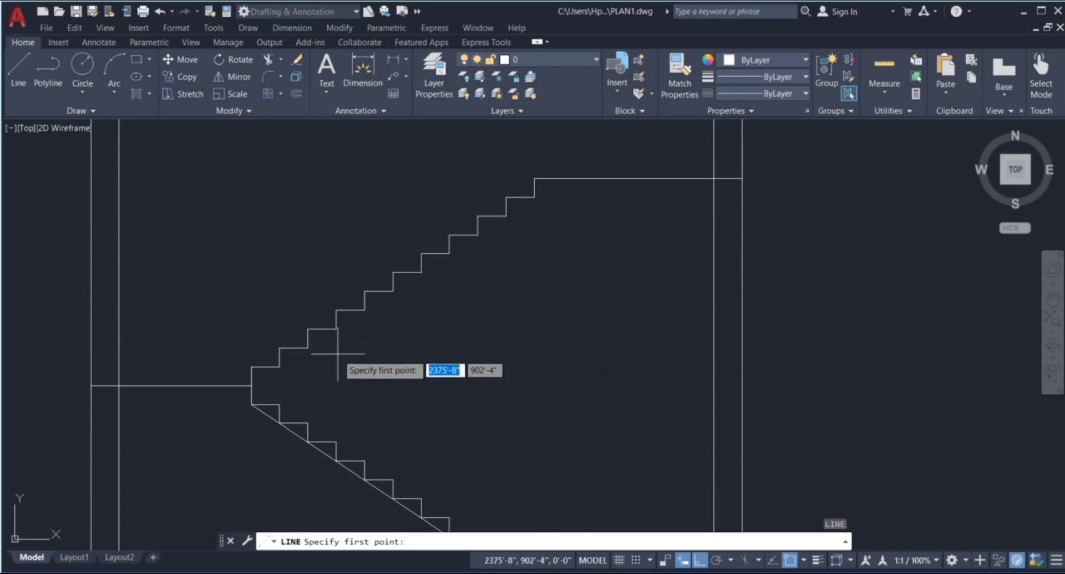
left_click(279, 367)
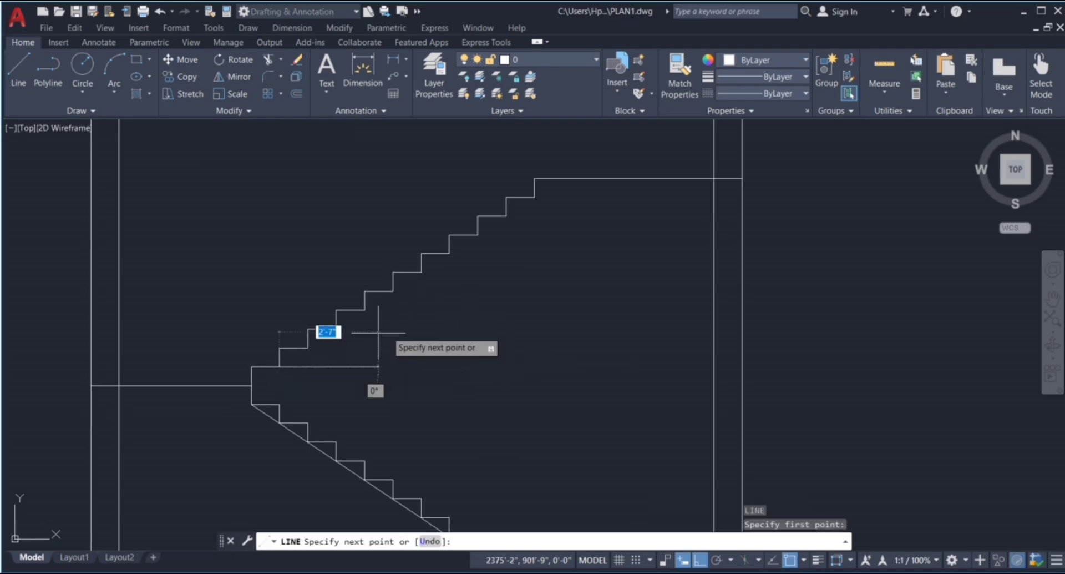
left_click(535, 196)
key("Escape")
Step: Offset the sloping lines of both the lower and upper flights 6" downward to form the waist slabs
scroll(648, 251, "down", 2)
scroll(637, 269, "down", 2)
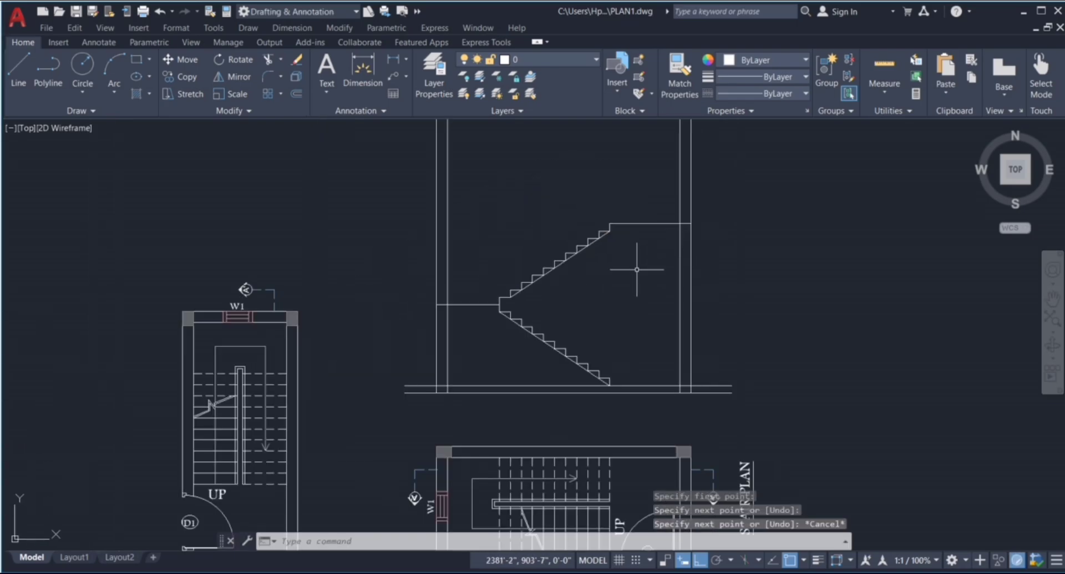
type("o")
key("space")
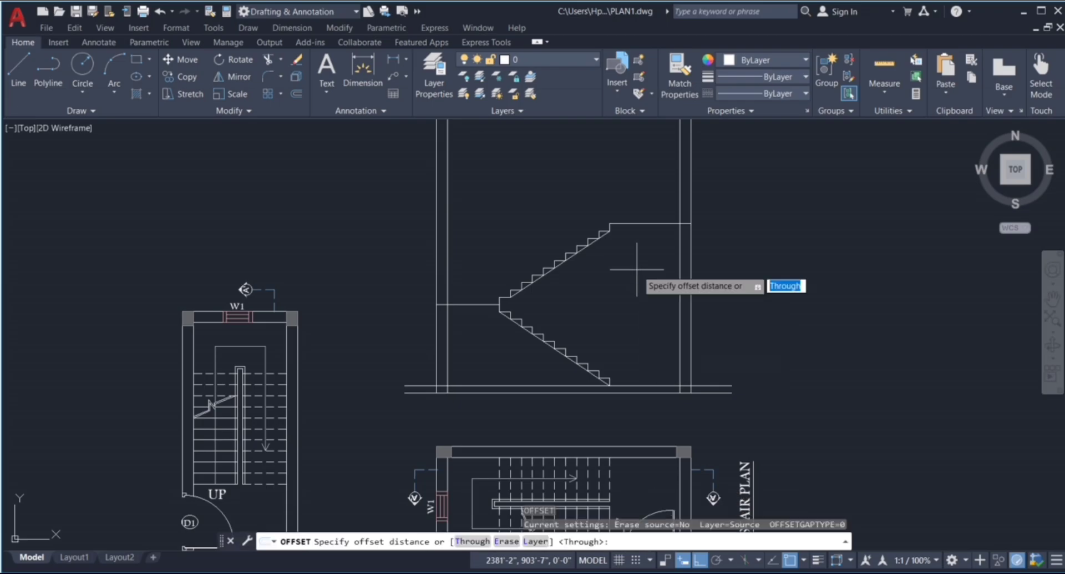
key("Return")
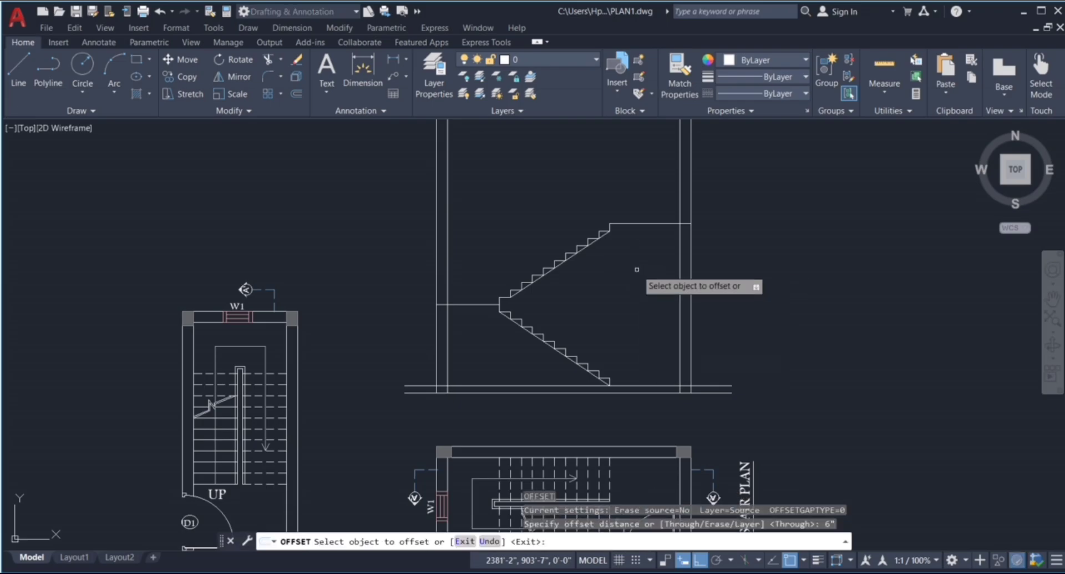
scroll(511, 360, "up", 4)
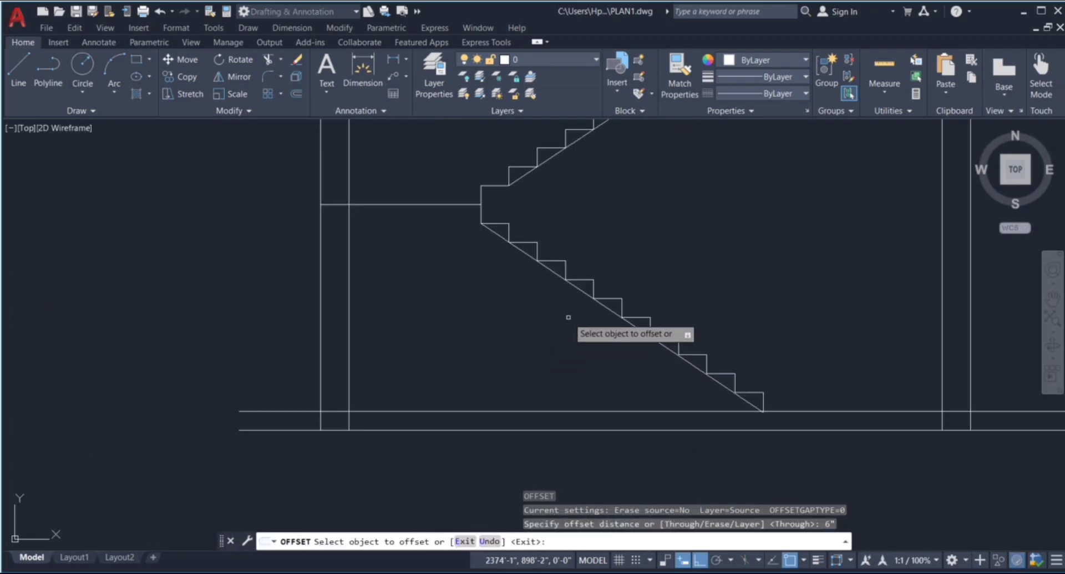
left_click(583, 294)
left_click(554, 324)
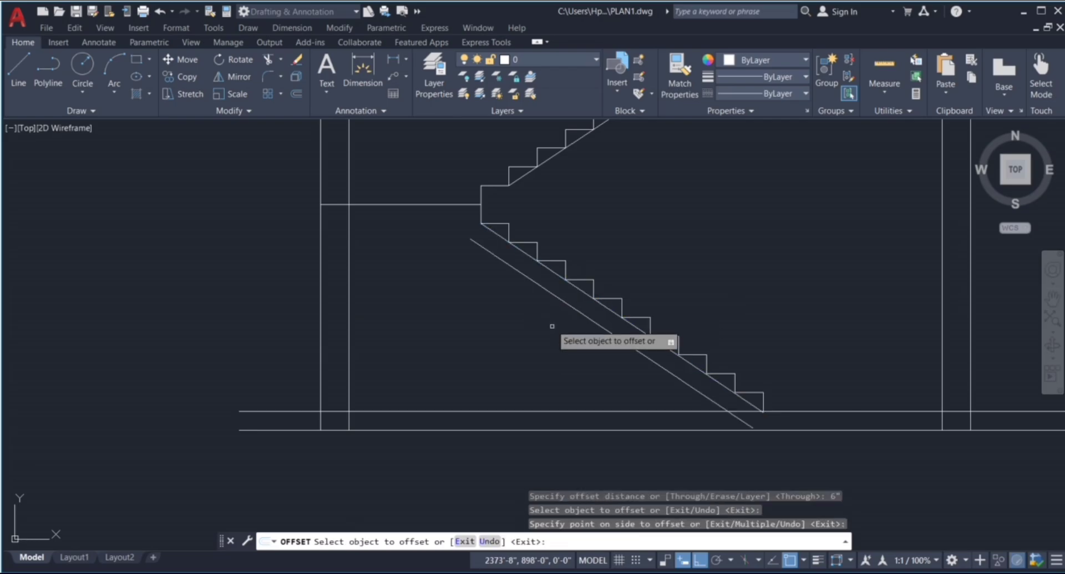
scroll(554, 327, "down", 2)
left_click(586, 206)
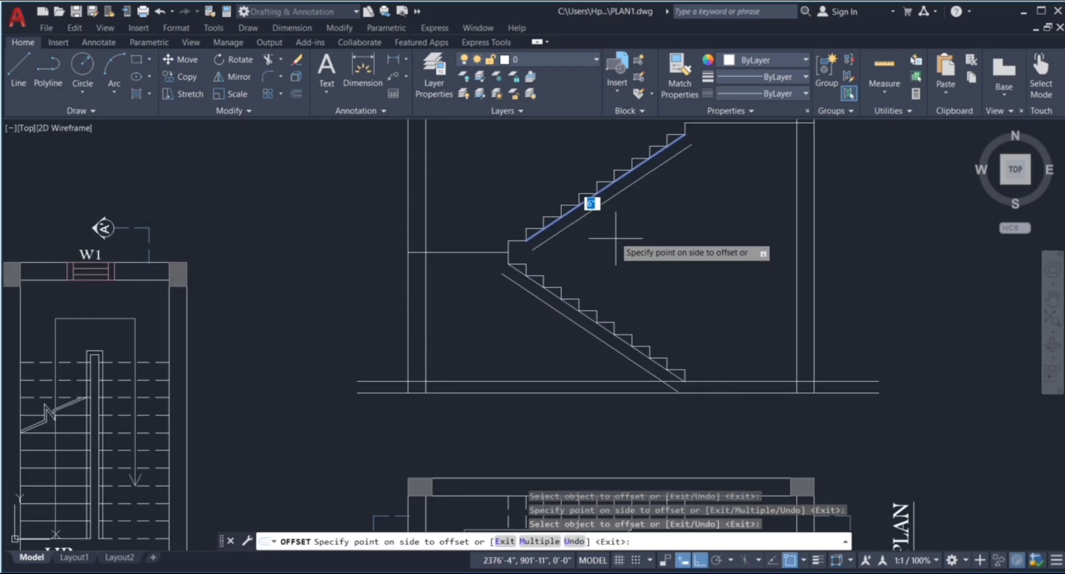
left_click(589, 232)
Step: Offset the landing line and the first-floor line 6" downward for the slab thickness
left_click(491, 252)
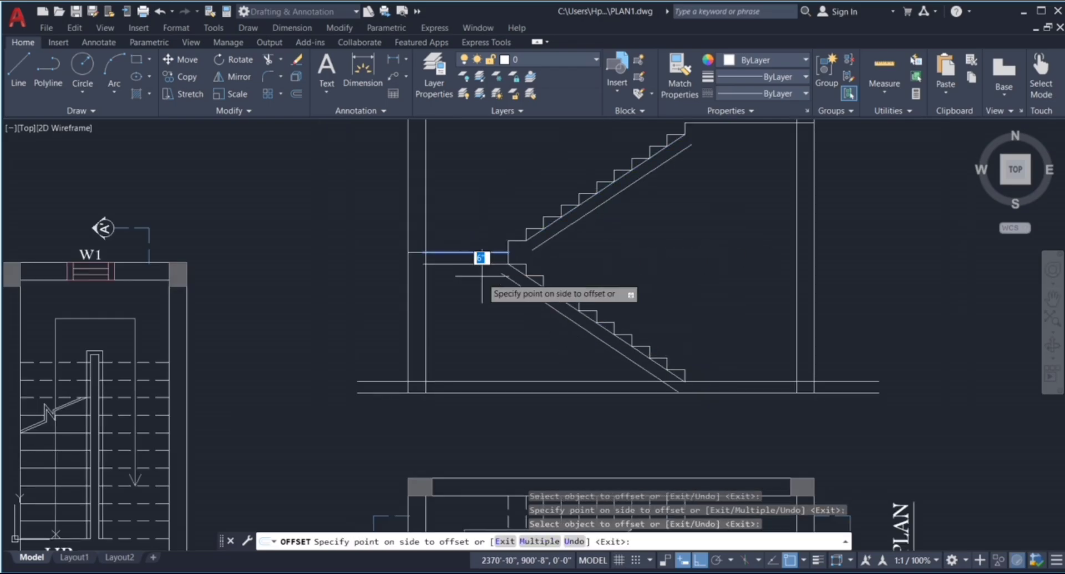
left_click(477, 287)
scroll(489, 303, "down", 2)
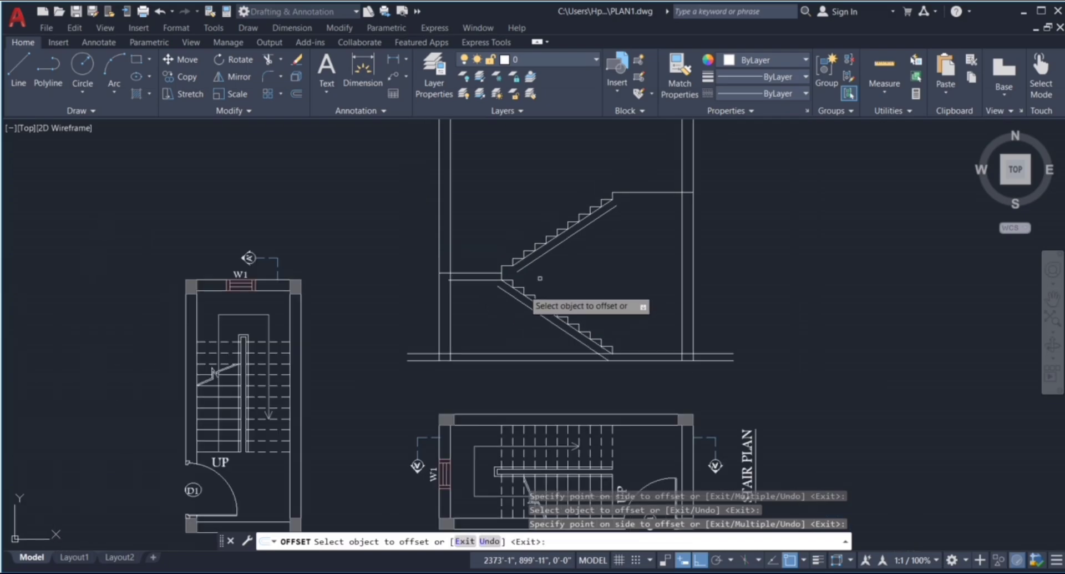
left_click(642, 193)
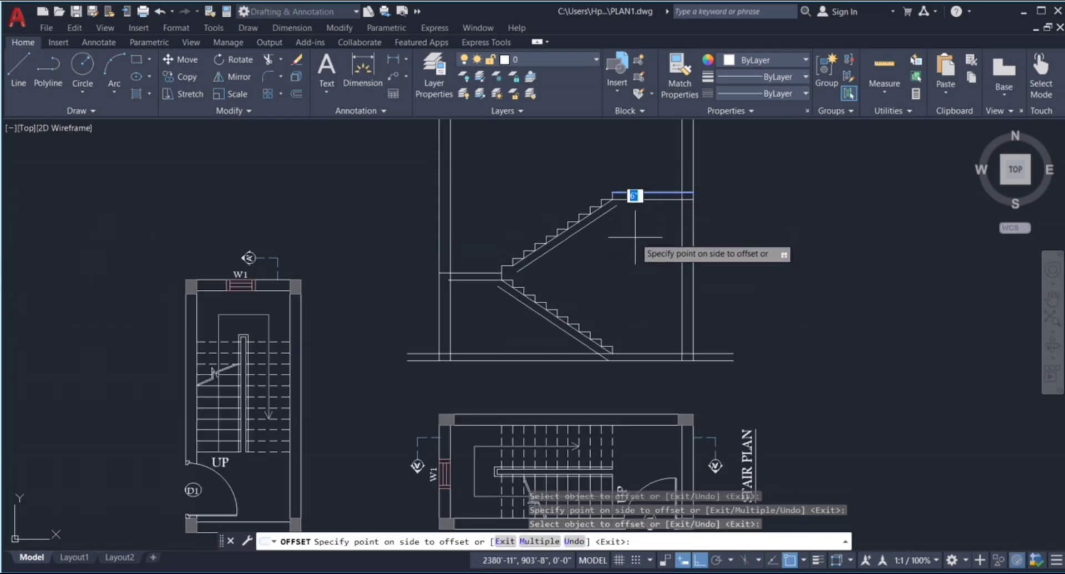
left_click(638, 244)
Step: Offset the landing line and its short piece inside the wall 12" downward for the landing beam's depth
scroll(440, 284, "up", 3)
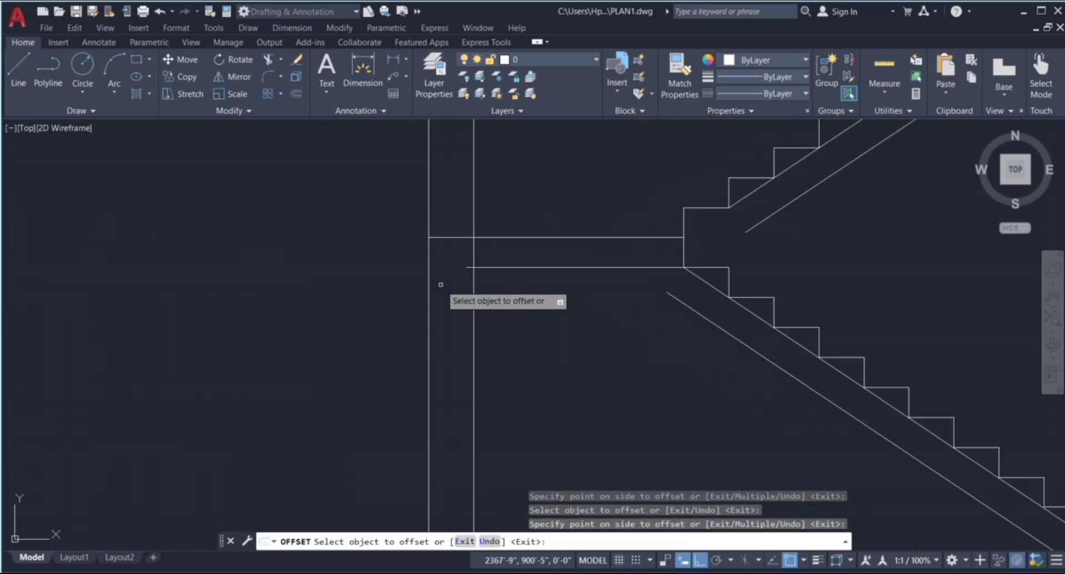
left_click(453, 238)
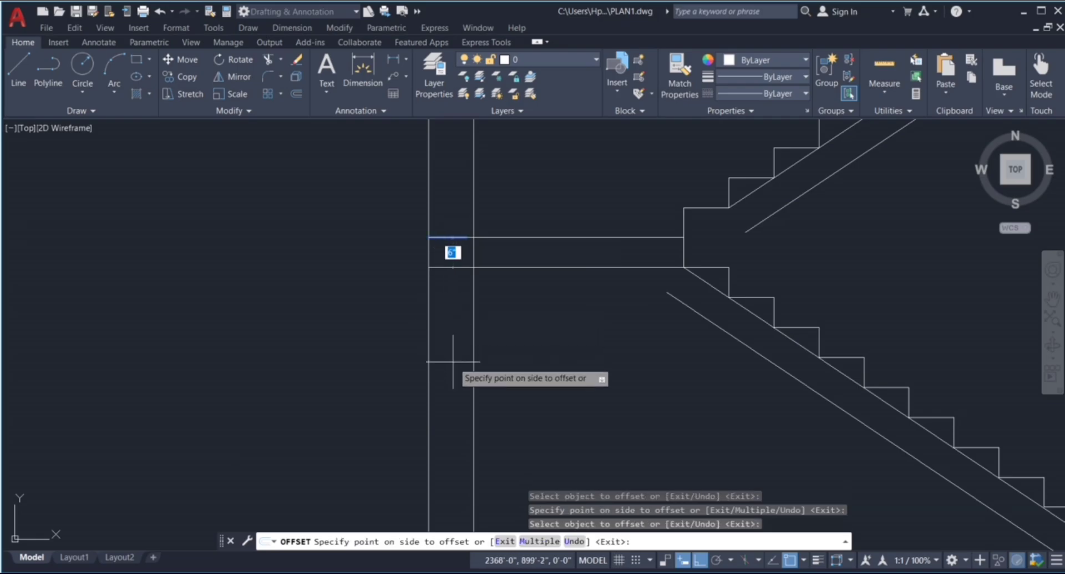
type("12\"")
key("Return")
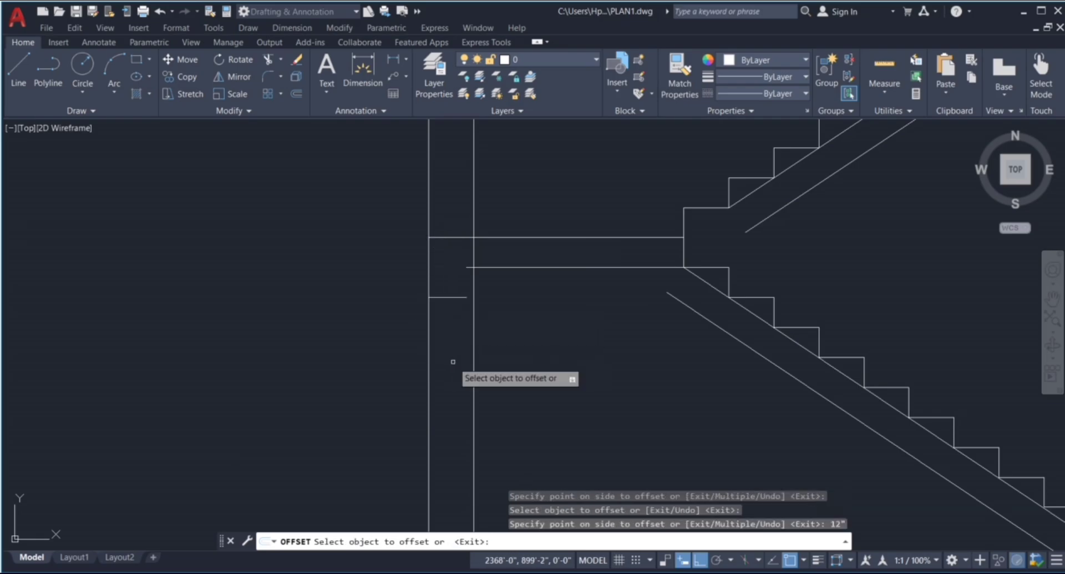
scroll(453, 362, "down", 1)
scroll(465, 289, "up", 1)
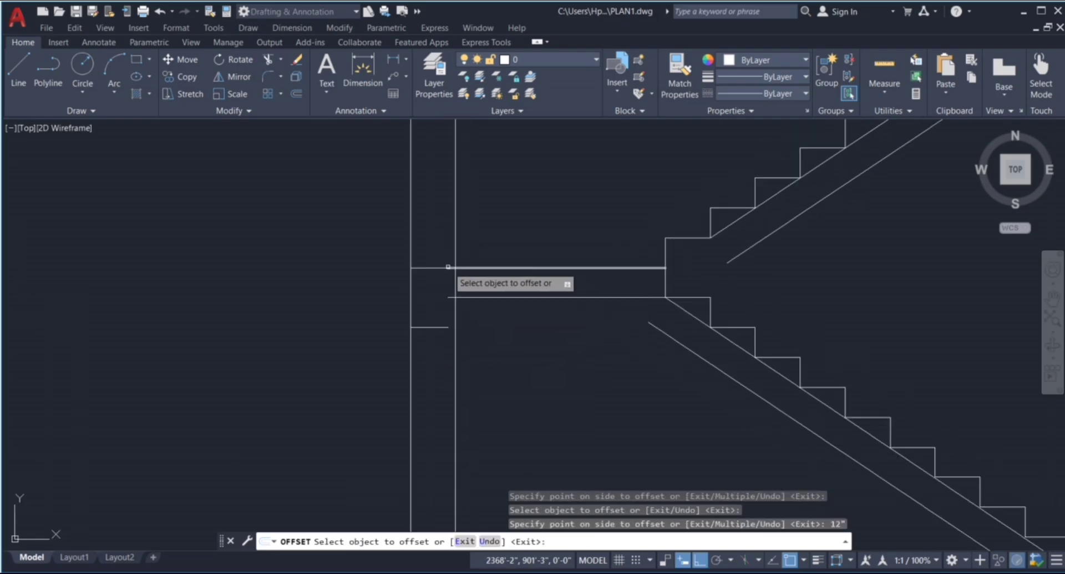
left_click(448, 268)
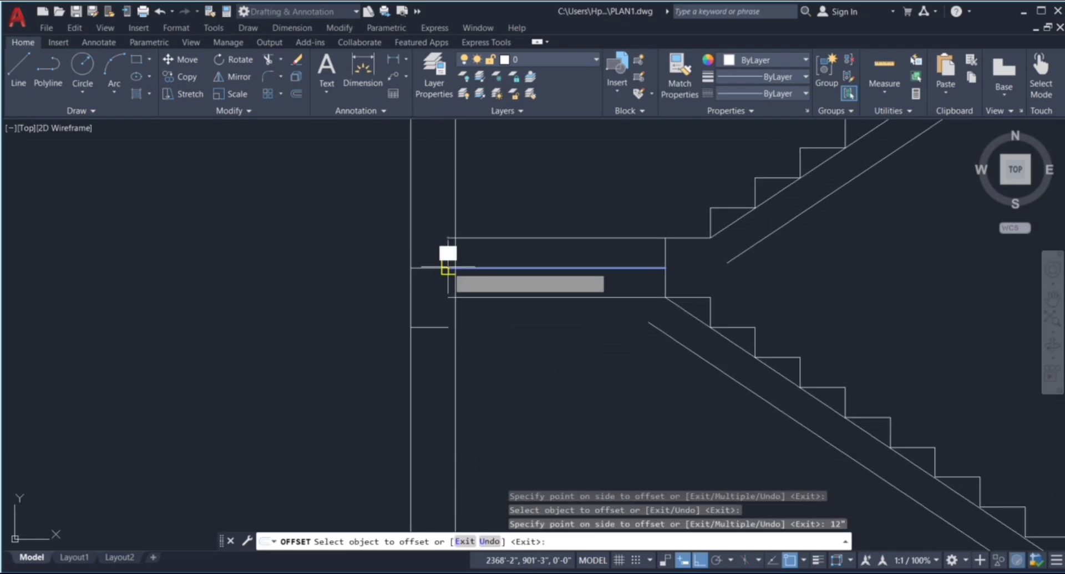
left_click(448, 364)
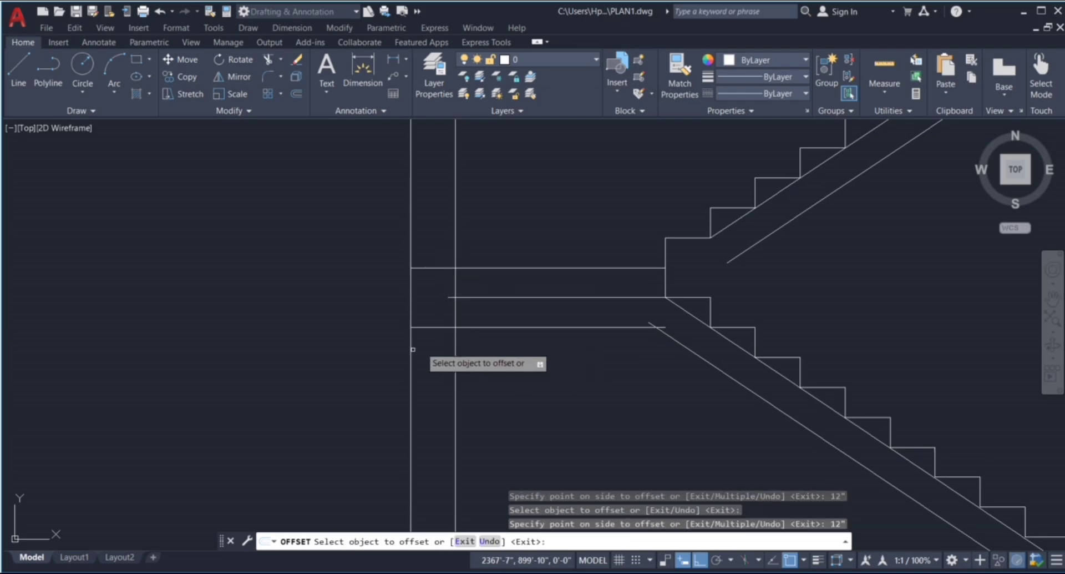
Step: Offset the first-floor line 12" downward for the beam at the opposite wall
scroll(796, 257, "down", 2)
scroll(820, 190, "up", 2)
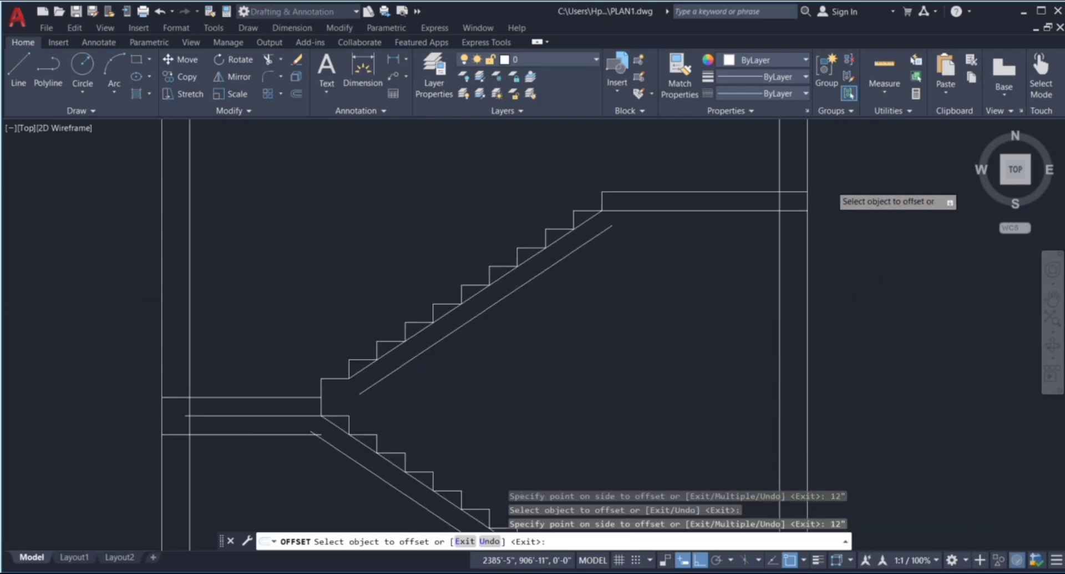
left_click(778, 196)
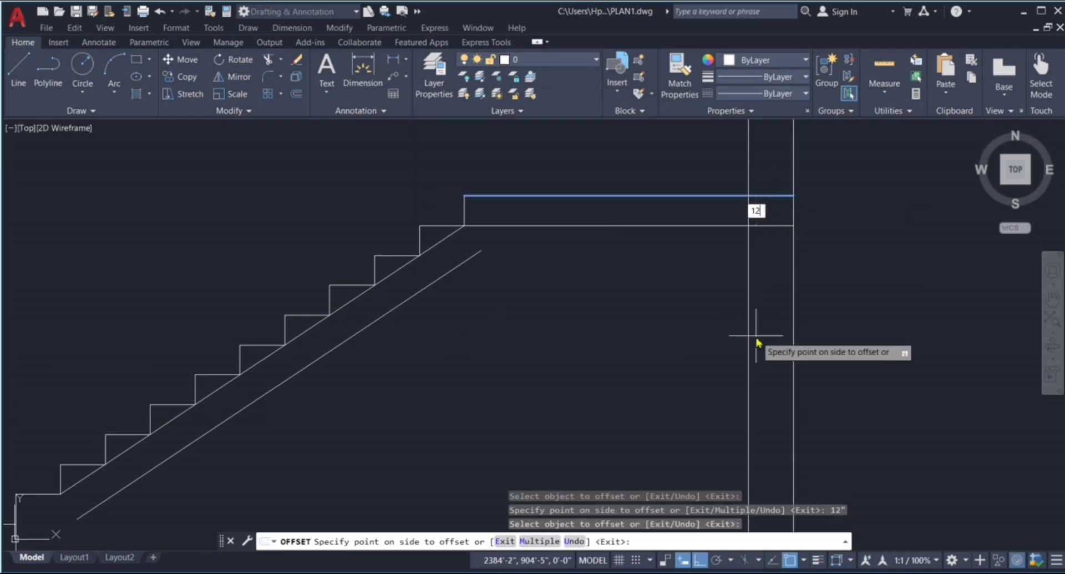
left_click(758, 343)
key("Escape")
key("Escape")
key("Escape")
scroll(801, 308, "down", 3)
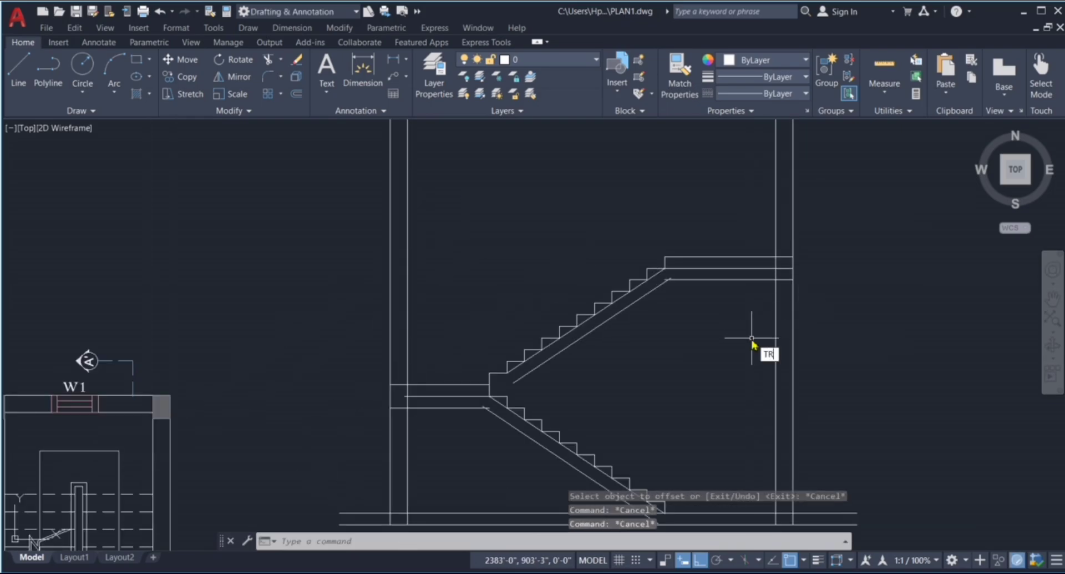
Step: Trim the first-floor beam line back to the wall thickness and remove the wall line crossing the first-floor slab
type("TR")
key("Return")
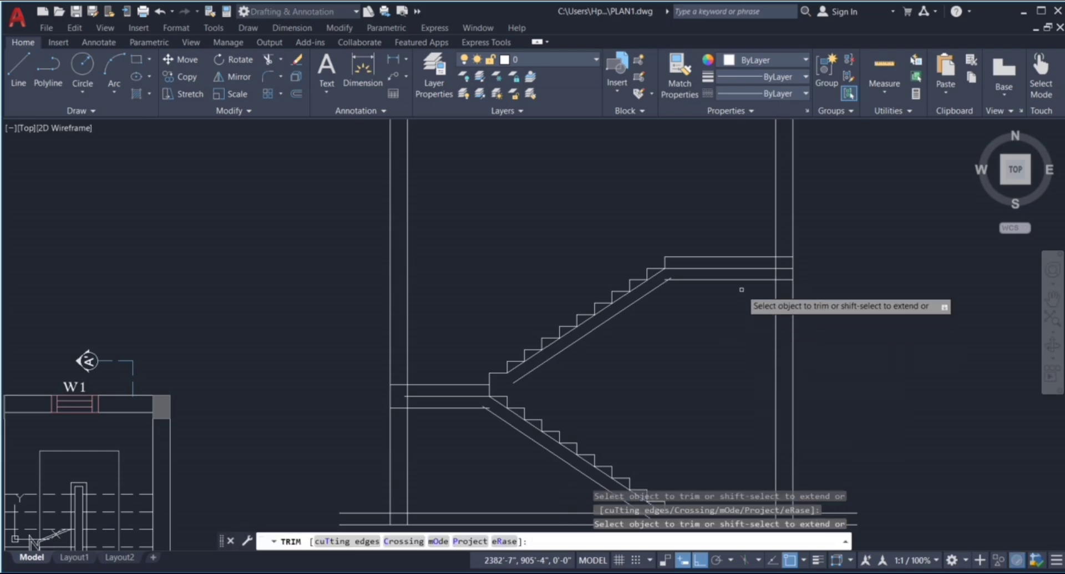
scroll(756, 278, "up", 4)
left_click_drag(799, 265, 792, 304)
scroll(770, 277, "down", 4)
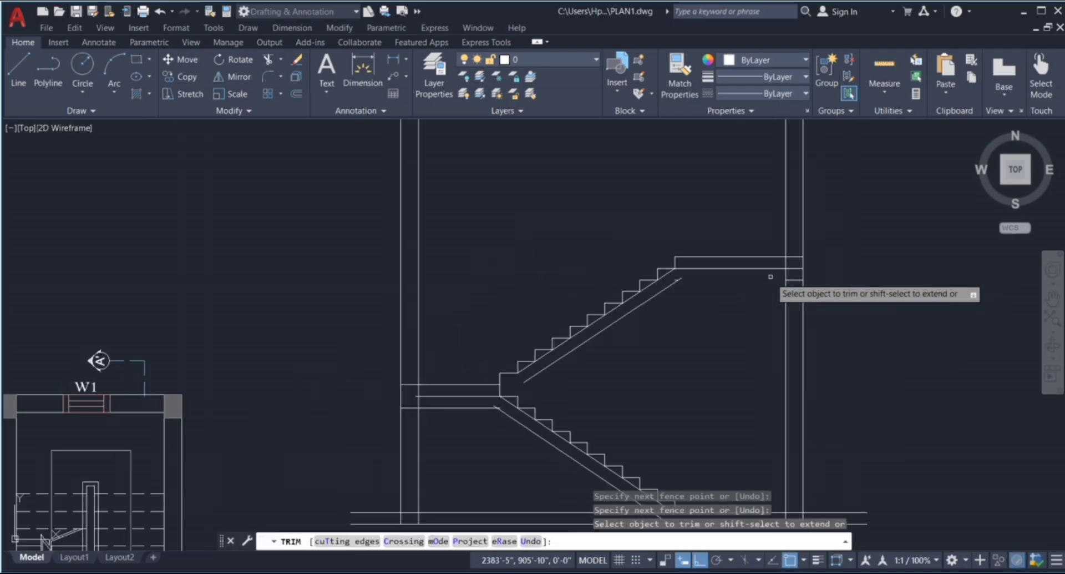
scroll(788, 270, "up", 5)
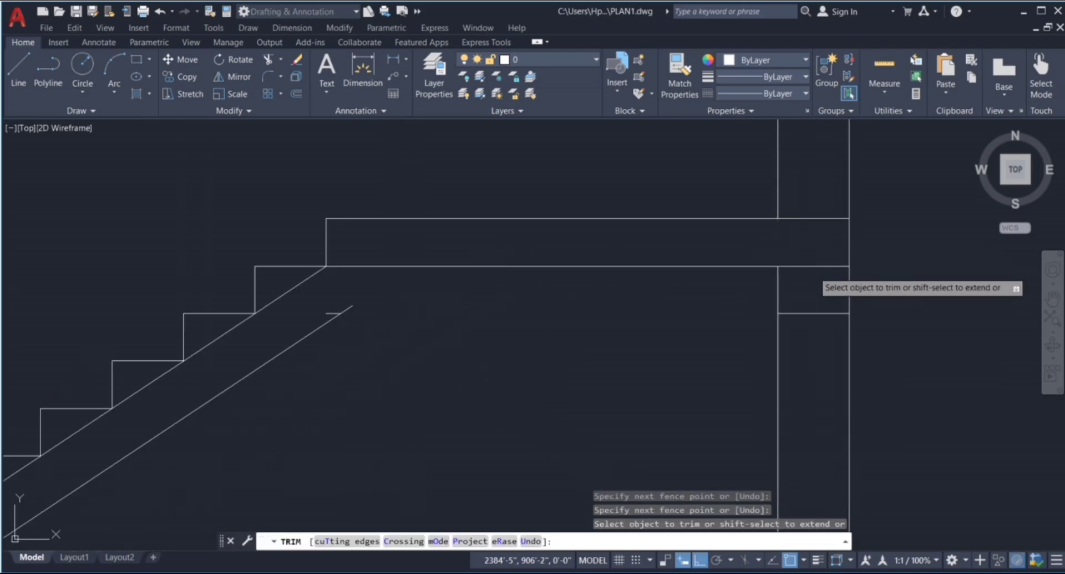
scroll(813, 253, "down", 5)
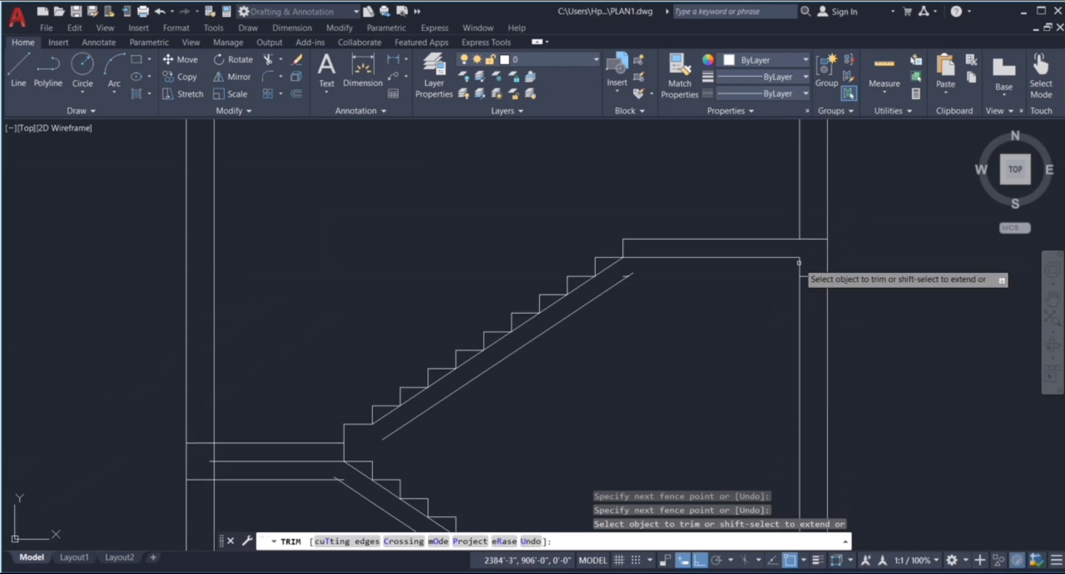
scroll(668, 321, "down", 2)
Step: Trim the landing beam line back to the wall thickness and cut the inner wall line and slab underside where they cross
scroll(454, 378, "up", 4)
left_click(467, 428)
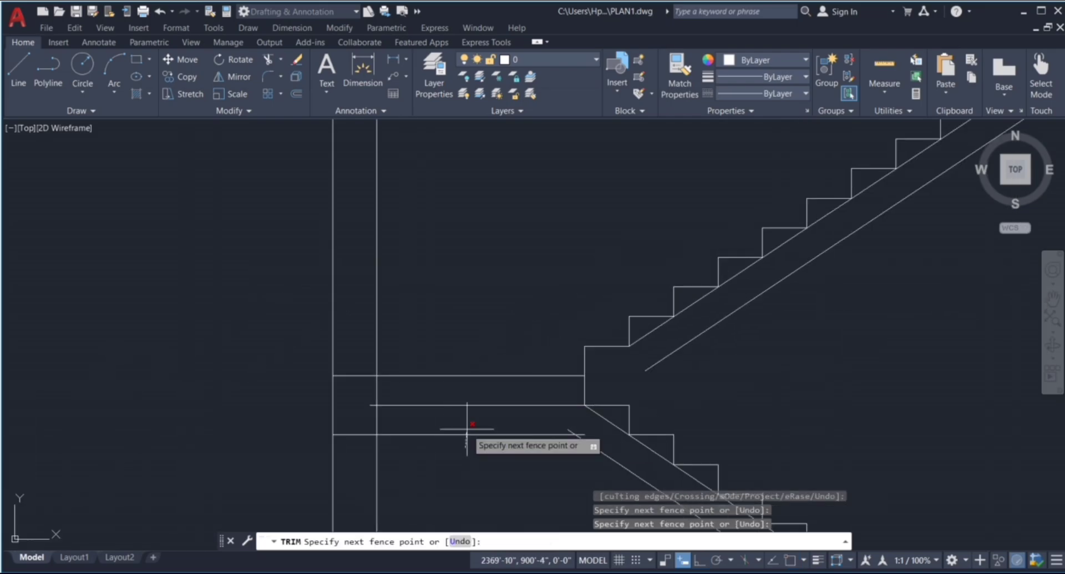
key("Return")
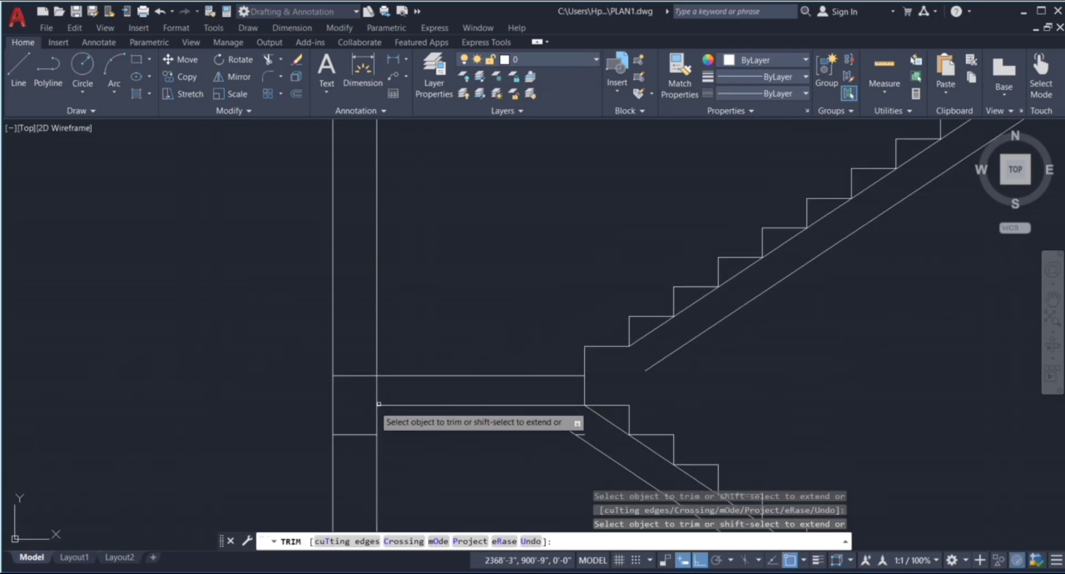
left_click(378, 395)
scroll(397, 388, "down", 3)
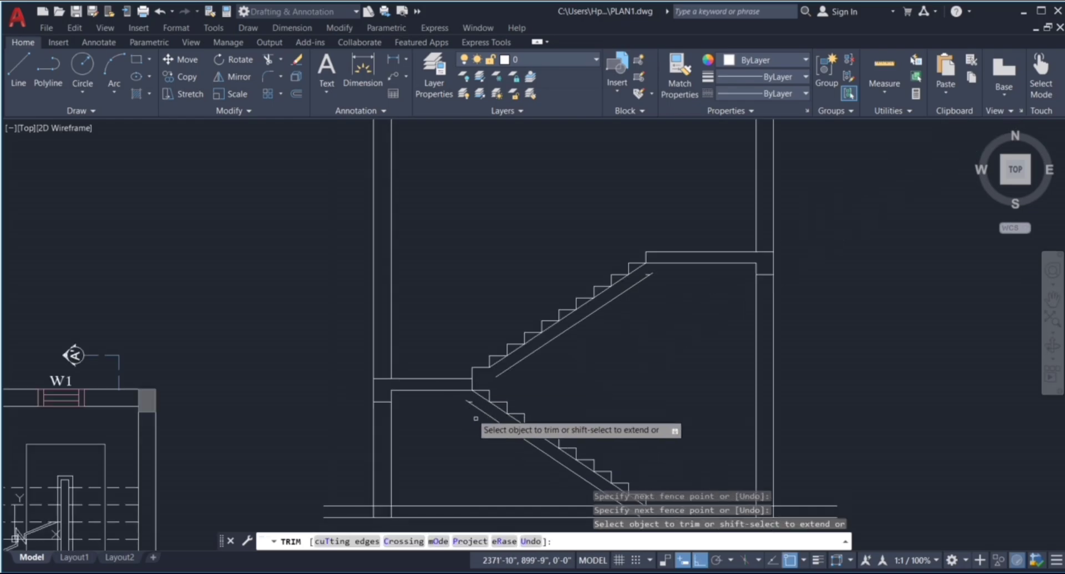
Step: Delete the short leftover beam-line pieces at the landing end and at the top of the upper flight
scroll(476, 418, "up", 5)
key("Escape")
left_click(450, 382)
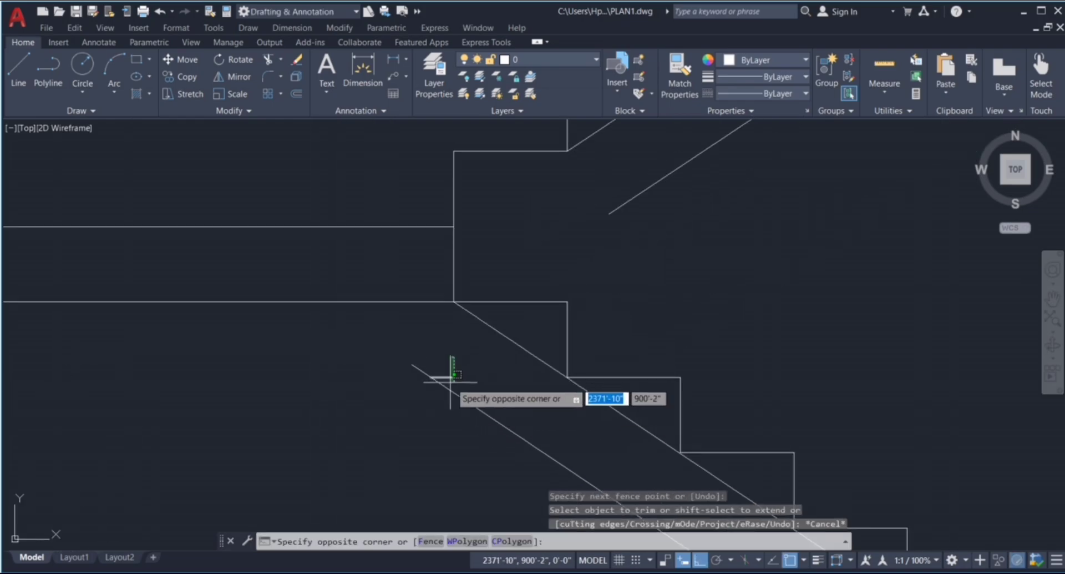
left_click(478, 374)
scroll(468, 371, "down", 3)
key("Delete")
scroll(528, 368, "up", 2)
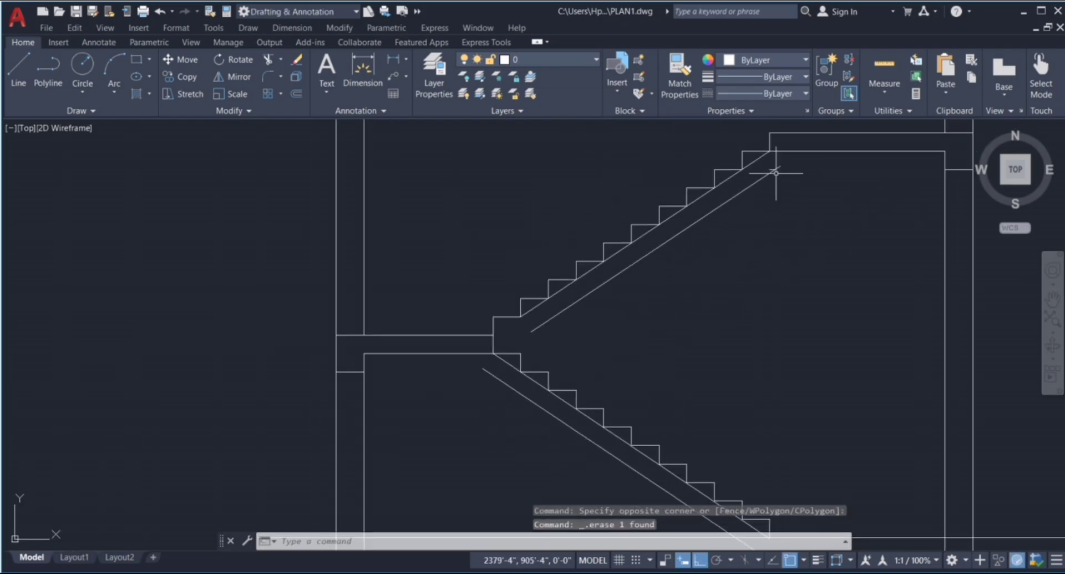
scroll(776, 173, "up", 3)
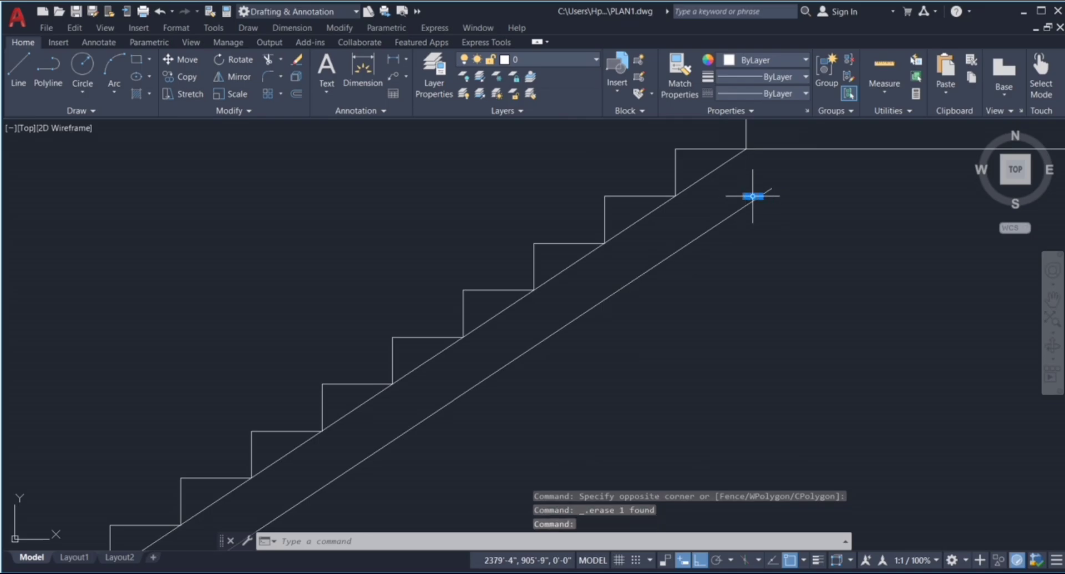
scroll(740, 244, "down", 4)
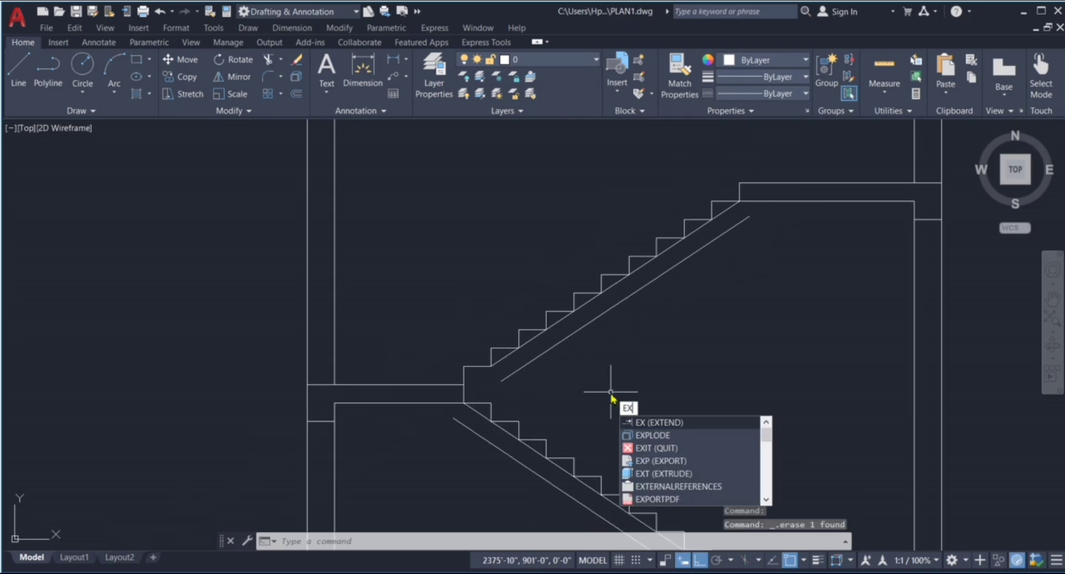
Step: Extend the waist slab lines of the lower and upper flights to meet the landing and first-floor slab undersides
key("Return")
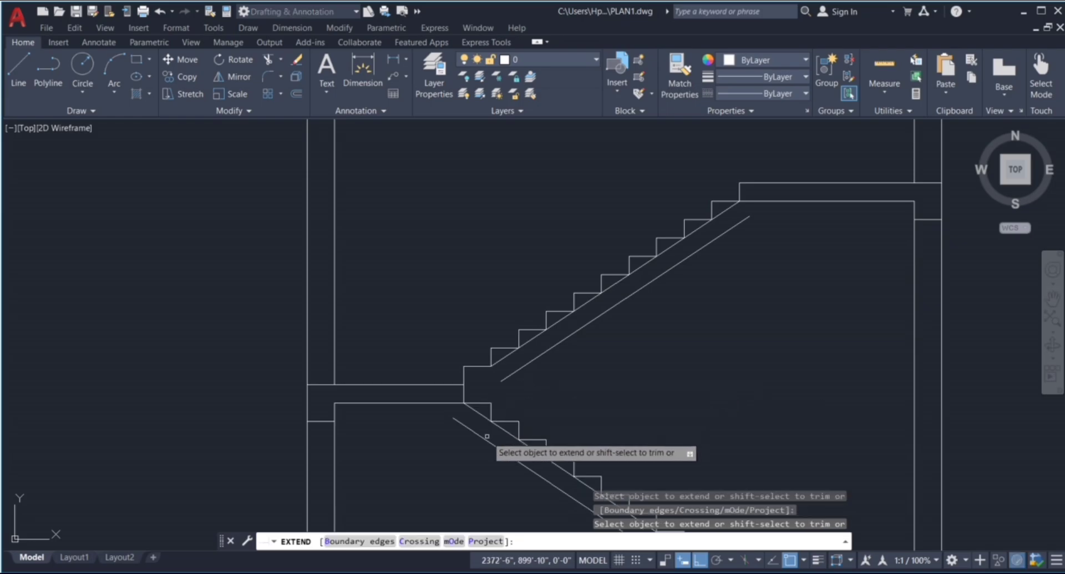
left_click(485, 436)
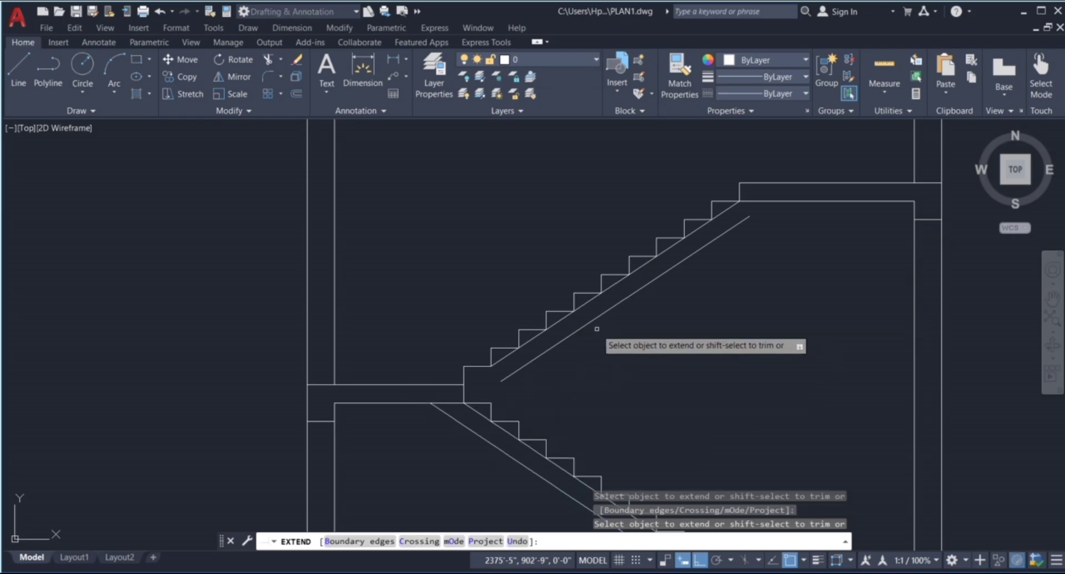
left_click(705, 249)
scroll(716, 183, "down", 3)
key("Escape")
key("Escape")
key("Escape")
key("Escape")
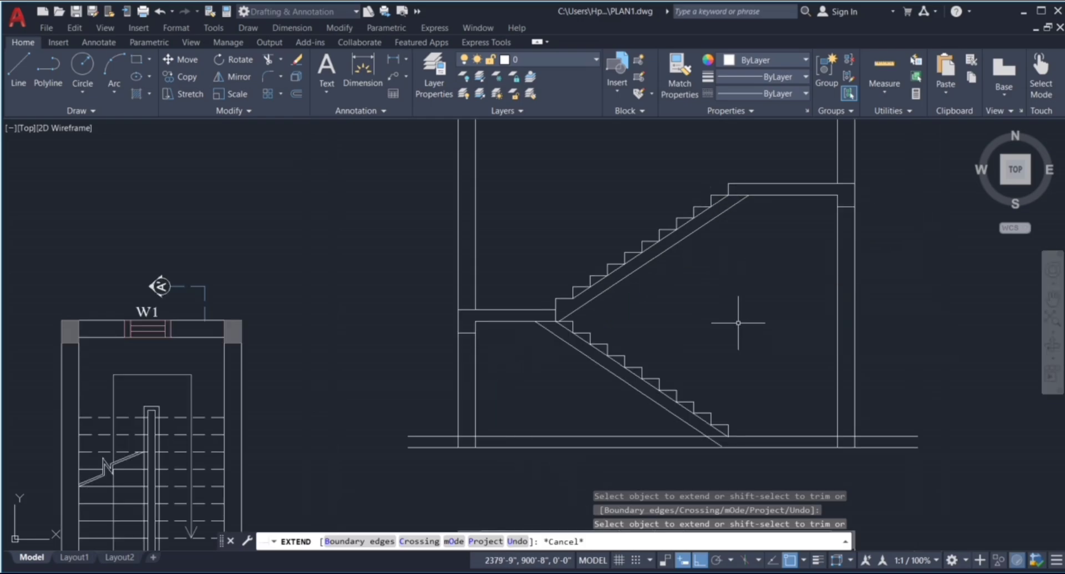
Step: Trim the end of the lower flight's waist line that projects below the upper ground line
type("tr")
key("Return")
scroll(716, 440, "up", 4)
left_click(719, 440)
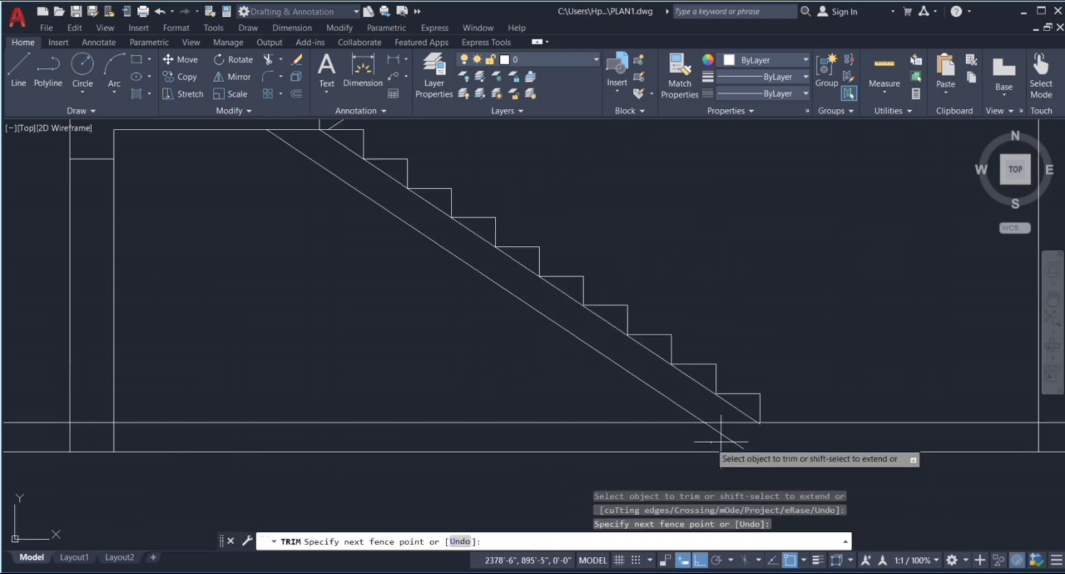
left_click(746, 439)
key("Return")
scroll(749, 450, "down", 3)
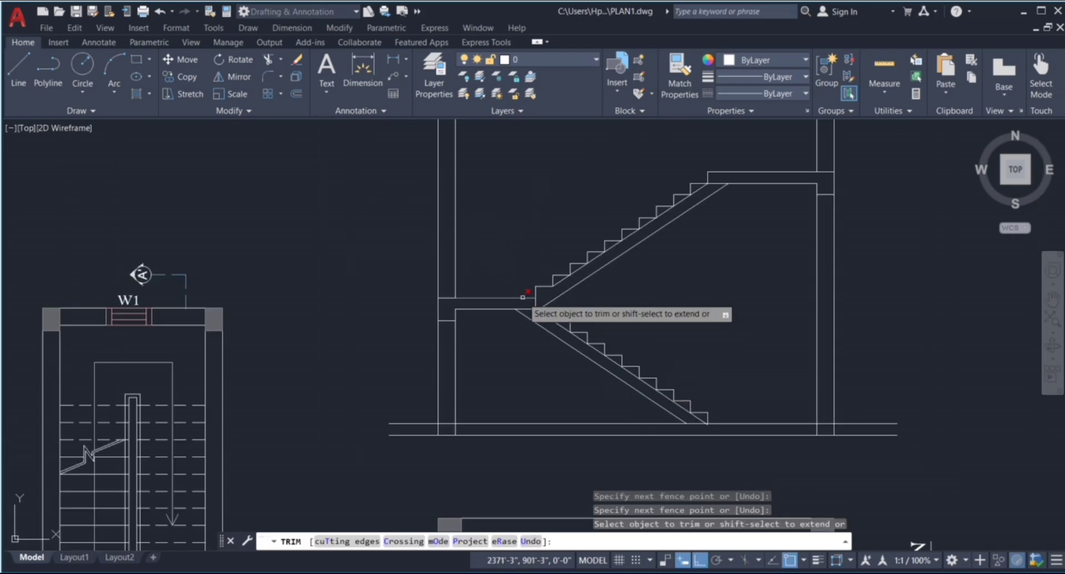
Step: Trim the landing slab's underside line where it runs past the lower flight's waist line
scroll(547, 329, "up", 5)
left_click(546, 330)
left_click(517, 337)
key("Return")
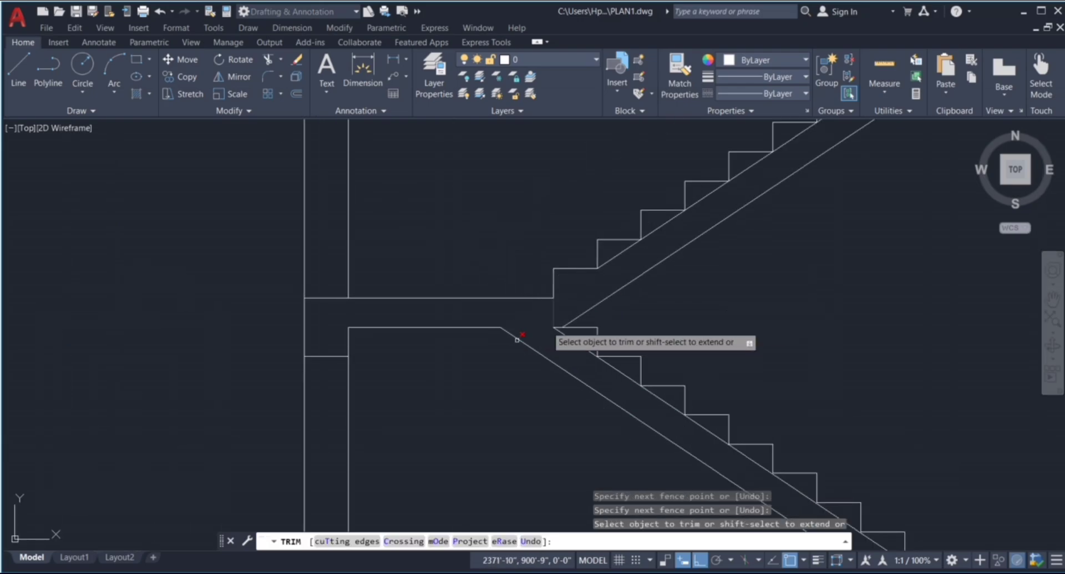
scroll(517, 336, "down", 4)
scroll(718, 259, "up", 3)
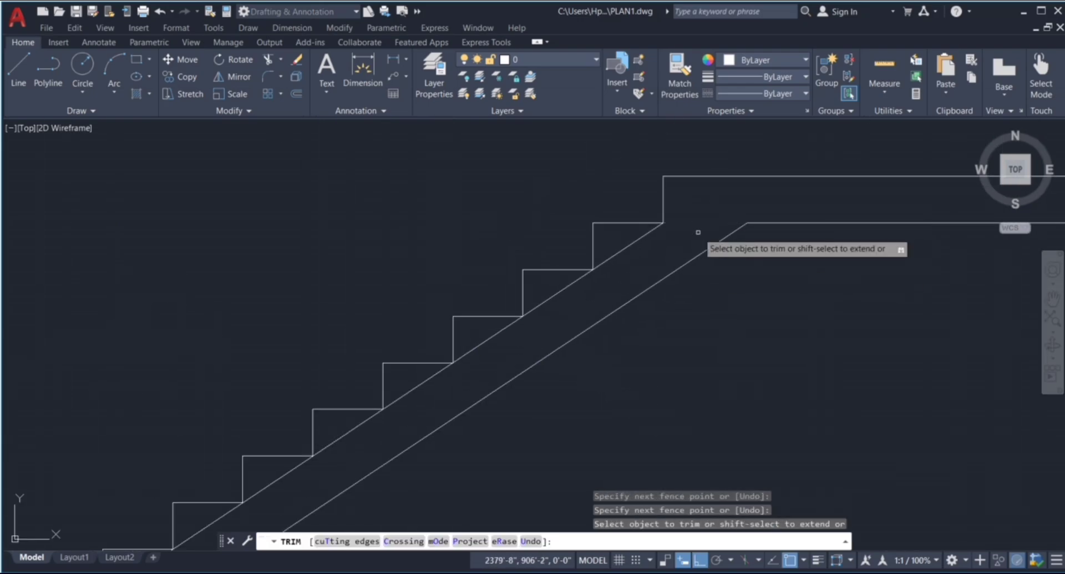
scroll(773, 241, "up", 1)
key("Escape")
scroll(722, 255, "down", 3)
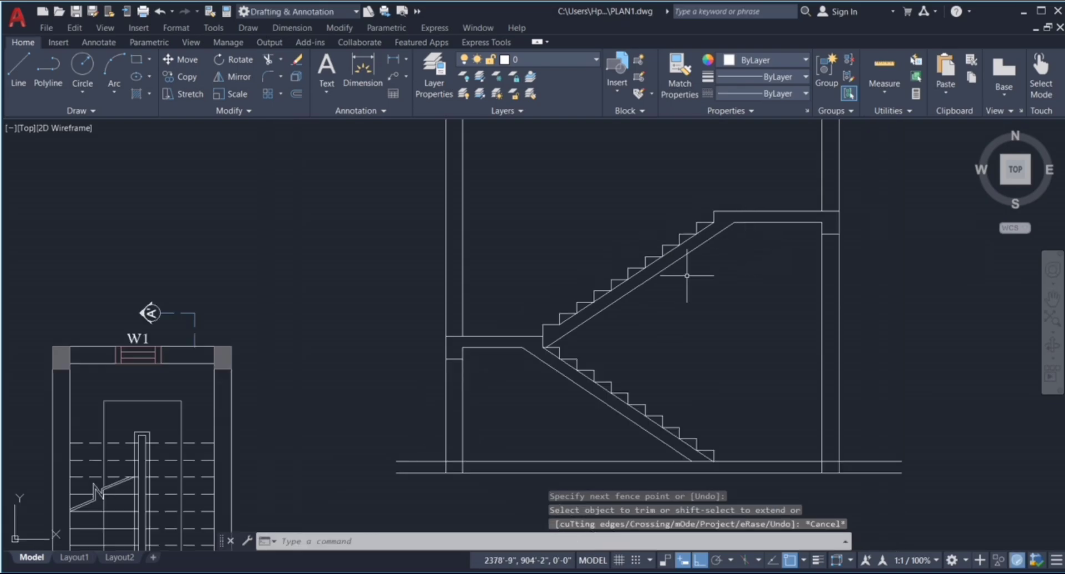
Step: Delete the original sloping lines running along the inner corners of the steps on both flights
scroll(690, 274, "up", 3)
scroll(618, 274, "up", 2)
scroll(615, 273, "down", 4)
left_click(648, 244)
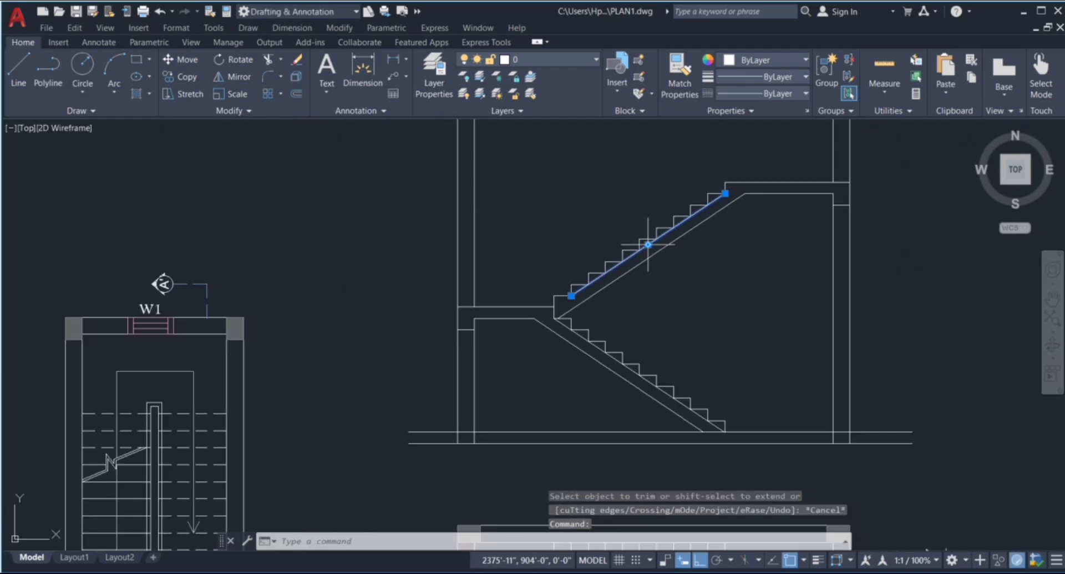
scroll(588, 349, "up", 2)
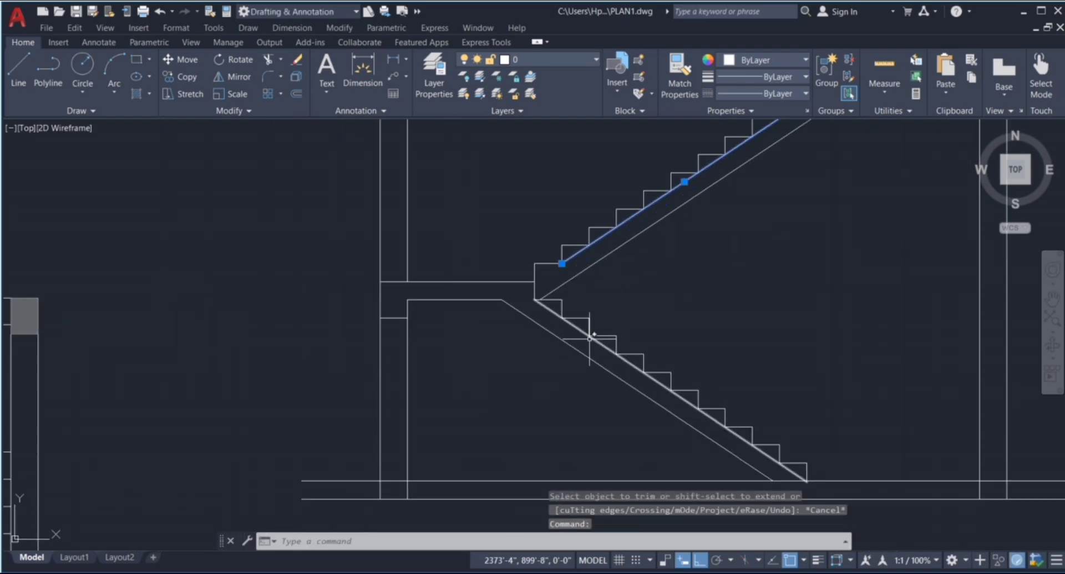
left_click(589, 338)
scroll(649, 304, "down", 1)
key("Delete")
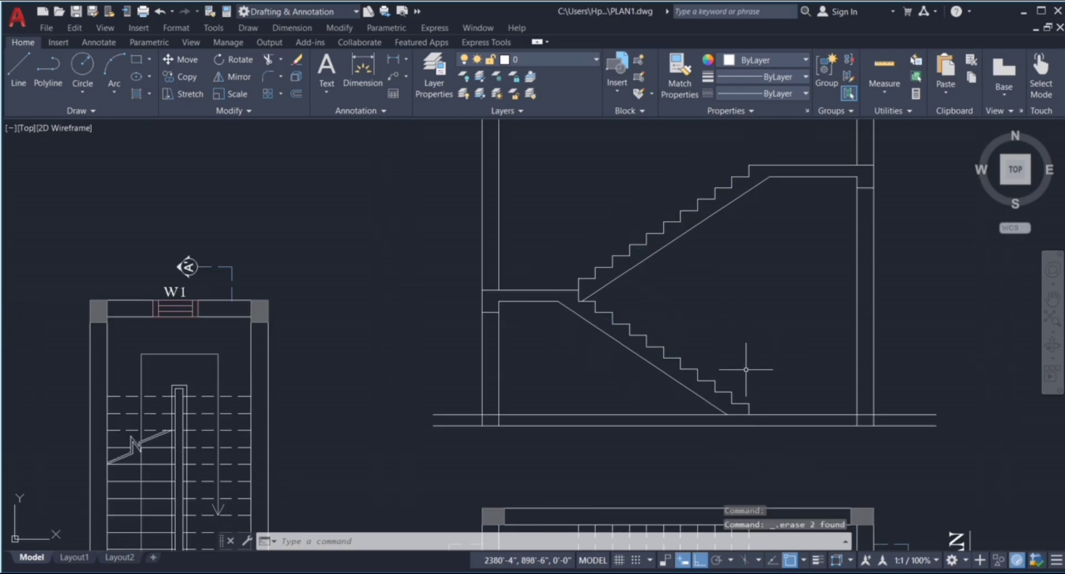
scroll(617, 381, "down", 1)
key("Escape")
key("Escape")
key("Escape")
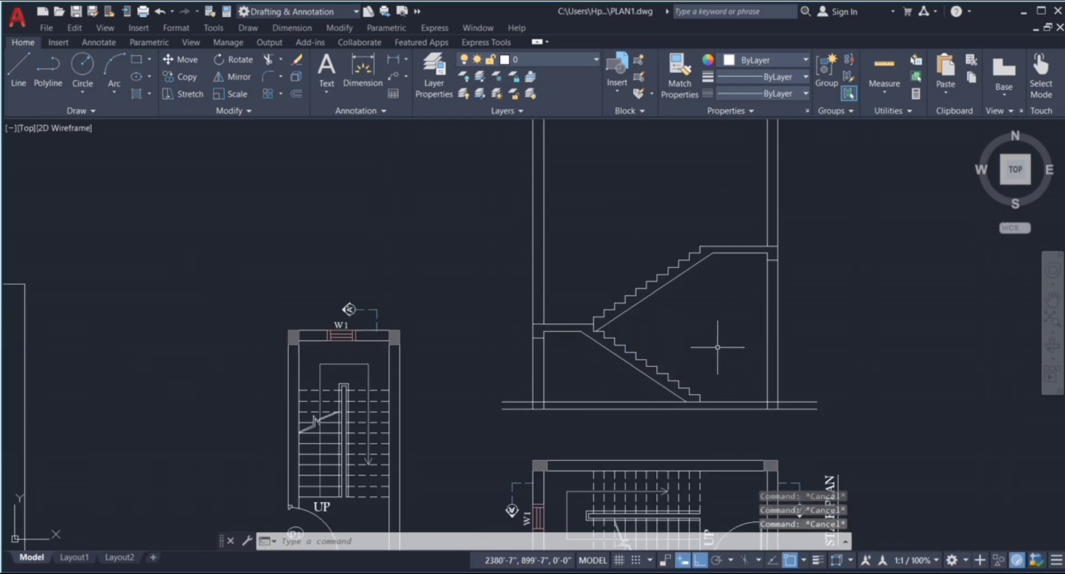
scroll(685, 352, "down", 1)
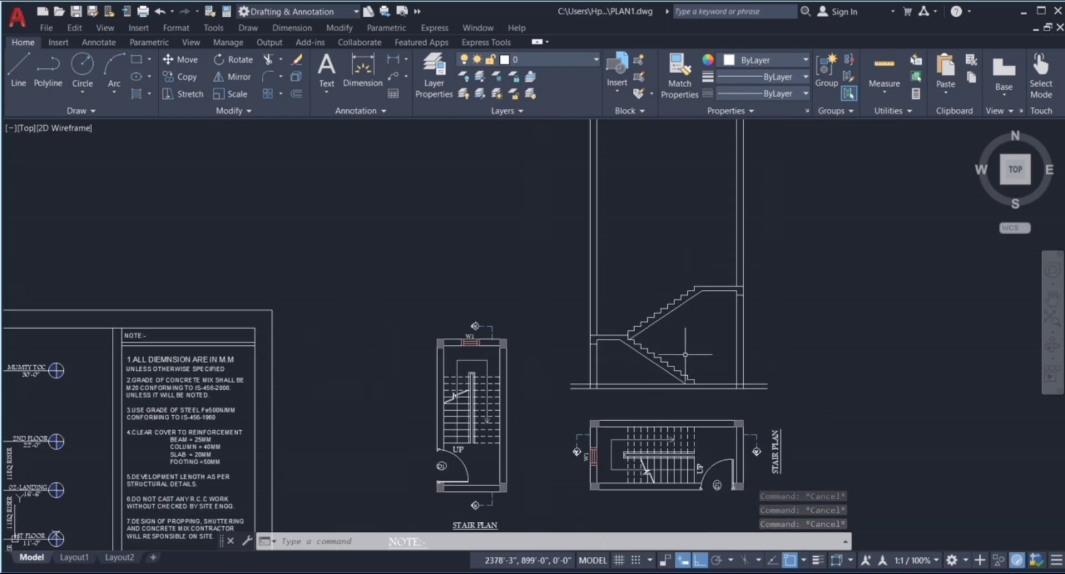
scroll(694, 343, "up", 1)
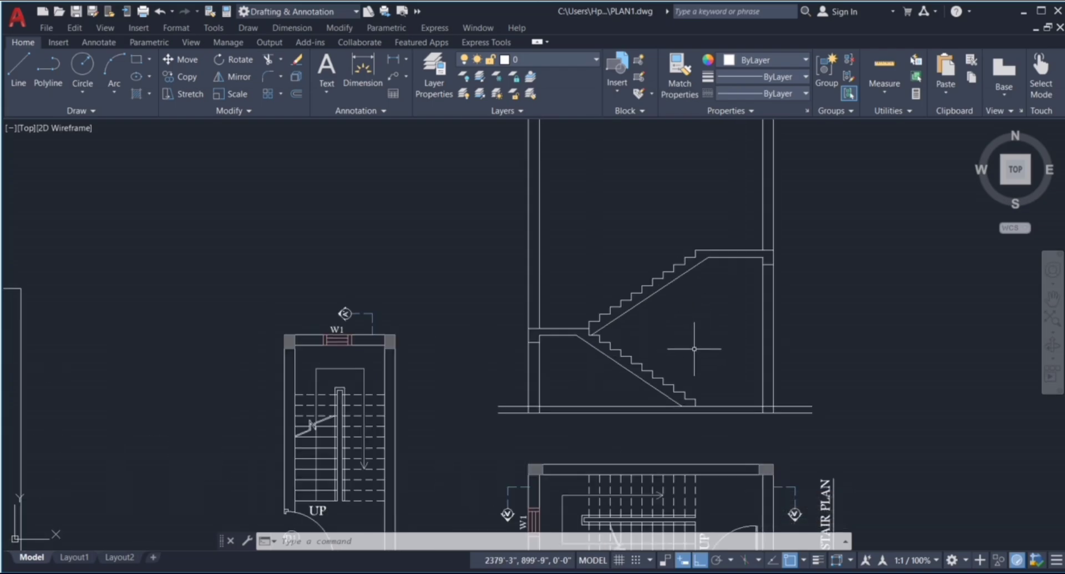
scroll(694, 348, "down", 2)
left_click(655, 222)
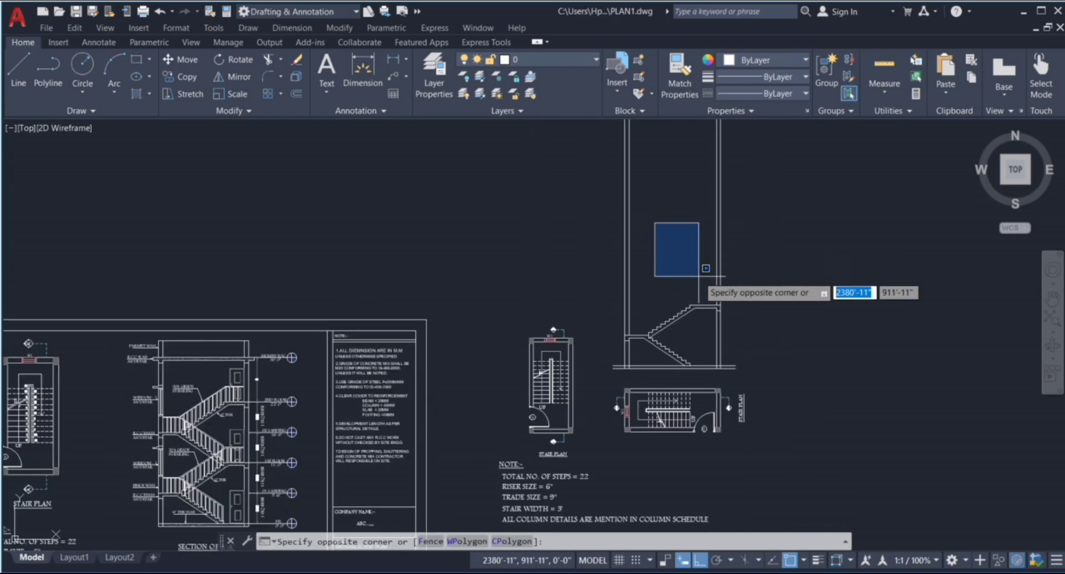
left_click(699, 280)
scroll(688, 349, "up", 1)
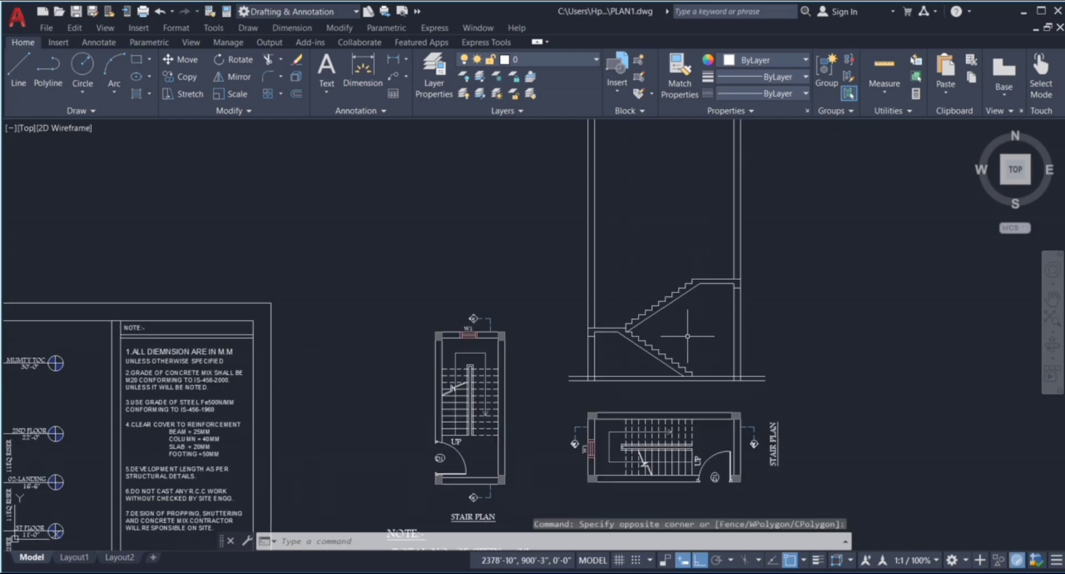
Step: Copy both flights with their waist, landing and floor slab lines upward, from the first riser's base to the upper flight's top step corner
left_click(762, 376)
scroll(684, 344, "up", 2)
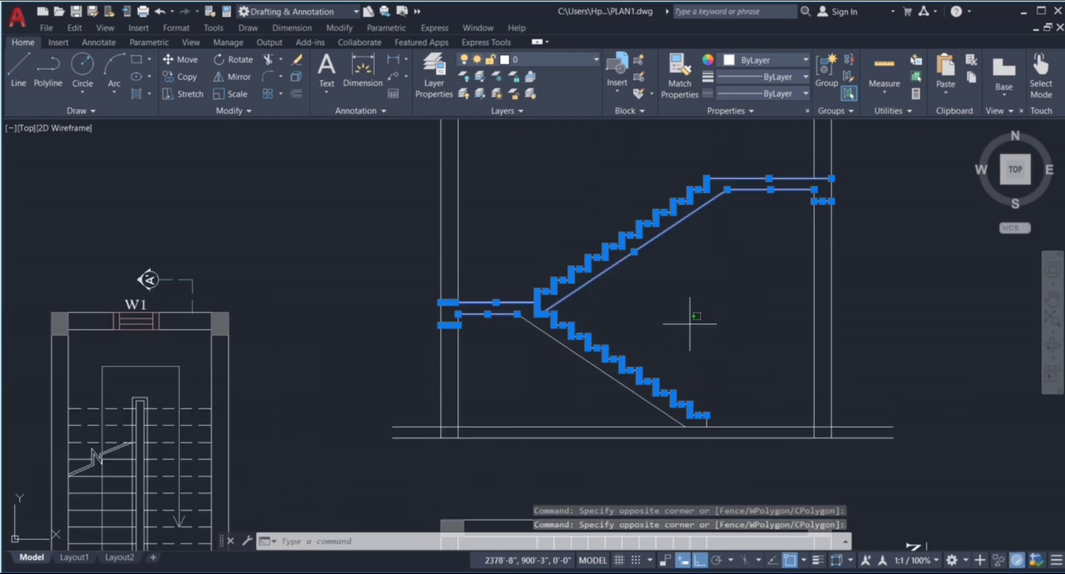
left_click(690, 323)
left_click(572, 395)
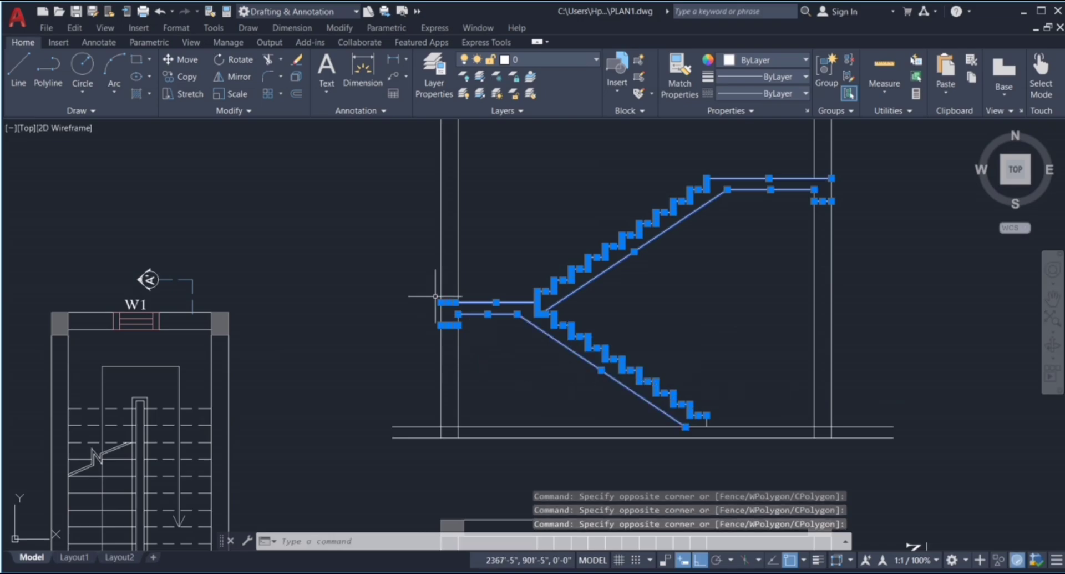
left_click(435, 297)
left_click(548, 384)
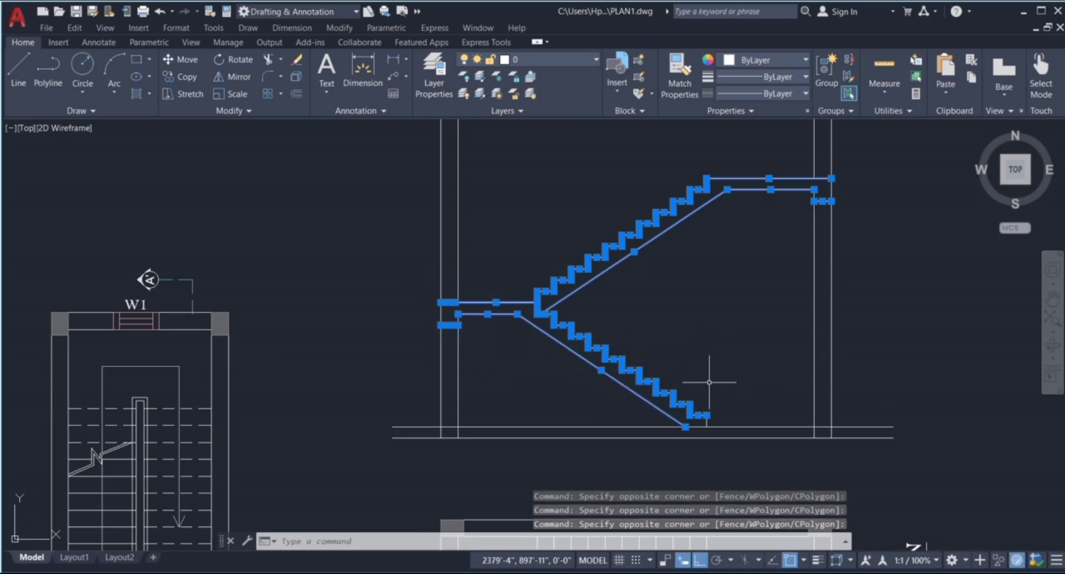
scroll(709, 382, "up", 3)
left_click(713, 416)
left_click(673, 440)
scroll(723, 346, "down", 3)
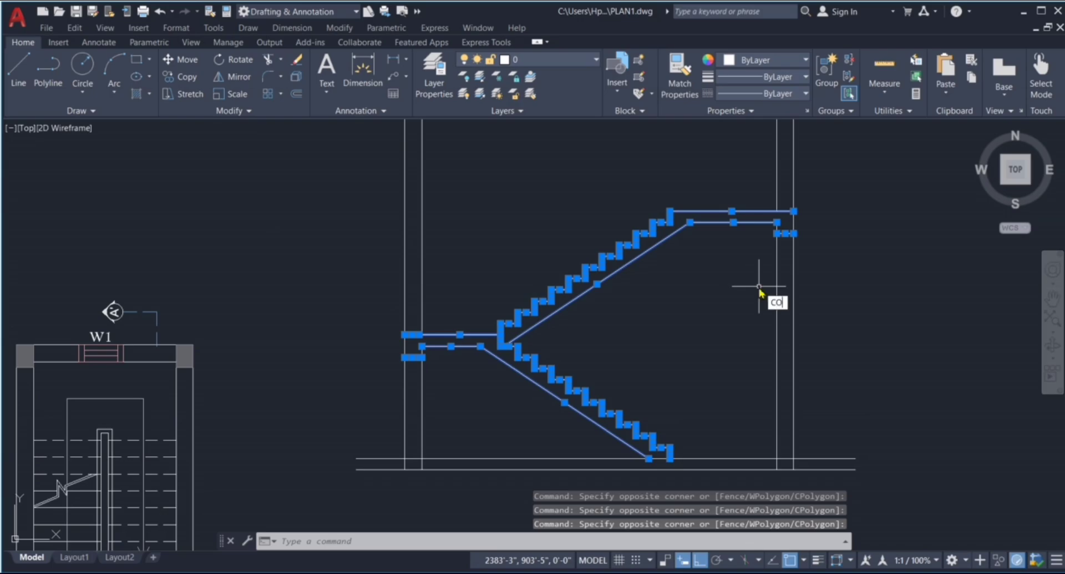
key("Return")
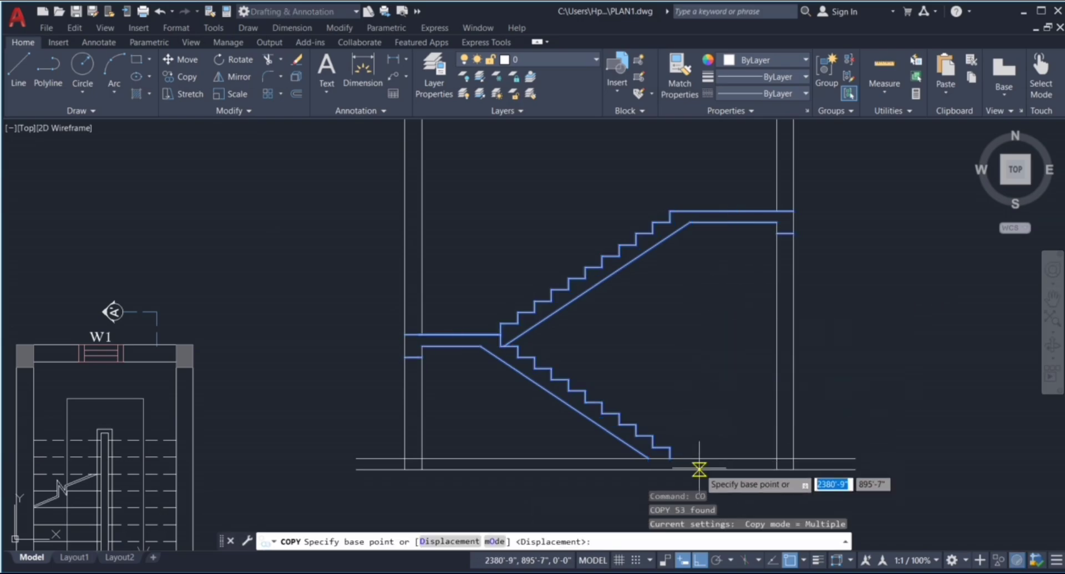
left_click(670, 458)
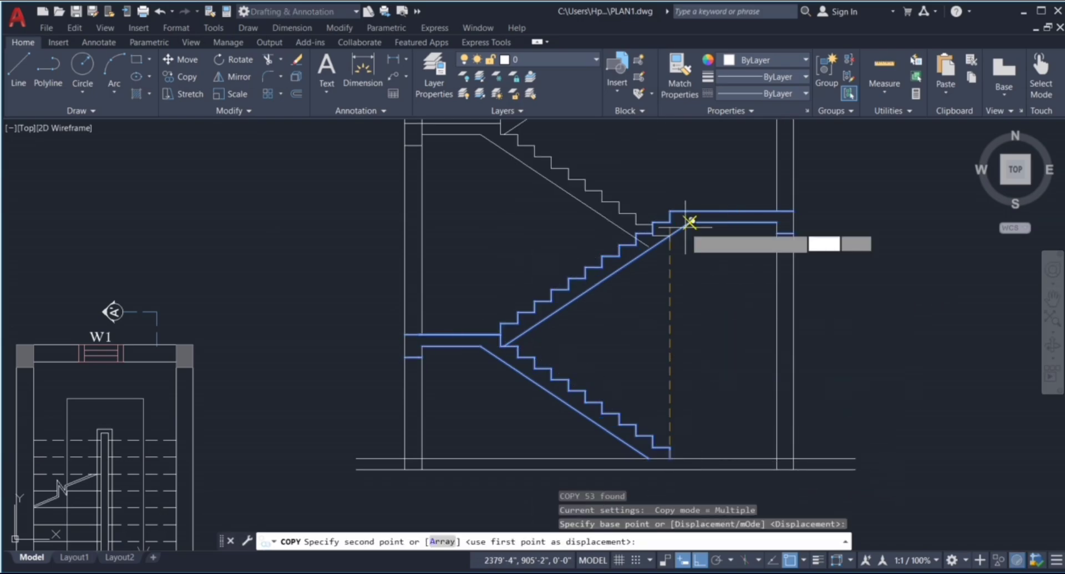
scroll(660, 241, "up", 3)
left_click(659, 241)
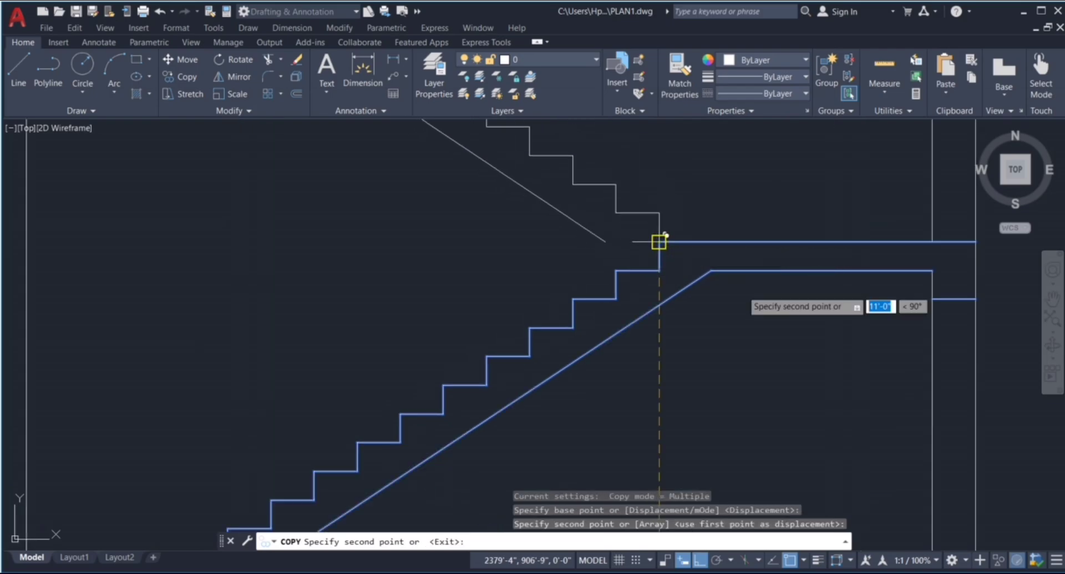
scroll(716, 333, "down", 5)
scroll(762, 310, "up", 4)
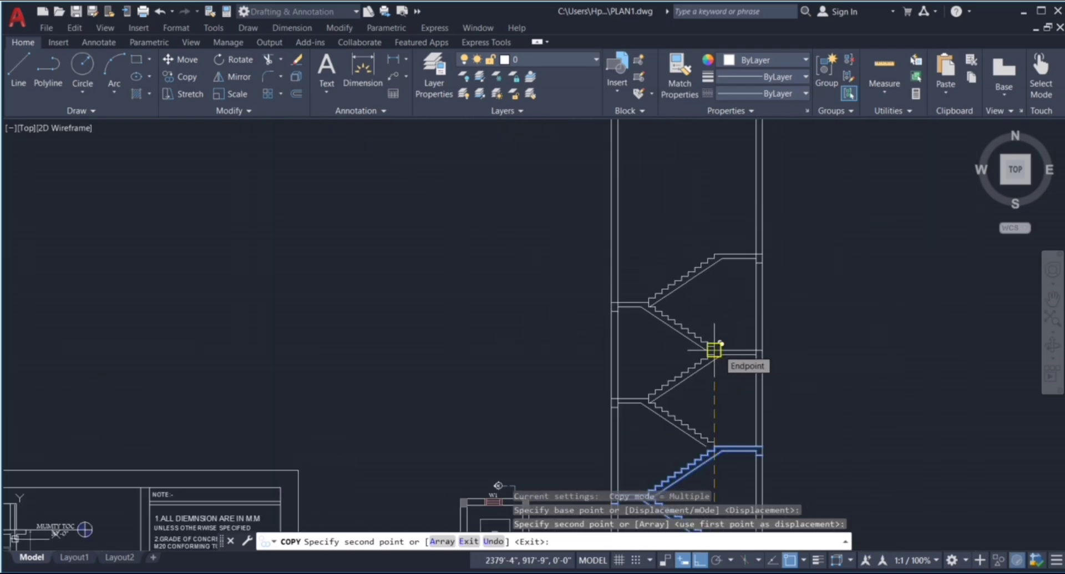
key("Escape")
Step: Extend the waist line of the copied storey's lower flight to meet the flight below
scroll(715, 346, "down", 3)
scroll(689, 316, "up", 5)
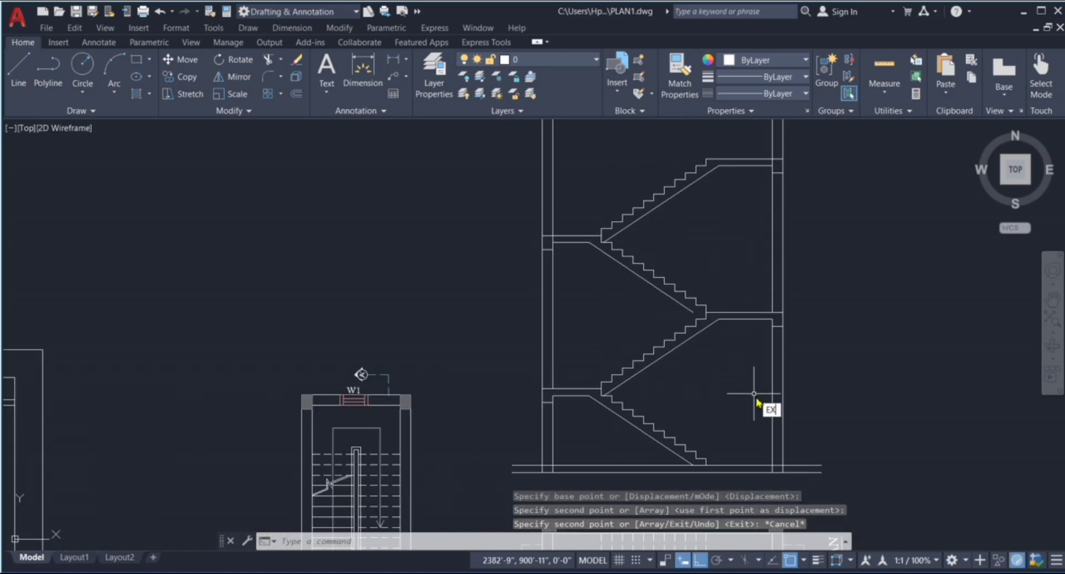
type("EX")
key("Return")
scroll(700, 347, "up", 4)
left_click(678, 276)
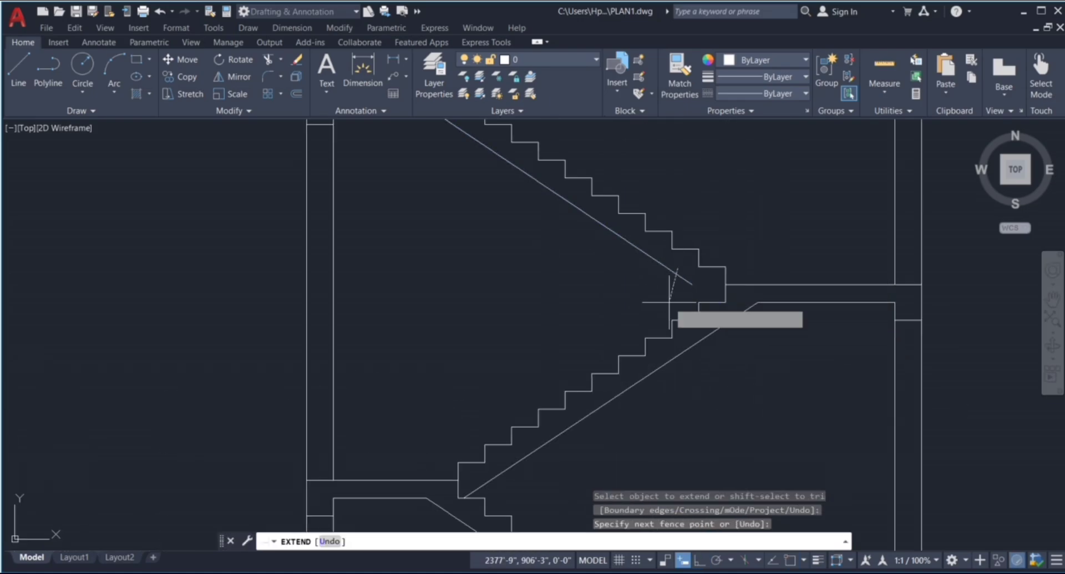
key("Escape")
key("Escape")
key("Escape")
scroll(687, 333, "down", 6)
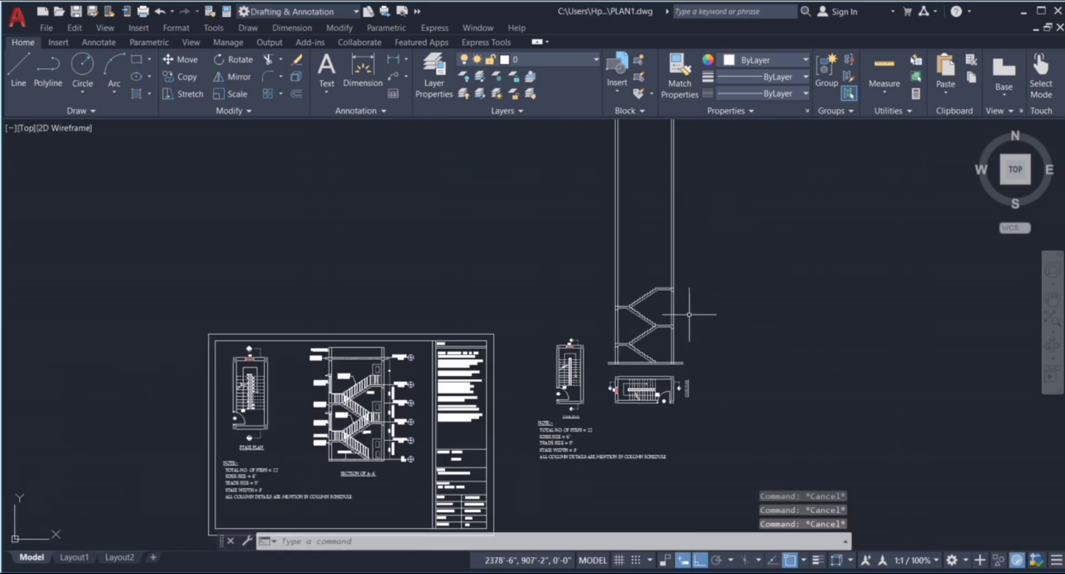
Step: Offset the top line of the uppermost floor slab 8' upward to create the roof line
scroll(654, 303, "up", 4)
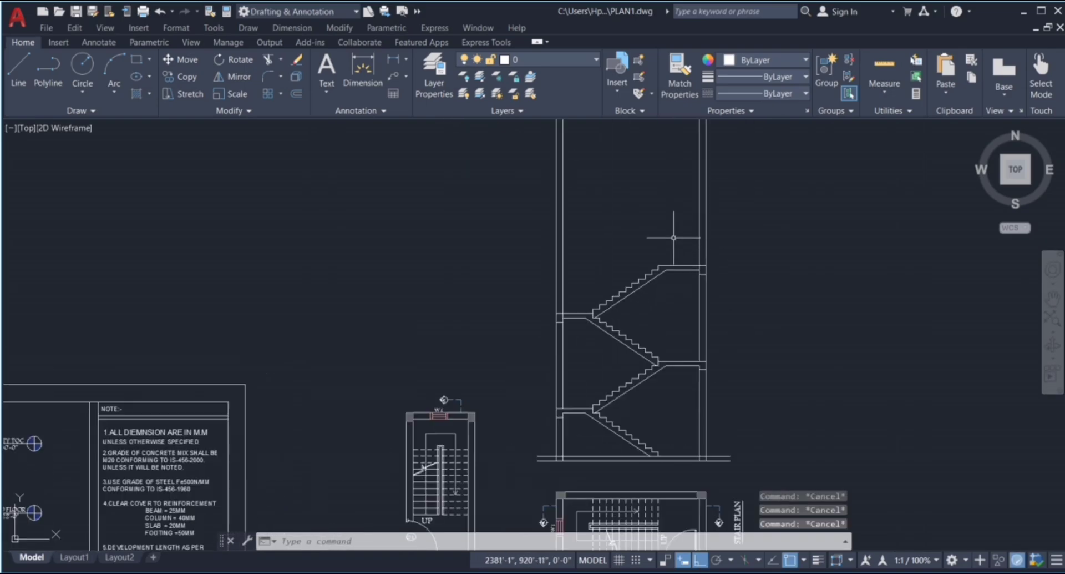
left_click(683, 245)
scroll(677, 233, "down", 4)
scroll(667, 207, "up", 4)
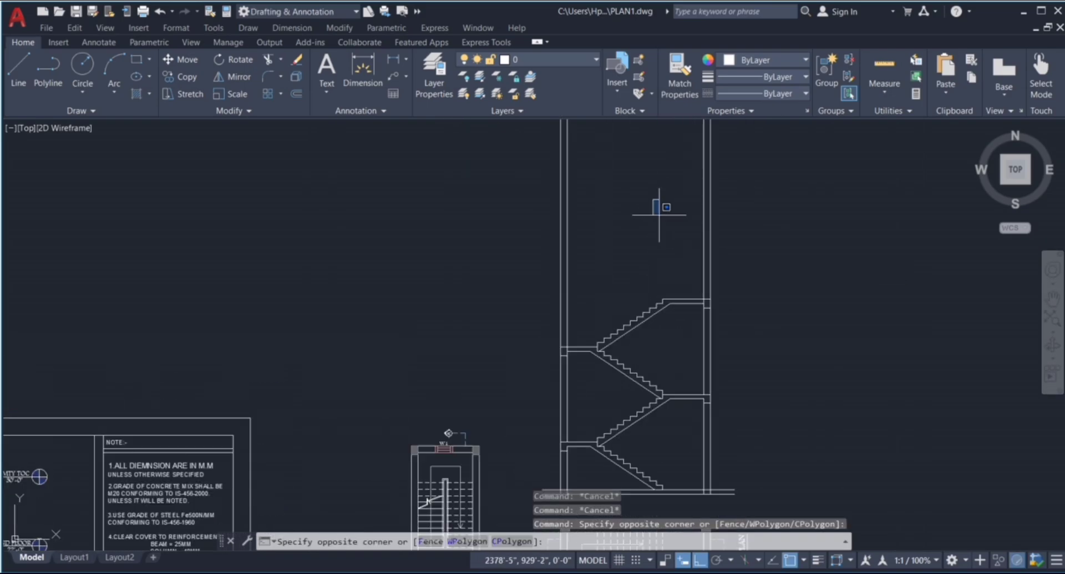
left_click(693, 283)
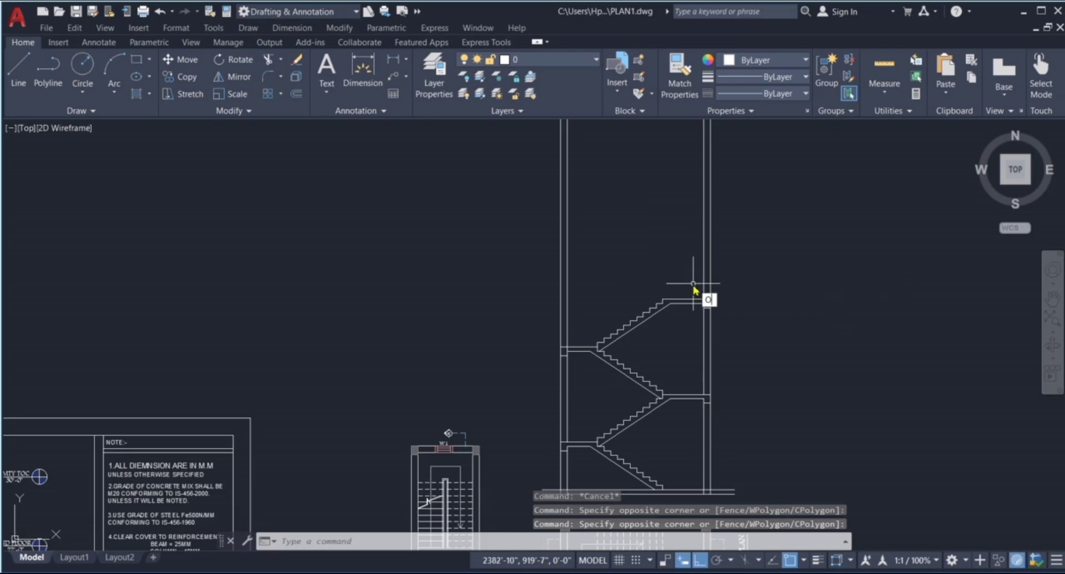
key("Return")
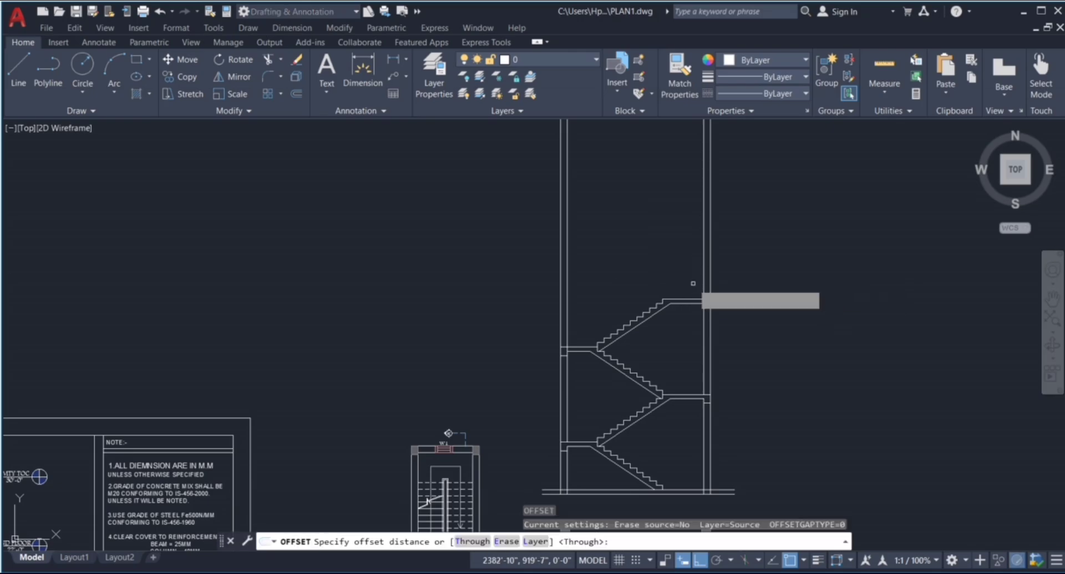
type("8'")
key("Return")
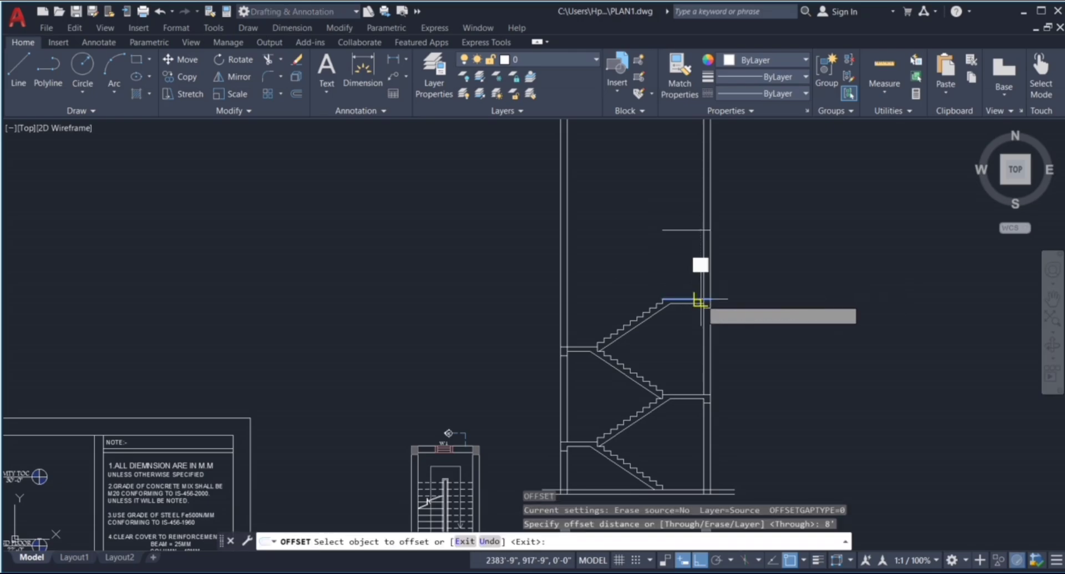
left_click(701, 300)
left_click(687, 190)
key("Escape")
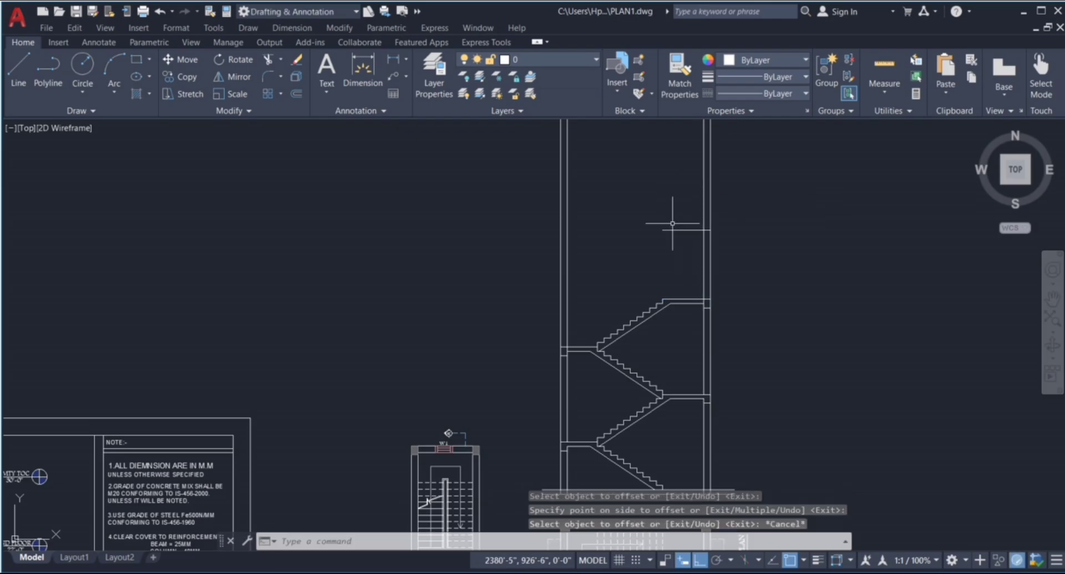
key("Escape")
key("Escape")
key("Escape")
Step: Extend the roof line across the stairwell to the outer line of the opposite wall
type("EX")
key("Return")
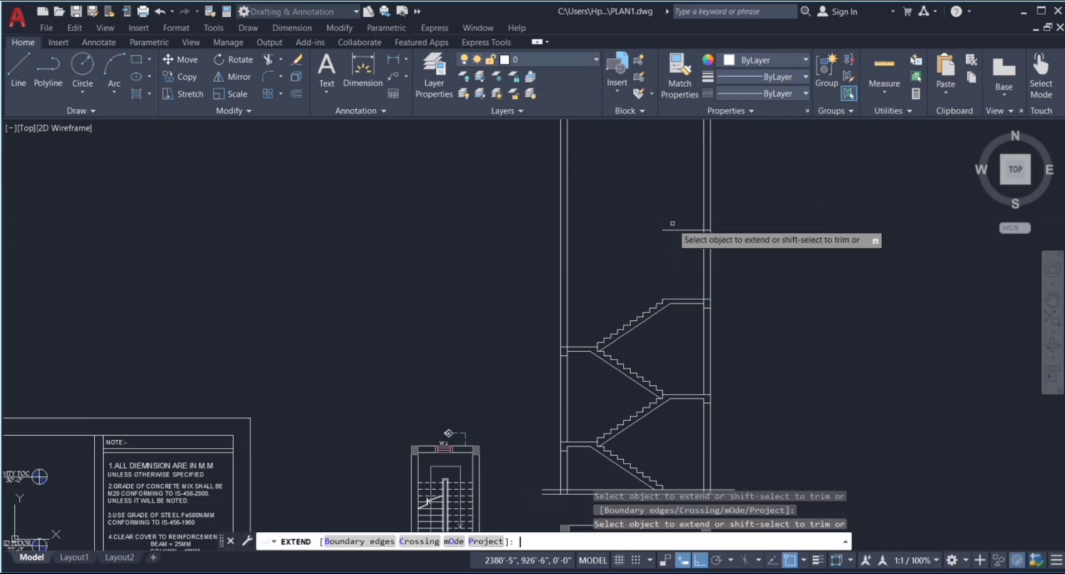
scroll(684, 217, "up", 4)
left_click_drag(690, 214, 628, 297)
left_click(628, 297)
key("Return")
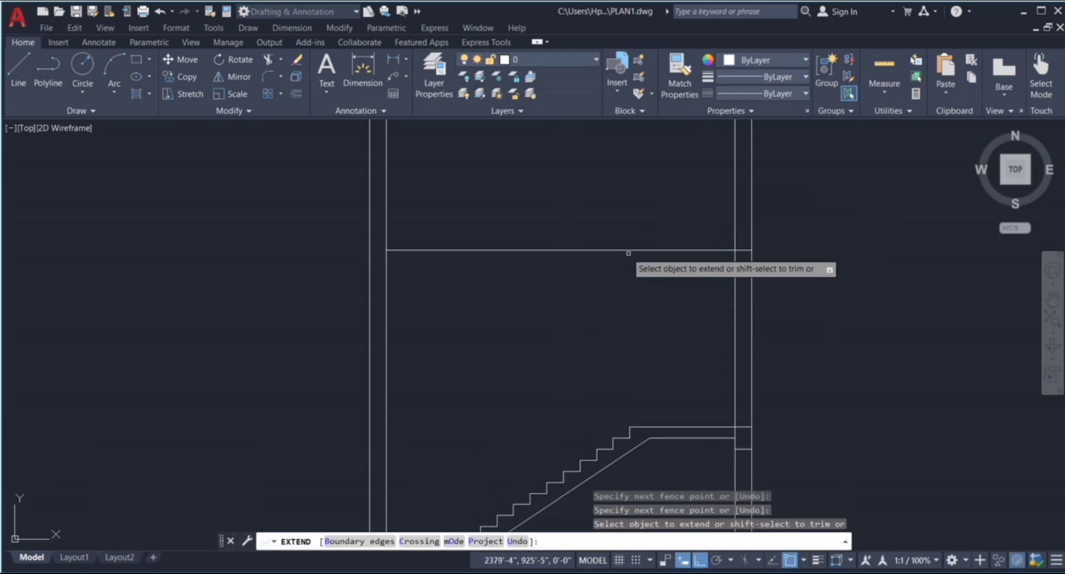
left_click(602, 228)
mouse_move(602, 228)
left_mouse_down()
mouse_move(541, 271)
mouse_move(527, 248)
left_mouse_up()
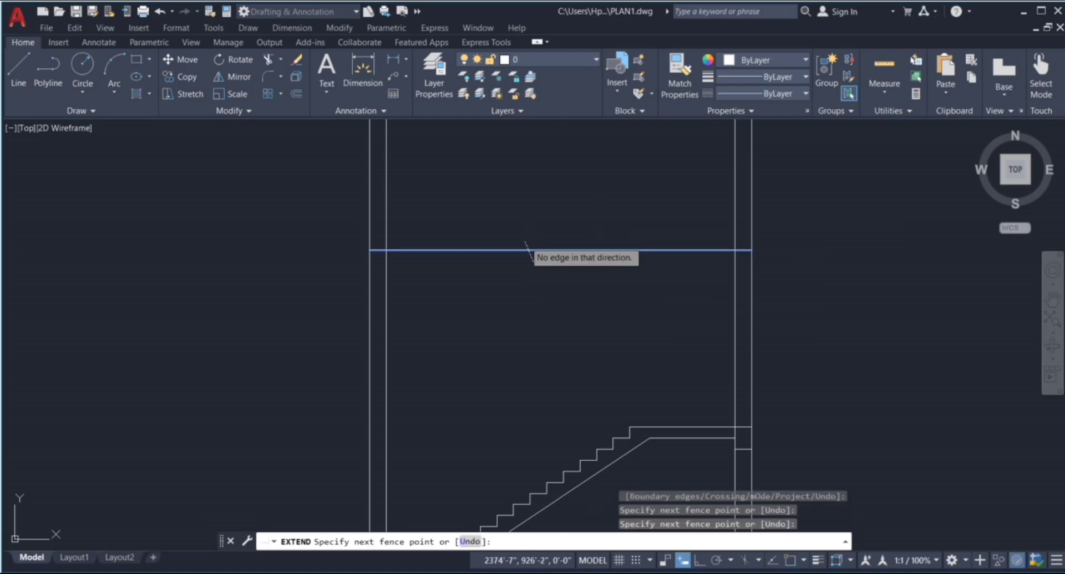
key("Escape")
key("Escape")
Step: Trim all the wall lines that project above the roof line
scroll(542, 294, "down", 6)
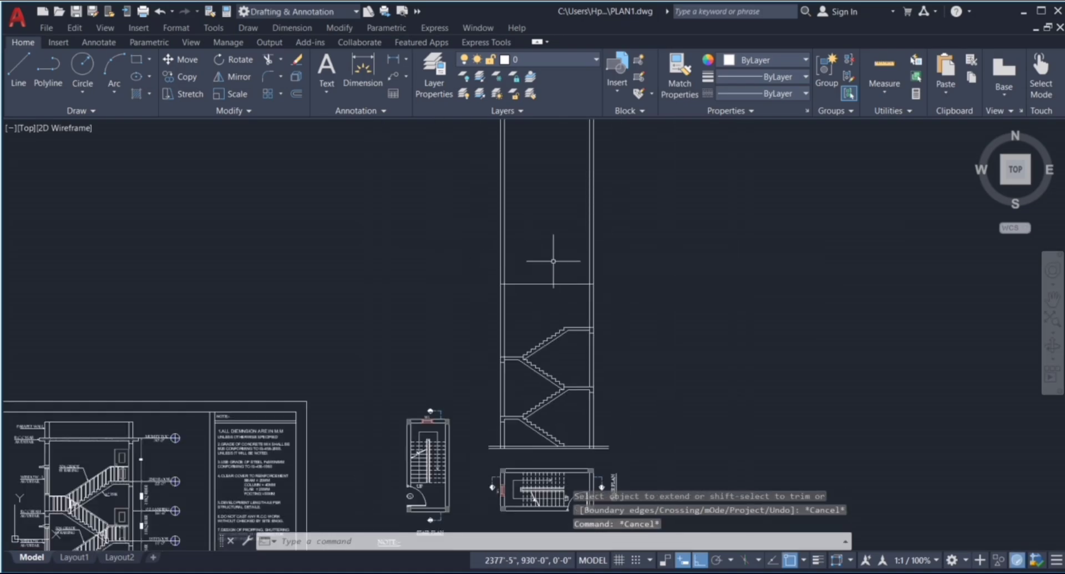
key("Return")
left_click_drag(473, 269, 671, 273)
key("Escape")
key("Escape")
key("Escape")
key("Escape")
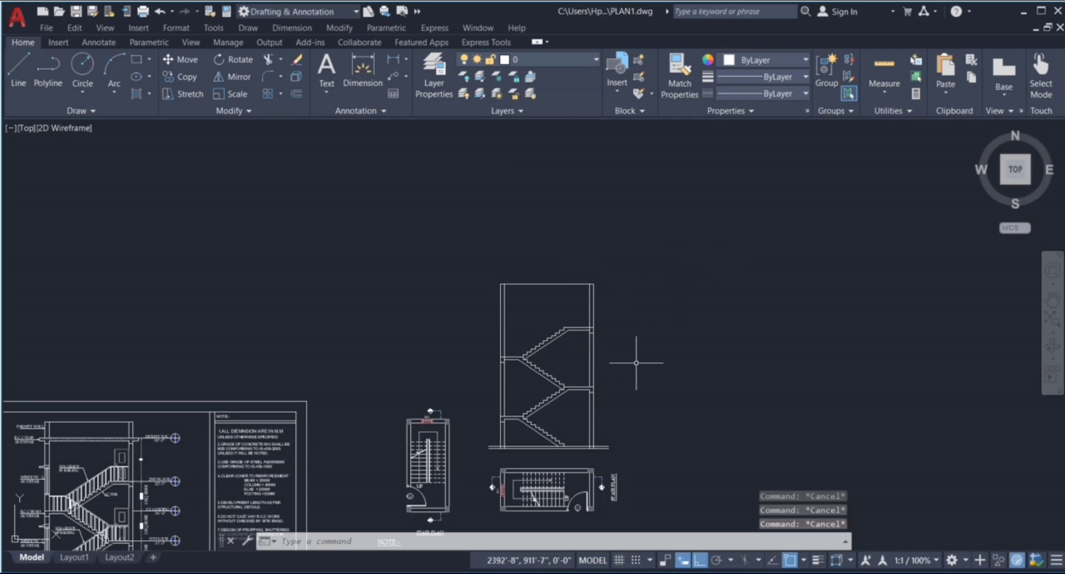
Step: Offset the roof line 6" downward for the roof slab's underside
scroll(529, 324, "up", 2)
scroll(596, 286, "down", 2)
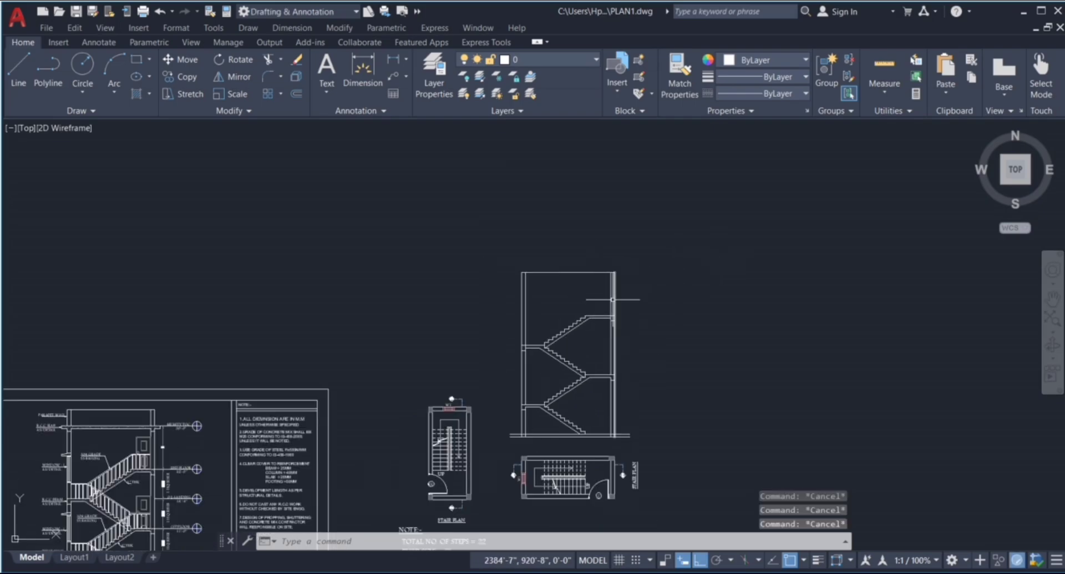
scroll(567, 272, "up", 4)
type("o")
key("Return")
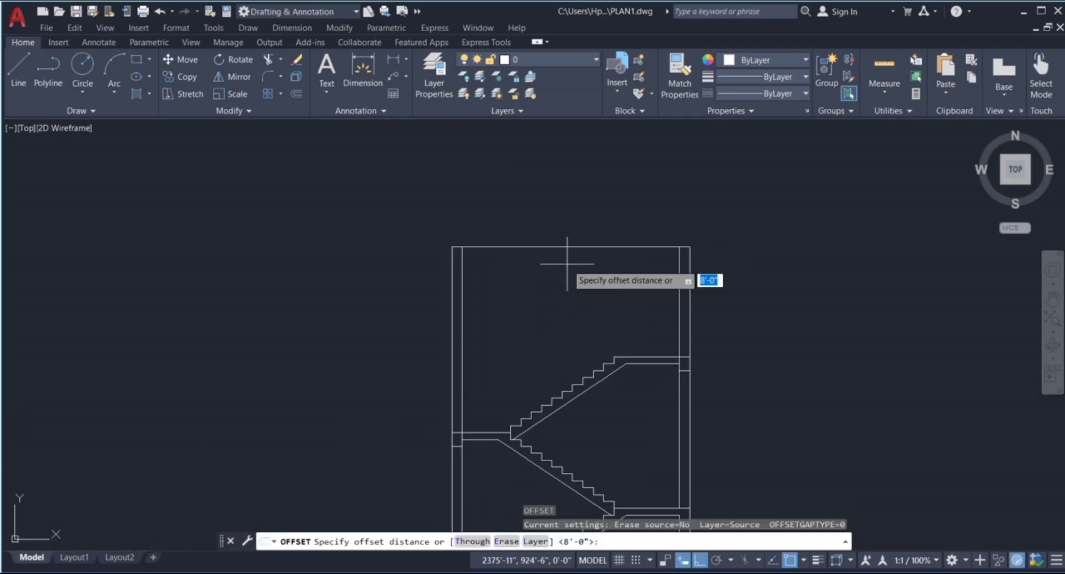
type("6\"")
key("Return")
scroll(581, 247, "up", 2)
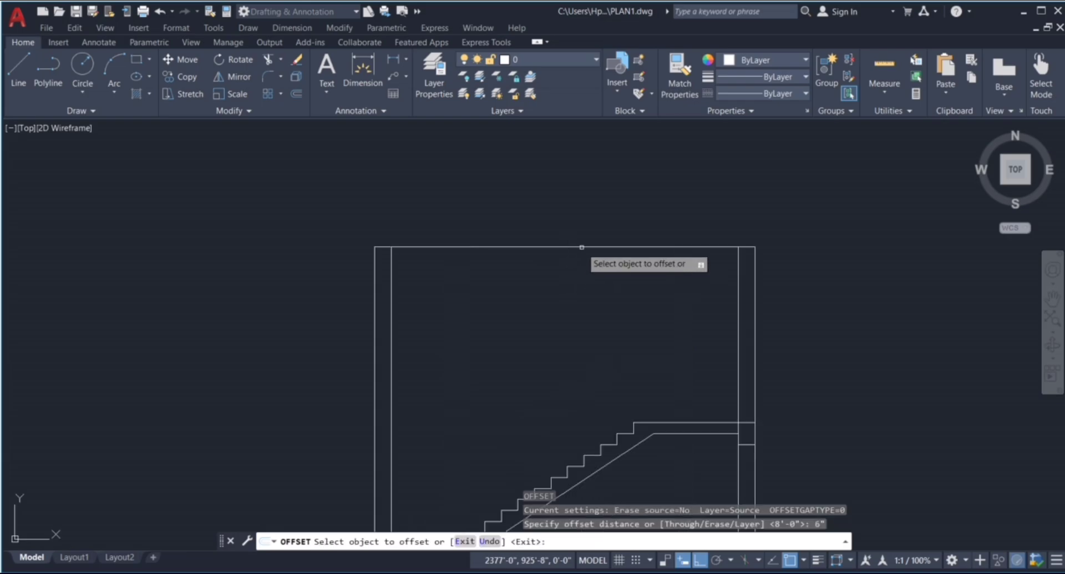
left_click(584, 247)
left_click(584, 277)
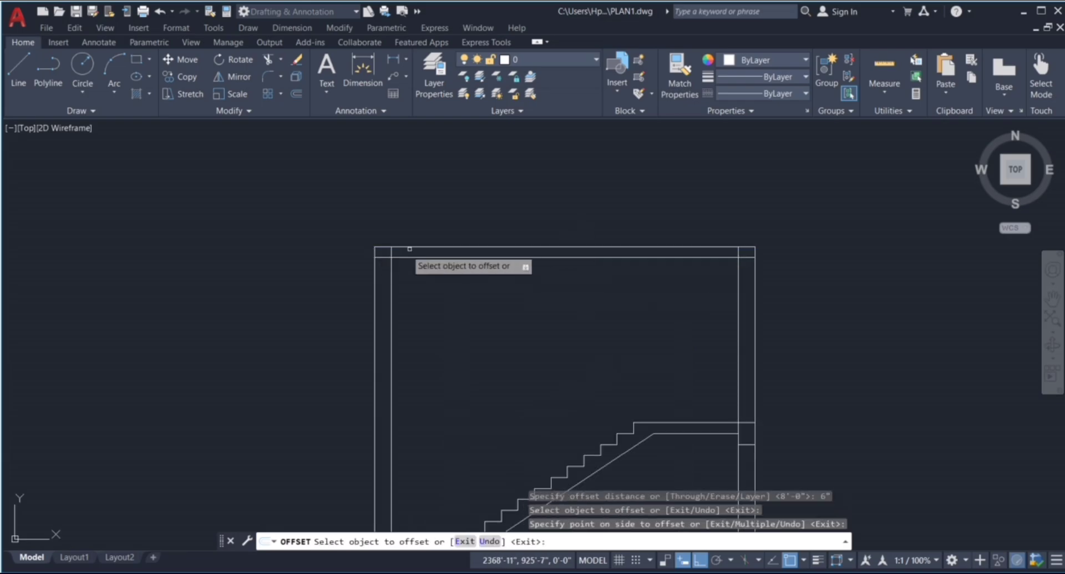
Step: Offset the roof line 12" downward for the underside of the roof beams
left_click(439, 246)
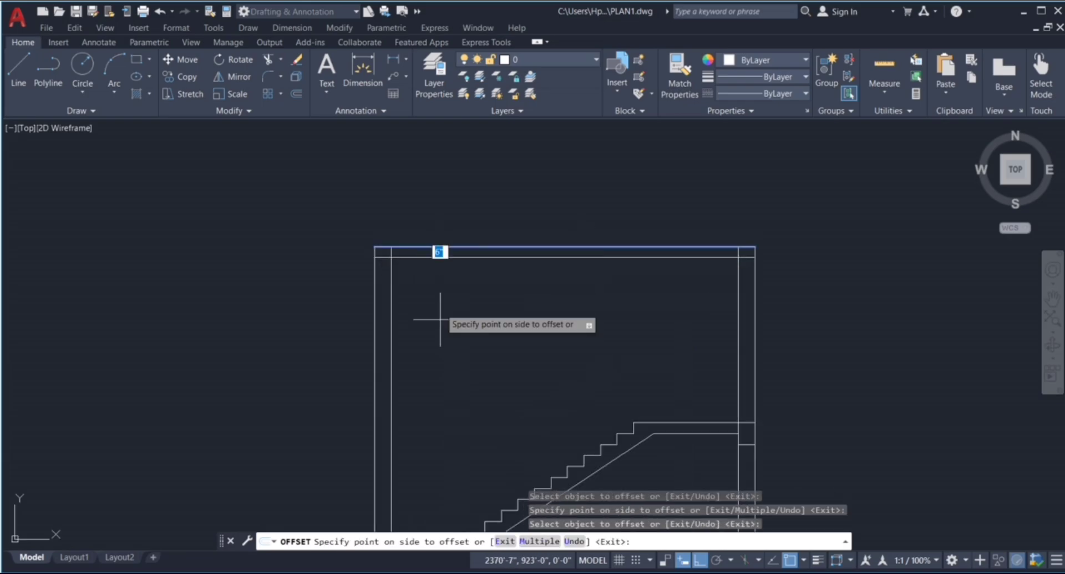
left_click(451, 352)
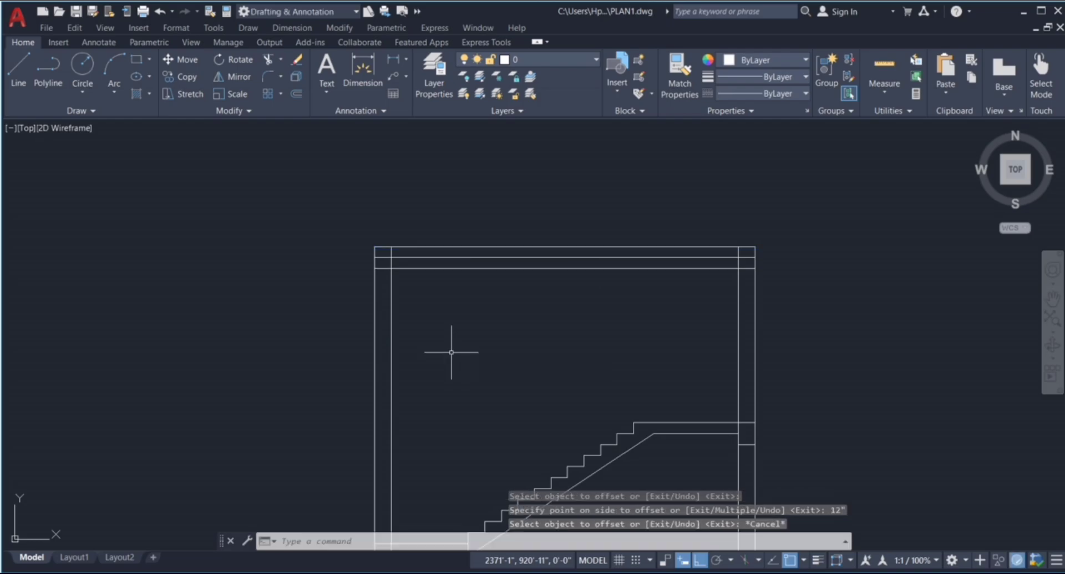
key("Escape")
key("Escape")
key("Escape")
Step: Trim the overlapping roof slab, beam and wall lines at both upper corners, leaving the beam underside lines only within the walls
key("Return")
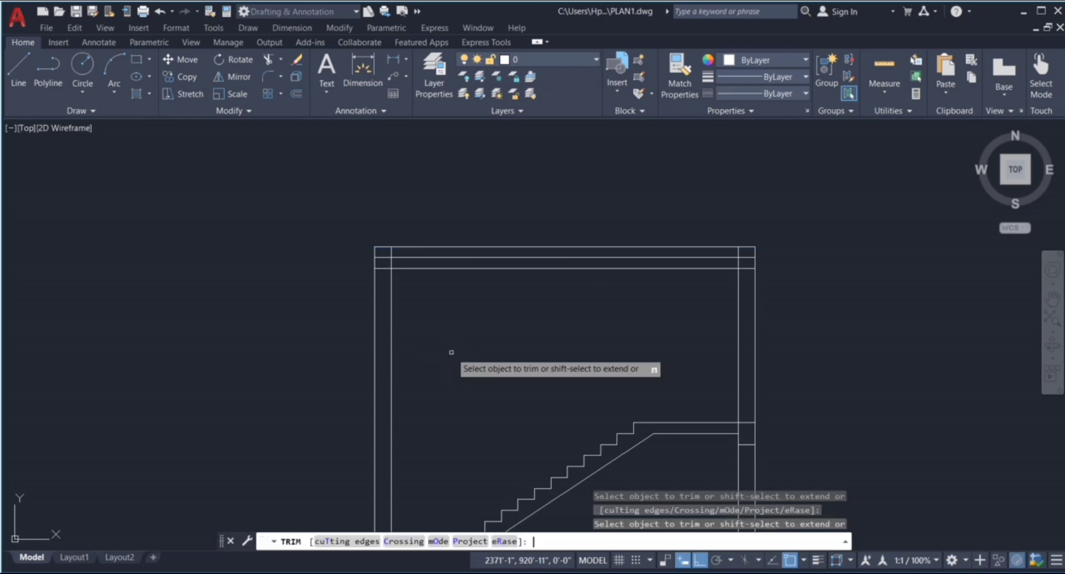
scroll(391, 256, "up", 5)
left_click(391, 256)
left_click(390, 238)
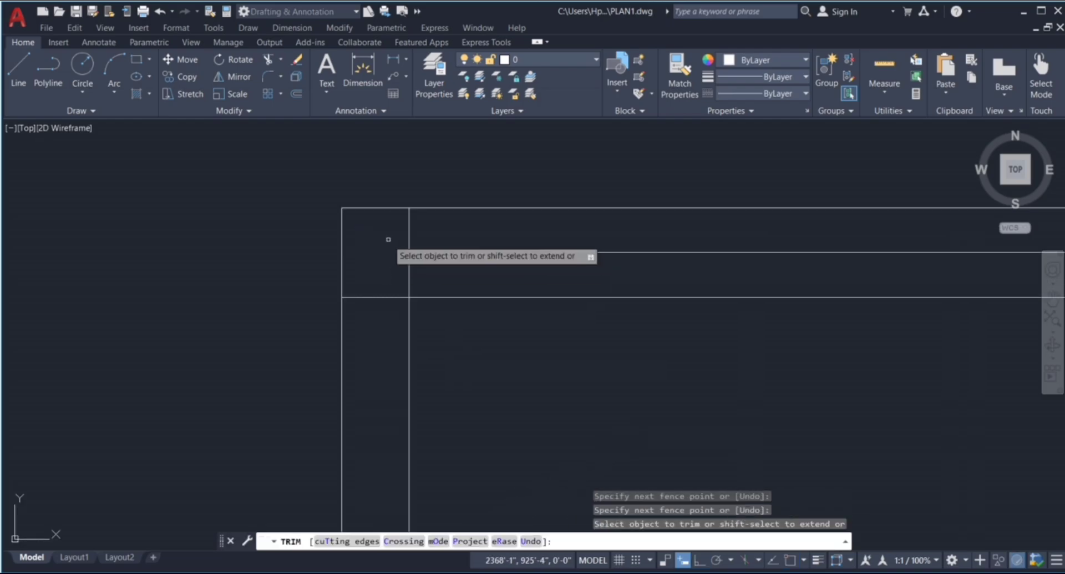
left_click(389, 238)
left_click(416, 237)
scroll(366, 235, "down", 5)
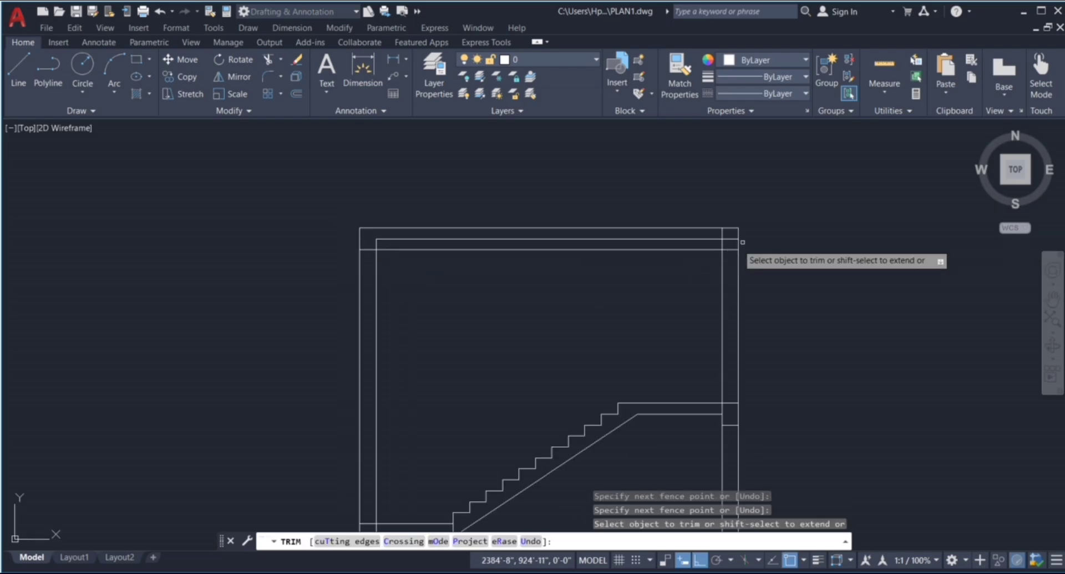
scroll(724, 250, "up", 4)
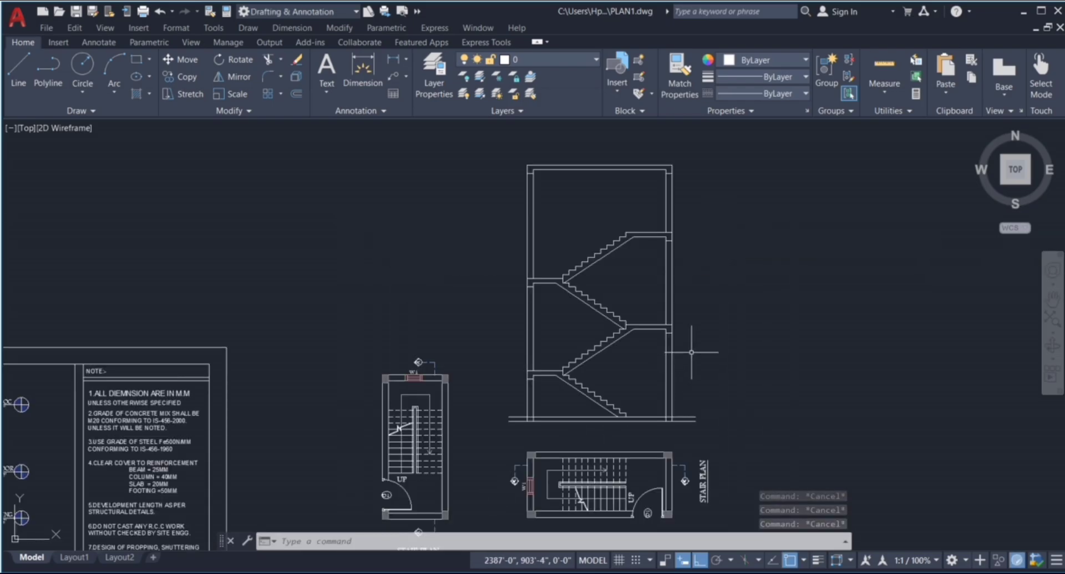
Step: Offset the lower landing line within the left wall 3' upward for the window sill
scroll(410, 385, "up", 4)
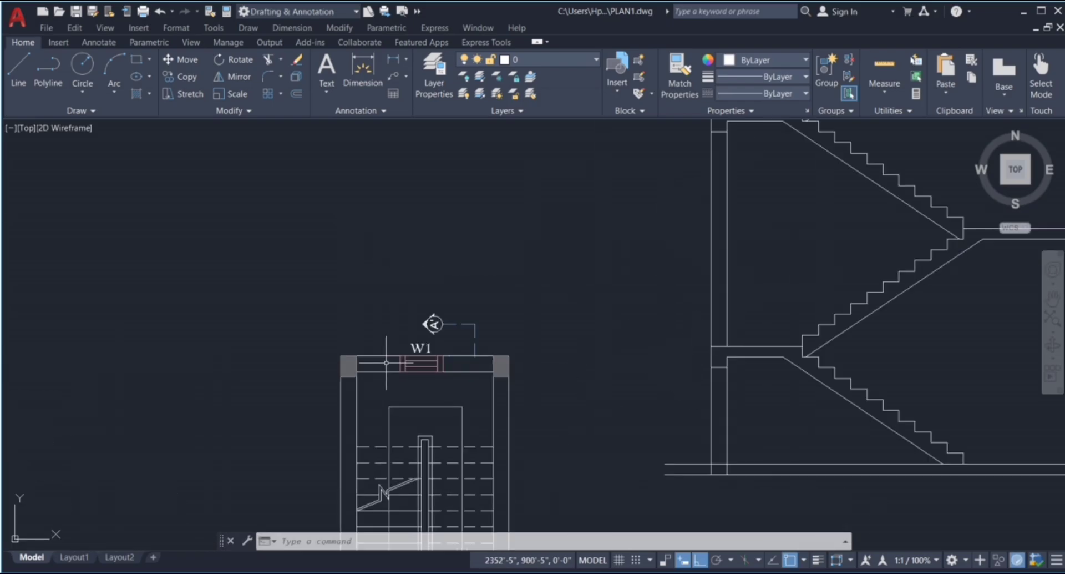
scroll(564, 301, "down", 2)
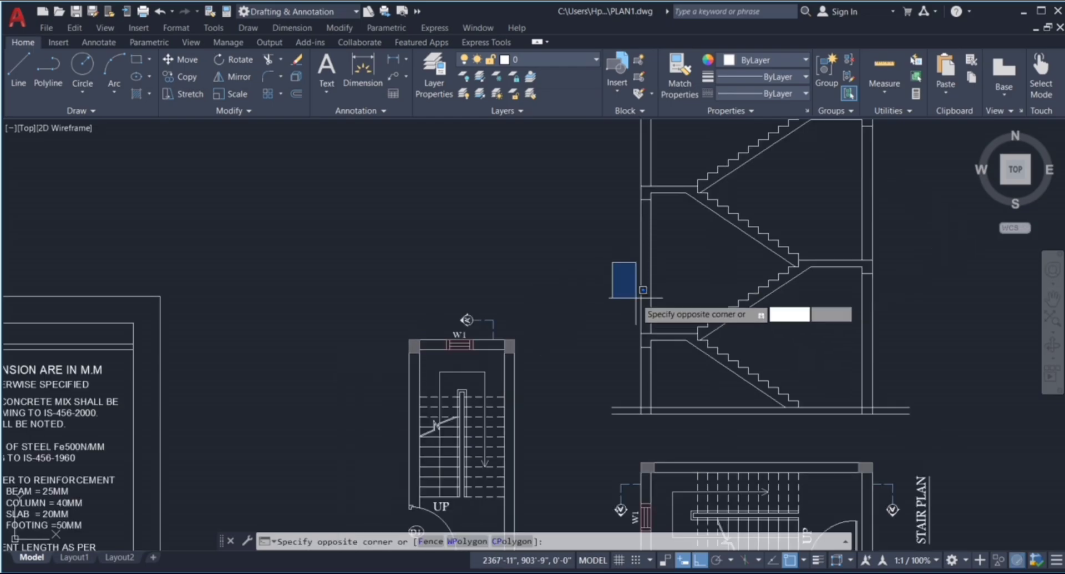
left_click(597, 291)
type("o")
key("Return")
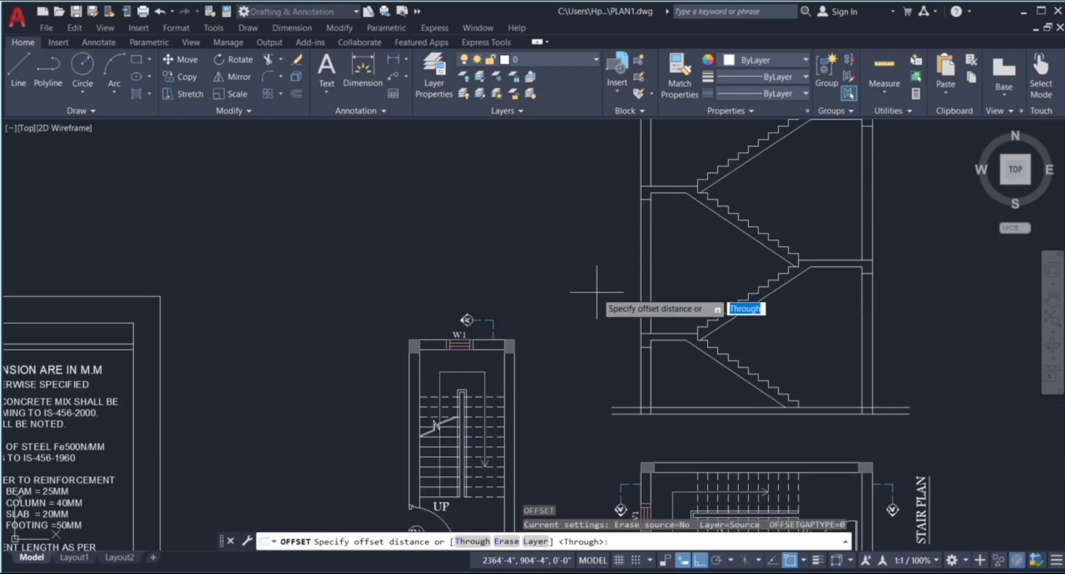
key("Return")
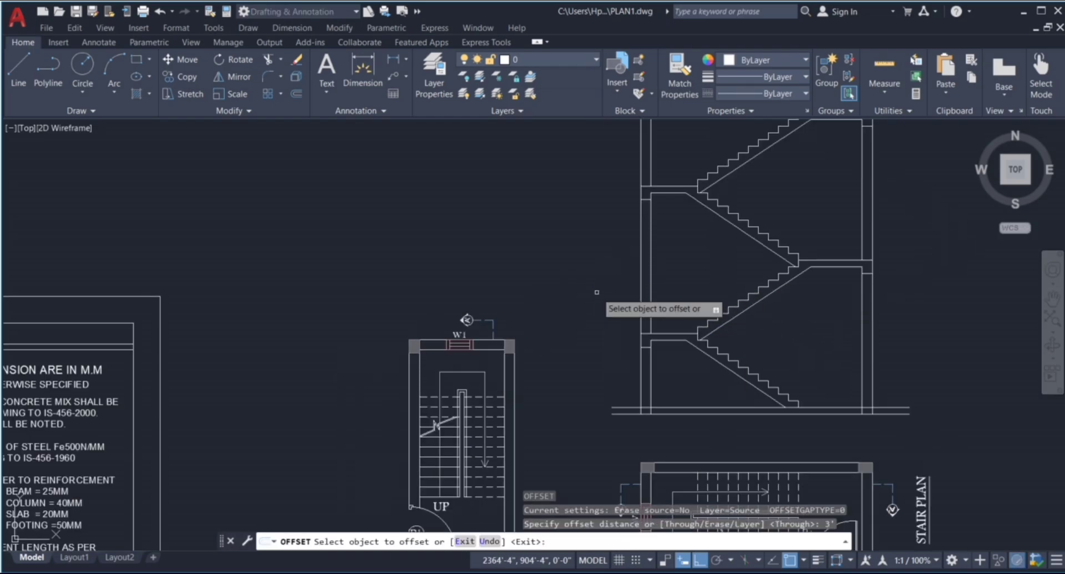
scroll(649, 331, "up", 3)
left_click(637, 336)
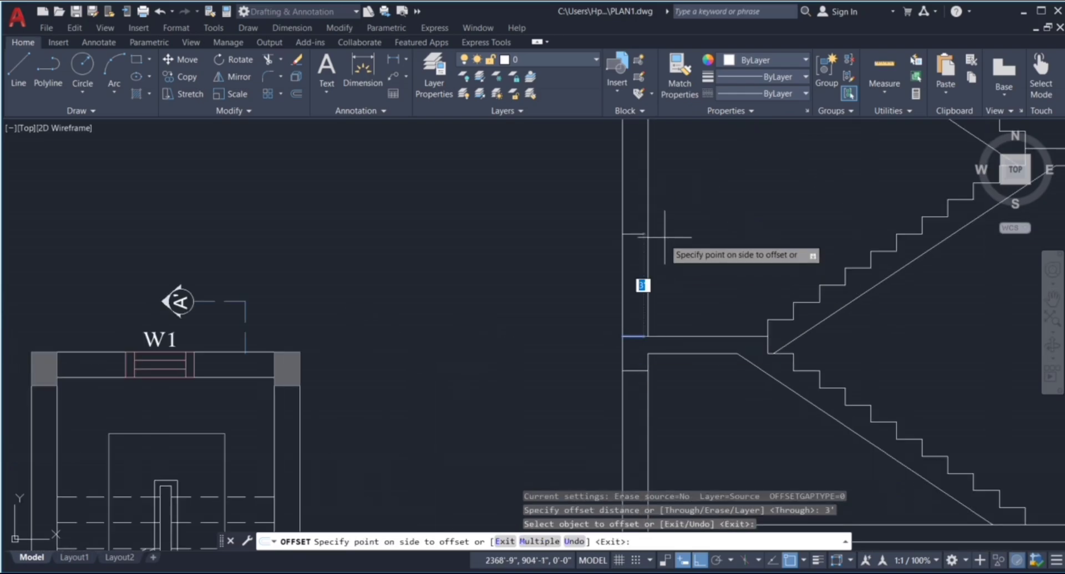
left_click(649, 244)
scroll(653, 234, "down", 2)
scroll(652, 233, "up", 3)
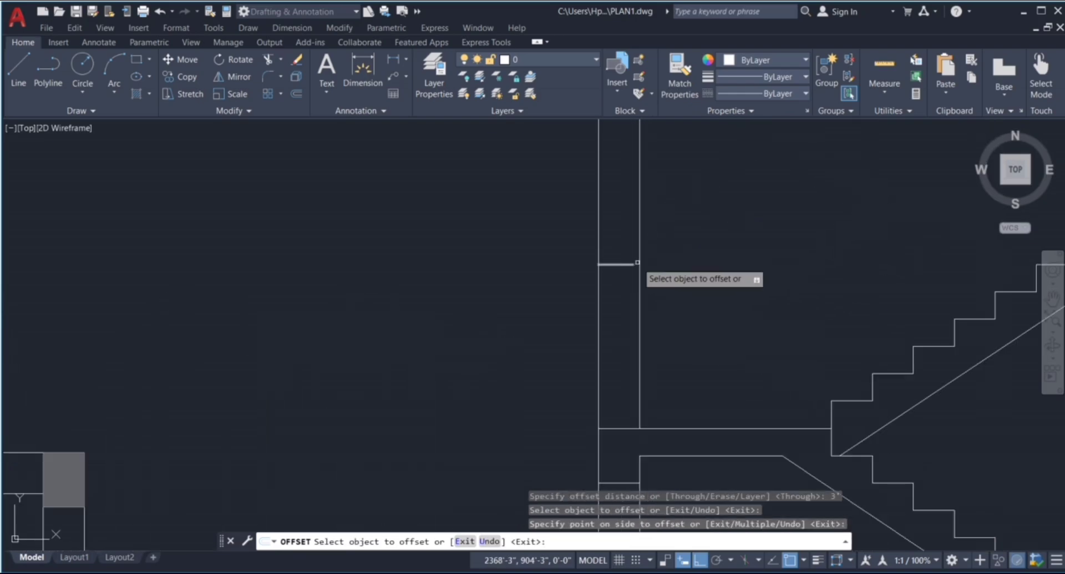
Step: Offset both top line segments of the upper left landing 3' upward for the upper window sill
scroll(596, 299, "down", 4)
scroll(606, 177, "up", 3)
scroll(605, 177, "up", 2)
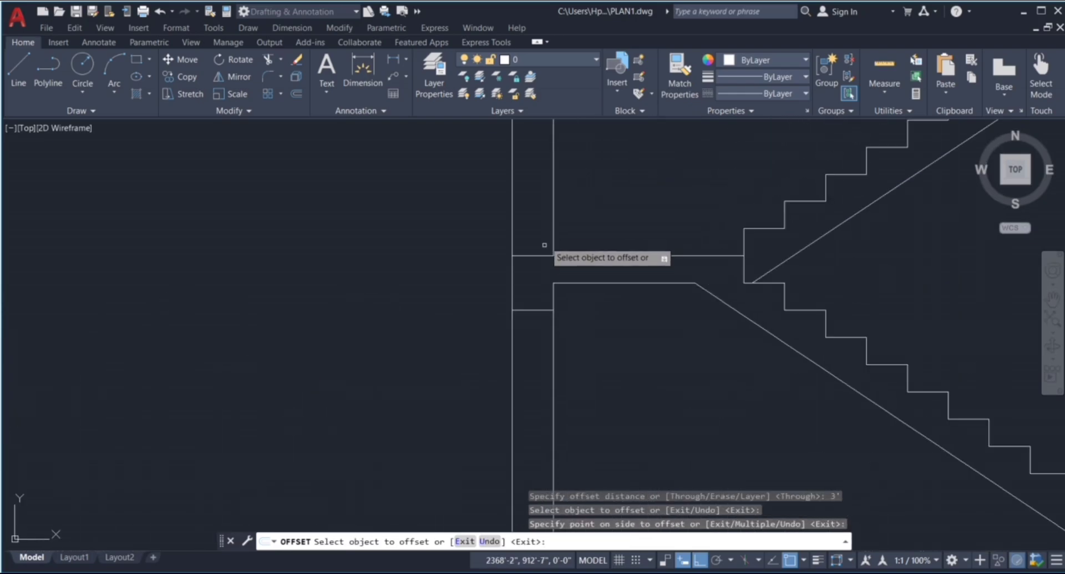
left_click(525, 255)
left_click(547, 183)
scroll(543, 254, "down", 2)
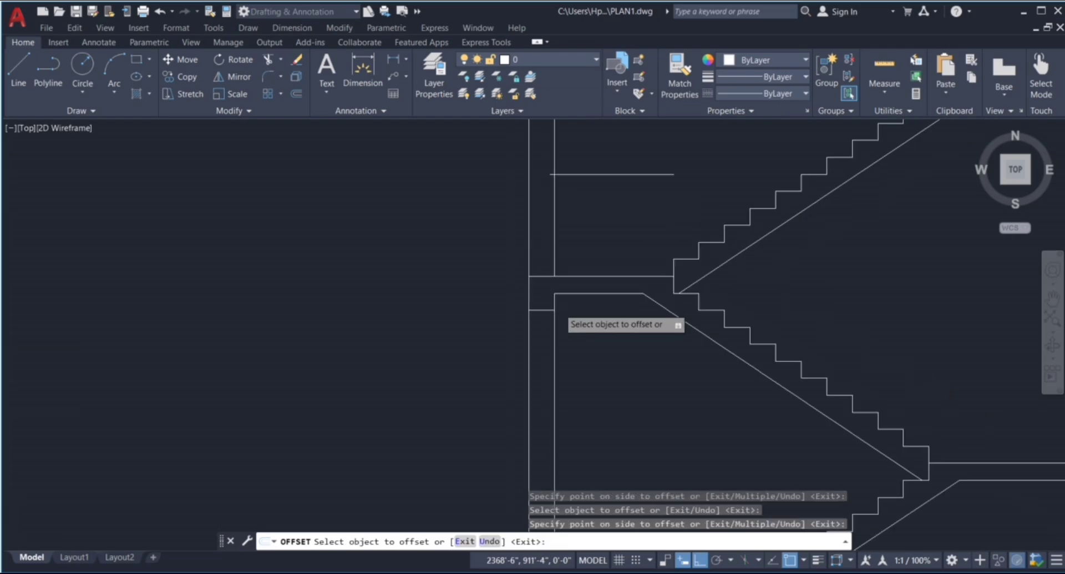
scroll(538, 293, "up", 2)
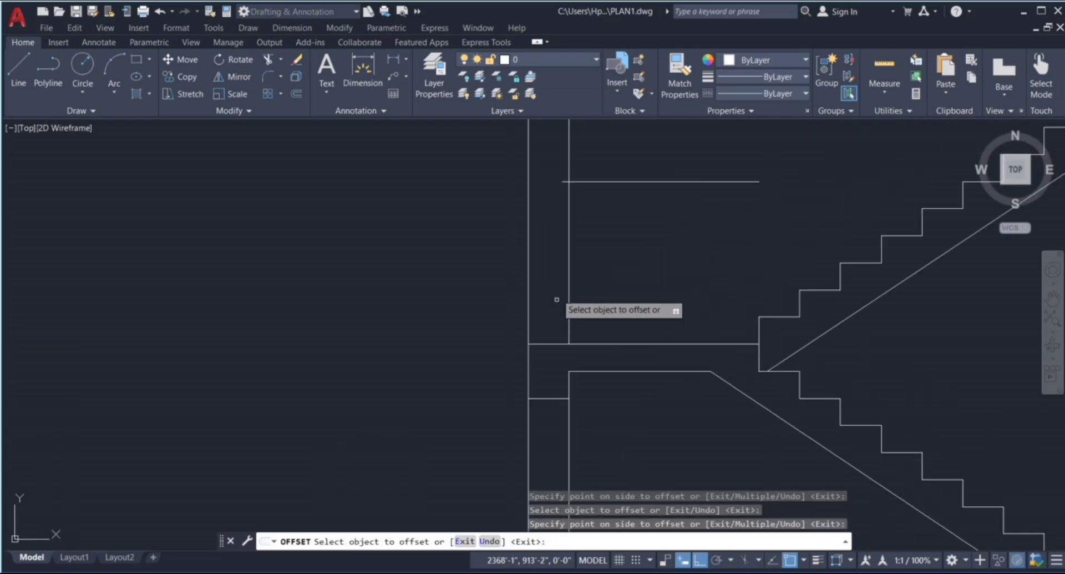
left_click(539, 344)
left_click(552, 262)
scroll(557, 229, "down", 4)
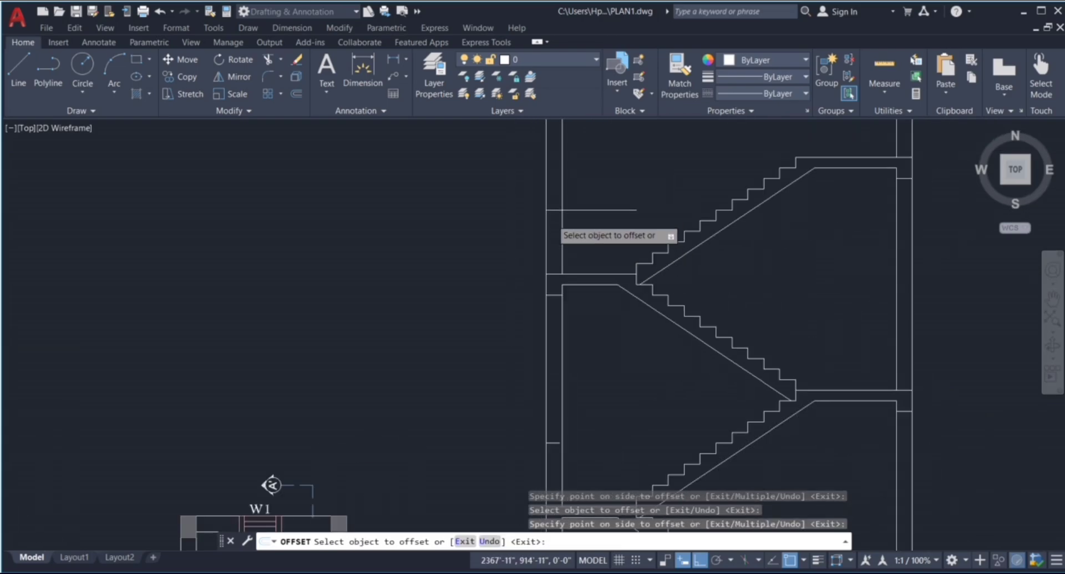
scroll(558, 221, "down", 4)
scroll(572, 322, "up", 4)
key("Escape")
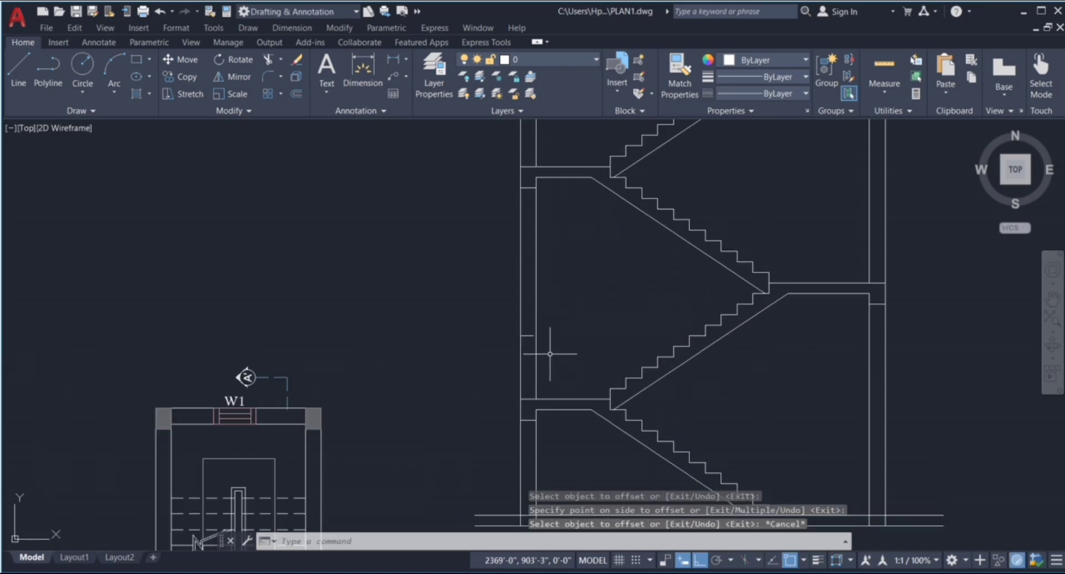
Step: Extend the short lower sill line to the inner face of the left wall
scroll(550, 352, "up", 4)
key("Escape")
key("Escape")
key("Escape")
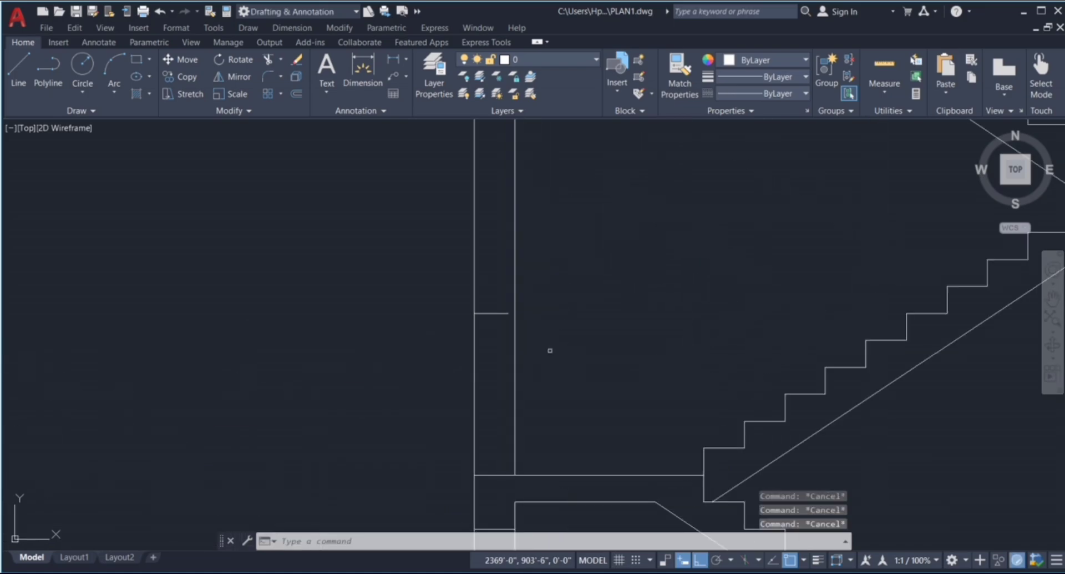
type("ex")
key("Return")
key("Return")
left_click(494, 314)
key("Escape")
scroll(495, 354, "down", 2)
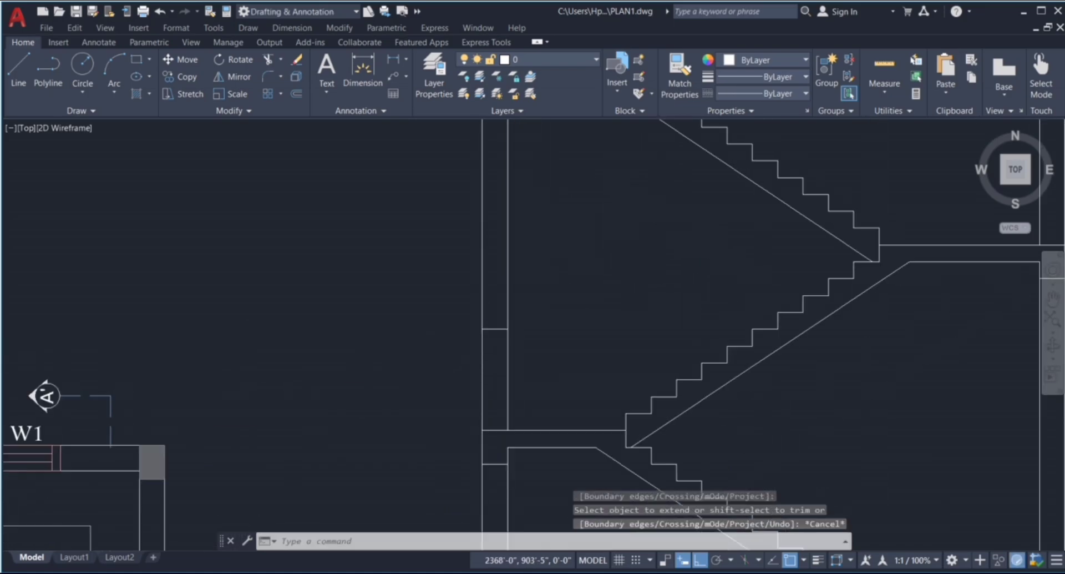
Step: Start drawing a line near the lower sill line in the left wall
scroll(494, 297, "down", 2)
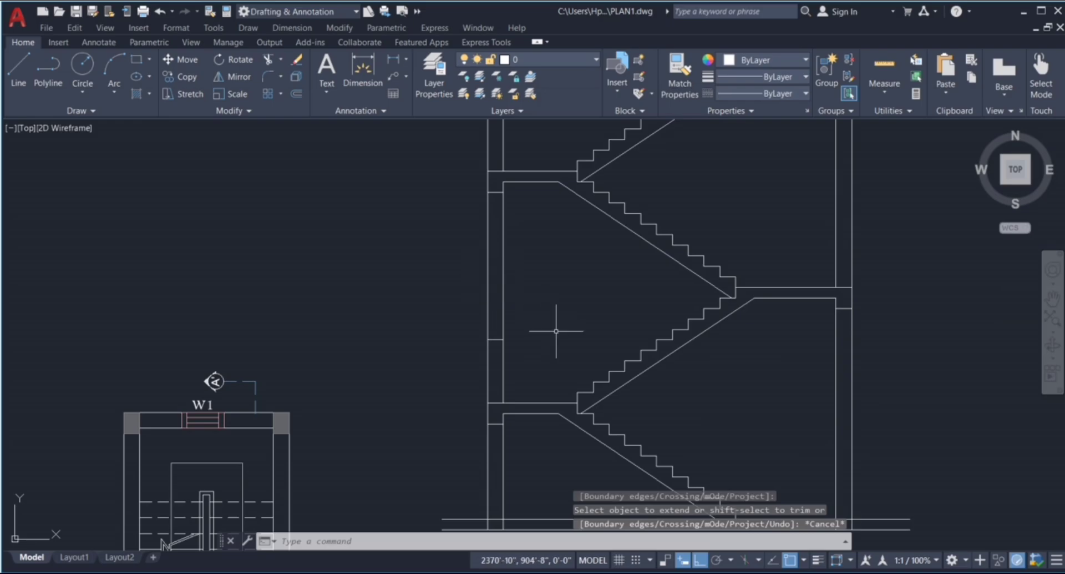
type("l")
key("Return")
scroll(522, 323, "up", 4)
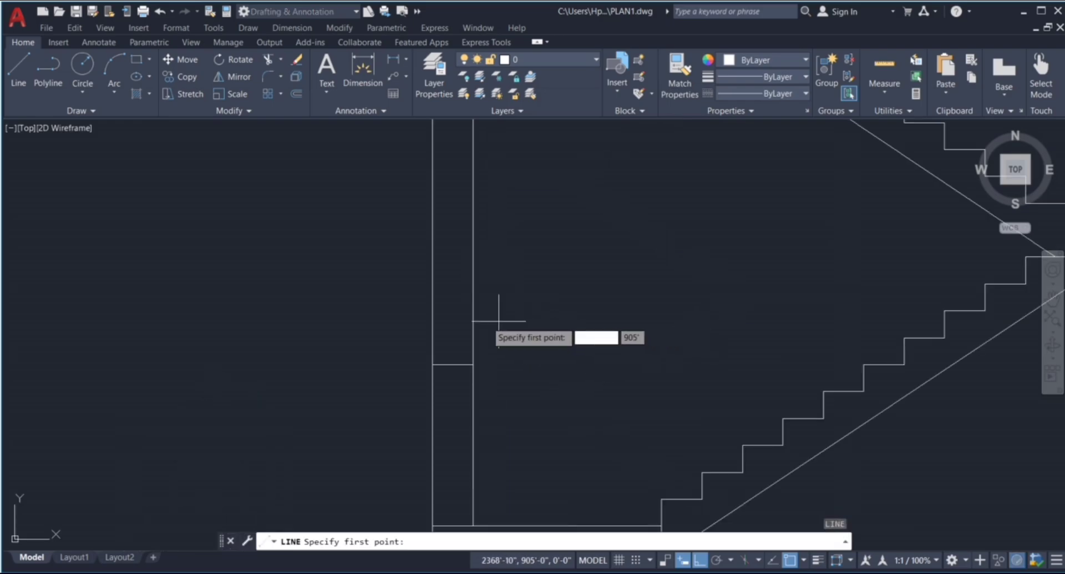
Step: Draw a line 5' up the outer wall face from the window sill line and across the wall to form the window head
left_click(433, 364)
scroll(446, 438, "down", 4)
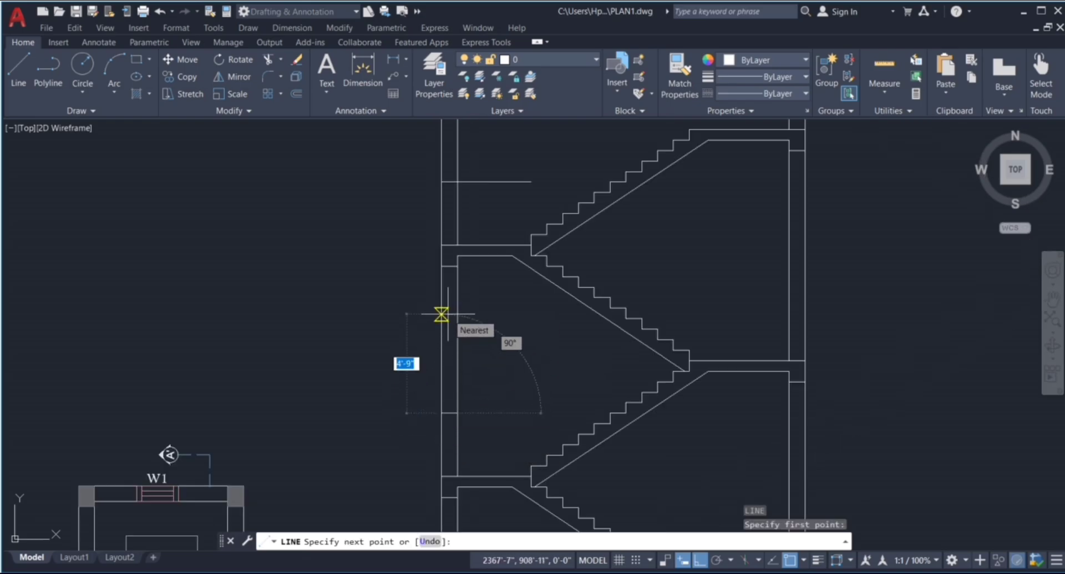
type("5")
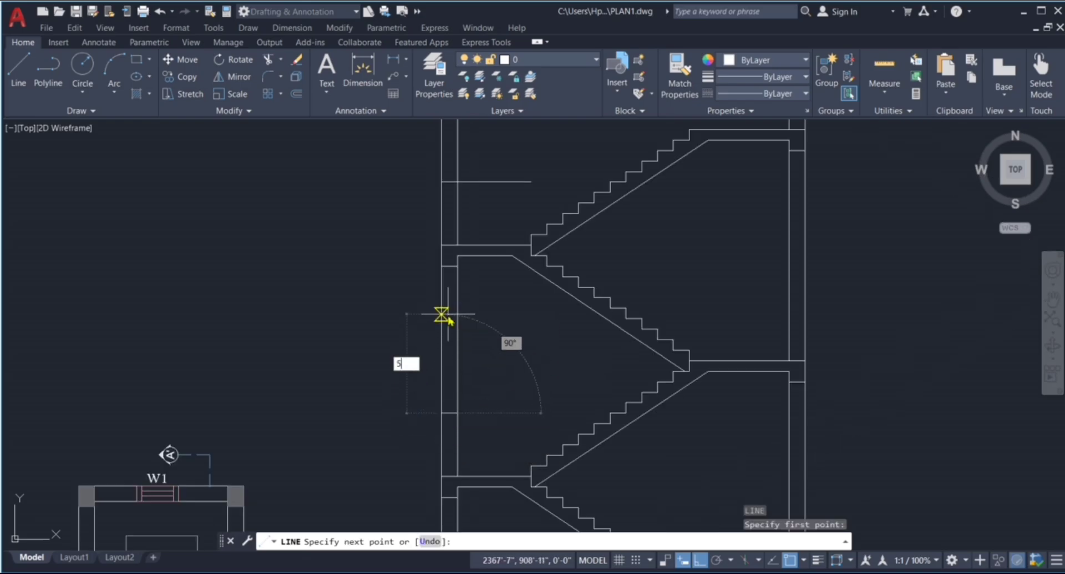
type("'")
key("Return")
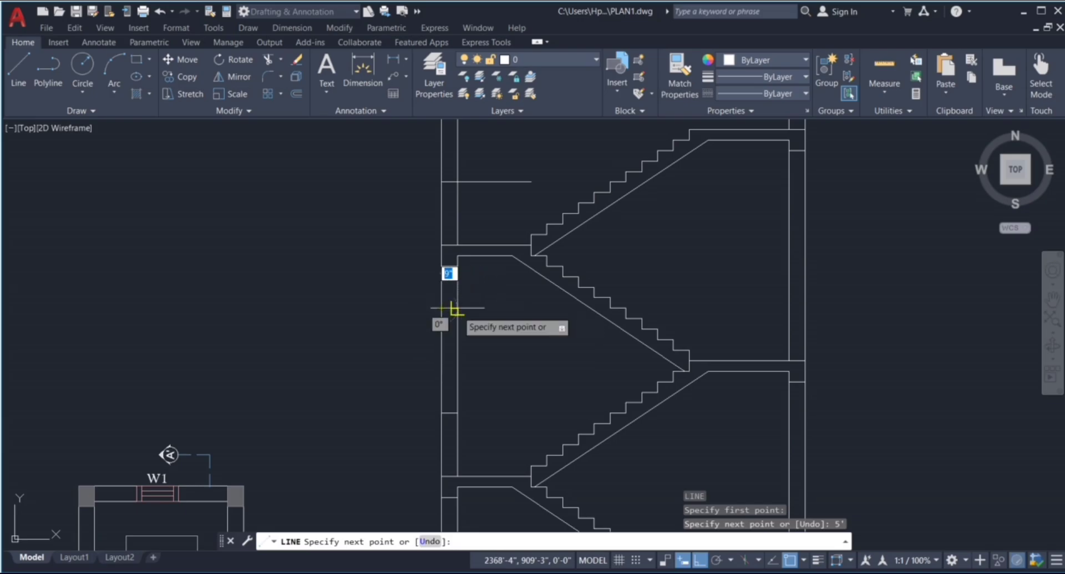
left_click(456, 308)
type("5")
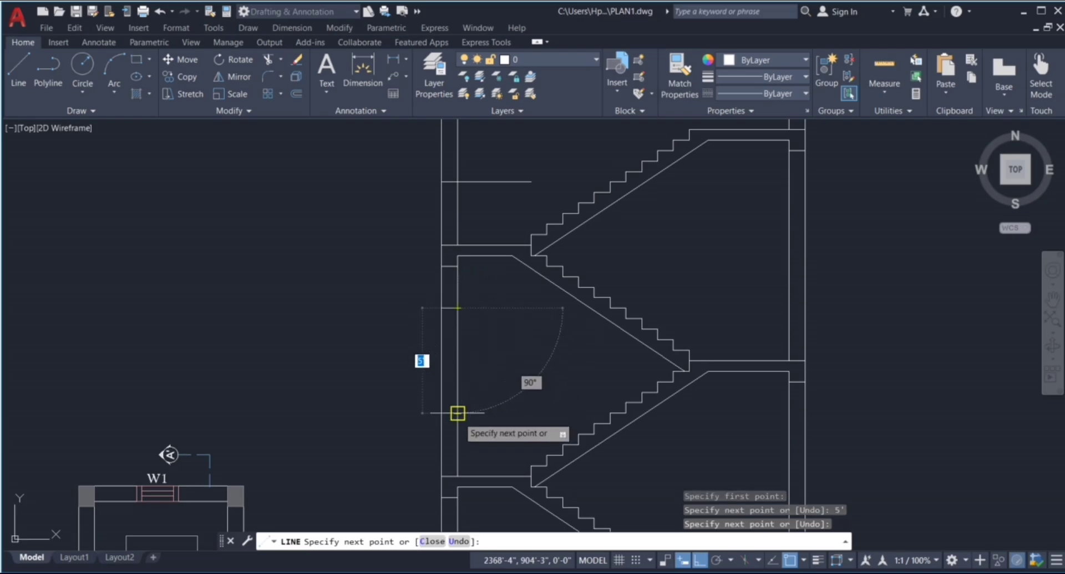
key("Escape")
key("Escape")
scroll(460, 376, "up", 2)
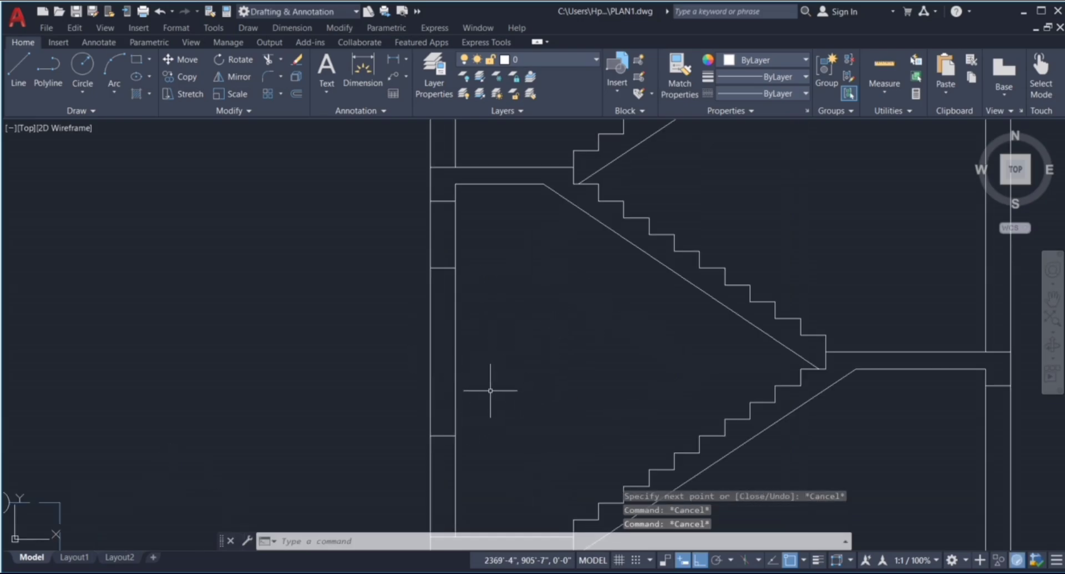
Step: Offset the window's outer vertical line inward by 3" twice to create the two glazing lines
type("O")
key("Return")
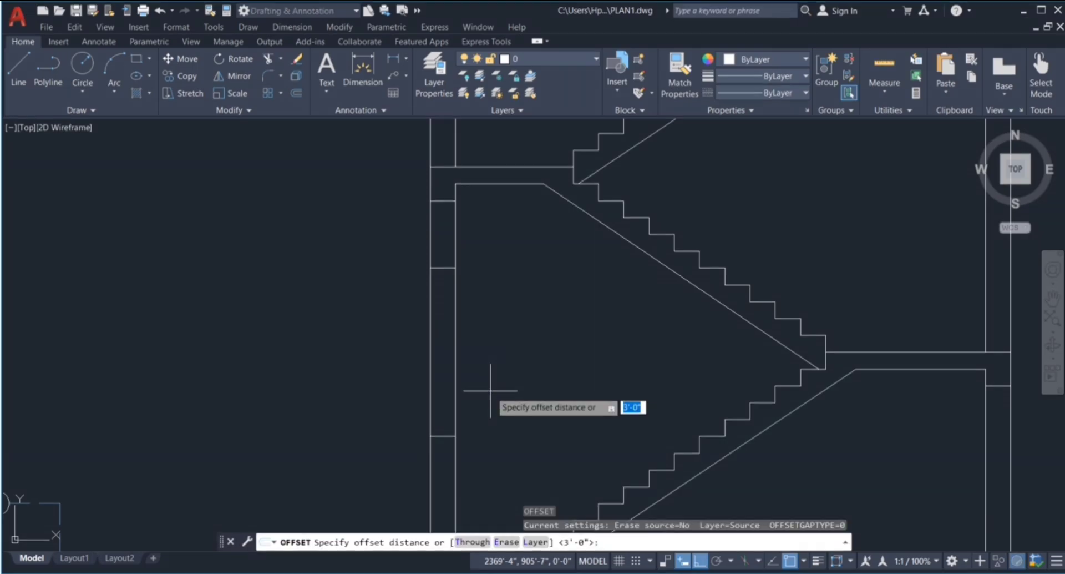
type("3")
key("Return")
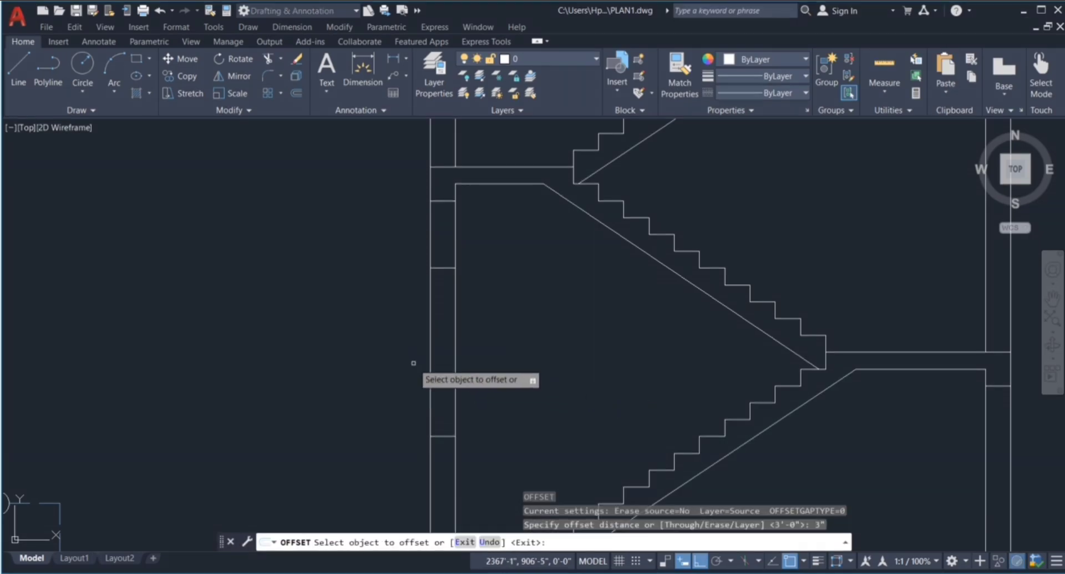
left_click(432, 379)
left_click(456, 382)
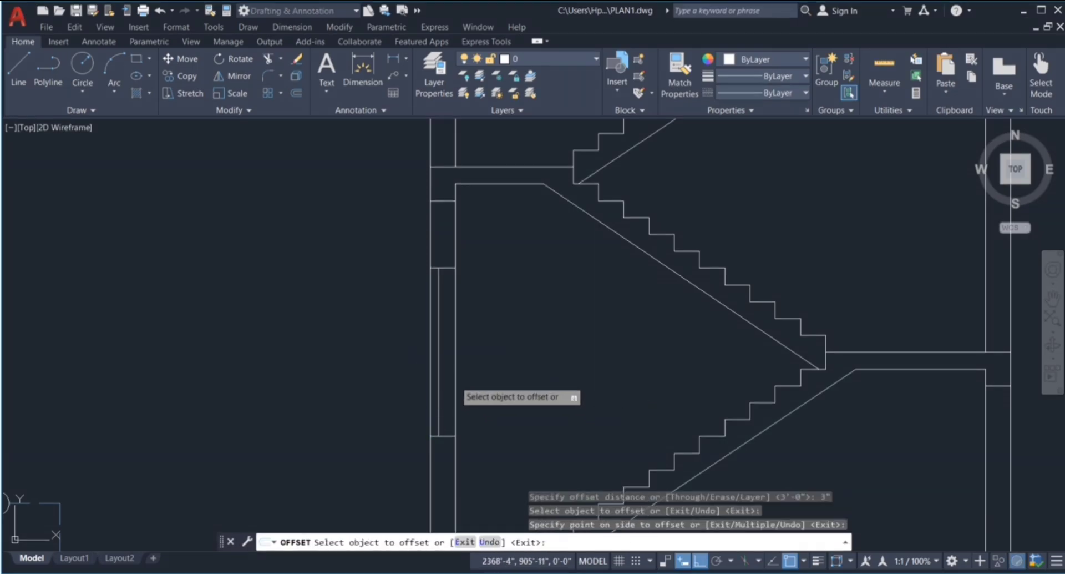
Step: Offset the window's head line downward and its sill line upward by 2" to form the frame members
scroll(444, 333, "up", 4)
left_click(422, 205)
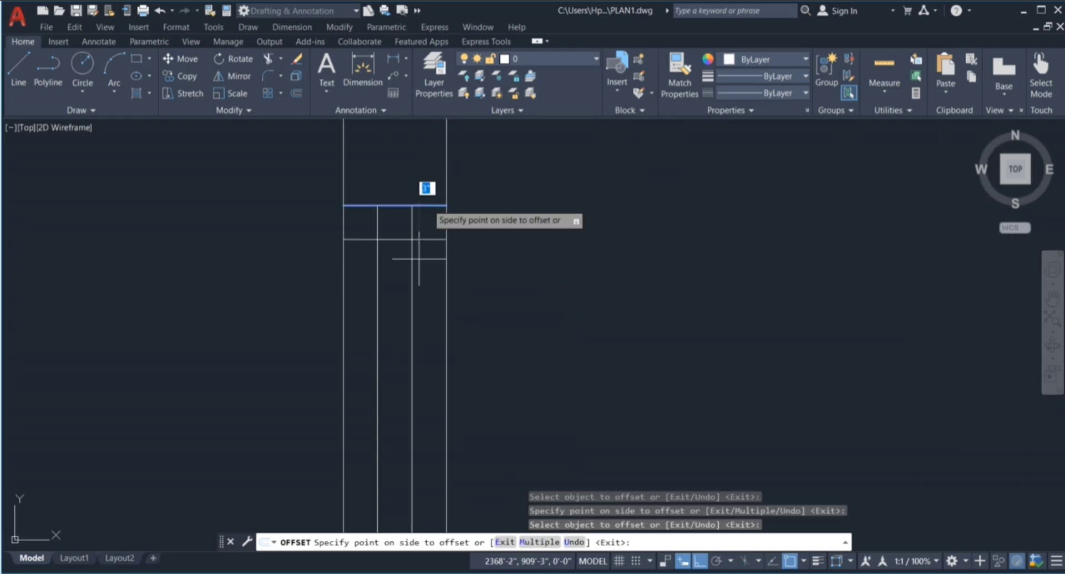
type("2\"")
key("Return")
scroll(363, 278, "down", 5)
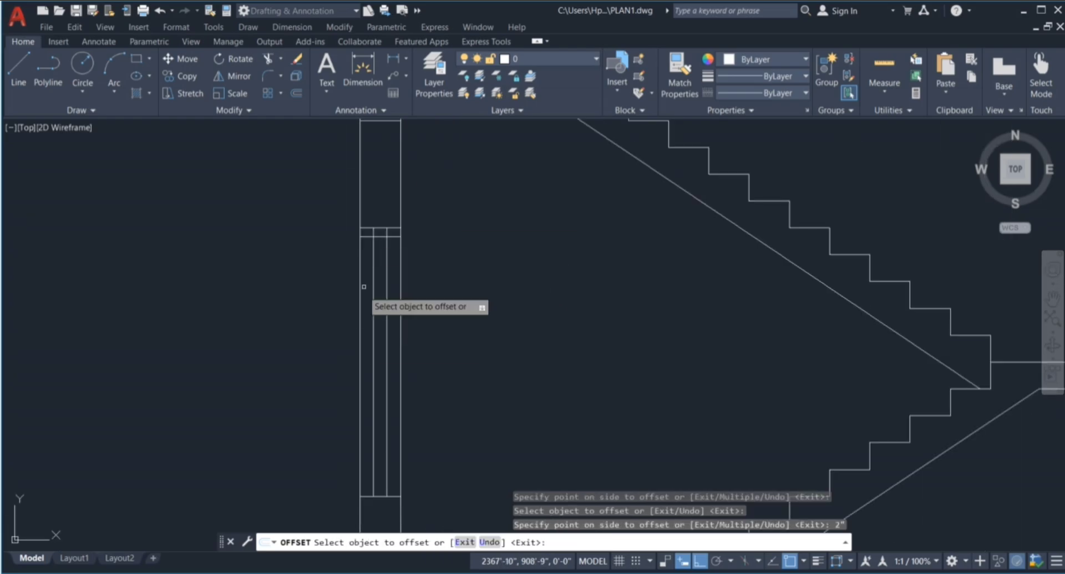
scroll(376, 485, "up", 3)
left_click(377, 478)
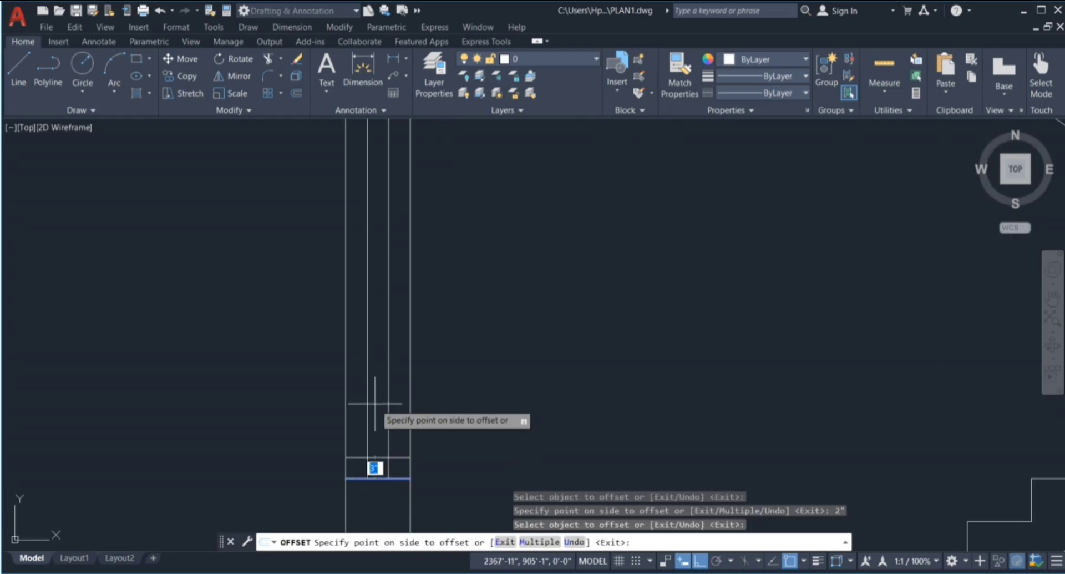
type("2\"")
key("Return")
key("Escape")
scroll(384, 421, "down", 4)
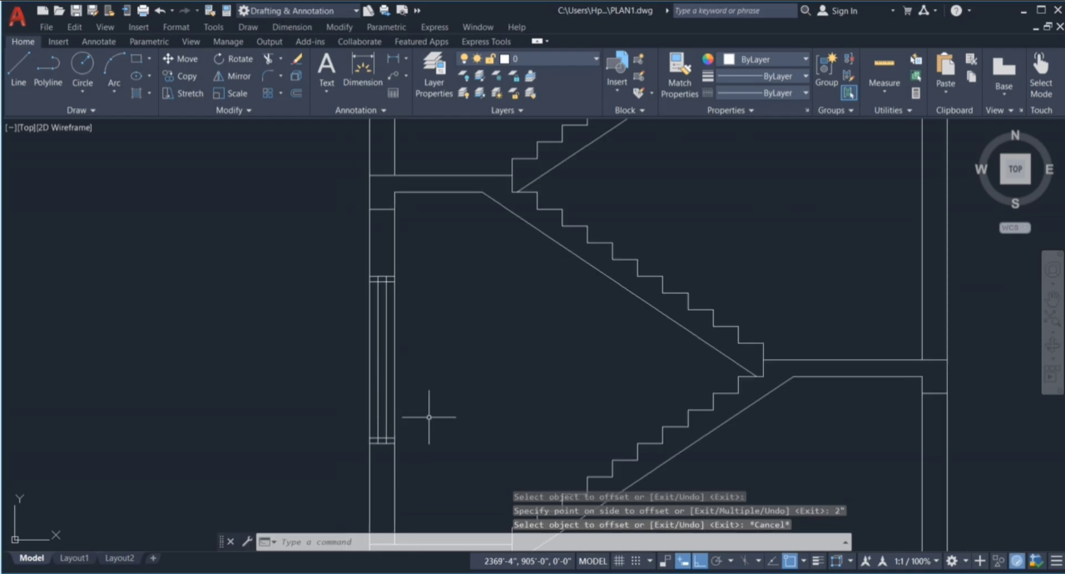
Step: Trim the glazing lines inside the window's sill and head frame members
type("TR")
key("Return")
scroll(380, 447, "up", 5)
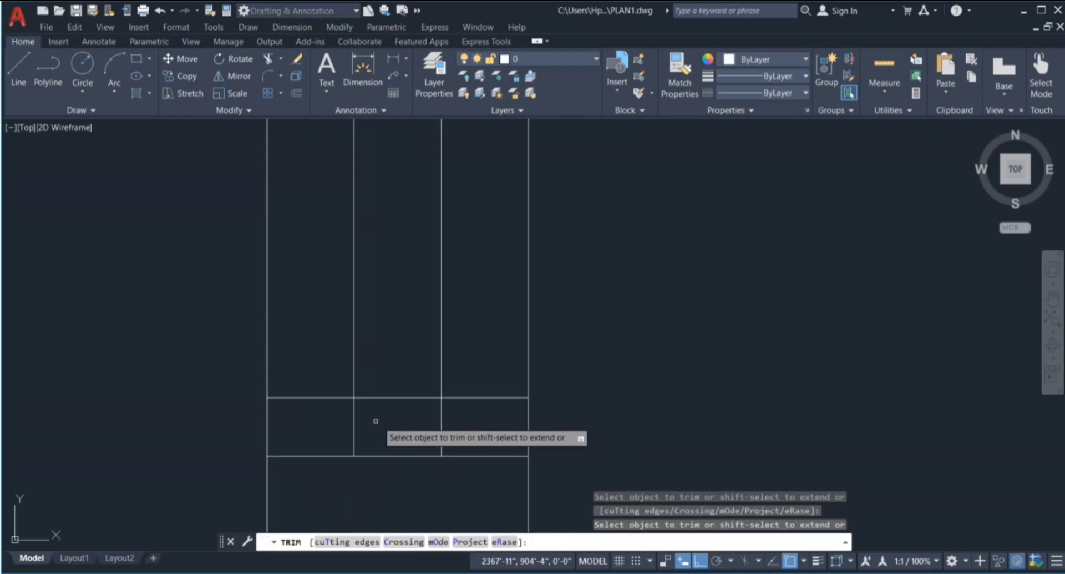
left_click_drag(325, 419, 484, 426)
scroll(432, 463, "down", 6)
scroll(421, 195, "up", 6)
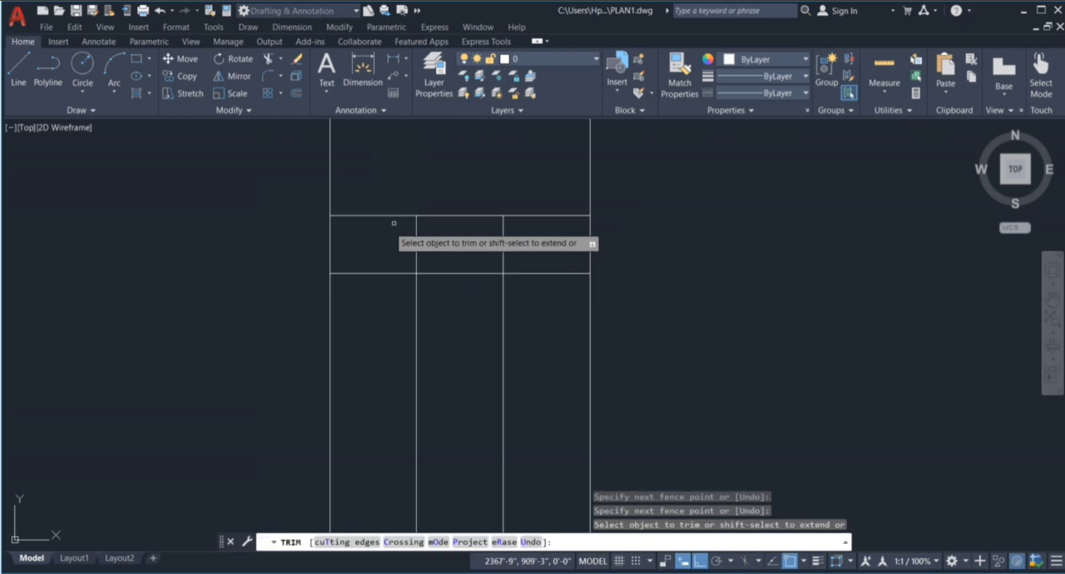
left_click_drag(373, 238, 555, 256)
scroll(499, 244, "down", 6)
key("Escape")
key("Escape")
key("Escape")
scroll(531, 270, "down", 2)
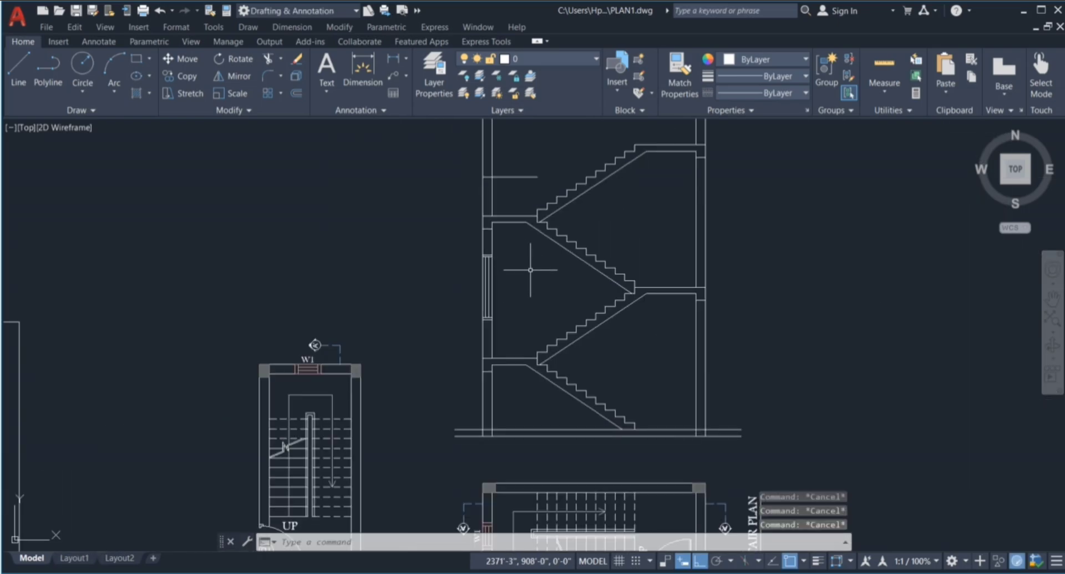
scroll(494, 233, "up", 6)
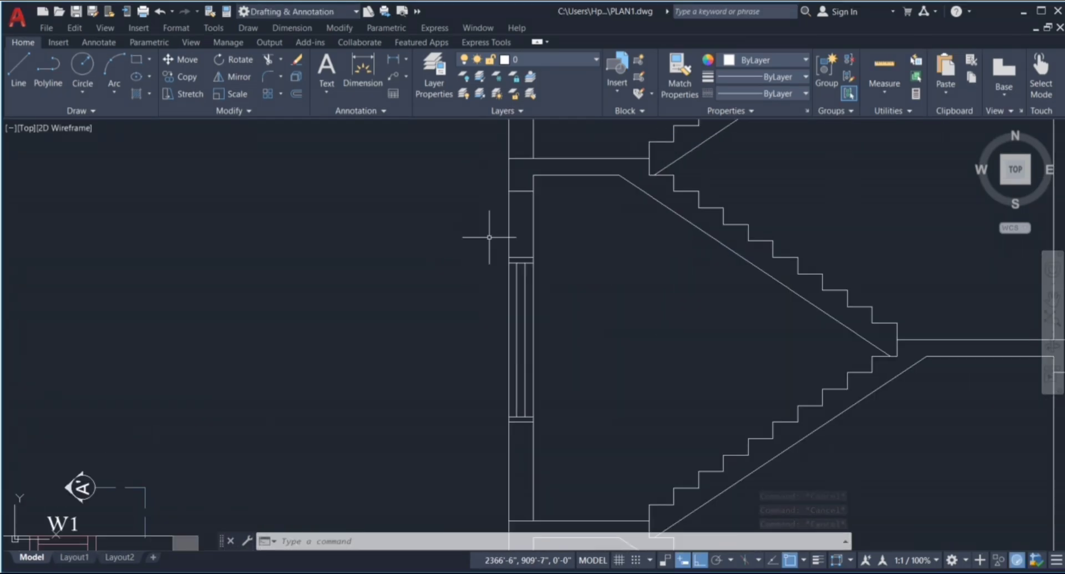
left_click(416, 267)
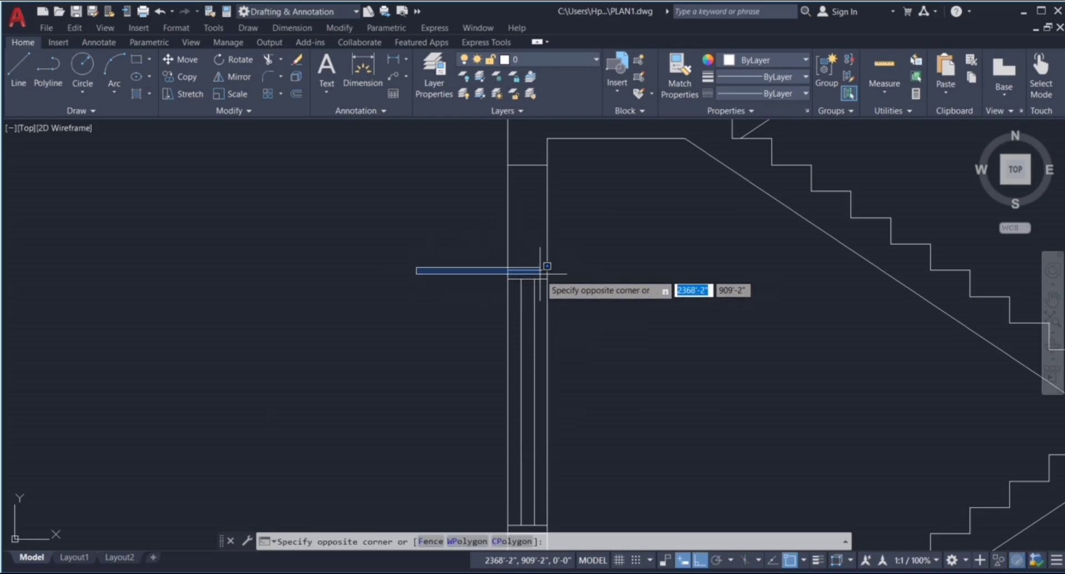
left_click(560, 268)
scroll(538, 242, "down", 2)
left_click(499, 265)
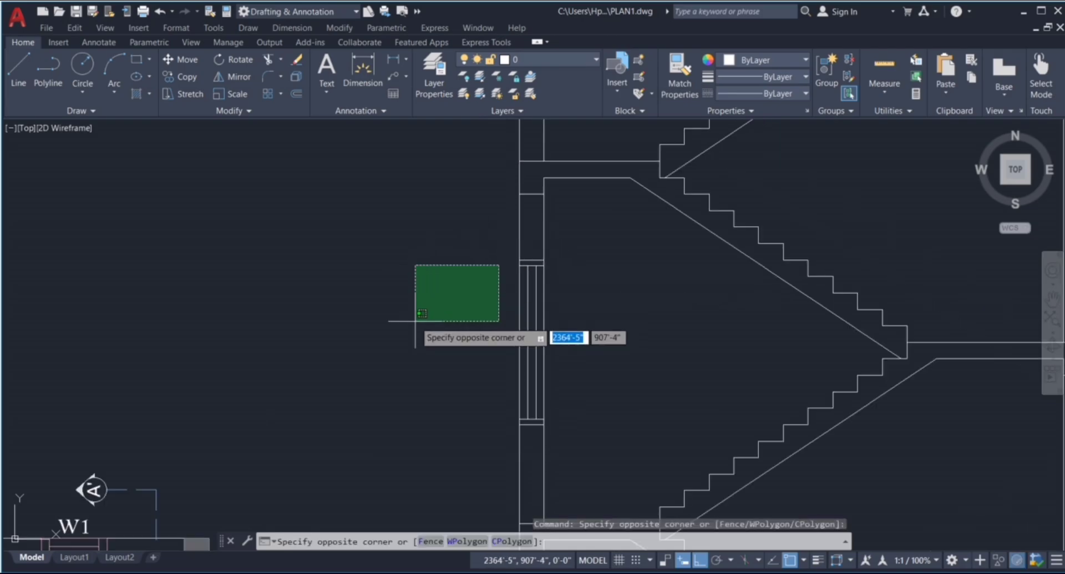
left_click(417, 325)
scroll(527, 278, "down", 2)
scroll(521, 233, "up", 2)
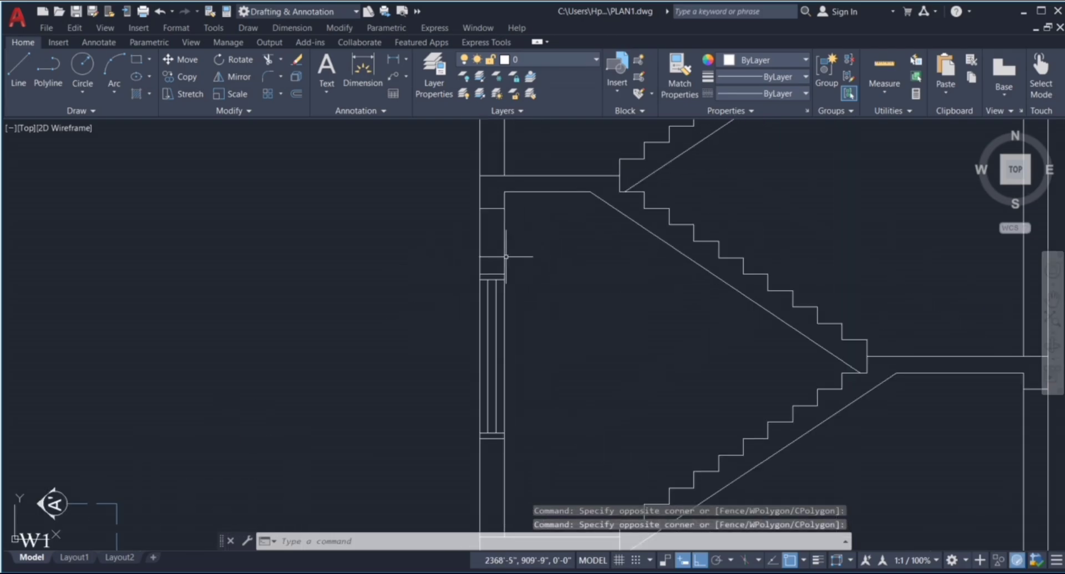
Step: Offset the window's head line 6" upward to form the lintel in the wall
key("Return")
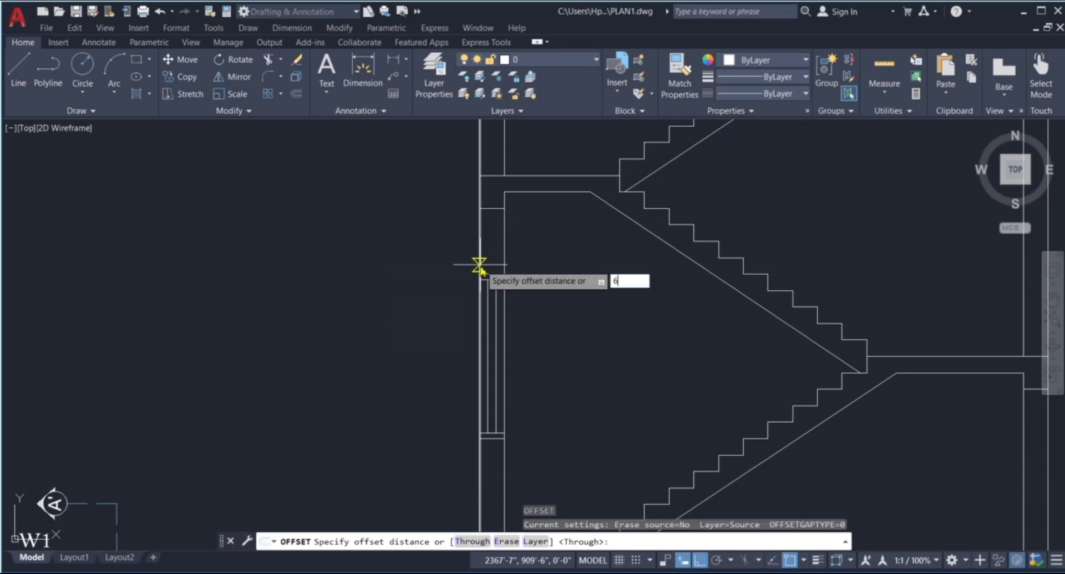
type("6\"")
key("Return")
scroll(496, 264, "up", 4)
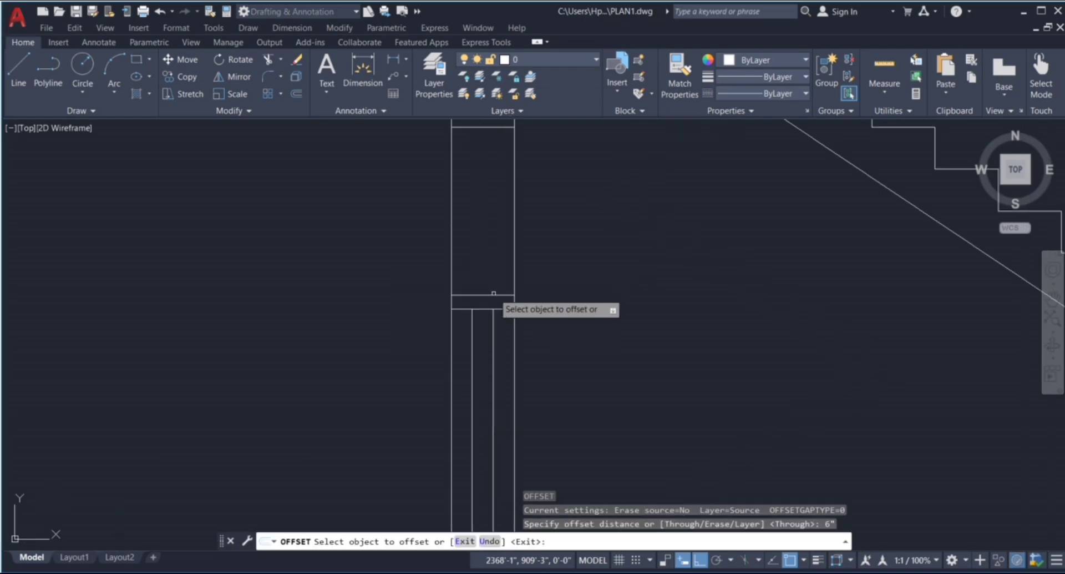
left_click(494, 295)
left_click(503, 221)
scroll(503, 250, "down", 2)
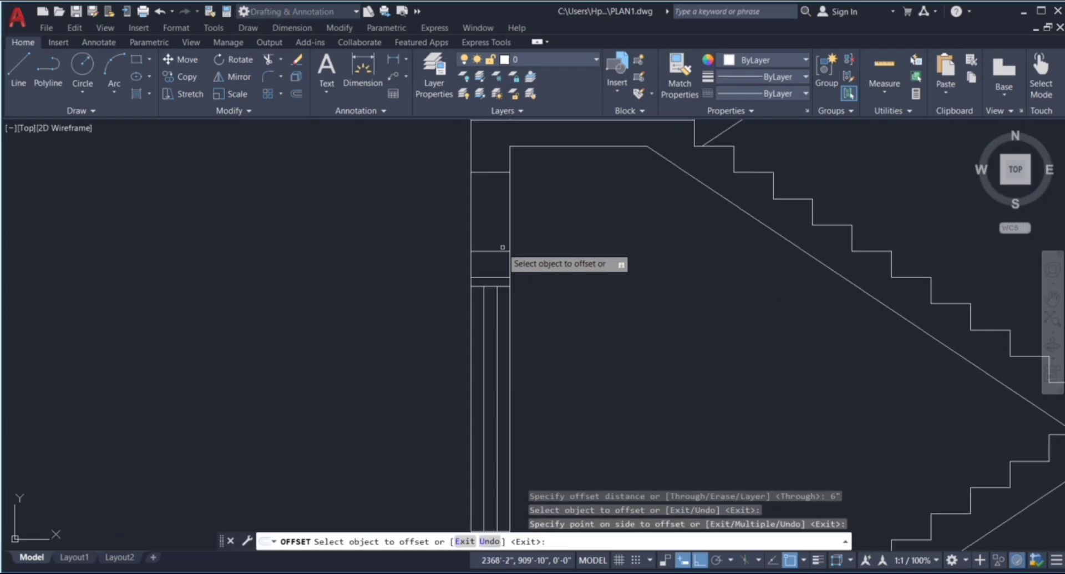
key("Escape")
key("Escape")
key("Escape")
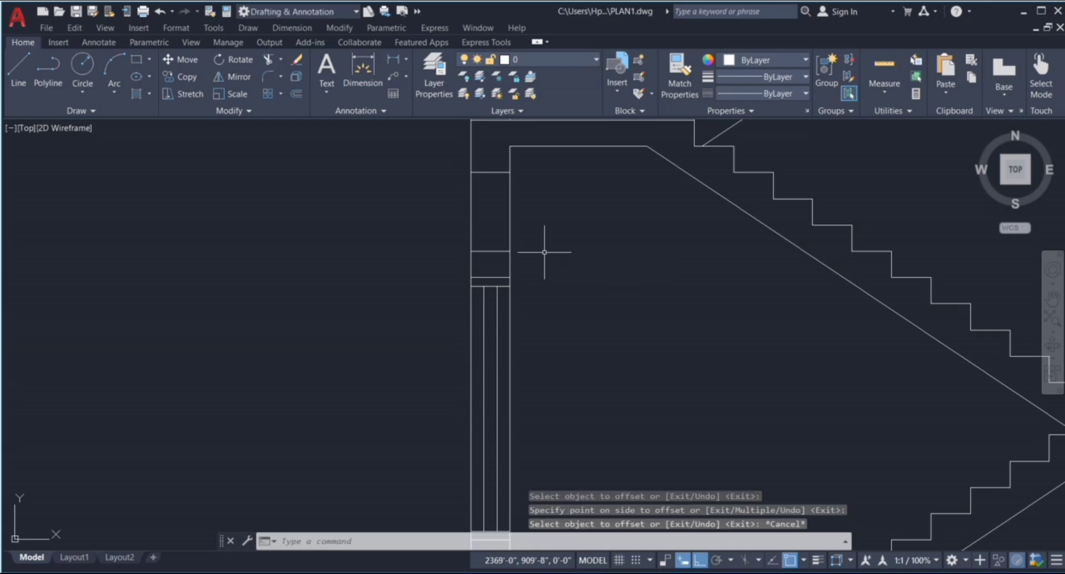
Step: Draw the sunshade outline from the outer wall face at window head level: 1'5" outward, 4" up, and back to the wall
type("l")
key("Return")
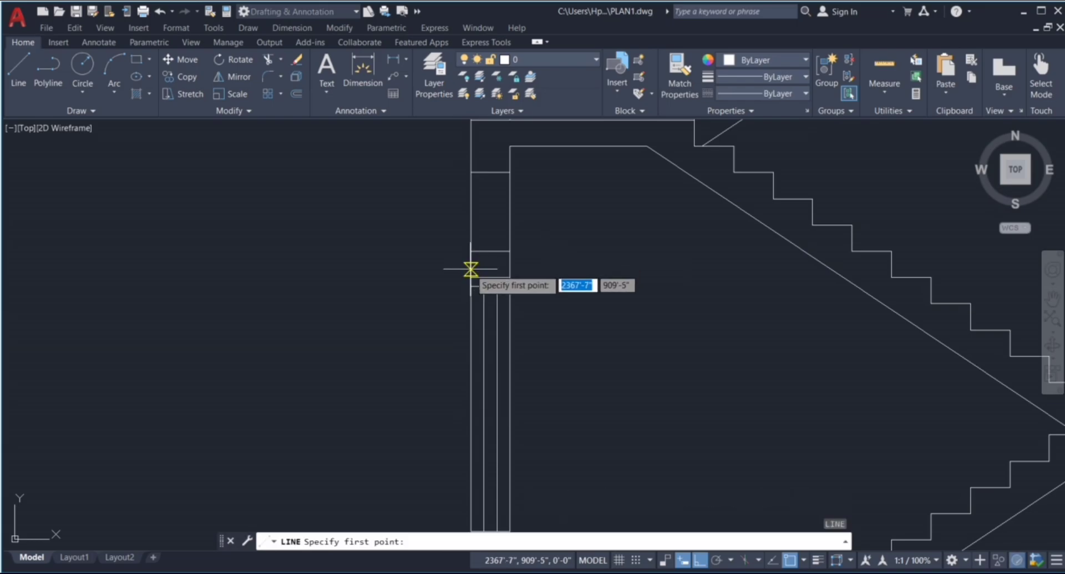
scroll(471, 277, "up", 2)
left_click(470, 283)
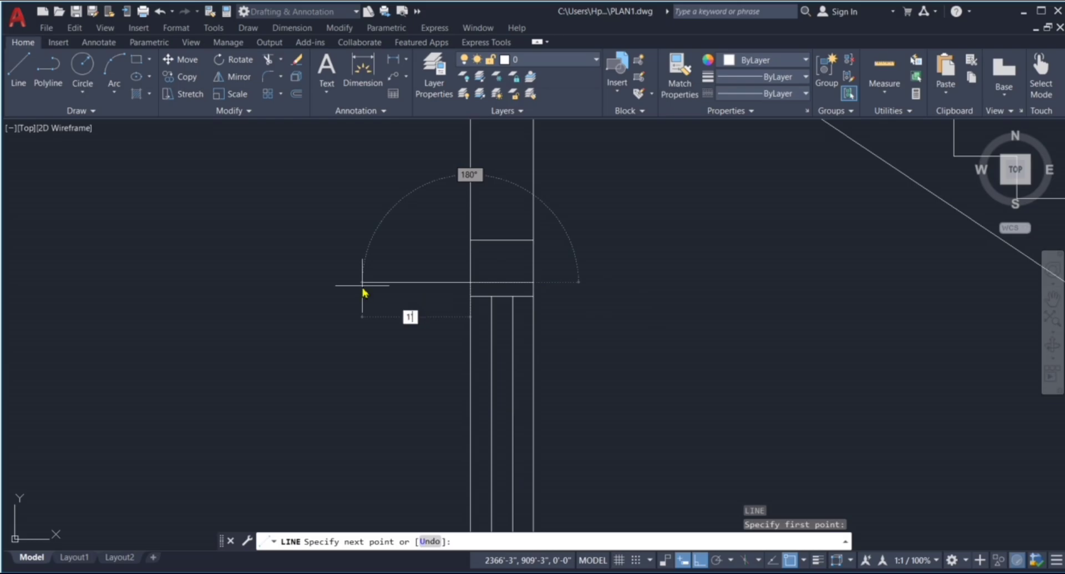
type("1'5")
key("Return")
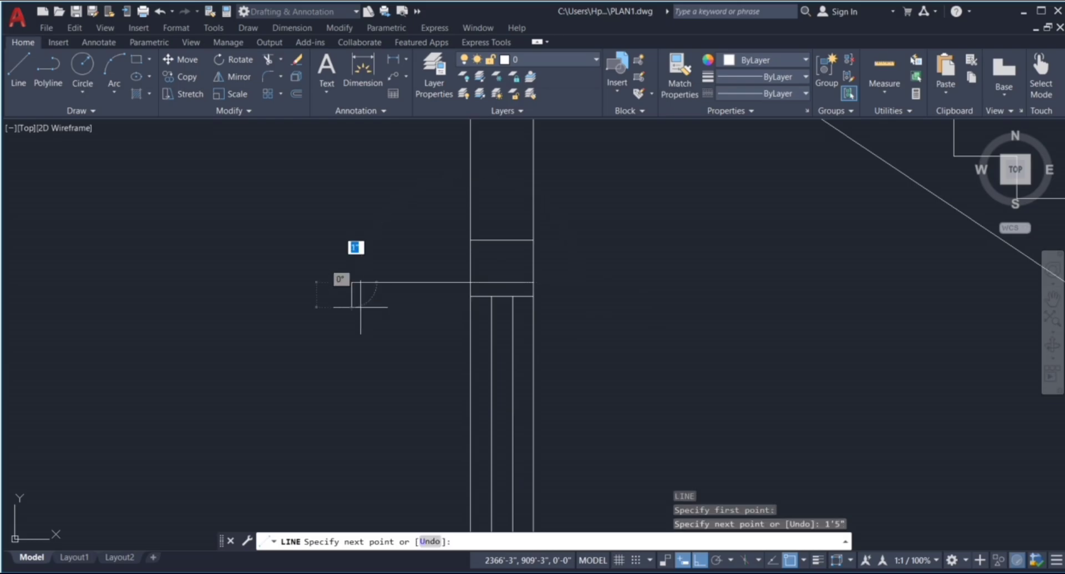
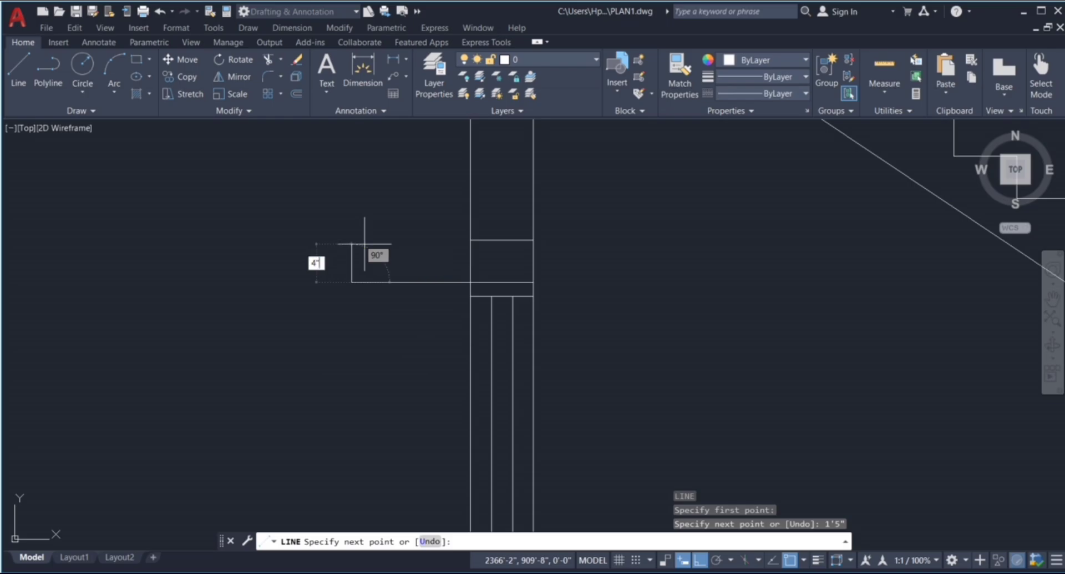
key("Return")
scroll(469, 241, "up", 4)
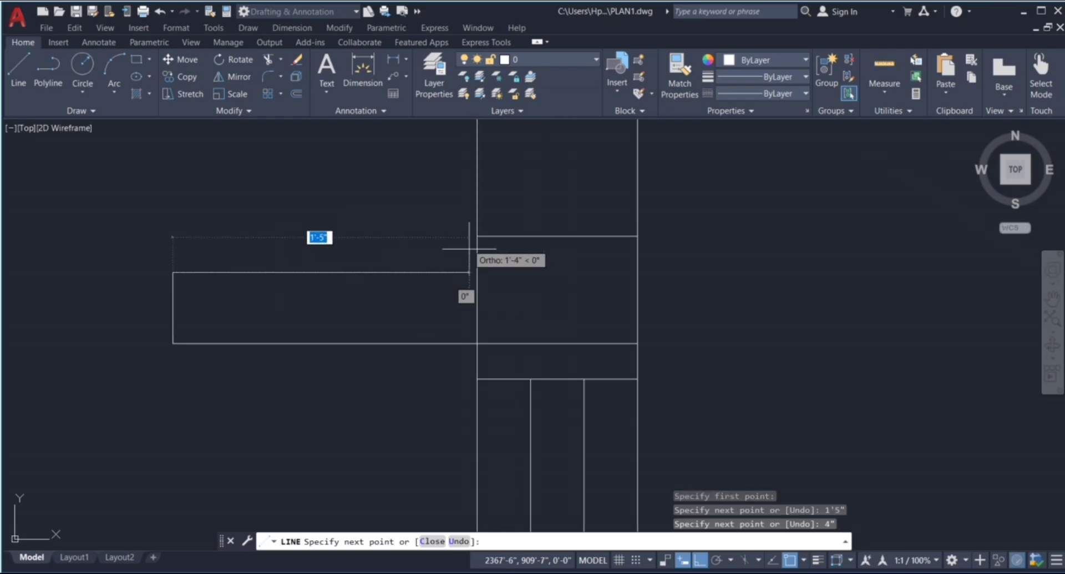
key("Escape")
key("Escape")
key("Escape")
key("Escape")
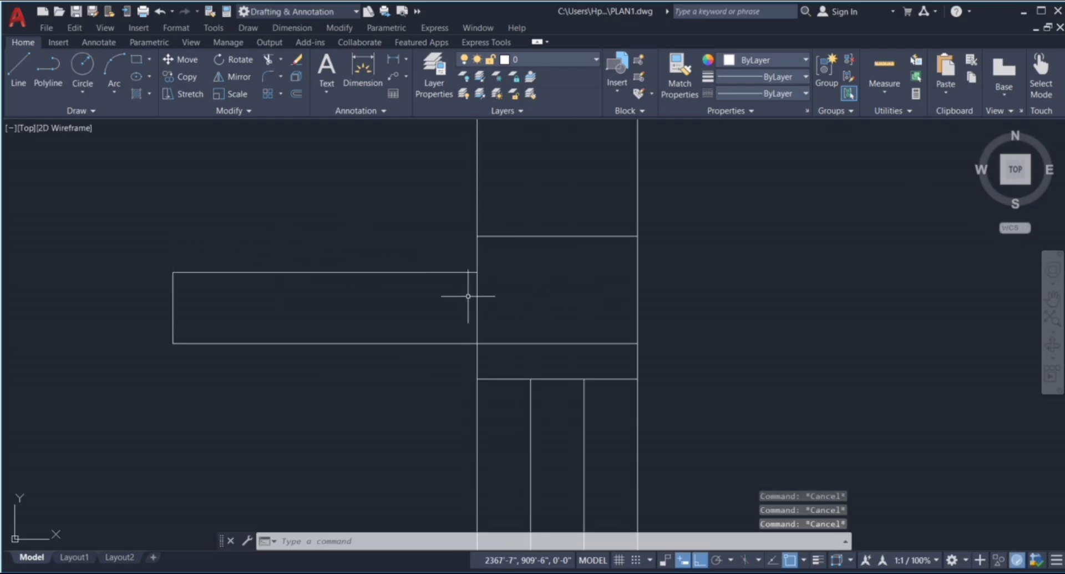
Step: Draw a sloped line from the midpoint of the sunshade's outer edge to its upper wall corner, and delete the horizontal top line
scroll(470, 294, "down", 2)
type("l")
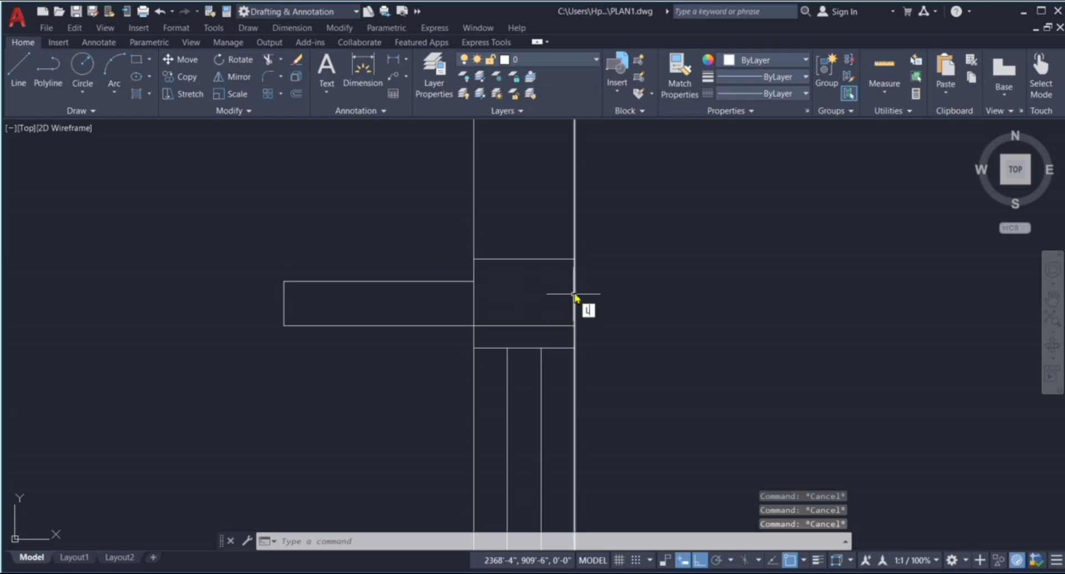
key("Return")
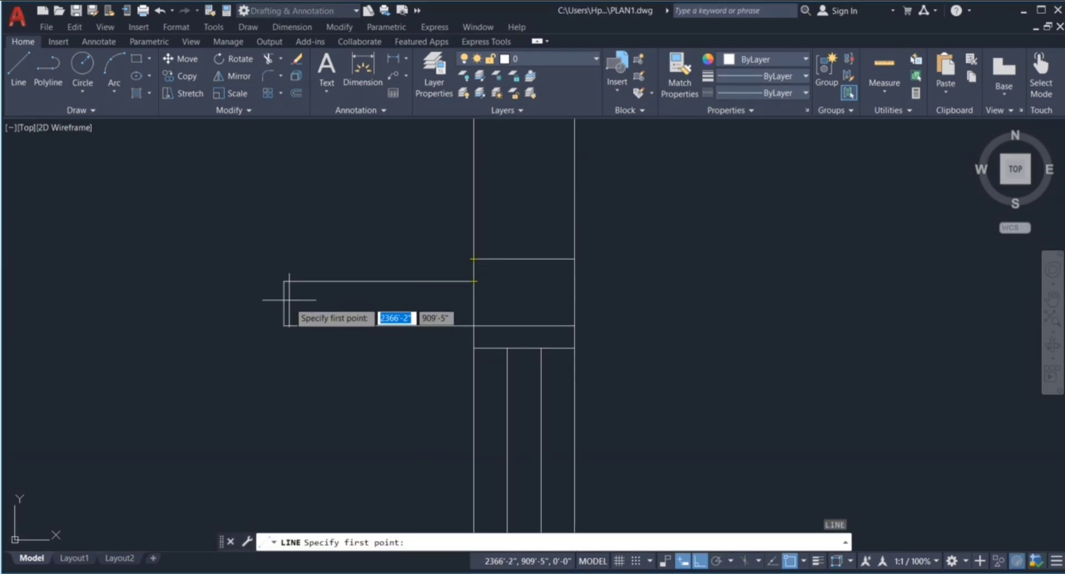
left_click(283, 303)
left_click(474, 281)
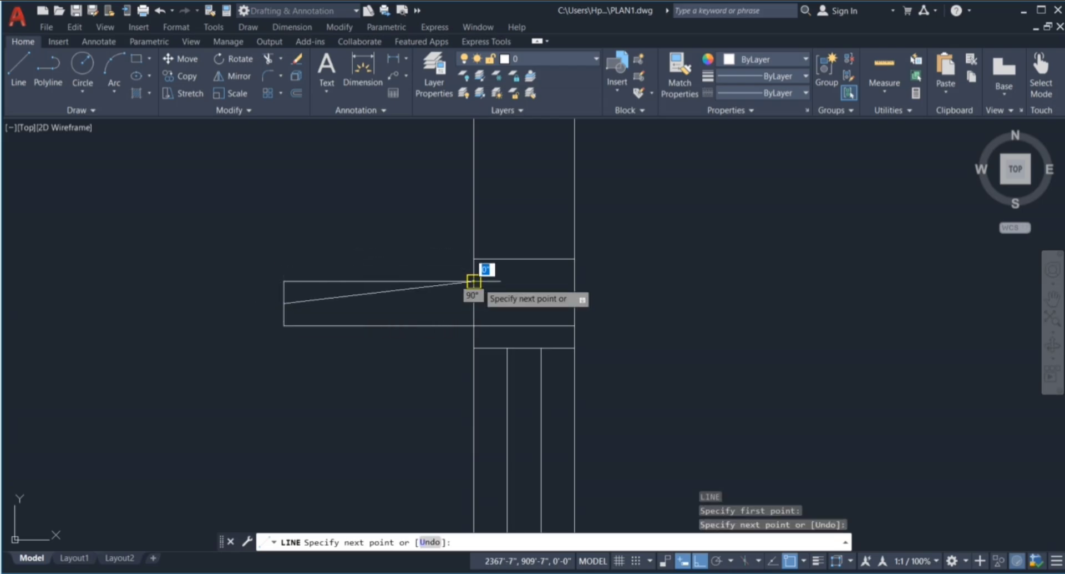
key("Escape")
left_click(388, 276)
left_click(355, 285)
key("Delete")
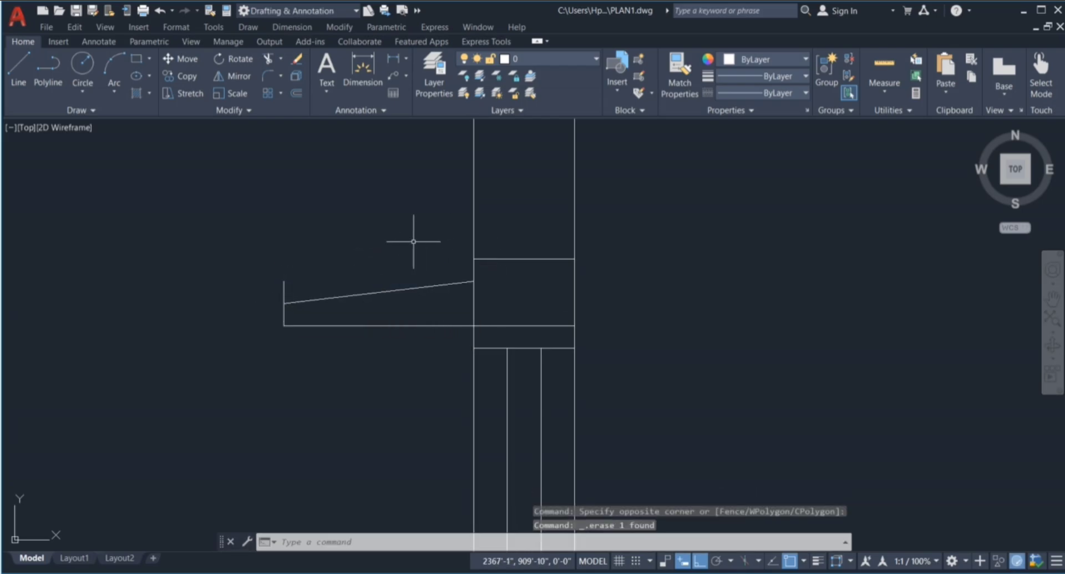
Step: Trim the sunshade's outer edge above the slope and the wall line where the sunshade meets the lintel
key("Return")
left_click(284, 290)
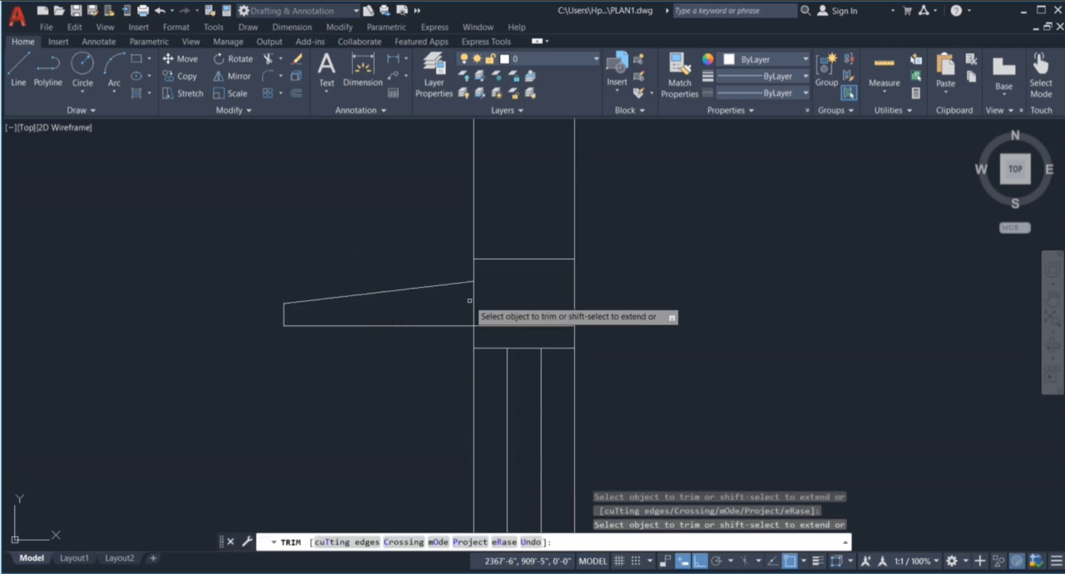
left_click(474, 300)
left_click(507, 300)
key("Return")
key("Escape")
key("Escape")
key("Escape")
scroll(480, 279, "down", 6)
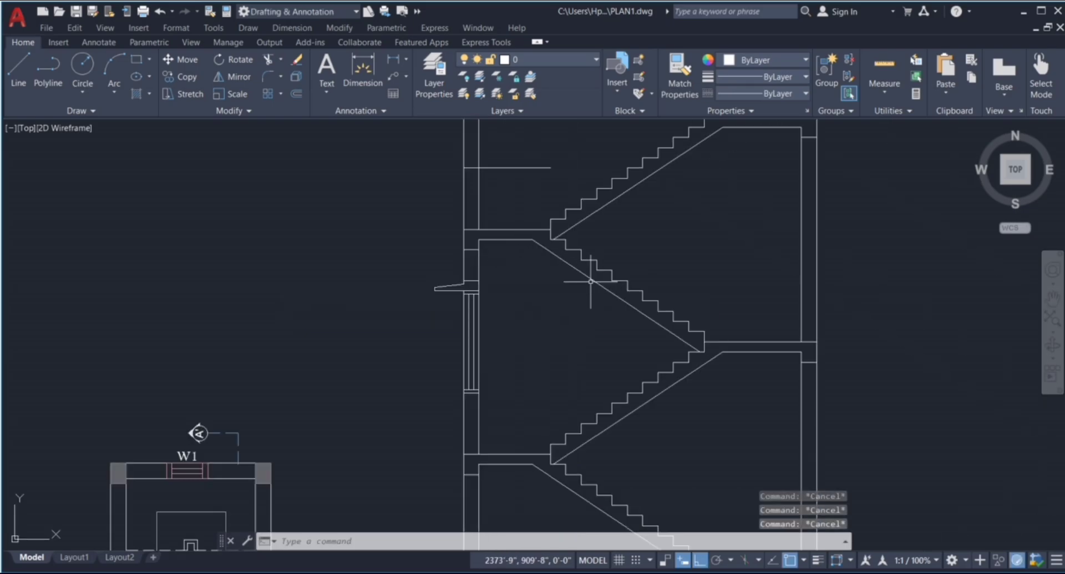
Step: Copy the complete window with its lintel and sunshade from the lower landing wall to the upper landing, using the landing floor corner as base point
scroll(590, 281, "up", 2)
left_click(561, 183)
left_click(747, 413)
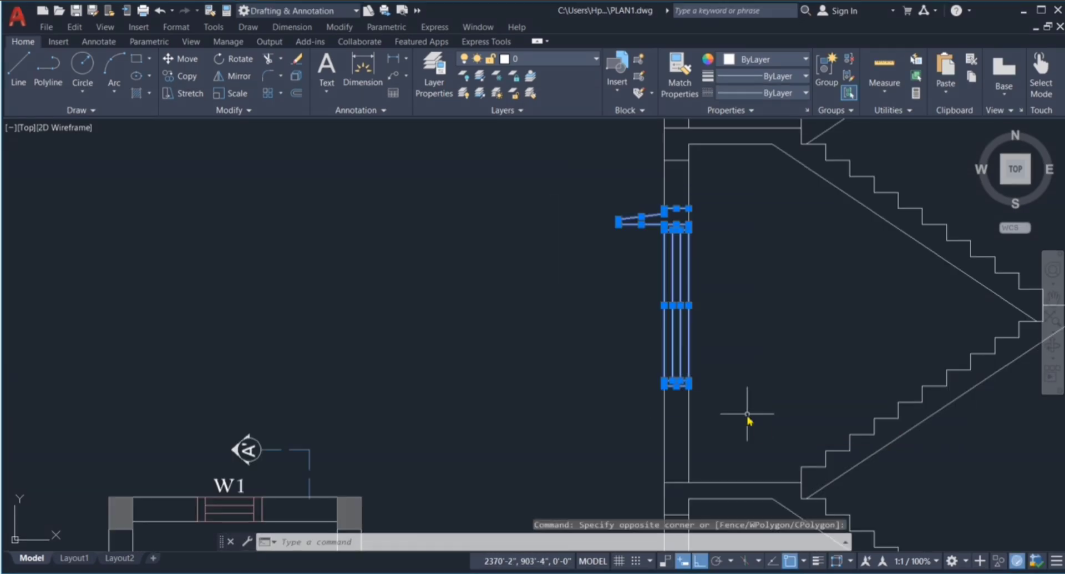
type("CO")
key("Return")
scroll(708, 369, "down", 2)
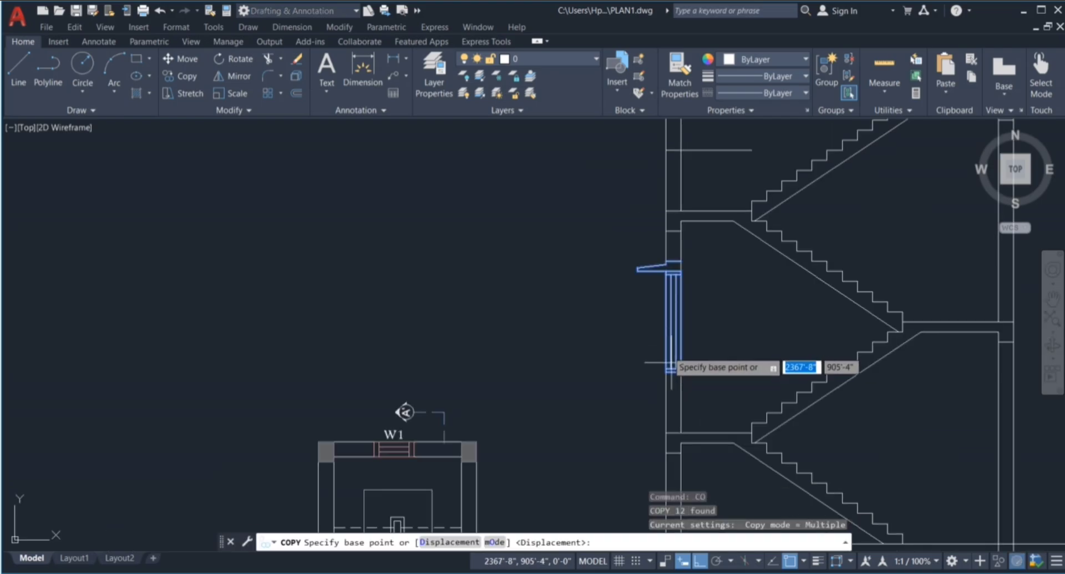
scroll(660, 350, "up", 2)
left_click(644, 419)
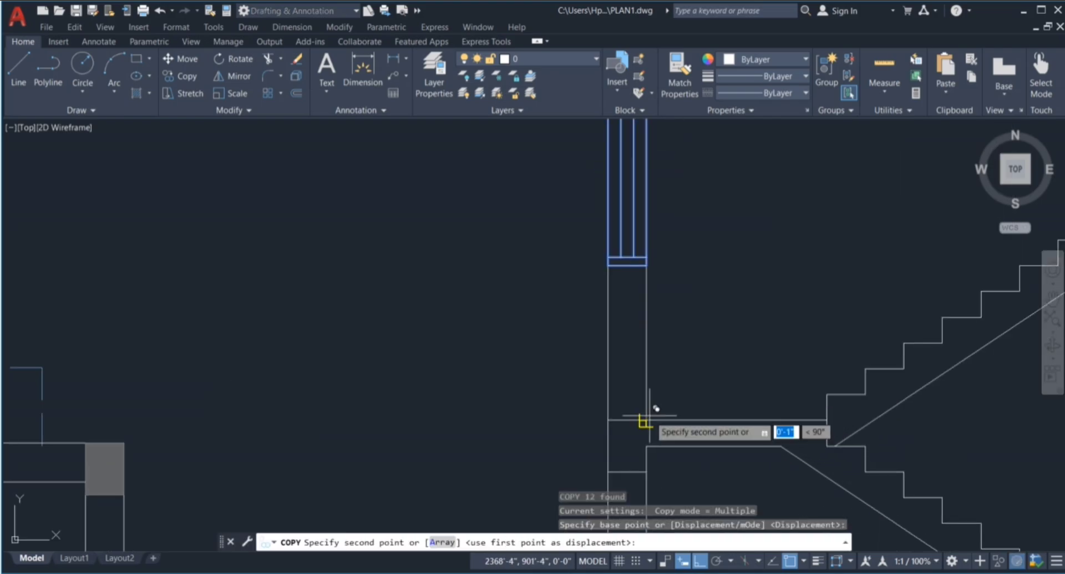
scroll(643, 466, "down", 3)
scroll(645, 422, "down", 2)
scroll(647, 361, "up", 4)
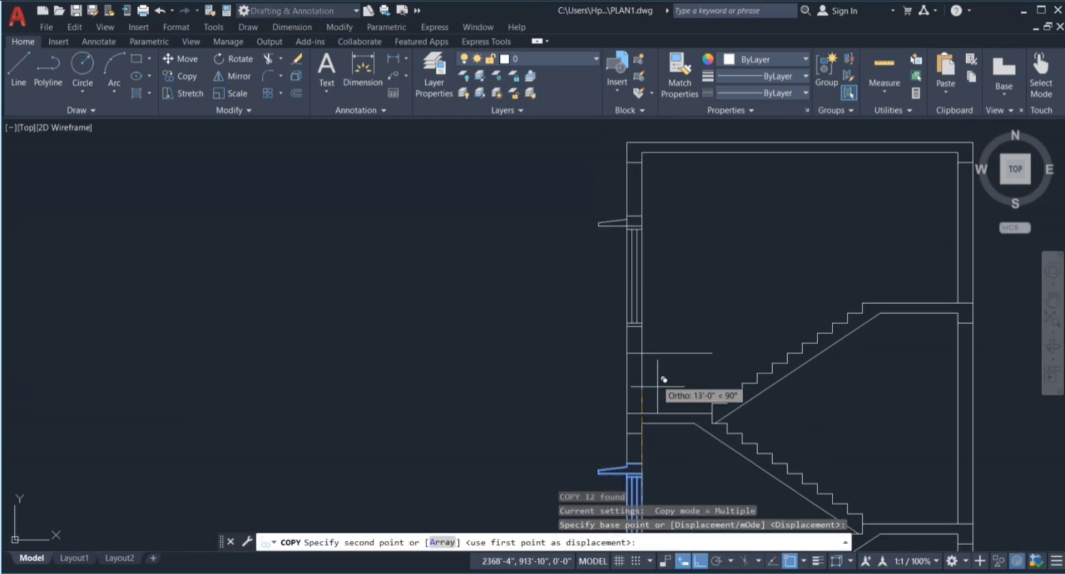
left_click(645, 411)
key("Escape")
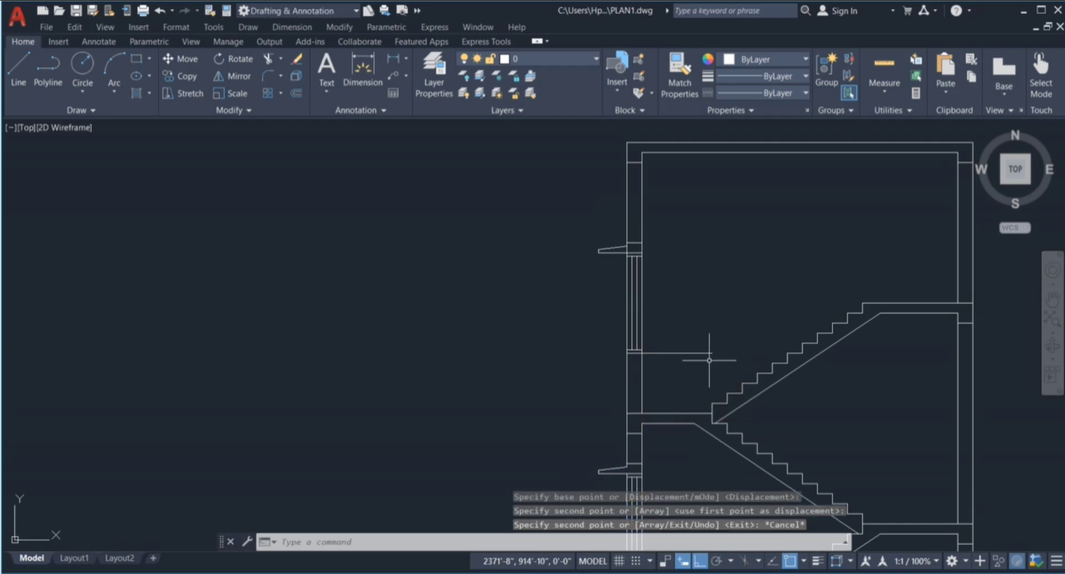
Step: Delete the leftover horizontal line above the upper landing at the sill of the copied window
left_click(689, 352)
key("Delete")
scroll(666, 327, "down", 2)
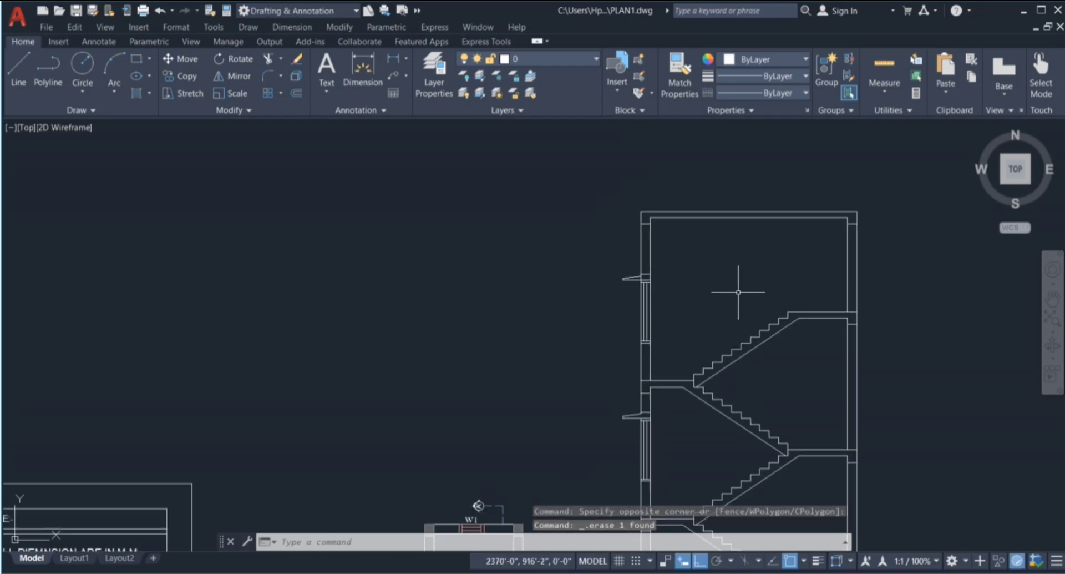
scroll(706, 342, "up", 2)
scroll(616, 210, "down", 2)
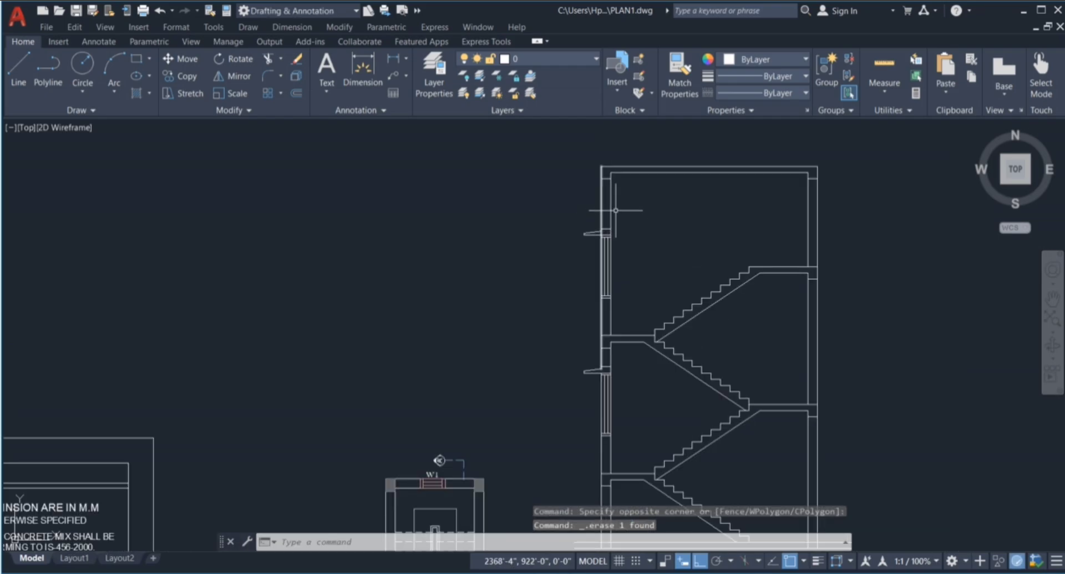
scroll(614, 161, "up", 4)
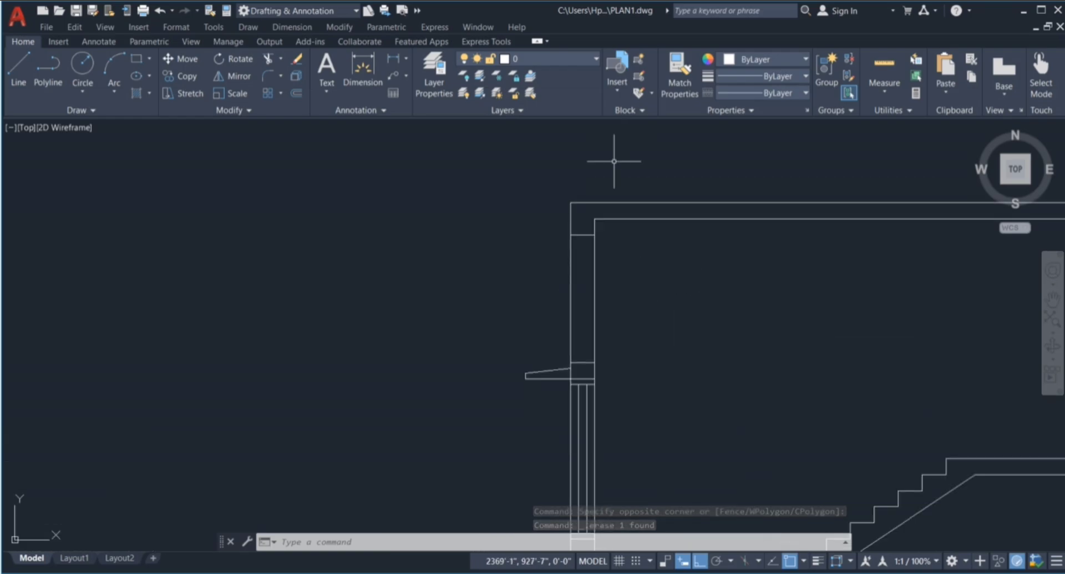
left_click(502, 197)
left_click(540, 249)
scroll(414, 239, "down", 4)
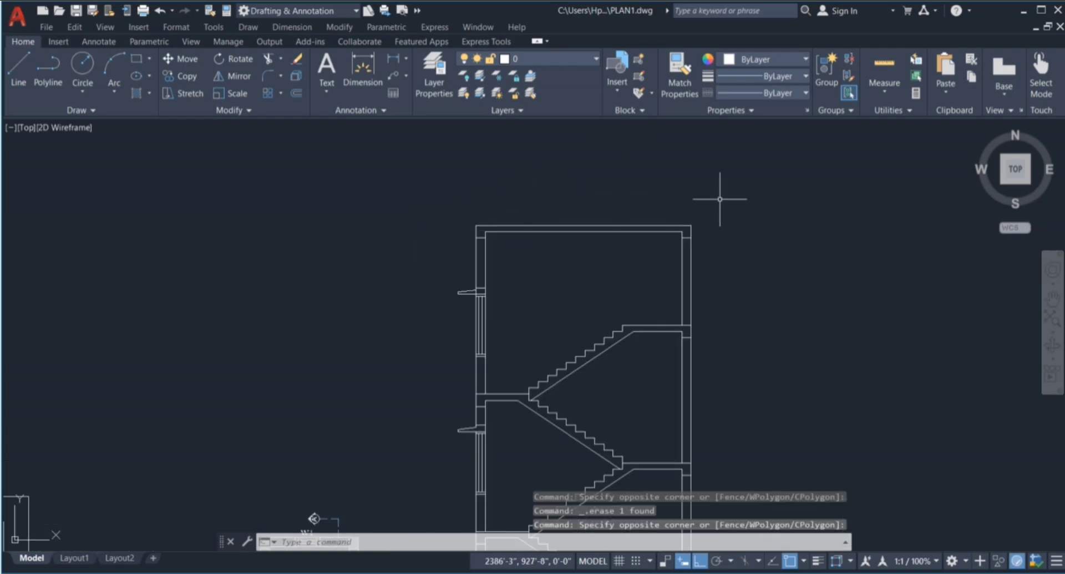
left_click(701, 222)
left_click(720, 233)
Step: Draw the roof slab projection from the slab's upper left corner: 1'5" outward, 6" down, and back to the outer wall face
scroll(650, 221, "up", 4)
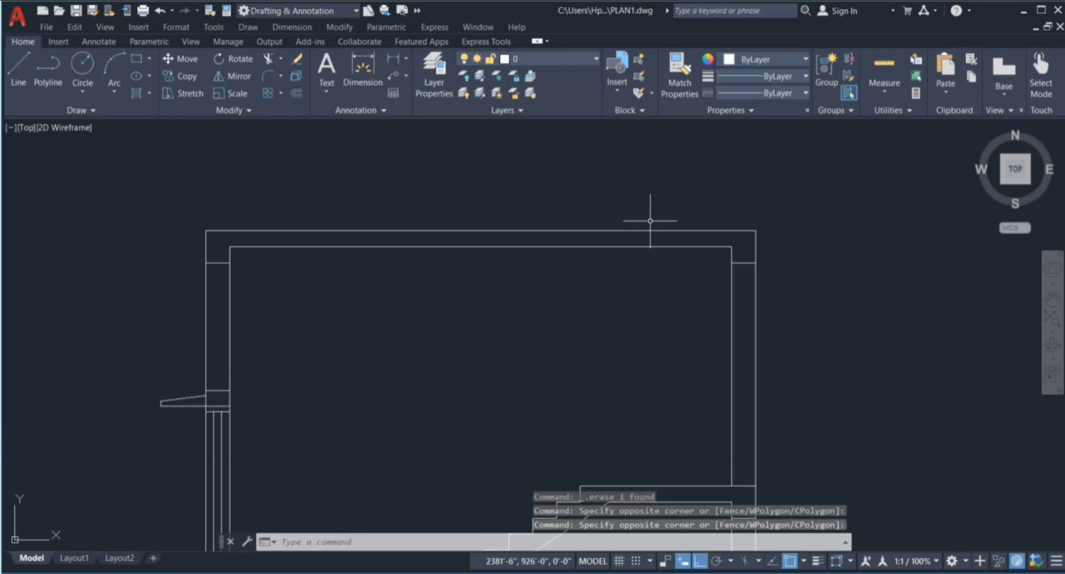
type("l")
key("Return")
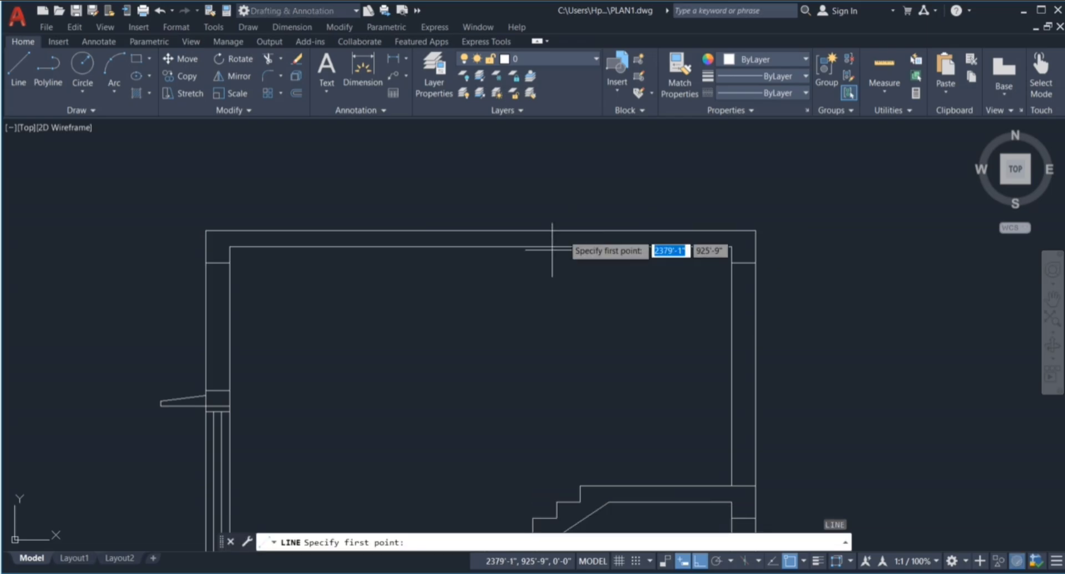
left_click(206, 231)
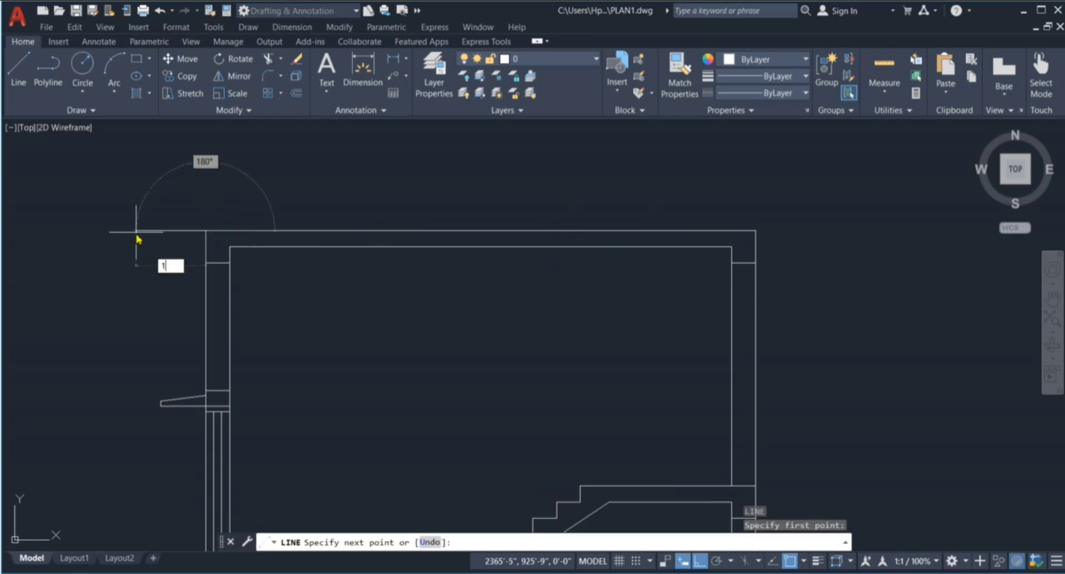
type("1'5")
key("Return")
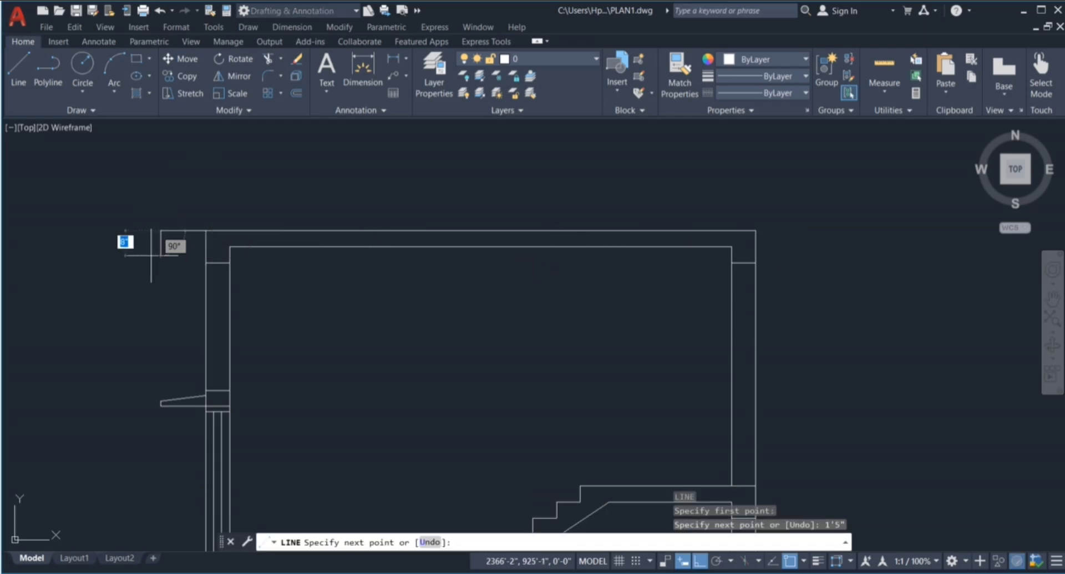
scroll(180, 240, "up", 2)
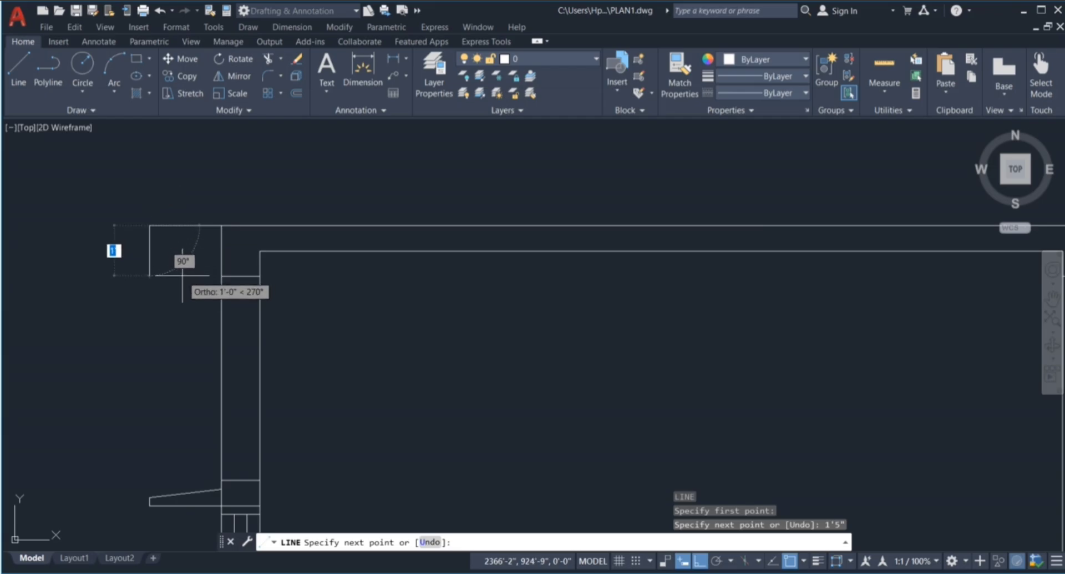
type("6\"")
key("Return")
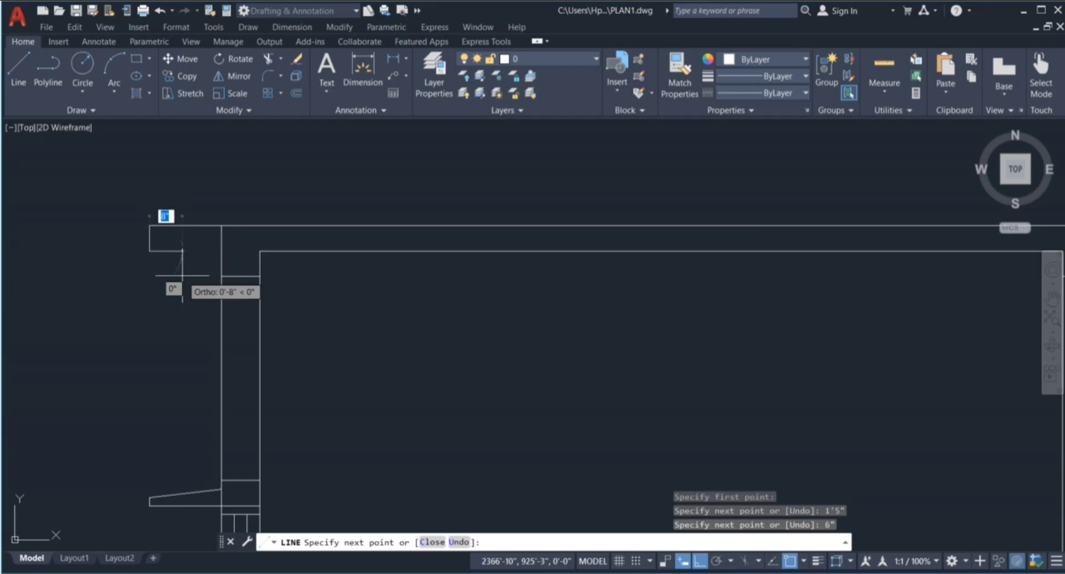
key("Escape")
key("Escape")
key("Escape")
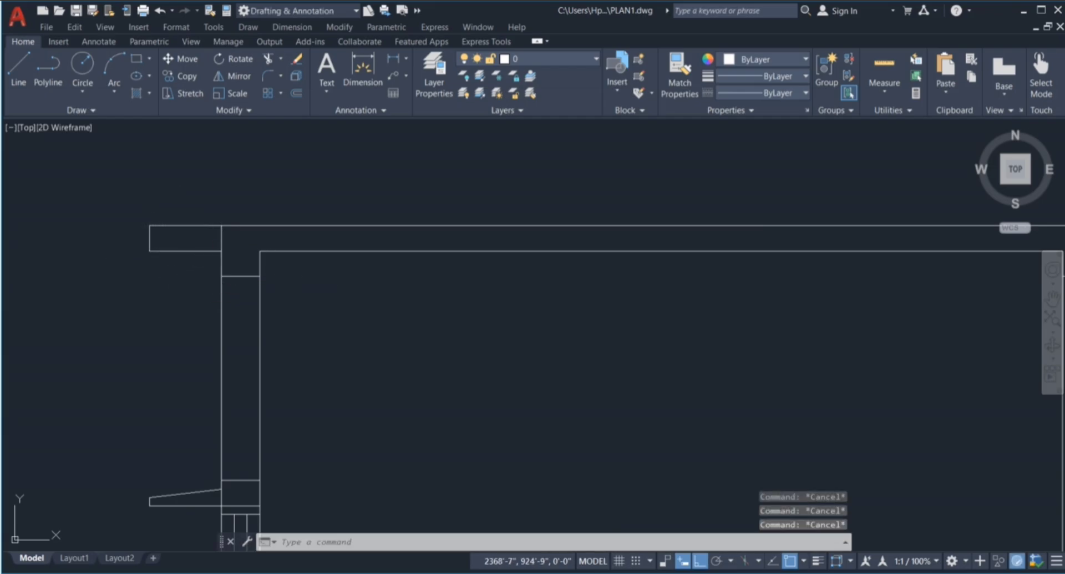
Step: Trim the wall line between the left projection and the roof slab so they join
key("Return")
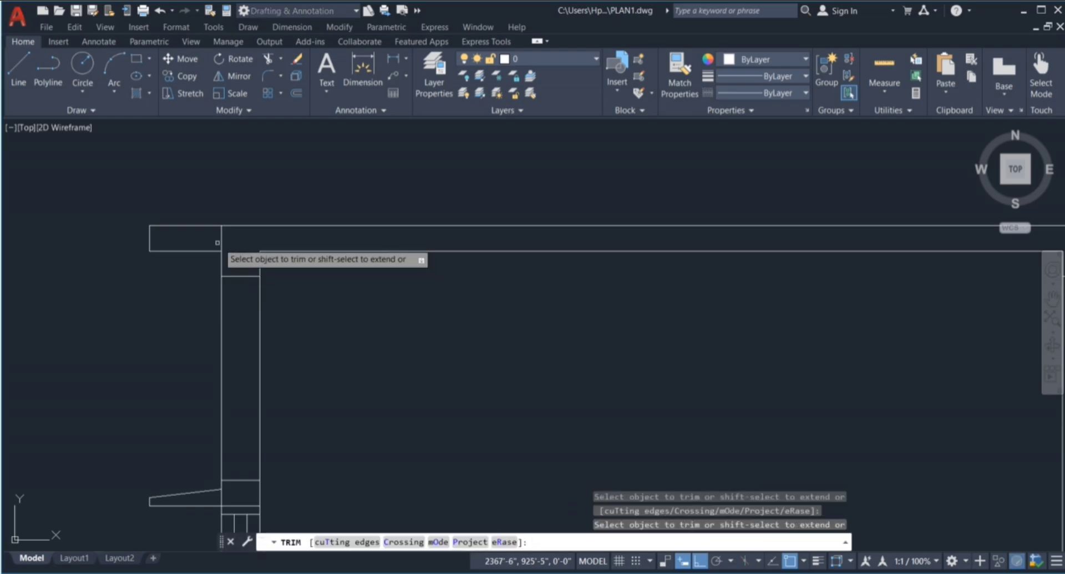
left_click(244, 238)
key("Return")
key("Escape")
Step: Mirror the three lines of the left roof projection to the right side about the roof slab's vertical centre line, keeping the originals
left_click(200, 280)
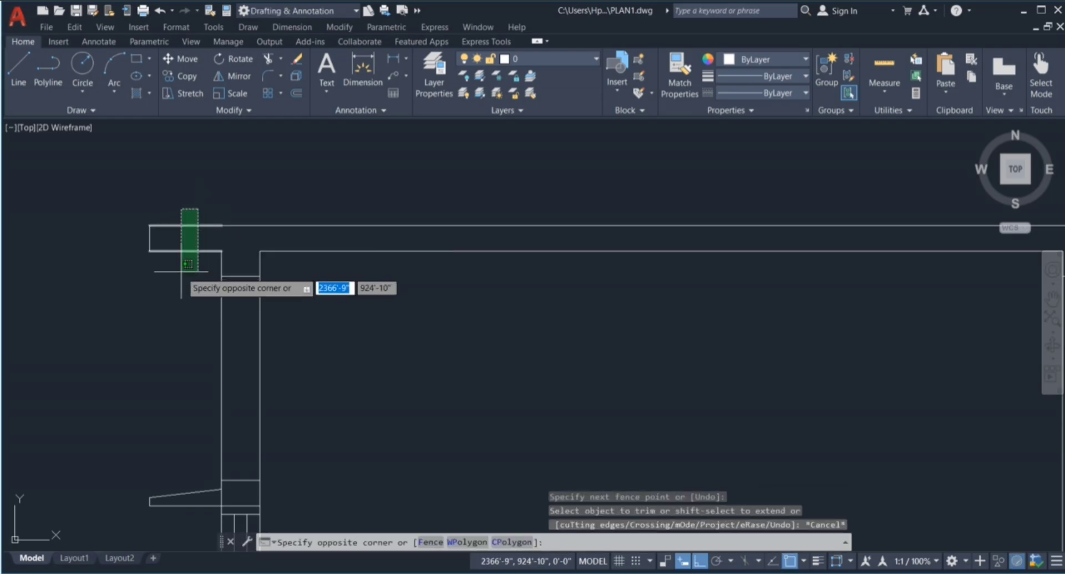
left_click(154, 224)
left_click(136, 207)
left_click(172, 281)
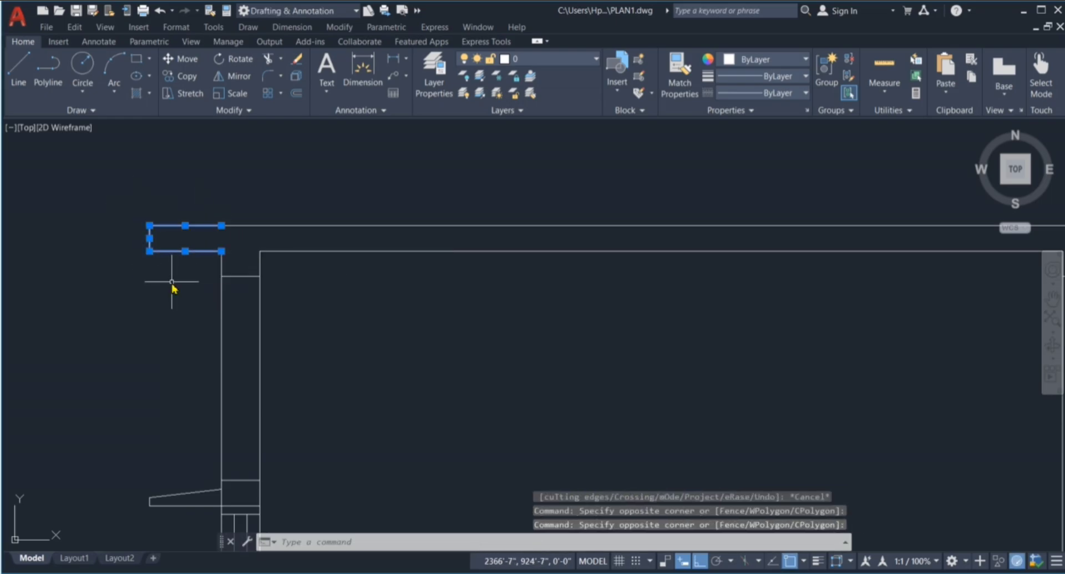
key("Return")
scroll(170, 283, "down", 1)
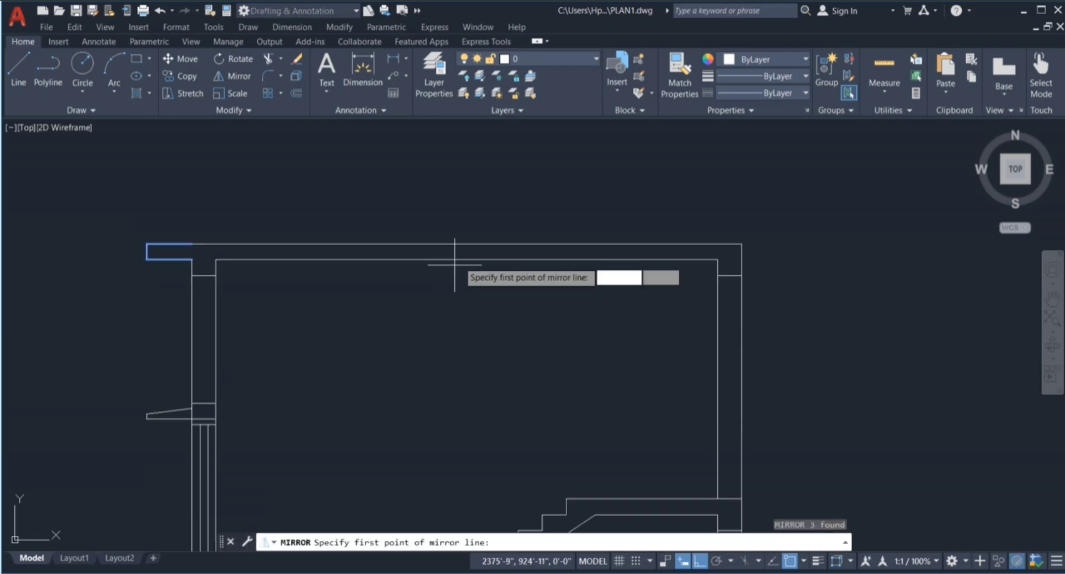
left_click(466, 242)
left_click(495, 364)
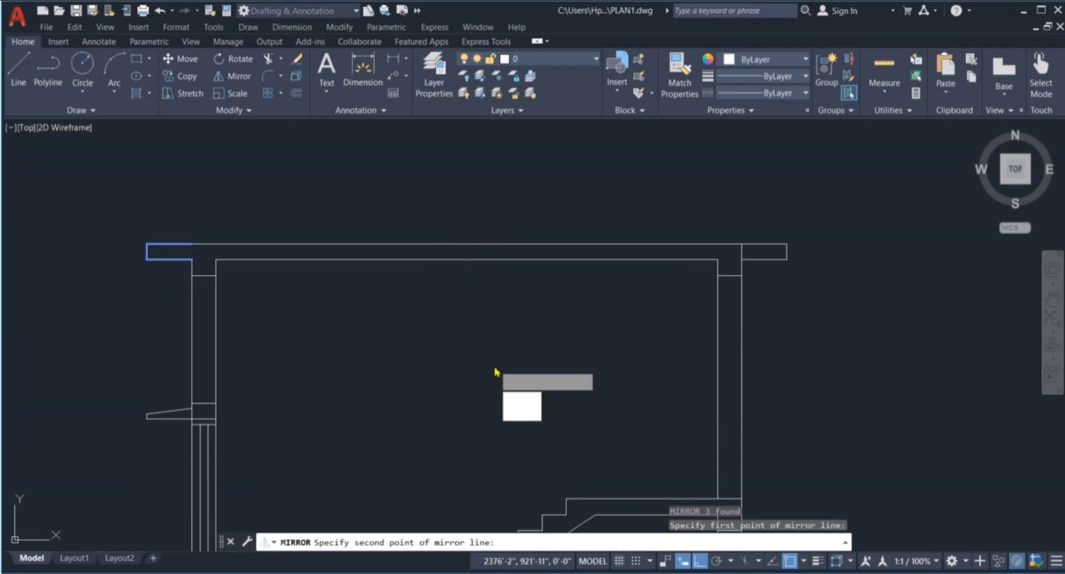
left_click(540, 417)
Step: Trim the wall line between the roof slab and the mirrored right projection
scroll(791, 245, "up", 2)
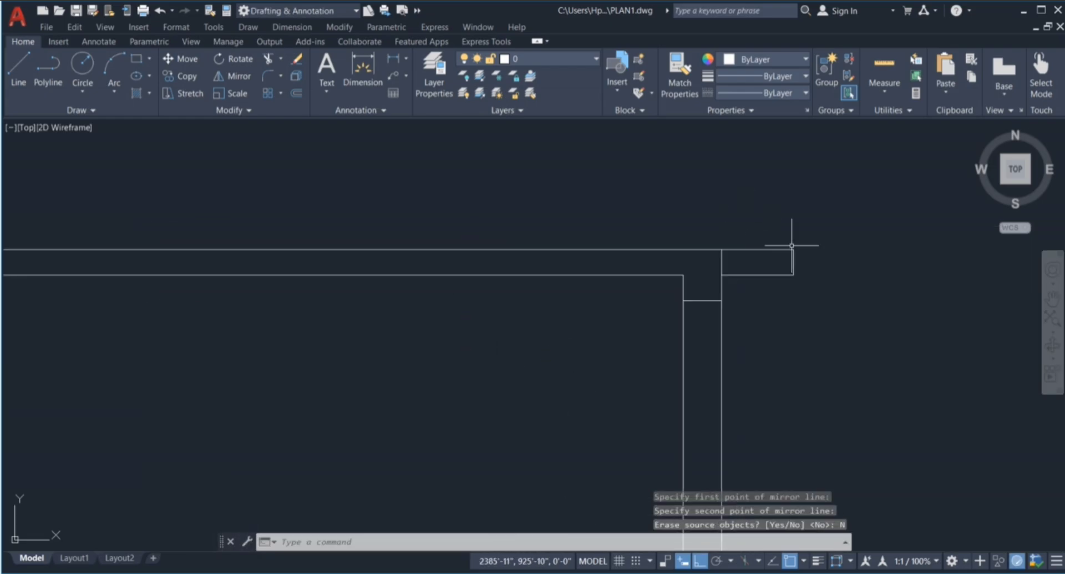
key("Return")
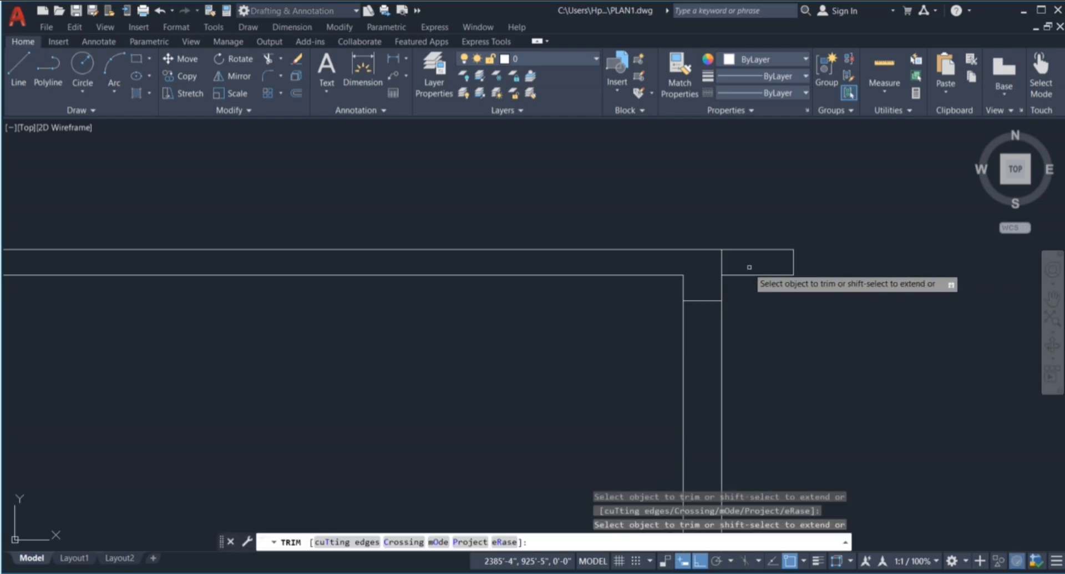
left_click_drag(734, 263, 712, 263)
key("Escape")
scroll(716, 250, "down", 5)
key("Escape")
key("Escape")
key("Escape")
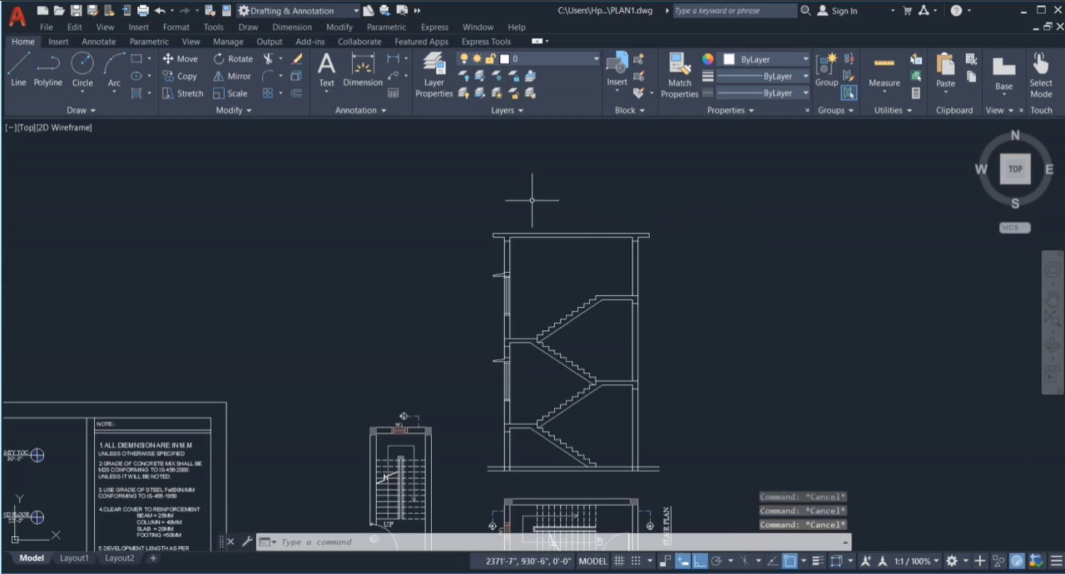
scroll(532, 200, "up", 1)
left_click(492, 183)
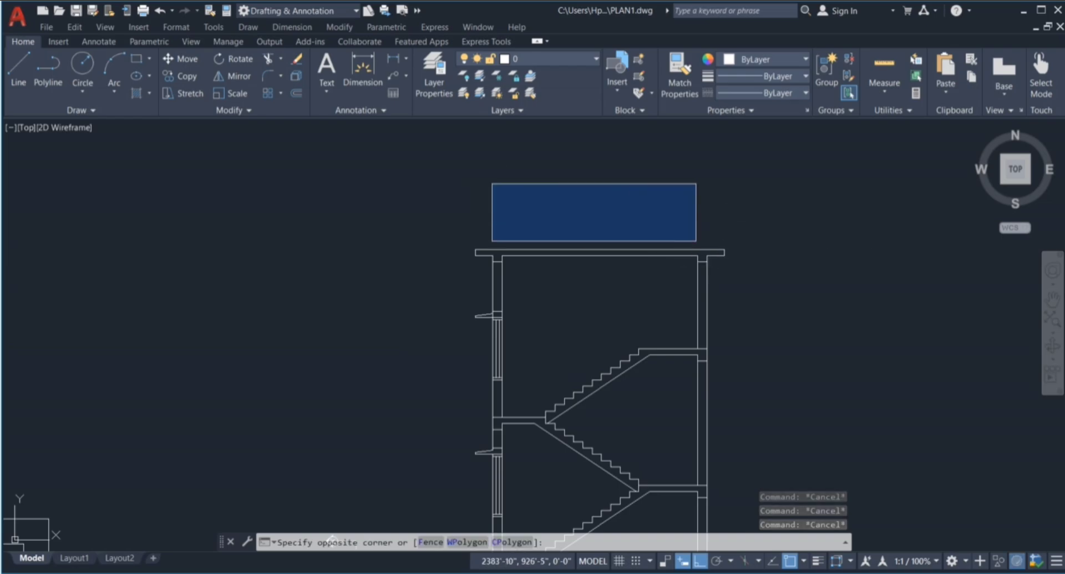
left_click(696, 241)
left_click(503, 232)
left_click(500, 185)
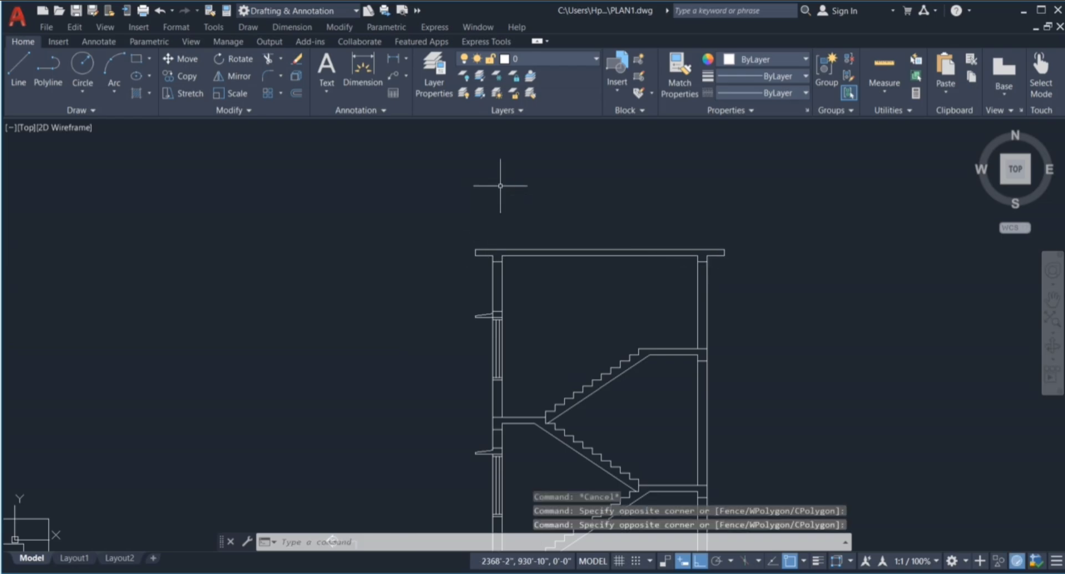
Step: Offset the roof slab's top line 3' upward to form the top of the parapet
type("o")
key("Return")
type("3")
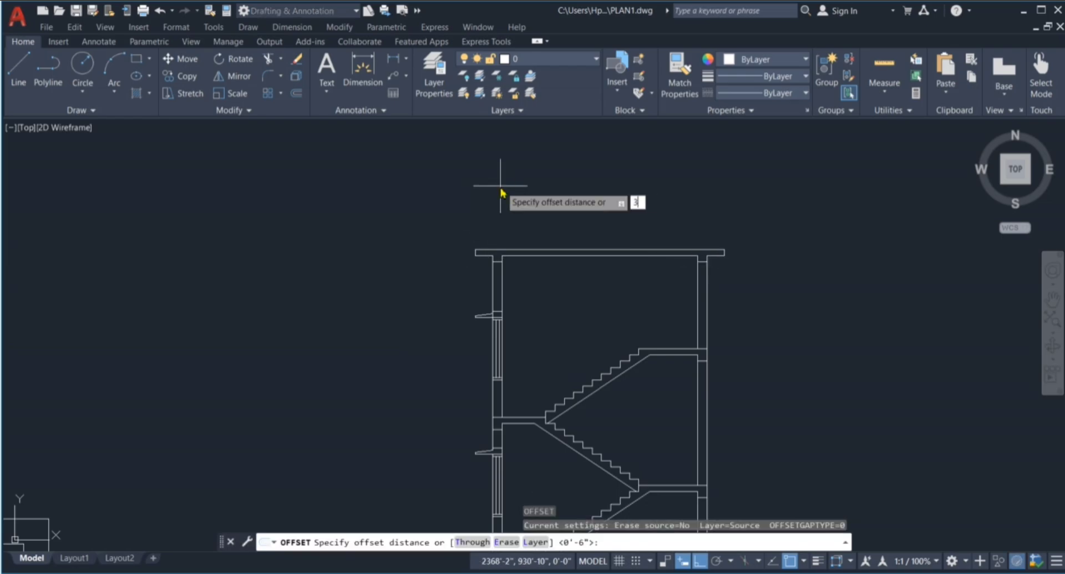
type("'")
key("Return")
scroll(501, 185, "up", 4)
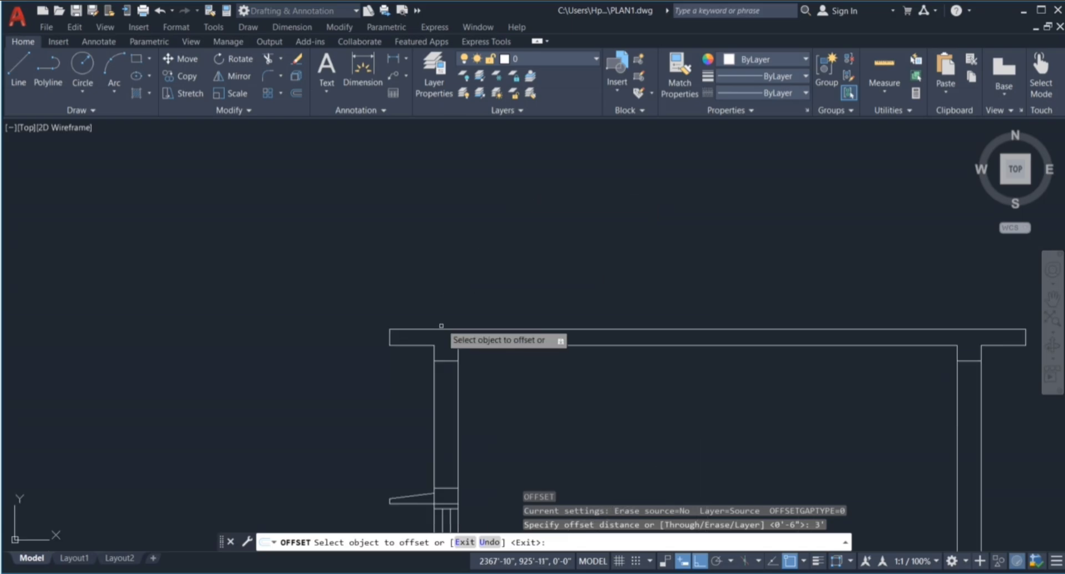
left_click(441, 329)
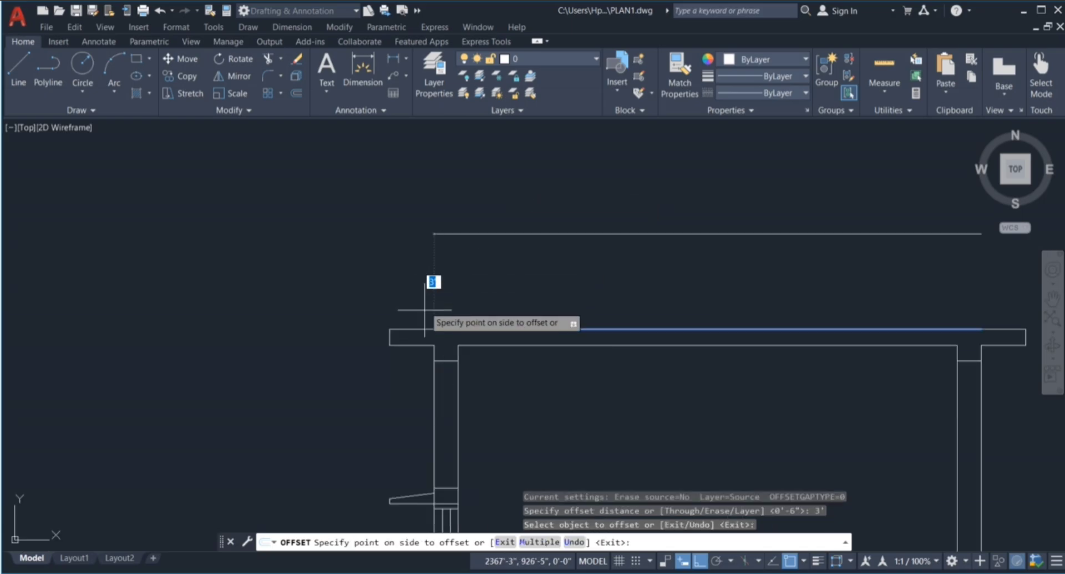
left_click(433, 268)
scroll(456, 265, "down", 2)
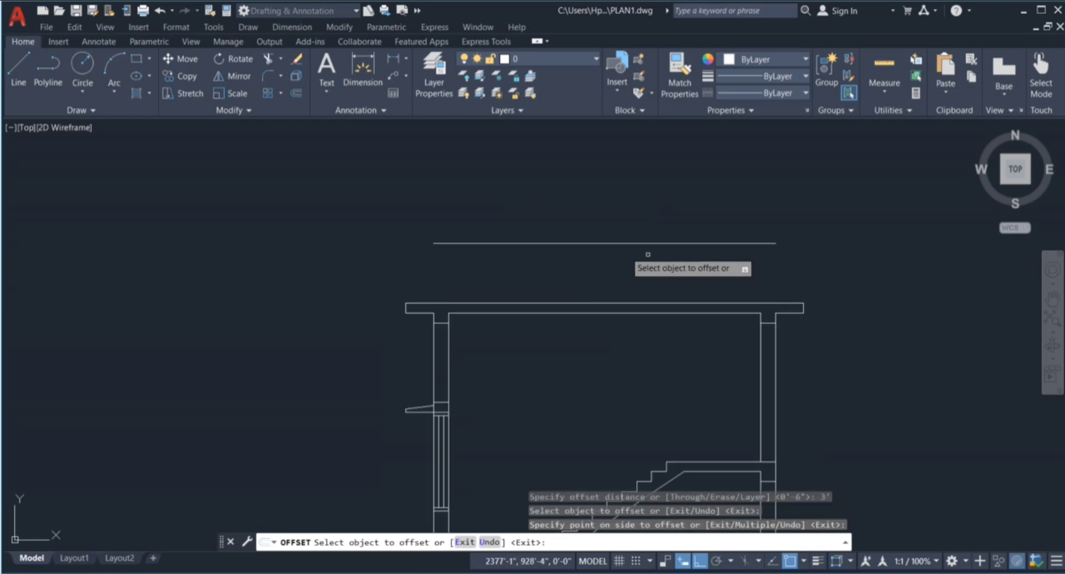
key("Escape")
key("Escape")
key("Escape")
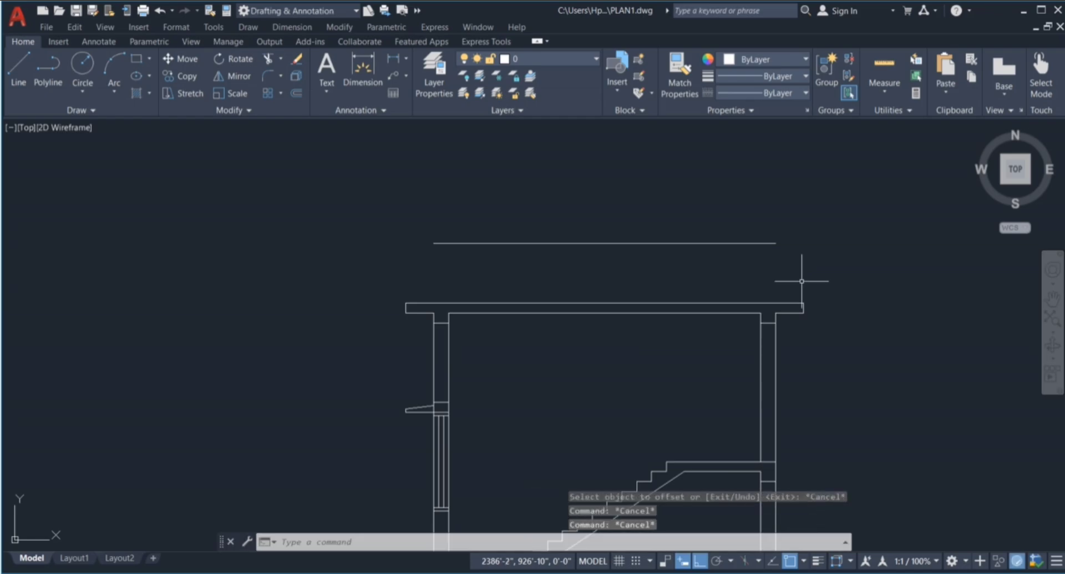
Step: Draw the parapet's left vertical edge from the roof slab top at the outer wall face up to the offset line's end
key("Return")
scroll(469, 283, "up", 2)
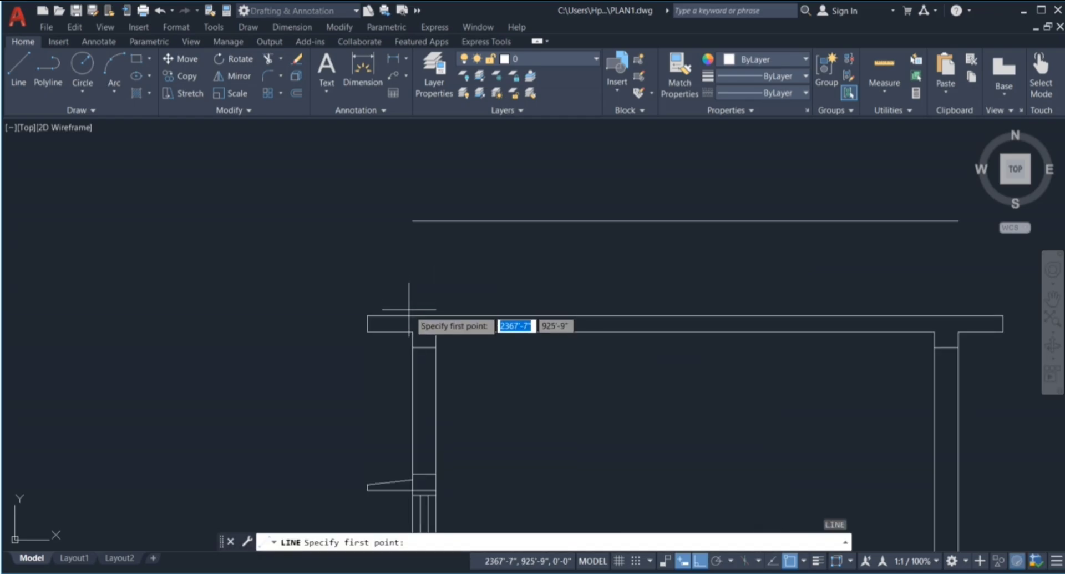
left_click(412, 316)
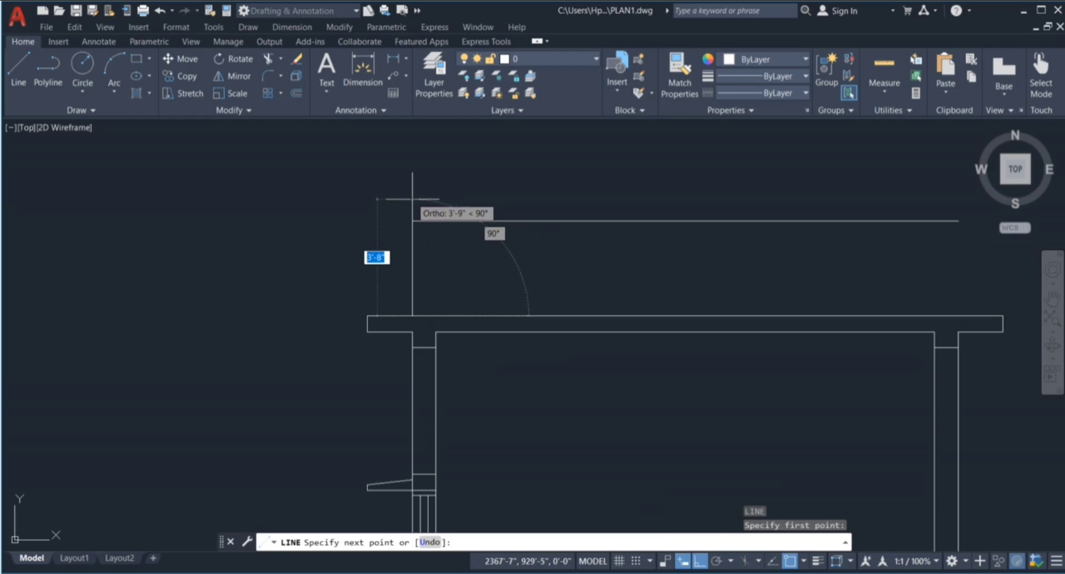
type("3")
key("Return")
key("Escape")
scroll(405, 211, "down", 2)
key("Escape")
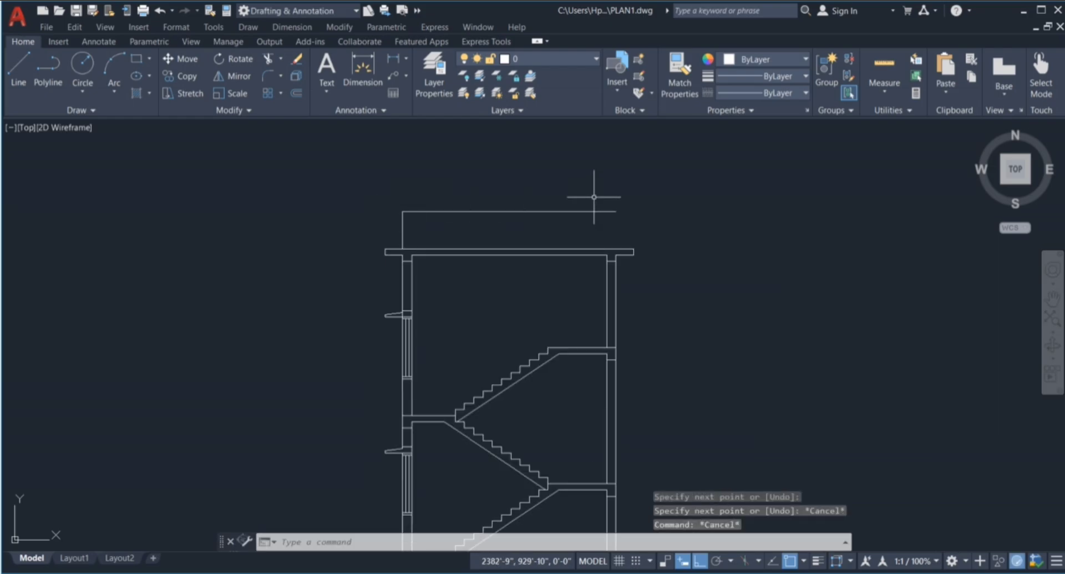
Step: Draw the parapet's right vertical edge from the end of the top line down 3' to the roof slab
scroll(666, 228, "up", 2)
key("Return")
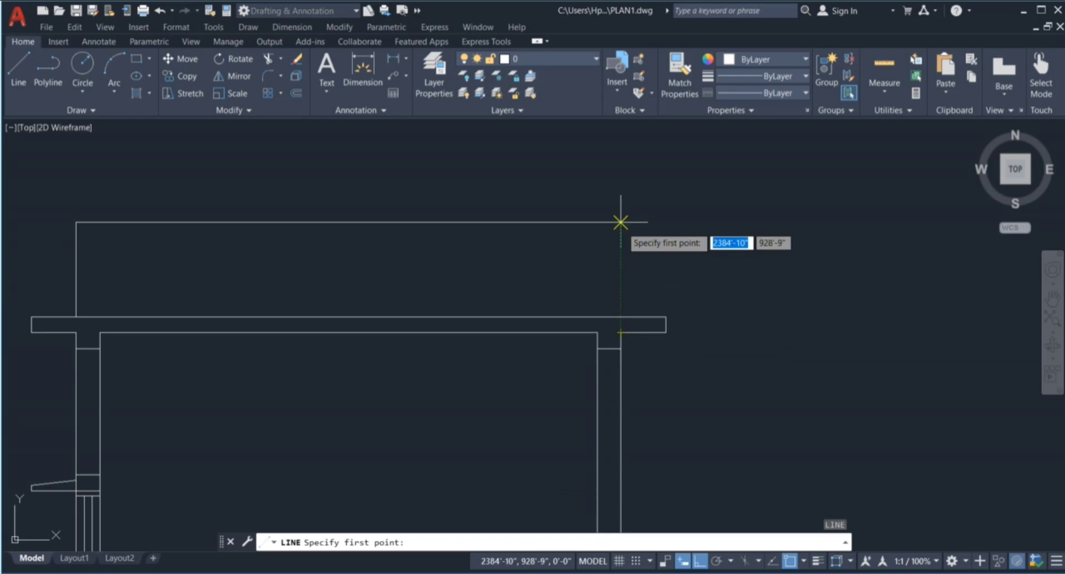
left_click(620, 222)
type("3")
key("Return")
key("Escape")
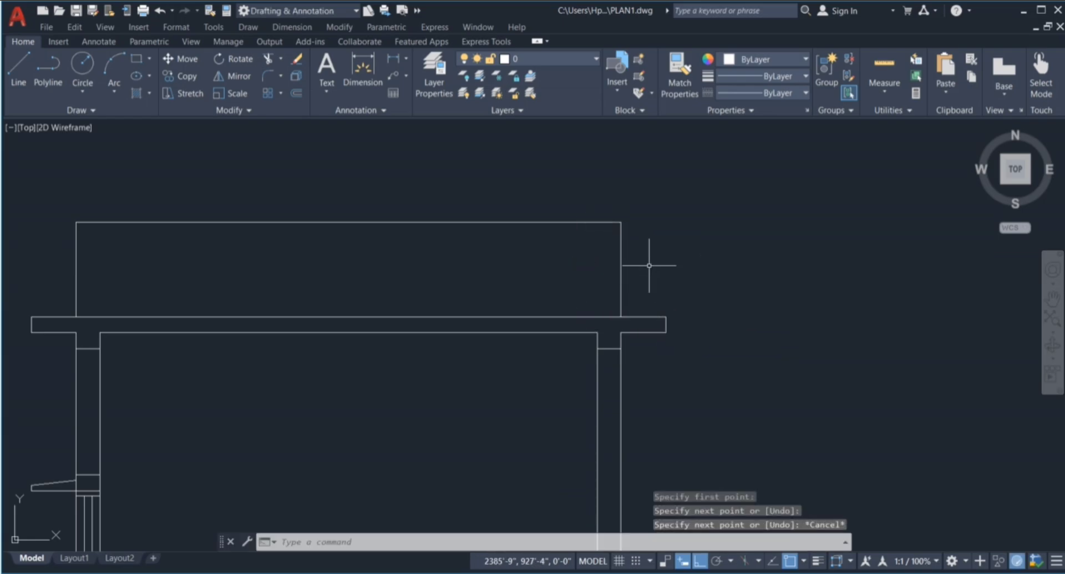
key("Escape")
key("Escape")
key("Escape")
Step: Offset the parapet's right vertical edge 9" inward to give that side its wall thickness
type("o")
key("Return")
type("9")
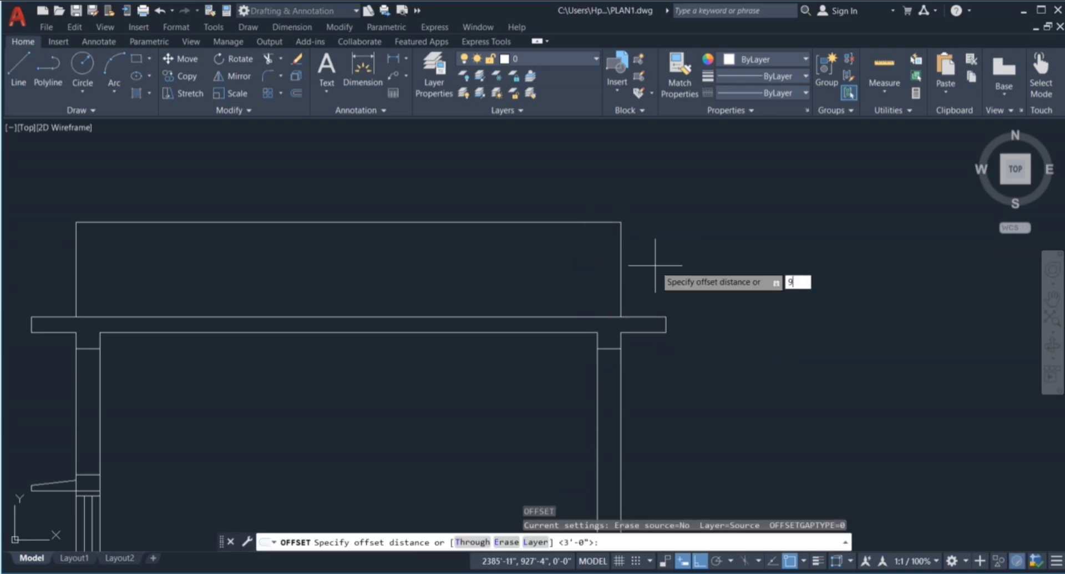
key("Return")
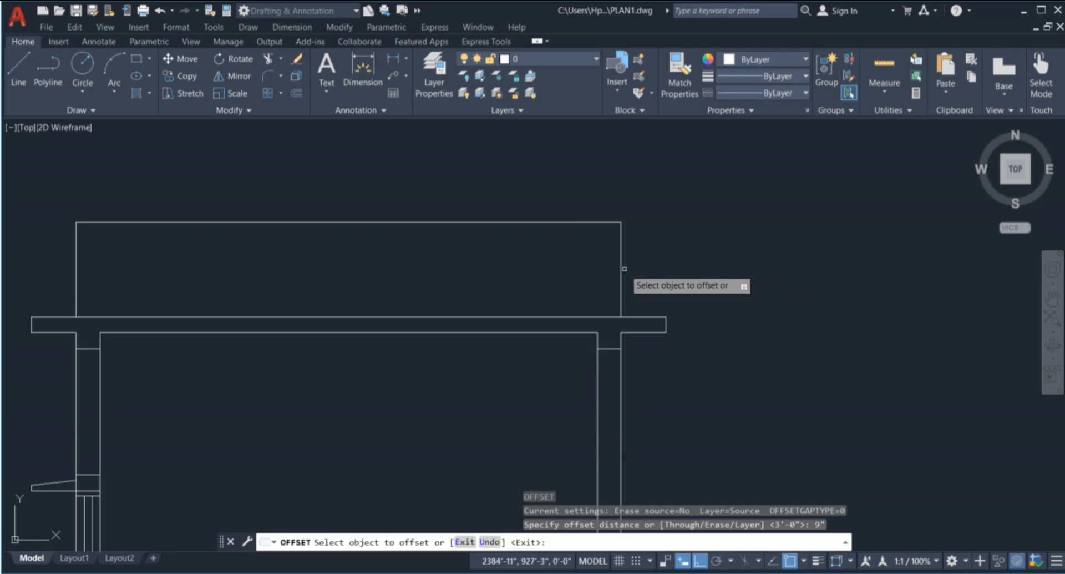
left_click(621, 265)
left_click(574, 276)
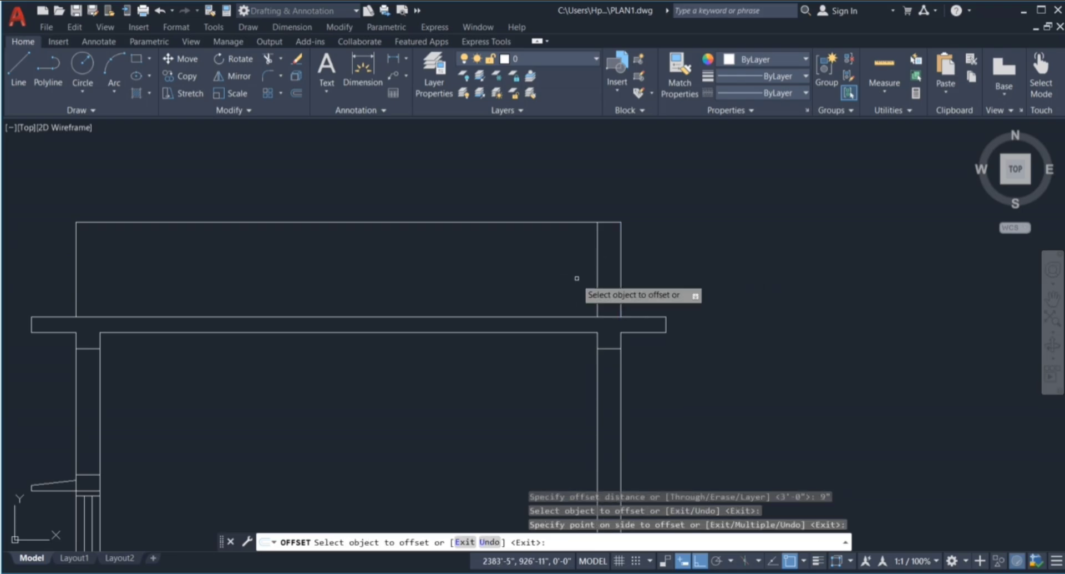
Step: Offset the parapet's left vertical edge inward by the same 9" wall thickness and end the offset
scroll(625, 277, "down", 4)
scroll(424, 285, "up", 4)
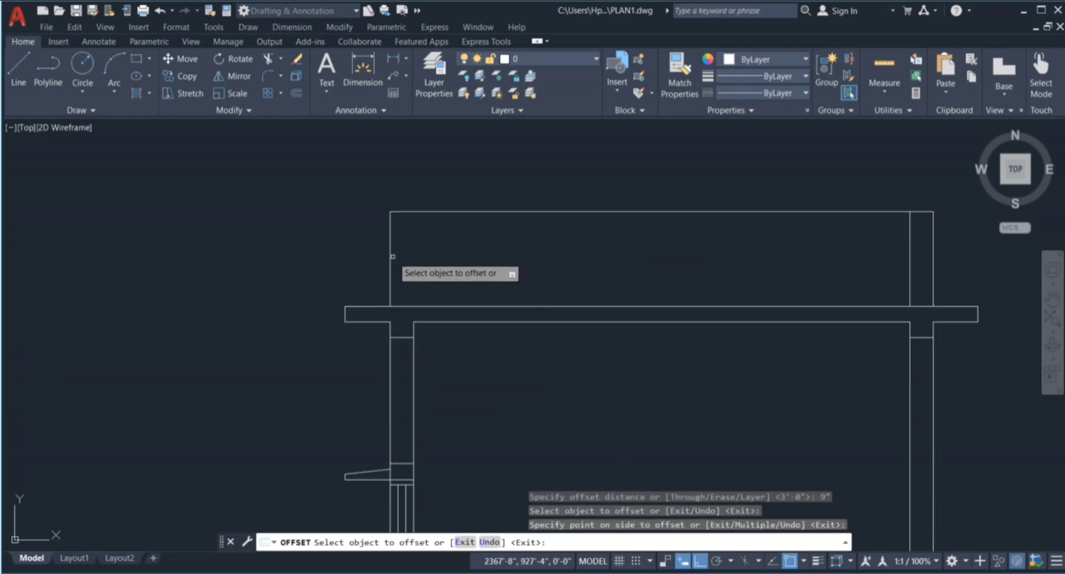
left_click(391, 260)
left_click(424, 264)
scroll(440, 264, "down", 6)
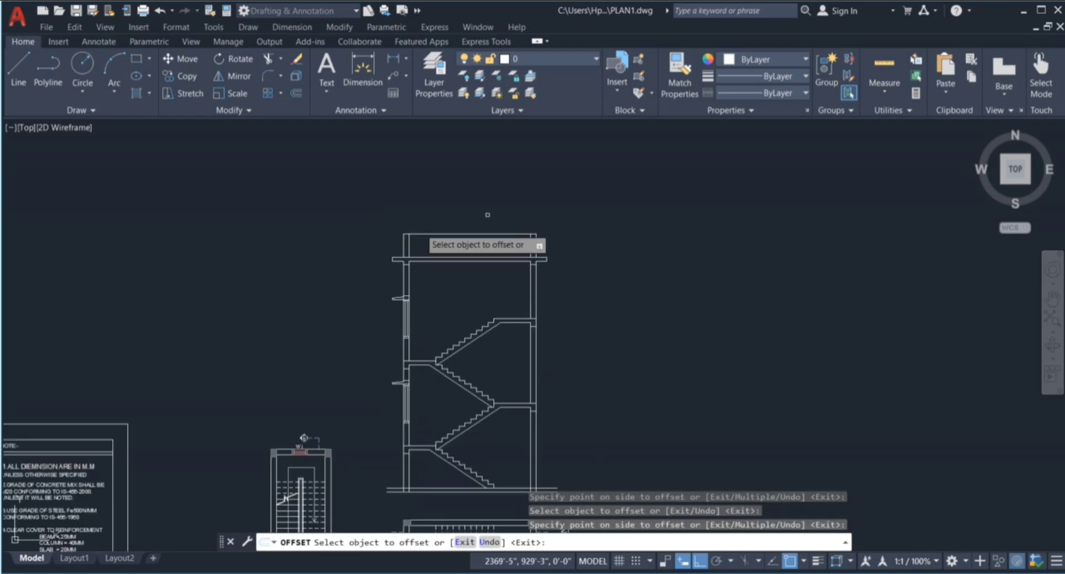
key("Escape")
key("Escape")
key("Escape")
scroll(398, 230, "up", 4)
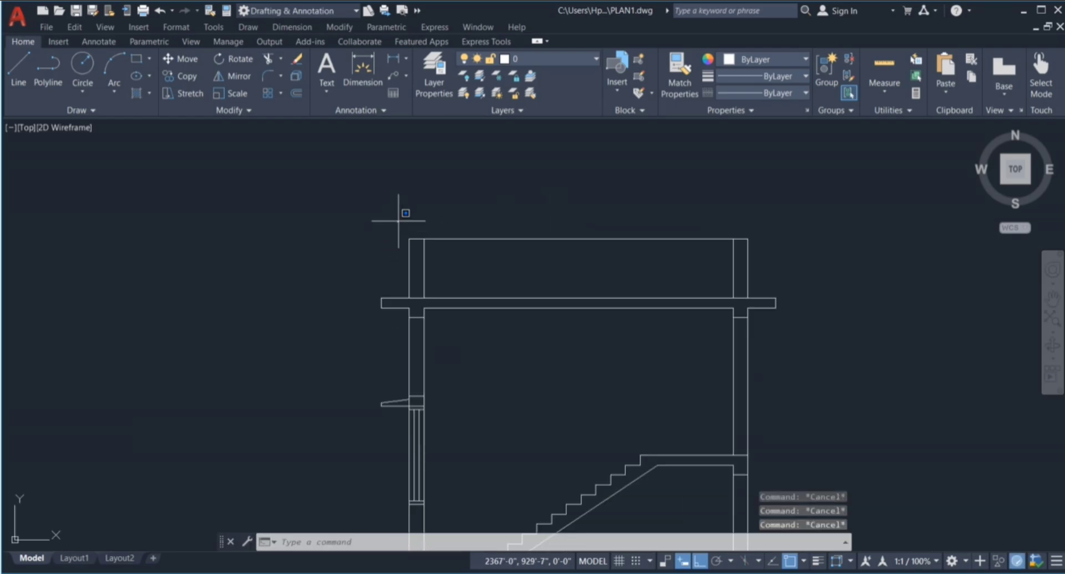
left_click(397, 221)
left_click(407, 236)
scroll(577, 205, "down", 4)
scroll(635, 205, "down", 2)
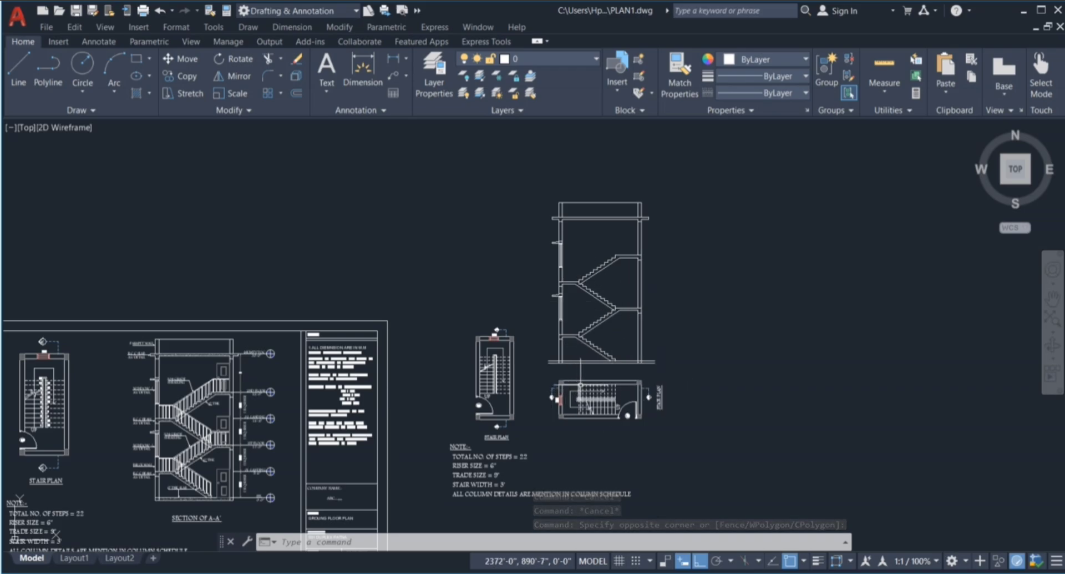
Step: Hatch the ground slab between the two walls with the AR-CONC pattern at scale 1
scroll(585, 381, "up", 6)
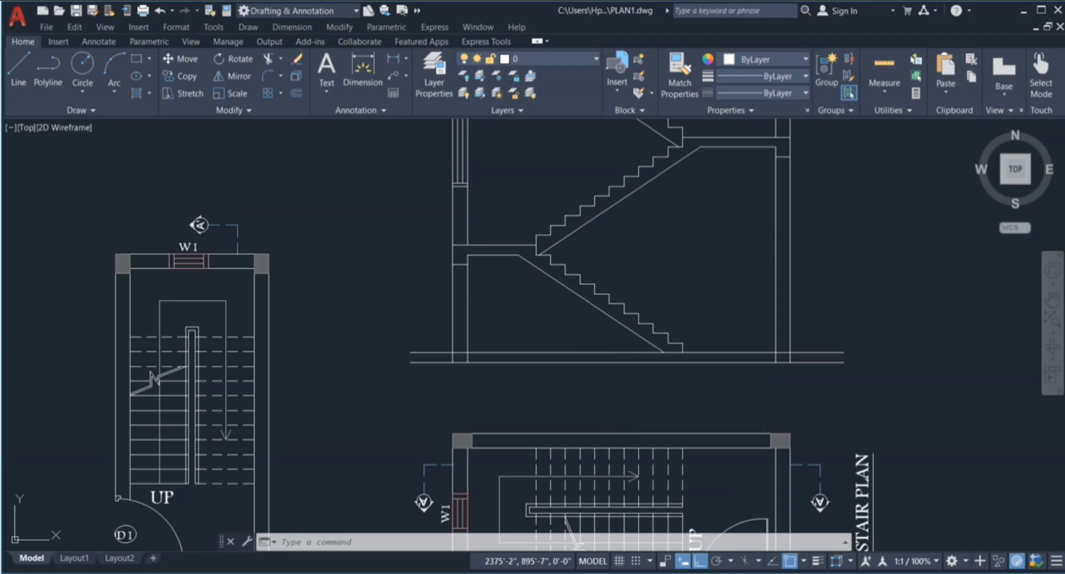
type("h")
key("Return")
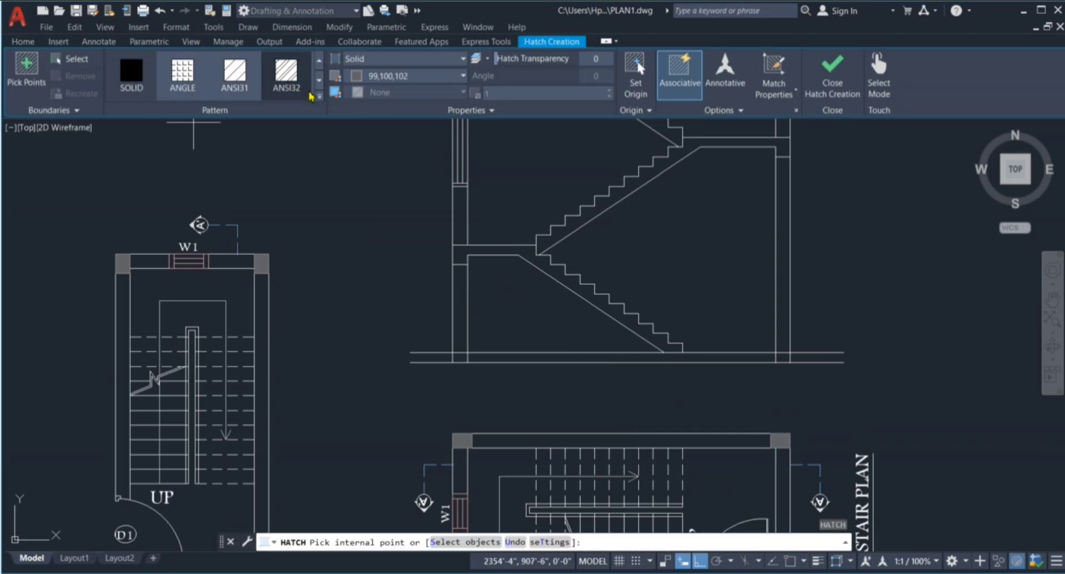
left_click(319, 96)
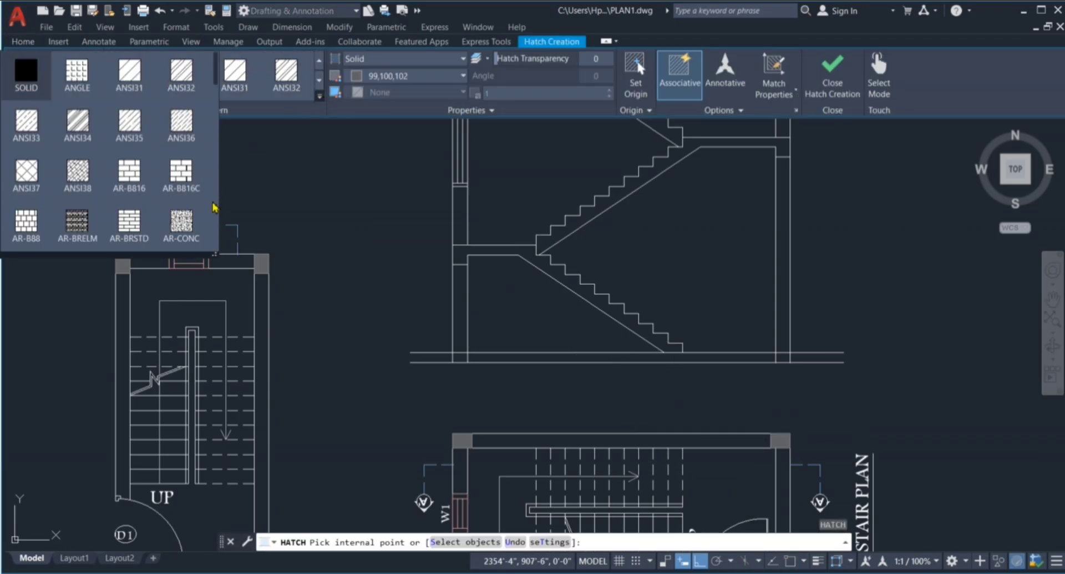
left_click(182, 222)
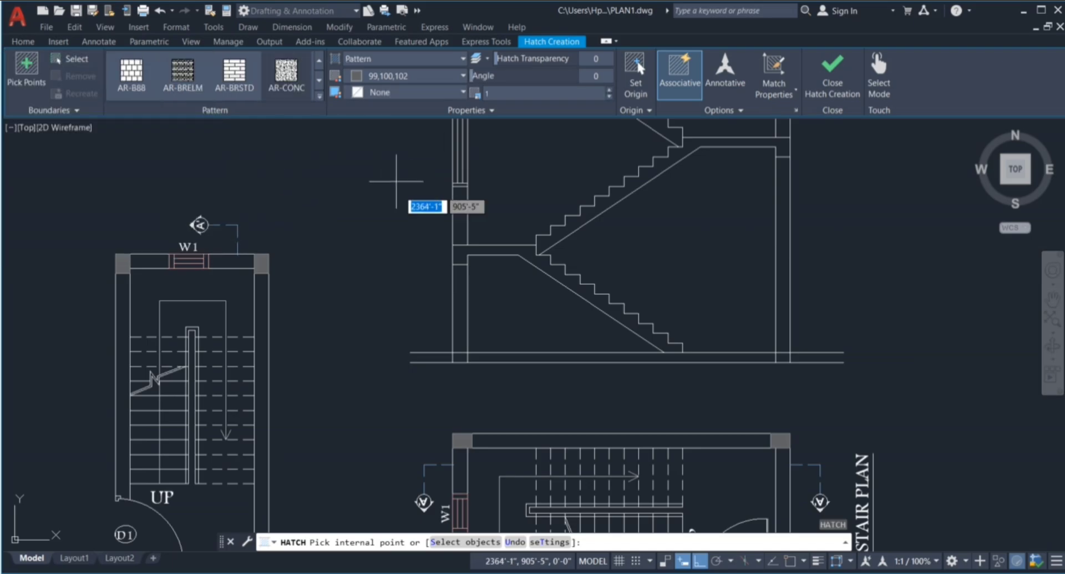
scroll(559, 345, "up", 4)
left_click(567, 371)
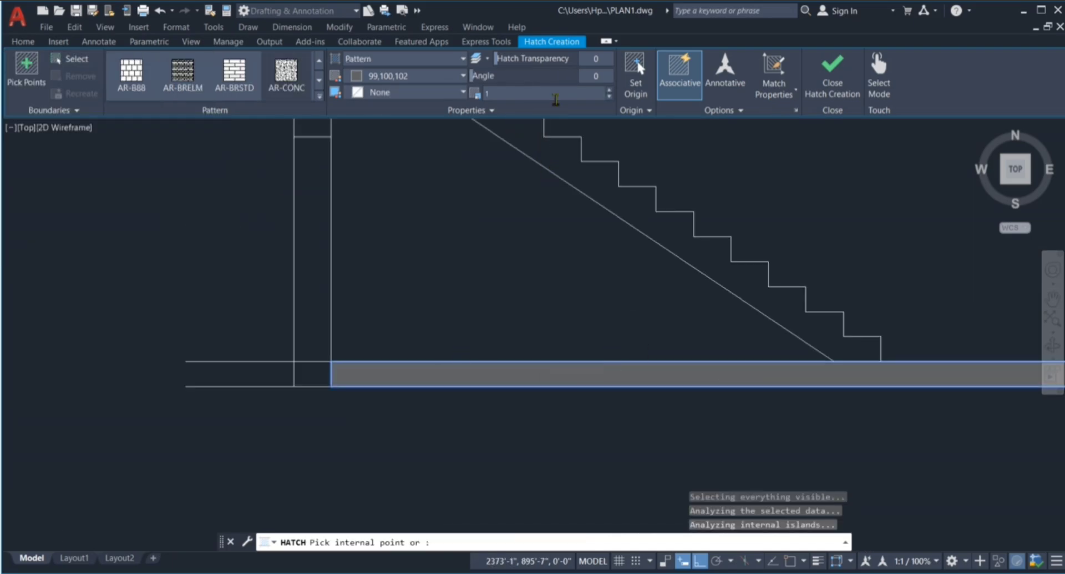
scroll(471, 277, "down", 4)
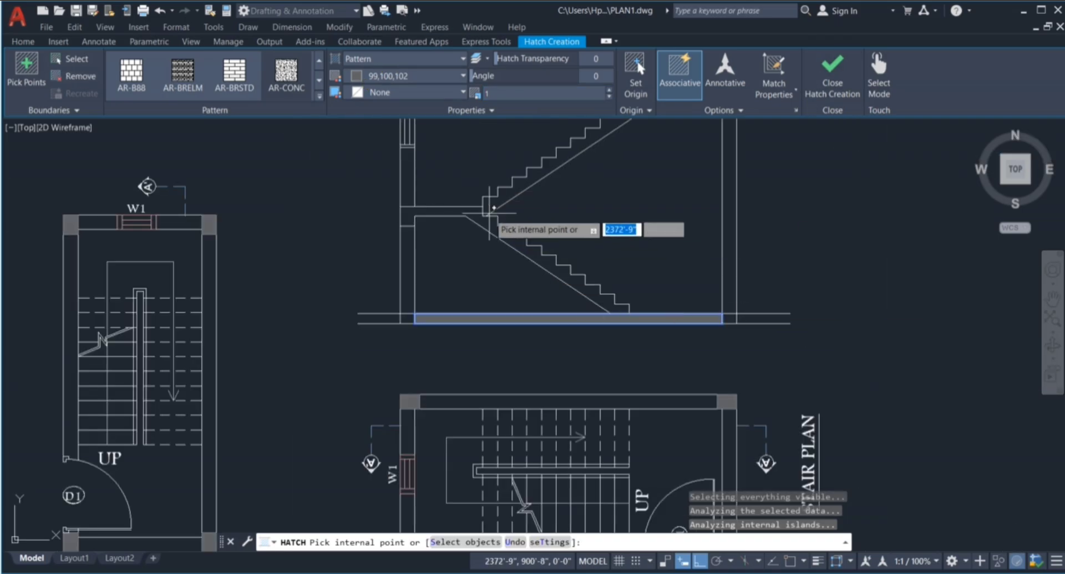
scroll(494, 208, "up", 2)
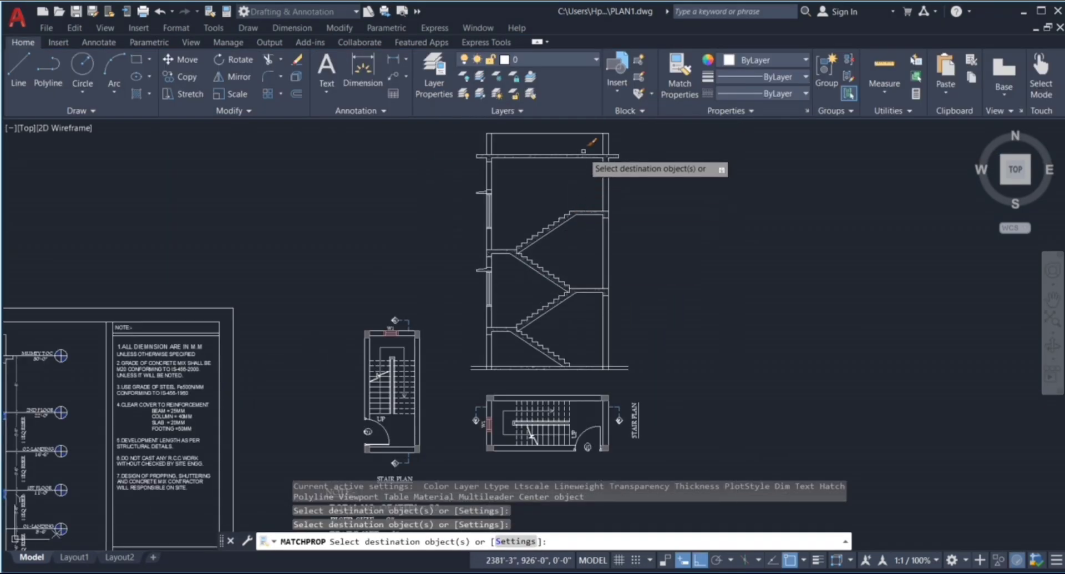
Step: End property matching and examine the concrete hatch in the roof slab, landings, stair flights and ground slab
scroll(578, 166, "up", 4)
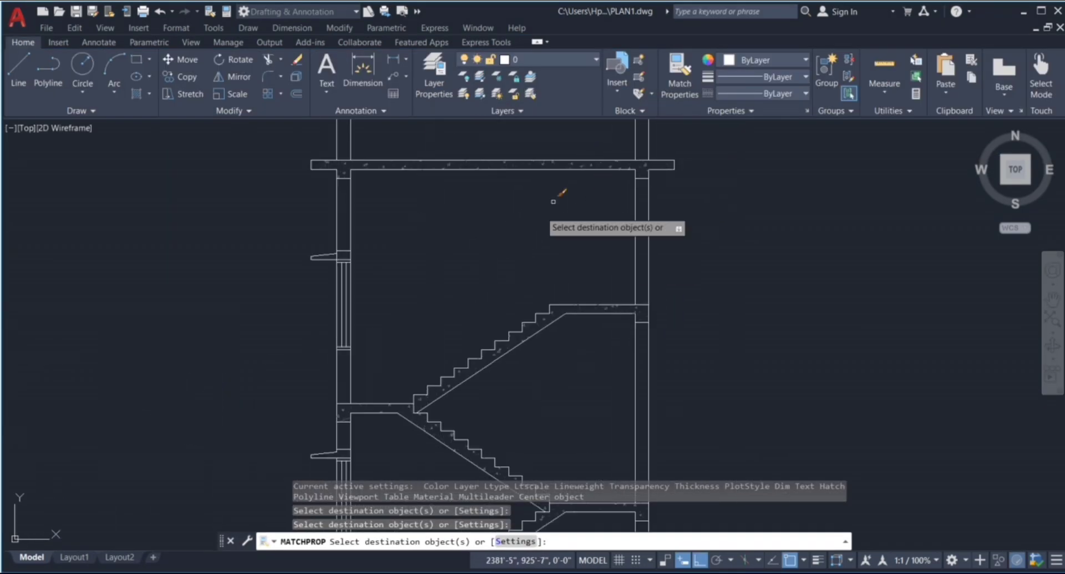
scroll(560, 217, "down", 2)
key("Escape")
key("Escape")
key("Escape")
scroll(530, 411, "up", 2)
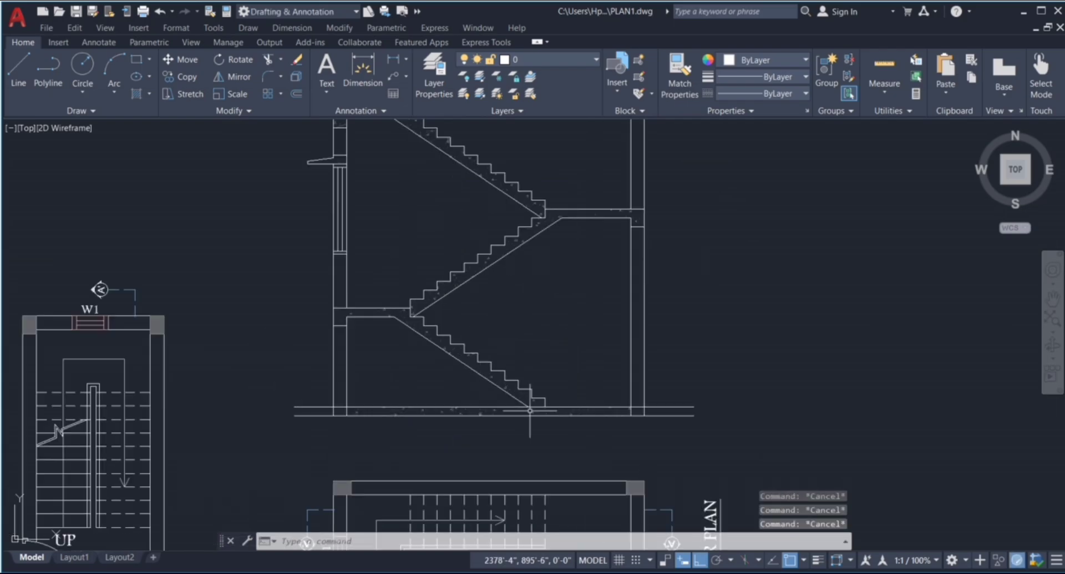
scroll(385, 437, "up", 2)
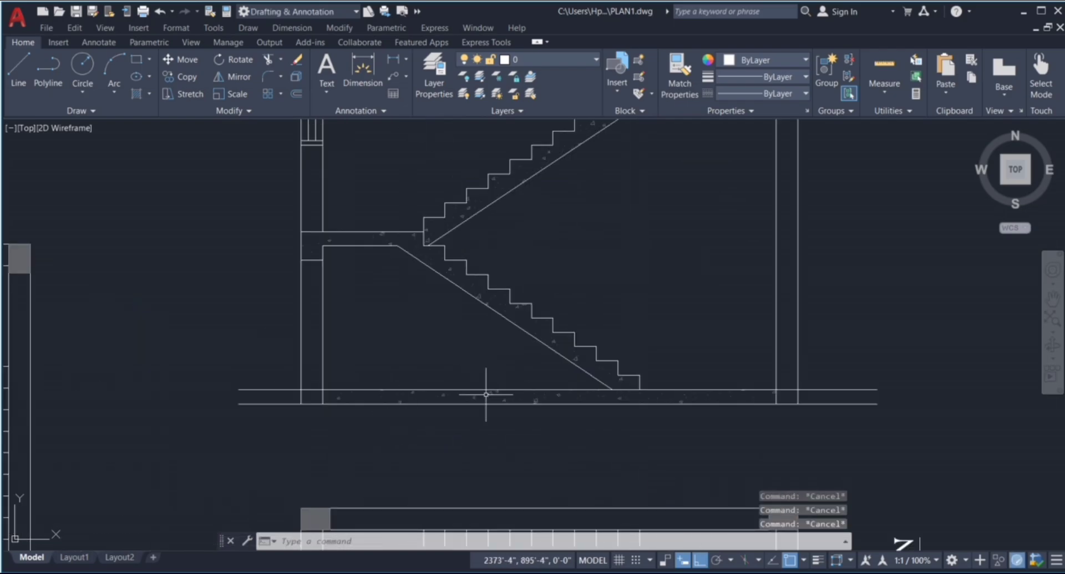
scroll(578, 398, "up", 3)
scroll(590, 400, "down", 5)
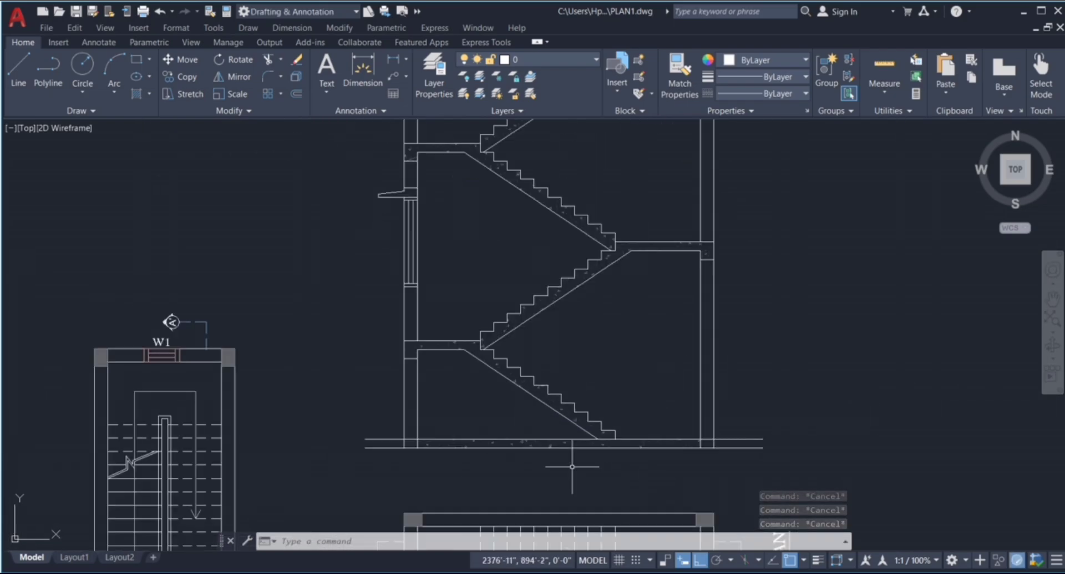
scroll(535, 302, "down", 1)
scroll(482, 300, "up", 3)
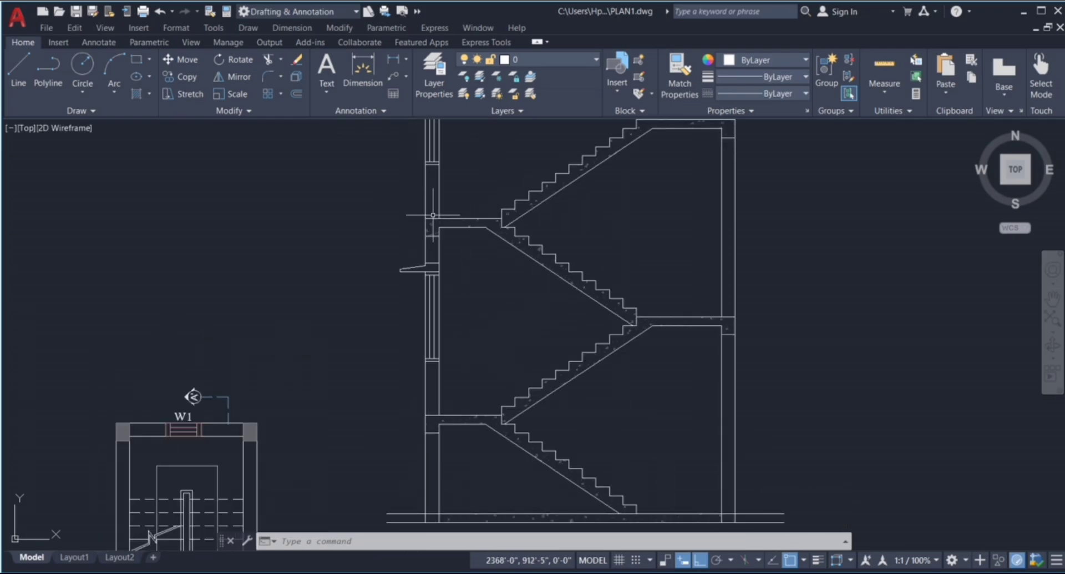
scroll(439, 328, "down", 2)
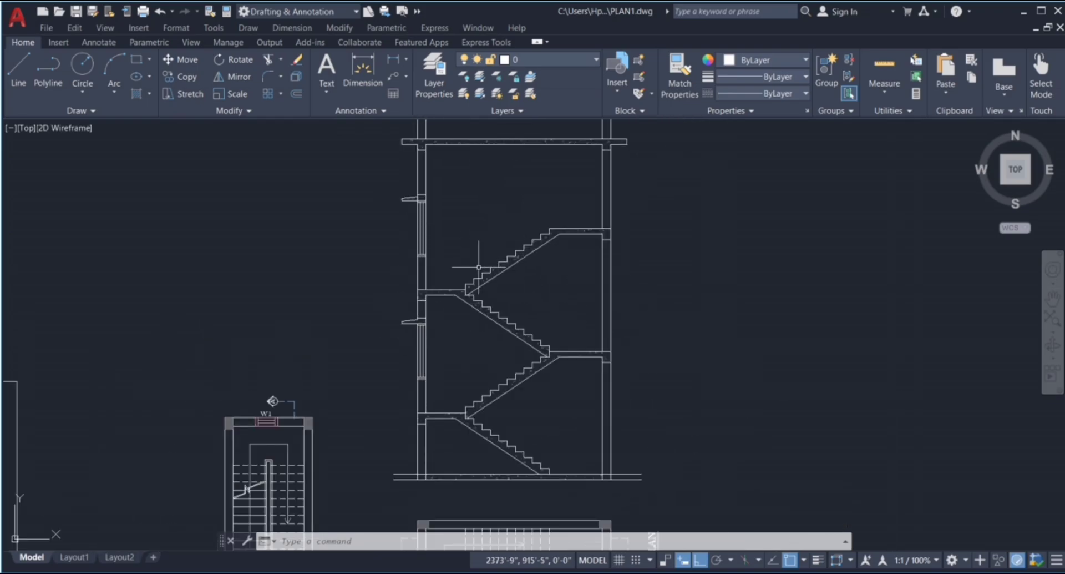
scroll(497, 243, "down", 2)
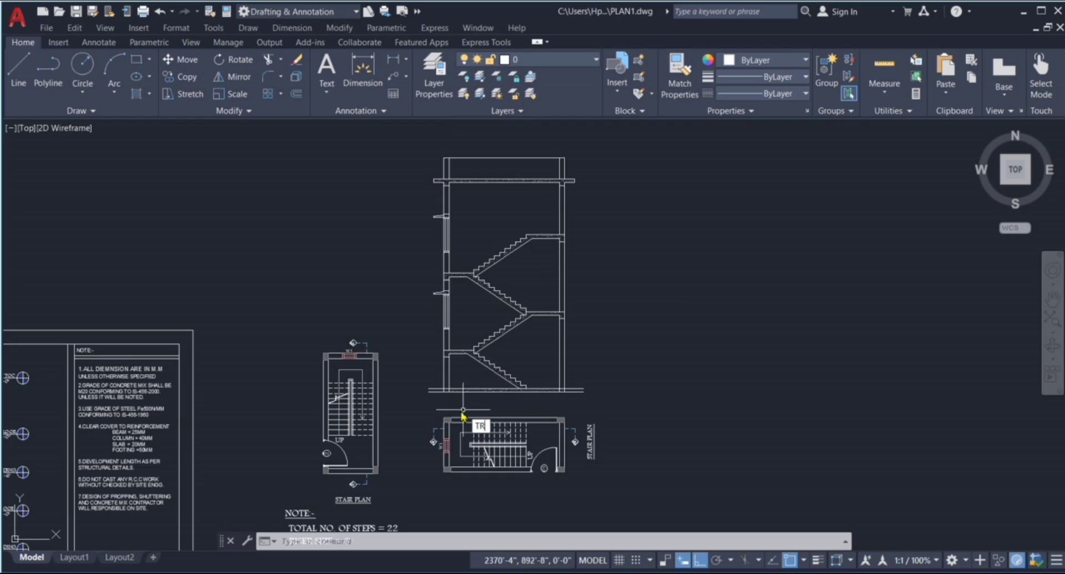
Step: Trim the ground slab's top and bottom lines where they extend beyond the outer wall faces on both sides
key("Return")
scroll(576, 402, "up", 6)
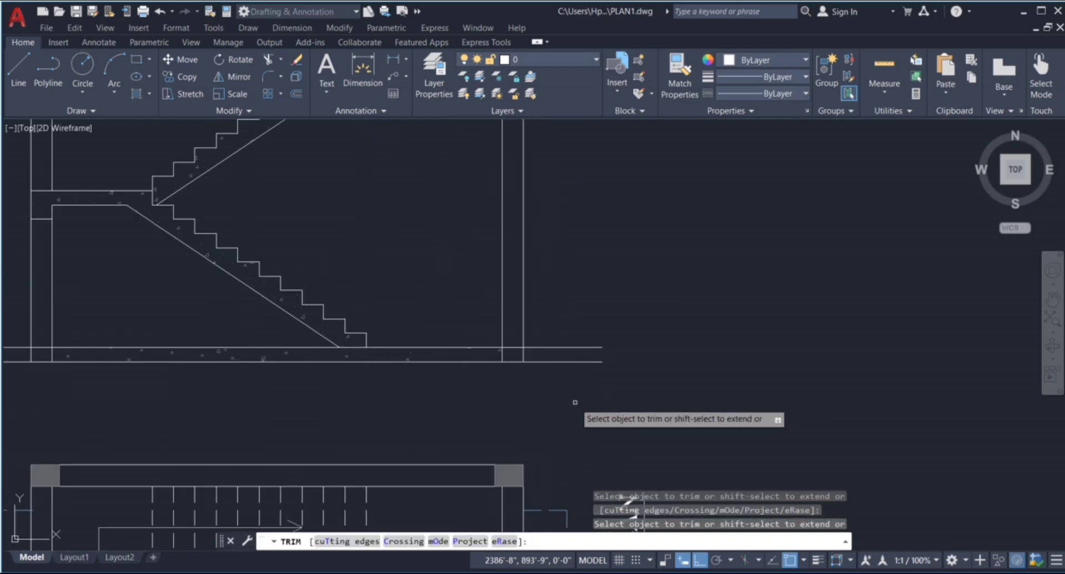
mouse_move(575, 402)
left_mouse_down()
mouse_move(572, 310)
mouse_move(588, 412)
left_mouse_up()
scroll(588, 412, "down", 4)
scroll(371, 319, "up", 4)
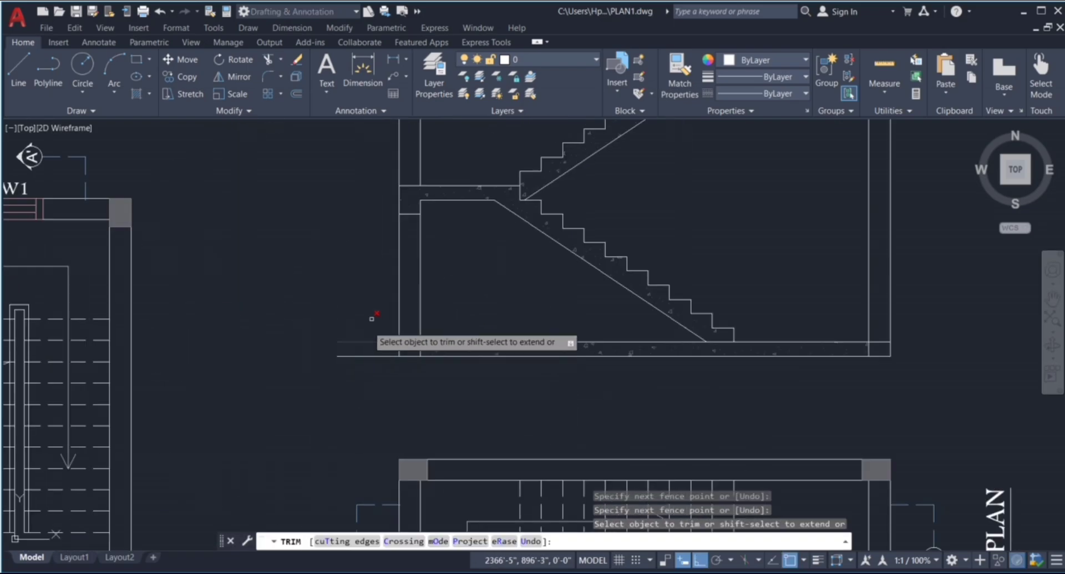
left_click_drag(372, 318, 380, 375)
scroll(380, 375, "down", 2)
key("Escape")
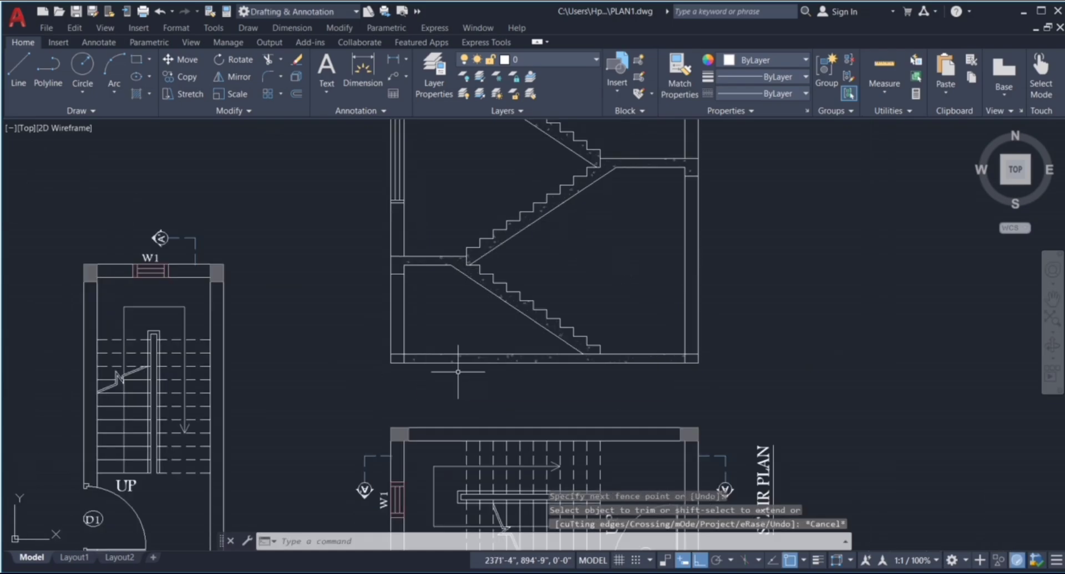
key("Escape")
key("Escape")
key("Escape")
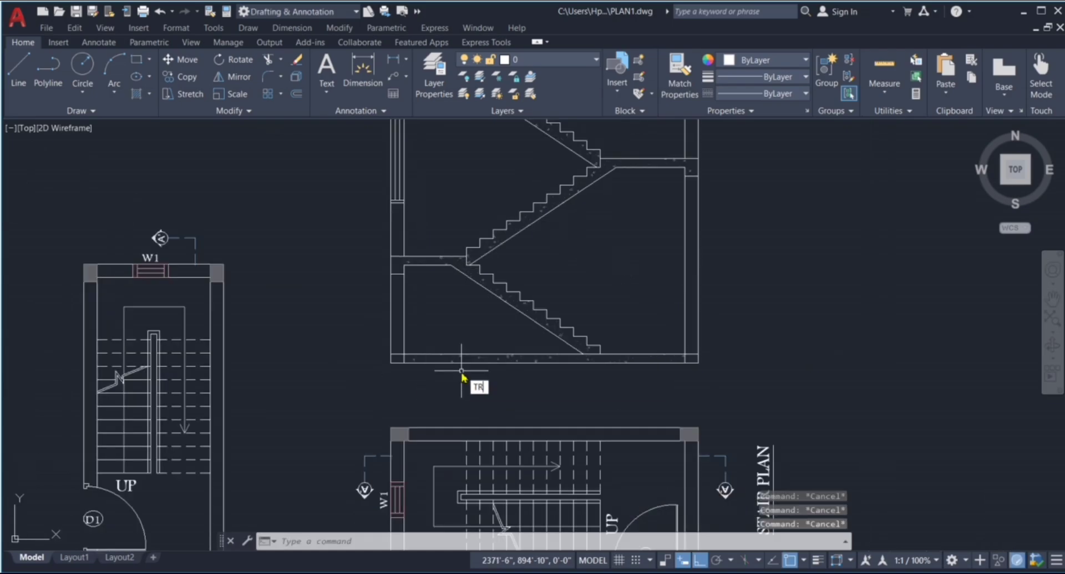
Step: Trim the inner wall lines inside the ground slab's thickness at both the left and right walls
key("Return")
scroll(404, 360, "up", 6)
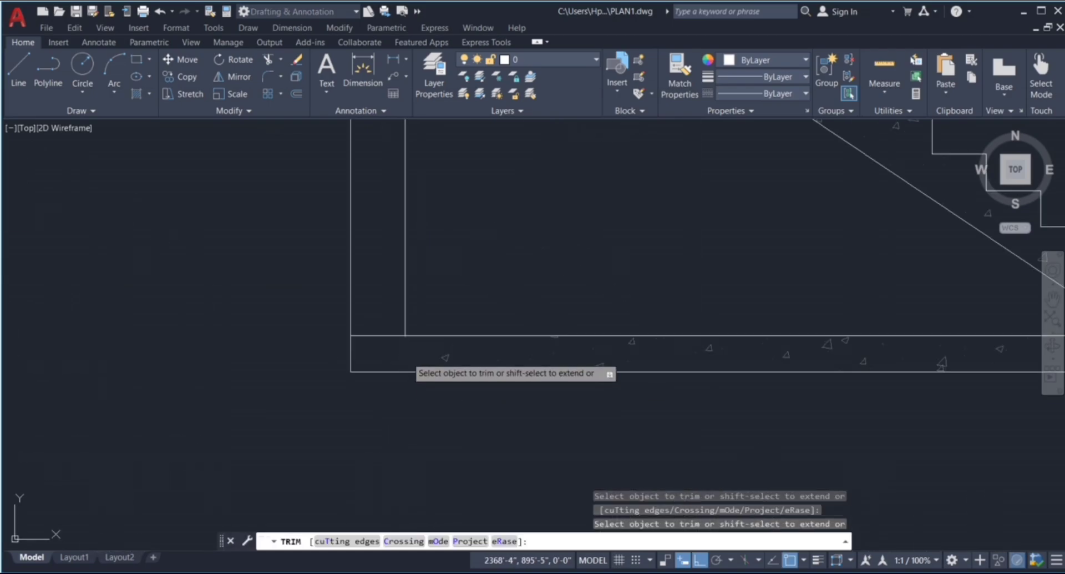
scroll(405, 357, "down", 6)
scroll(685, 358, "up", 6)
left_click(685, 358)
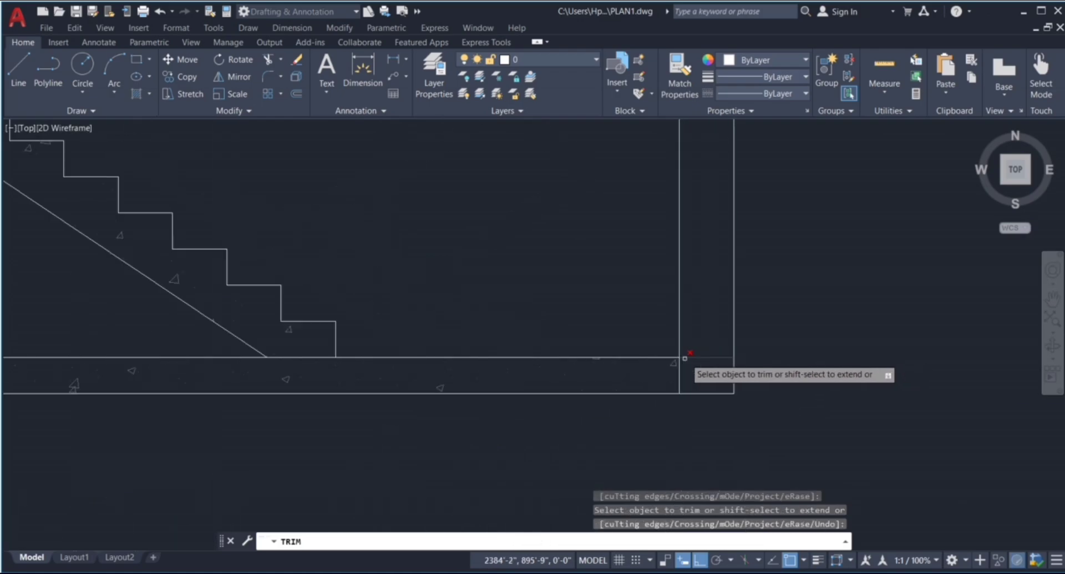
left_click(680, 375)
key("Escape")
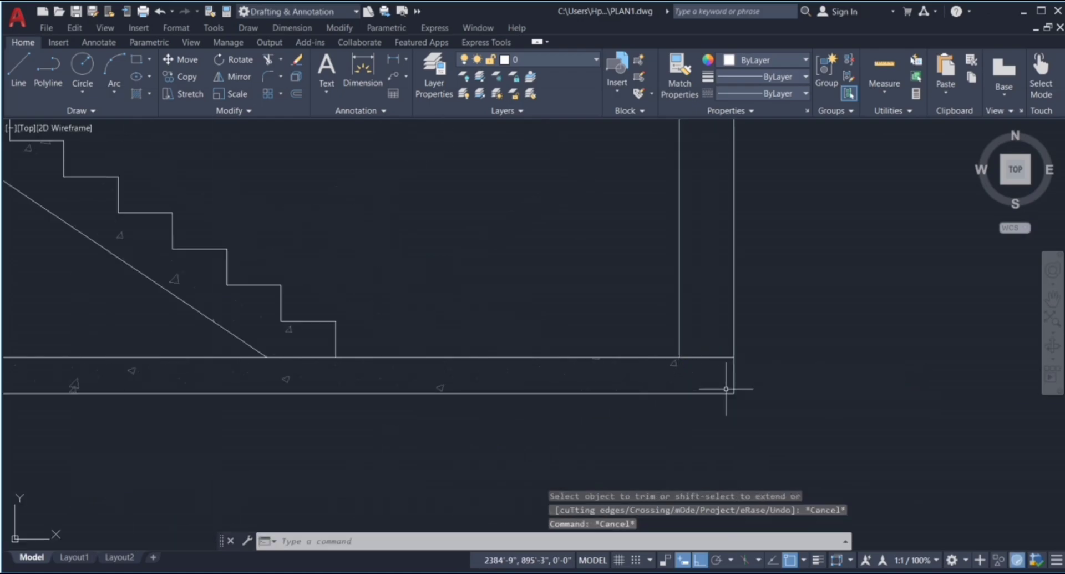
key("Escape")
key("Escape")
scroll(641, 371, "down", 6)
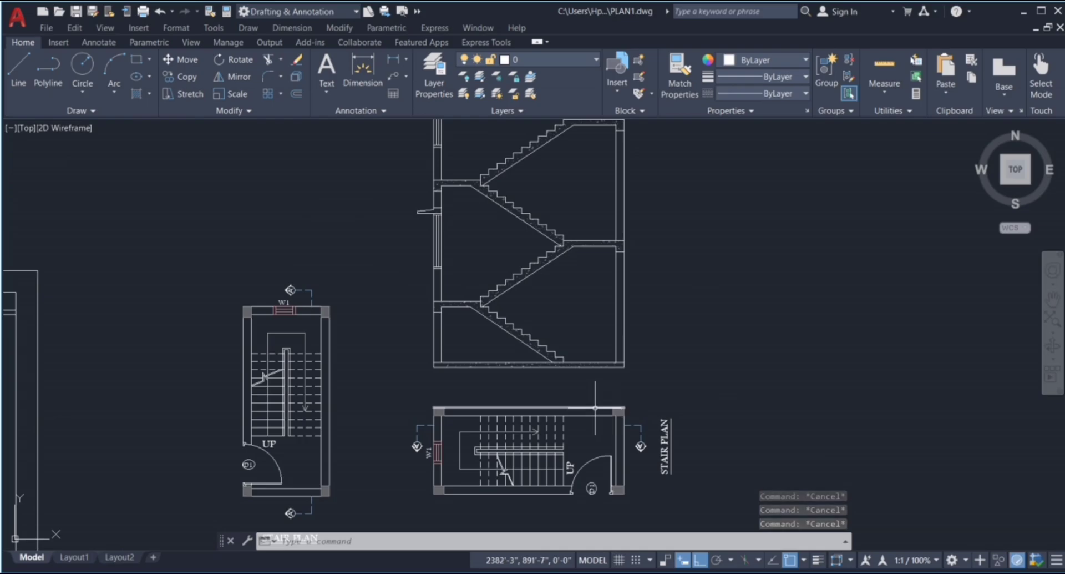
scroll(538, 356, "up", 6)
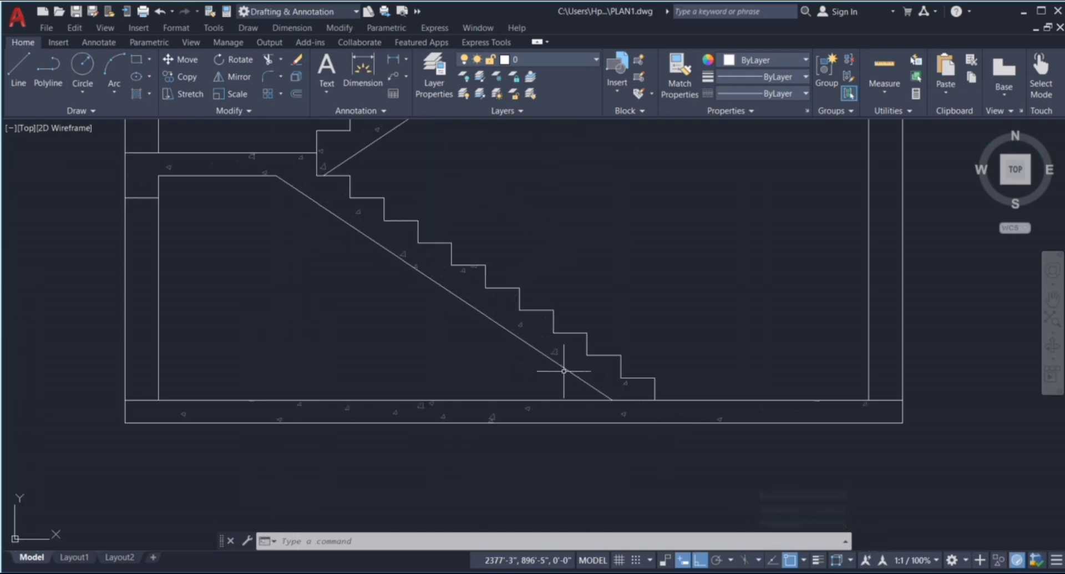
scroll(583, 366, "down", 2)
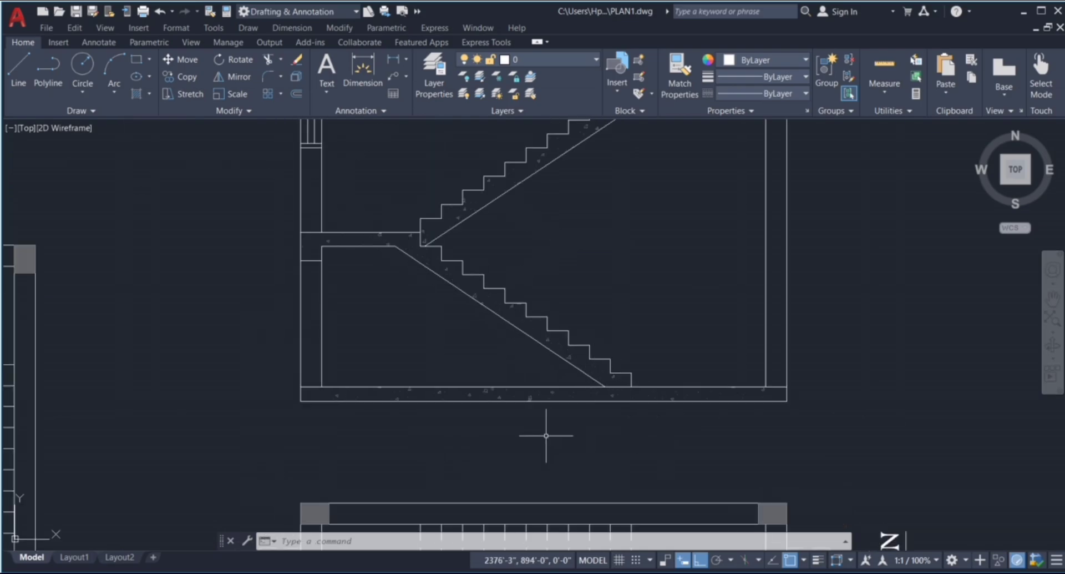
scroll(546, 435, "down", 4)
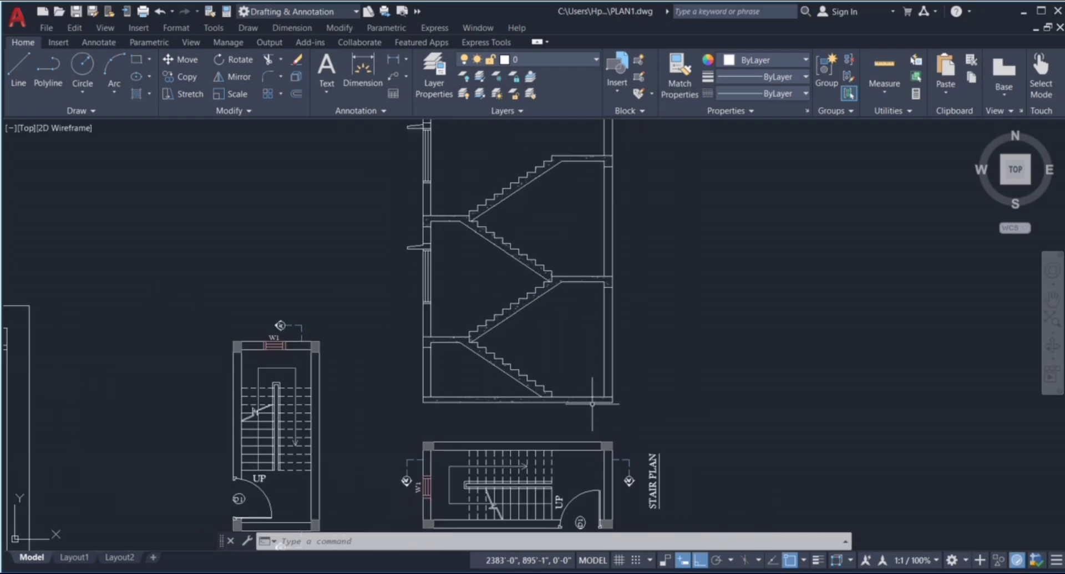
left_click(586, 365)
left_click(596, 378)
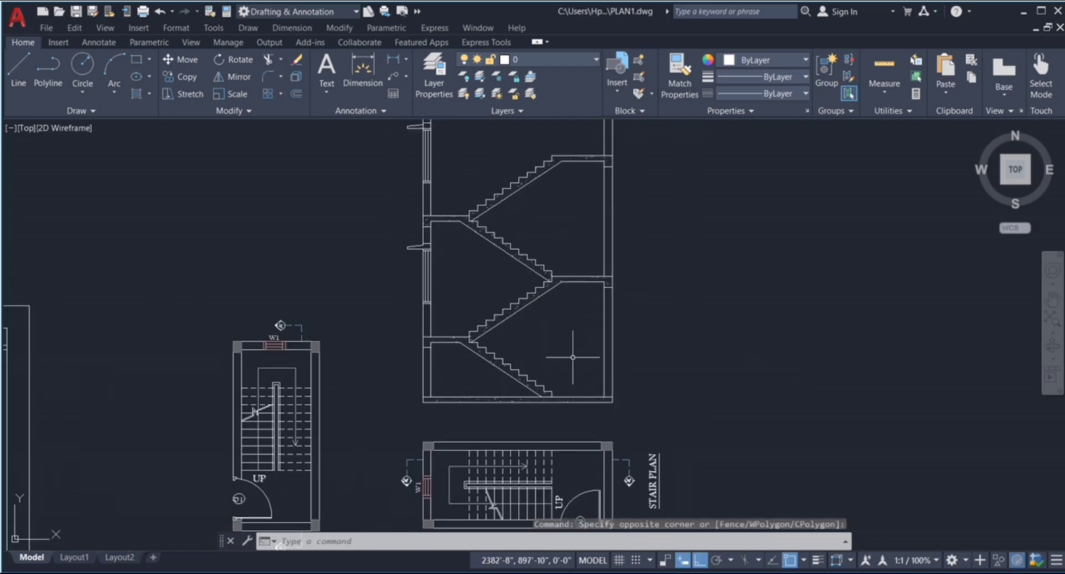
Step: Offset the right wall's inner face 3' inward on the ground floor for the door's edge
left_click(561, 331)
left_click(591, 381)
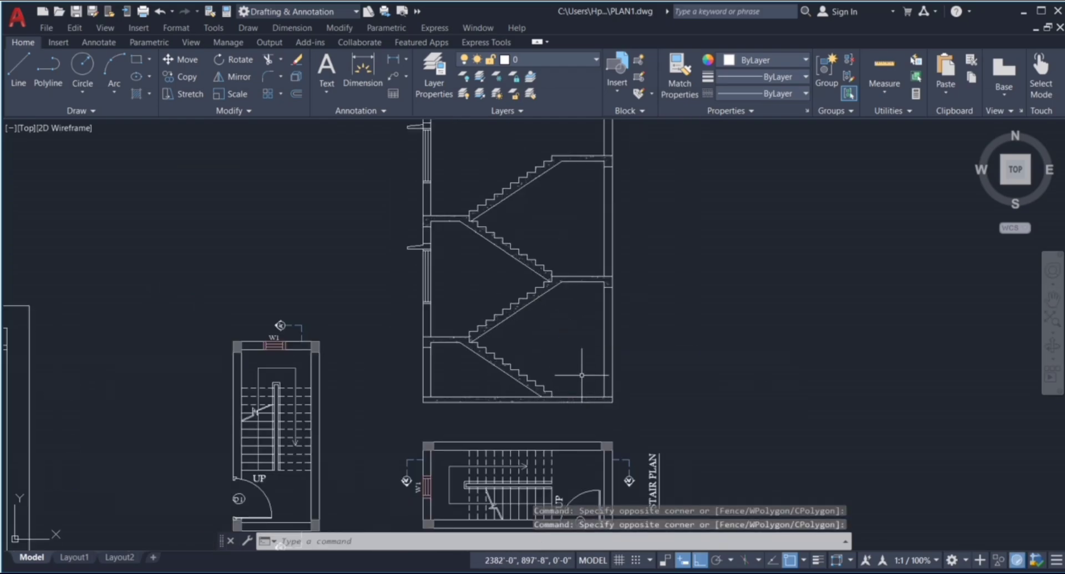
scroll(581, 370, "up", 2)
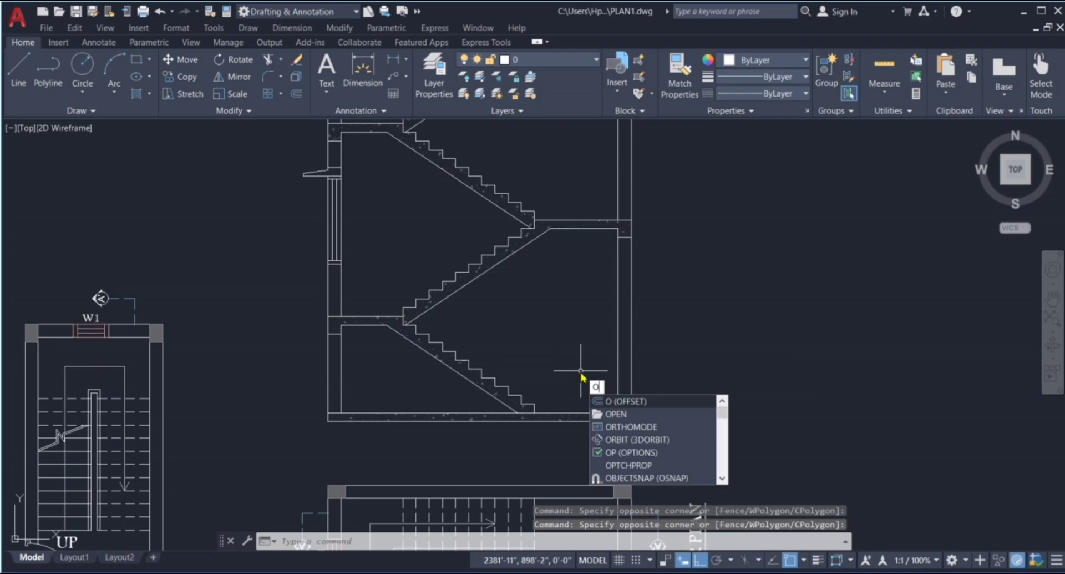
key("Return")
type("3'")
key("Return")
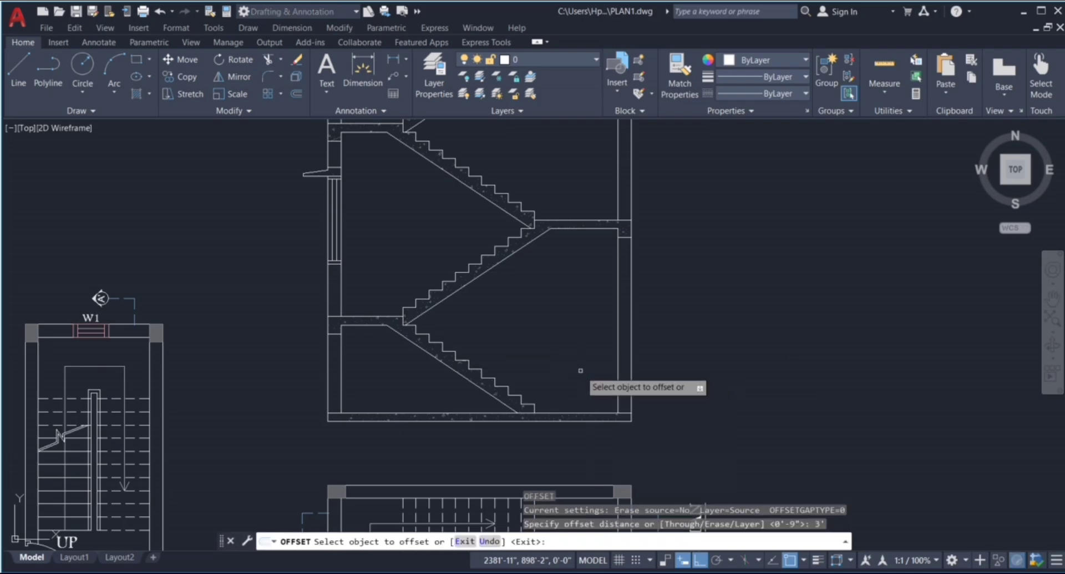
left_click(620, 342)
left_click(569, 350)
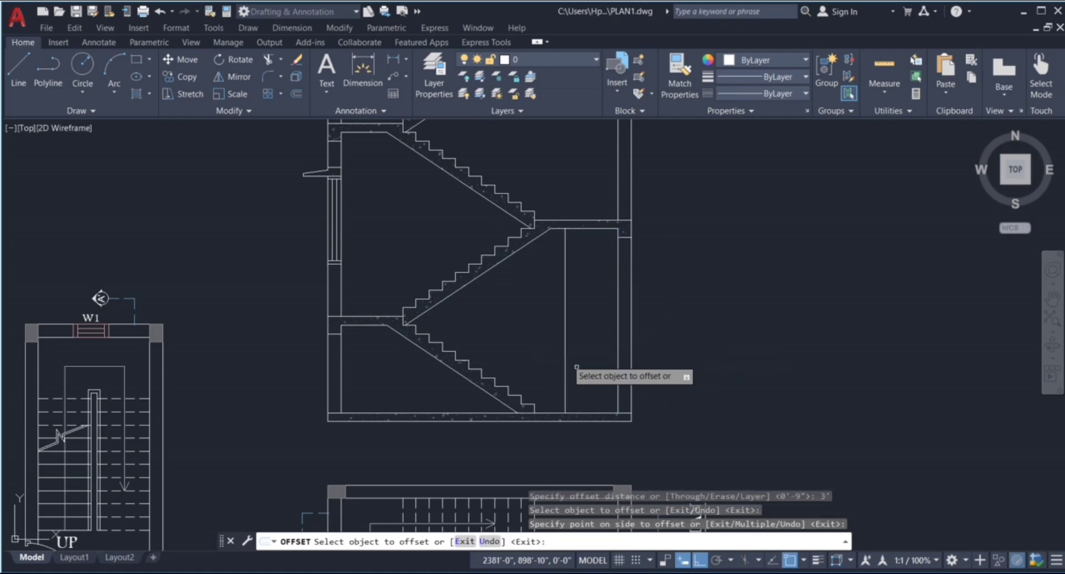
Step: Offset the ground slab's top line 6'4" upward for the door's head
left_click(584, 412)
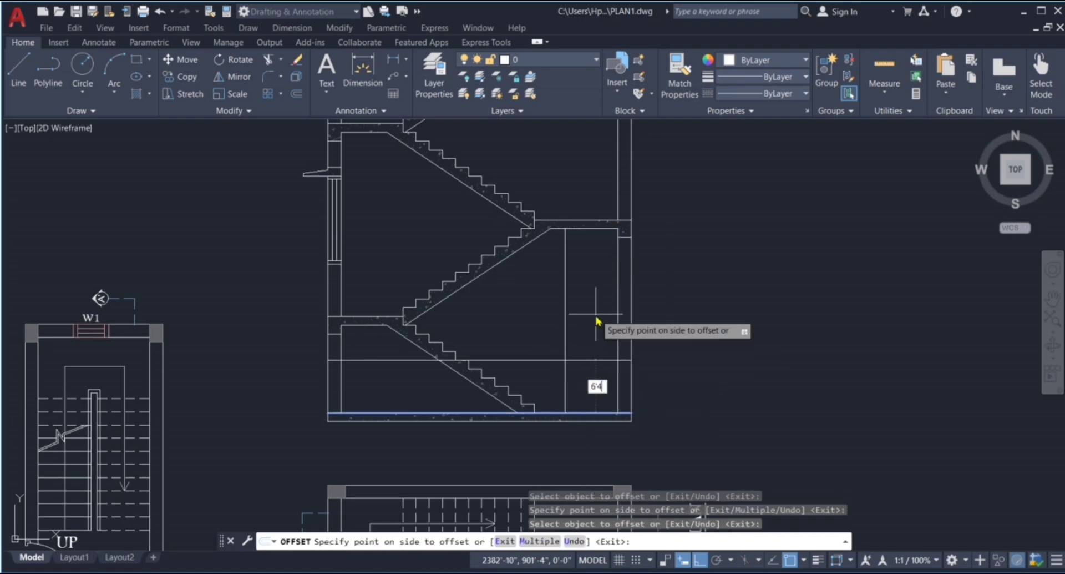
type("\"")
key("Return")
key("Escape")
key("Escape")
key("Escape")
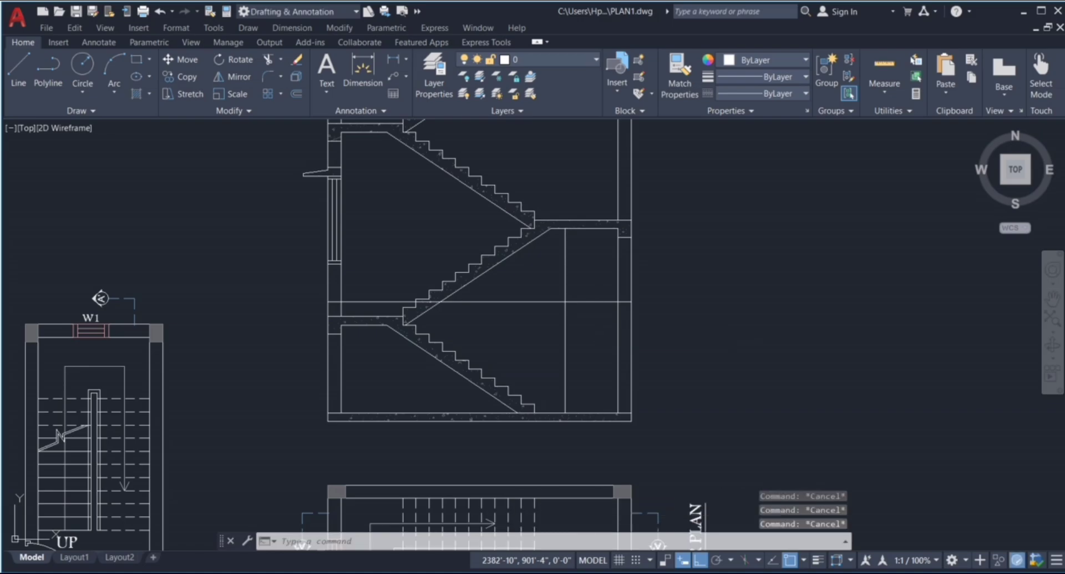
Step: Trim the offset lines into a door outline against the right wall and delete the leftover horizontal line above the lower landing
type("TR")
key("Return")
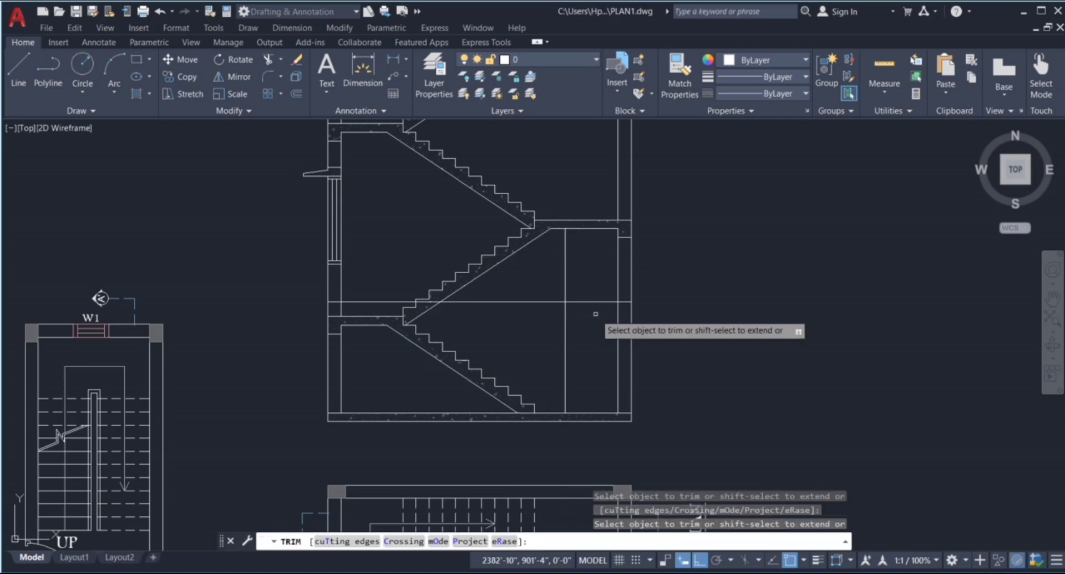
mouse_move(594, 277)
left_mouse_down()
mouse_move(554, 267)
mouse_move(554, 316)
left_mouse_up()
scroll(639, 298, "up", 4)
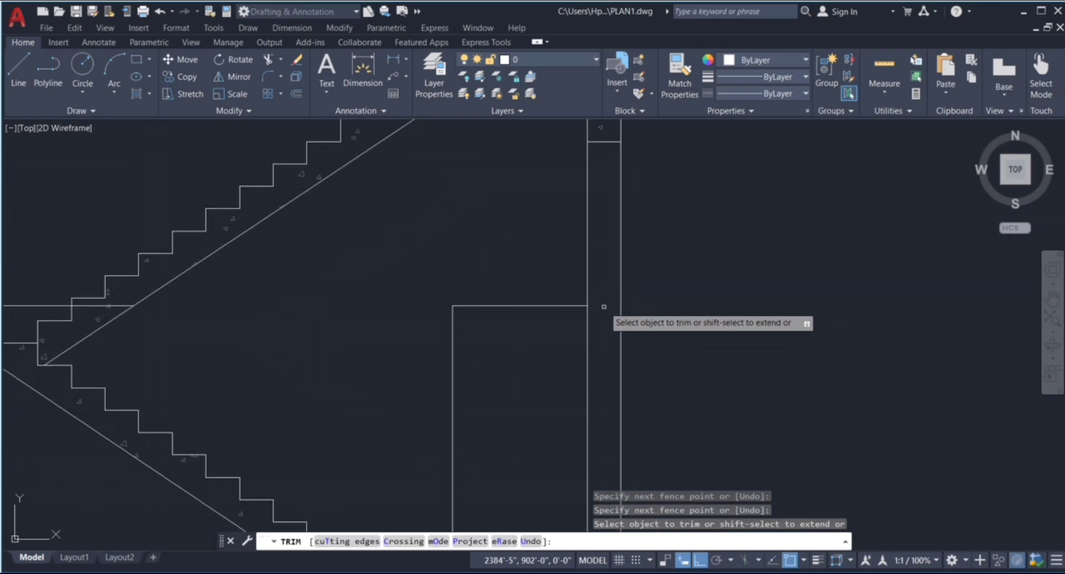
scroll(603, 306, "down", 3)
key("Escape")
scroll(440, 296, "up", 1)
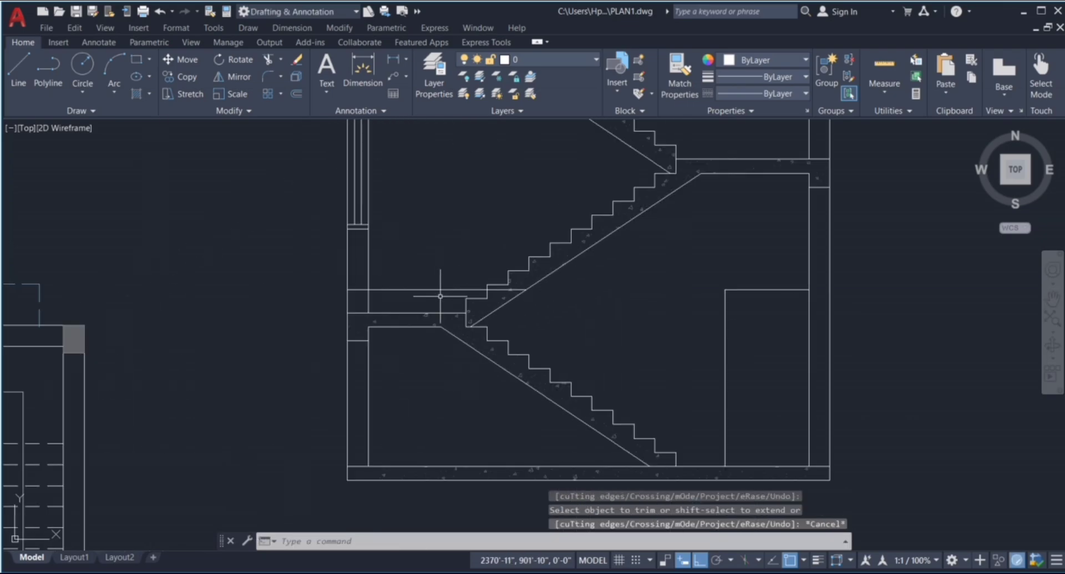
left_click(440, 296)
left_click(423, 273)
key("Delete")
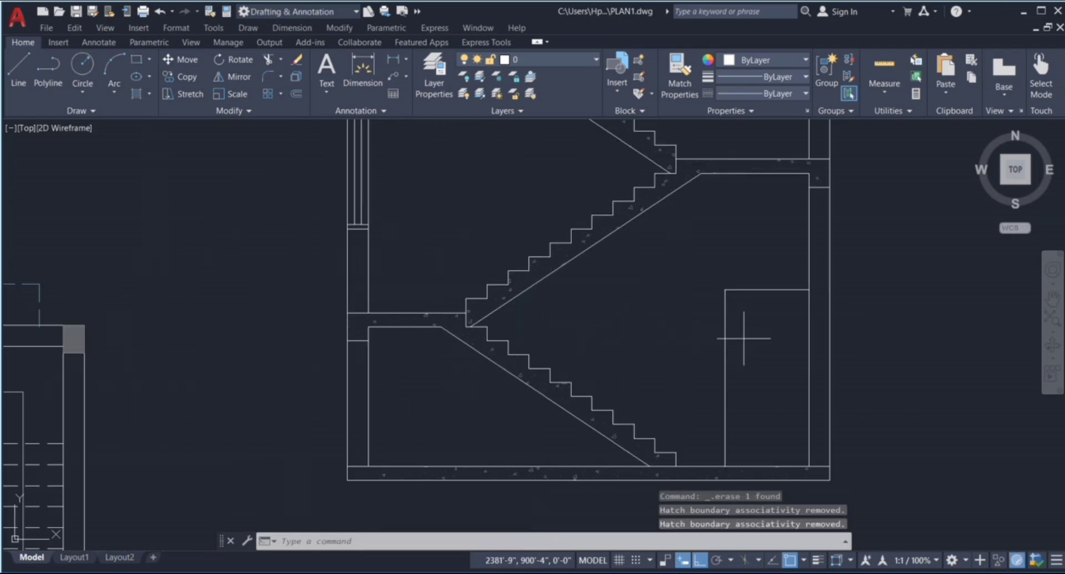
Step: Offset the door outline's top and left side 1" inward to form the frame
left_click(744, 338)
left_click(700, 263)
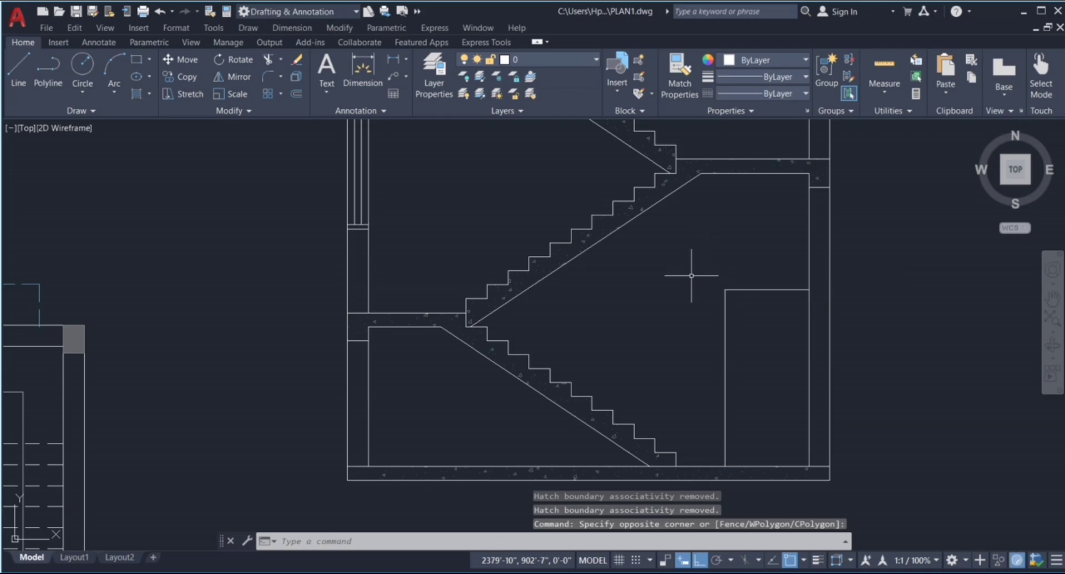
type("o")
key("Return")
type("1\"")
key("Return")
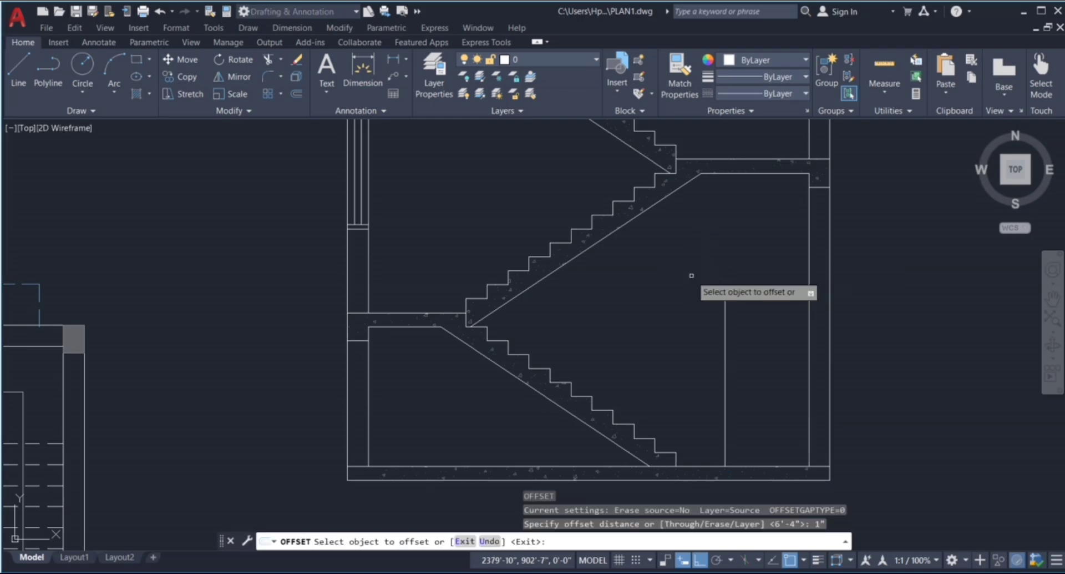
scroll(691, 278, "down", 2)
scroll(692, 288, "up", 2)
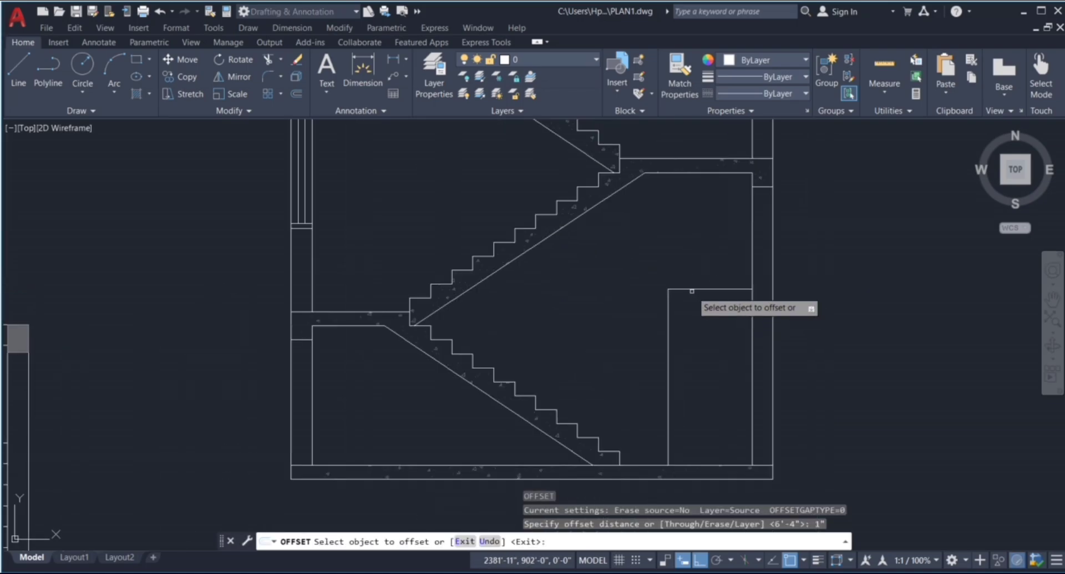
left_click(688, 289)
left_click(695, 329)
scroll(639, 320, "down", 2)
scroll(683, 368, "up", 2)
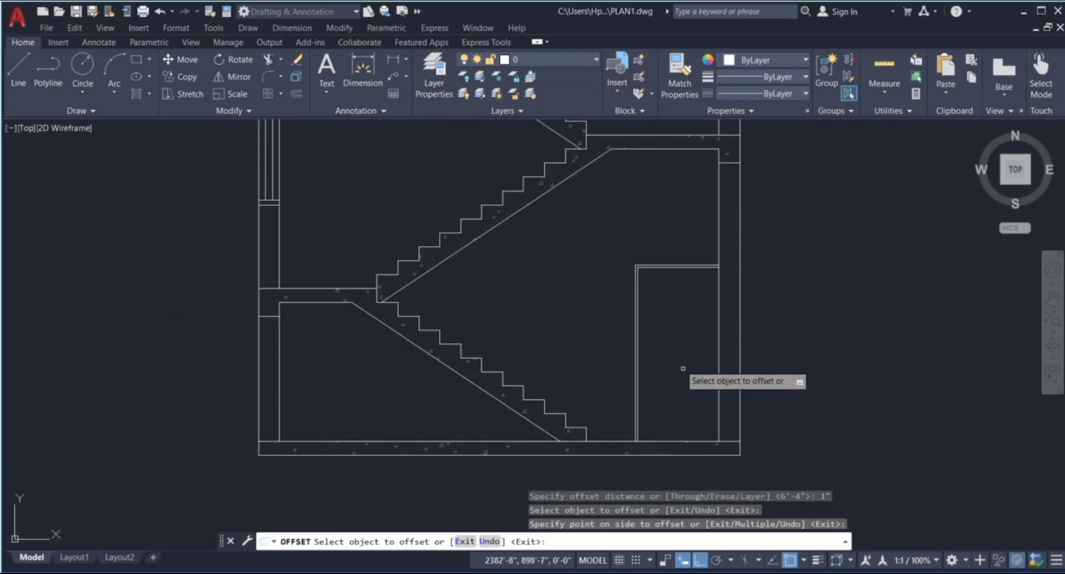
key("Escape")
key("Escape")
key("Escape")
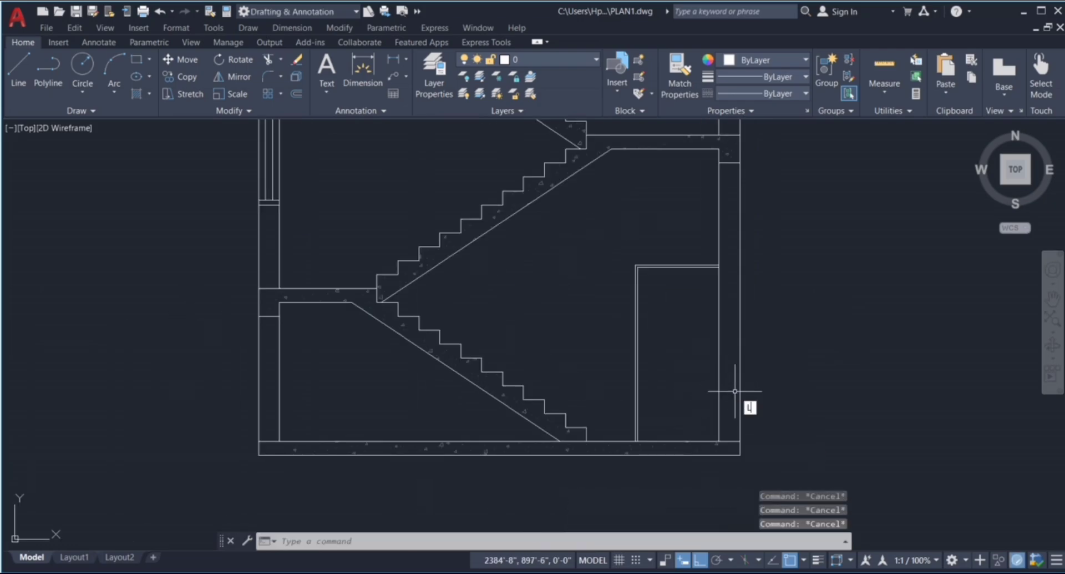
Step: Draw lines down the door's wall side from the frame's inner top corner and along the ground slab to the opposite side
key("Return")
scroll(719, 267, "up", 2)
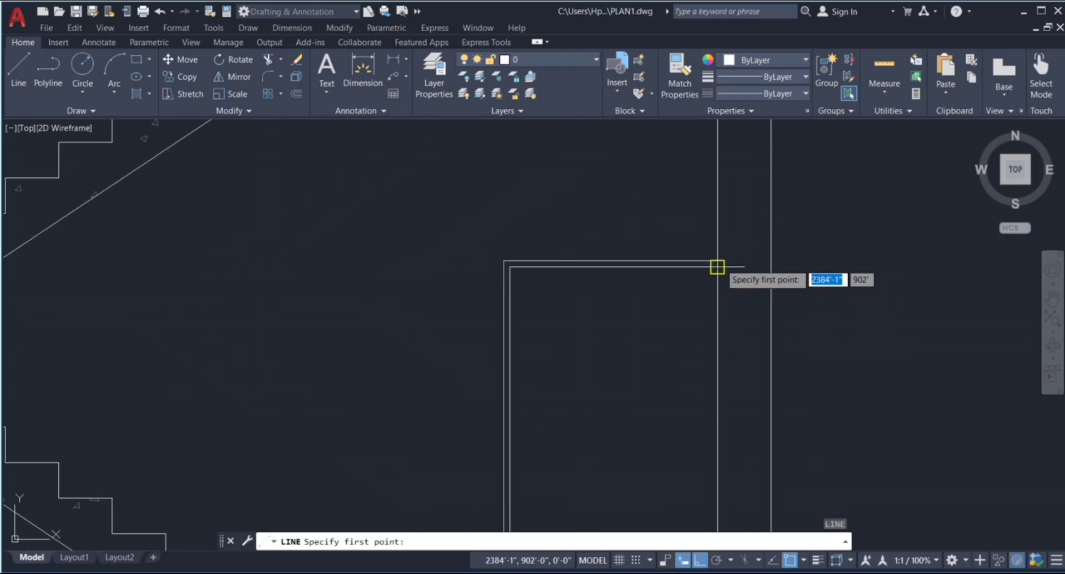
left_click(717, 267)
scroll(699, 294, "down", 3)
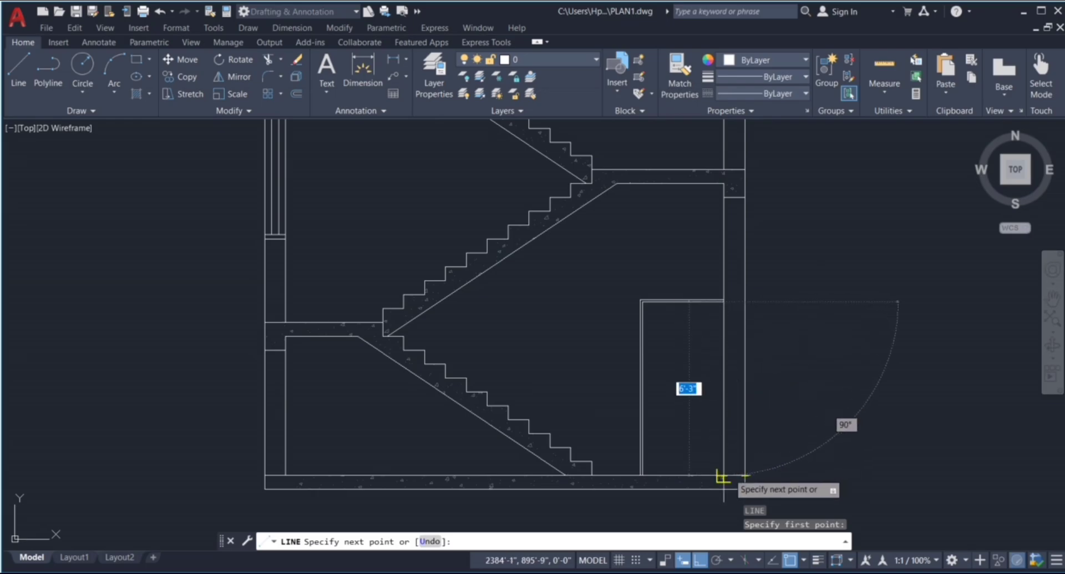
left_click(721, 476)
scroll(653, 475, "up", 5)
left_click(617, 470)
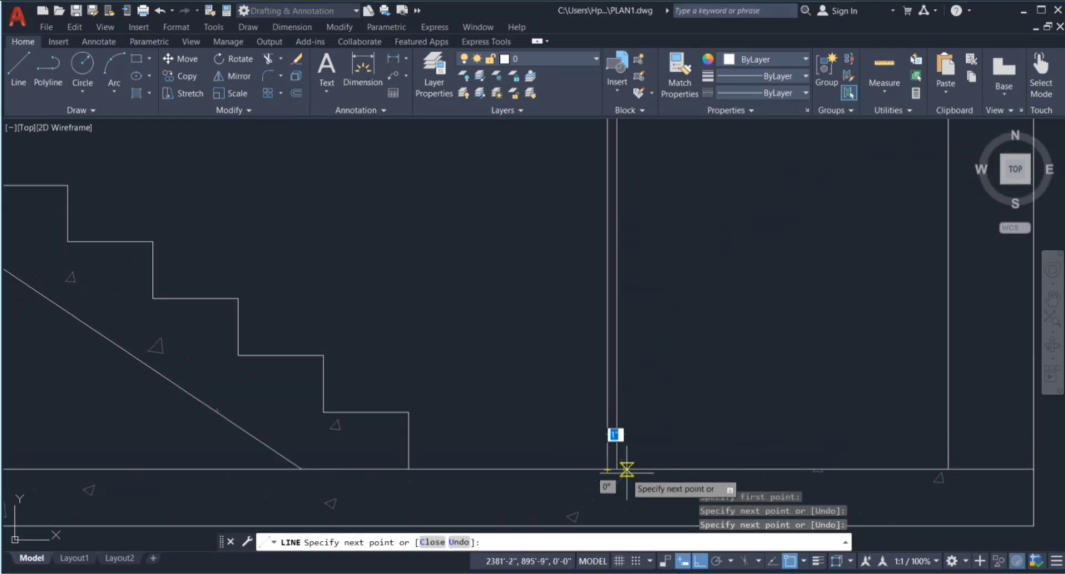
key("Escape")
key("Escape")
Step: Offset the door's wall-side and bottom lines 1" inward
type("o")
key("Return")
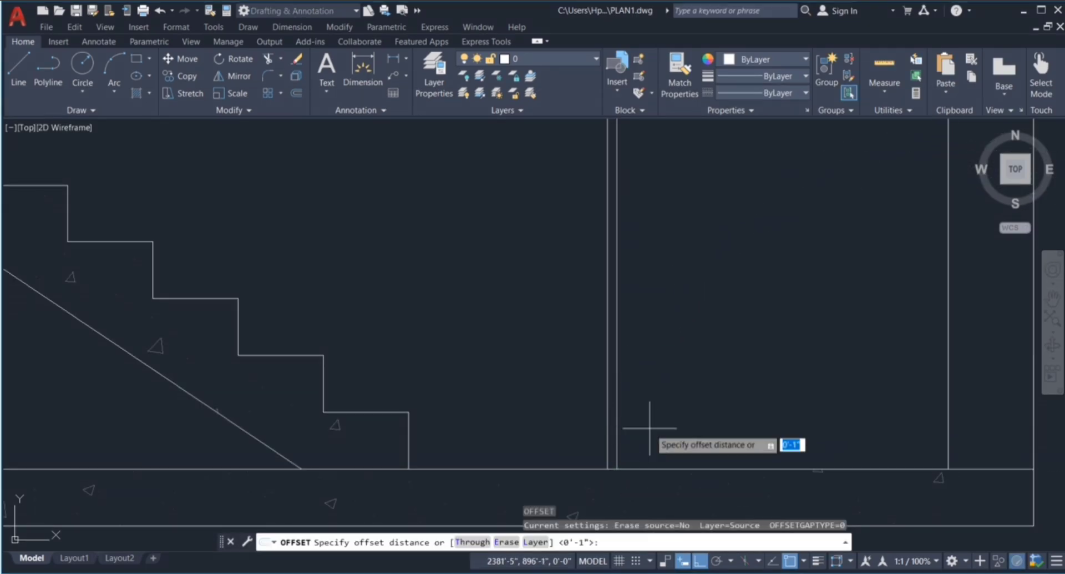
type("1")
key("Return")
scroll(647, 430, "down", 2)
left_click(828, 388)
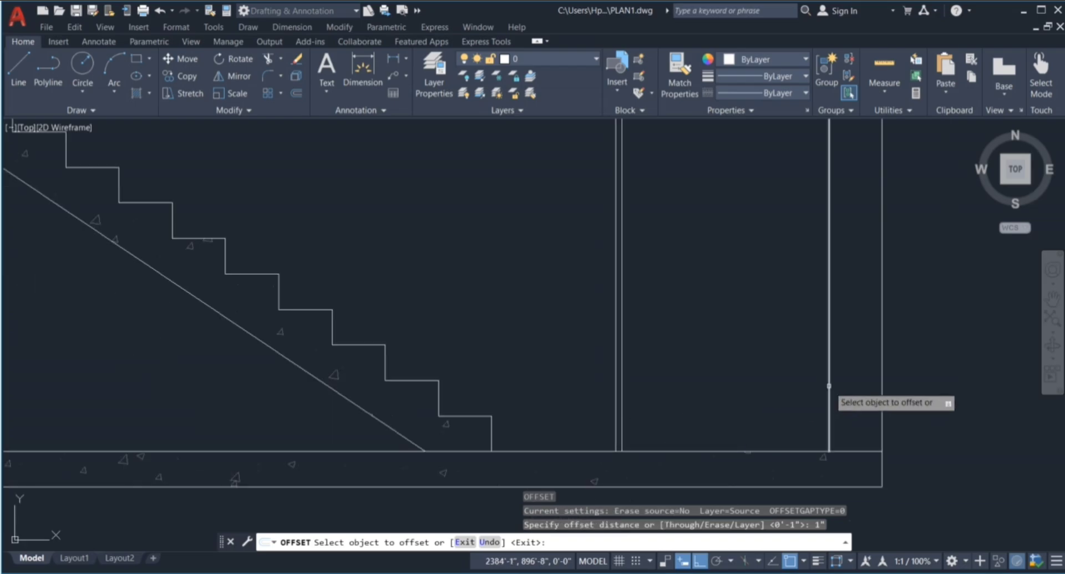
left_click(764, 420)
left_click(771, 450)
left_click(701, 407)
scroll(702, 409, "down", 1)
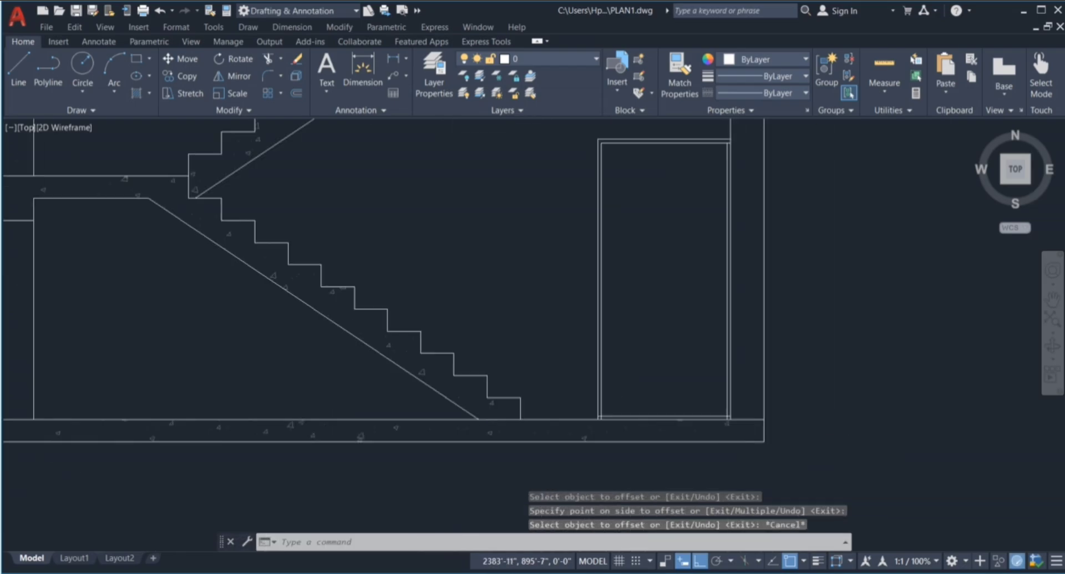
Step: Trim the overlapping frame lines at the door's two lower corners
scroll(725, 424, "up", 2)
key("Escape")
type("tr")
key("Return")
scroll(732, 415, "up", 2)
scroll(731, 411, "up", 3)
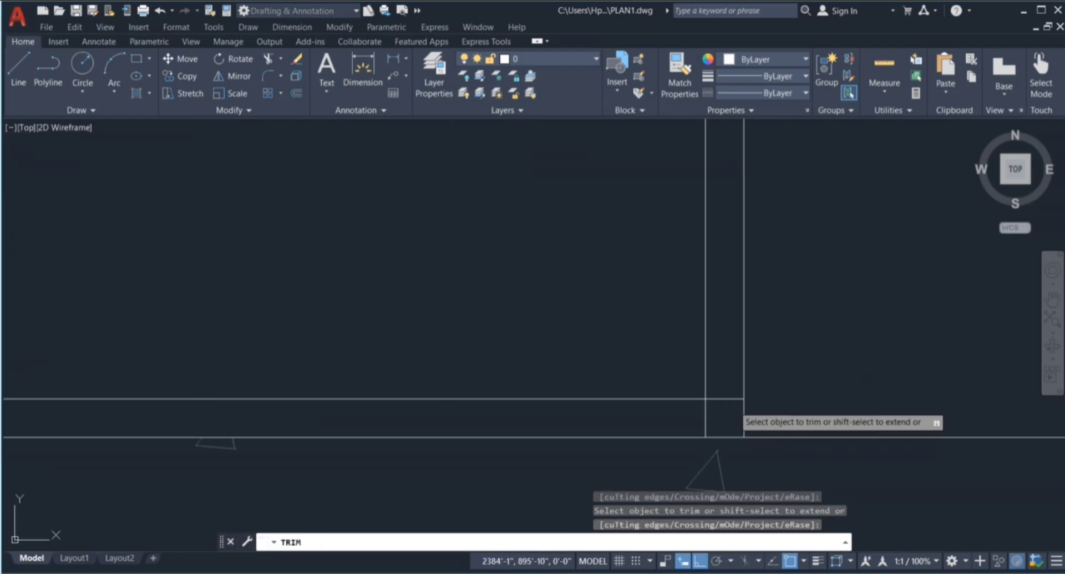
left_click(729, 399)
left_click(725, 411)
left_click(684, 412)
scroll(717, 418, "down", 3)
scroll(396, 414, "up", 1)
scroll(398, 419, "up", 2)
left_click(367, 422)
left_click(361, 400)
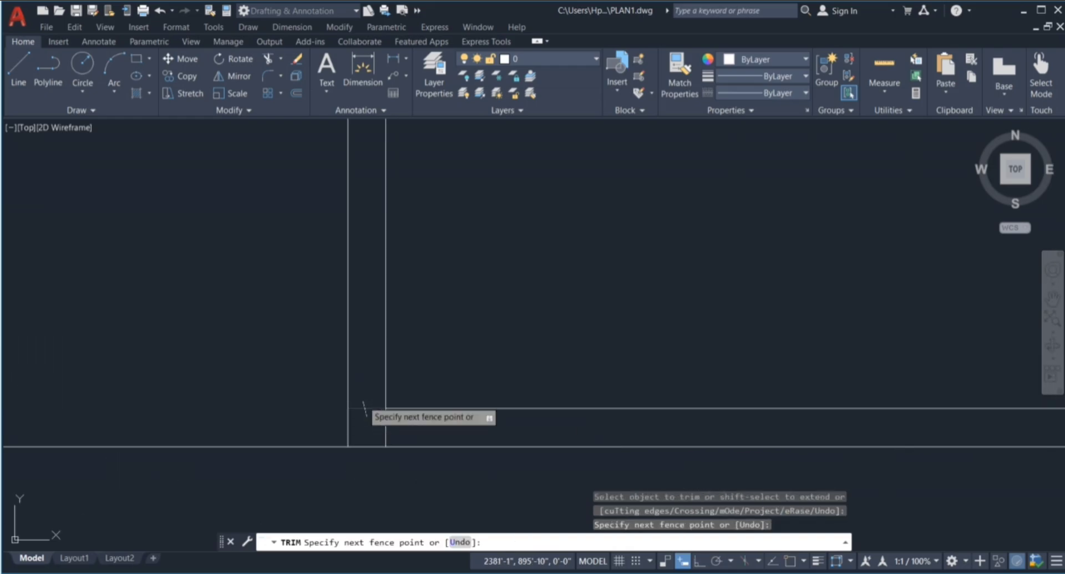
left_click(368, 429)
left_click(411, 430)
scroll(442, 428, "down", 6)
key("Escape")
Step: Change the colour of all the door frame lines to grey 147,149,152
scroll(516, 331, "down", 2)
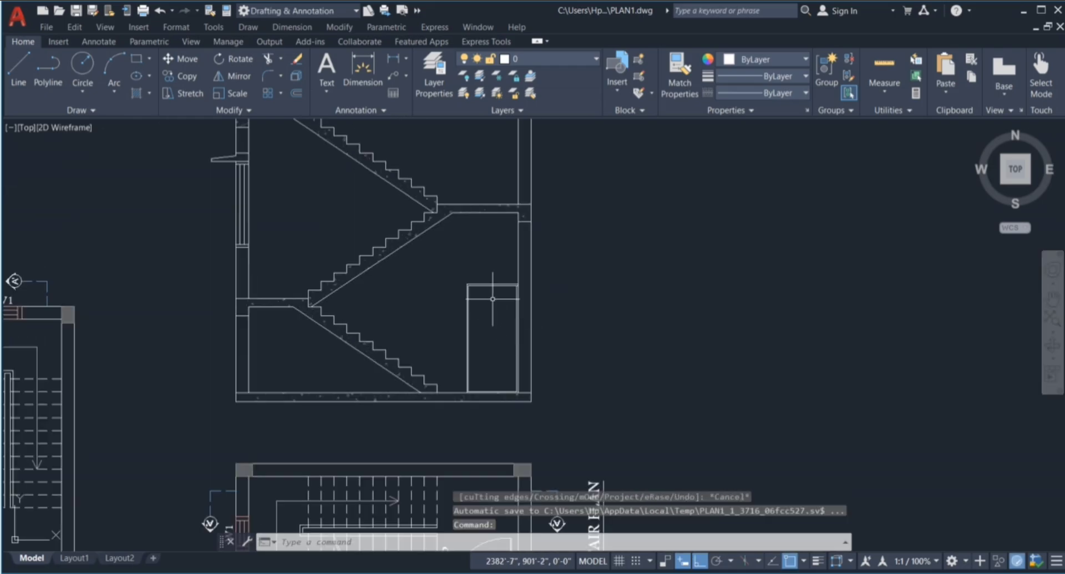
left_click(483, 285)
scroll(508, 377, "down", 4)
scroll(510, 348, "up", 4)
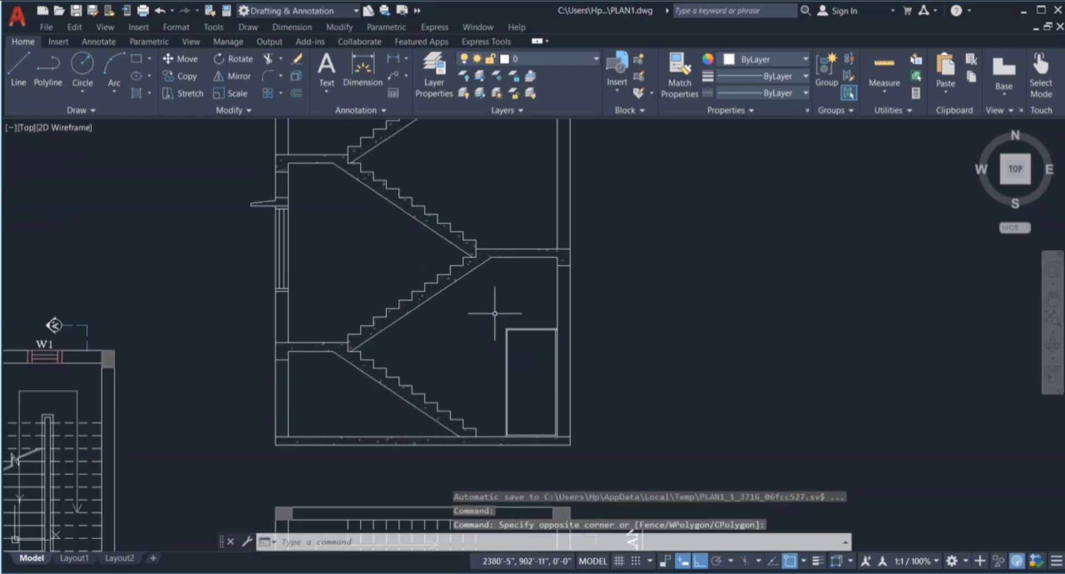
left_click(591, 439)
left_click(771, 59)
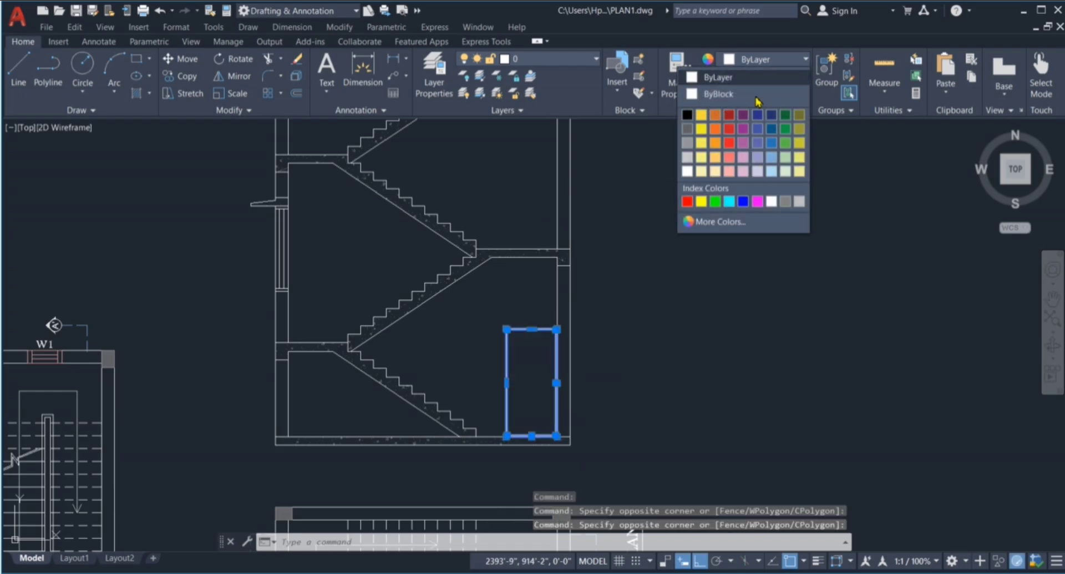
left_click(694, 146)
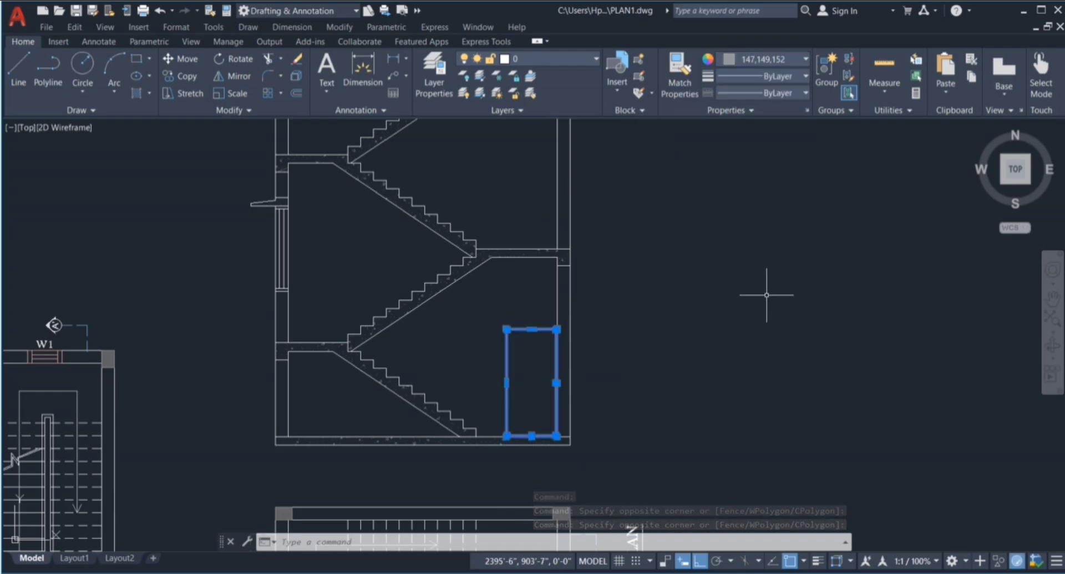
key("Escape")
Step: Examine the panelled doors on each floor of the finished reference section A-A'
scroll(746, 312, "down", 4)
scroll(704, 322, "down", 2)
middle_click_drag(328, 464, 492, 376)
scroll(492, 376, "up", 2)
scroll(492, 376, "up", 4)
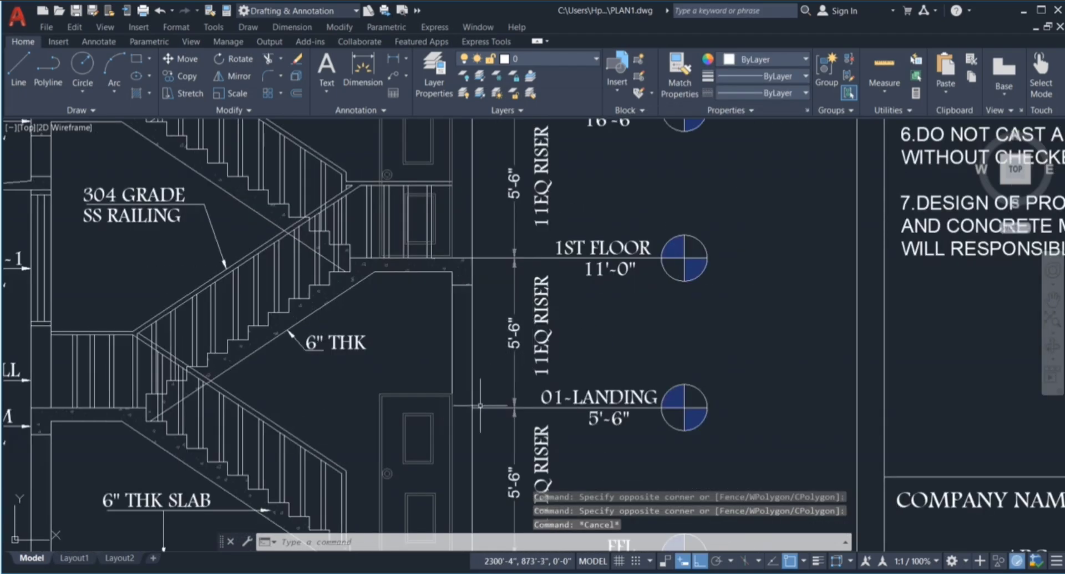
scroll(483, 339, "down", 3)
scroll(473, 305, "up", 3)
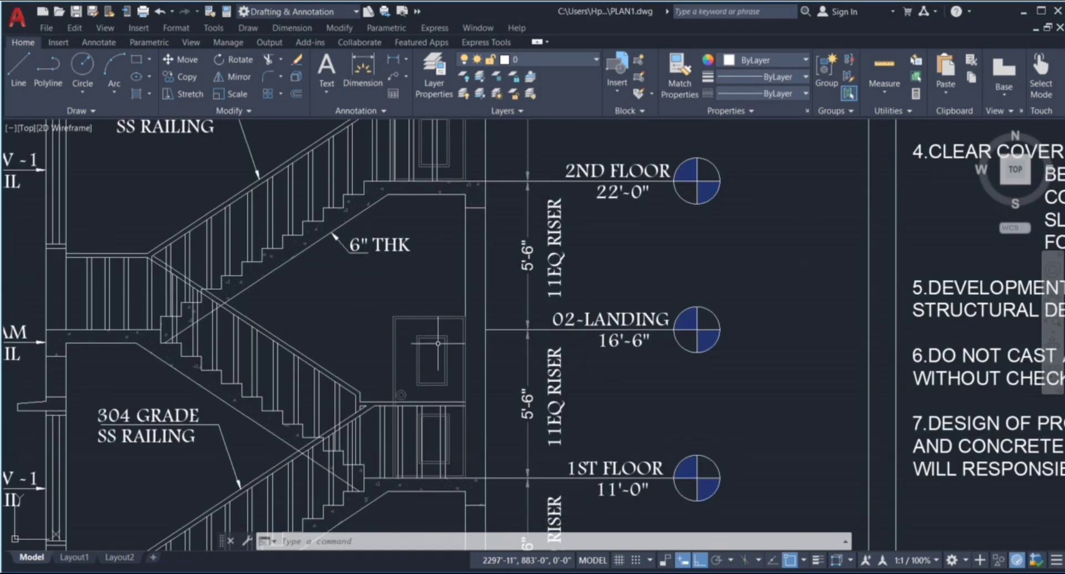
left_click(350, 348)
left_click(364, 345)
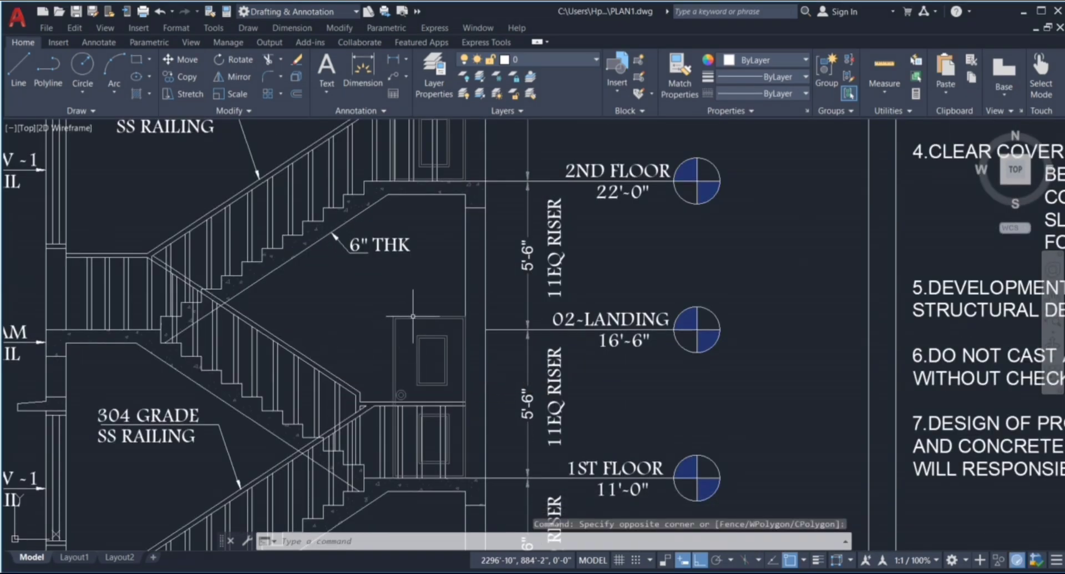
scroll(437, 323, "down", 2)
scroll(438, 317, "down", 3)
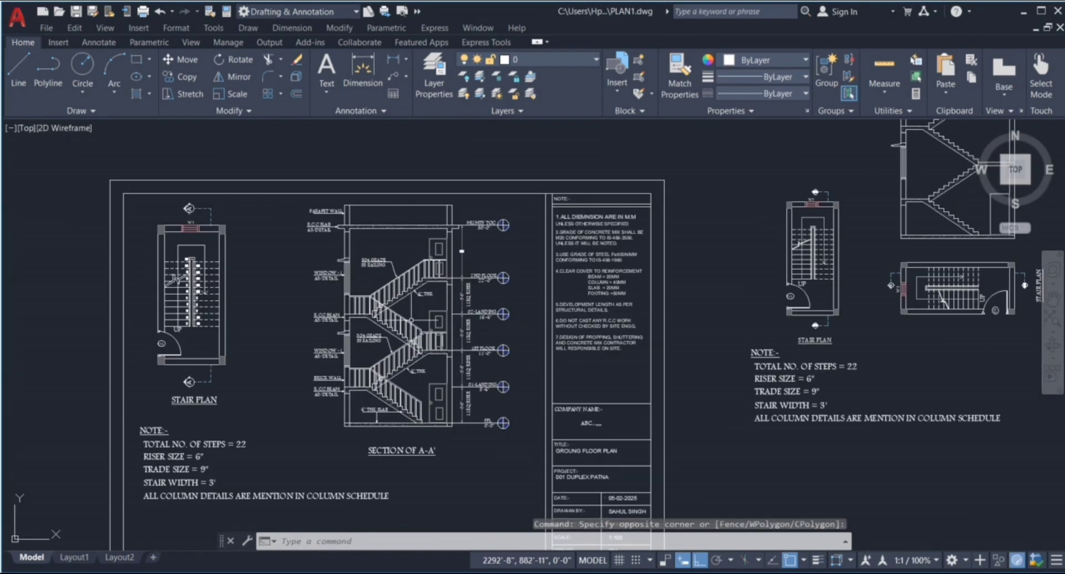
scroll(475, 355, "down", 2)
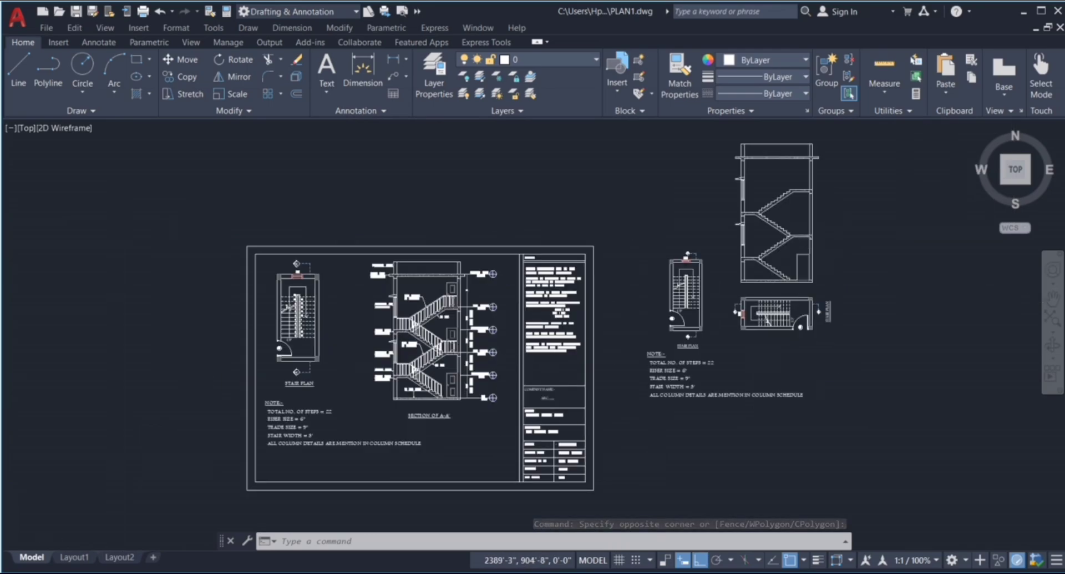
Step: Try drawing rectangular panels inside the ground-floor door of the new section, the upper one about 1' by 1'-7"
scroll(811, 247, "up", 8)
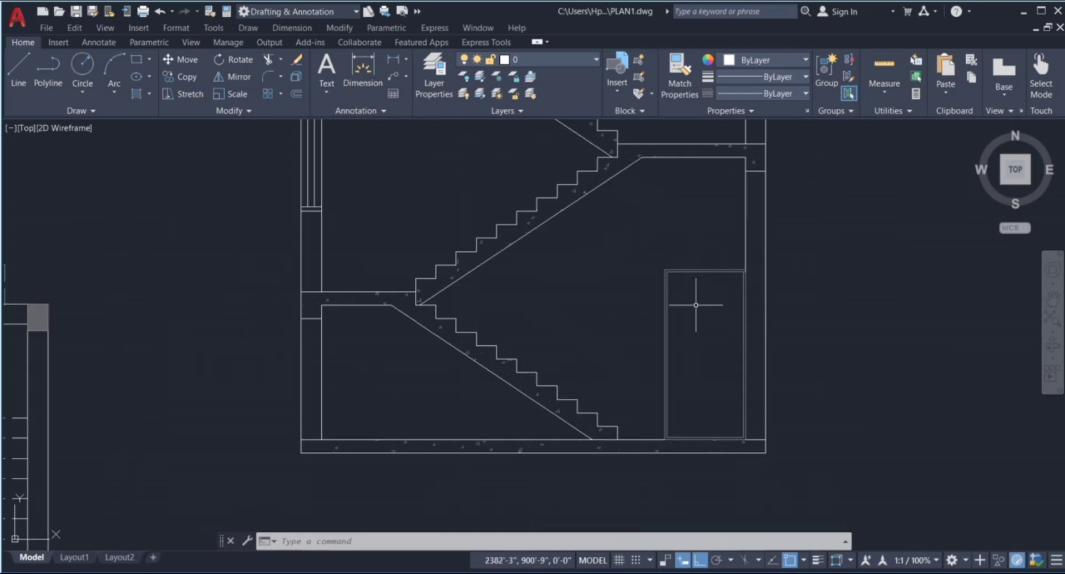
type("C")
key("Return")
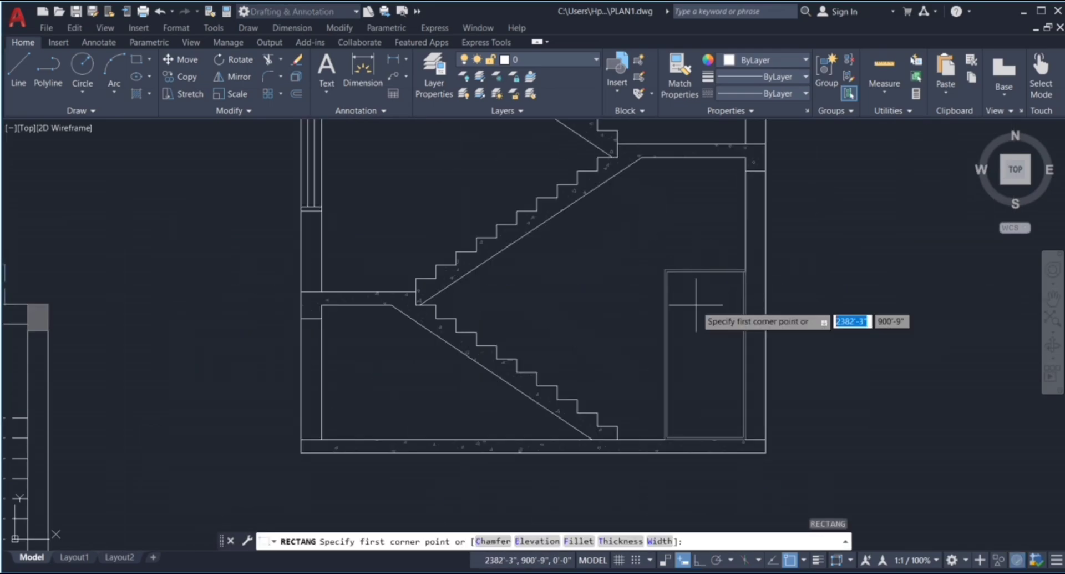
left_click(694, 301)
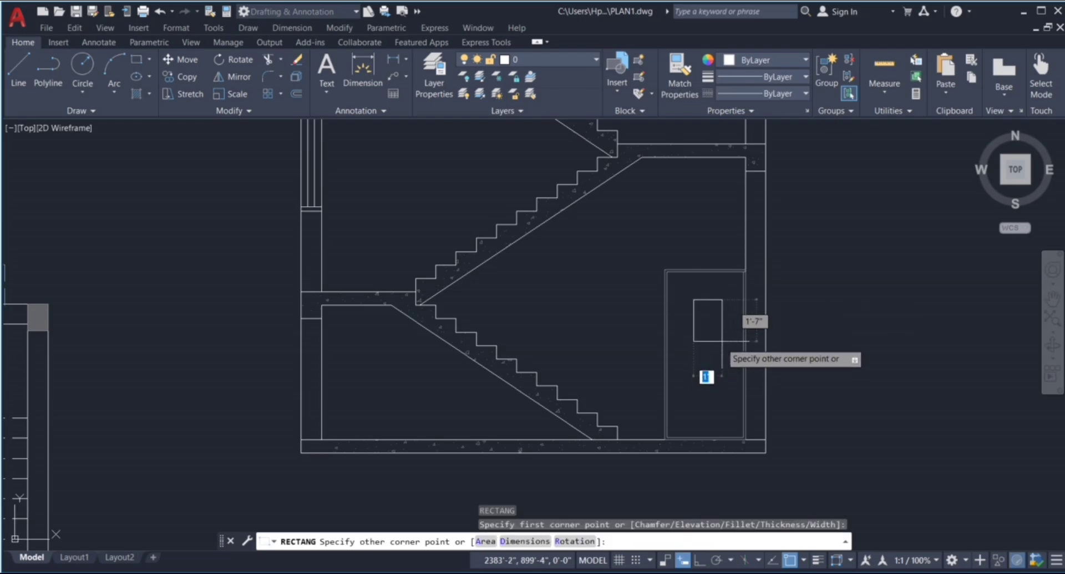
left_click(721, 338)
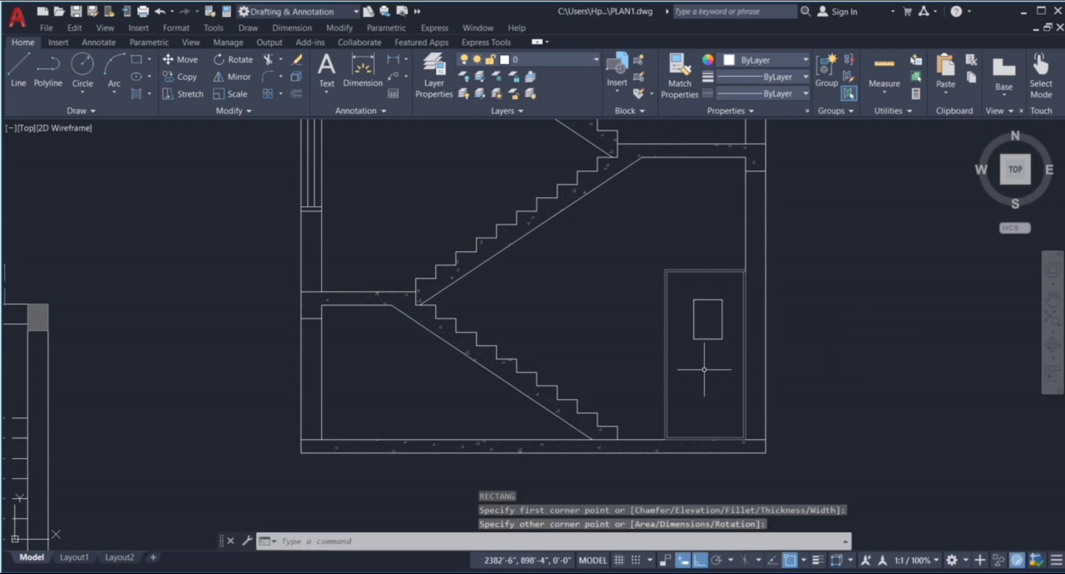
key("Return")
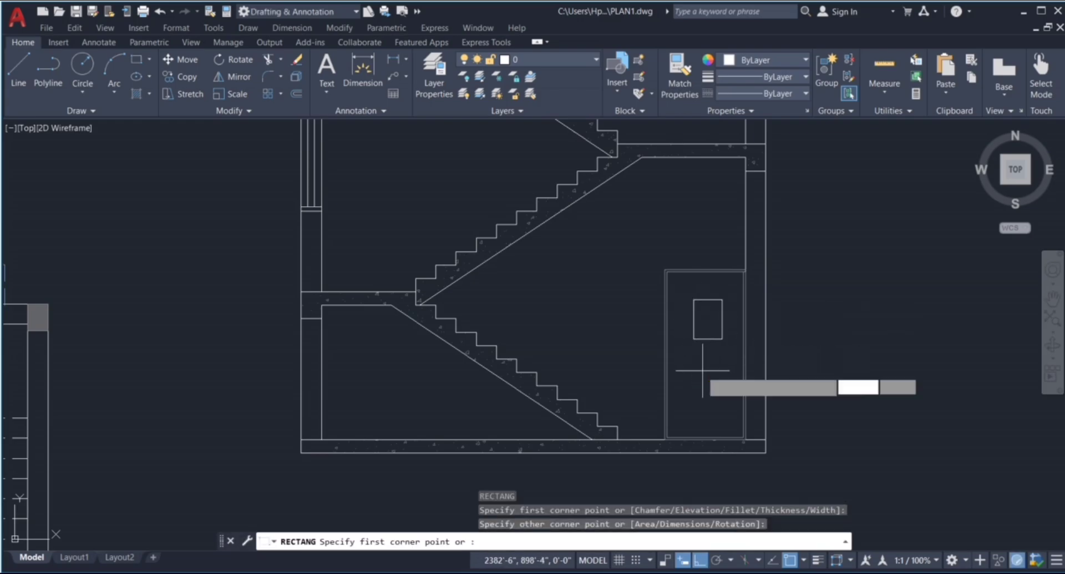
left_click(706, 435)
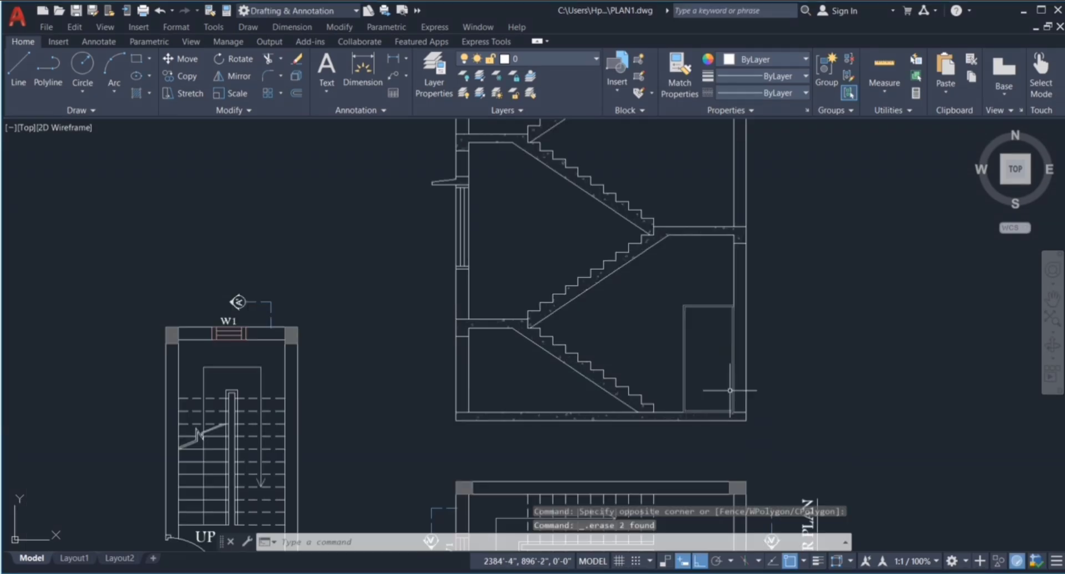
scroll(730, 390, "down", 2)
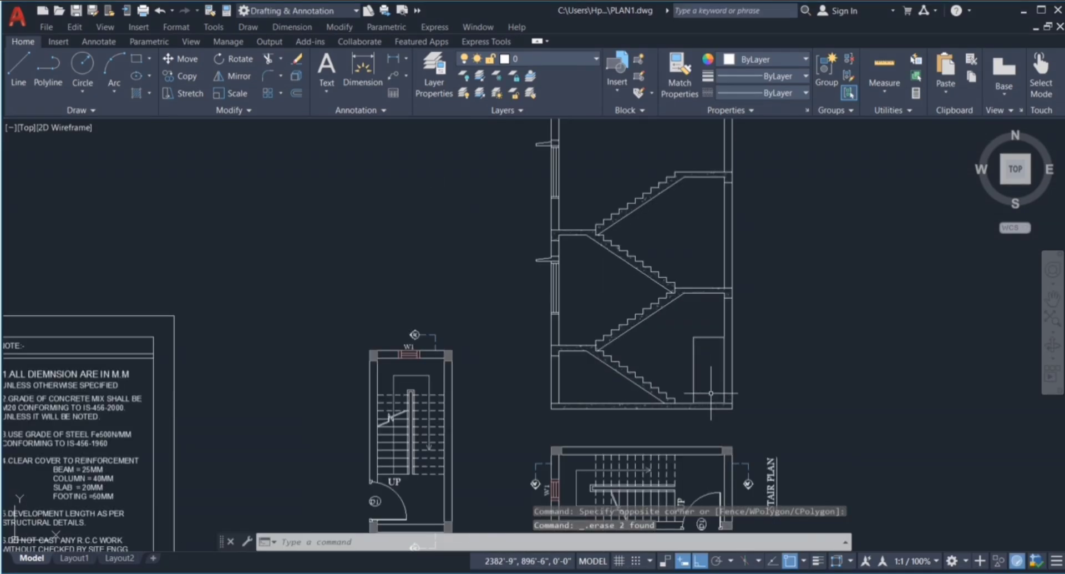
left_click(711, 370)
left_click(675, 335)
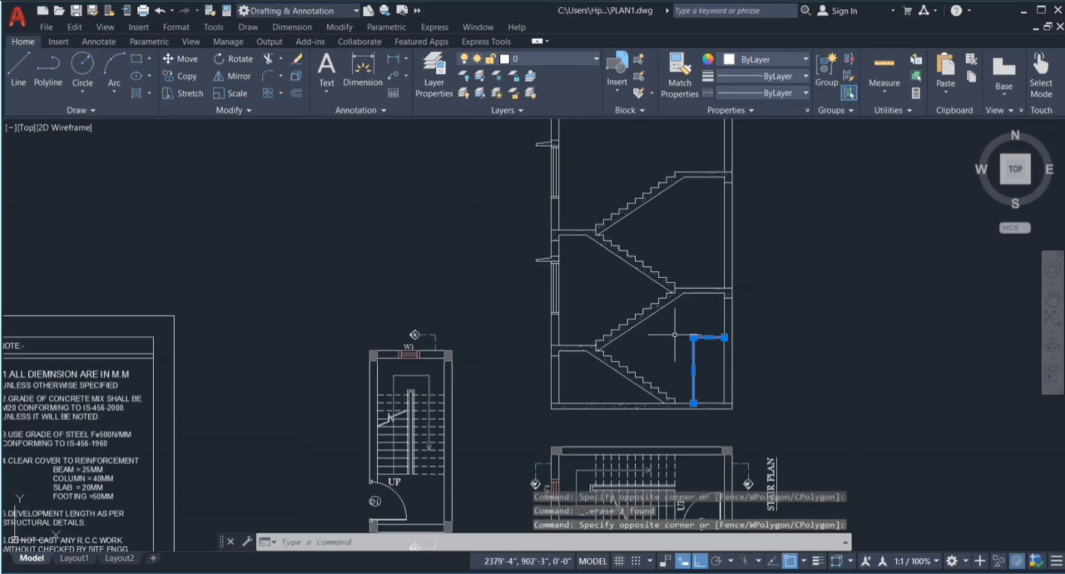
scroll(659, 314, "down", 2)
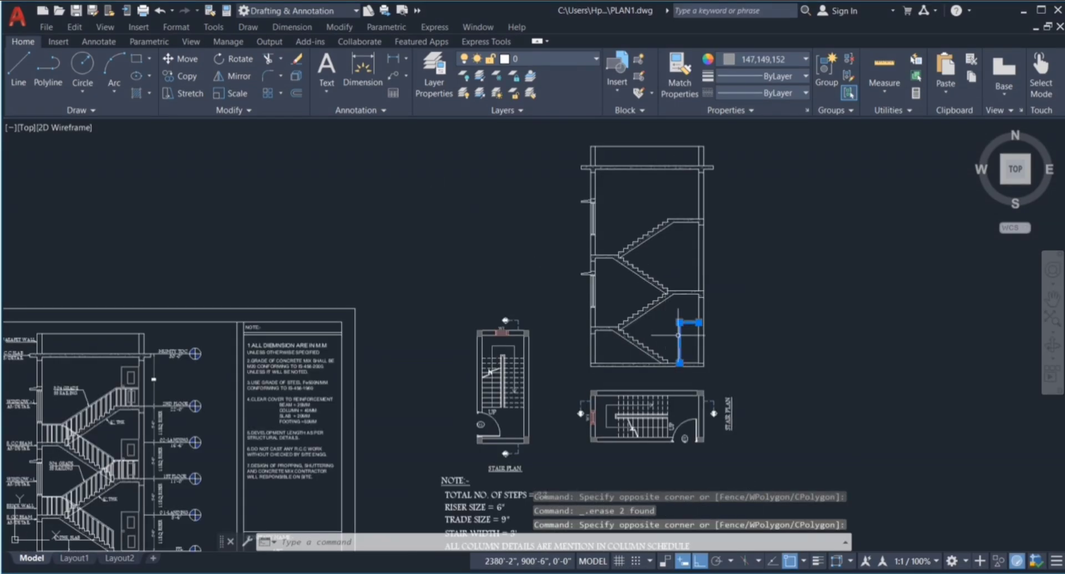
key("Escape")
key("Escape")
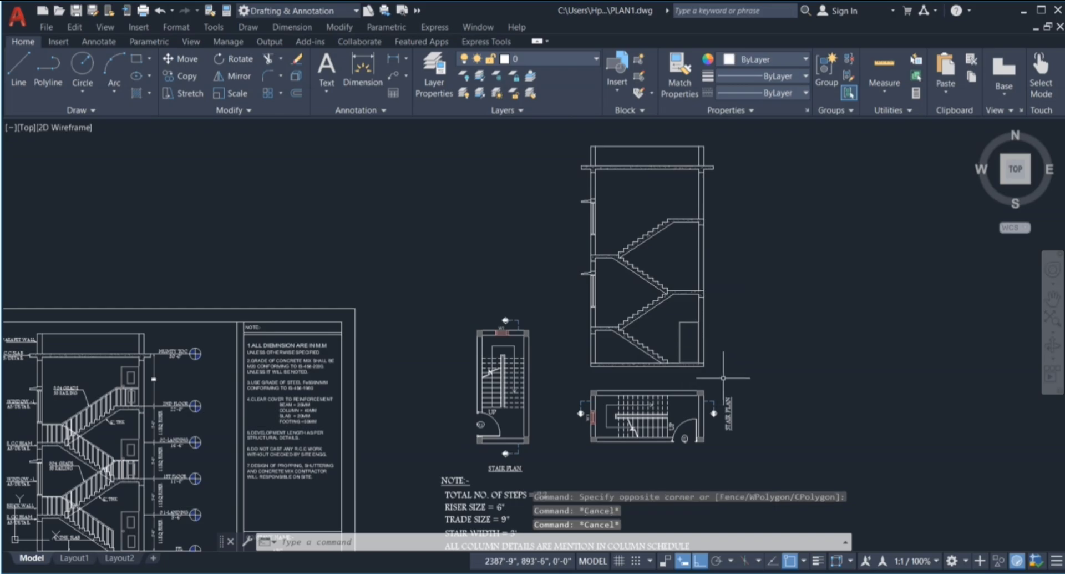
Step: Draw a horizontal level line about 7' long outward from the outer wall at the top of the ground slab, on the door side
scroll(719, 359, "up", 4)
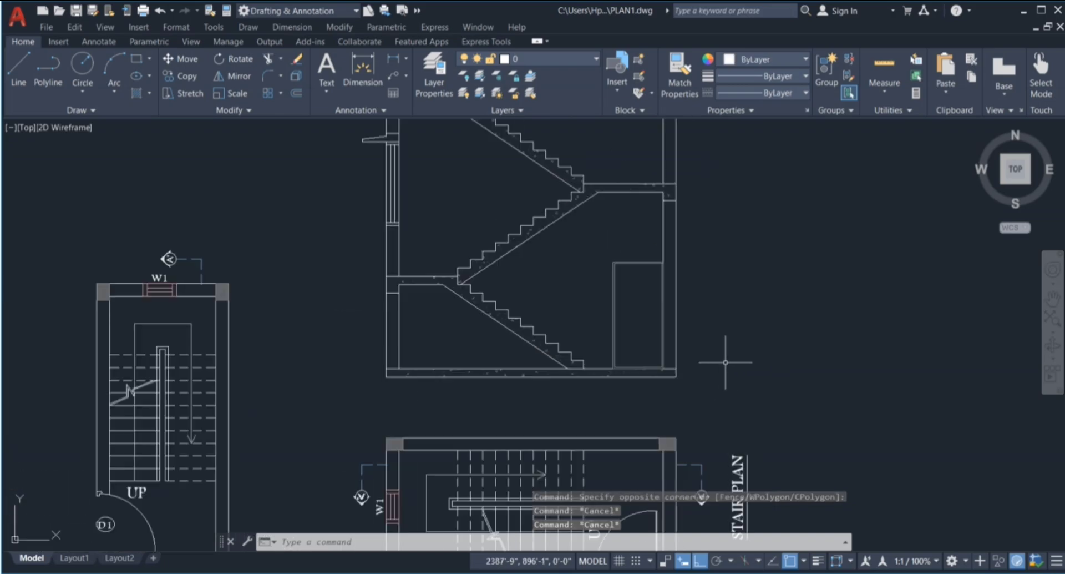
key("l")
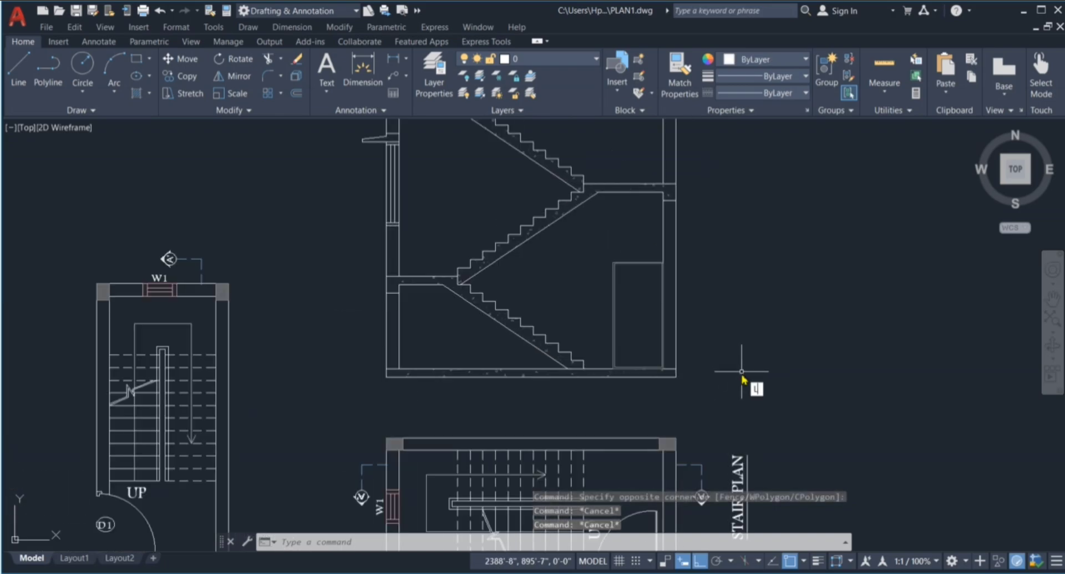
scroll(744, 373, "up", 2)
key("Return")
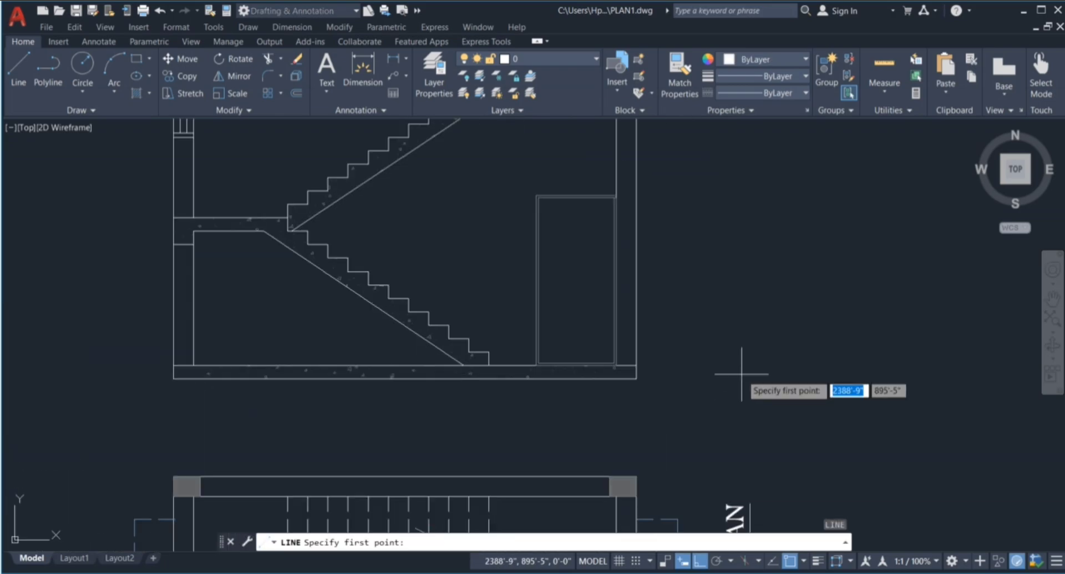
left_click(643, 367)
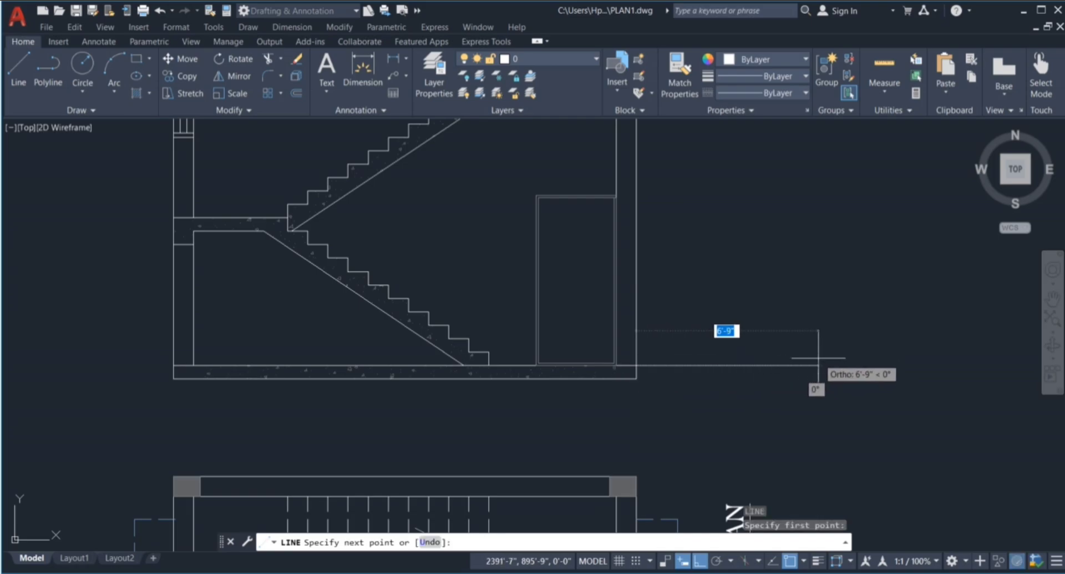
left_click(833, 377)
key("Escape")
key("Escape")
scroll(709, 434, "down", 5)
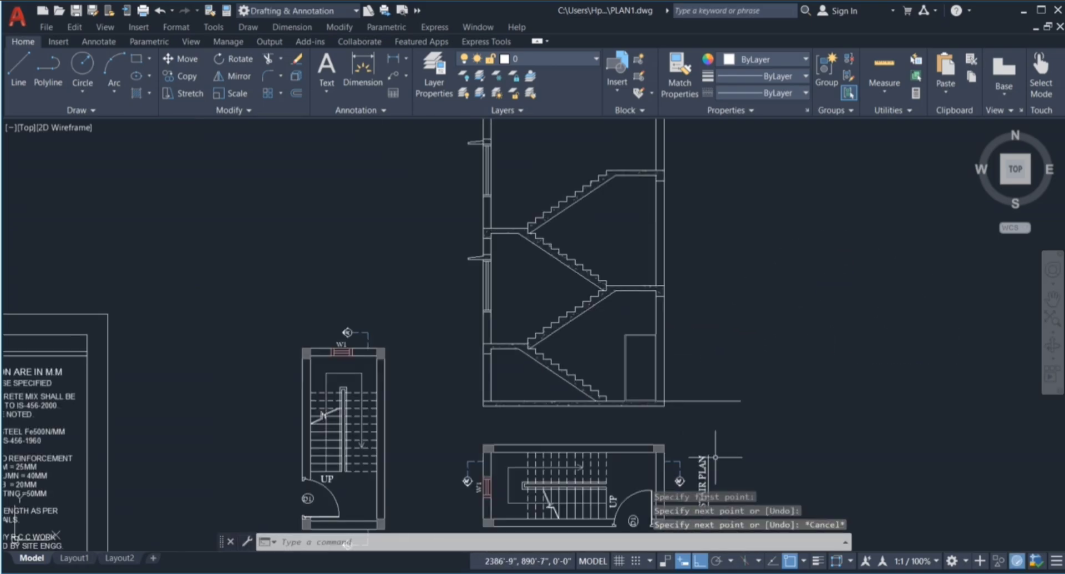
Step: Draw a circle with a radius of about 6" centred on the outer end of the ground level line
left_click(87, 66)
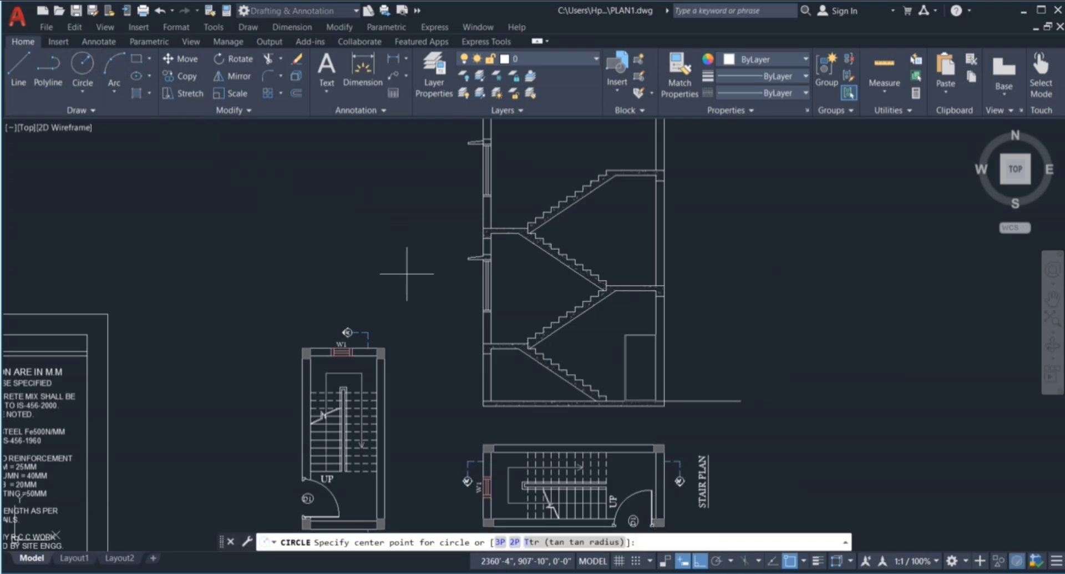
scroll(744, 419, "up", 5)
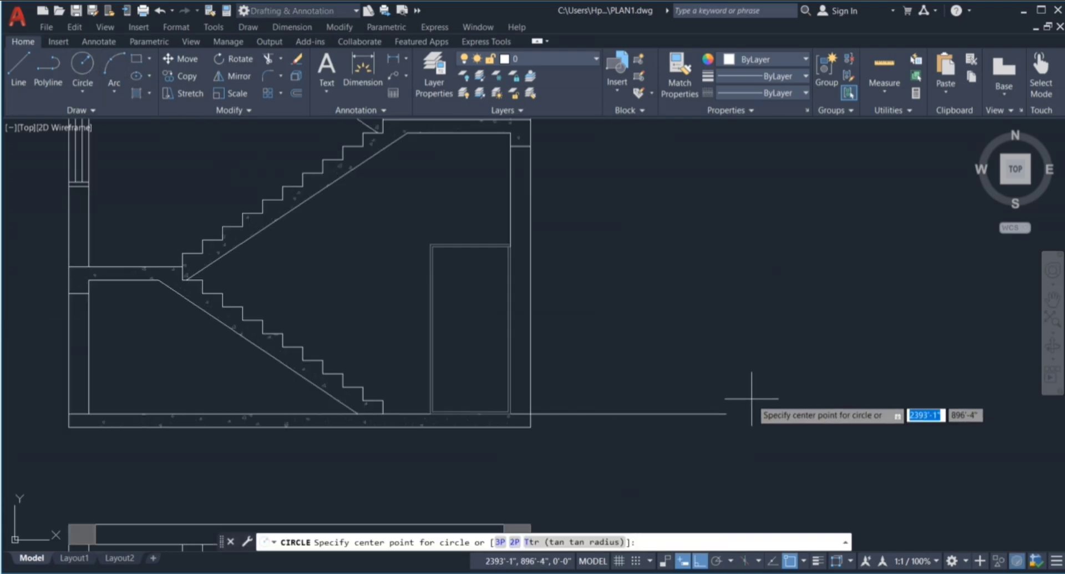
left_click(711, 418)
left_click(725, 438)
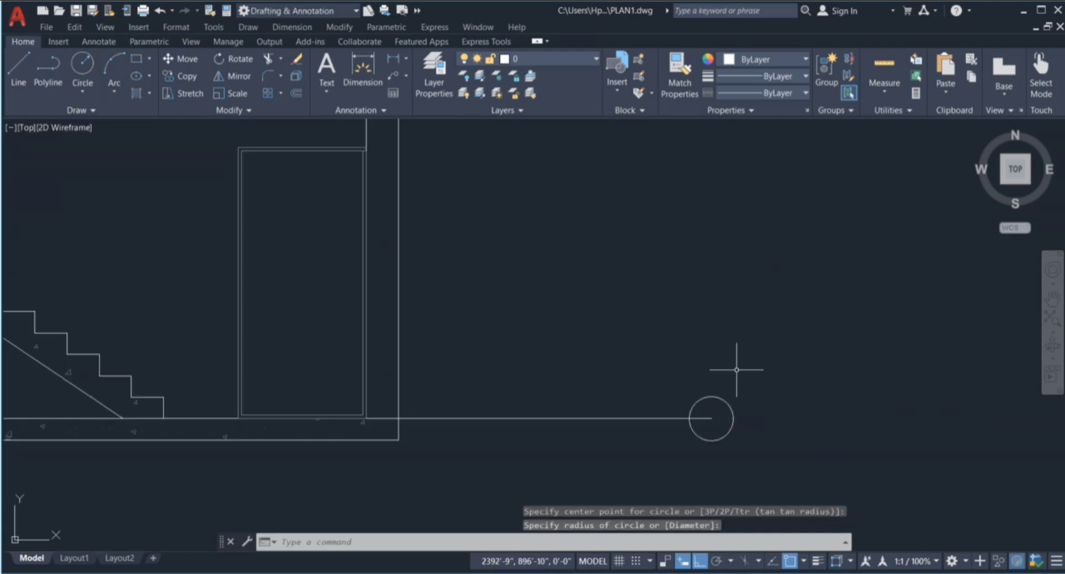
scroll(722, 388, "down", 3)
scroll(707, 413, "up", 5)
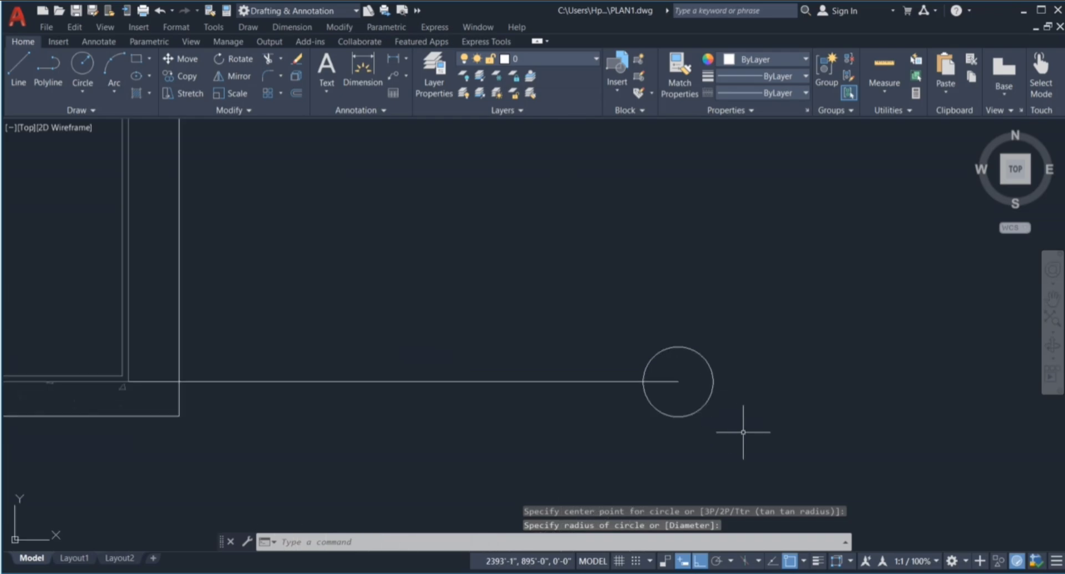
type("tr")
key("Return")
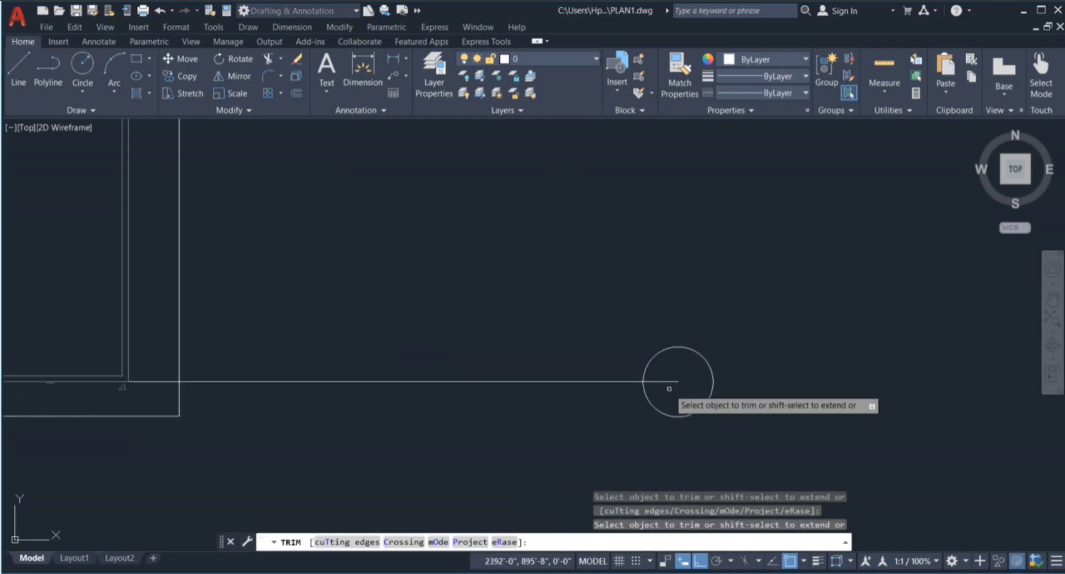
key("Escape")
key("Escape")
key("Escape")
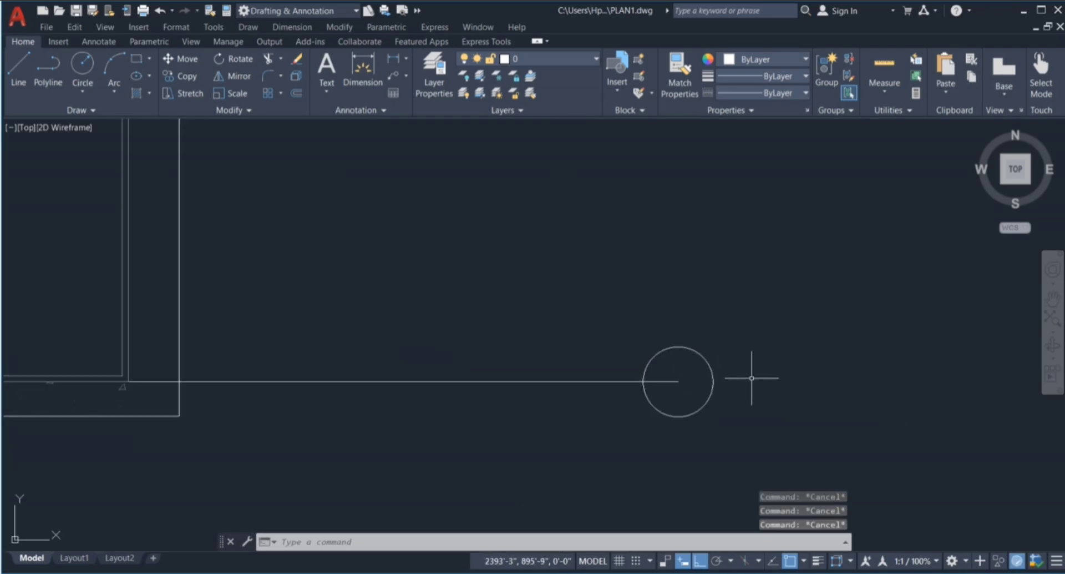
Step: Move the circle outward so that its wall-side quadrant sits on the end of the level line
left_click(752, 378)
left_click(701, 407)
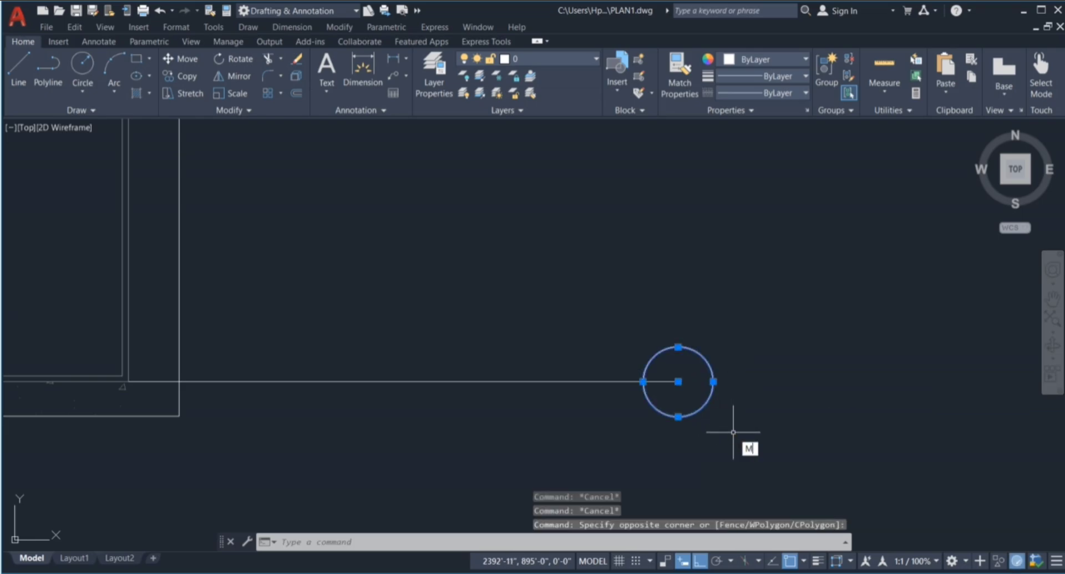
key("Return")
left_click(643, 381)
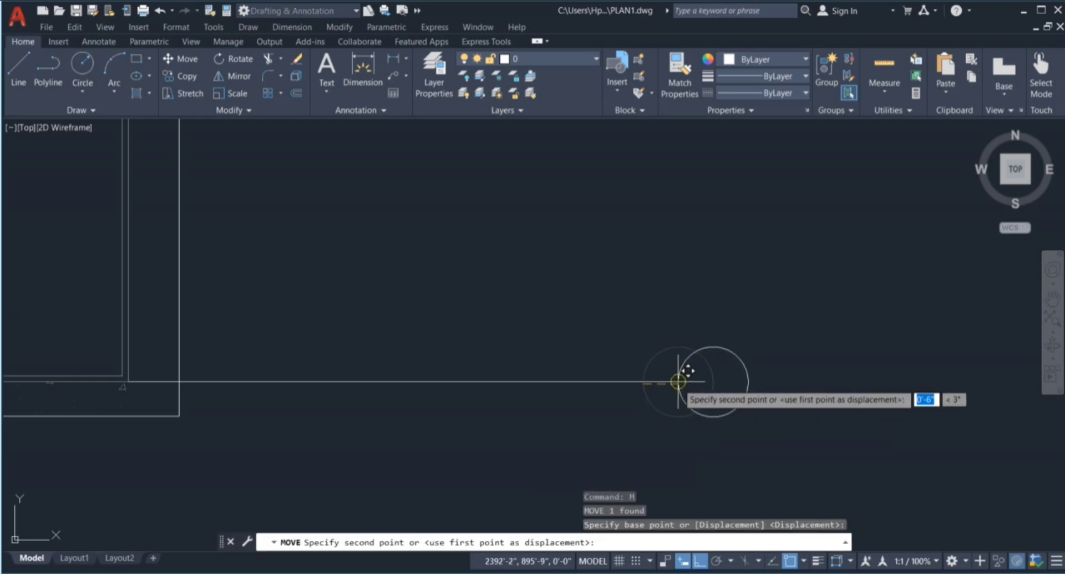
left_click(678, 381)
key("Escape")
scroll(689, 409, "down", 4)
key("Escape")
scroll(695, 473, "down", 4)
key("Escape")
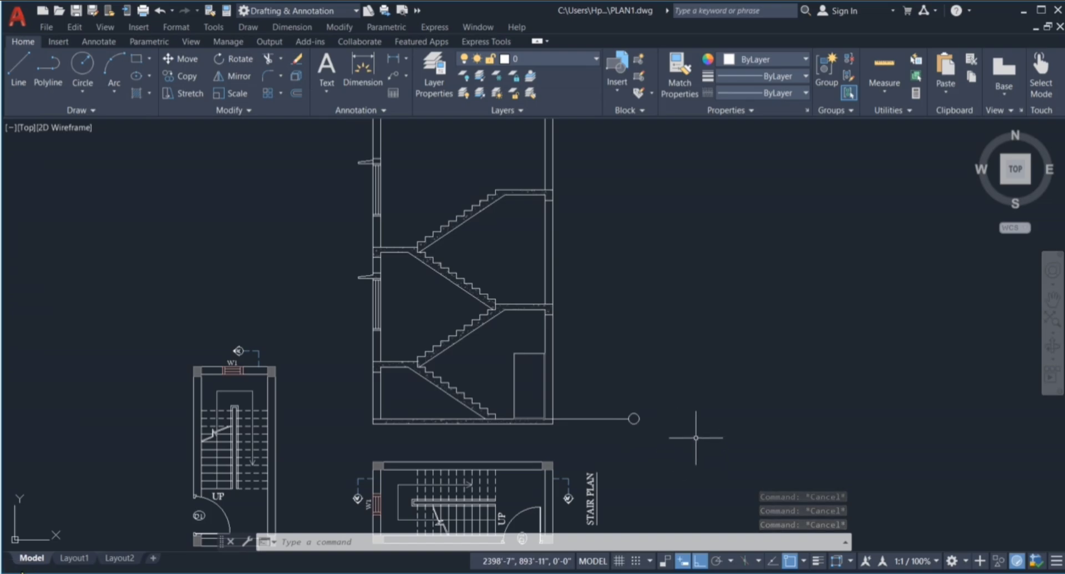
key("Escape")
Step: Examine the FFL level marker, its quartered circle and its text in the finished reference section A-A'
scroll(669, 416, "down", 4)
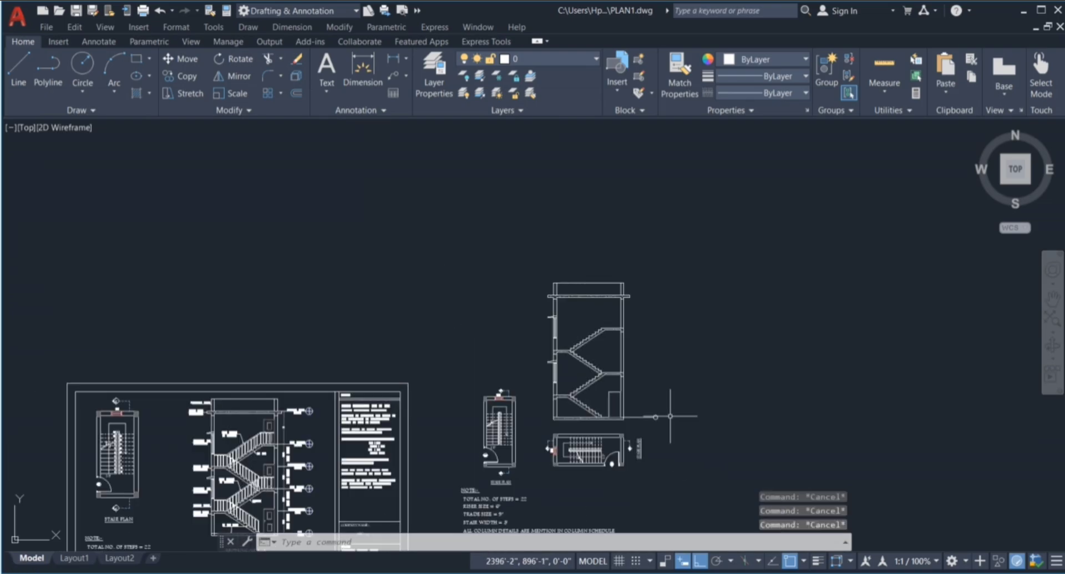
scroll(413, 408, "down", 4)
scroll(403, 436, "up", 10)
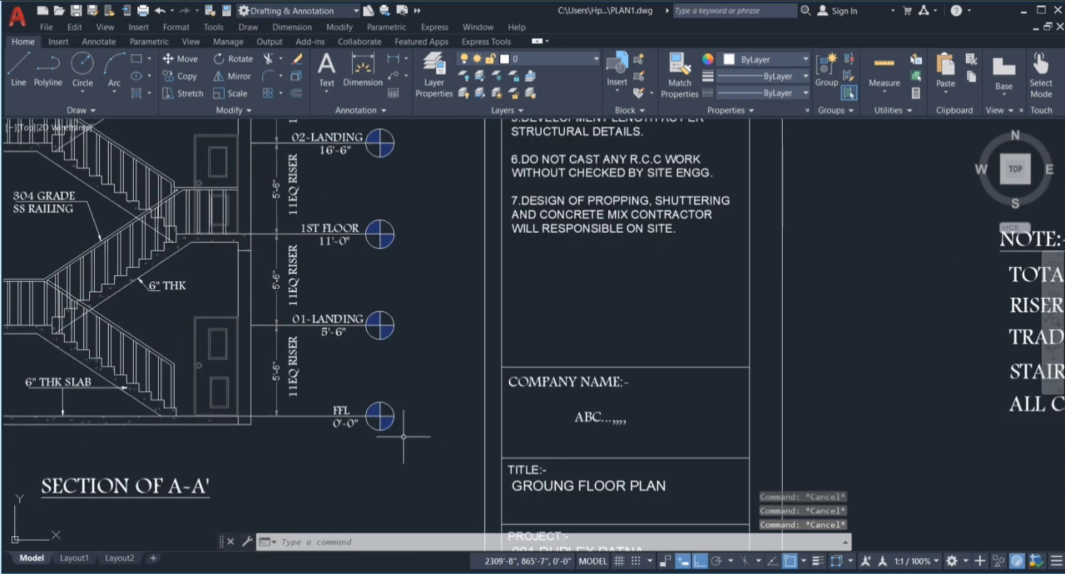
scroll(387, 406, "up", 4)
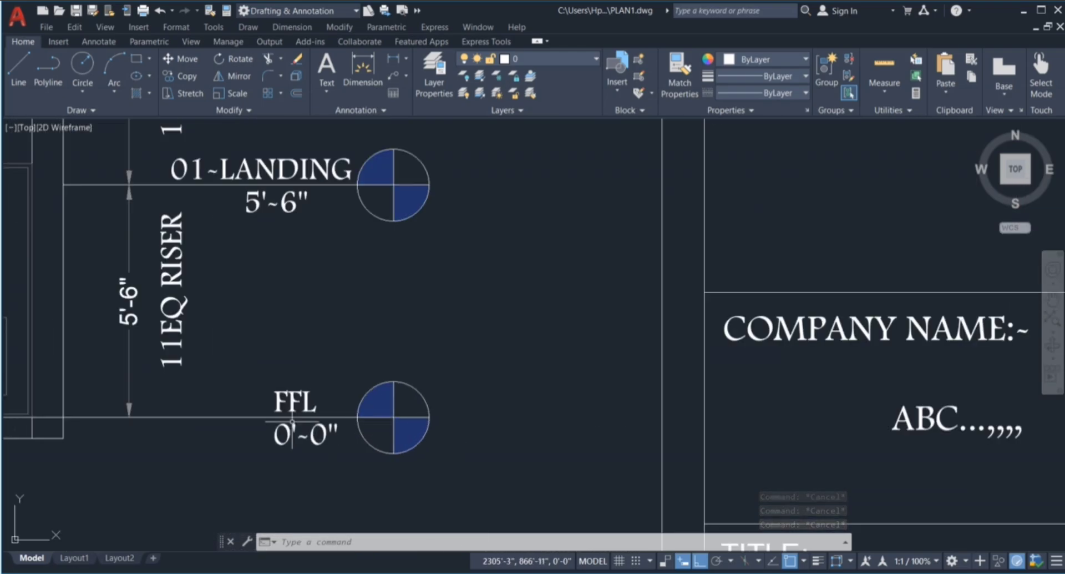
scroll(292, 401, "down", 10)
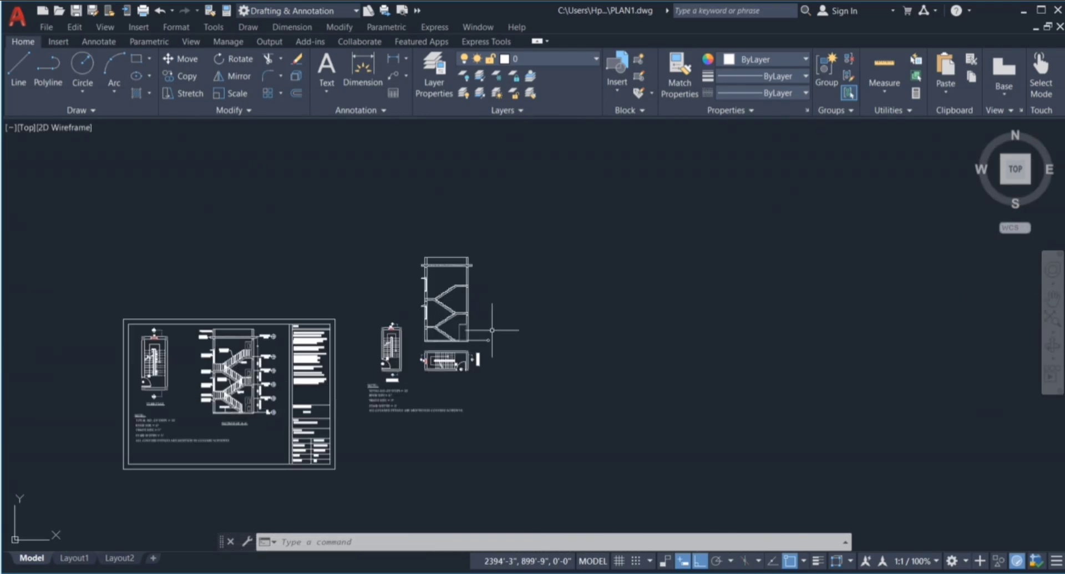
scroll(492, 330, "up", 8)
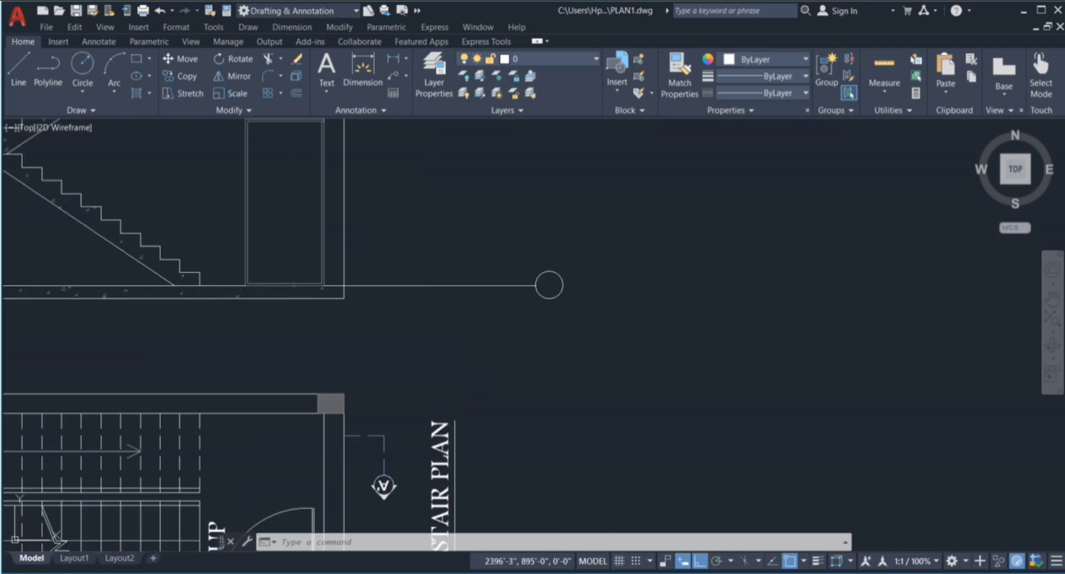
type("l")
key("Return")
scroll(558, 282, "up", 4)
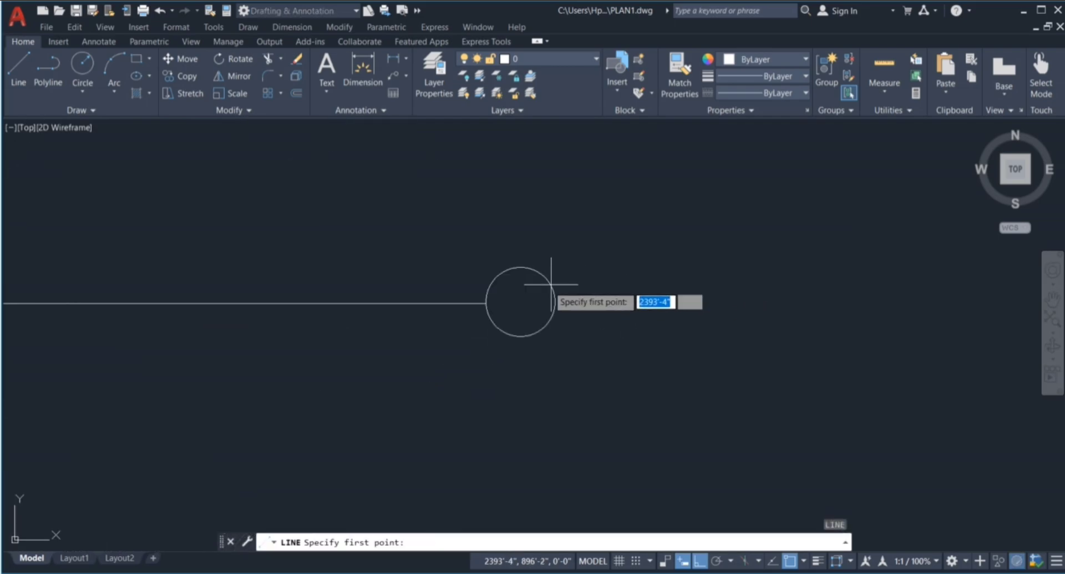
left_click(481, 304)
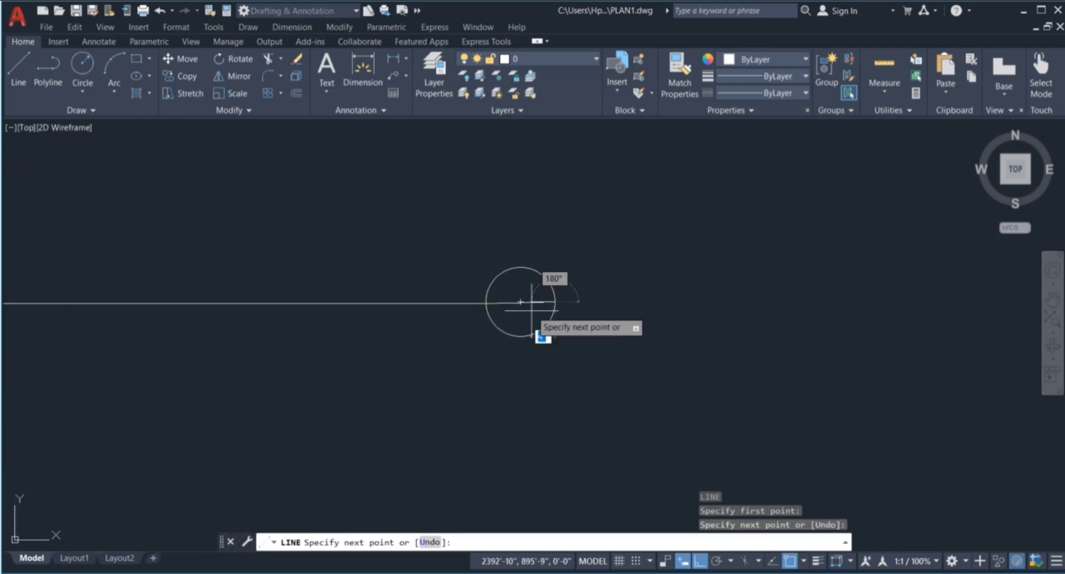
key("ctrl+z")
scroll(521, 313, "up", 4)
key("Escape")
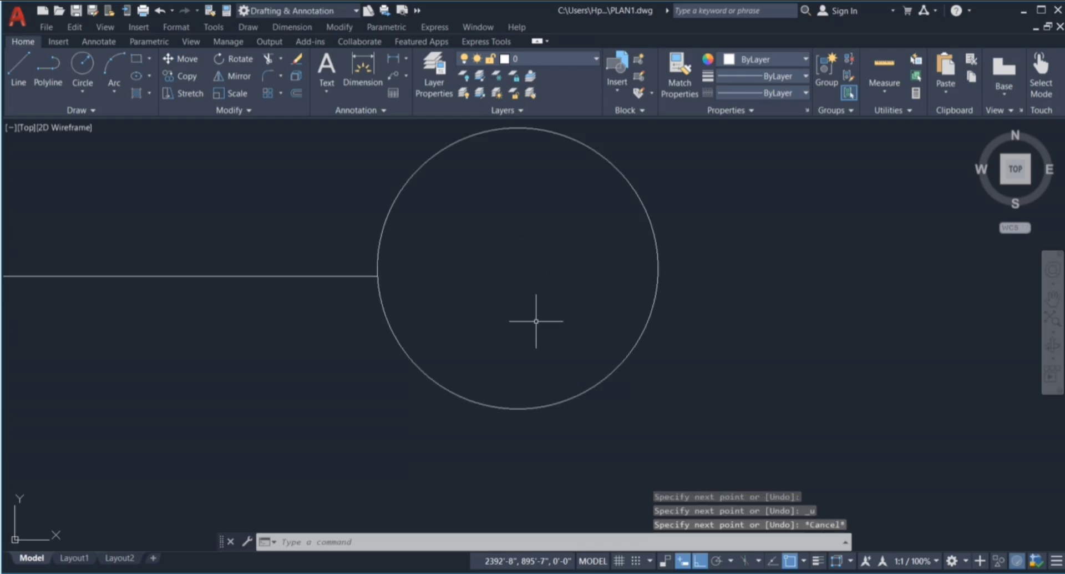
key("Escape")
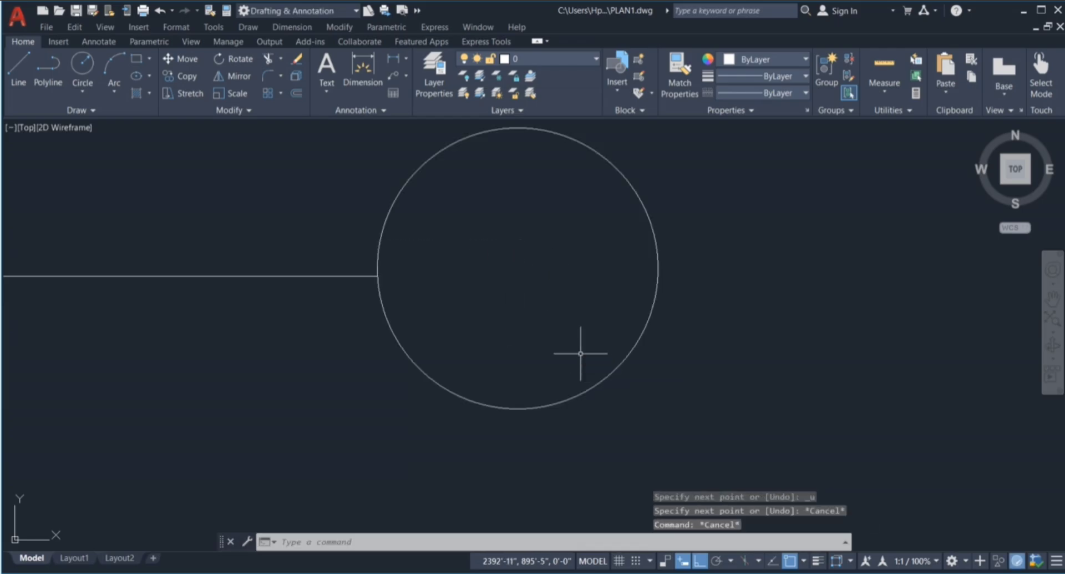
Step: Draw vertical and horizontal diameter lines through the level marker circle's centre, dividing it into four quarters
type("l")
key("Return")
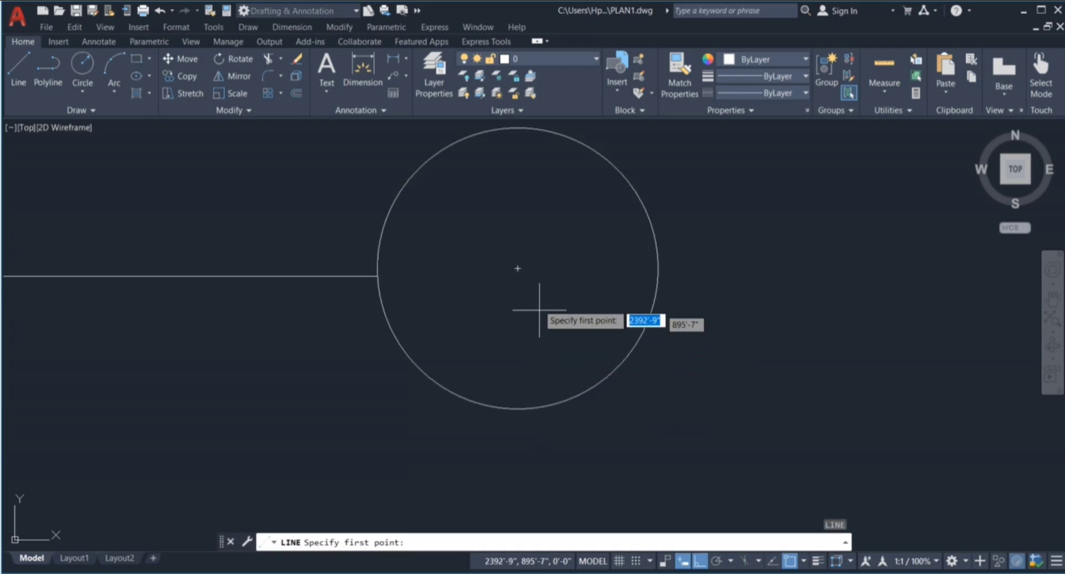
left_click(520, 267)
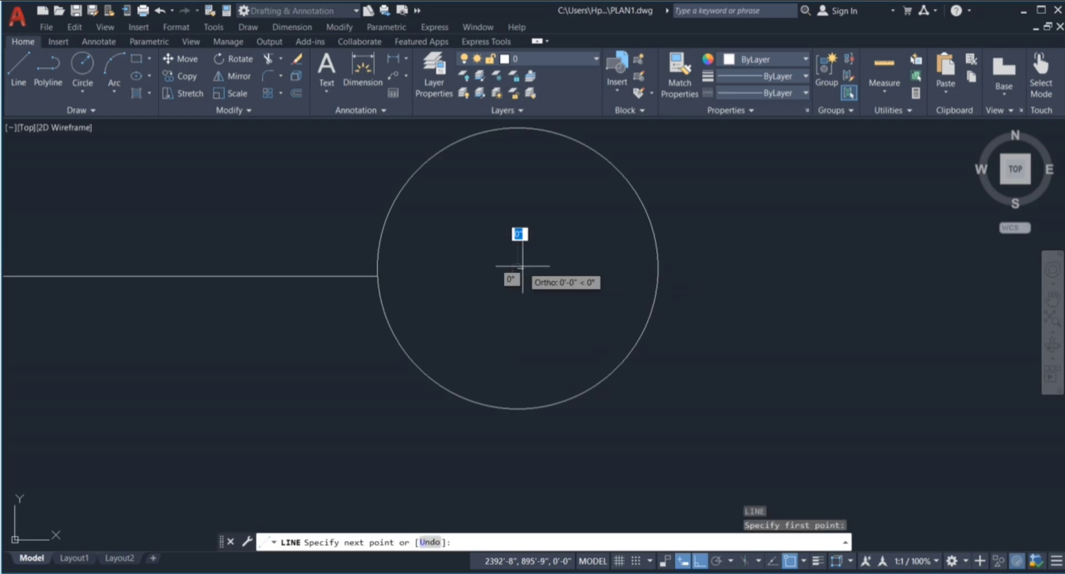
left_click(518, 129)
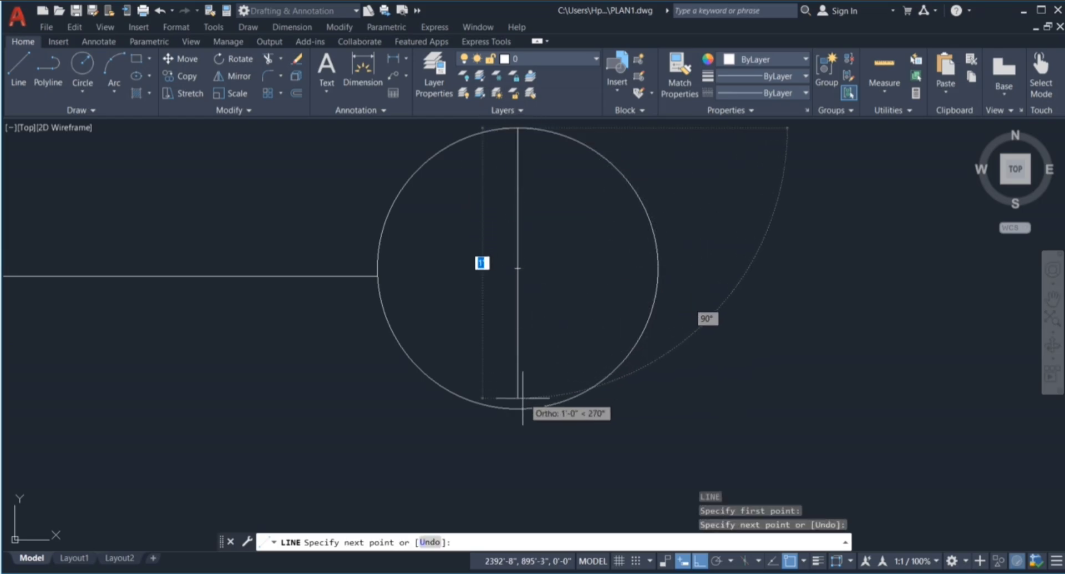
left_click(509, 408)
key("ctrl+z")
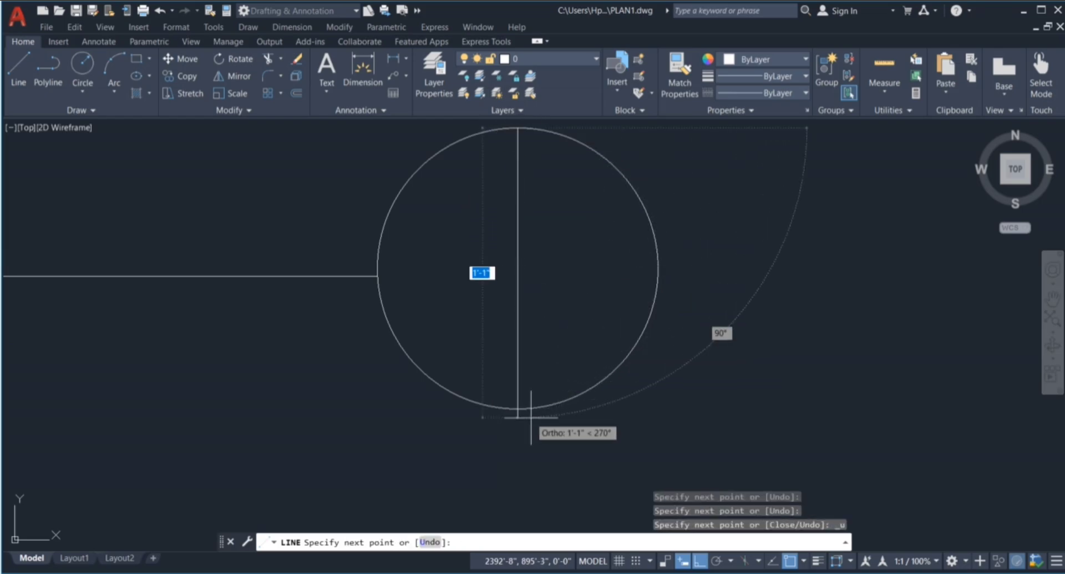
left_click(518, 408)
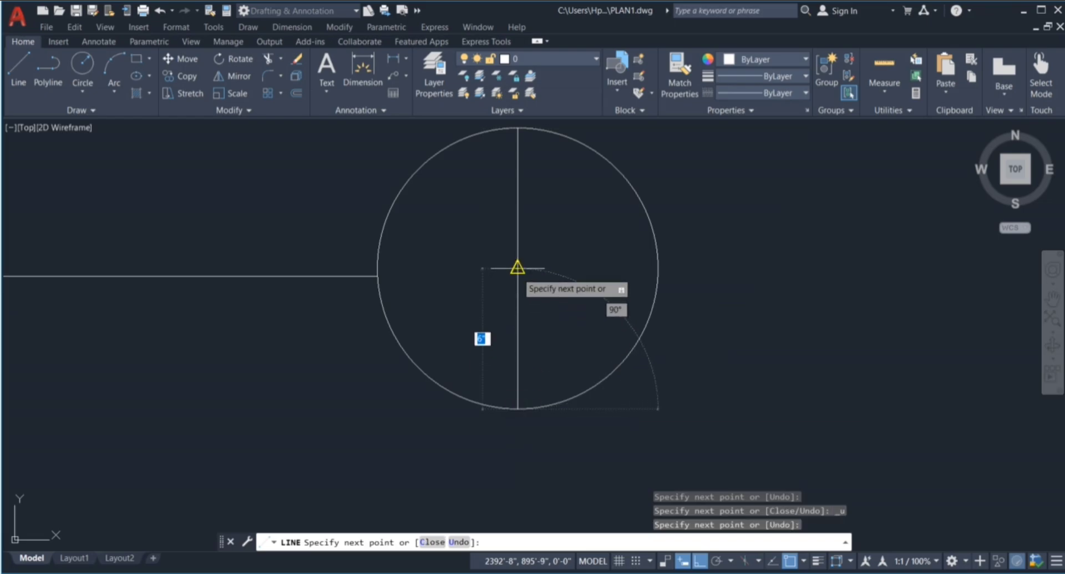
left_click(518, 269)
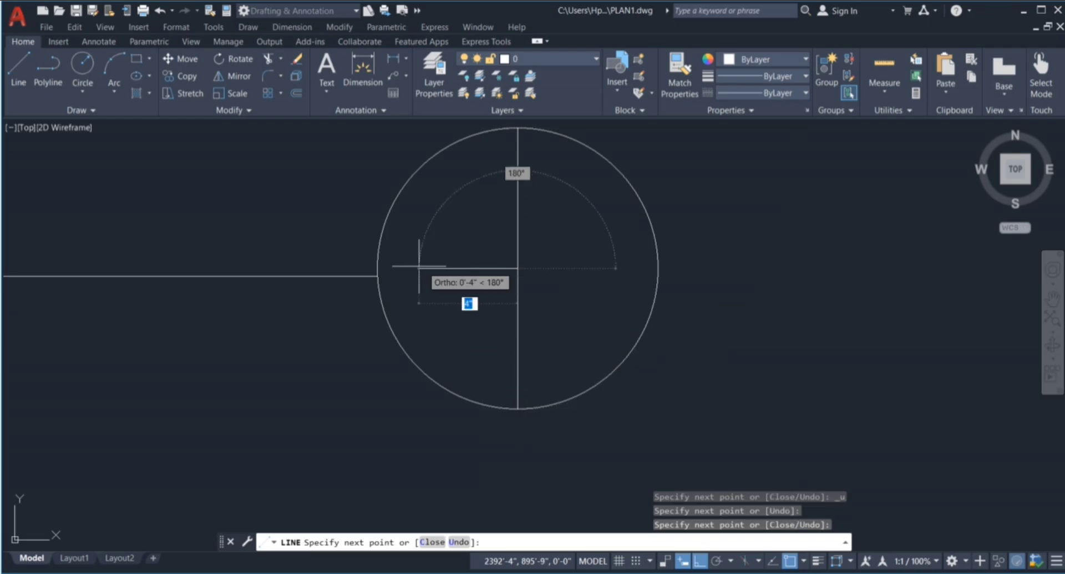
left_click(377, 269)
left_click(659, 269)
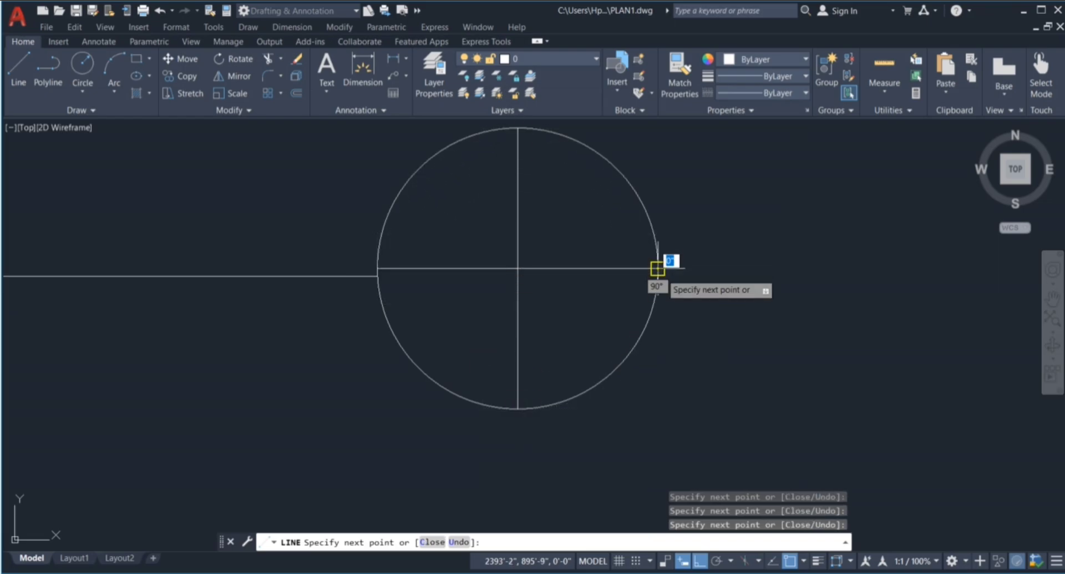
key("Escape")
Step: Move the circle and its cross lines down so the wall-side quadrant meets the end of the ground level line
scroll(631, 326, "down", 4)
left_click(535, 238)
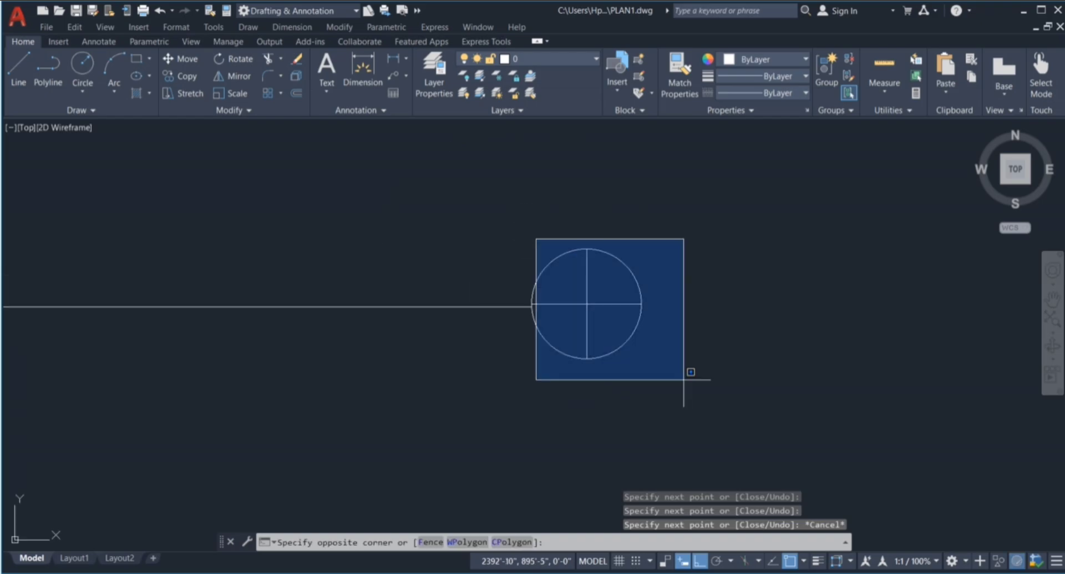
left_click(736, 400)
left_click(681, 377)
left_click(563, 251)
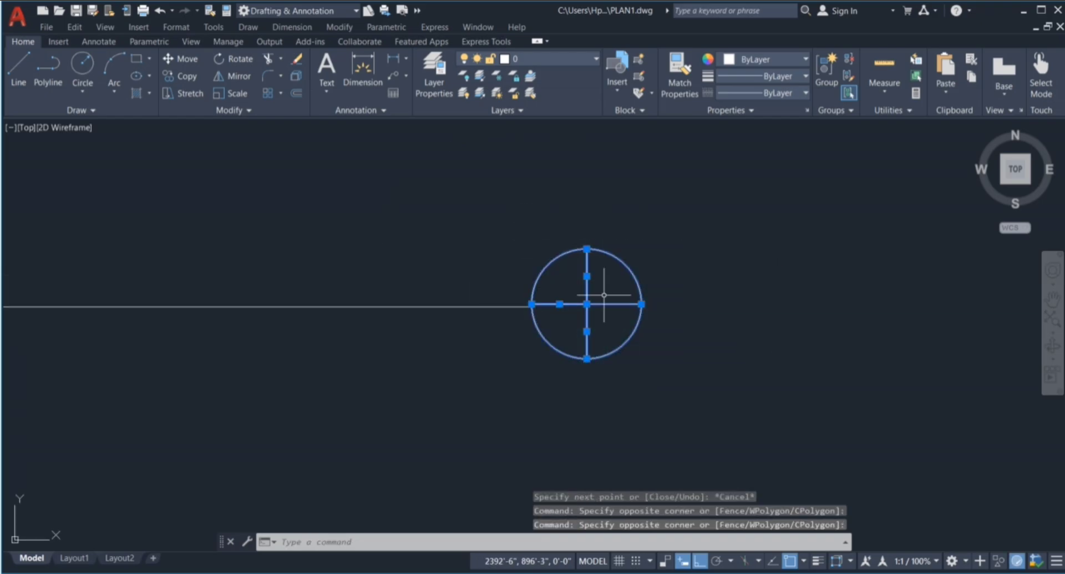
key("Return")
scroll(611, 311, "up", 6)
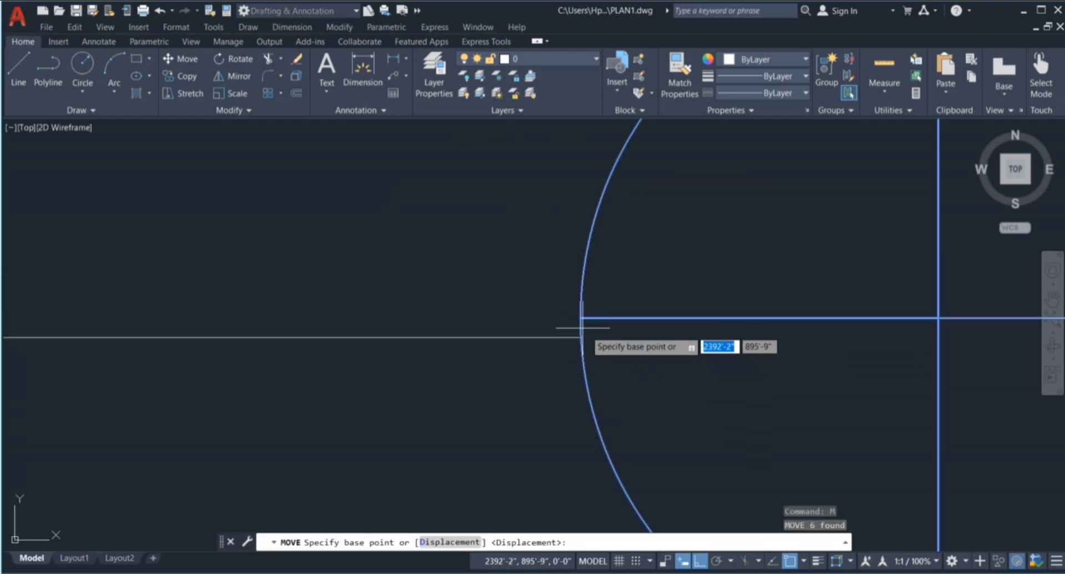
left_click(581, 318)
left_click(580, 337)
scroll(404, 269, "down", 6)
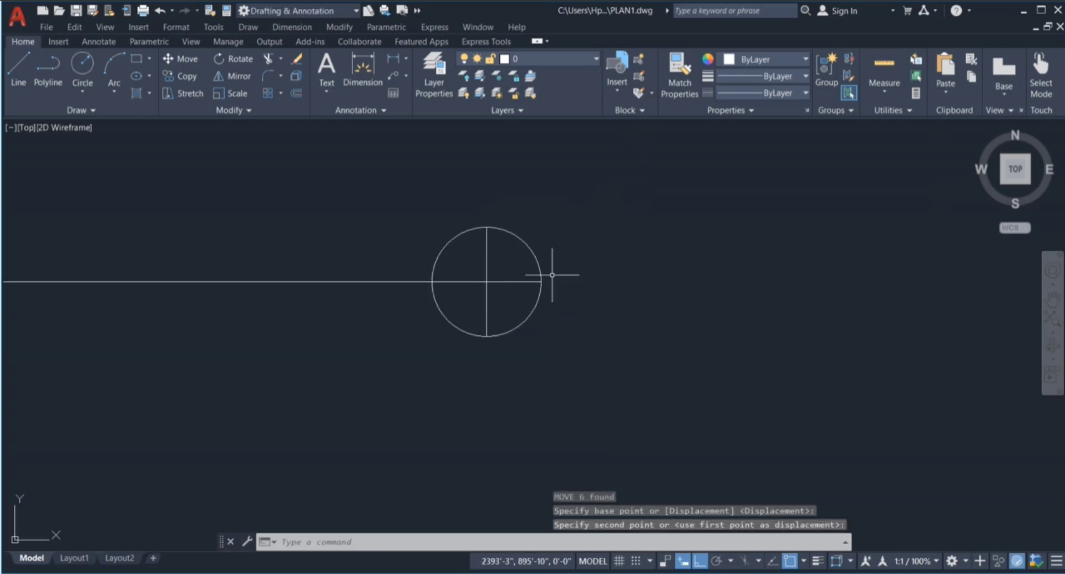
Step: Fill the upper wall-side and lower outer quarters of the circle with a solid hatch in colour 16,86,137
scroll(472, 268, "up", 1)
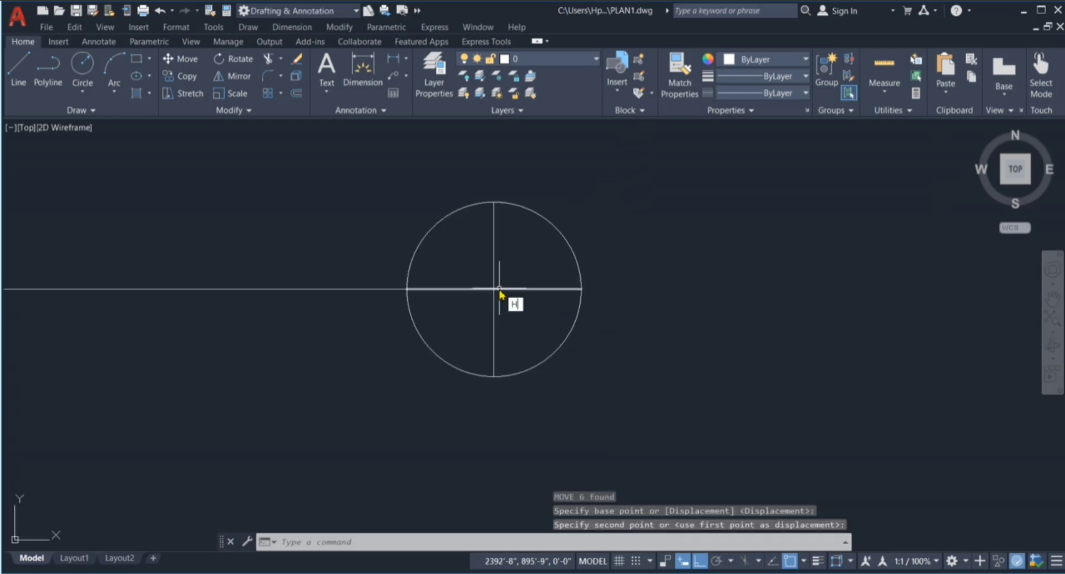
type("h")
key("Return")
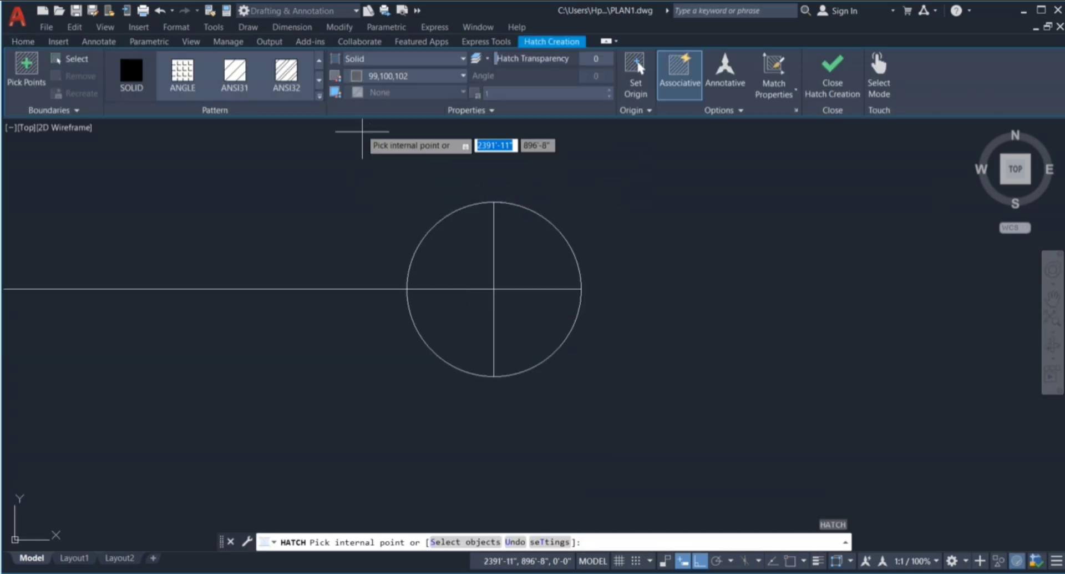
left_click(407, 76)
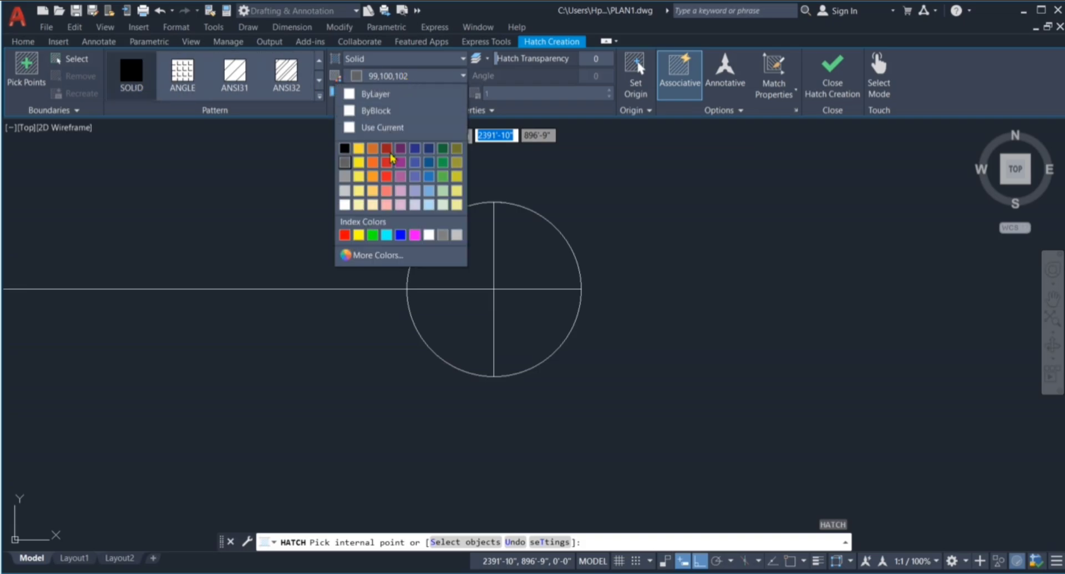
left_click(429, 163)
left_click(444, 267)
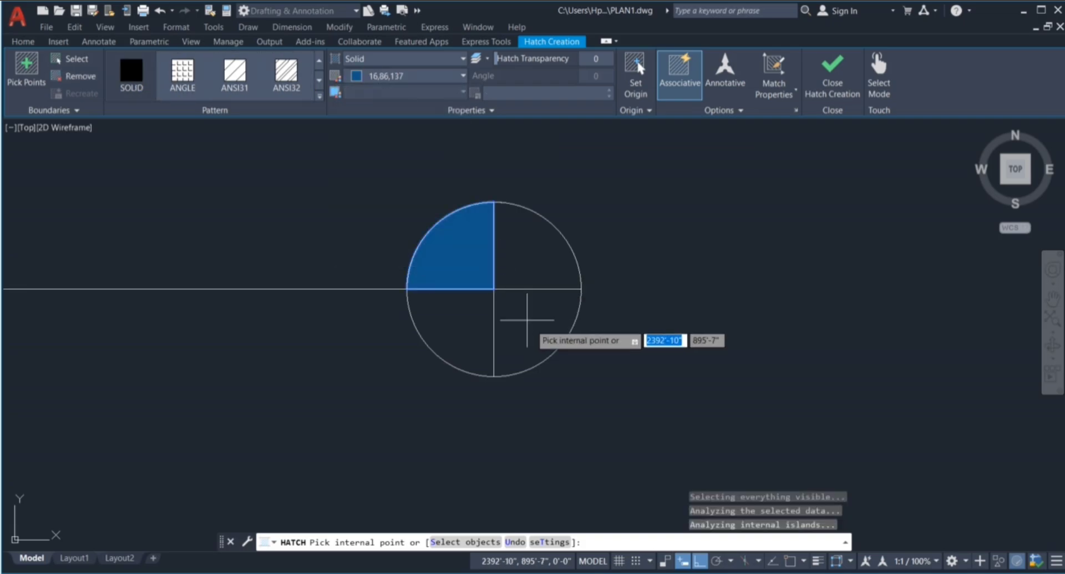
left_click(527, 319)
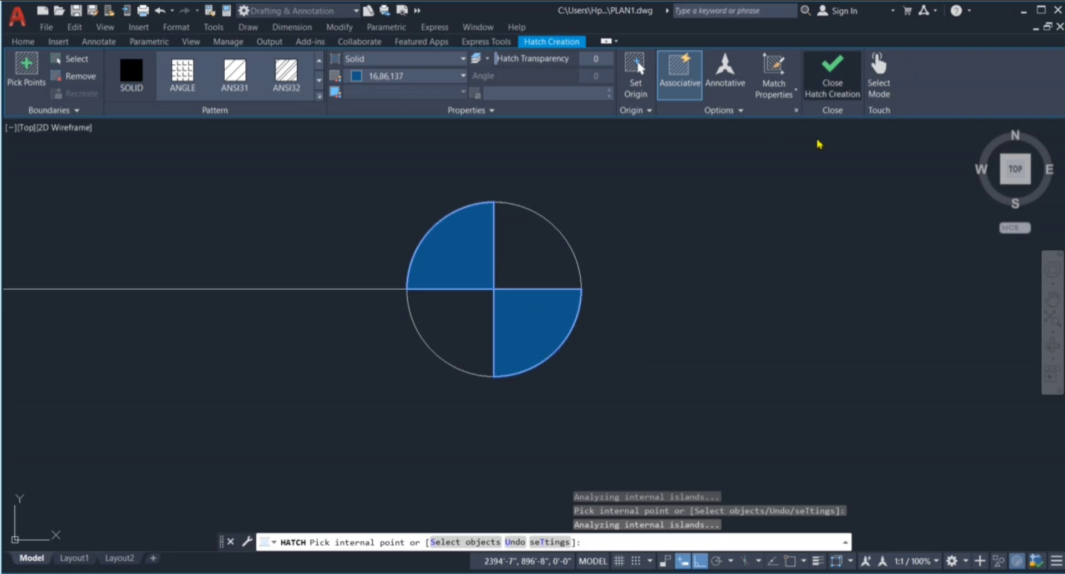
key("Return")
scroll(691, 342, "down", 10)
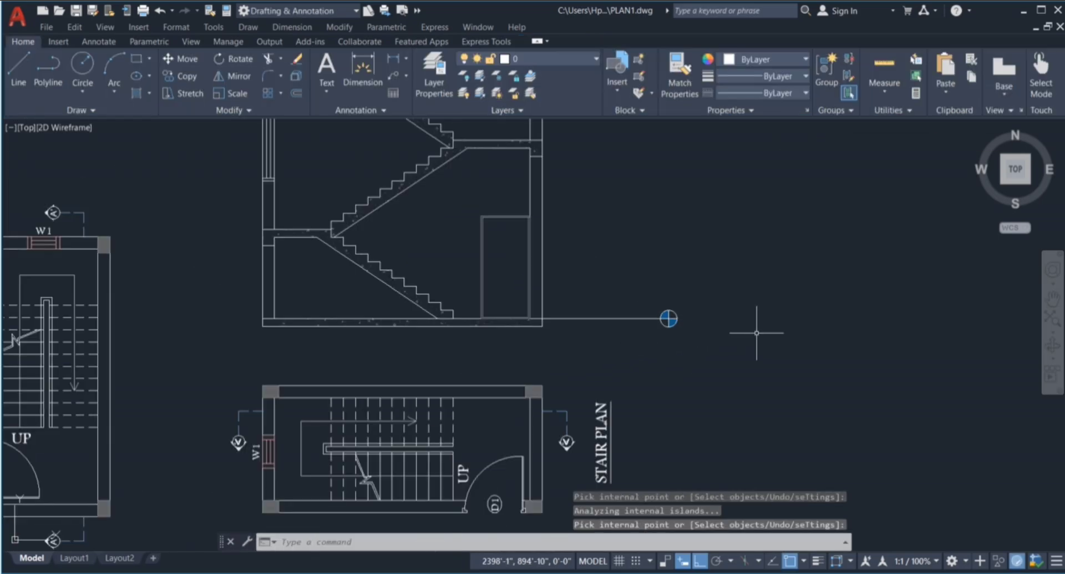
scroll(760, 338, "up", 3)
scroll(744, 313, "down", 3)
left_click(603, 292)
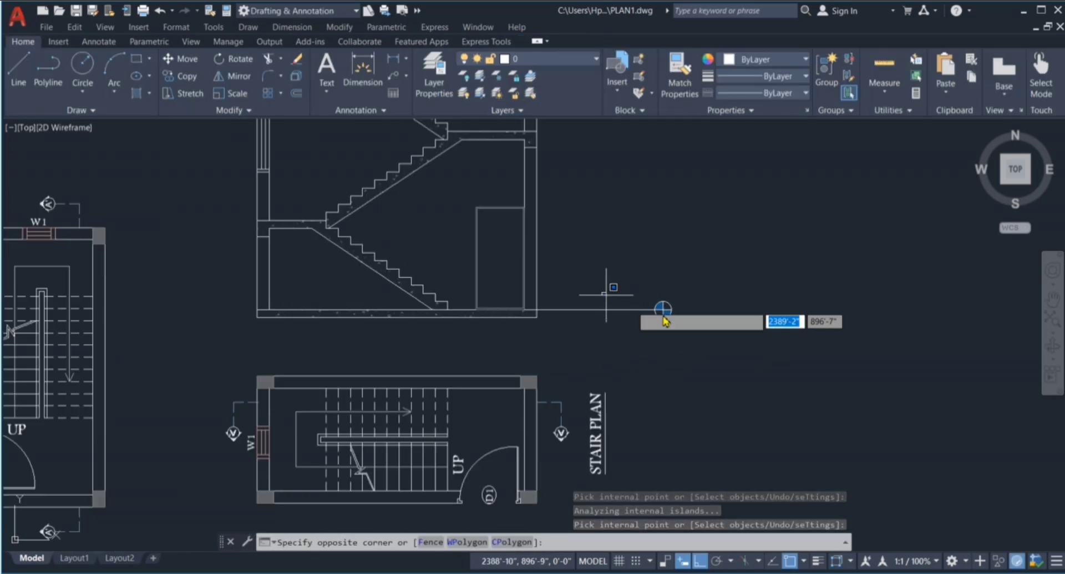
left_click(643, 306)
scroll(637, 312, "down", 4)
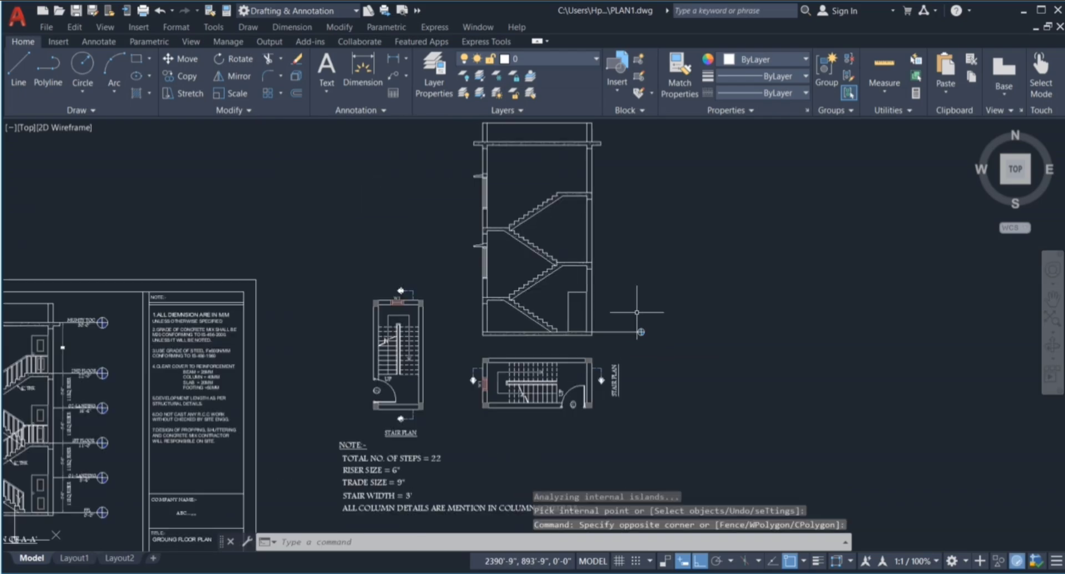
left_click(596, 260)
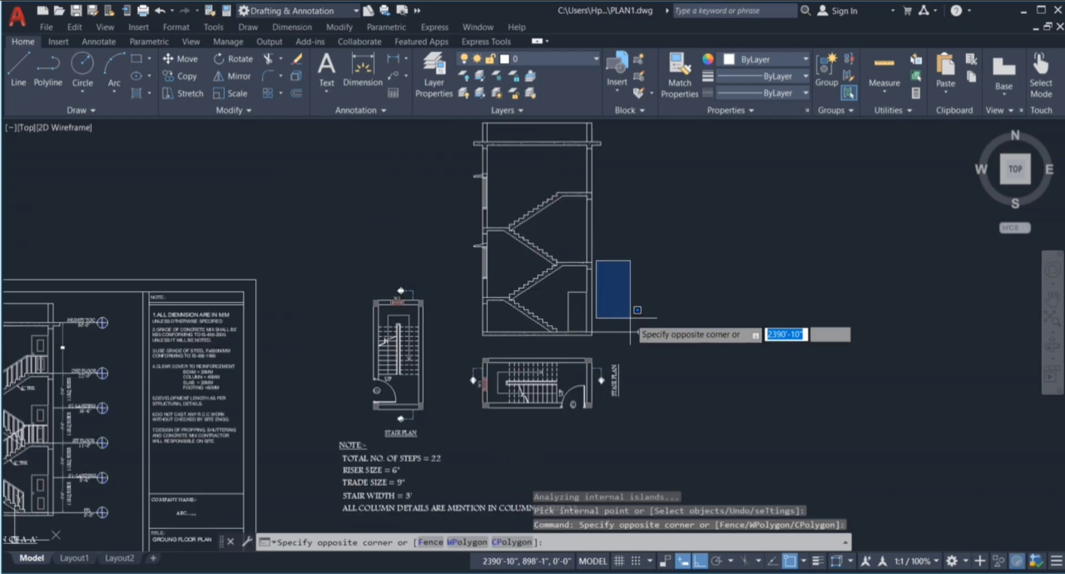
left_click(637, 327)
left_click(623, 188)
left_click(660, 277)
left_click(624, 164)
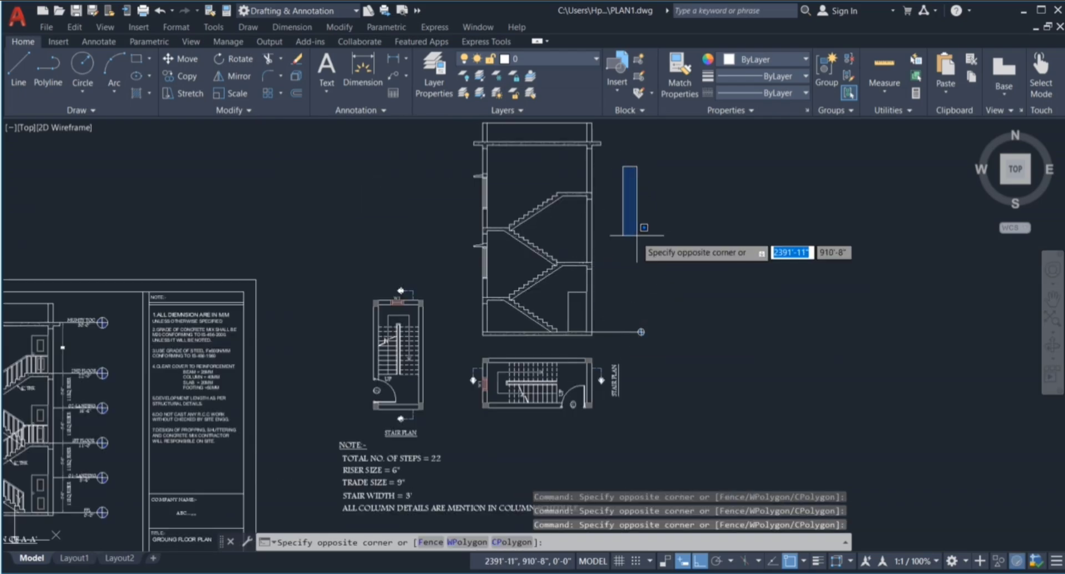
left_click(641, 238)
scroll(678, 236, "down", 2)
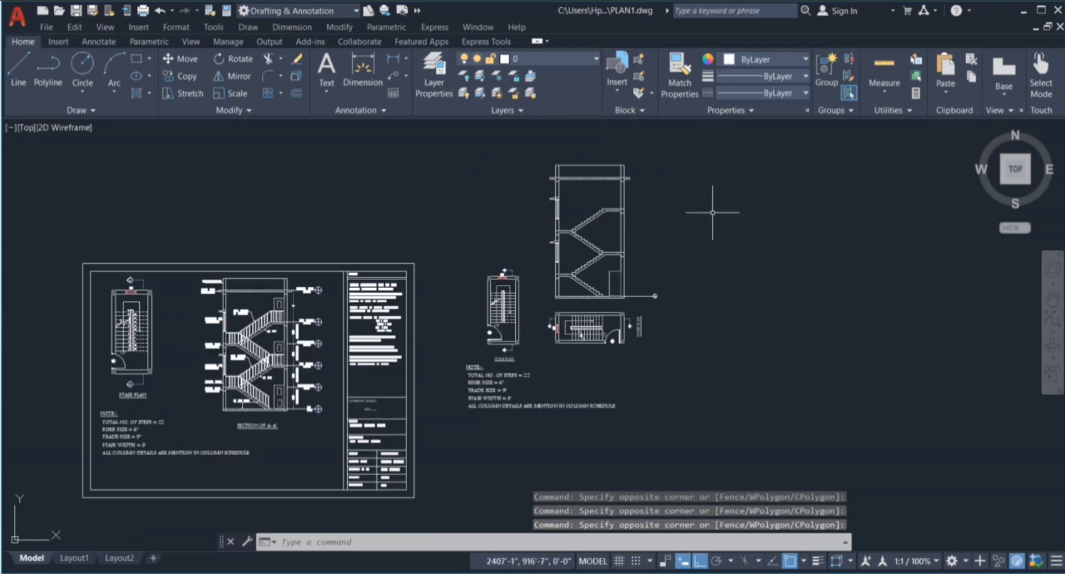
scroll(754, 224, "down", 2)
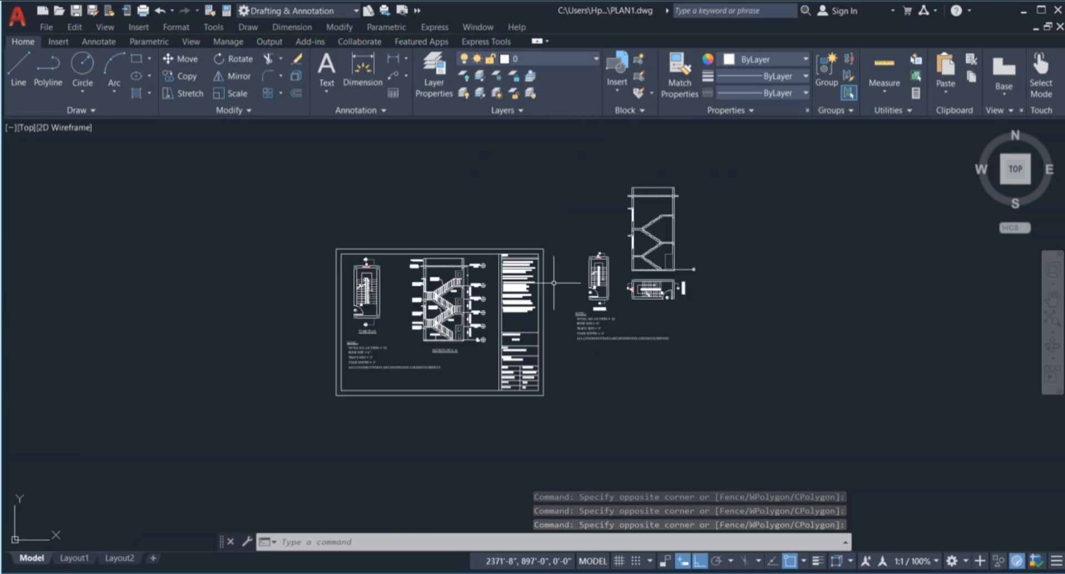
Step: Examine the floor and landing level labels, their heights and the riser dimensions beside the reference section A-A'
scroll(450, 278, "up", 4)
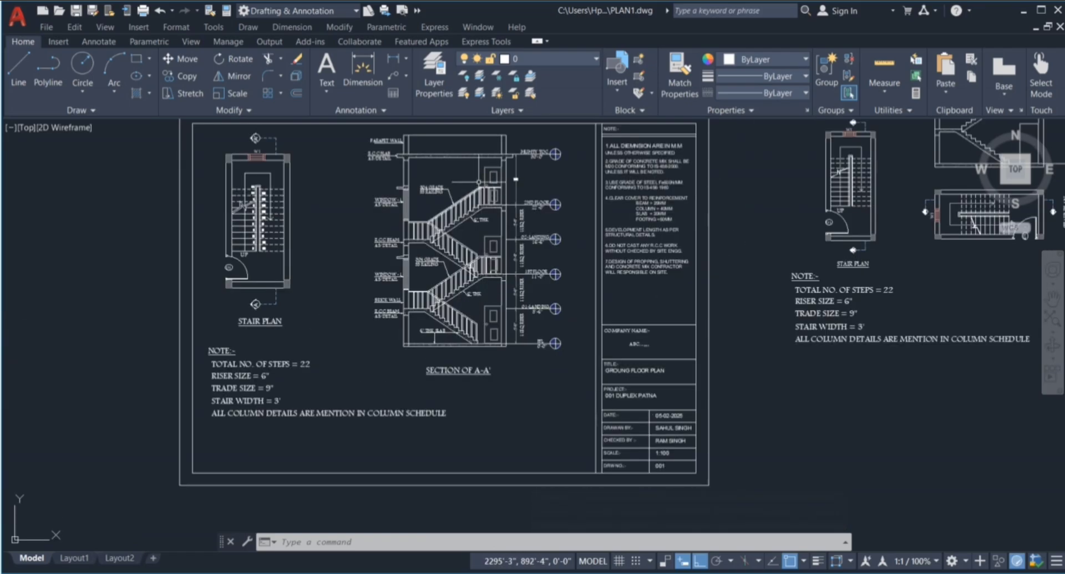
scroll(480, 182, "up", 2)
scroll(619, 453, "up", 2)
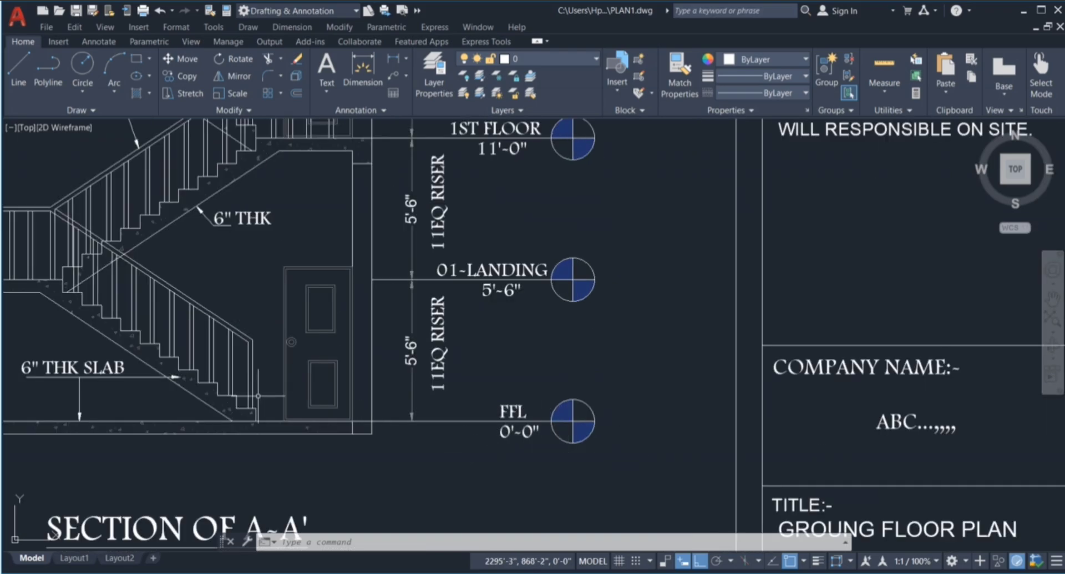
scroll(261, 399, "up", 2)
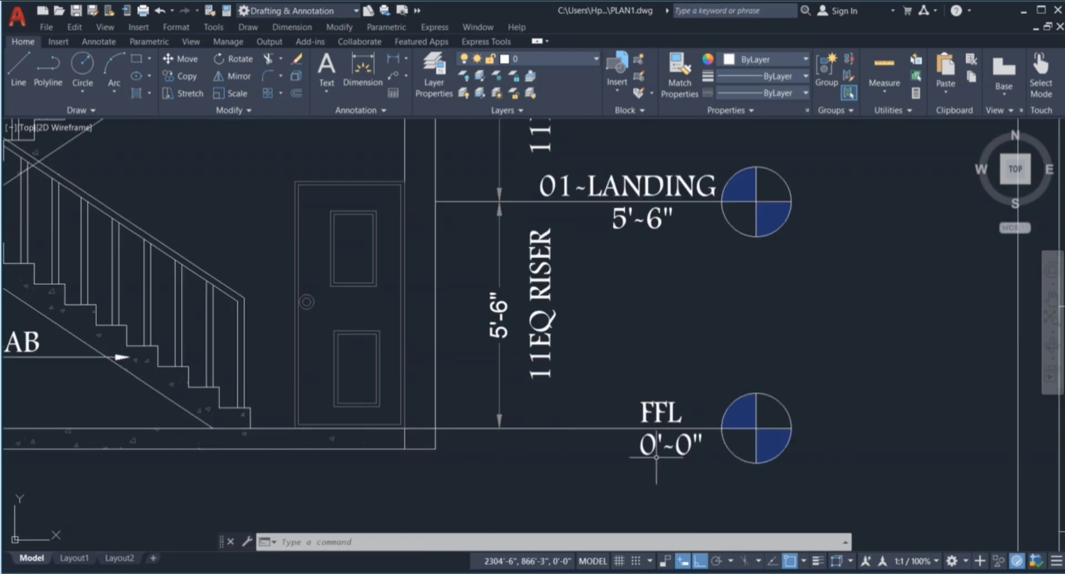
scroll(633, 445, "down", 2)
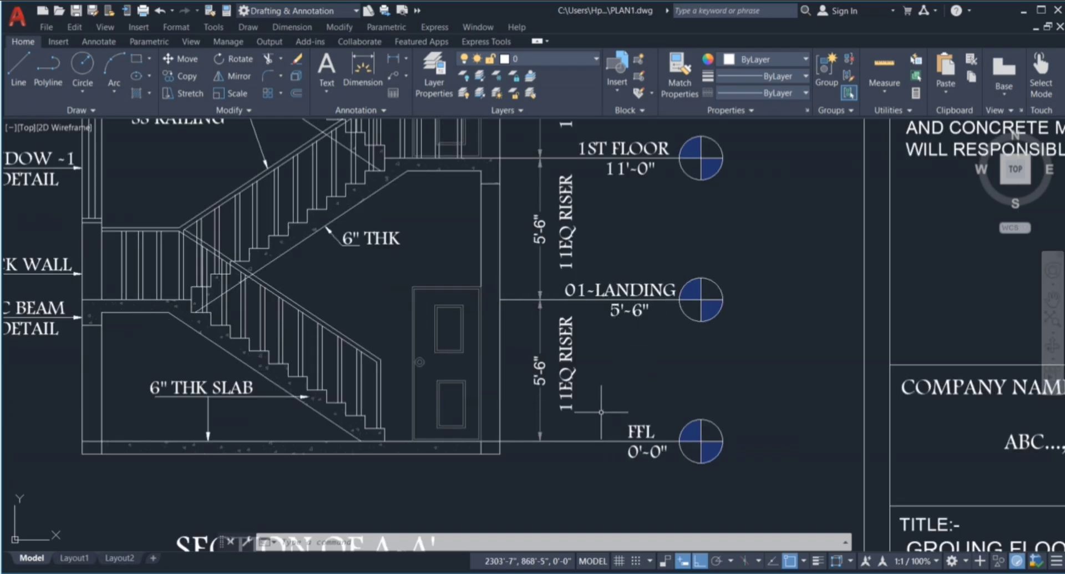
left_click(598, 358)
scroll(615, 344, "up", 2)
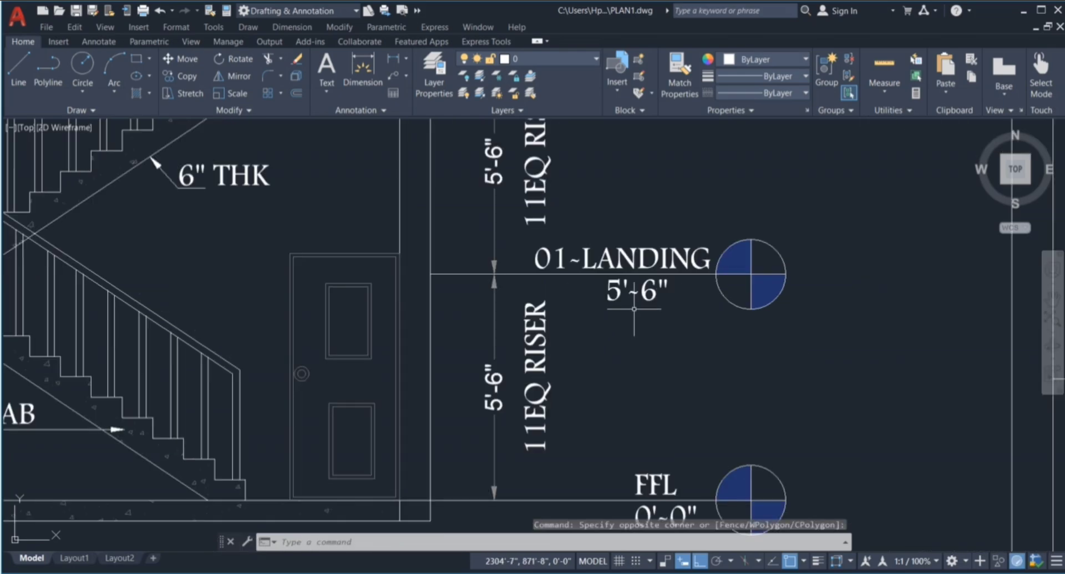
scroll(586, 389, "down", 2)
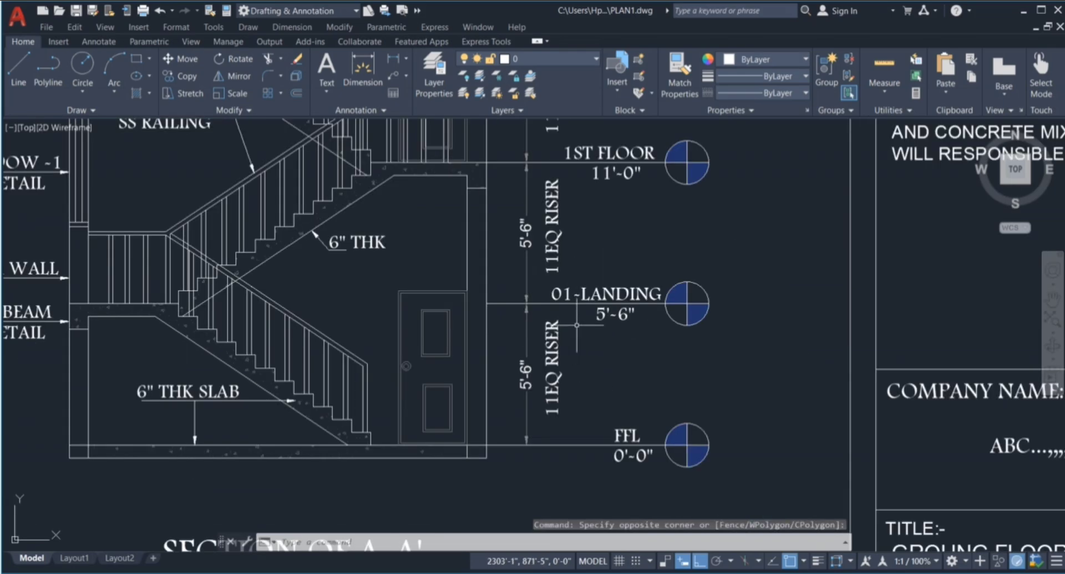
left_click(573, 307)
left_click(589, 420)
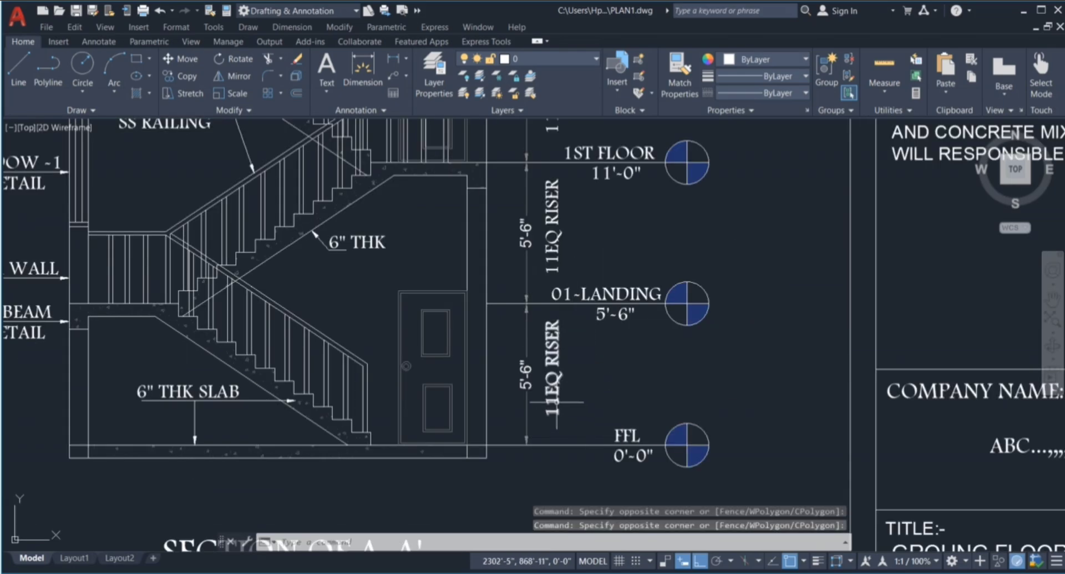
scroll(577, 411, "up", 2)
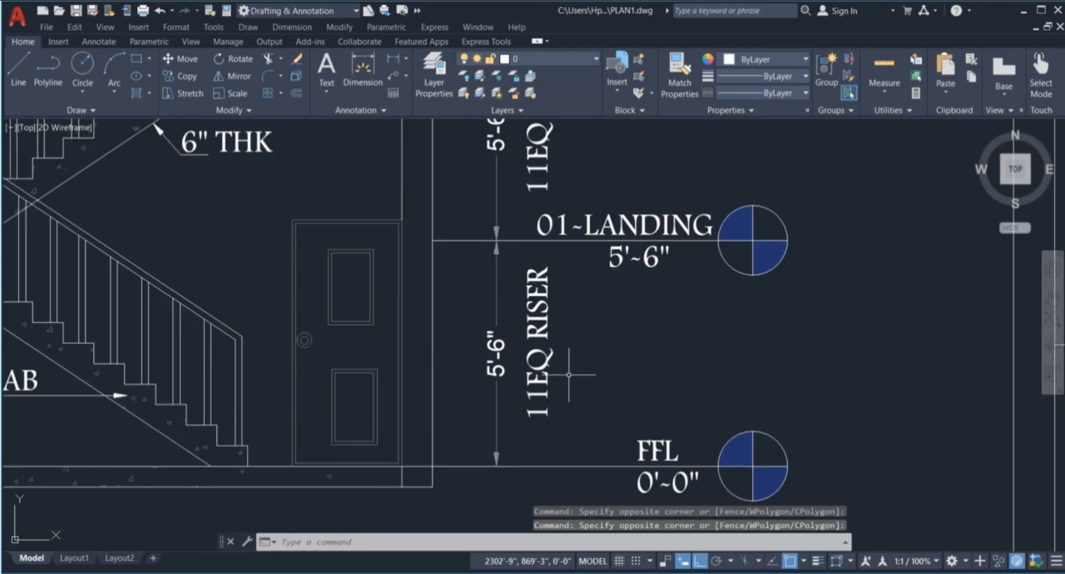
scroll(572, 345, "down", 2)
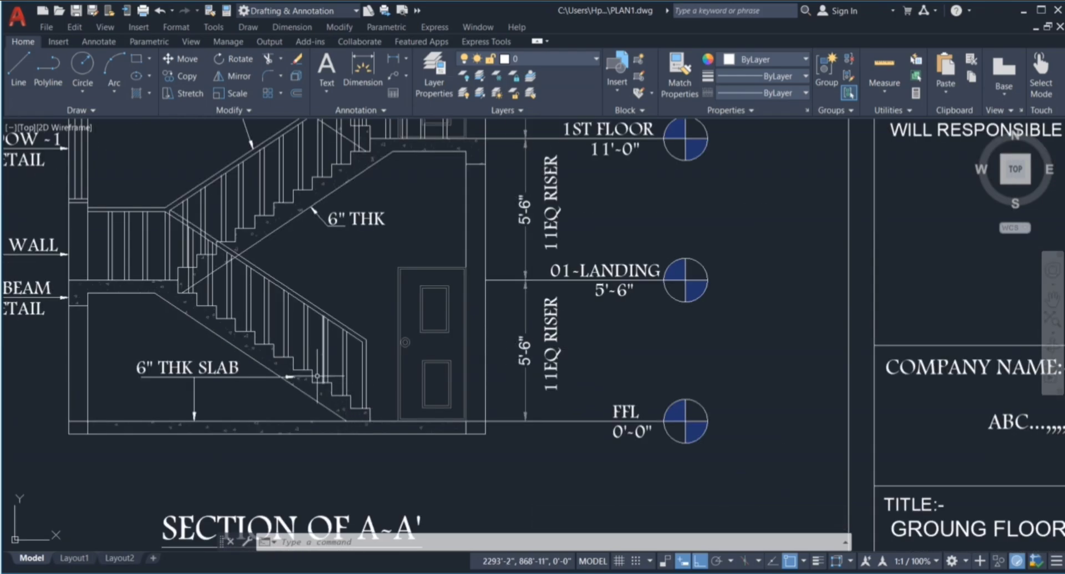
scroll(455, 419, "down", 3)
scroll(507, 336, "up", 2)
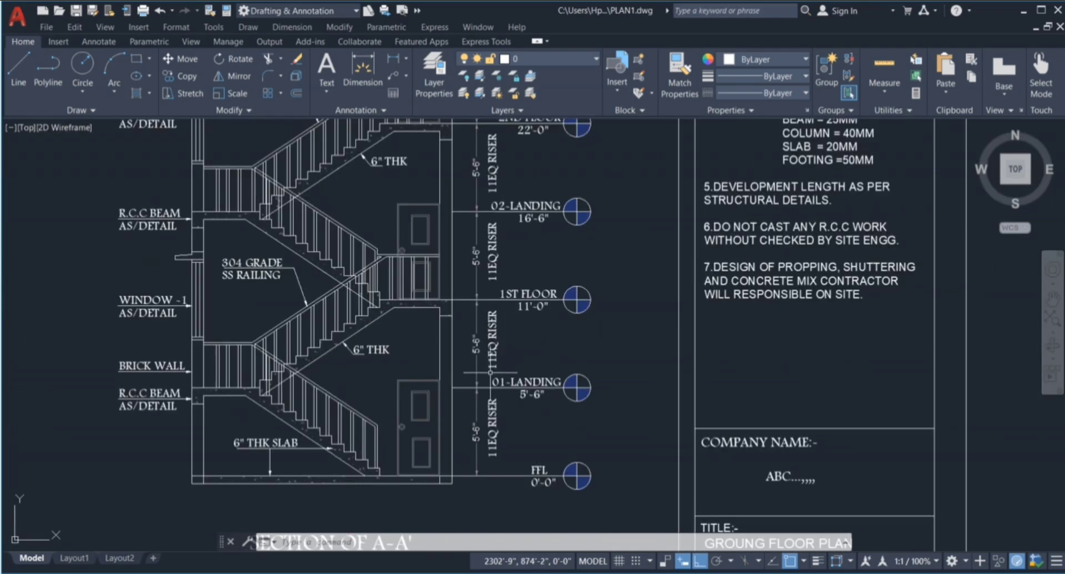
scroll(492, 314, "up", 2)
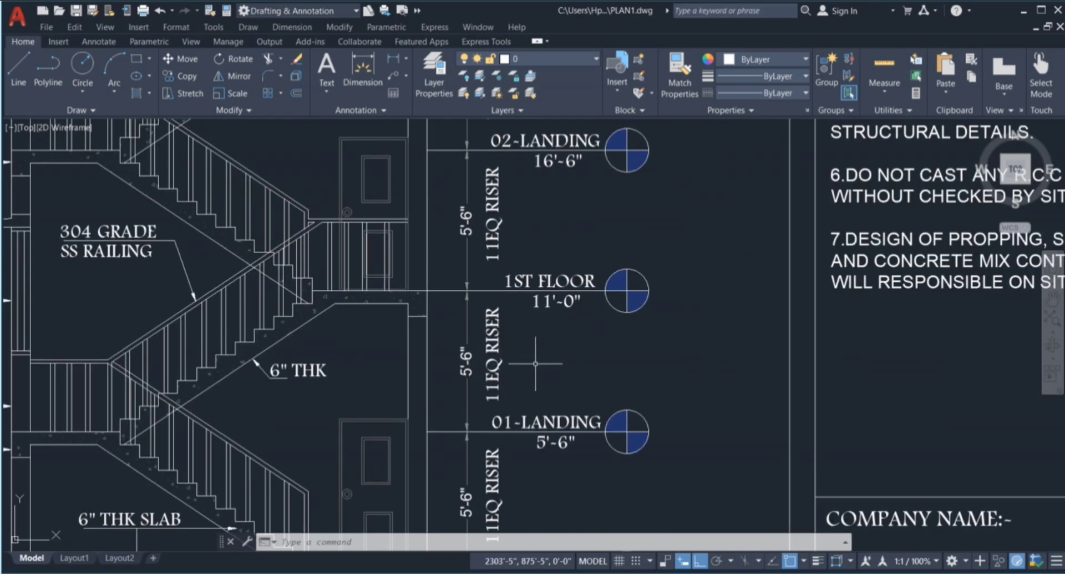
scroll(560, 305, "down", 2)
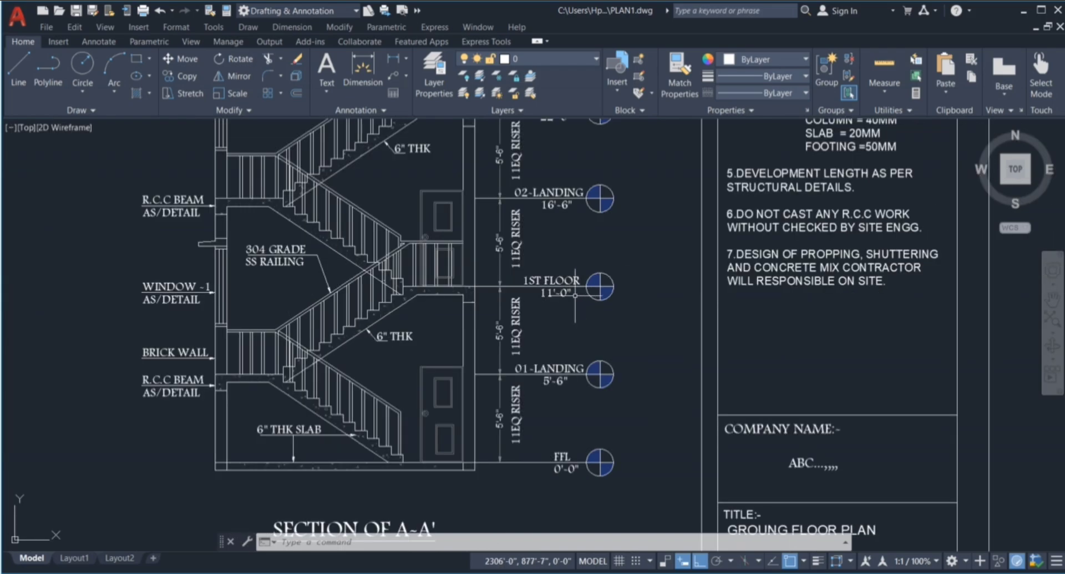
Step: Examine the first floor and landing level labels with their heights and level markers on the reference section
left_click(574, 294)
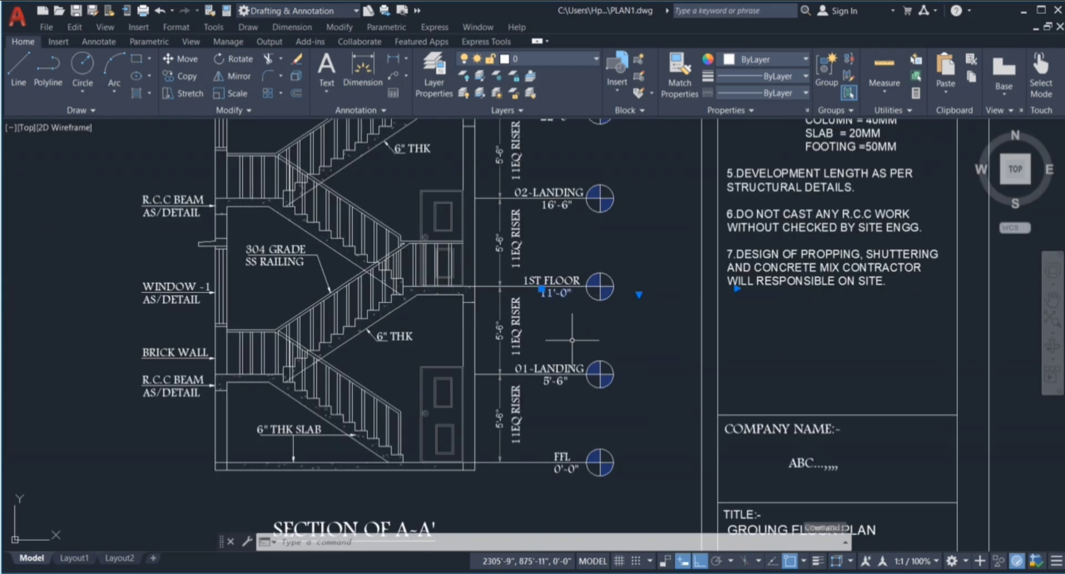
left_click(572, 298)
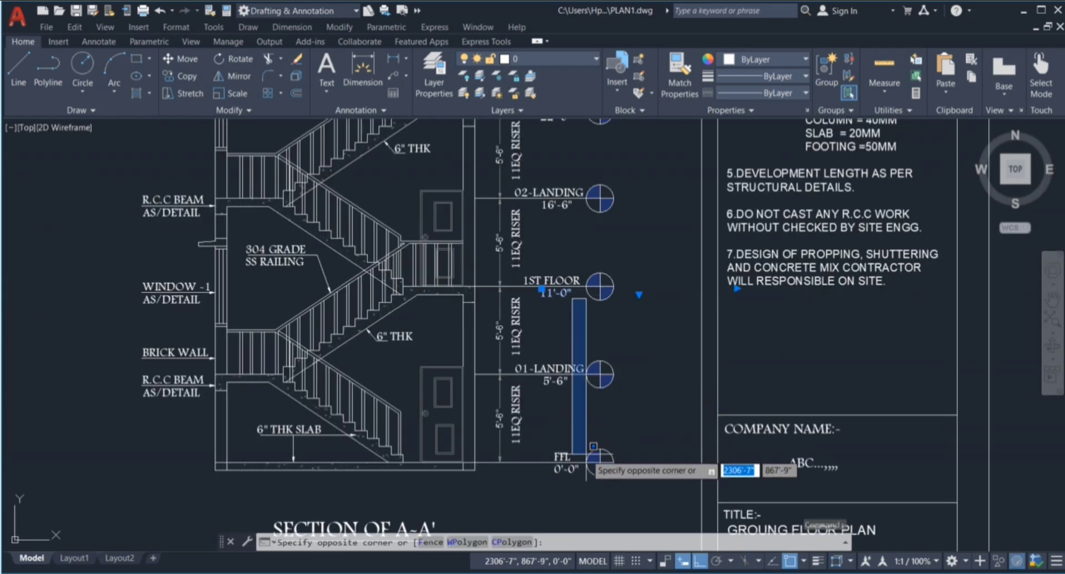
left_click(597, 331)
scroll(567, 293, "up", 3)
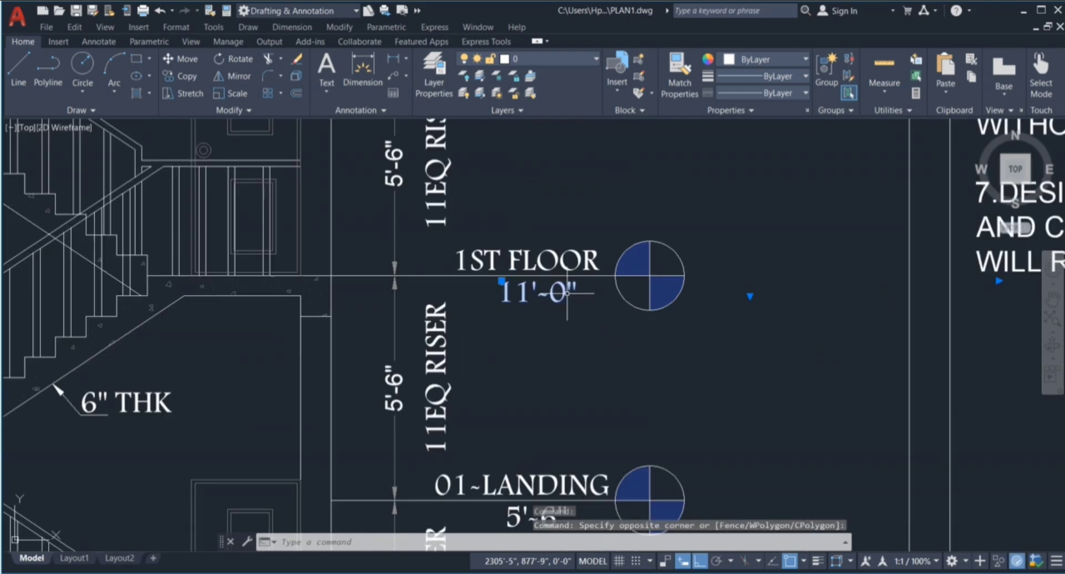
scroll(583, 336, "down", 3)
scroll(598, 314, "down", 3)
key("Escape")
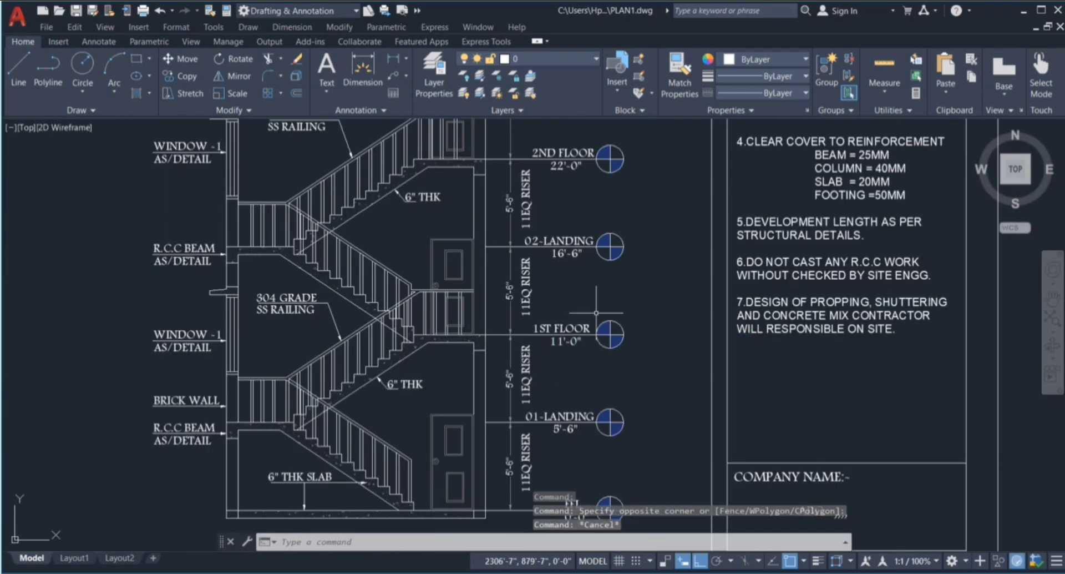
scroll(544, 411, "up", 1)
scroll(500, 361, "down", 1)
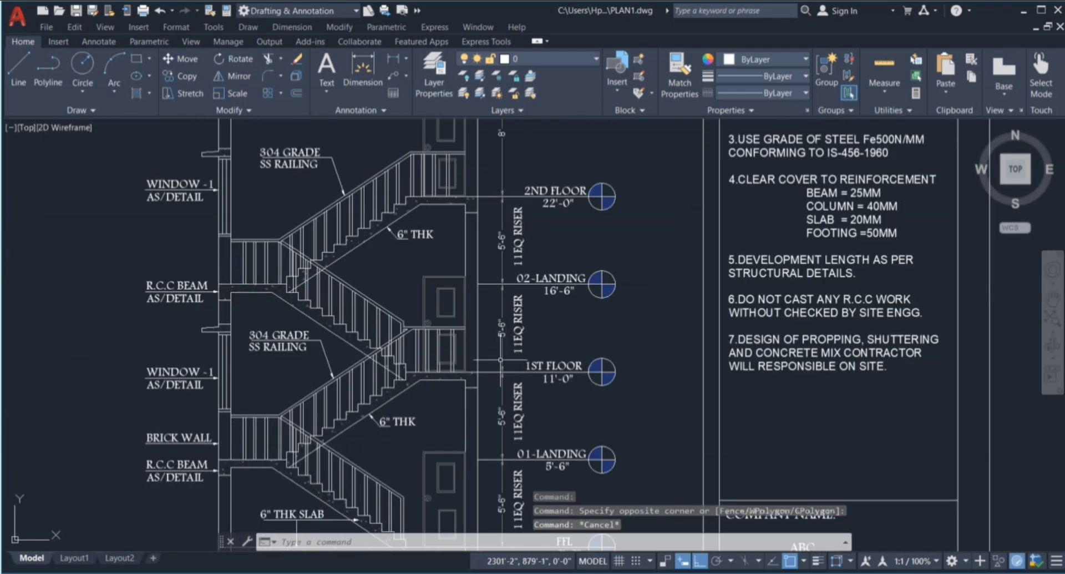
Step: Examine the riser dimensions between the levels and the height dimension from the second floor to the mumty level on the reference section
scroll(559, 283, "up", 2)
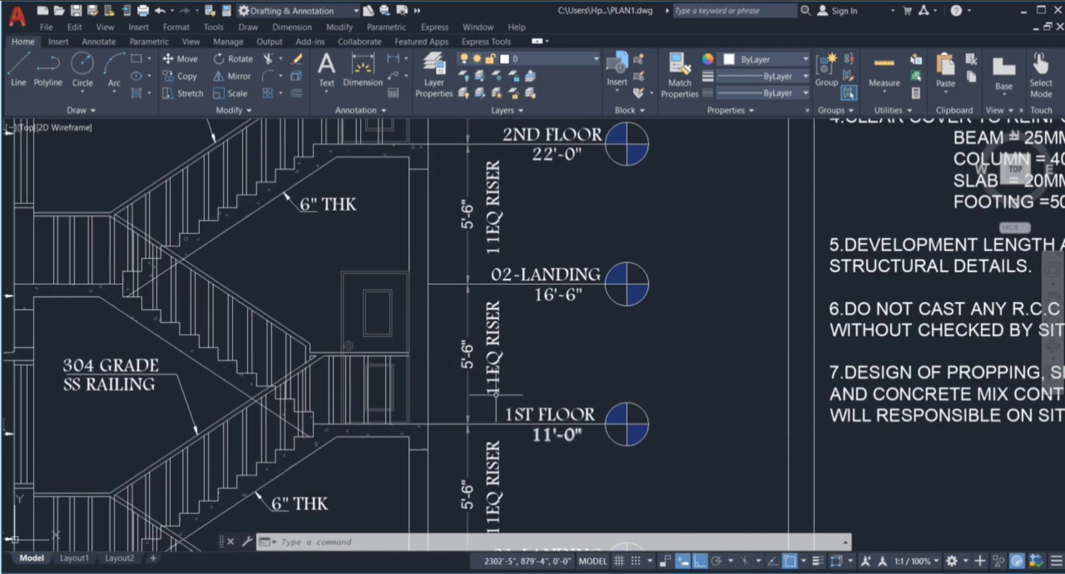
left_click(452, 334)
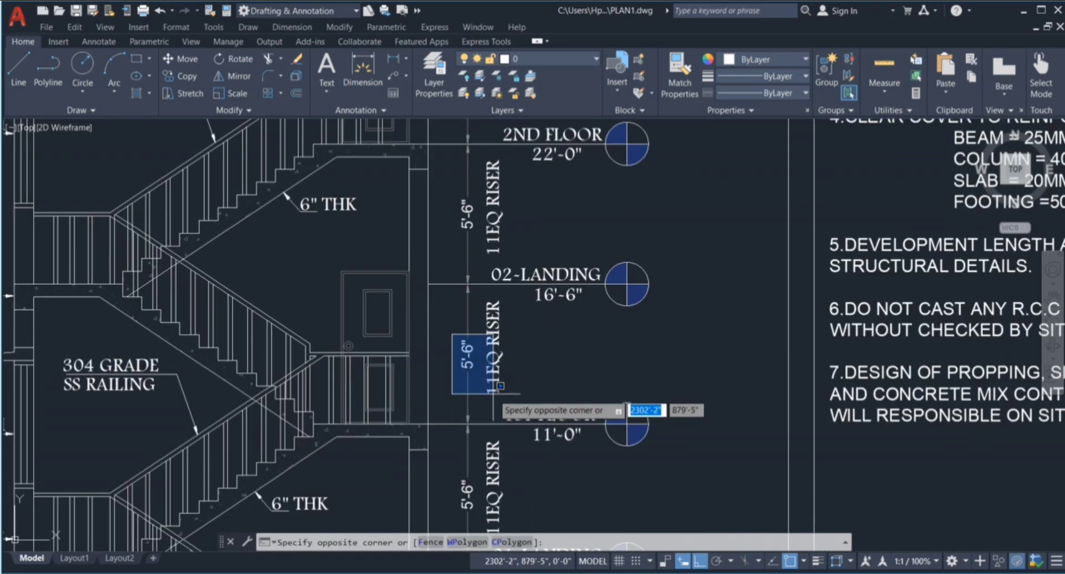
key("Escape")
key("Escape")
key("Escape")
scroll(525, 387, "down", 2)
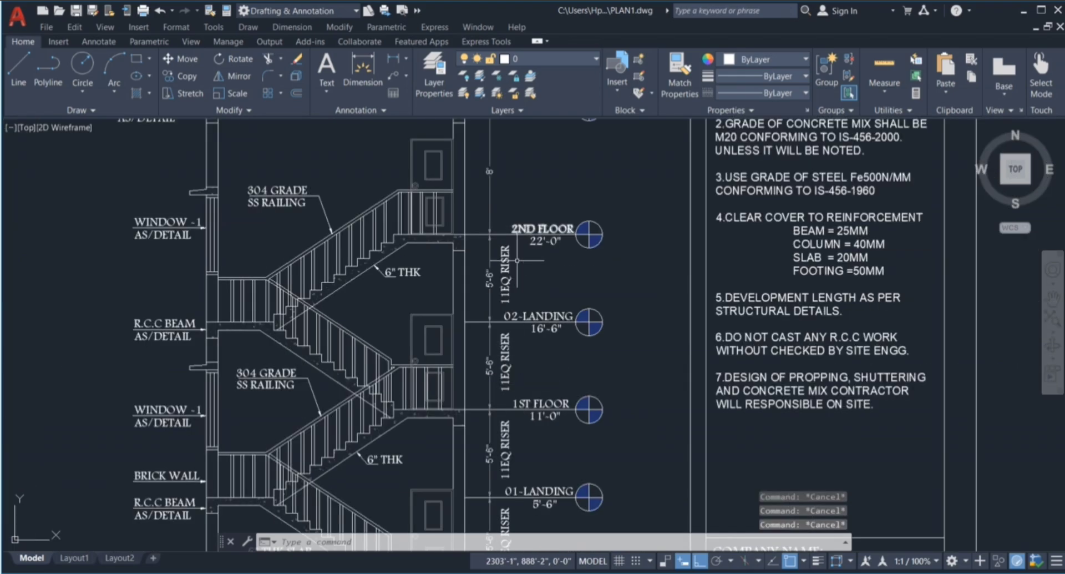
scroll(499, 336, "down", 2)
scroll(540, 247, "up", 3)
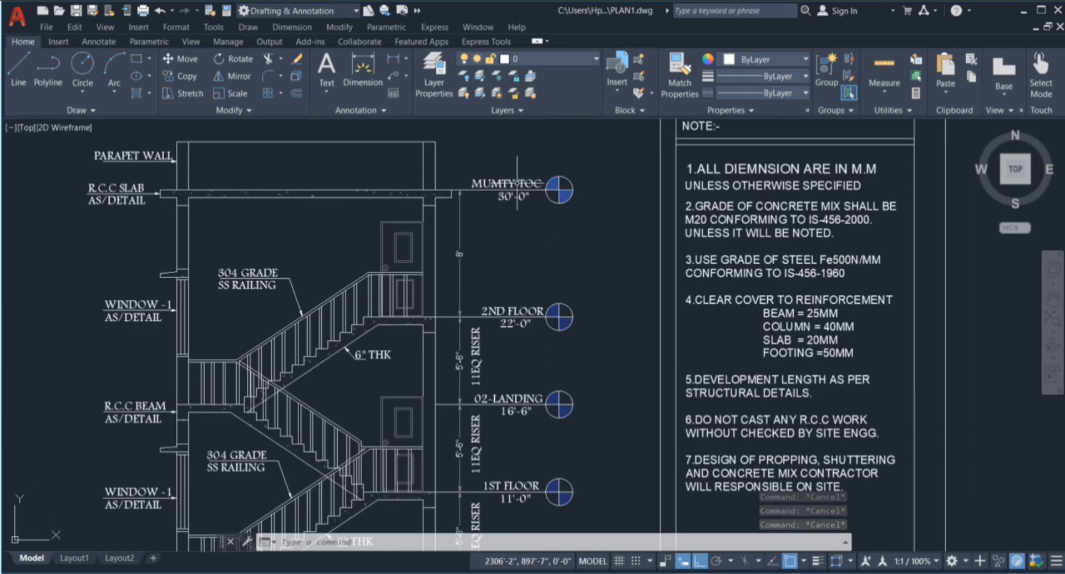
scroll(535, 186, "up", 2)
scroll(552, 186, "down", 2)
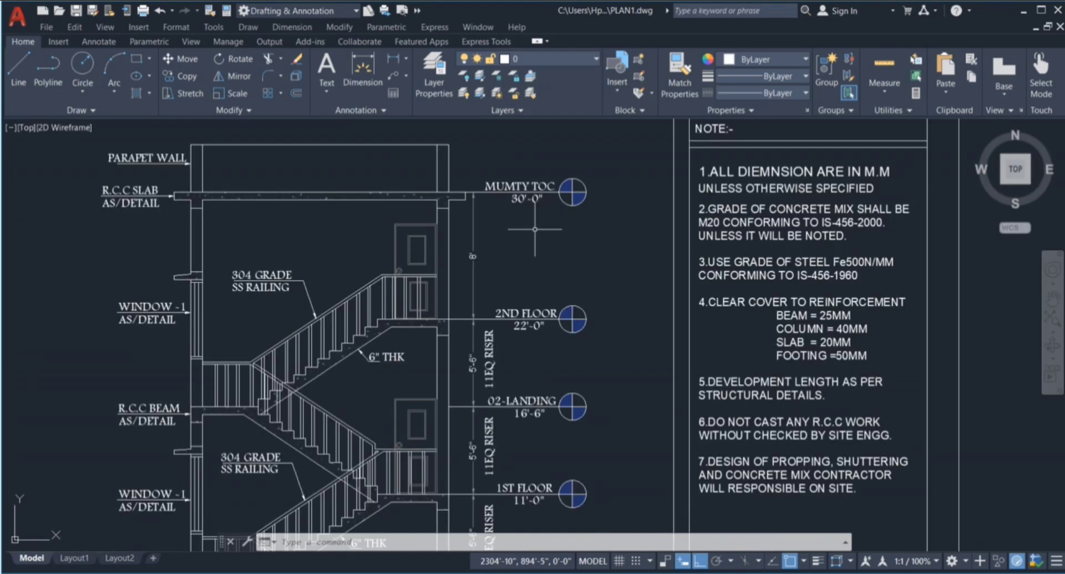
scroll(536, 229, "down", 2)
scroll(488, 232, "up", 4)
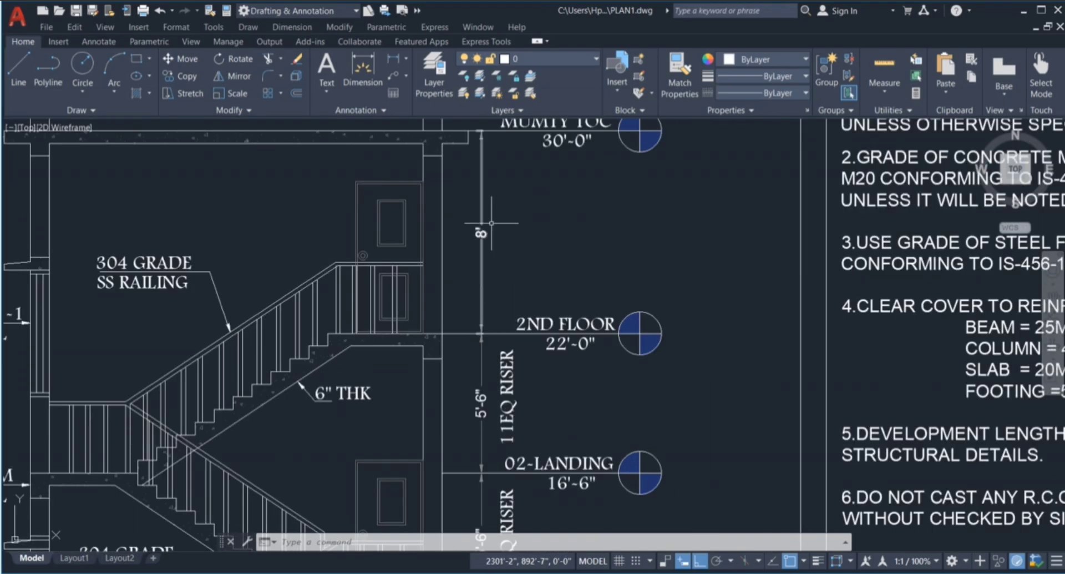
scroll(491, 223, "down", 2)
scroll(491, 314, "down", 2)
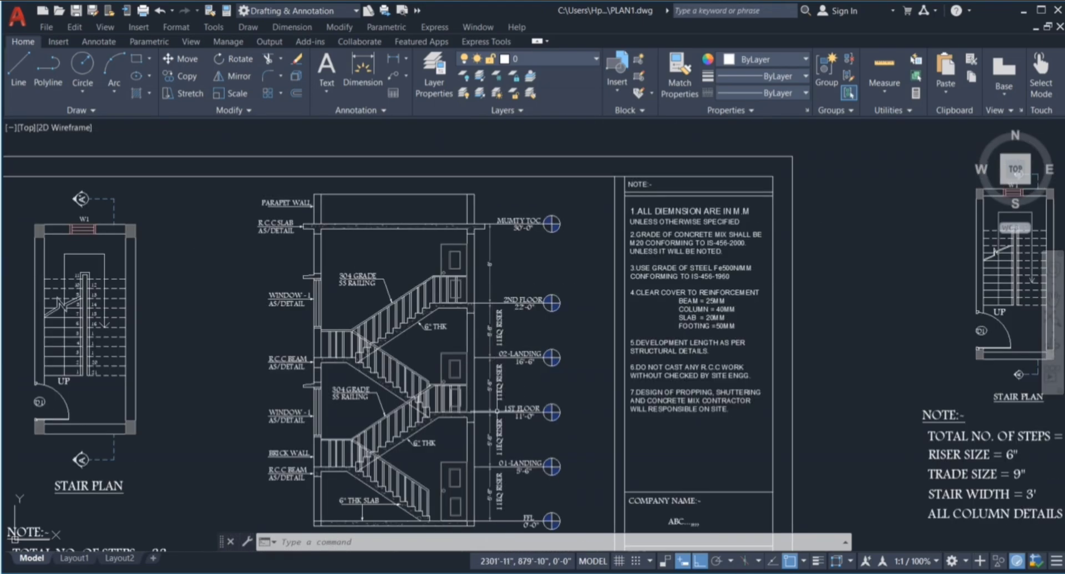
scroll(496, 335, "down", 2)
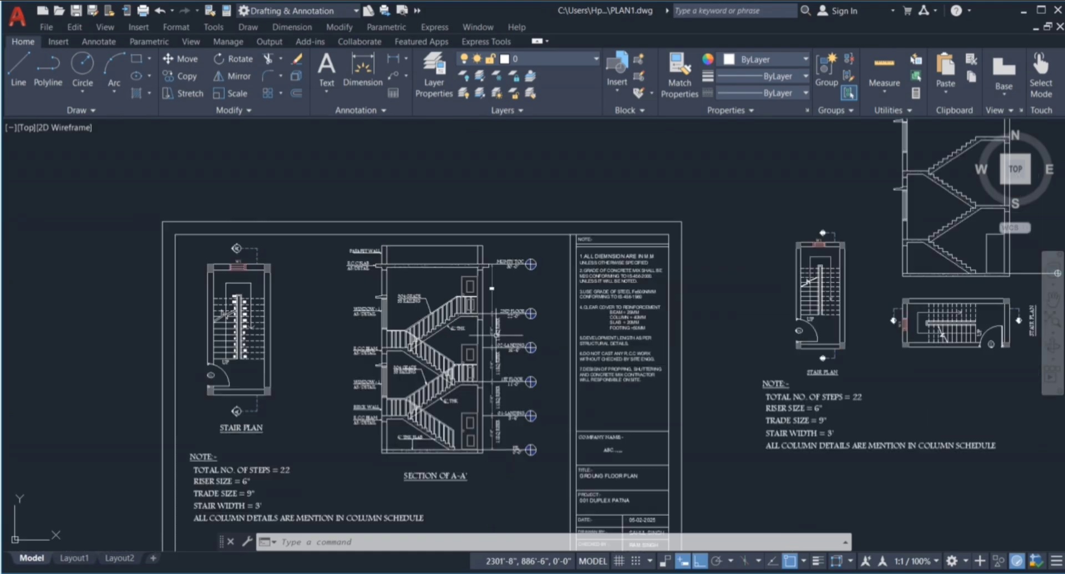
scroll(493, 432, "up", 8)
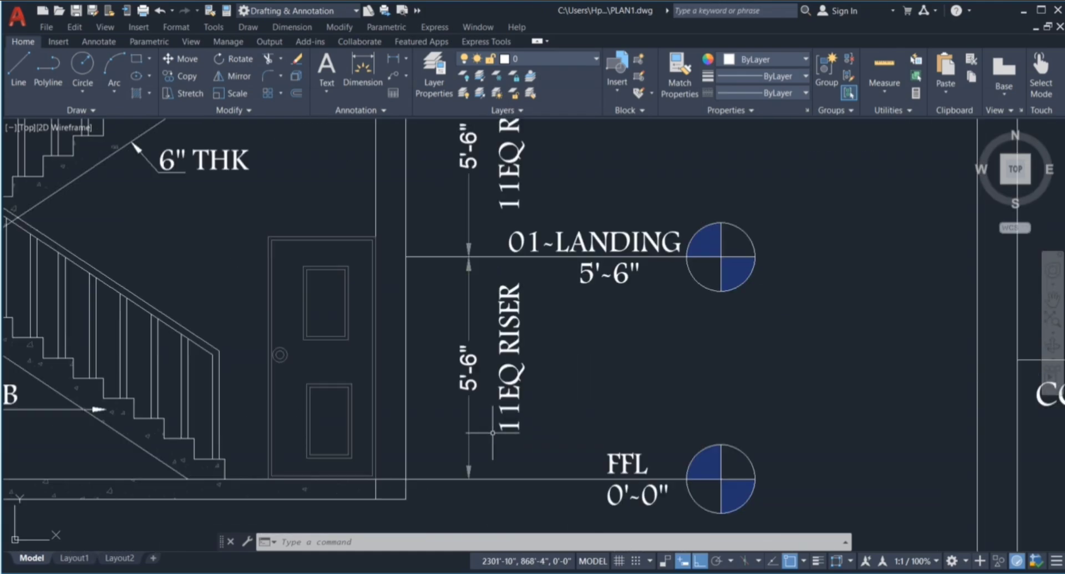
Step: Erase the lowest riser dimension between the FFL and 01-LANDING lines of the reference section
left_click(483, 427)
left_click(447, 447)
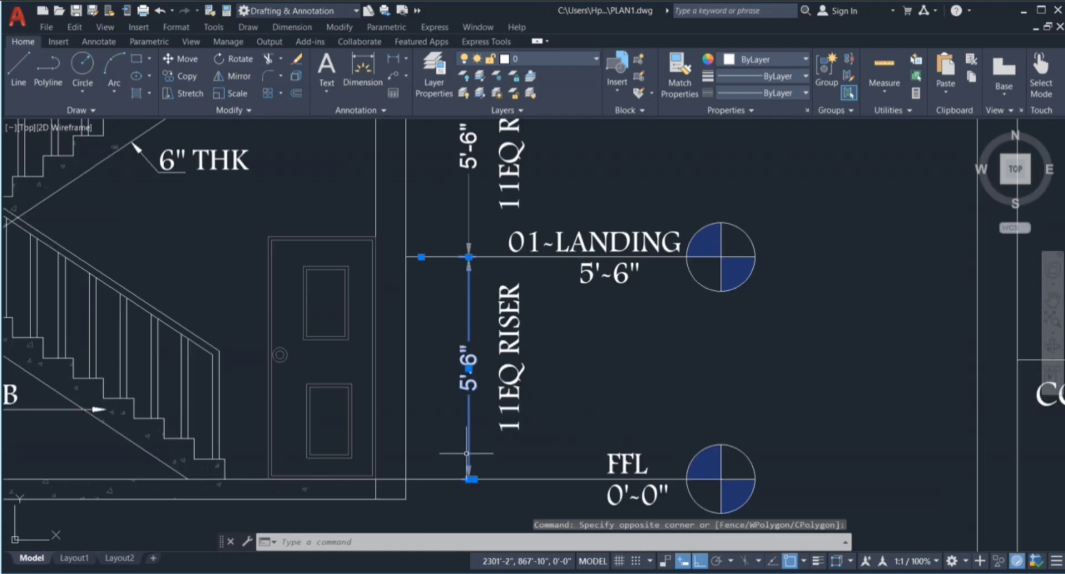
key("Delete")
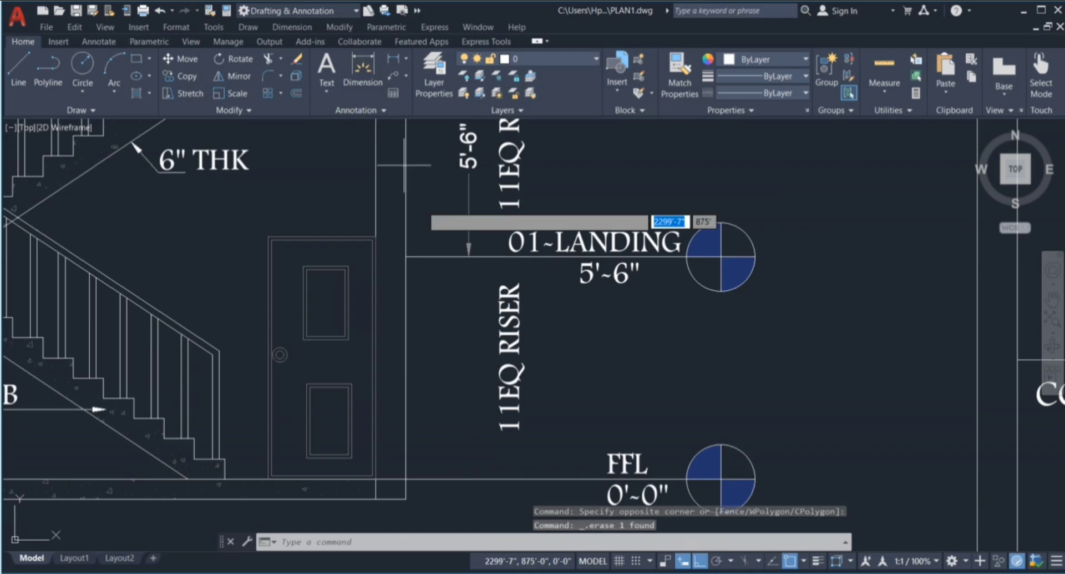
Step: Dimension the height from the FFL line to the 01-LANDING line at the wall's outer face, aligned under the dimension above
left_click(363, 68)
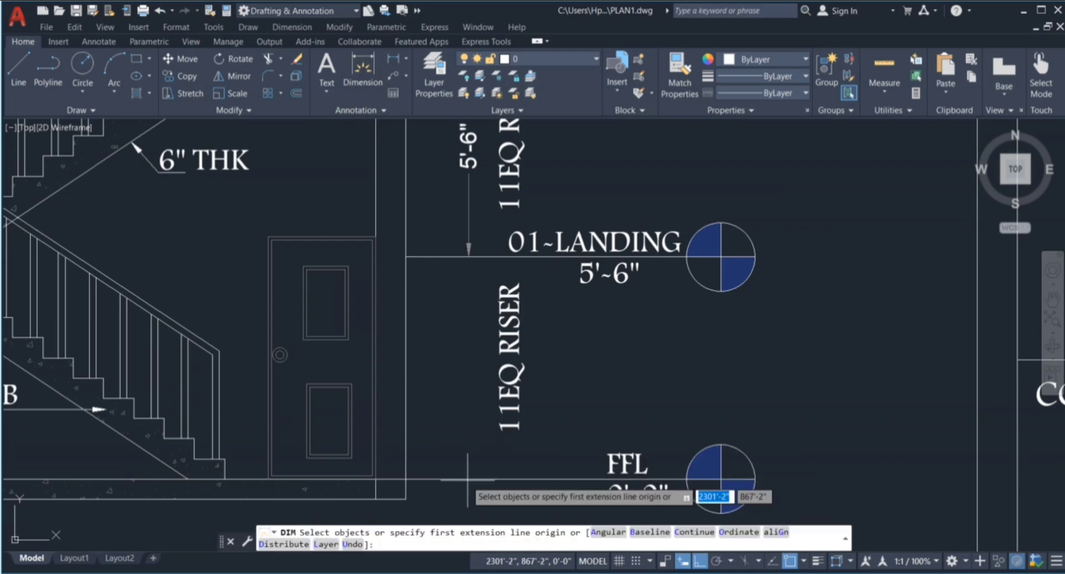
left_click(406, 478)
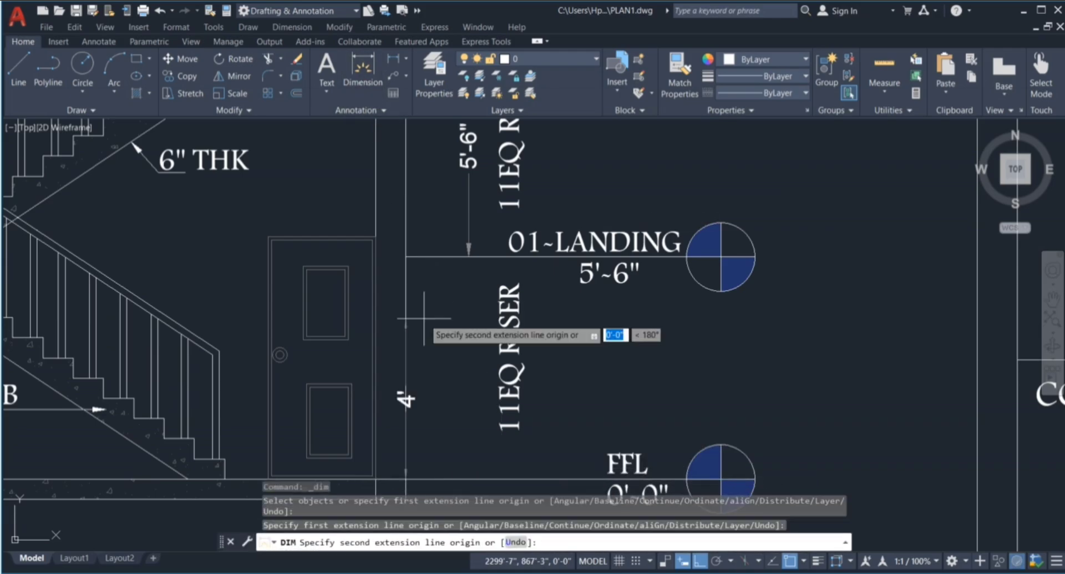
left_click(405, 257)
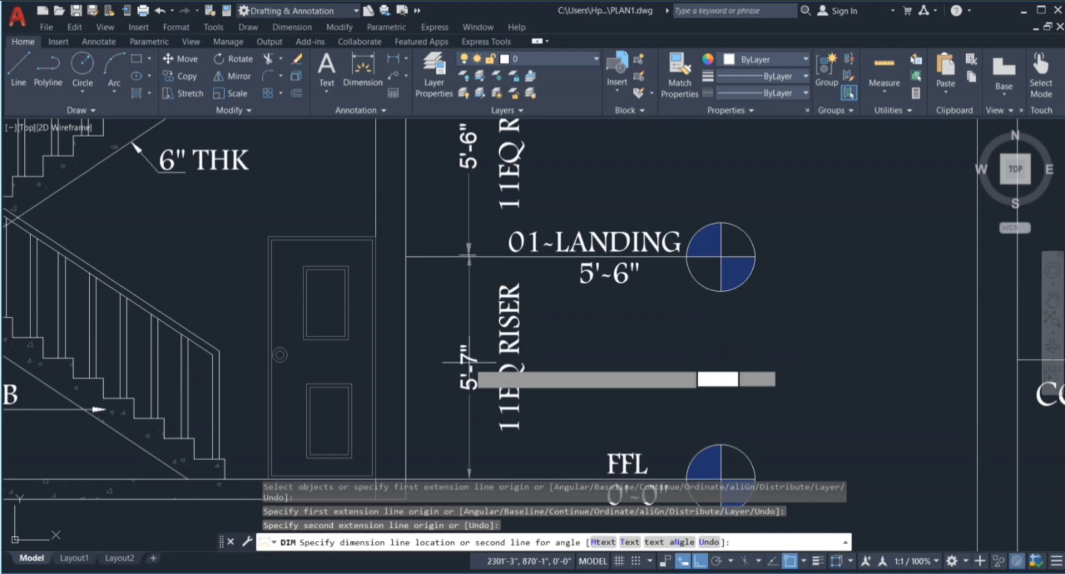
left_click(469, 351)
left_click(478, 376)
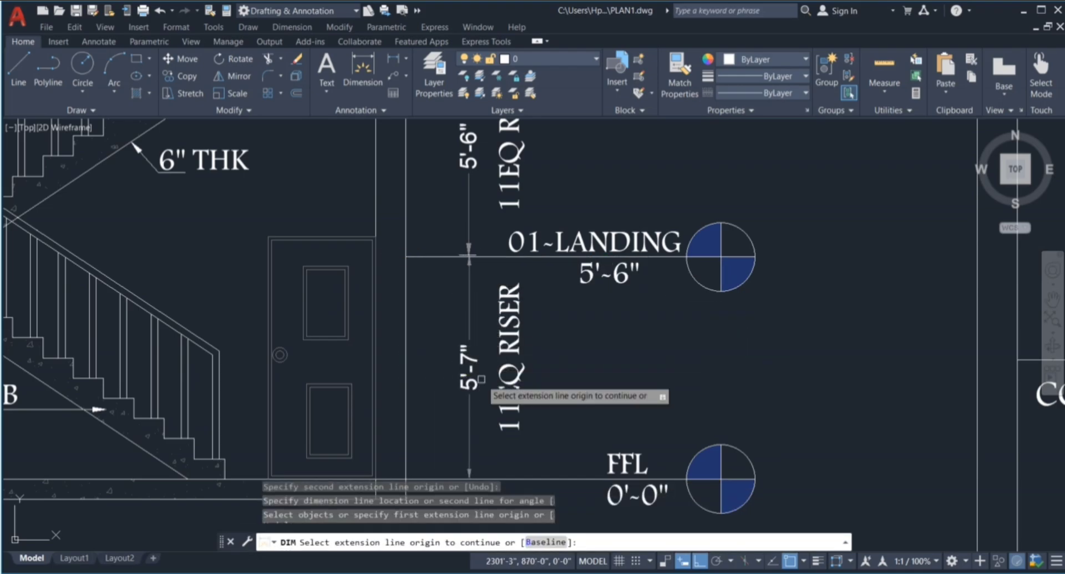
key("Escape")
key("Escape")
Step: Erase the new dimension between the FFL and 01-LANDING lines
left_click(477, 338)
left_click(465, 361)
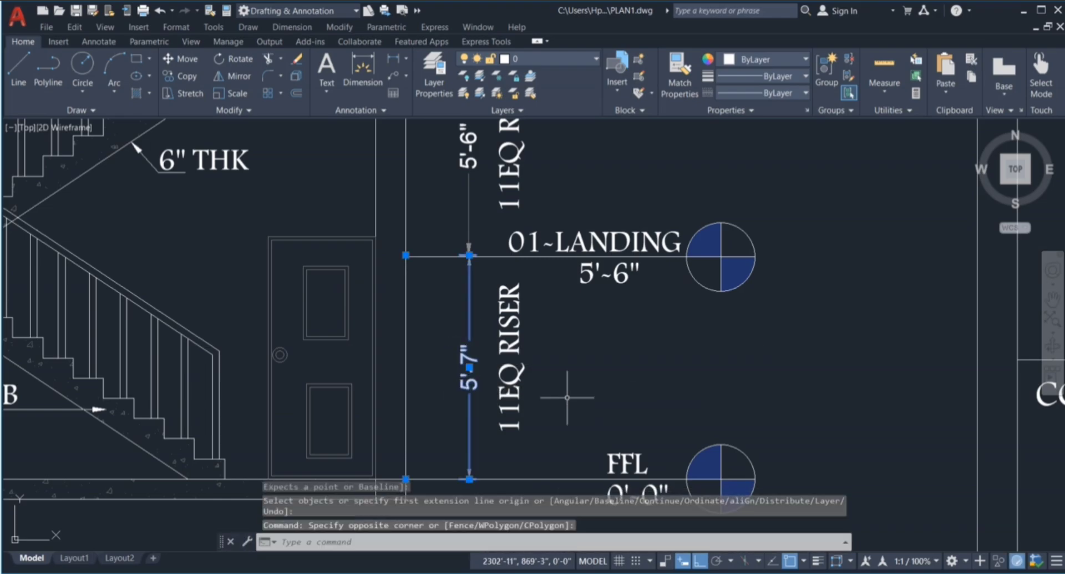
key("Delete")
Step: Dimension the height between the 01-LANDING and FFL lines from points directly below the upper riser dimension's arrow
left_click(368, 83)
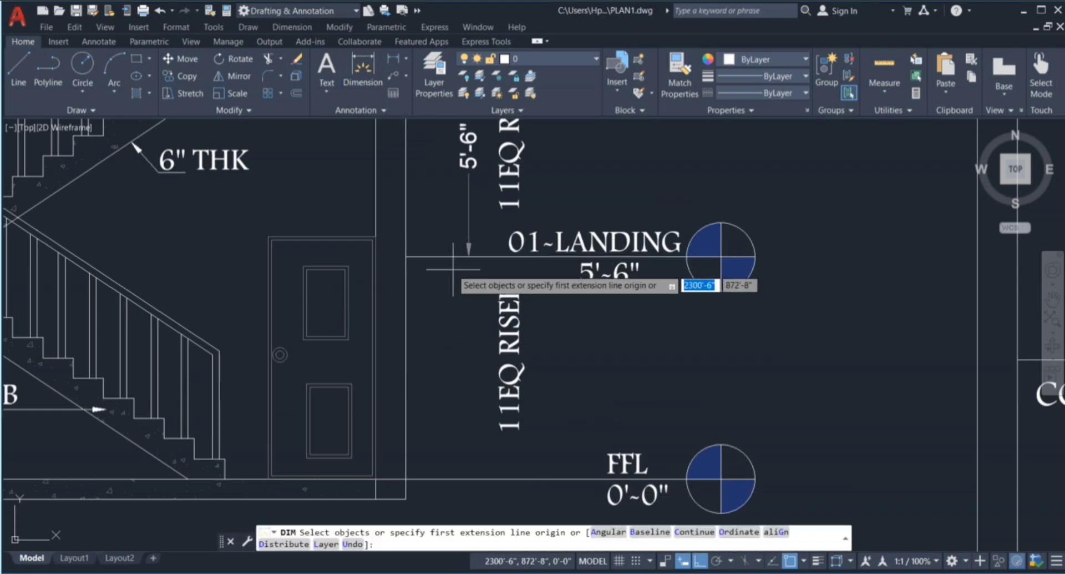
left_click(469, 256)
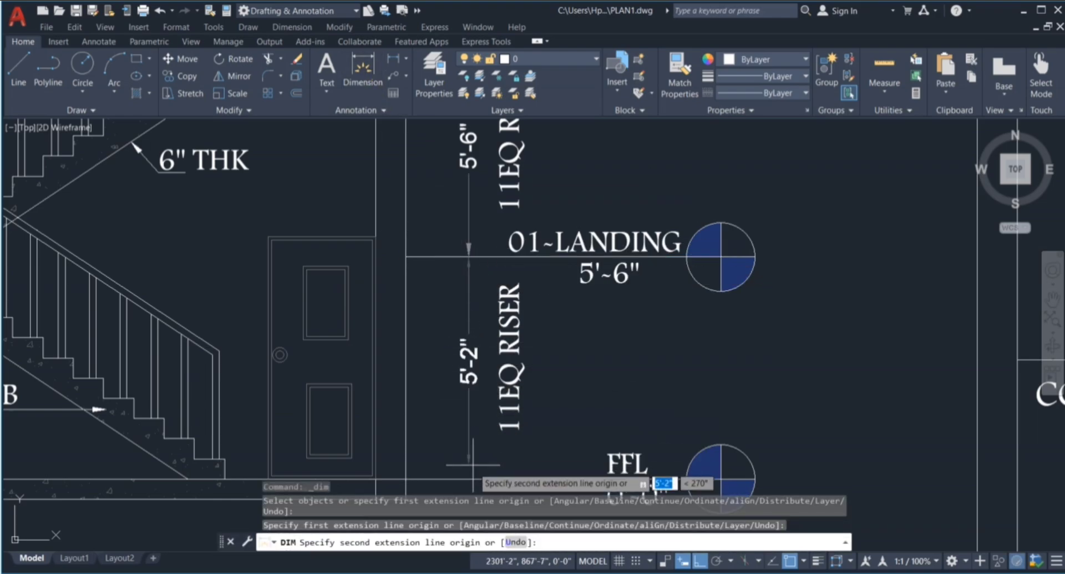
left_click(465, 480)
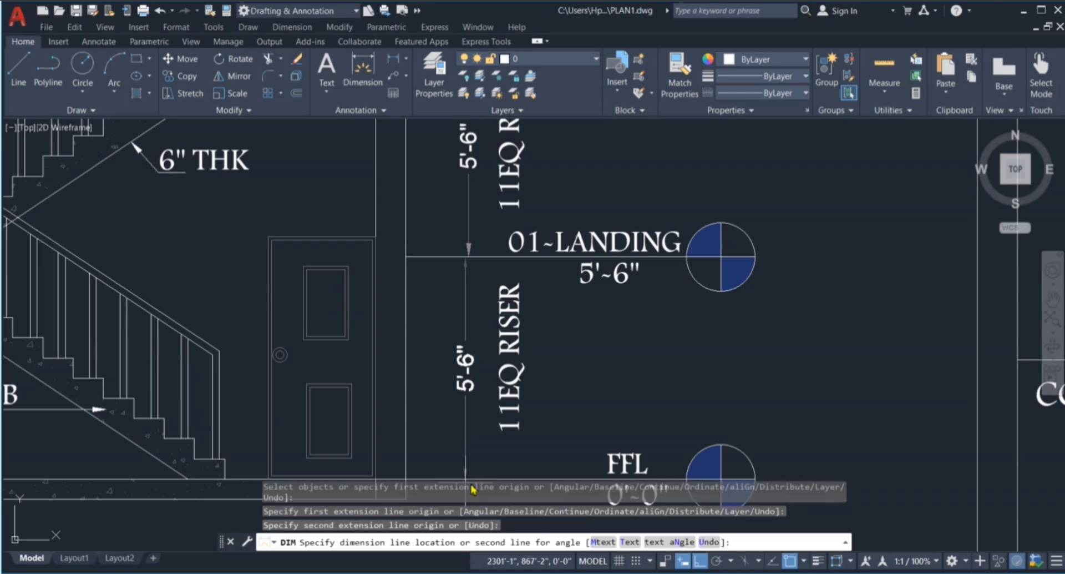
left_click(468, 465)
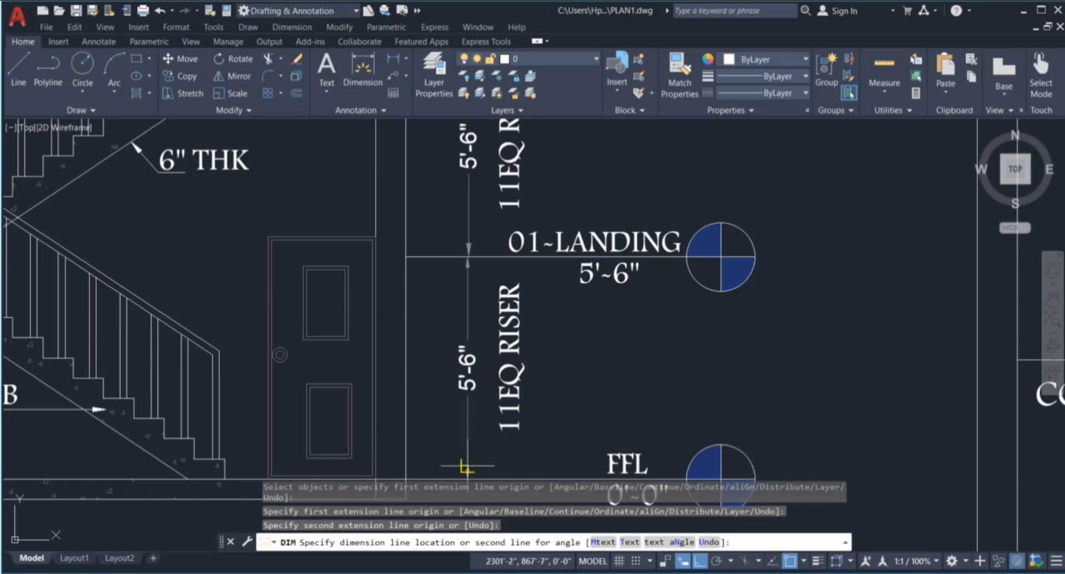
key("Escape")
key("Escape")
key("Escape")
Step: Continue the lowest riser dimension from the 01-LANDING line up to the 1ST FLOOR line
left_click(475, 300)
left_click(452, 335)
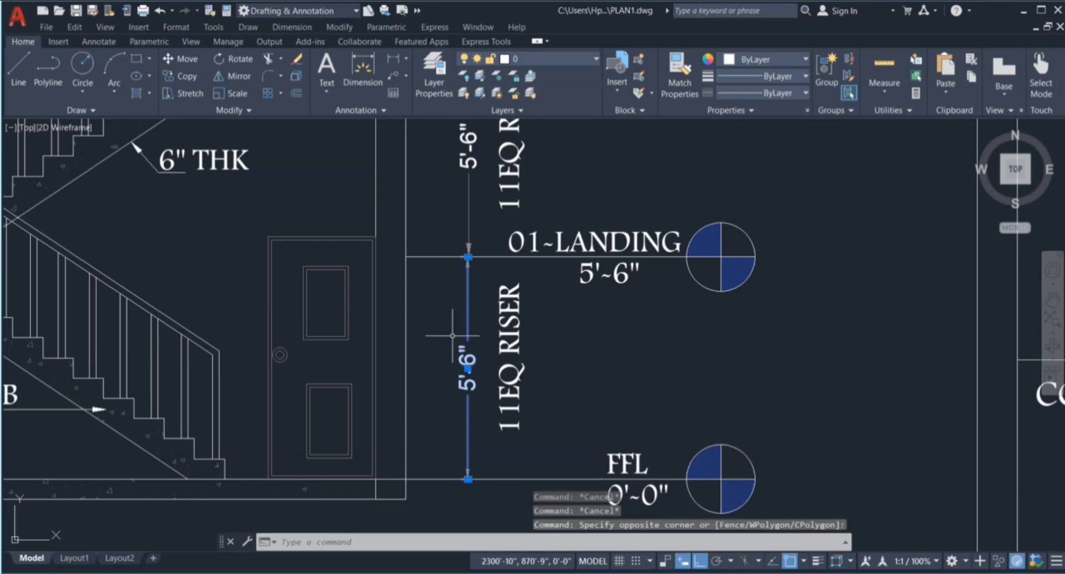
scroll(478, 253, "up", 5)
mouse_move(434, 269)
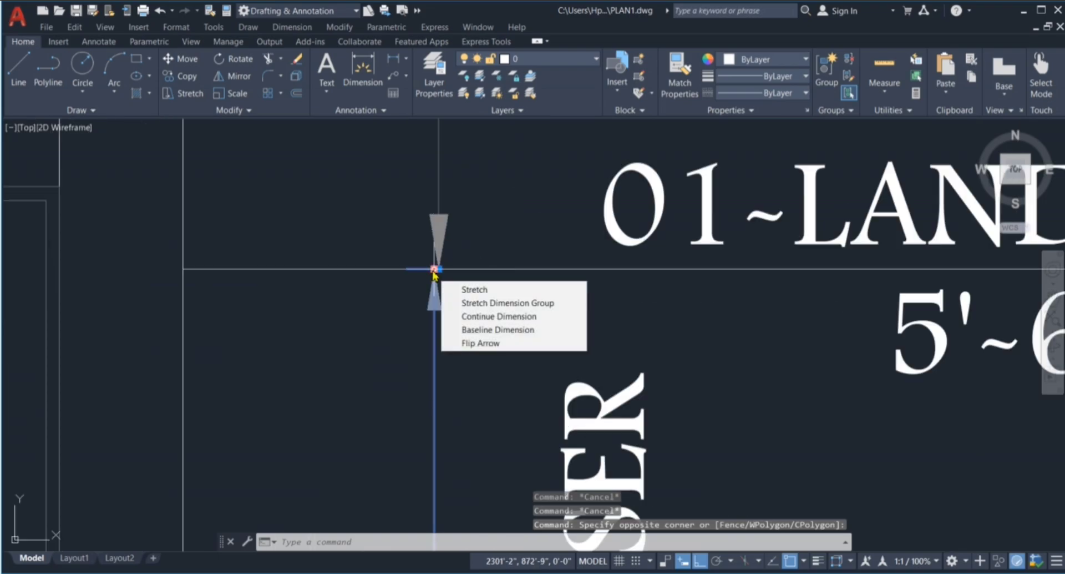
left_click(492, 316)
scroll(483, 321, "down", 5)
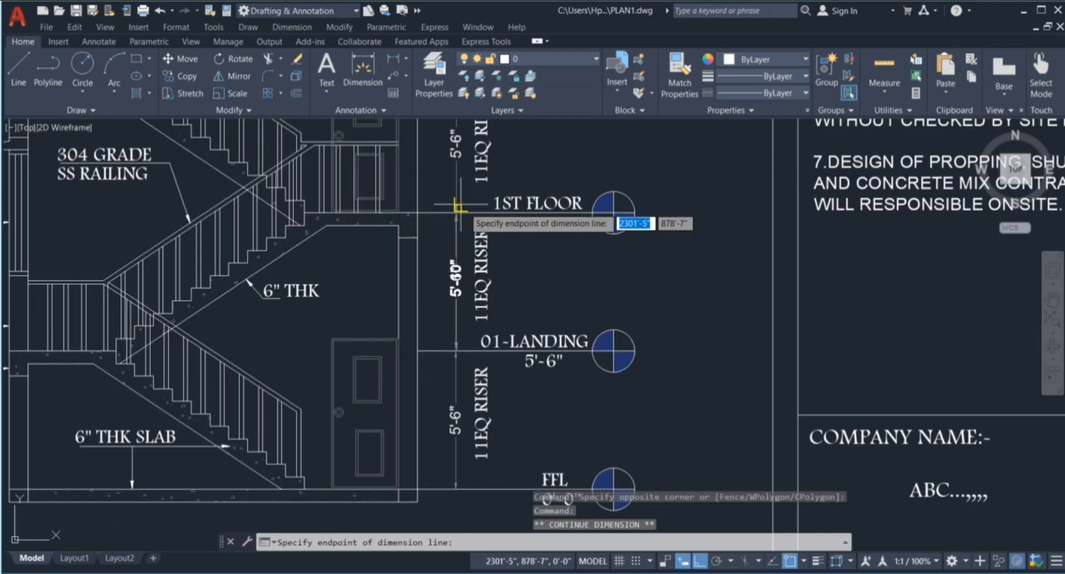
scroll(443, 260, "up", 3)
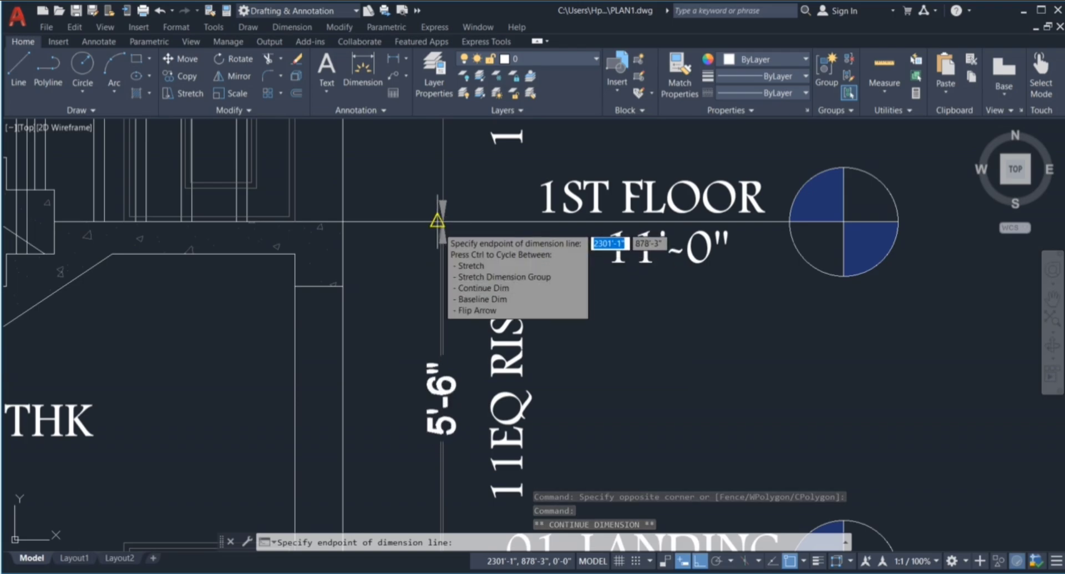
scroll(442, 222, "down", 5)
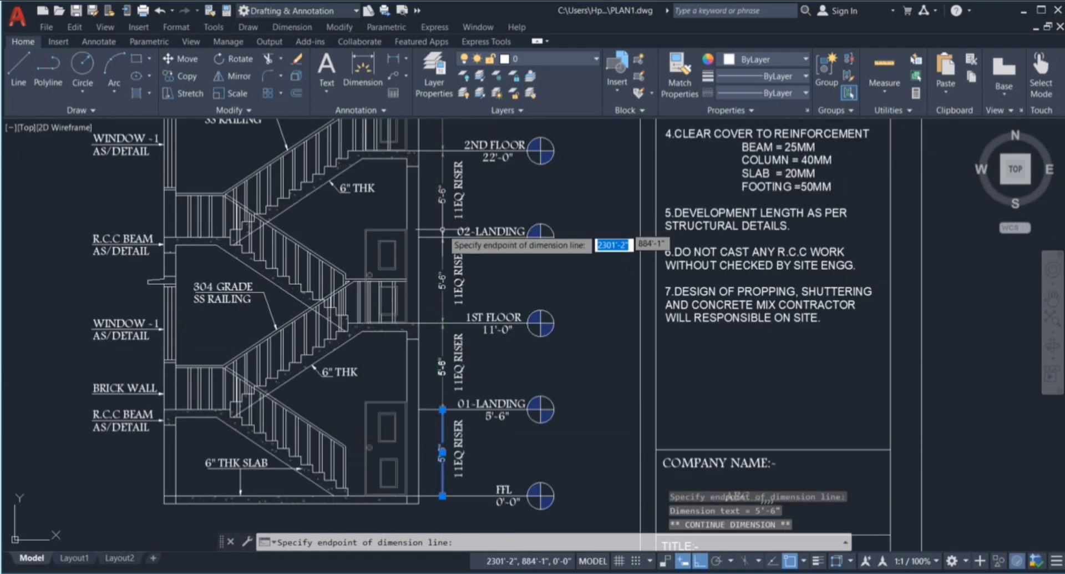
key("Escape")
Step: Undo the continued dimension, the redrawn riser dimensions and the erasures to restore the original lowest riser dimension
scroll(475, 336, "up", 5)
key("ctrl+z")
key("ctrl+z")
key("ctrl+z")
key("ctrl+z")
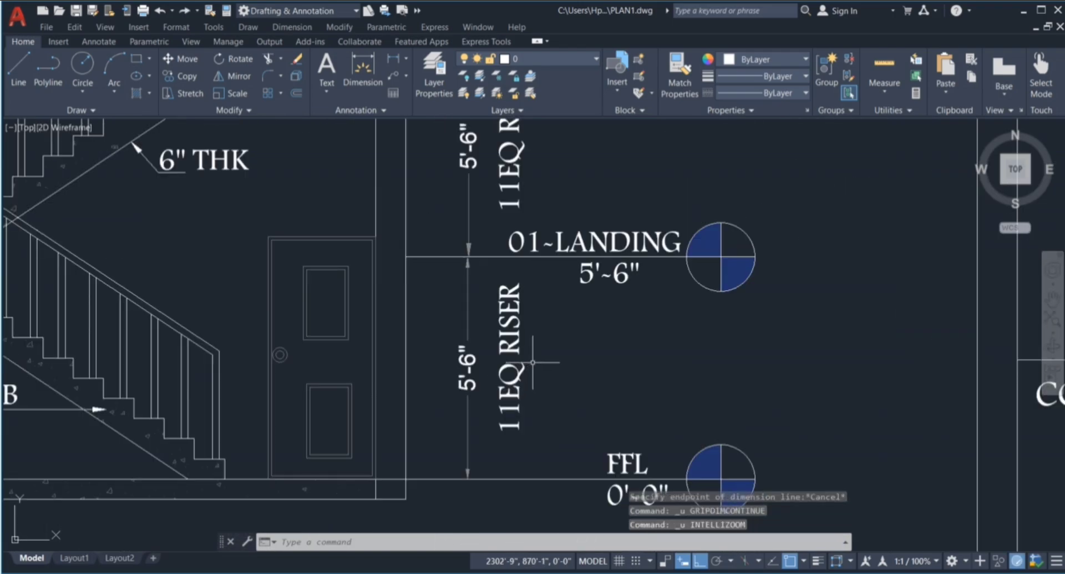
key("ctrl+z")
key("ctrl+z")
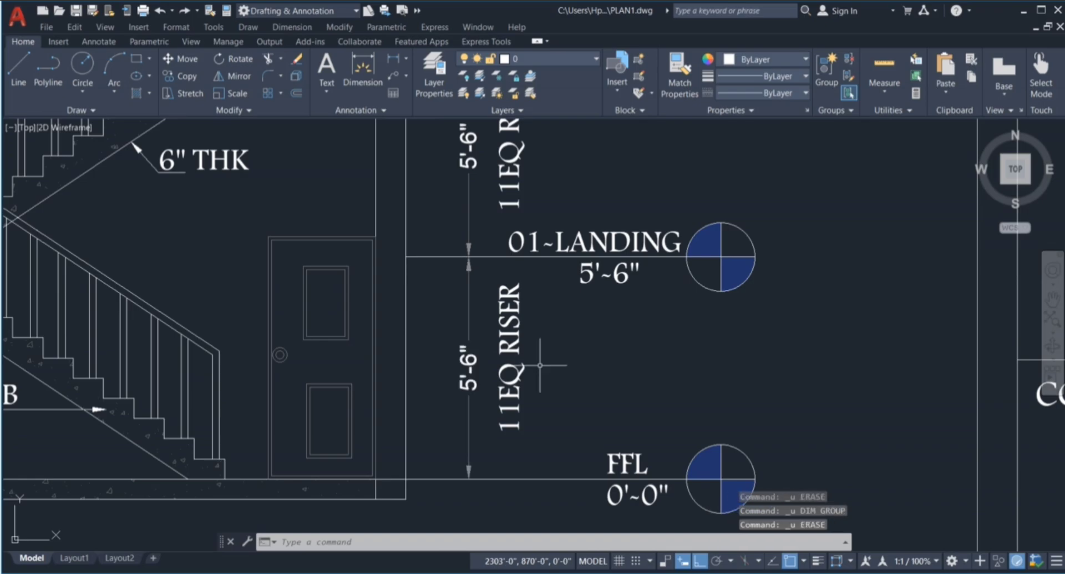
Step: Examine the railing and its end post on the lowest stair flight of the section
scroll(547, 348, "down", 8)
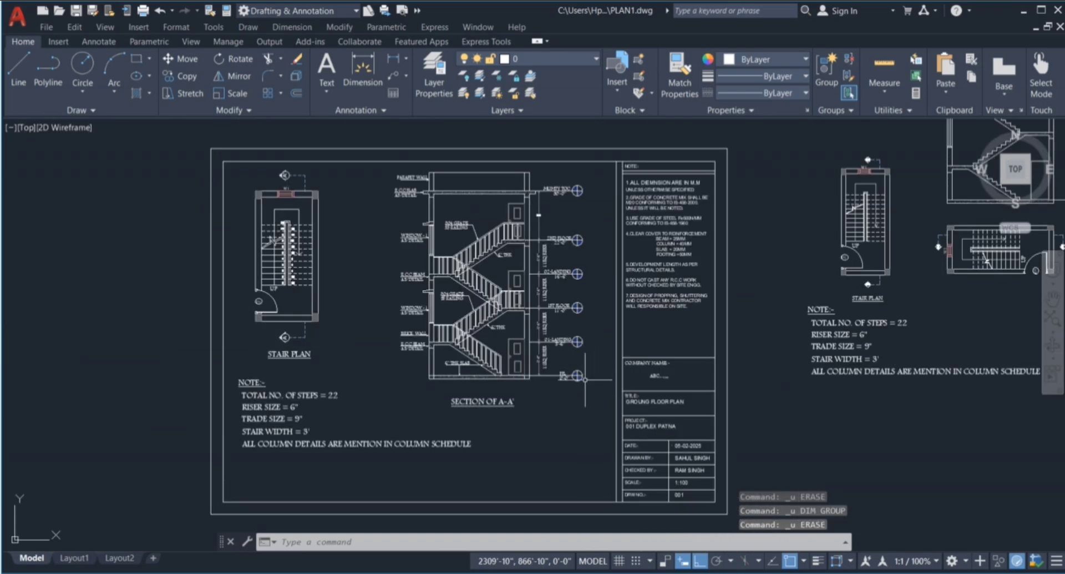
scroll(461, 353, "up", 5)
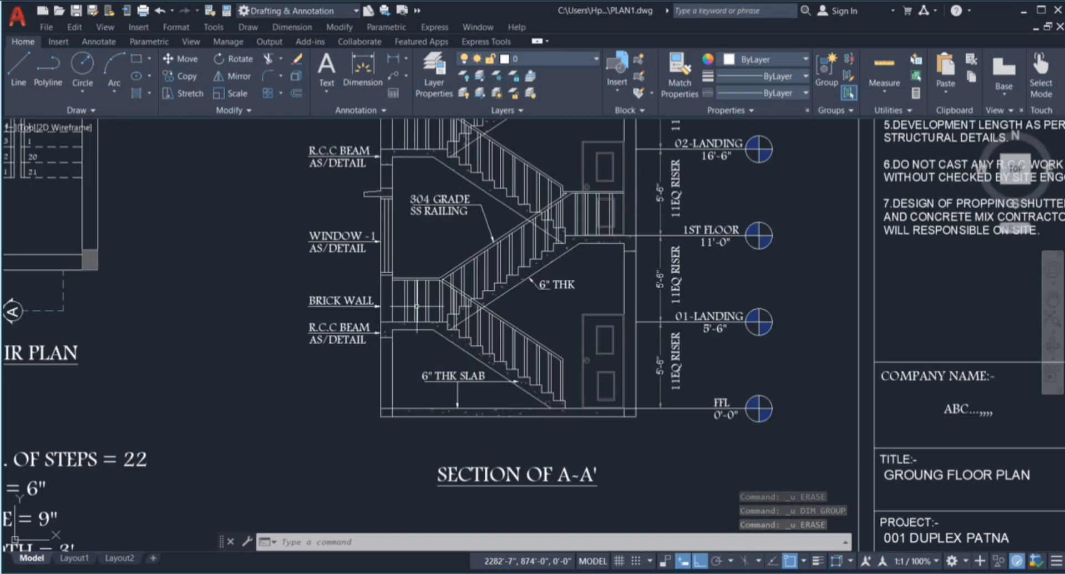
scroll(525, 344, "up", 4)
left_click(641, 332)
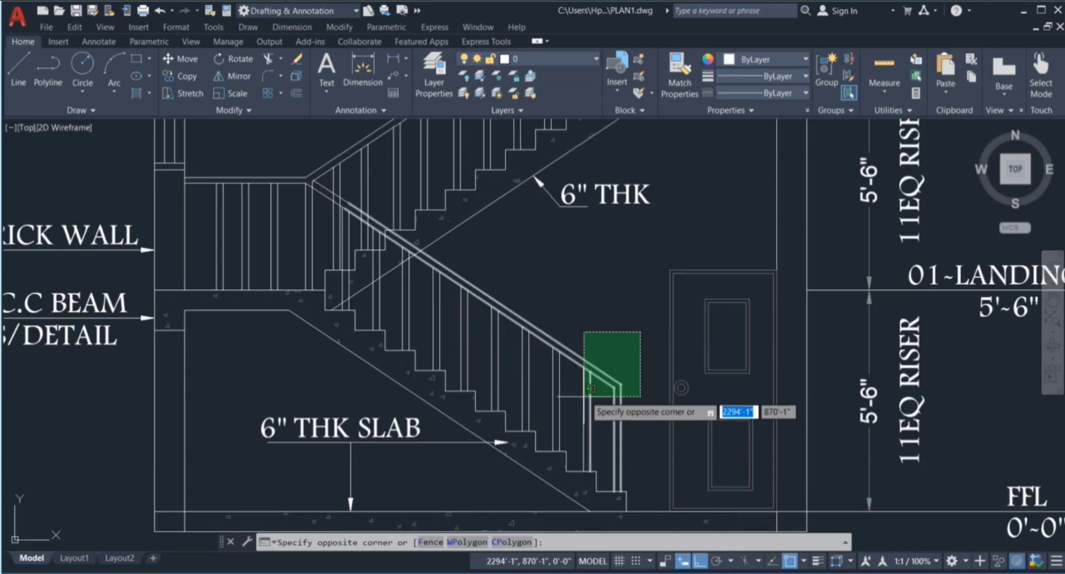
left_click(598, 356)
left_click(631, 417)
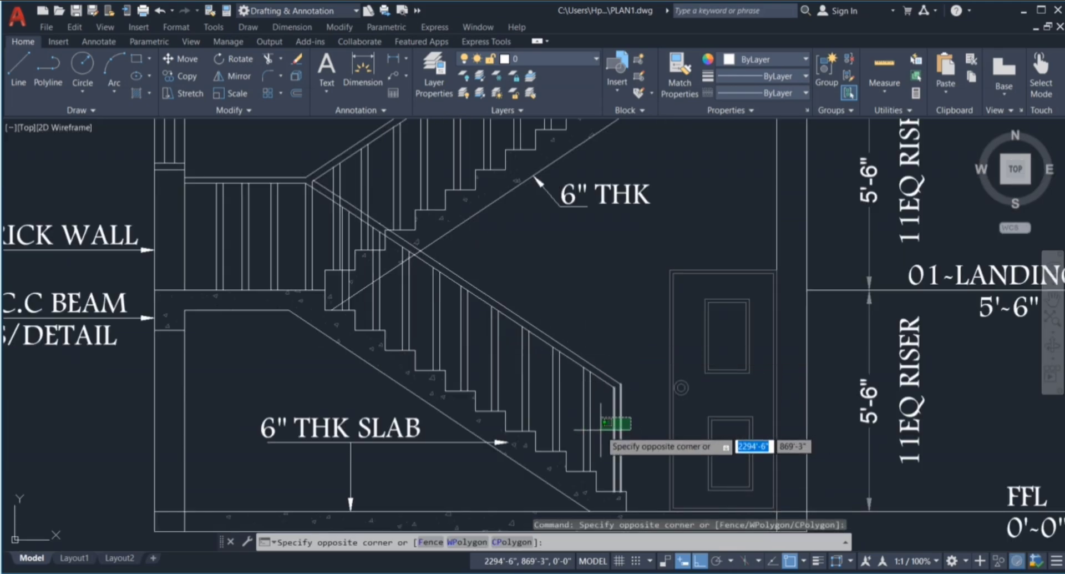
left_click(621, 403)
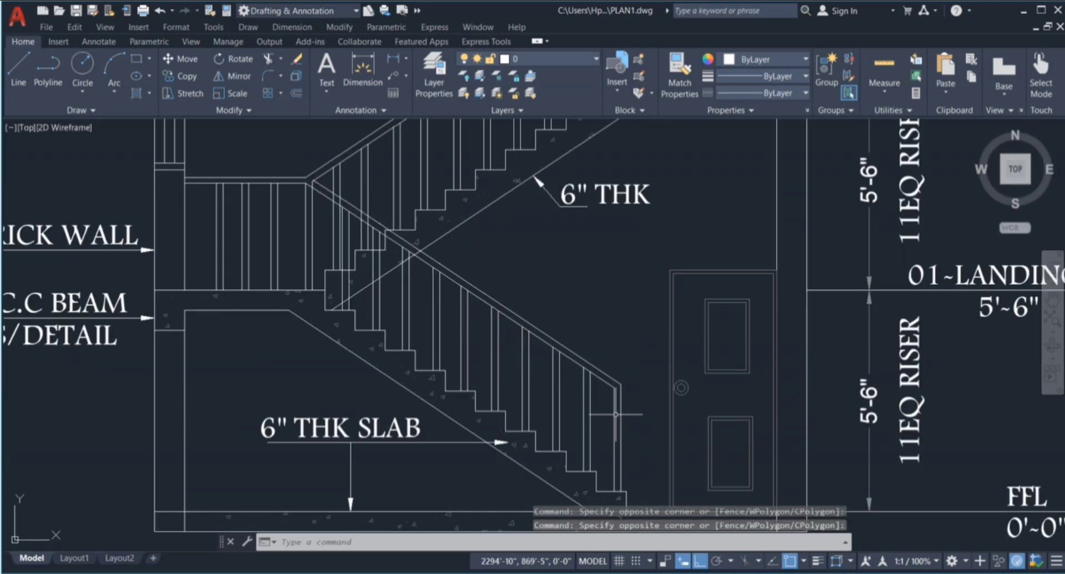
scroll(622, 408, "down", 2)
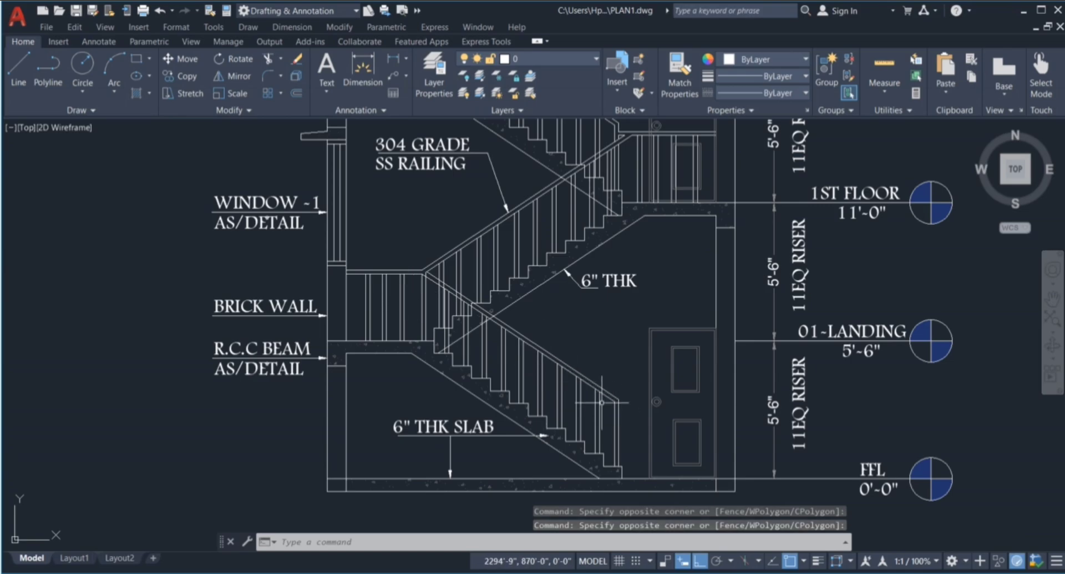
scroll(436, 357, "down", 2)
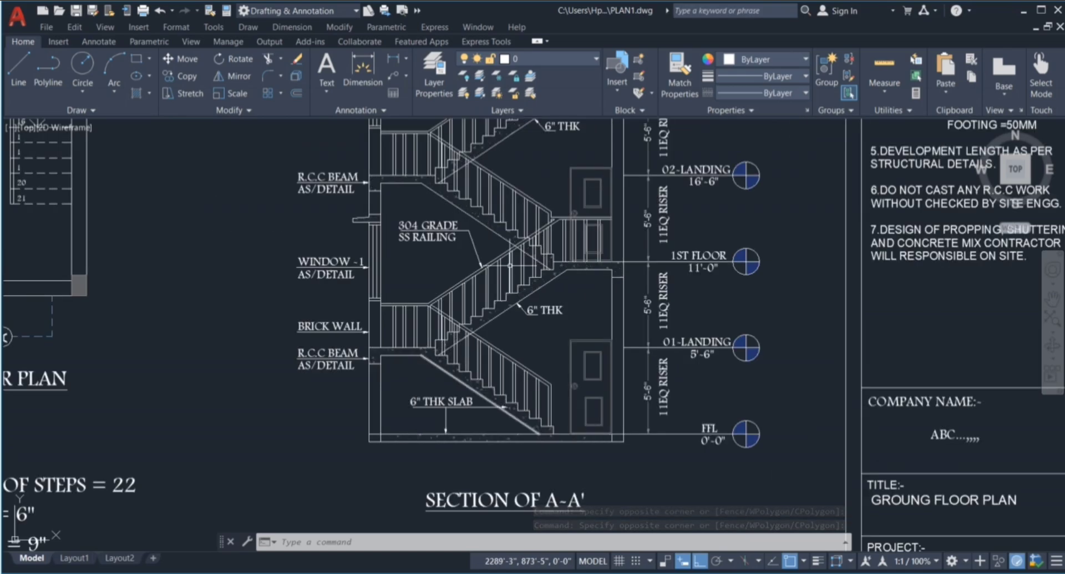
Step: Examine the R.C.C beam and brick wall labels beside the 01-LANDING level
scroll(344, 358, "up", 2)
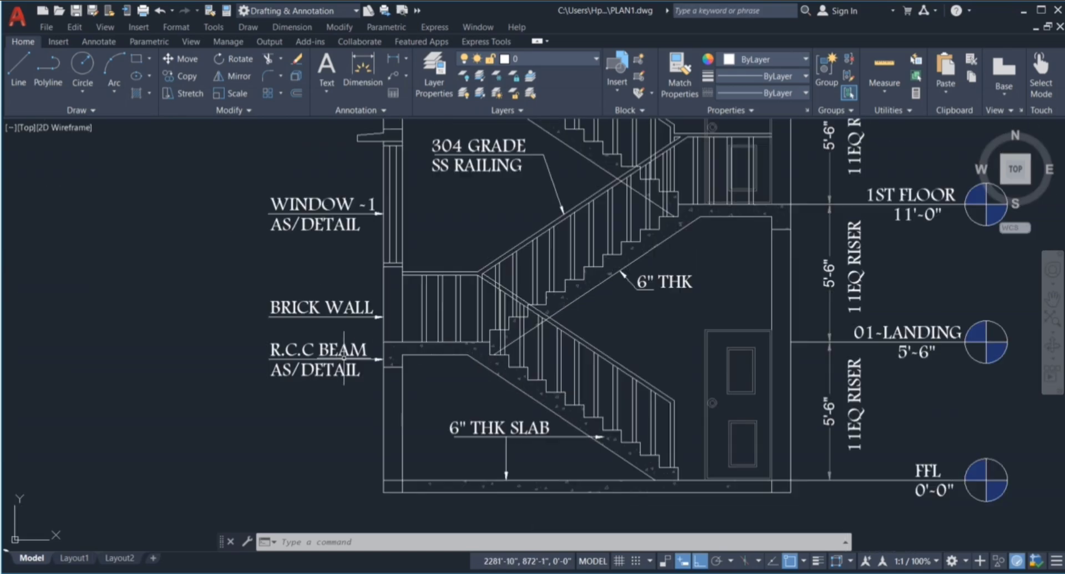
left_click(248, 331)
left_click(335, 405)
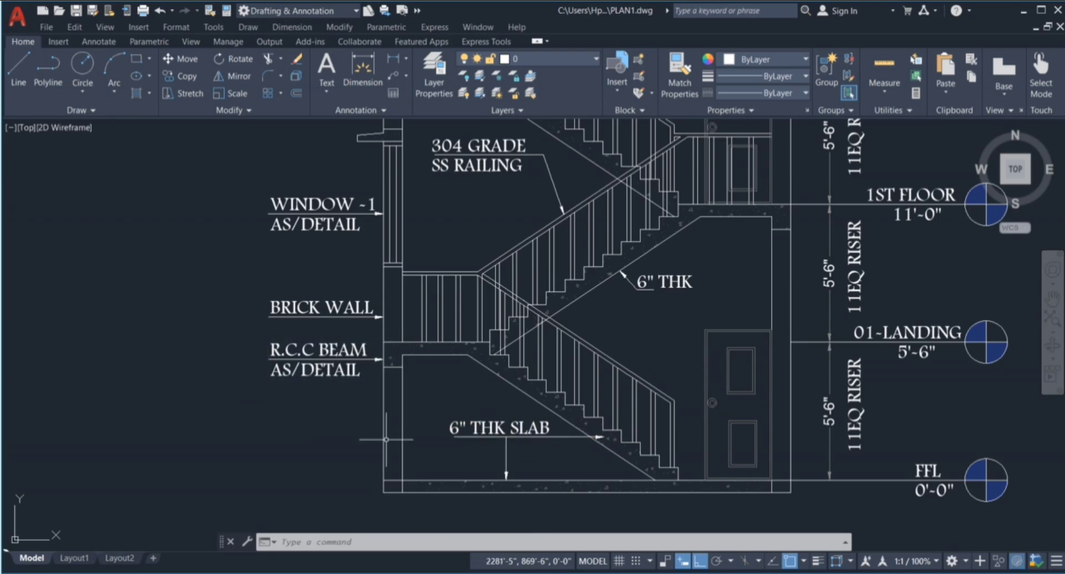
scroll(352, 391, "down", 2)
left_click(351, 383)
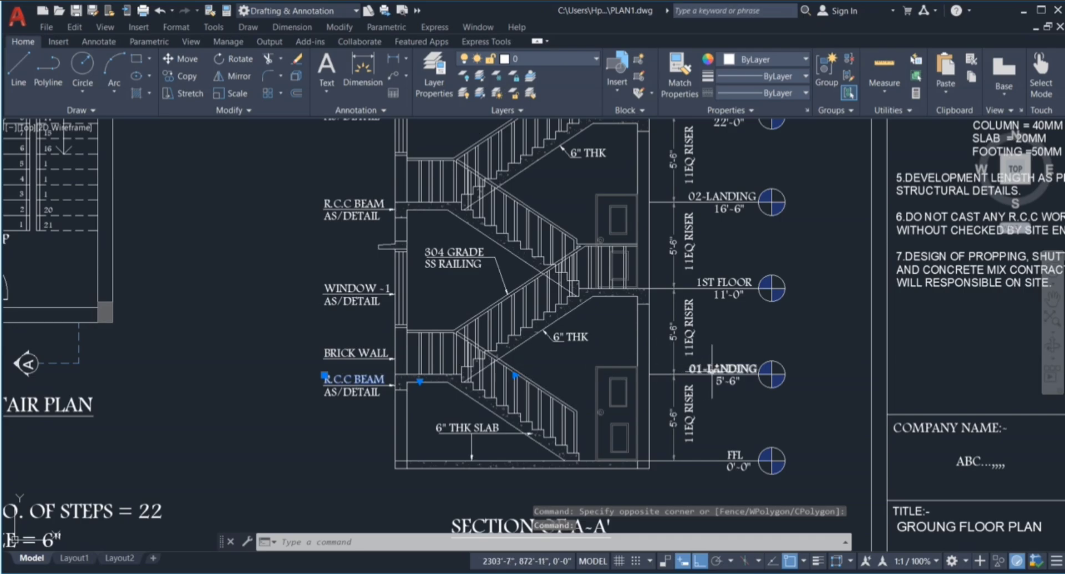
scroll(567, 382, "down", 2)
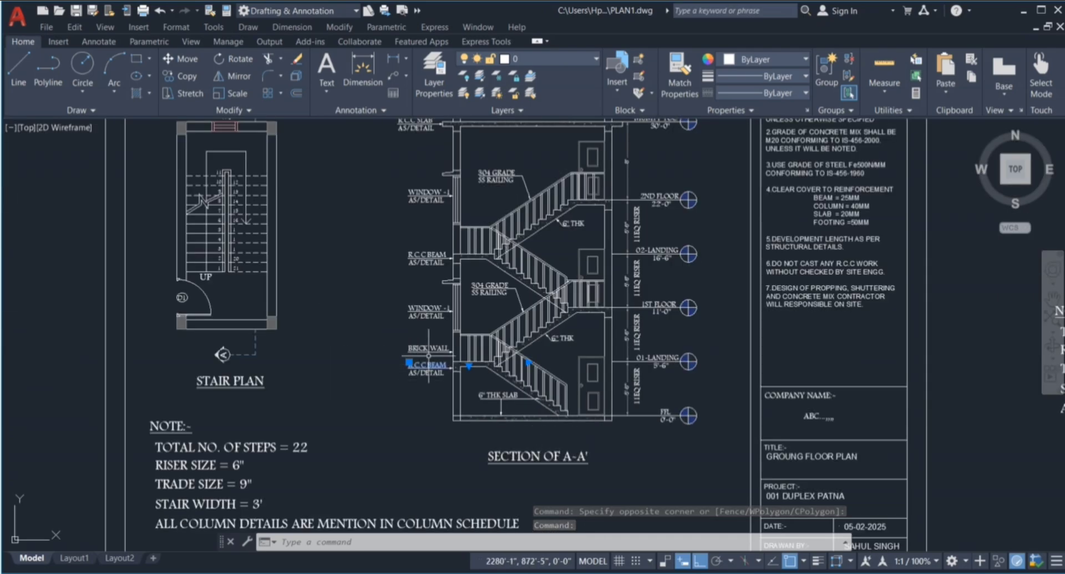
scroll(435, 326, "up", 2)
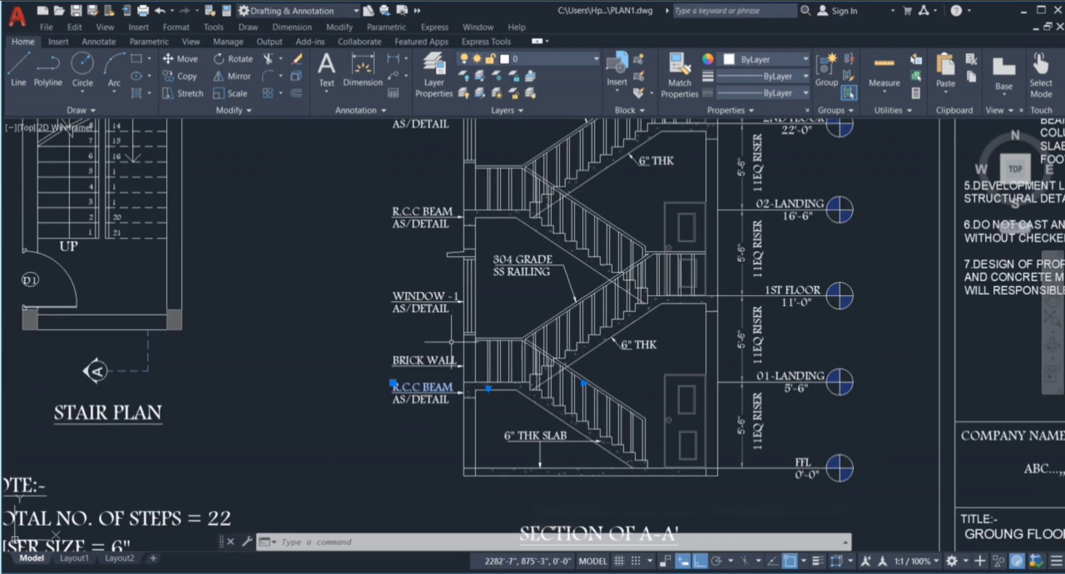
key("Escape")
scroll(448, 372, "up", 2)
scroll(468, 381, "down", 2)
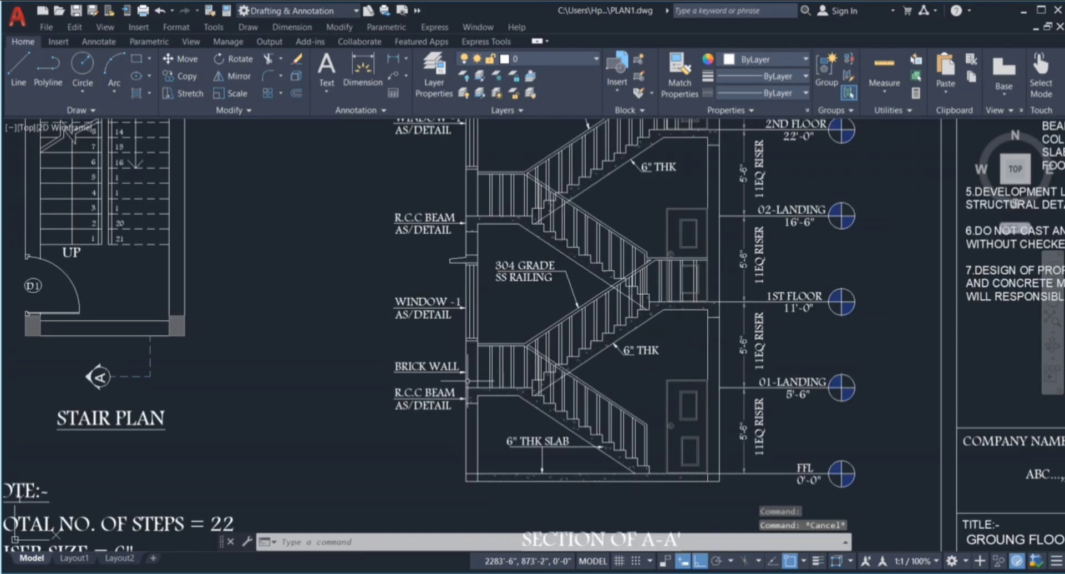
Step: Review the window, R.C.C beam, R.C.C slab and parapet wall labels up the section's outer wall
scroll(468, 299, "up", 2)
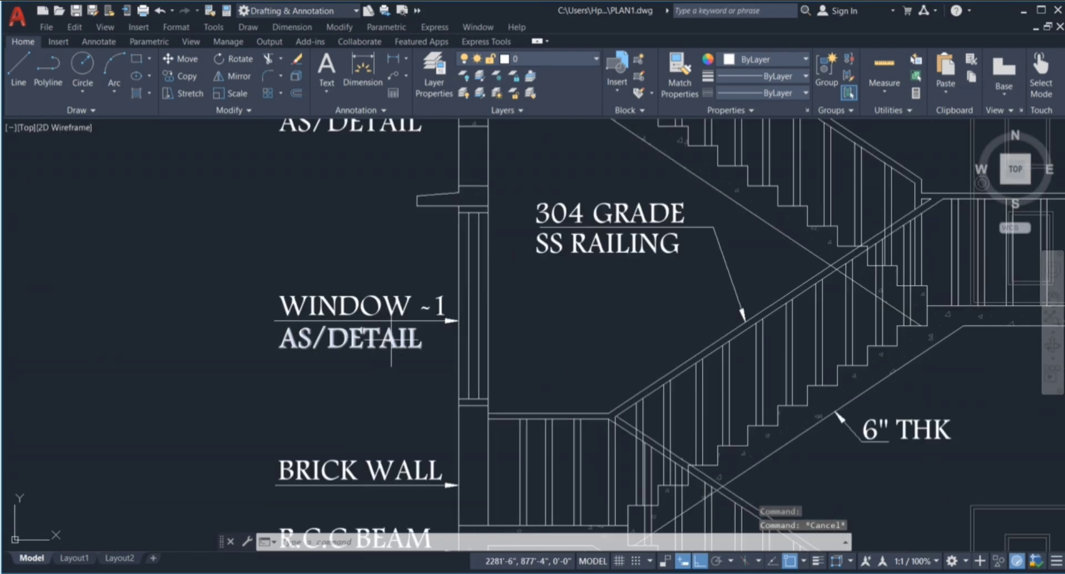
scroll(375, 342, "down", 4)
scroll(375, 315, "up", 3)
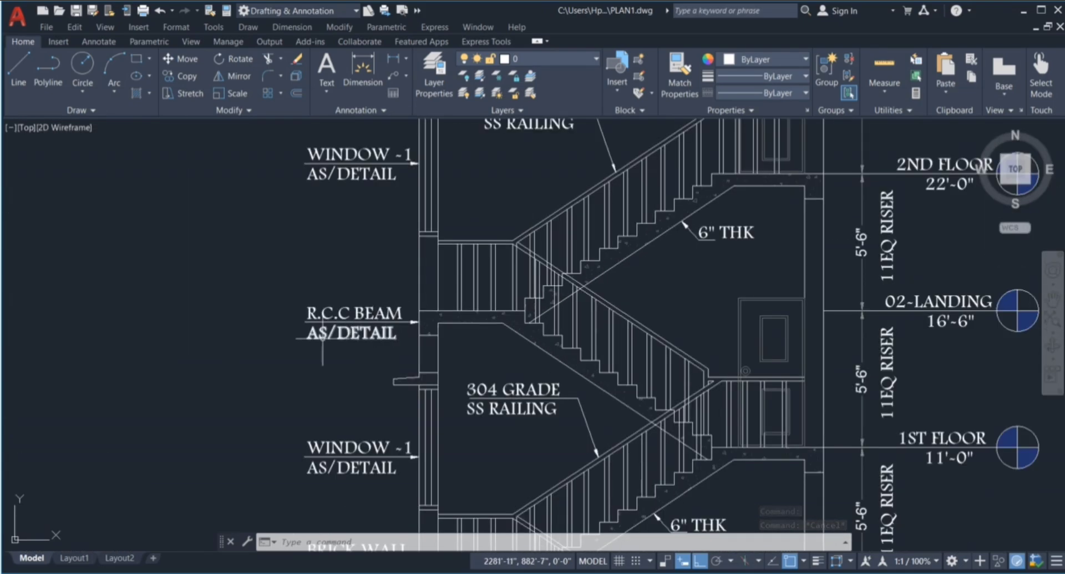
scroll(364, 398, "down", 2)
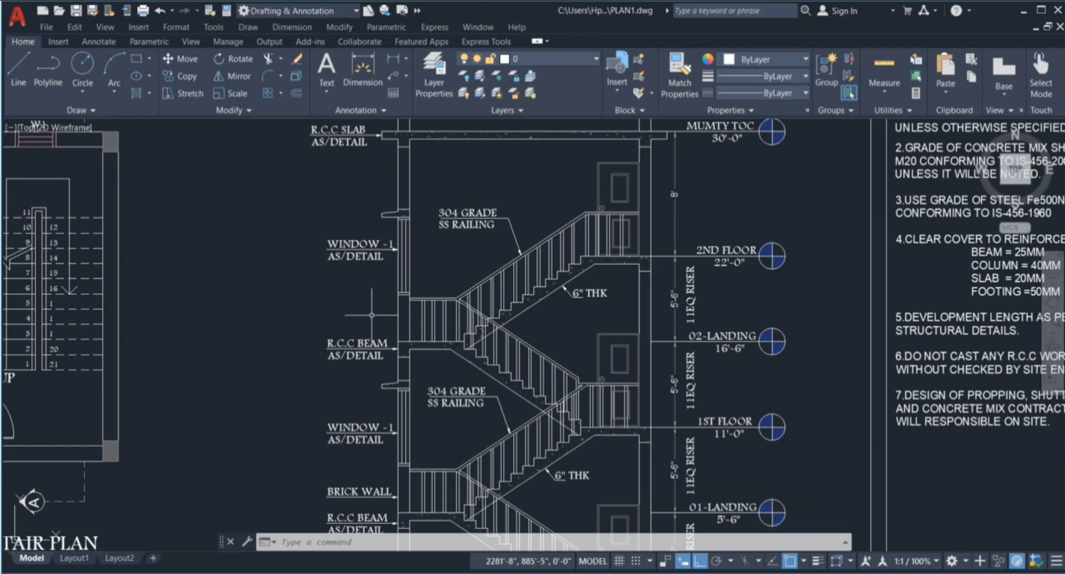
scroll(371, 314, "down", 2)
scroll(369, 283, "up", 2)
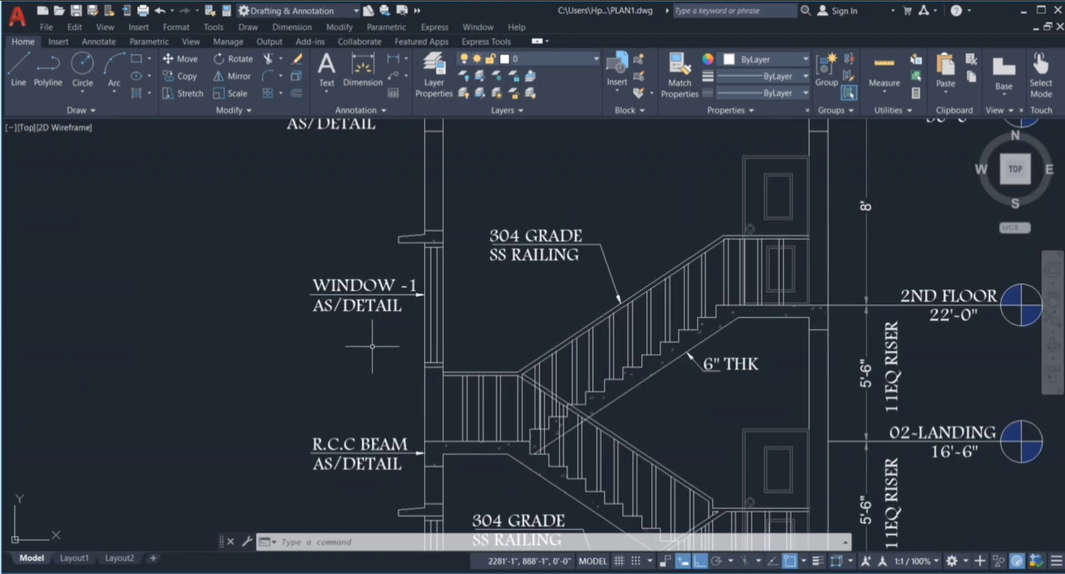
scroll(373, 345, "down", 2)
scroll(379, 161, "up", 2)
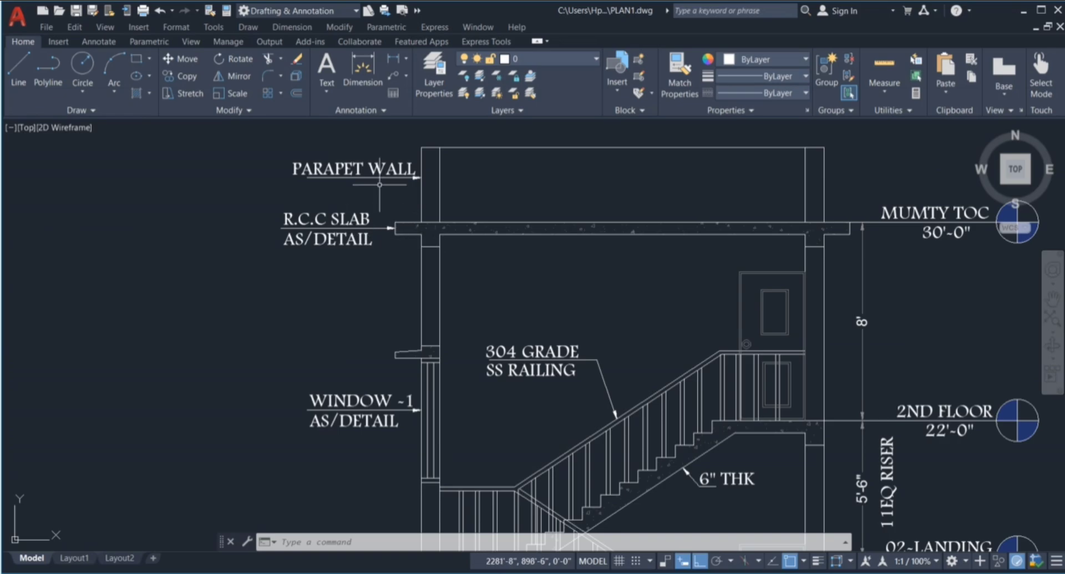
left_click(404, 143)
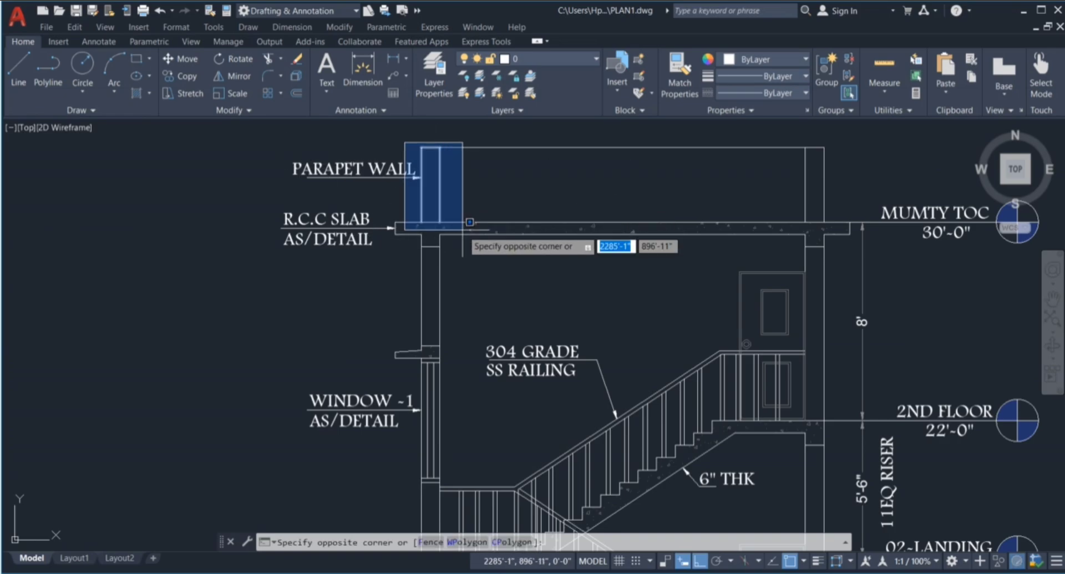
key("Escape")
key("Escape")
scroll(555, 282, "down", 2)
scroll(598, 327, "up", 2)
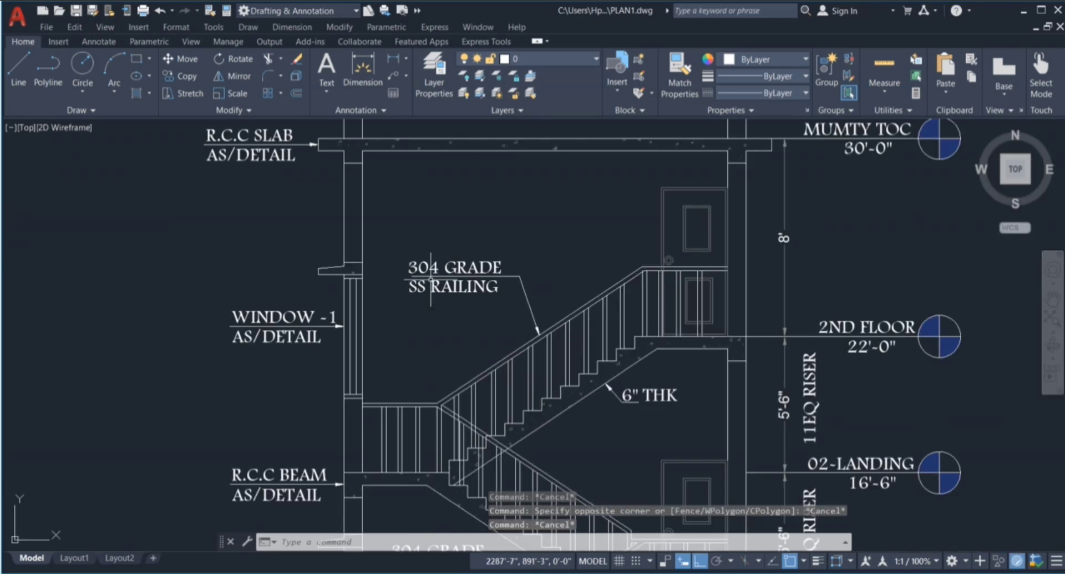
Step: Examine the 304 GRADE SS RAILING and 6" THK labels on the stair flights
left_click(395, 235)
scroll(503, 322, "up", 2)
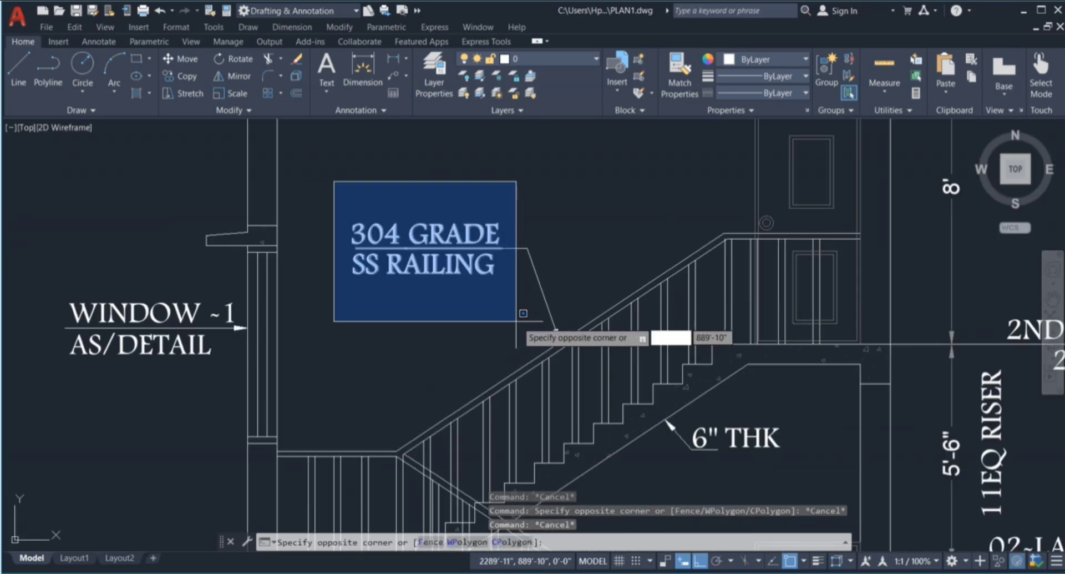
key("Escape")
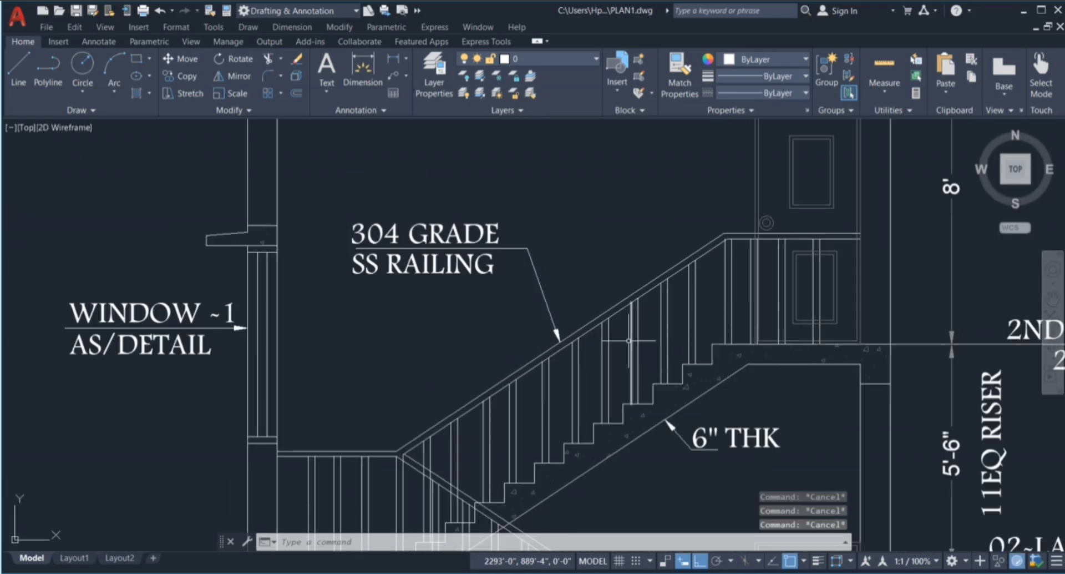
scroll(631, 294, "down", 4)
scroll(611, 340, "down", 3)
scroll(610, 340, "up", 5)
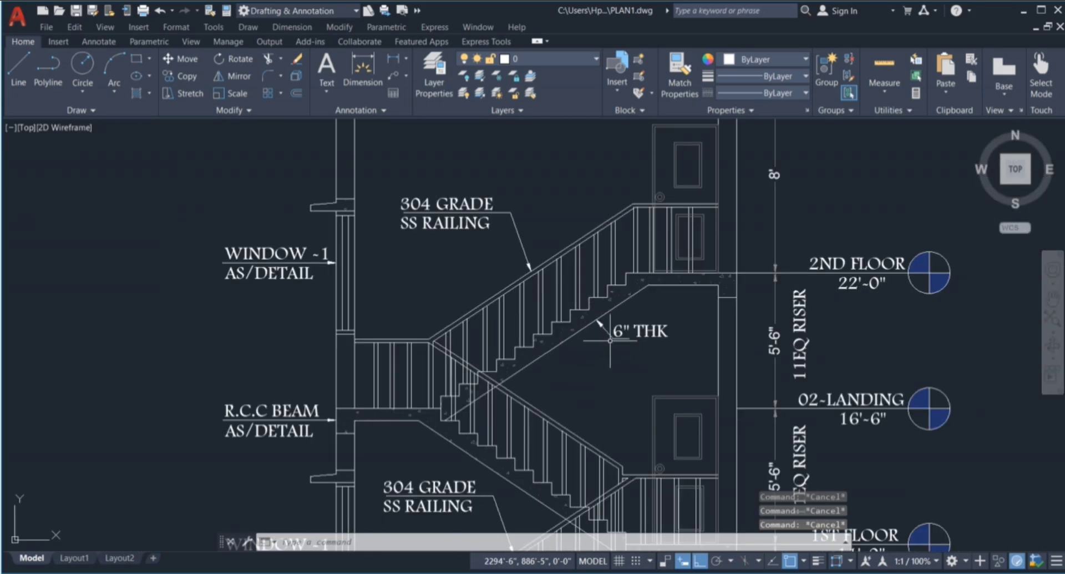
scroll(639, 338, "down", 4)
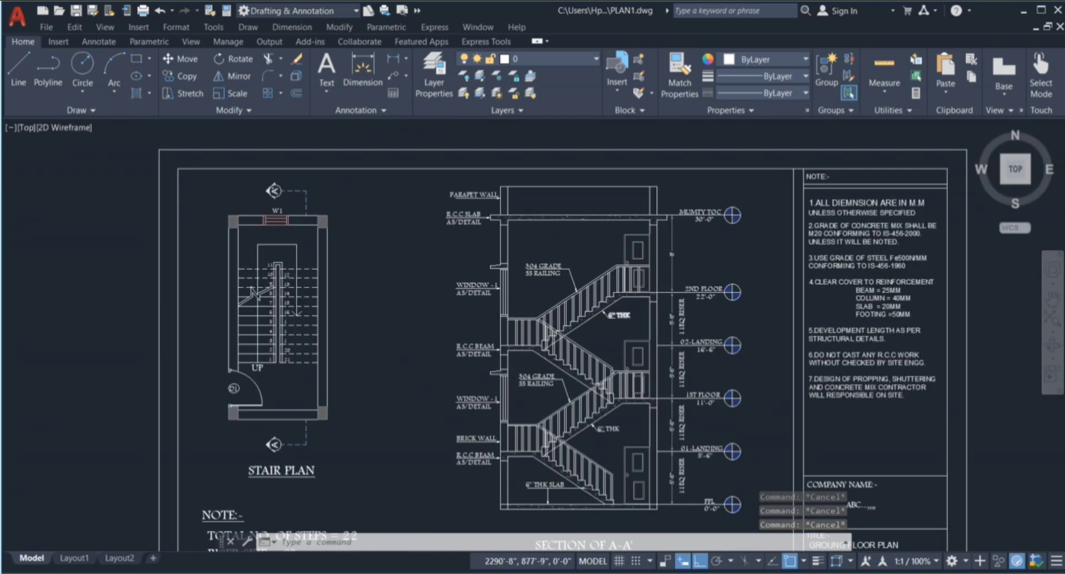
scroll(572, 382, "up", 4)
scroll(543, 353, "down", 4)
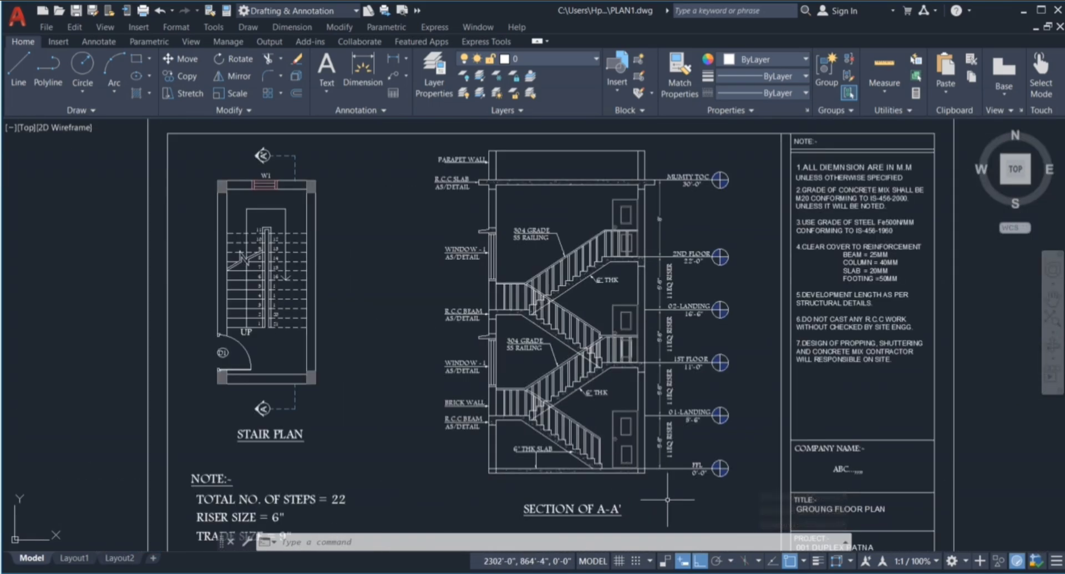
Step: Review the SECTION OF A-A' title and the sheet's layout with its notes and title block
scroll(455, 353, "down", 2)
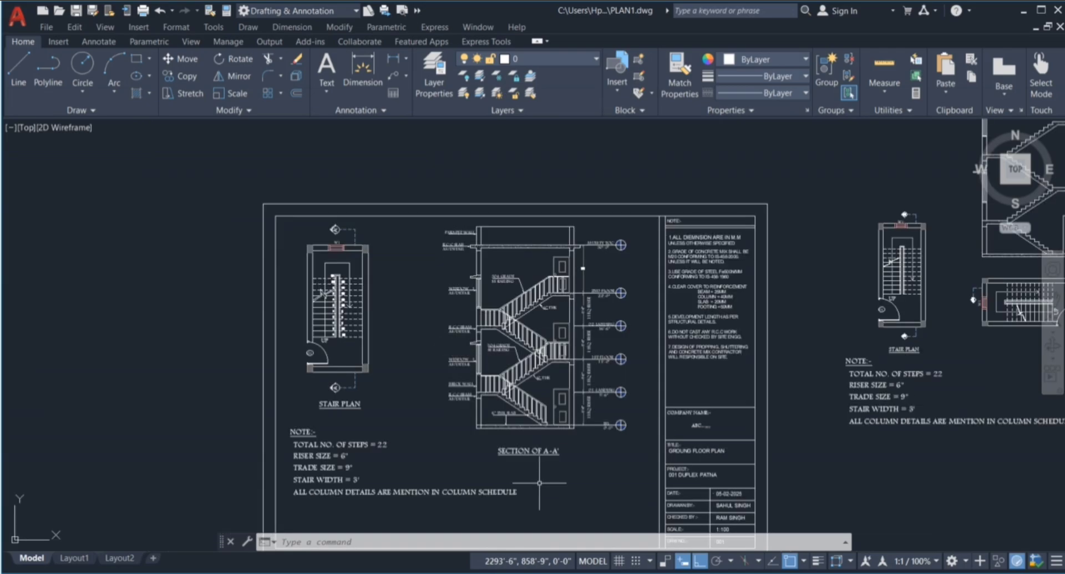
scroll(539, 482, "up", 4)
left_click(411, 371)
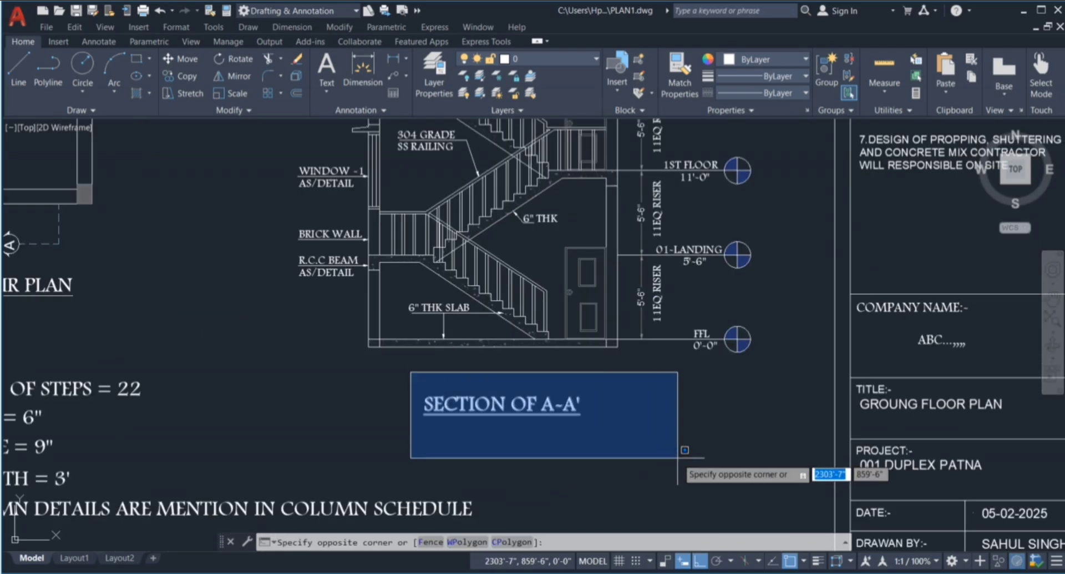
key("Escape")
scroll(628, 414, "down", 2)
scroll(617, 394, "down", 2)
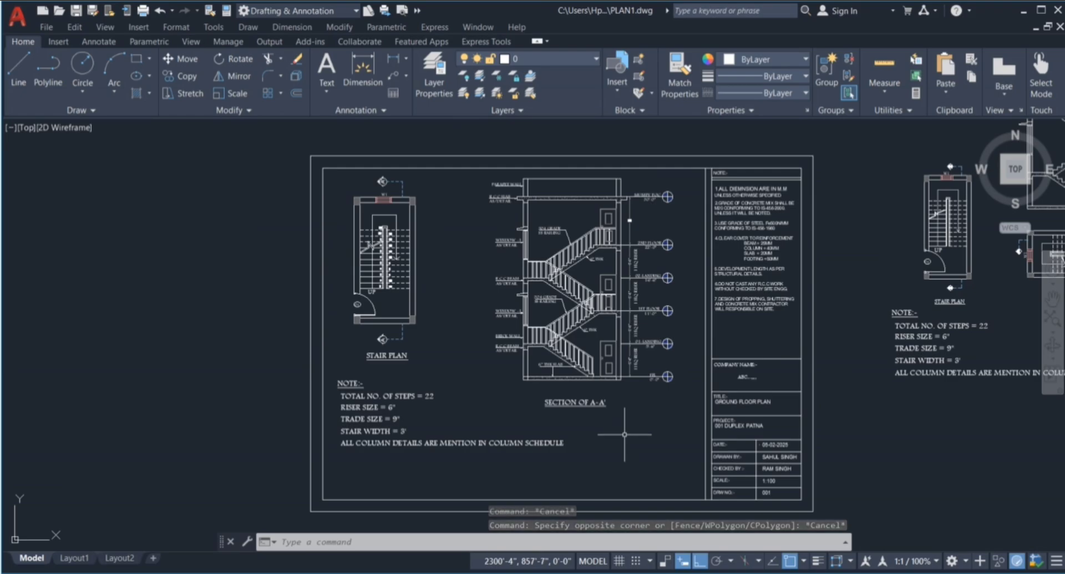
scroll(672, 230, "up", 2)
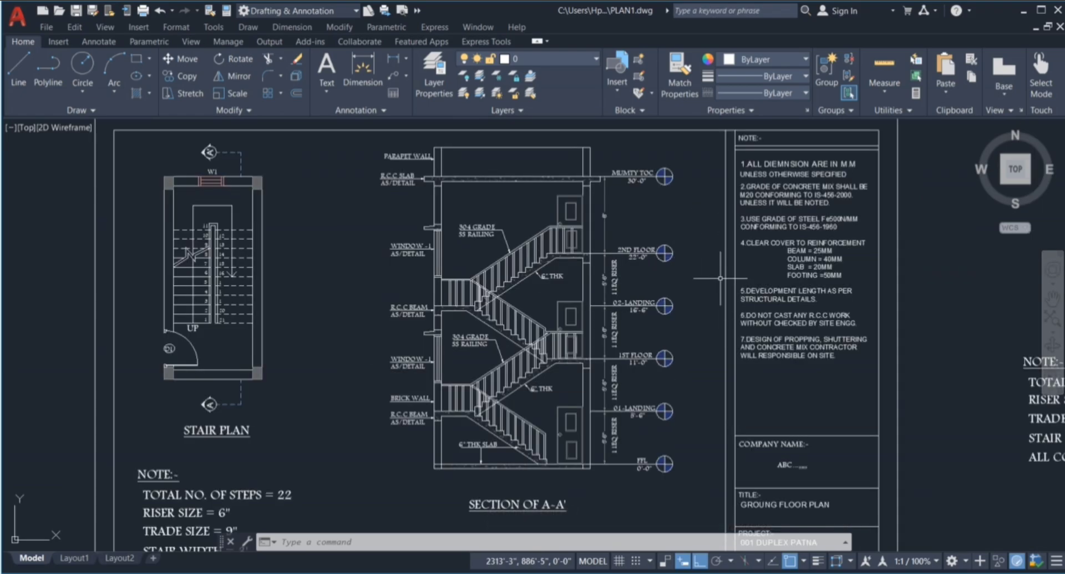
scroll(707, 248, "down", 2)
scroll(741, 200, "up", 3)
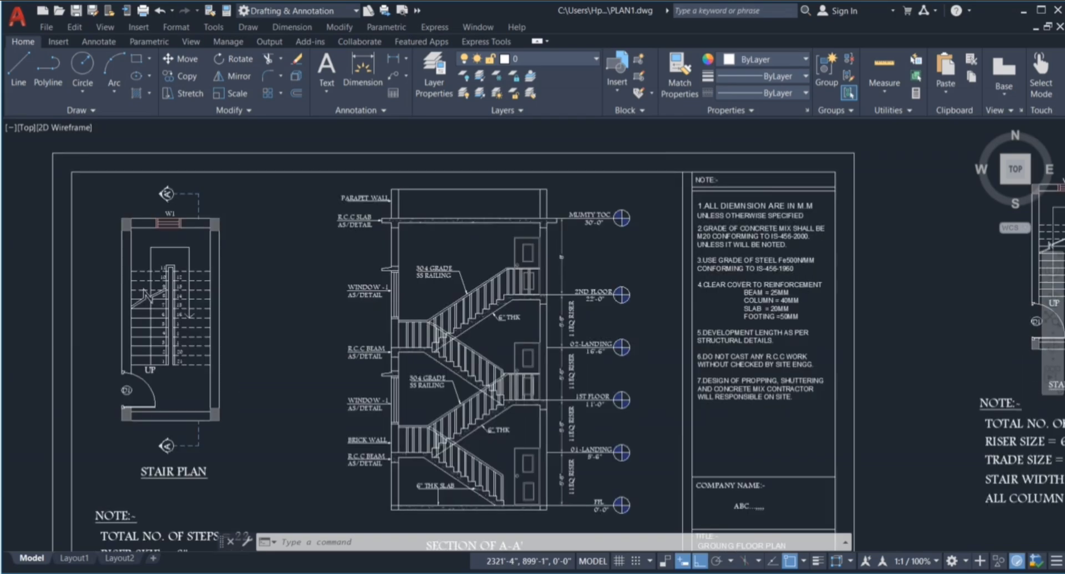
scroll(718, 276, "down", 1)
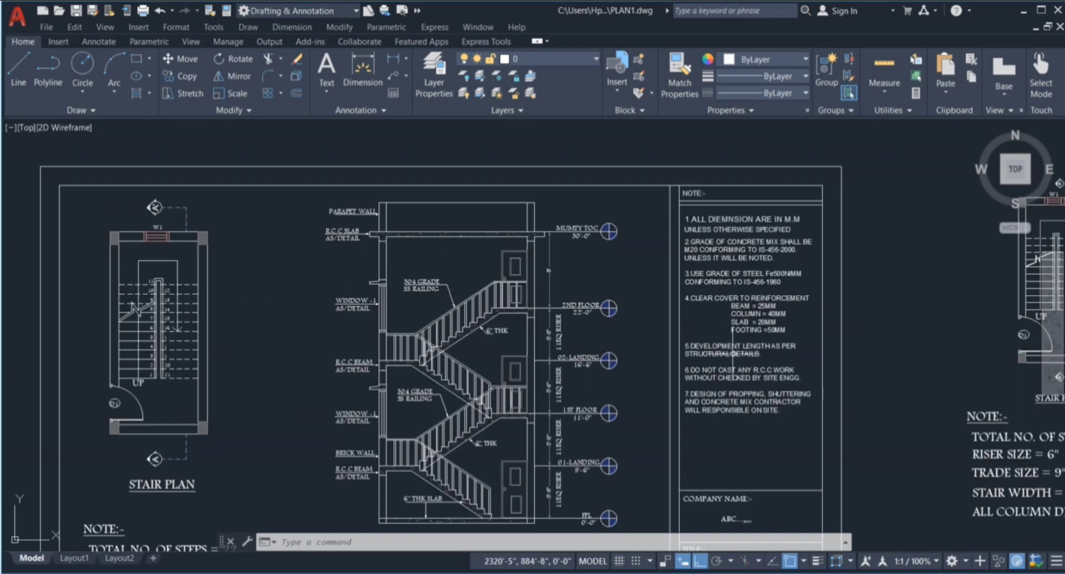
scroll(732, 353, "down", 3)
scroll(706, 450, "up", 1)
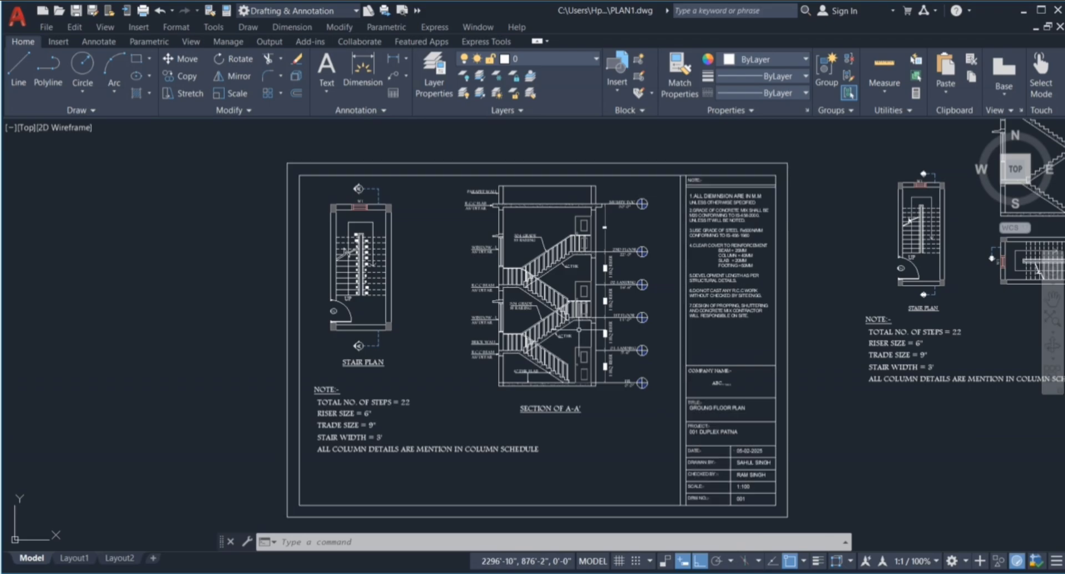
Step: Inspect the finished stair section from the ground floor to the parapet alongside the stair plan
scroll(572, 253, "up", 2)
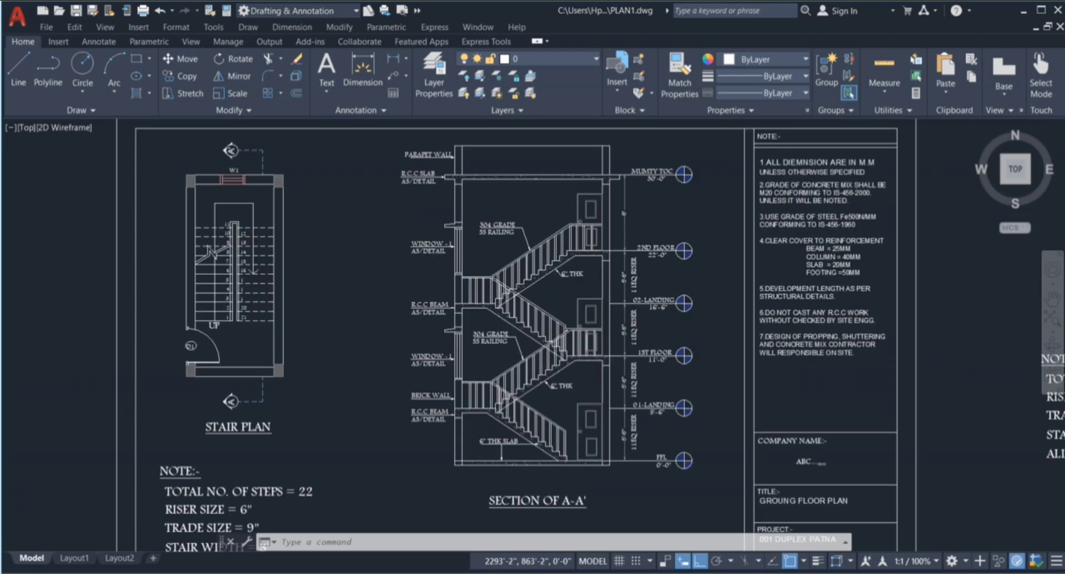
scroll(550, 496, "up", 2)
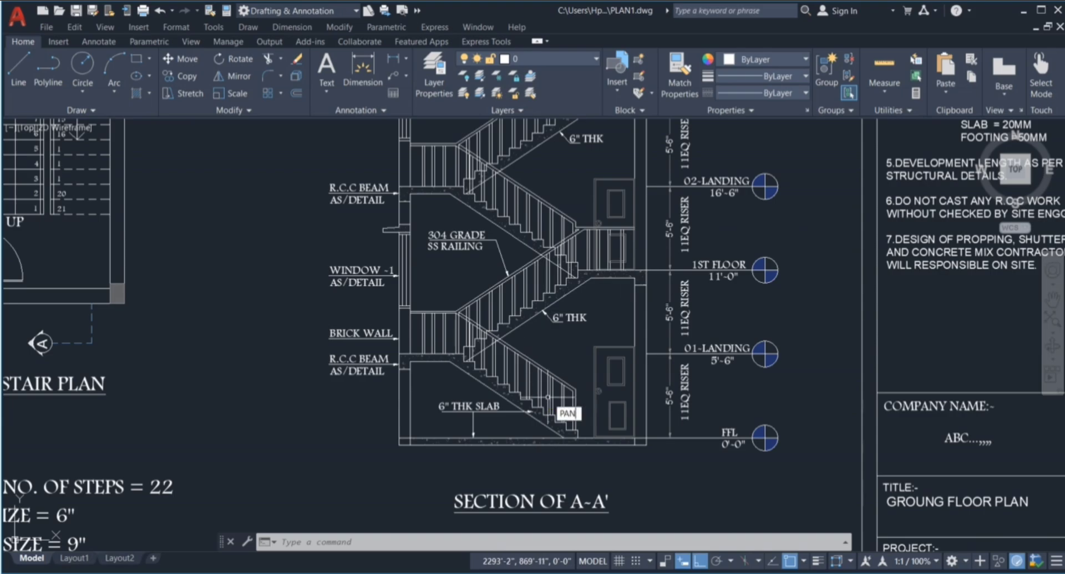
key("Return")
left_click_drag(576, 355, 567, 513)
scroll(567, 513, "down", 4)
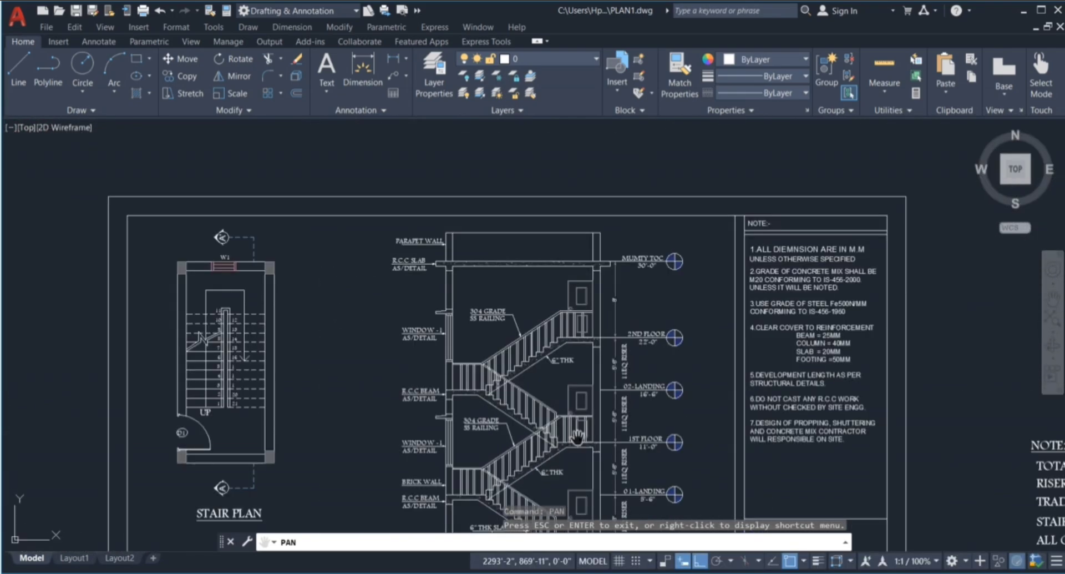
scroll(607, 499, "up", 3)
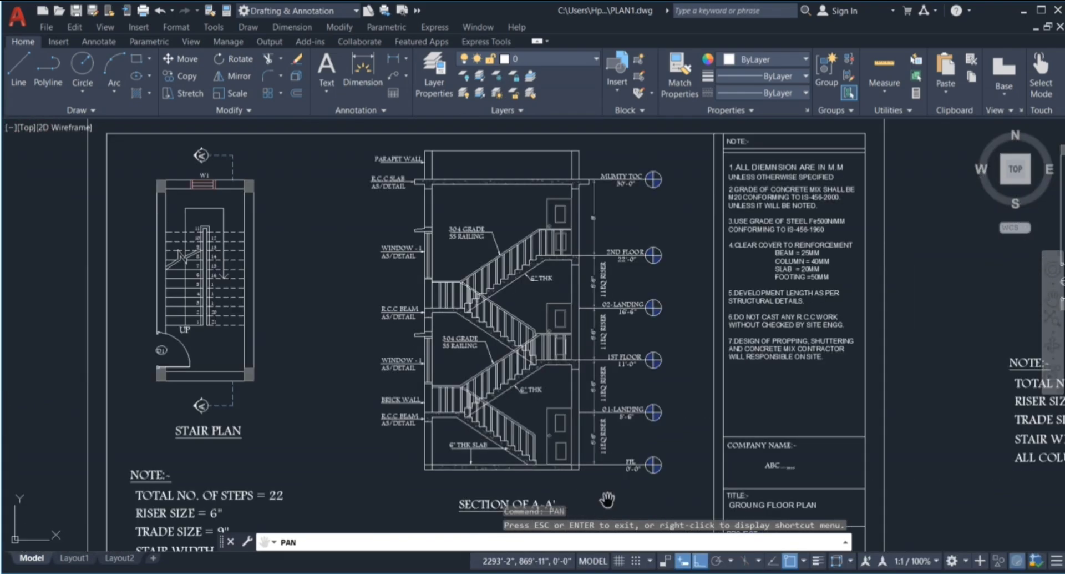
key("Escape")
key("Escape")
key("Escape")
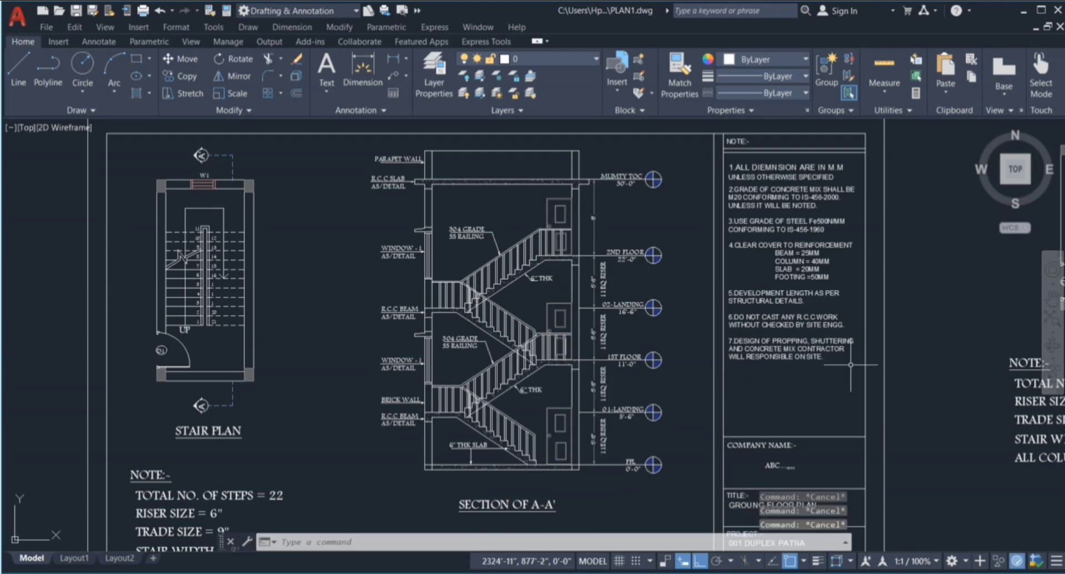